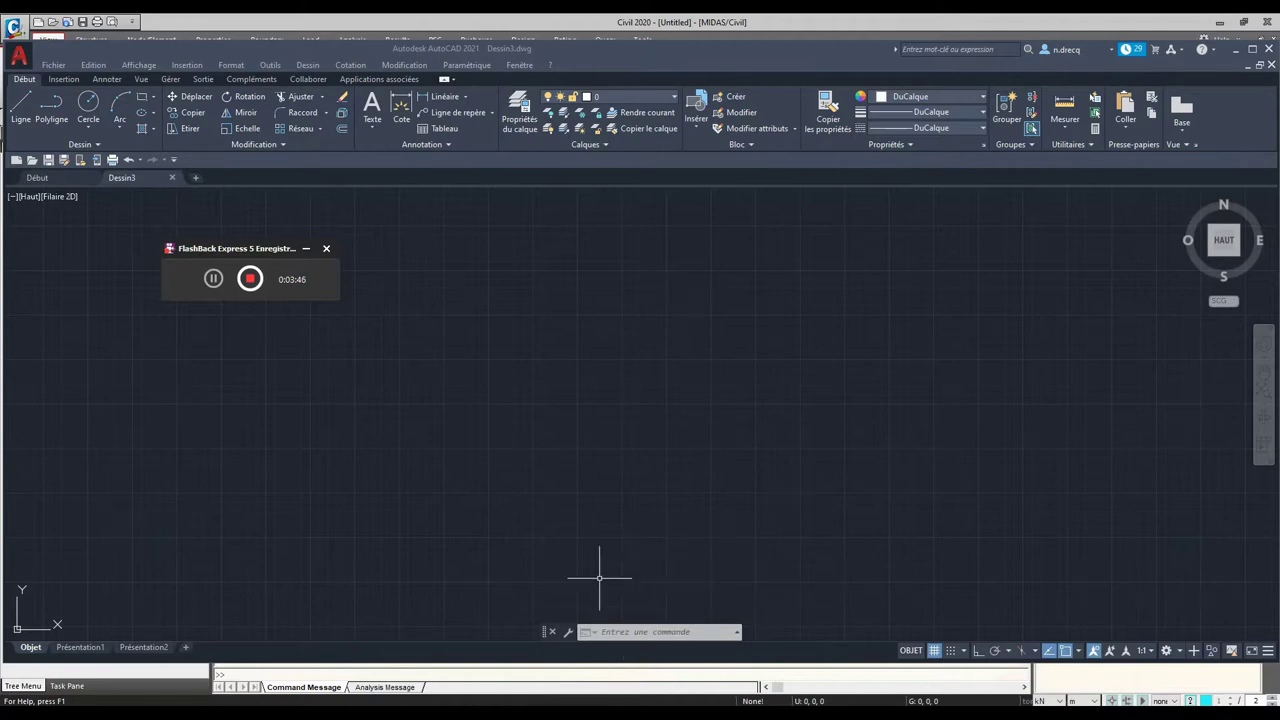
Step: Switch from AutoCAD to the untitled model in MIDAS Civil
mouse_move(585, 660)
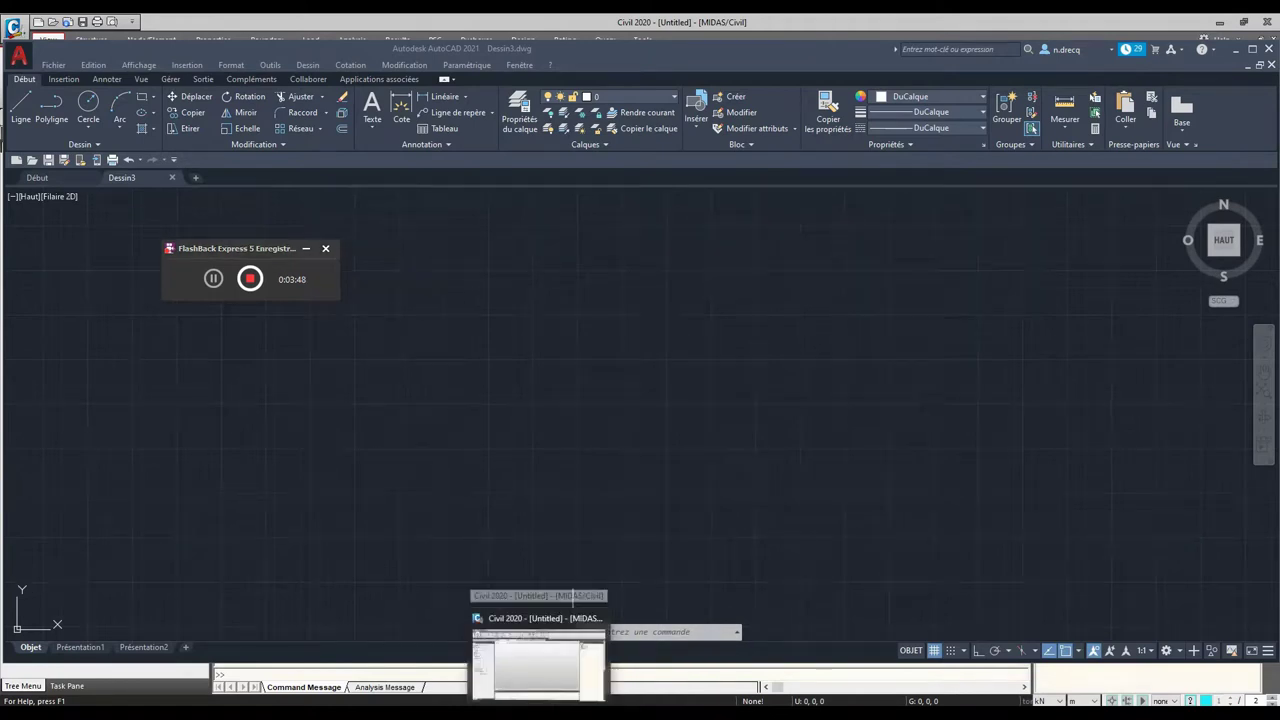
click(586, 614)
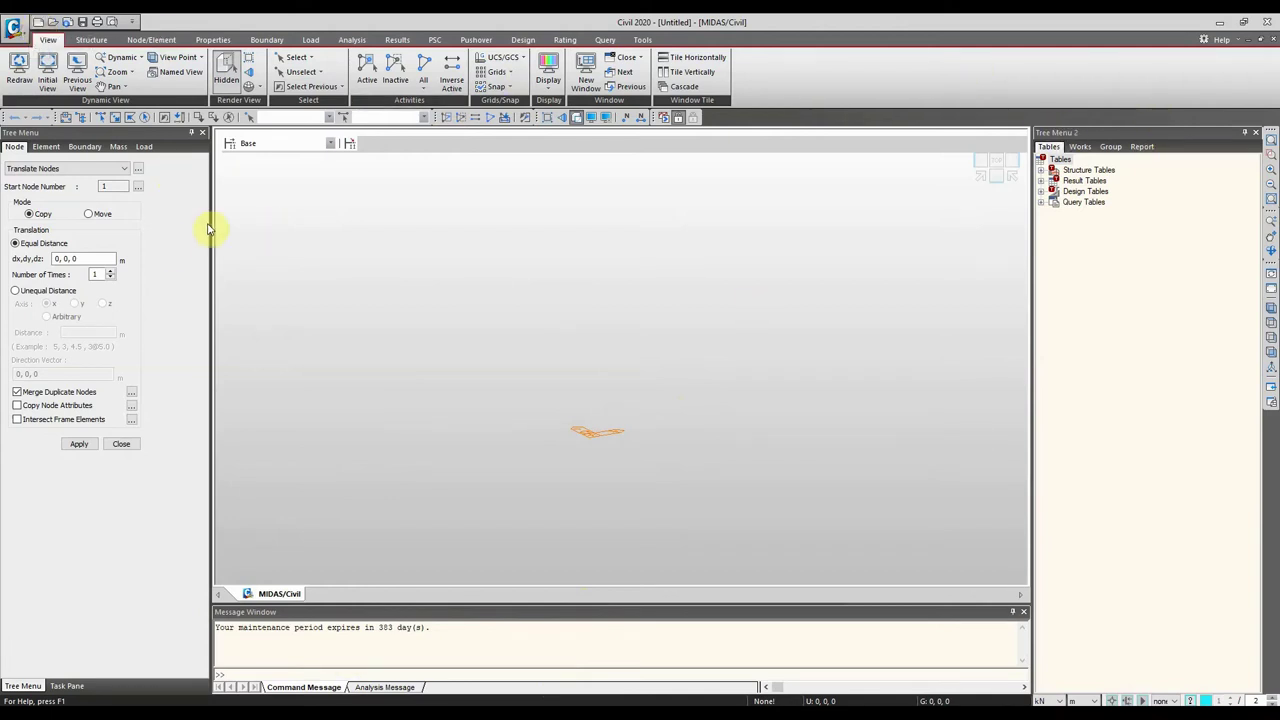
click(14, 36)
click(14, 36)
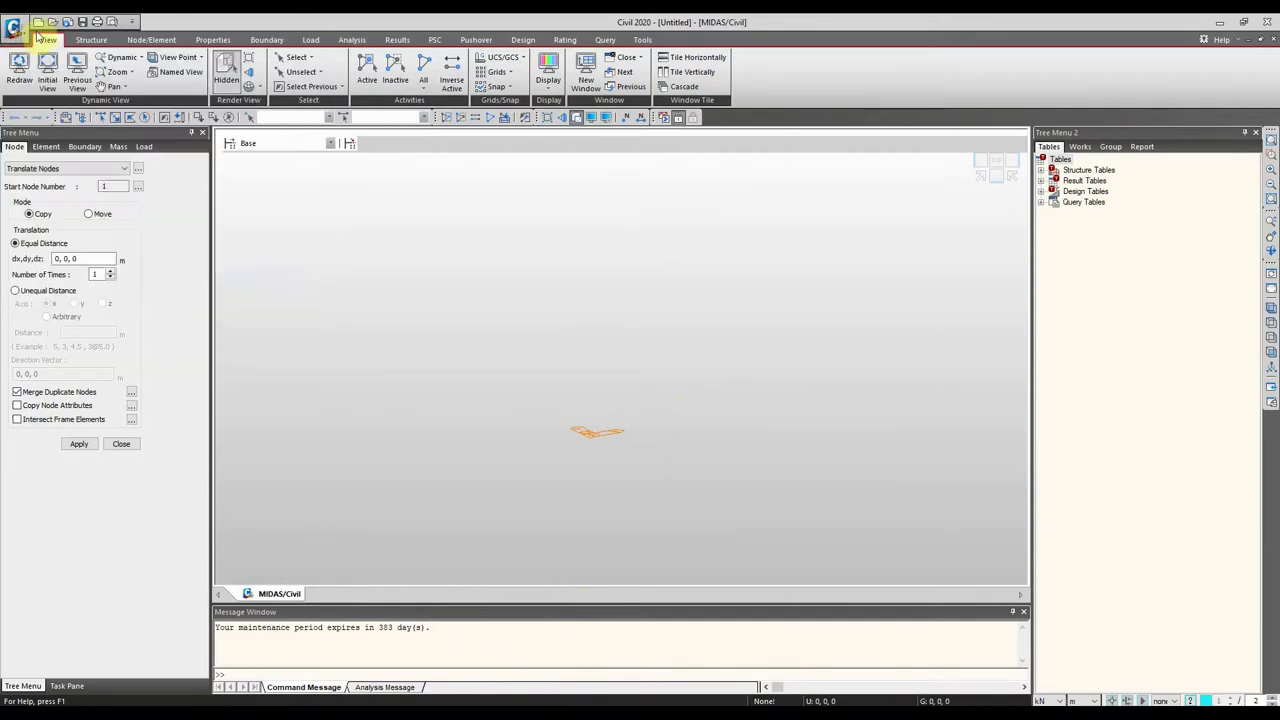
Step: Start saving the untitled model and create a folder named Midas on the desktop as its location
click(83, 21)
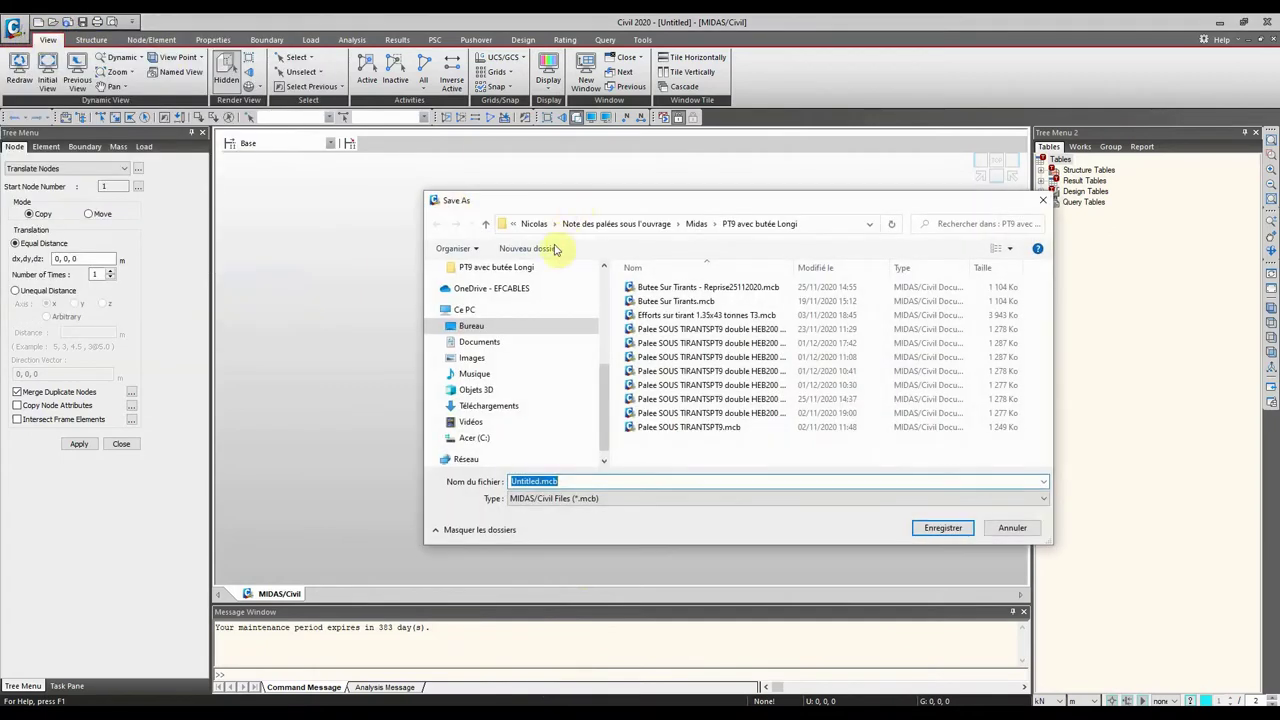
click(471, 327)
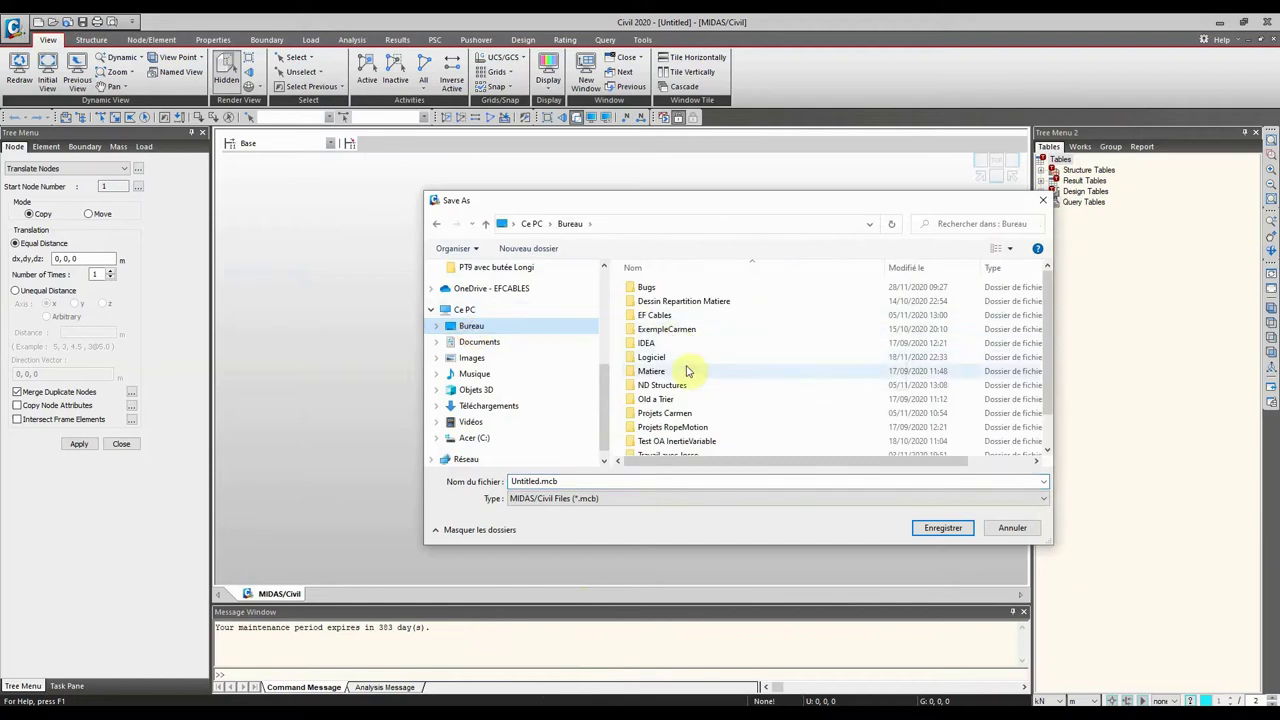
scroll(686, 372, down, 1)
click(527, 250)
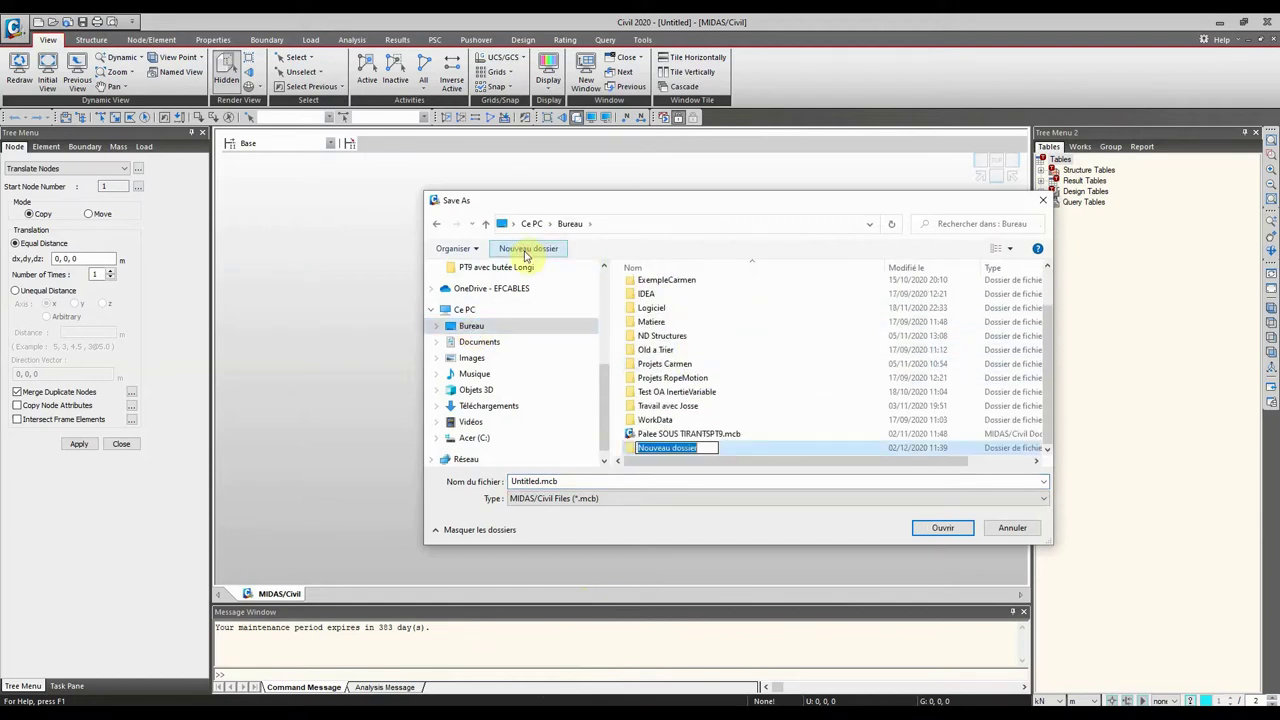
text(Midas)
key(Return)
key(Return)
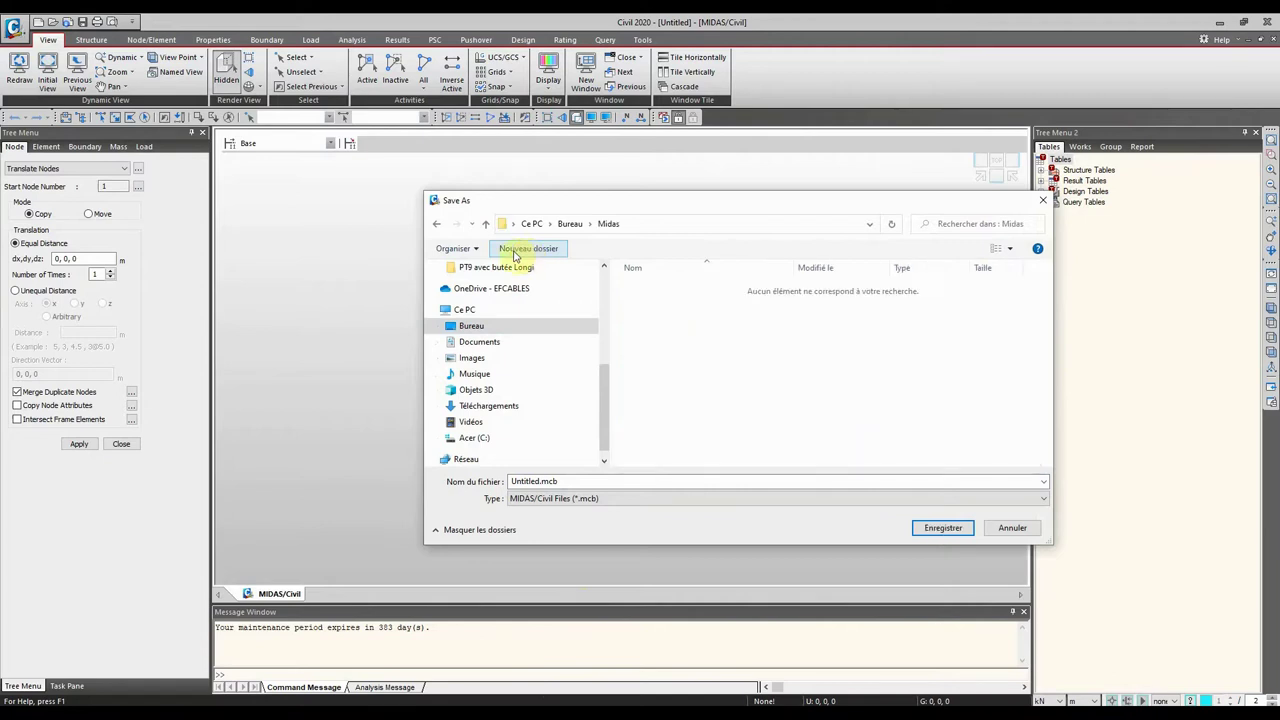
Step: Name the model file Modele Video1 and save it in the Midas folder
click(537, 481)
click(537, 481)
double_click(537, 481)
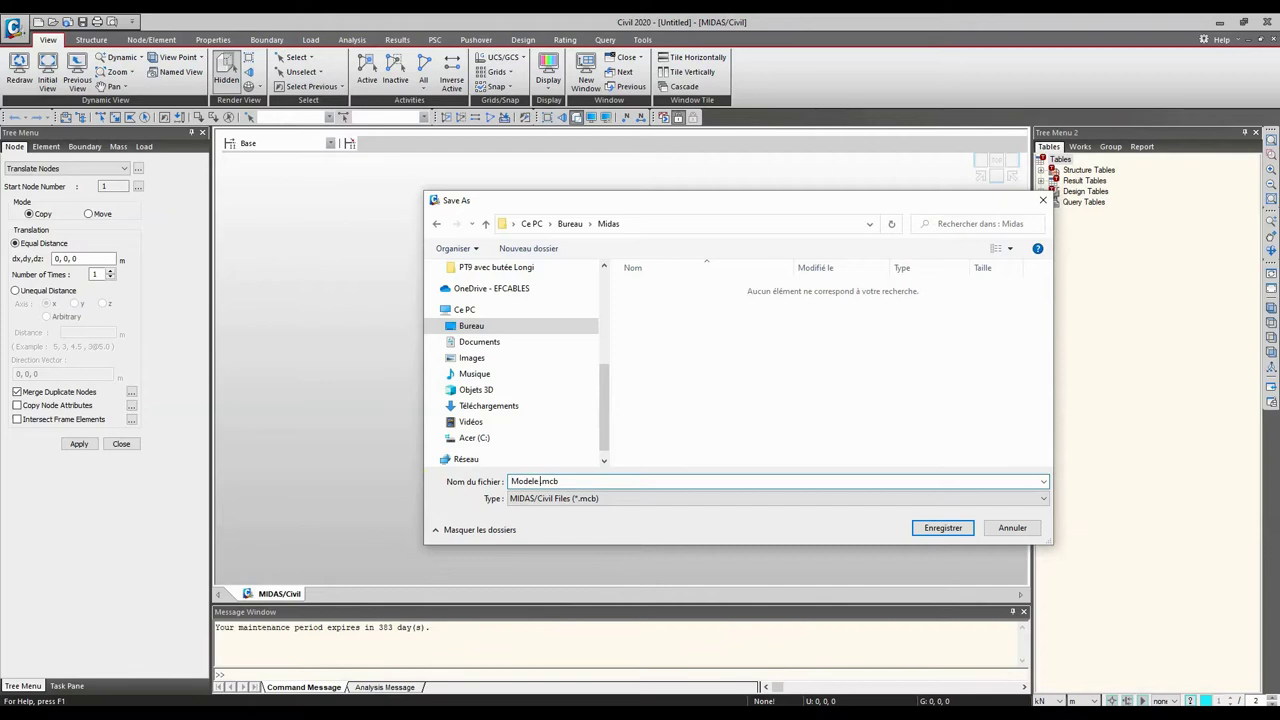
key(Return)
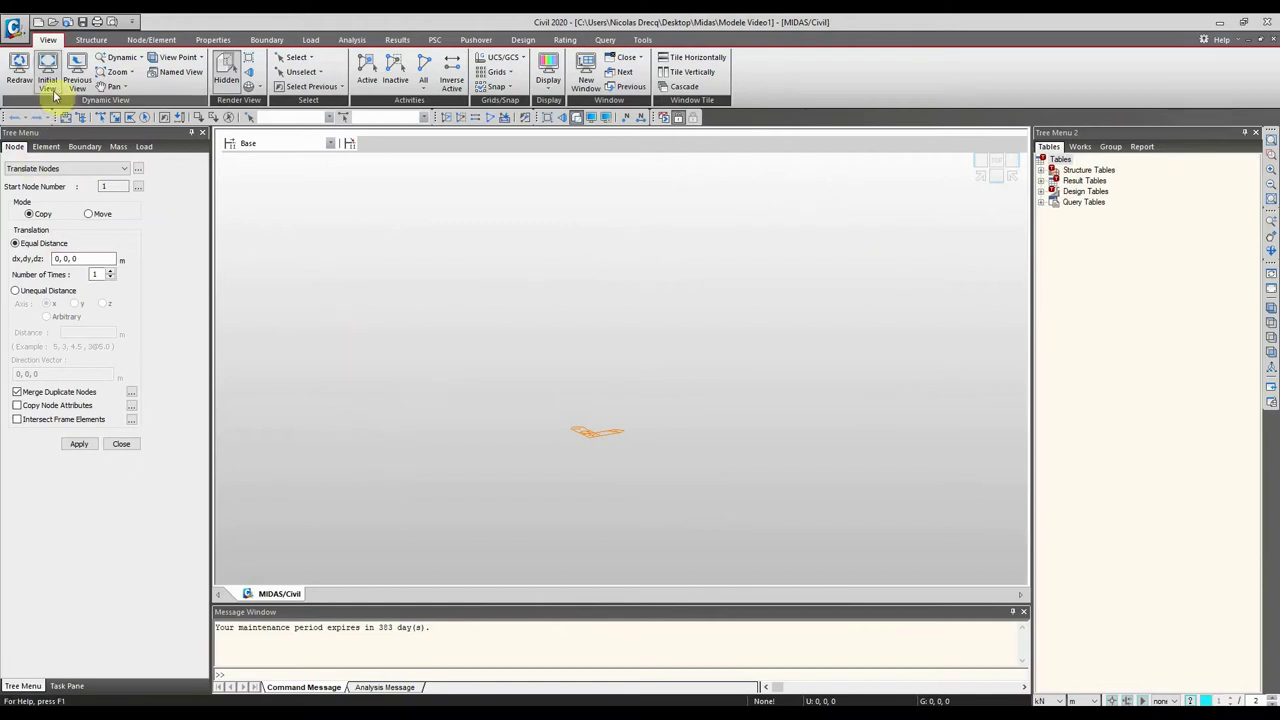
Step: Review the available commands for views, structures, nodes and elements, properties, boundaries and loads
click(90, 40)
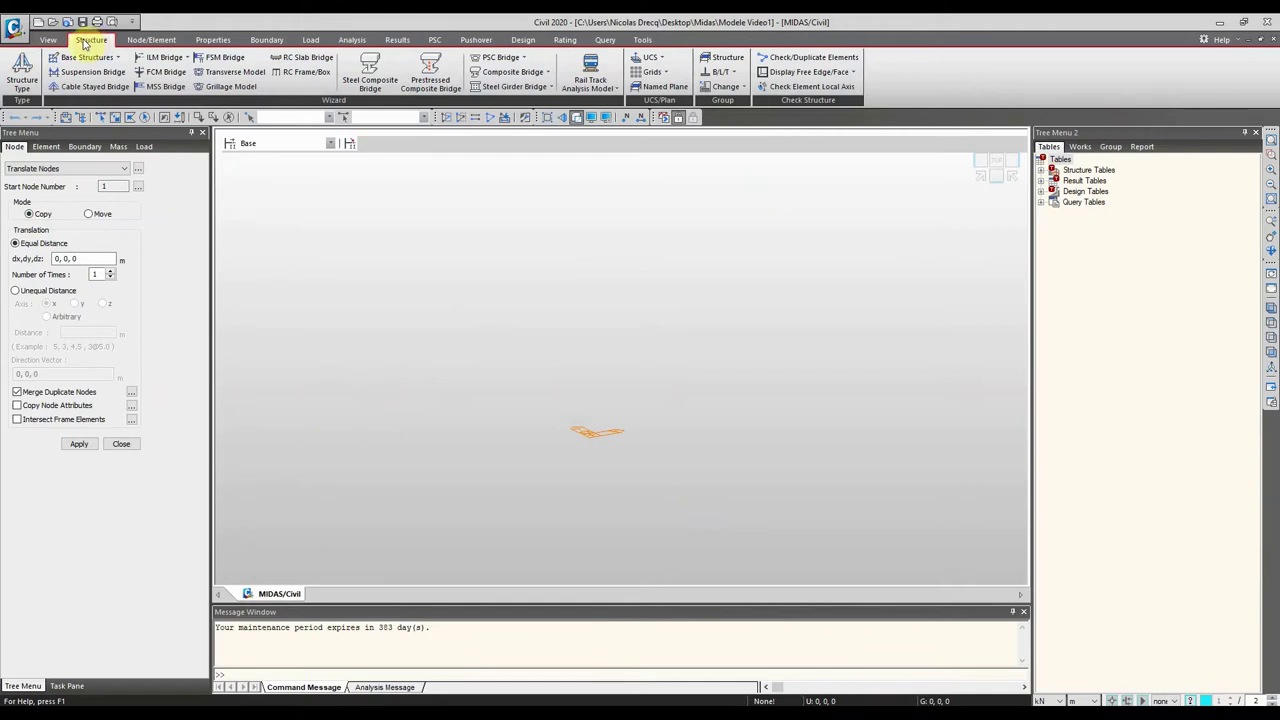
click(44, 40)
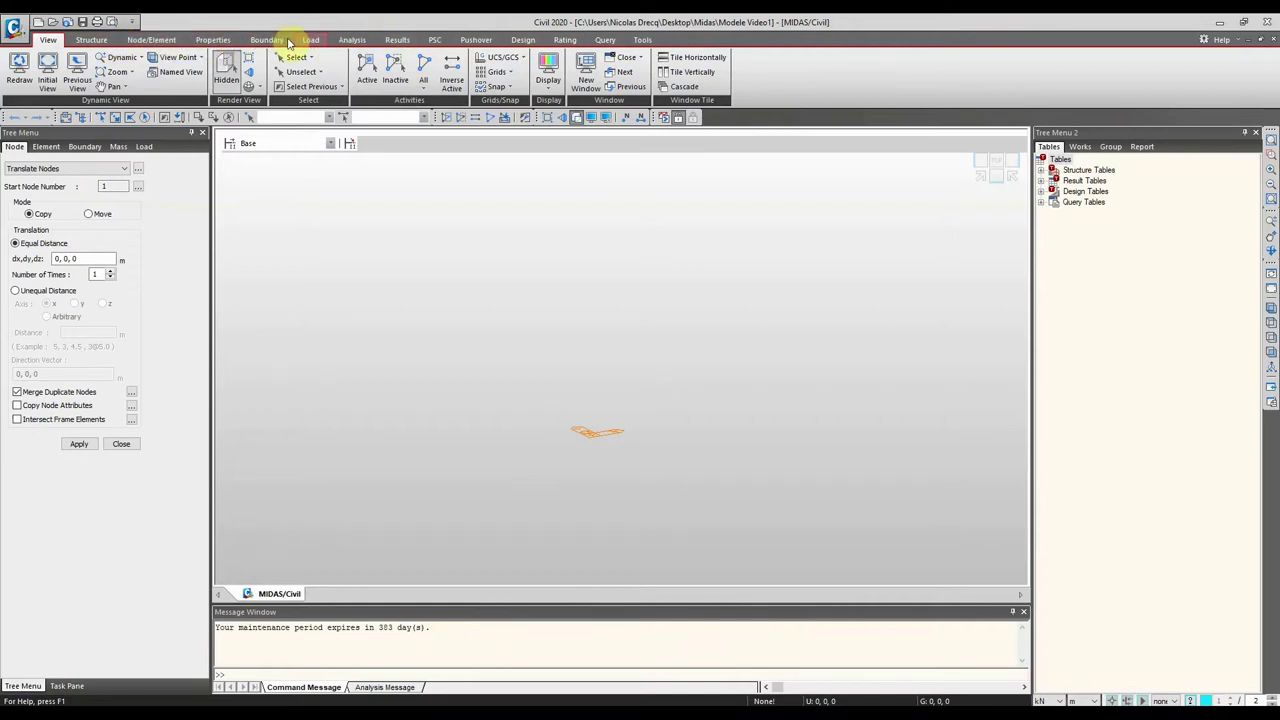
click(116, 40)
click(151, 40)
click(212, 40)
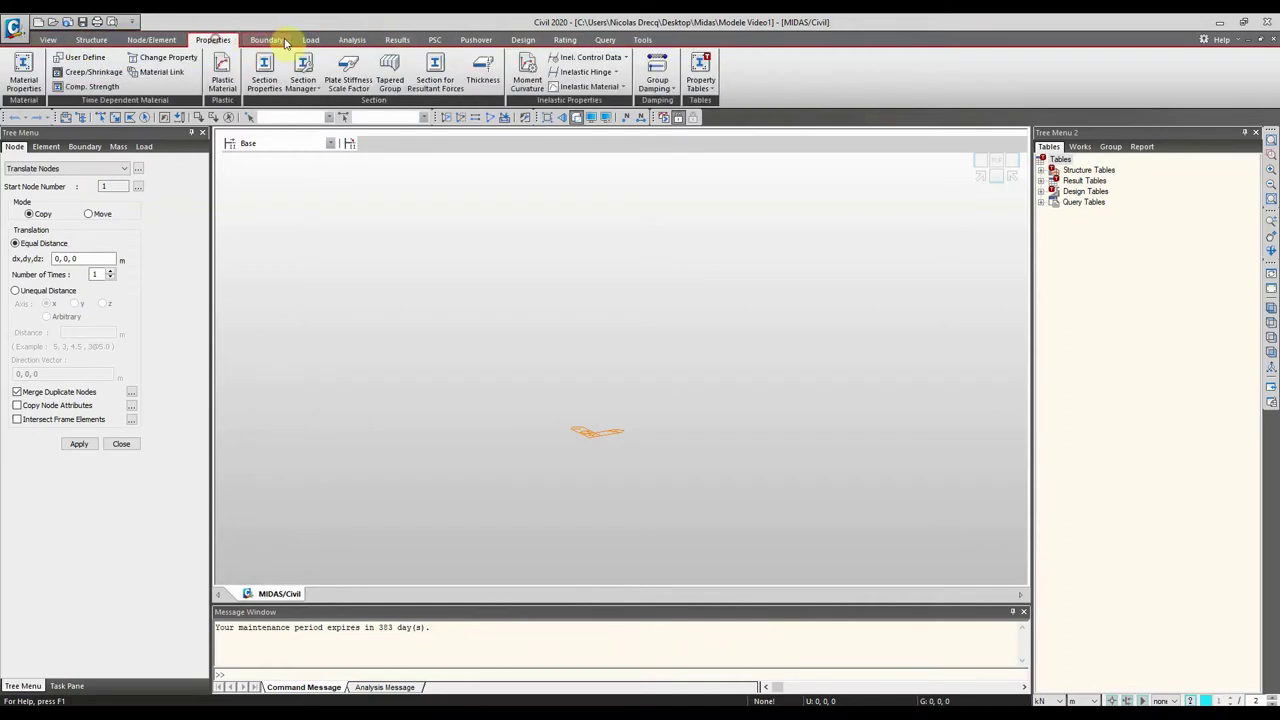
click(279, 41)
click(309, 41)
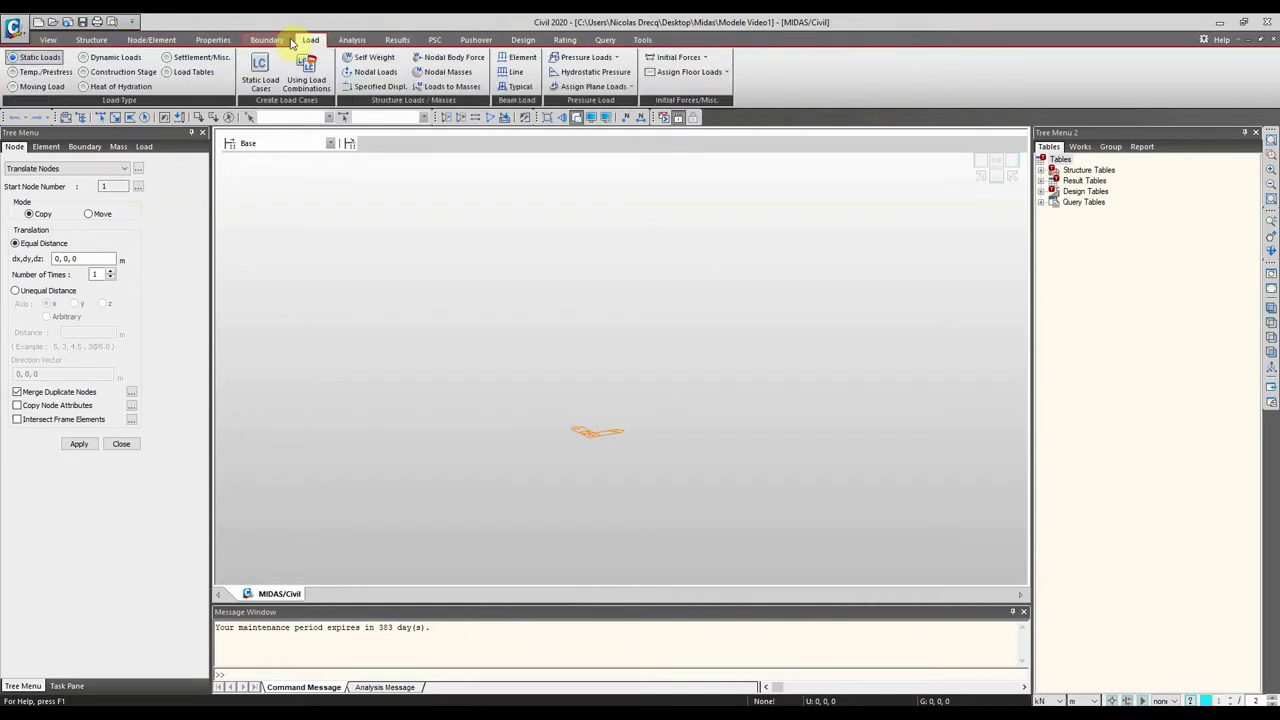
click(166, 42)
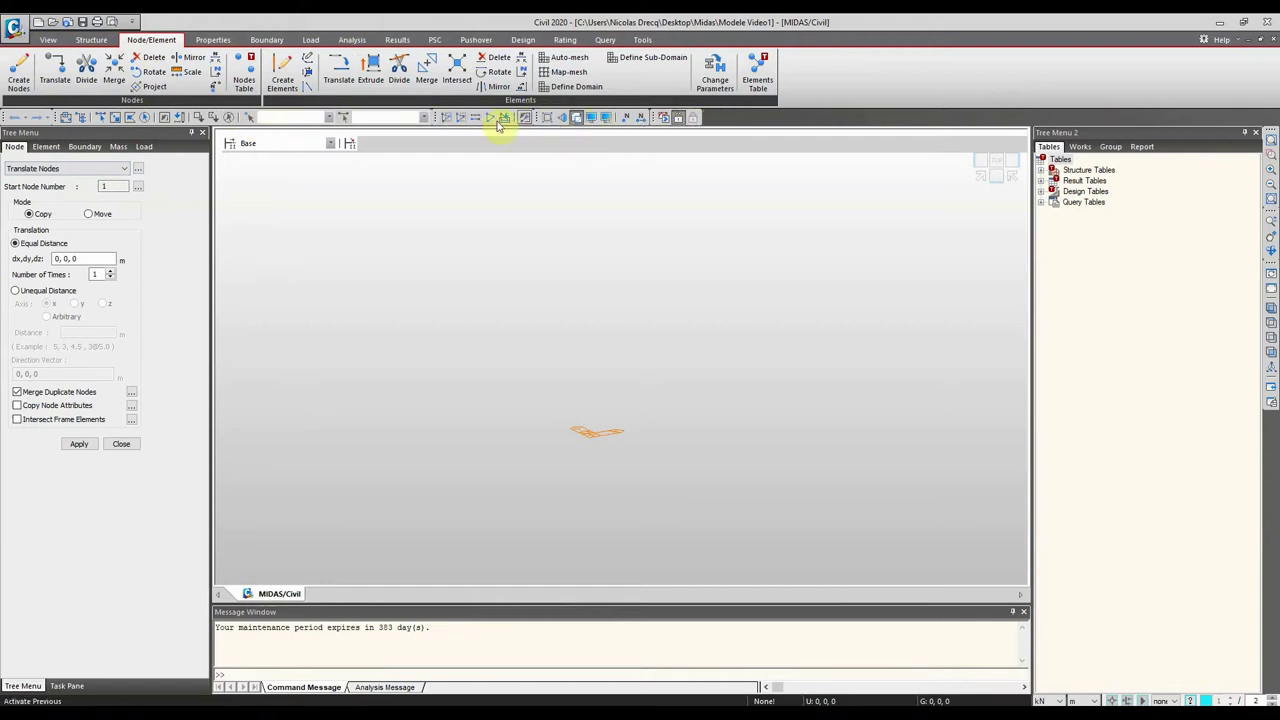
Step: Display the Works tree in the main Tree Menu and the Group list in Tree Menu 2
click(73, 119)
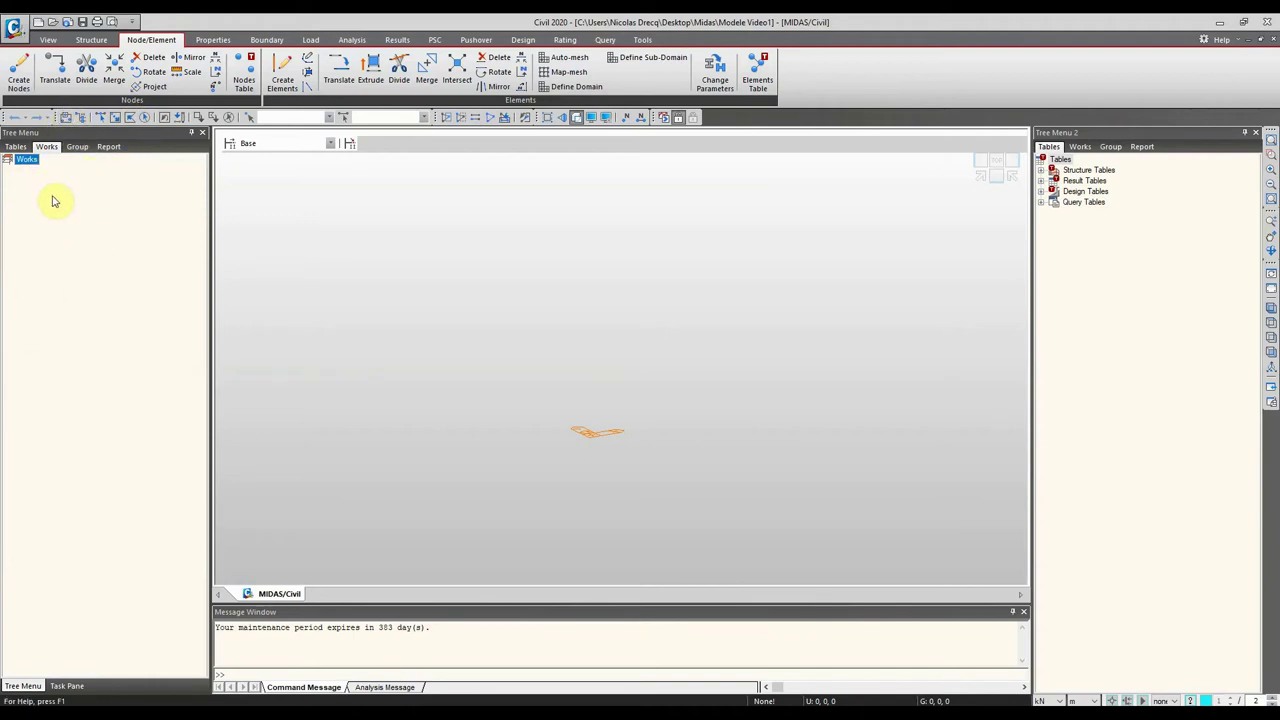
click(1119, 136)
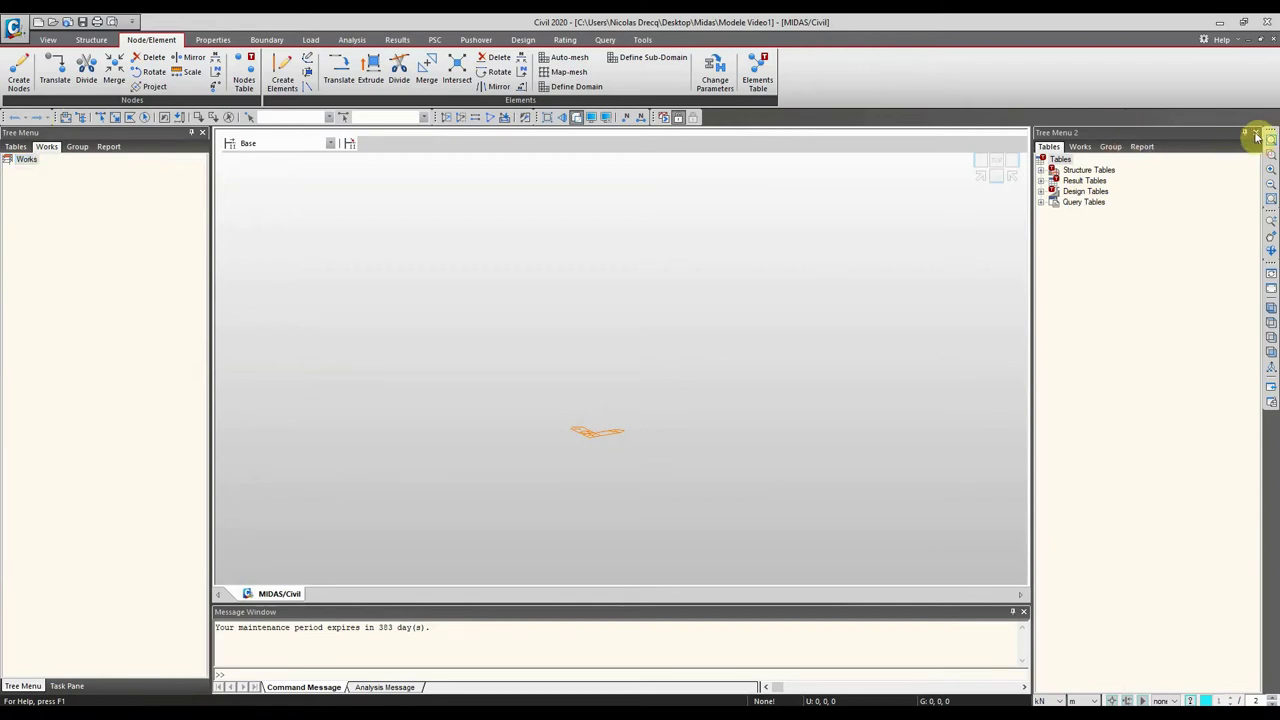
click(1088, 147)
click(1110, 147)
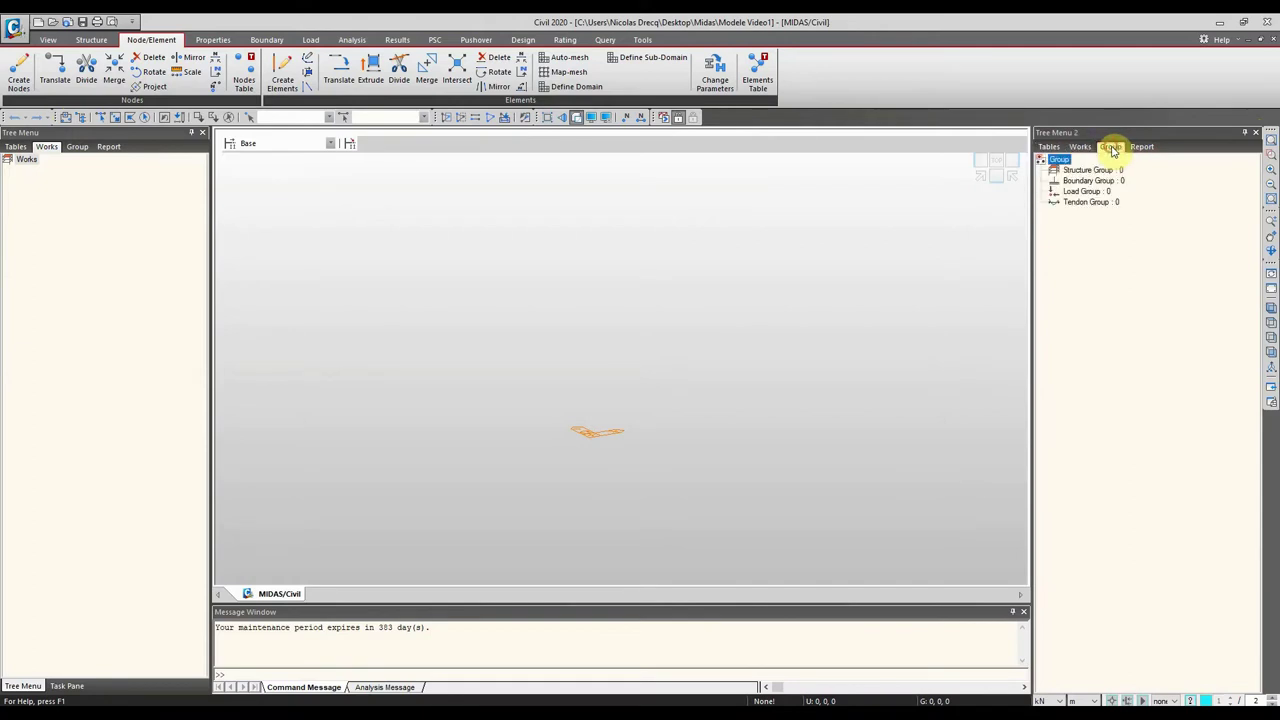
Step: Hide Tree Menu 2, restore it, and hide it again to enlarge the model view
click(1256, 132)
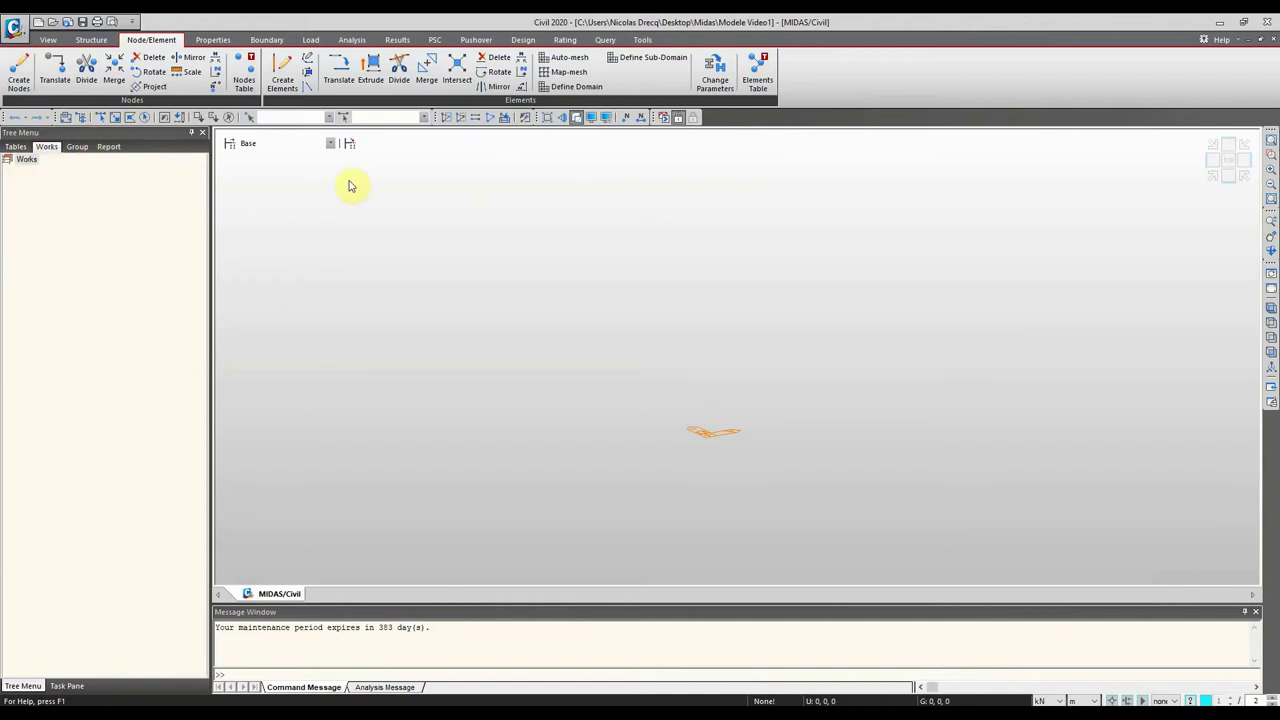
right_click(1098, 120)
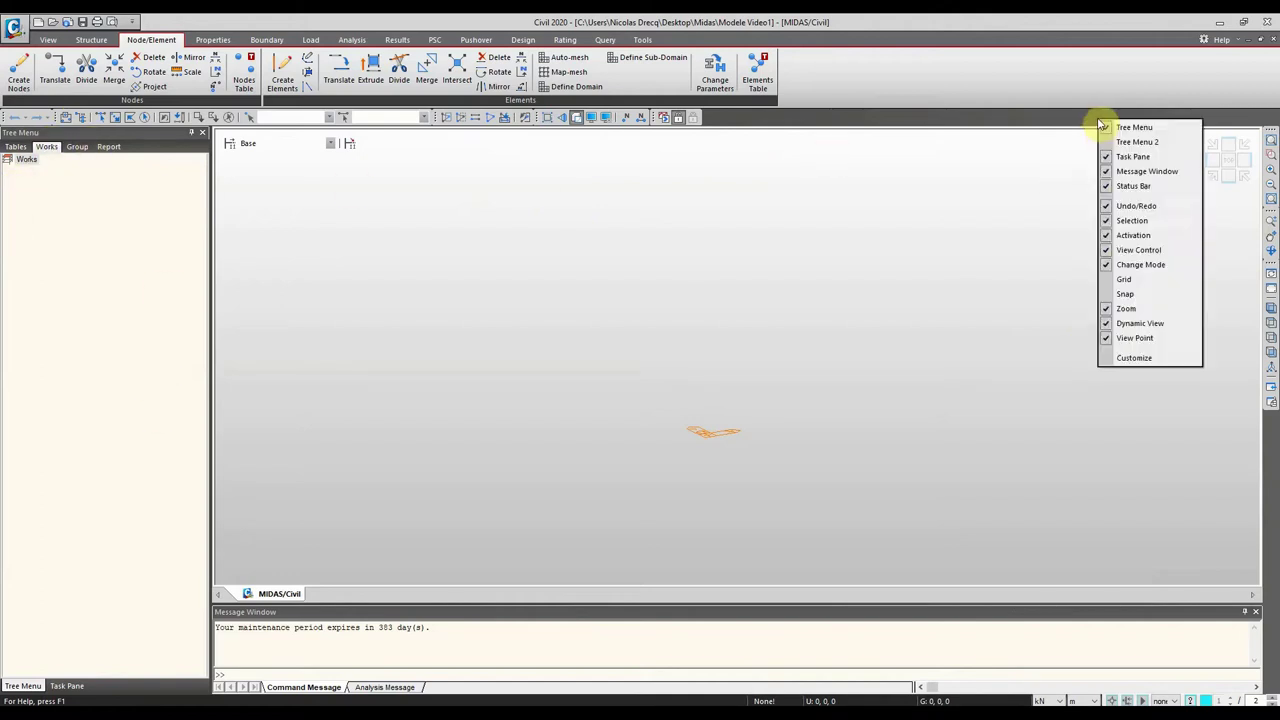
click(1137, 142)
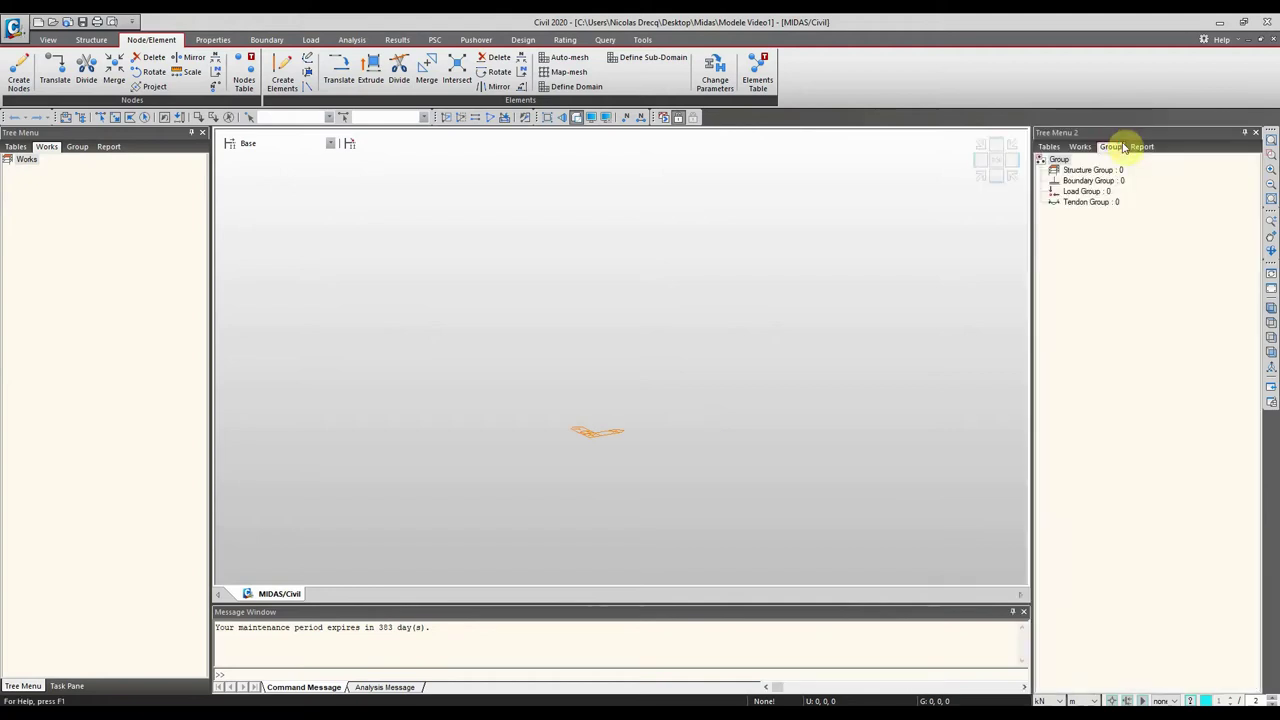
click(1257, 133)
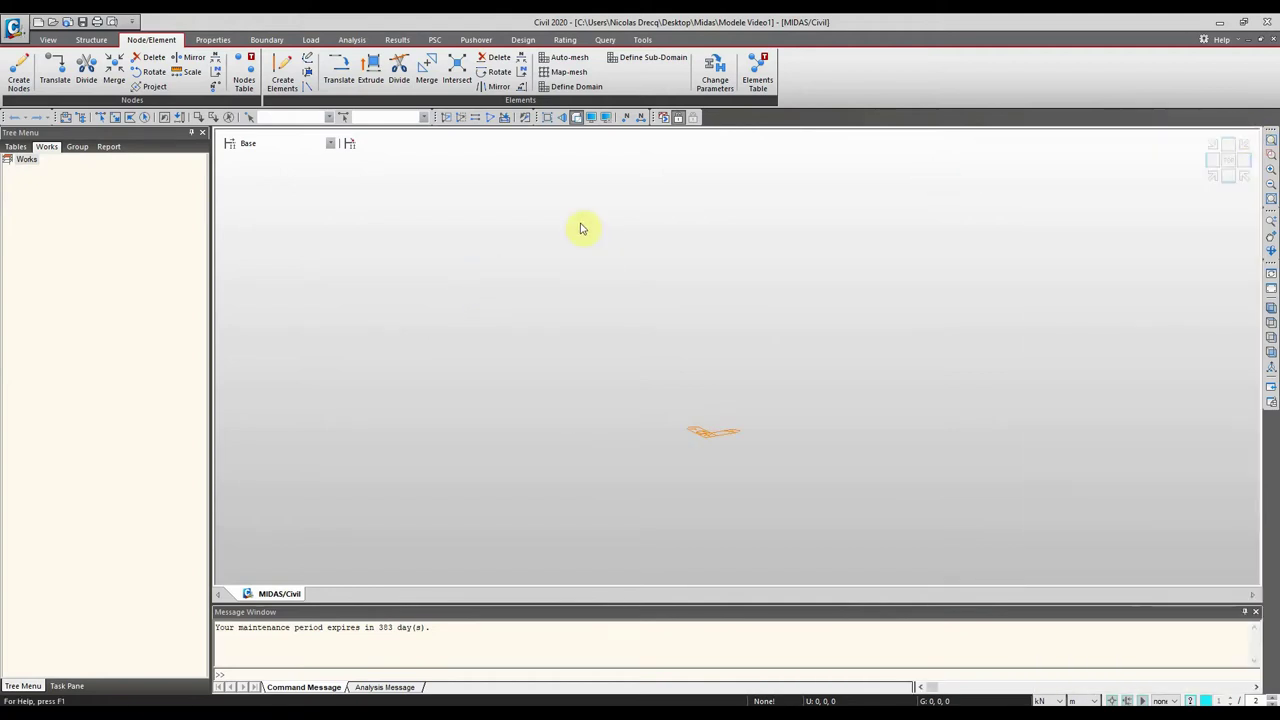
Step: Examine the Structure Type settings, including plane options and mass control parameters, and close them without changes
click(91, 40)
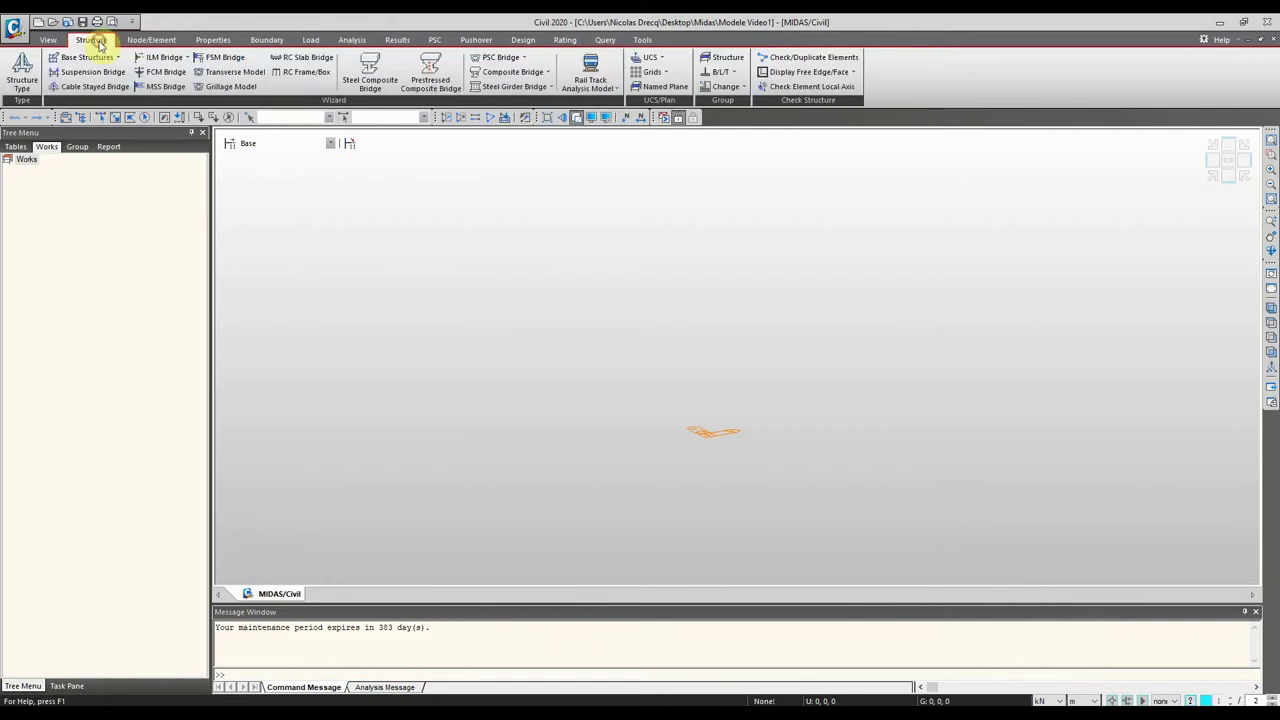
click(48, 40)
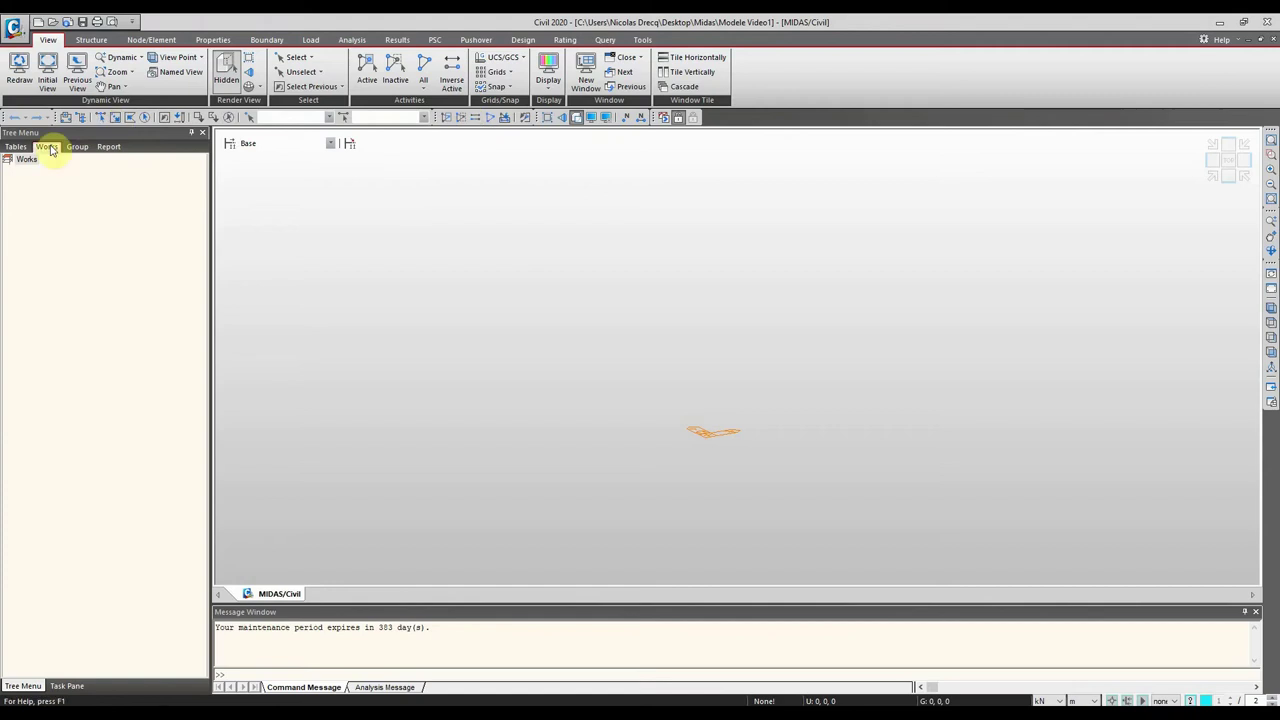
click(89, 40)
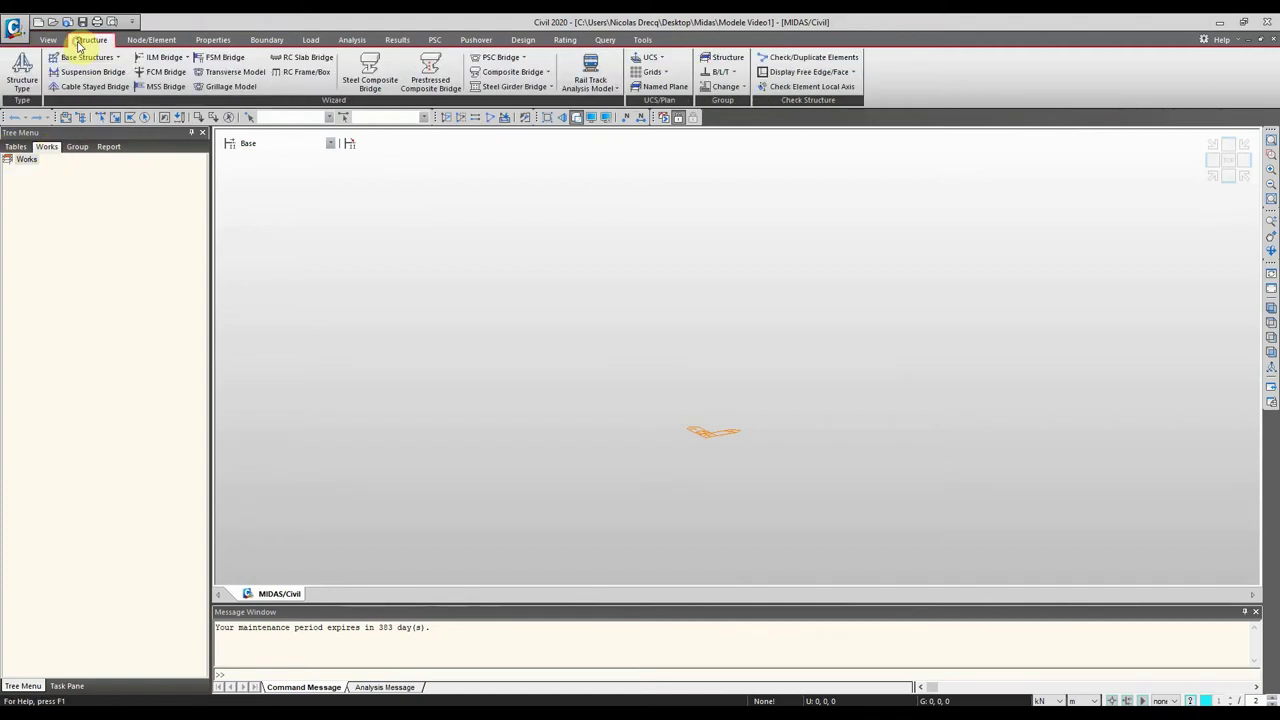
click(22, 72)
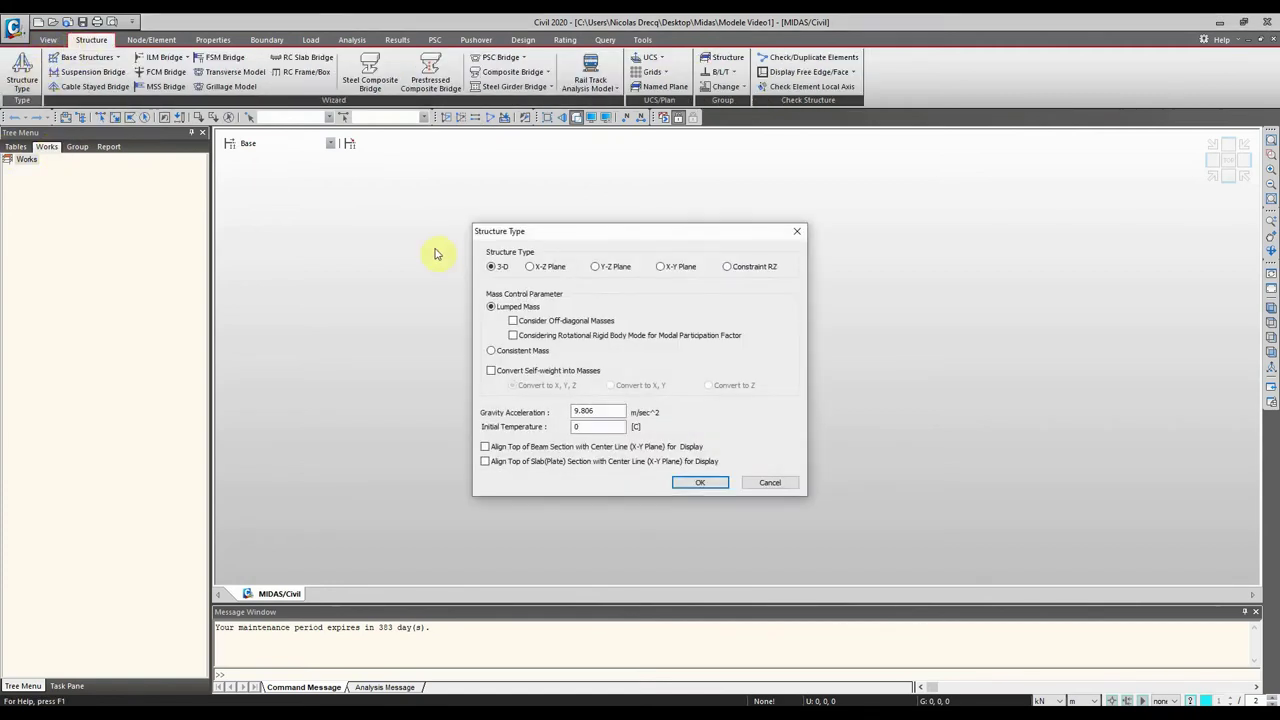
drag(592, 233, 578, 197)
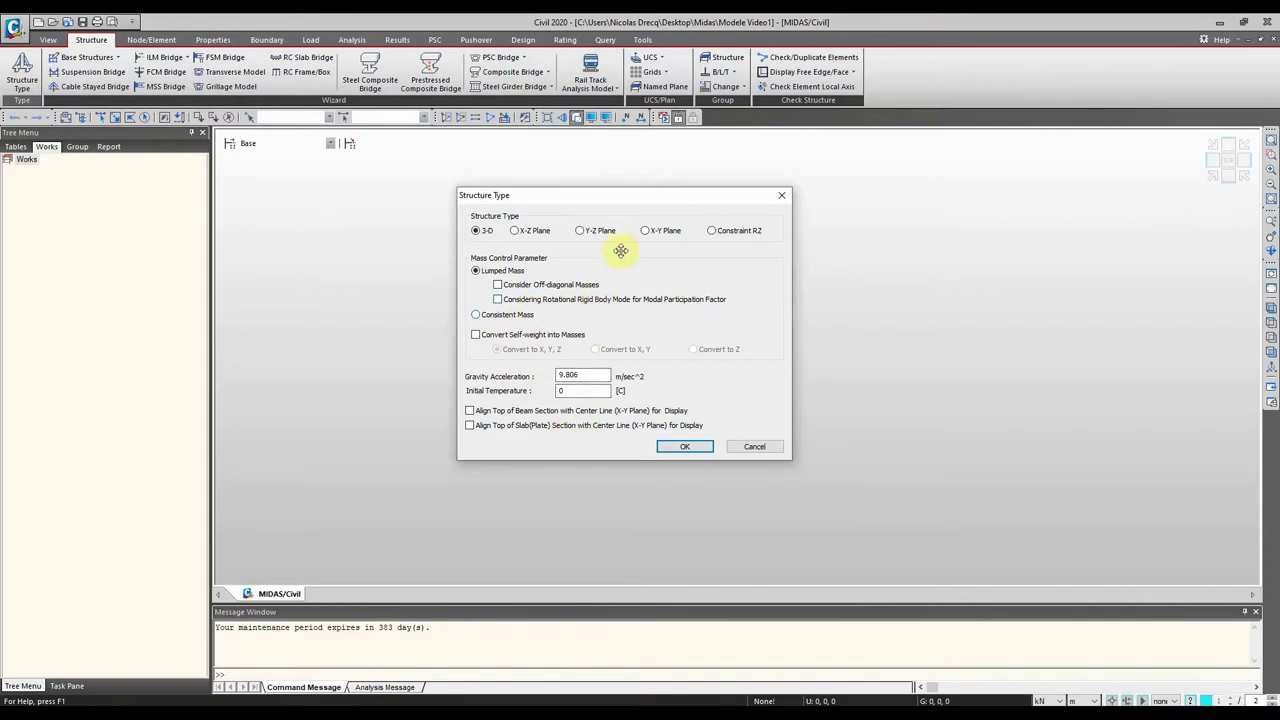
drag(663, 195, 613, 192)
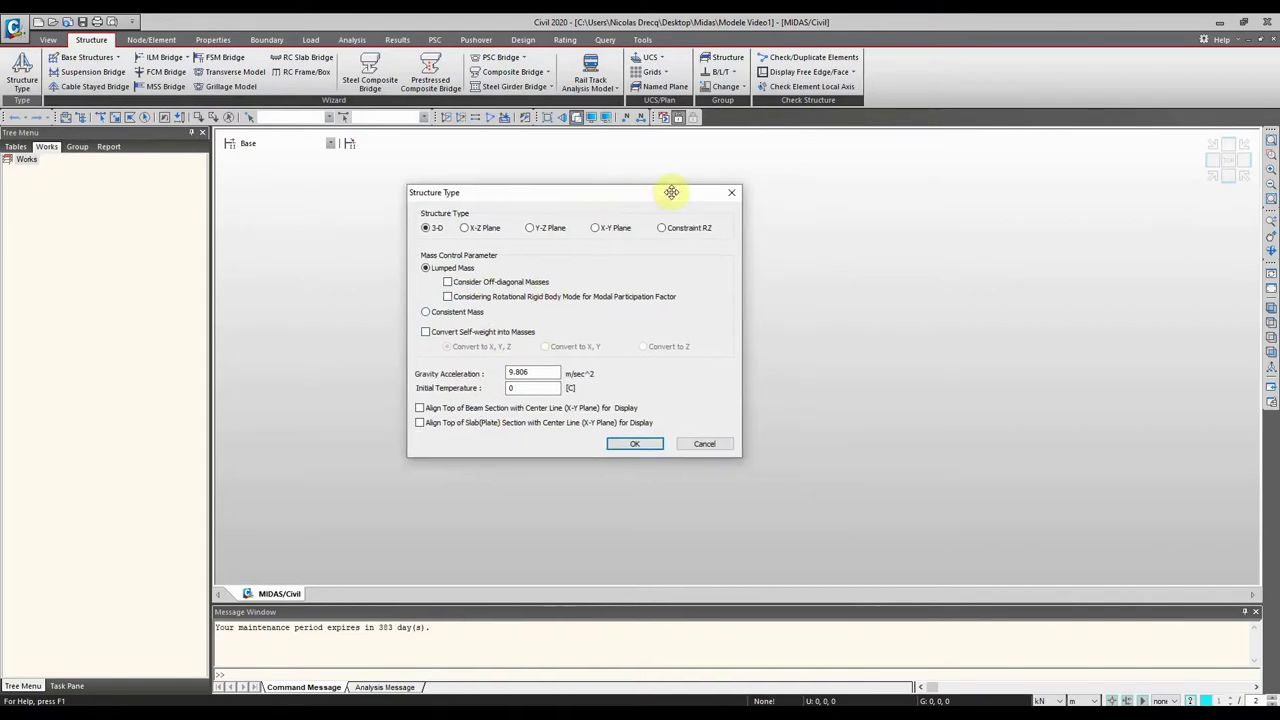
click(731, 196)
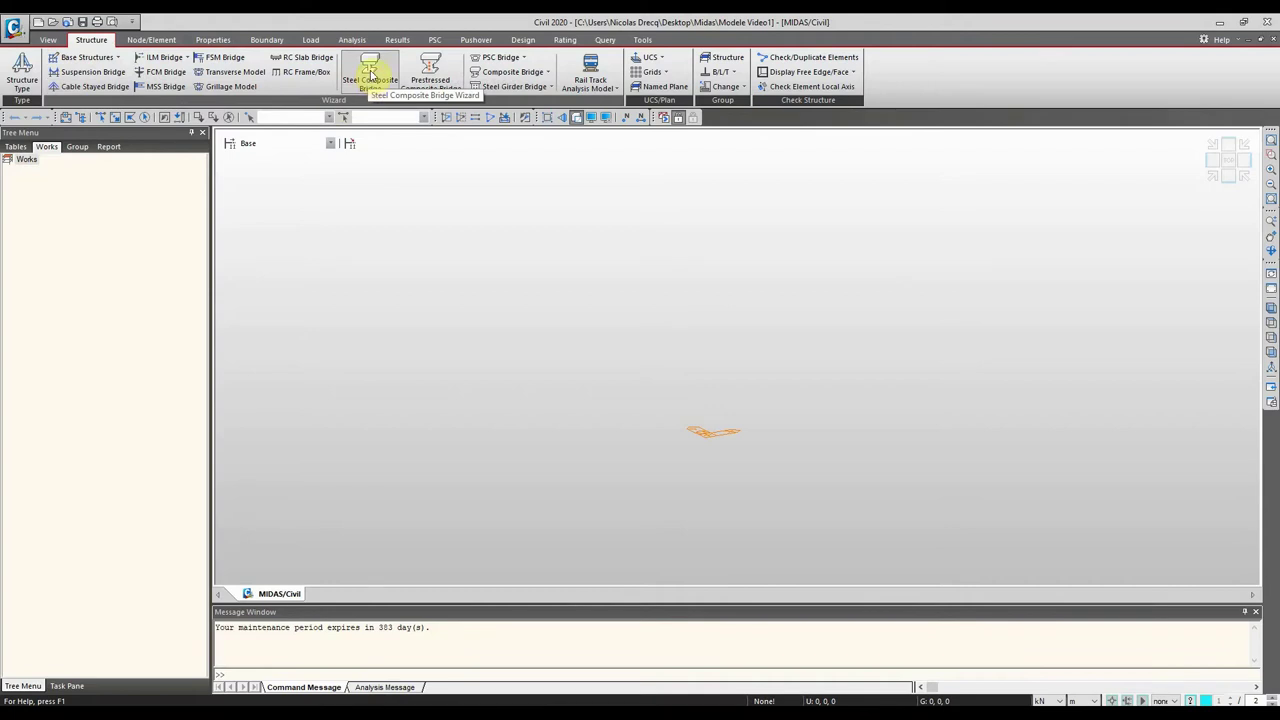
Step: Examine the layout, section, load and construction stage settings of the Steel Composite Bridge wizard, and close it without generating a bridge
click(370, 74)
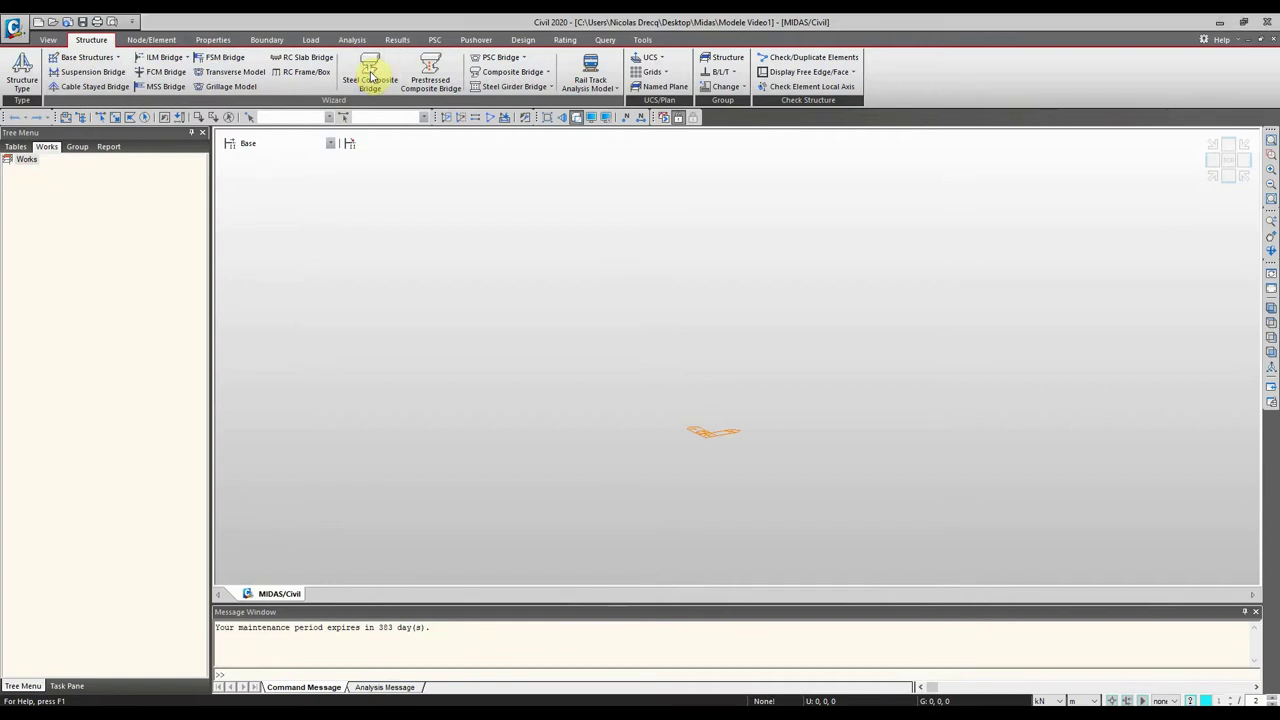
drag(391, 104, 428, 116)
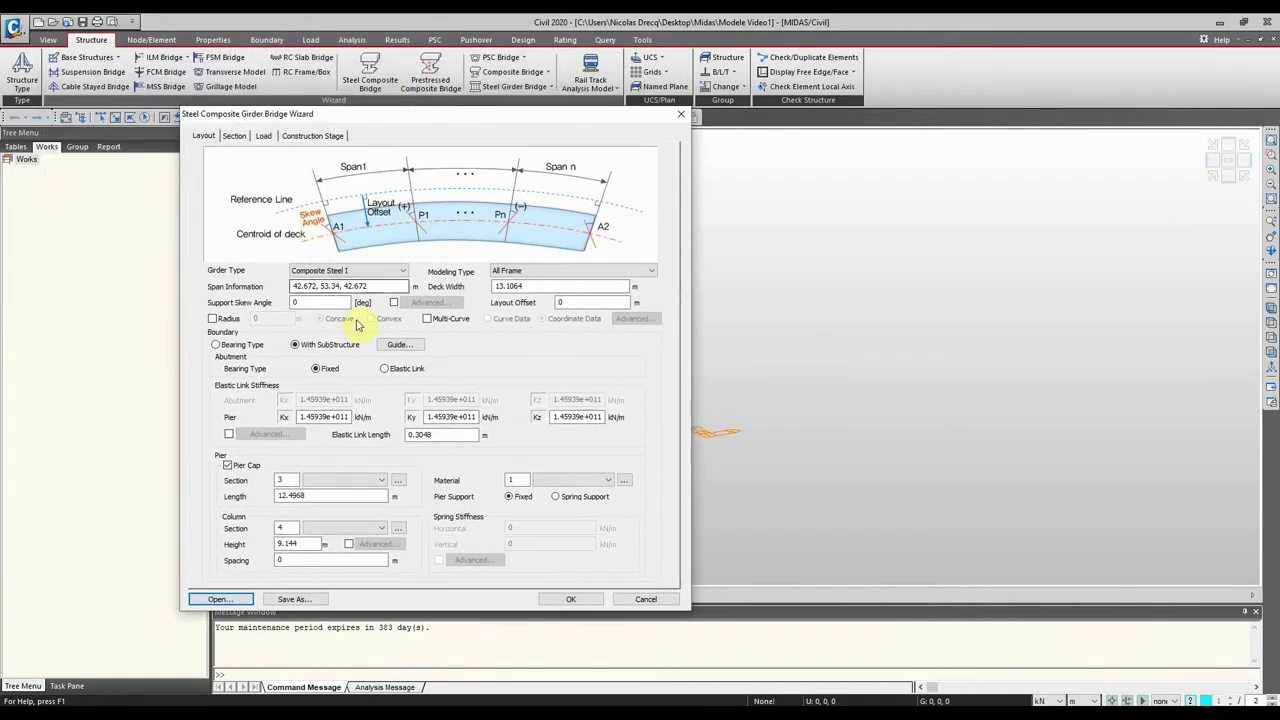
click(245, 137)
click(262, 136)
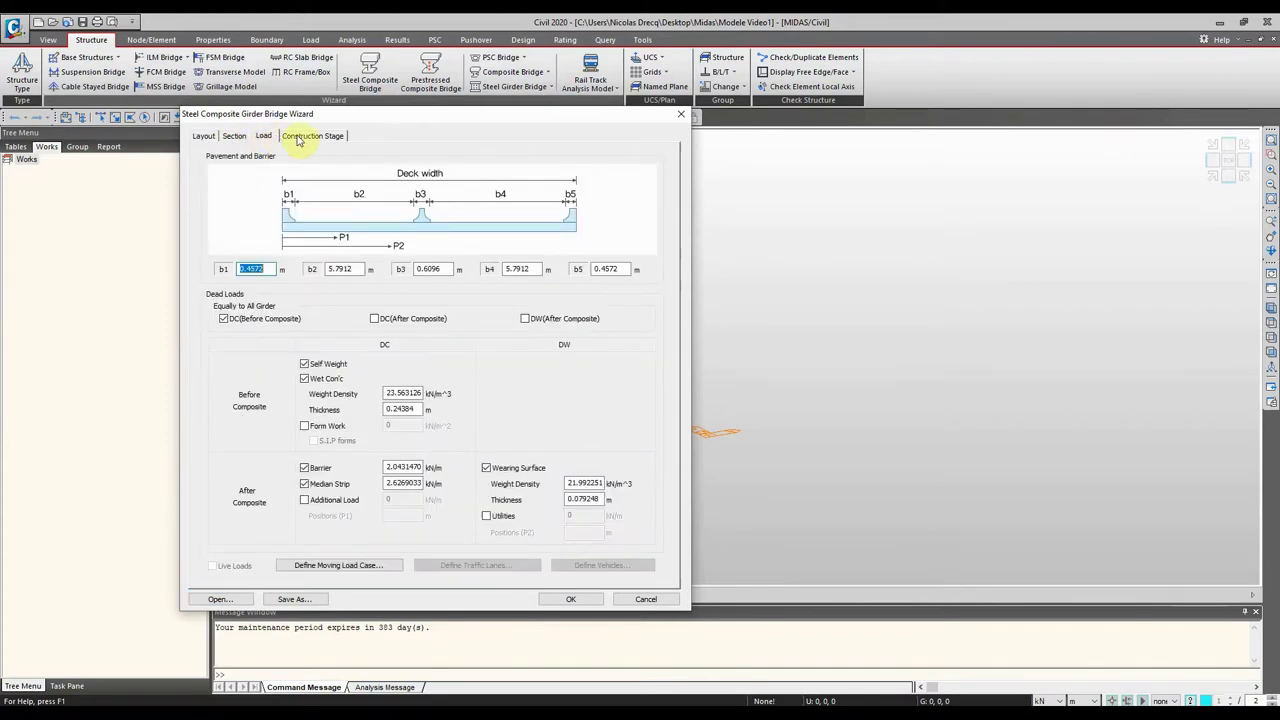
click(297, 137)
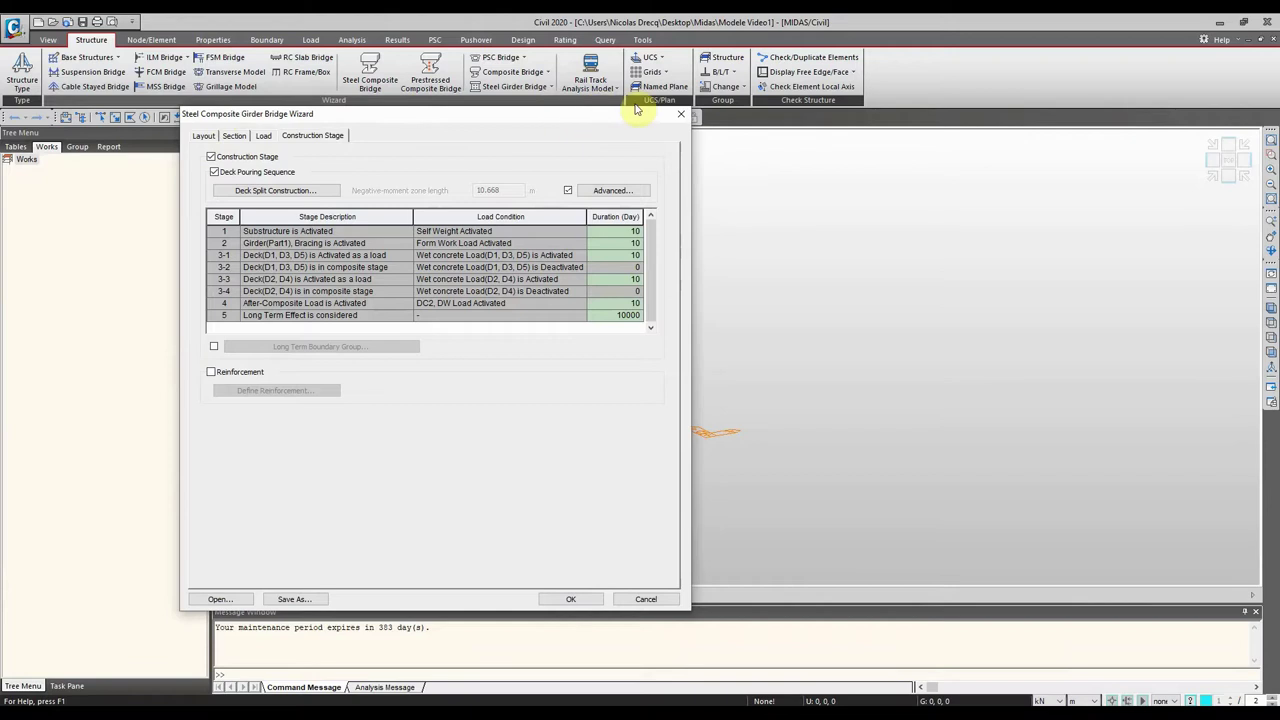
click(681, 114)
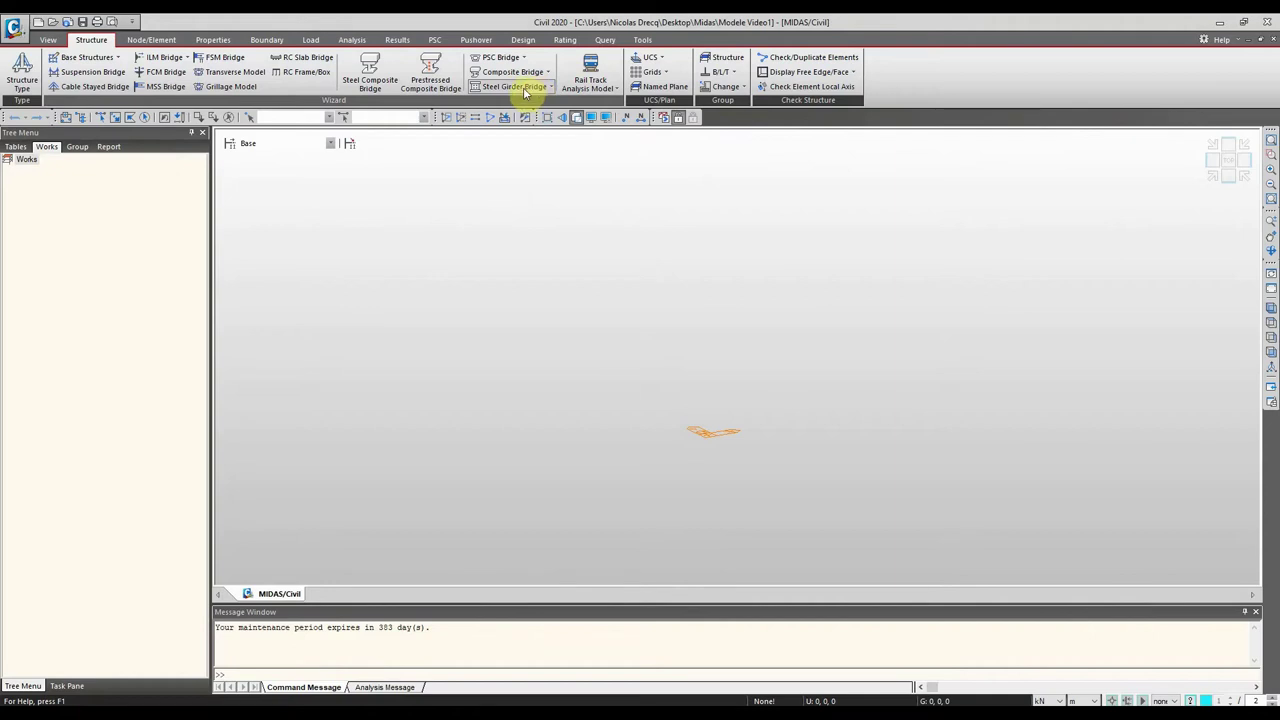
Step: Examine the Create Nodes, Translate Nodes and Divide Nodes settings without applying any of them
click(150, 40)
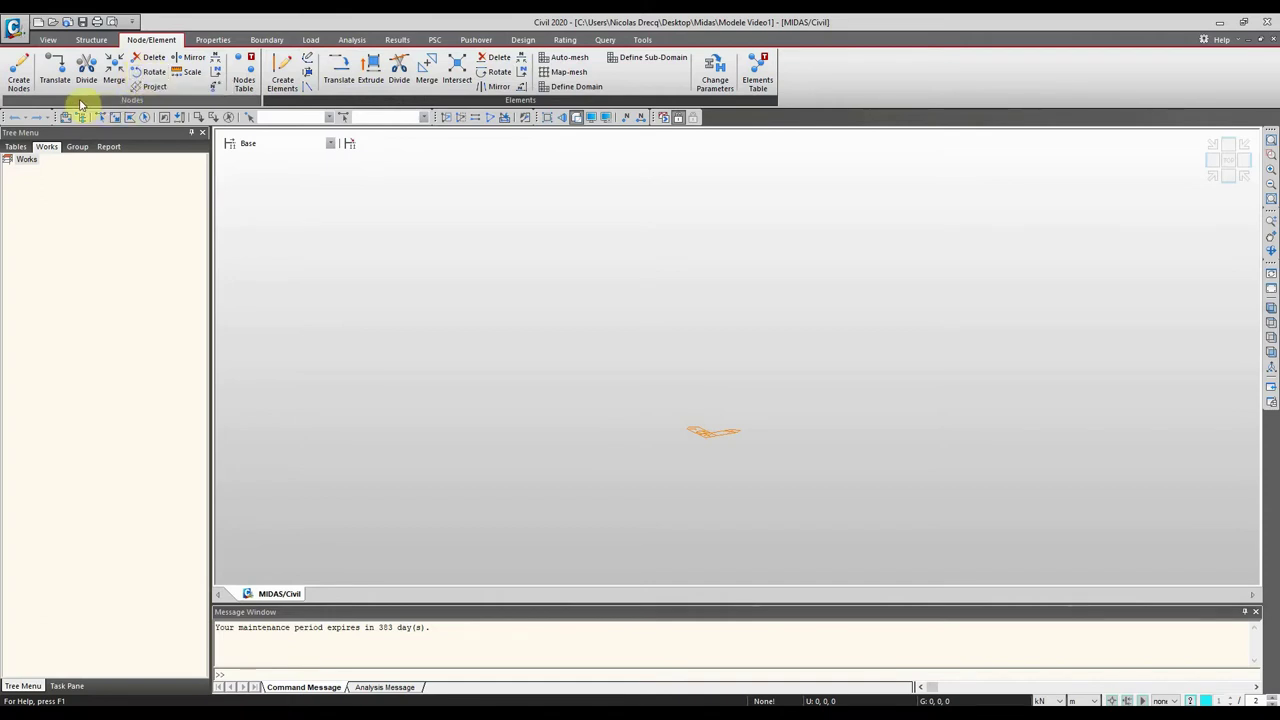
click(21, 80)
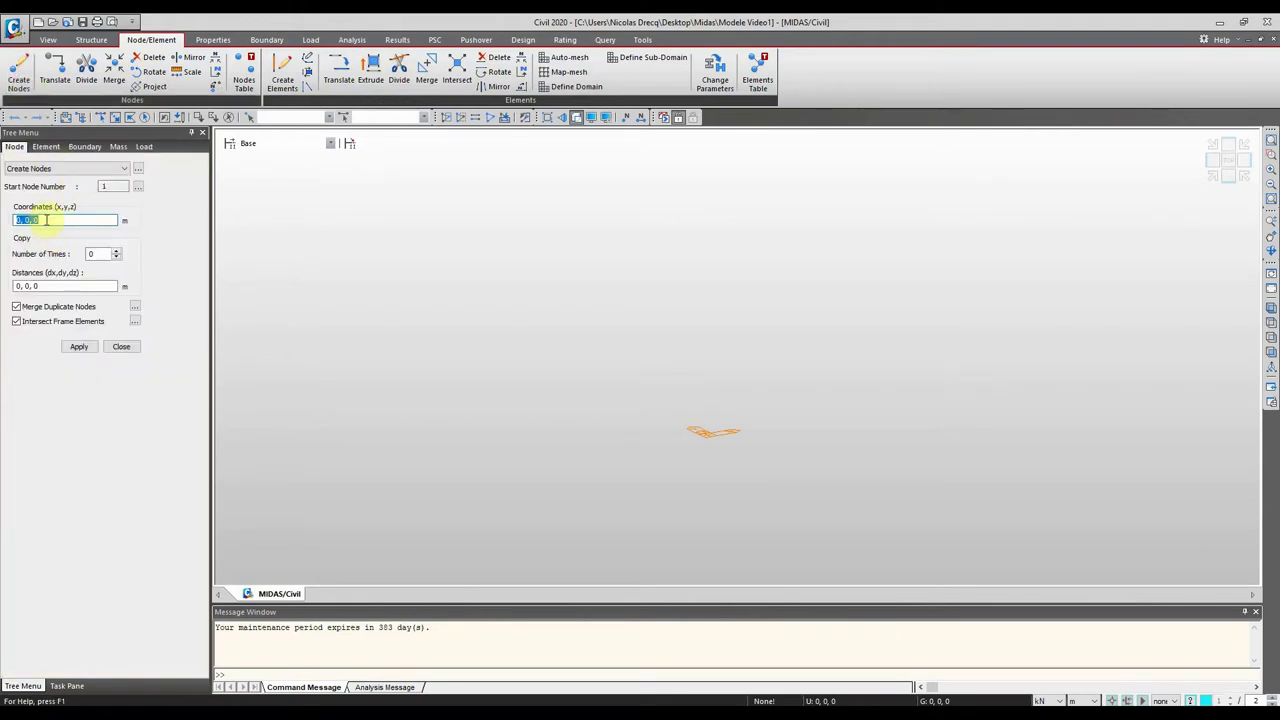
click(50, 65)
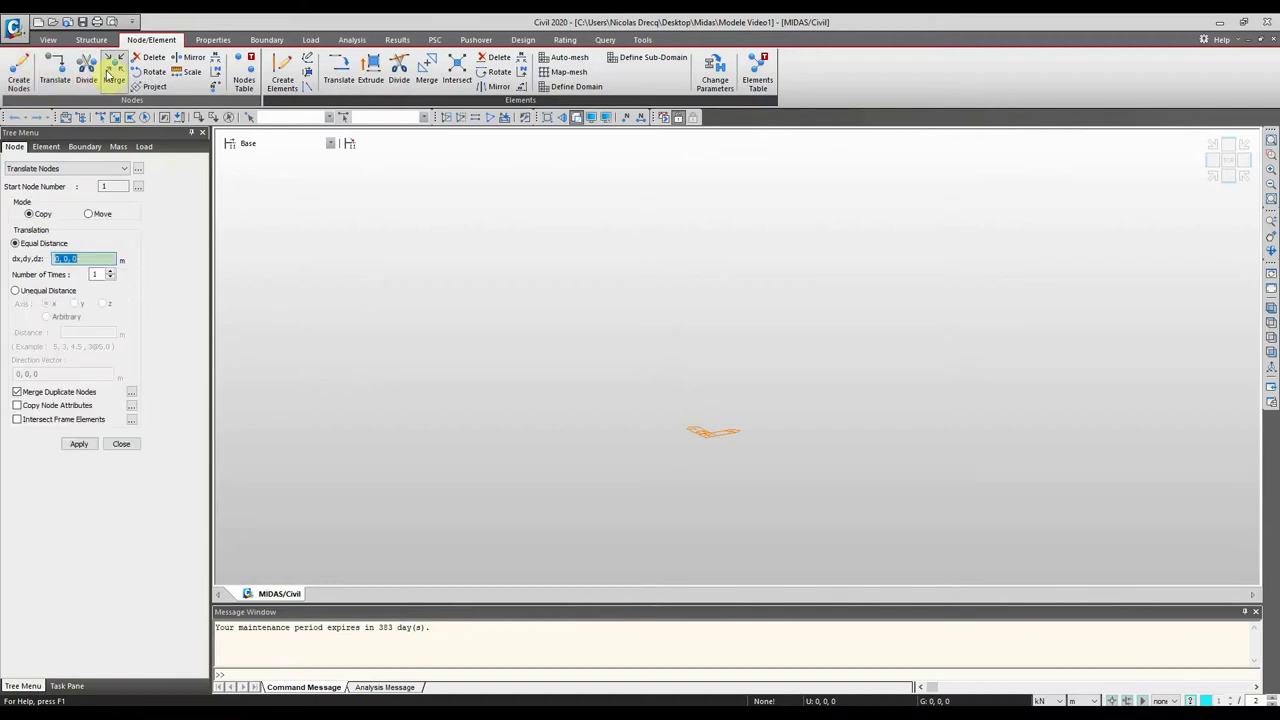
click(87, 68)
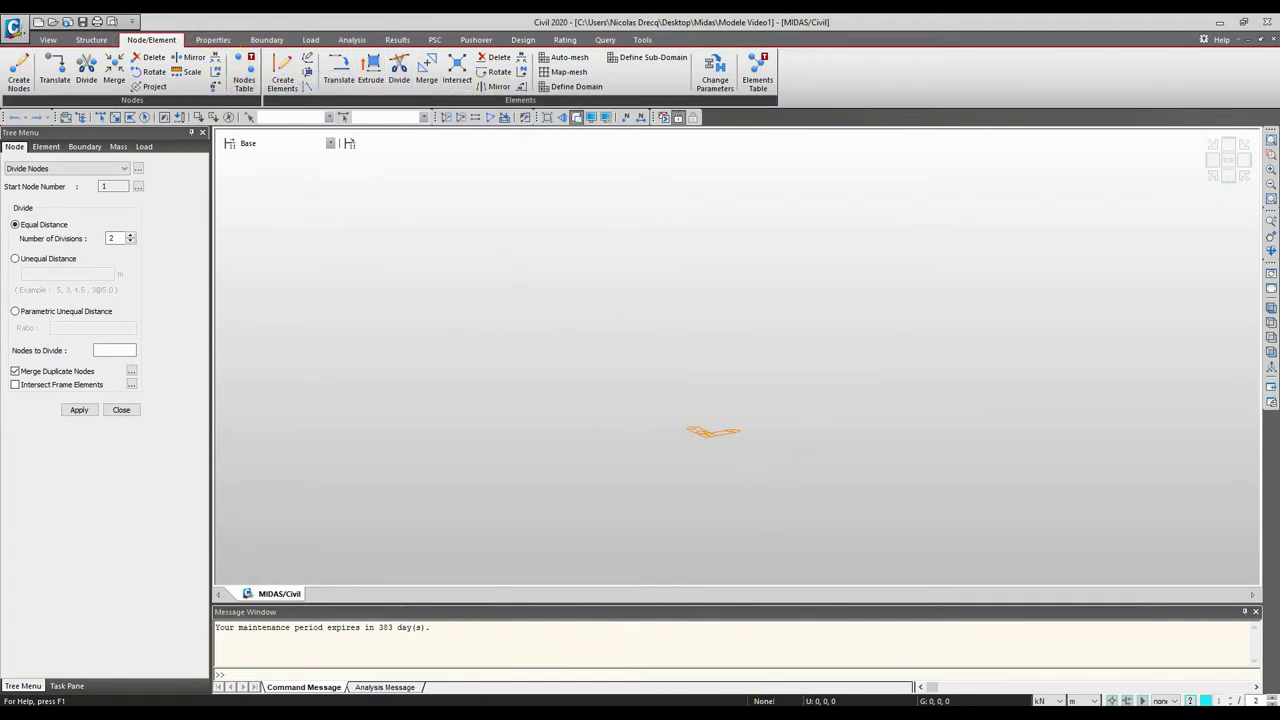
Step: Switch to AutoCAD and draw a horizontal polyline 4000 units long with Ortho on
key(alt+Tab)
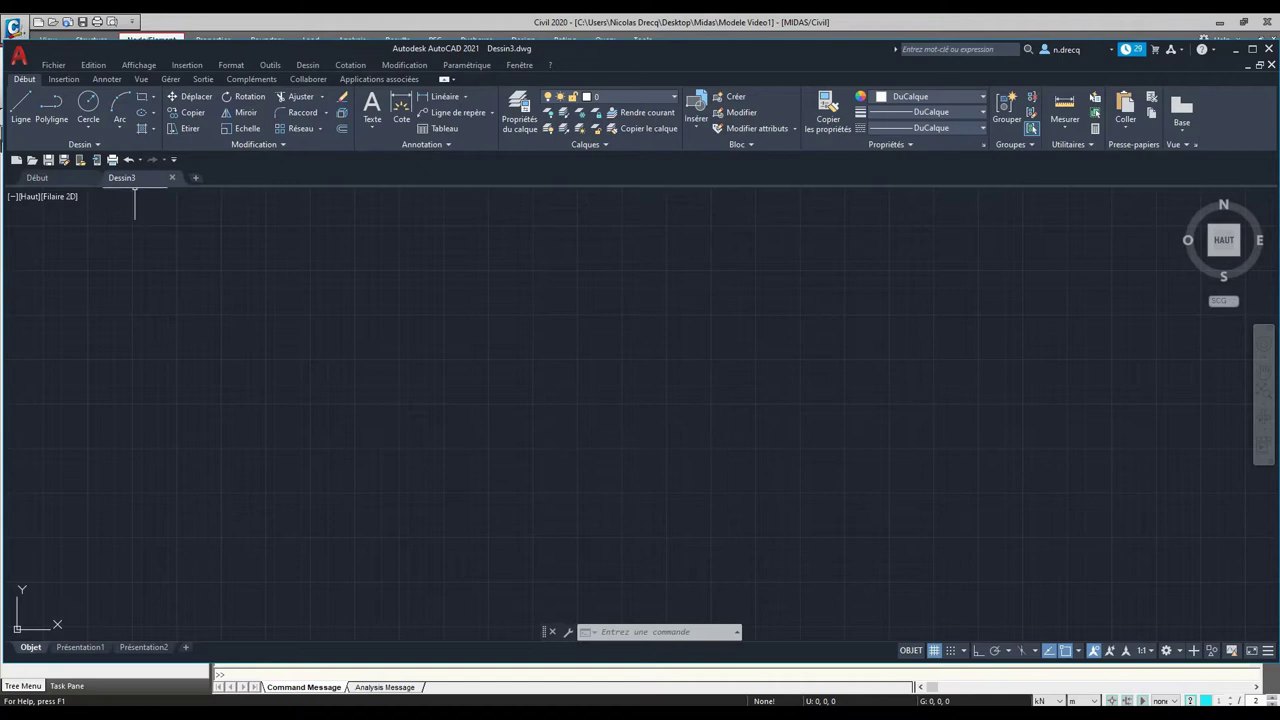
click(52, 112)
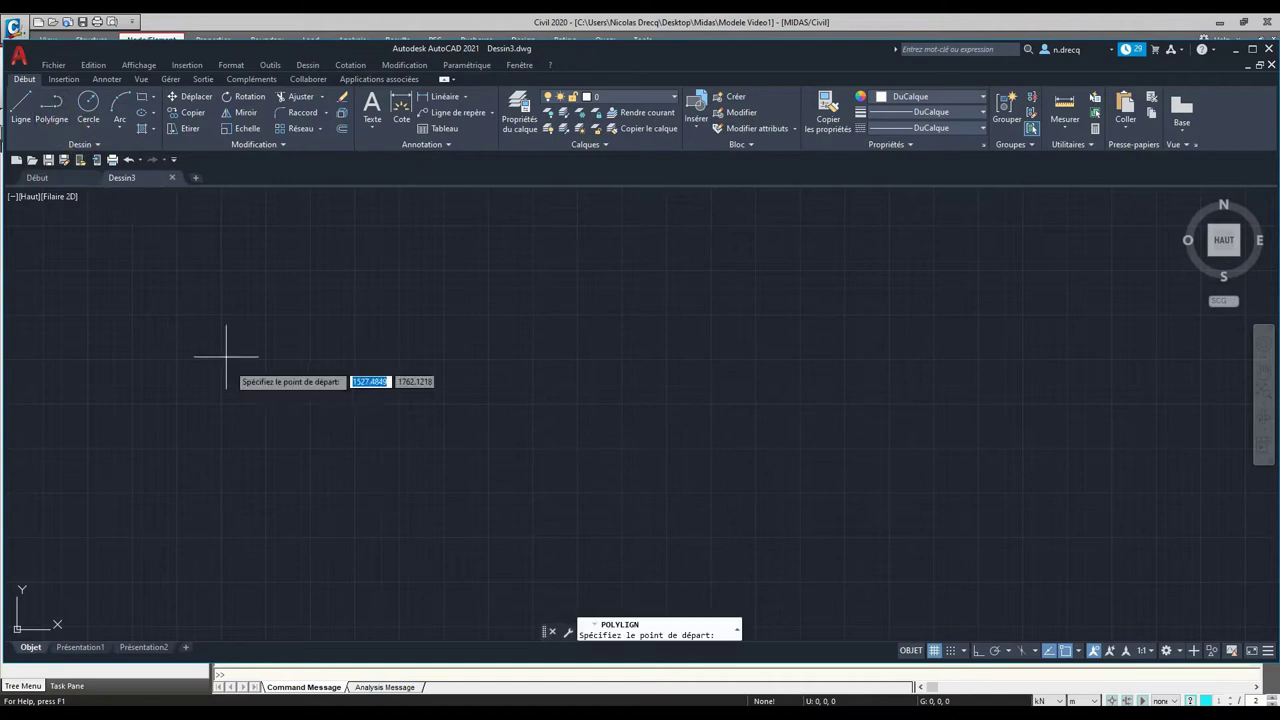
click(211, 420)
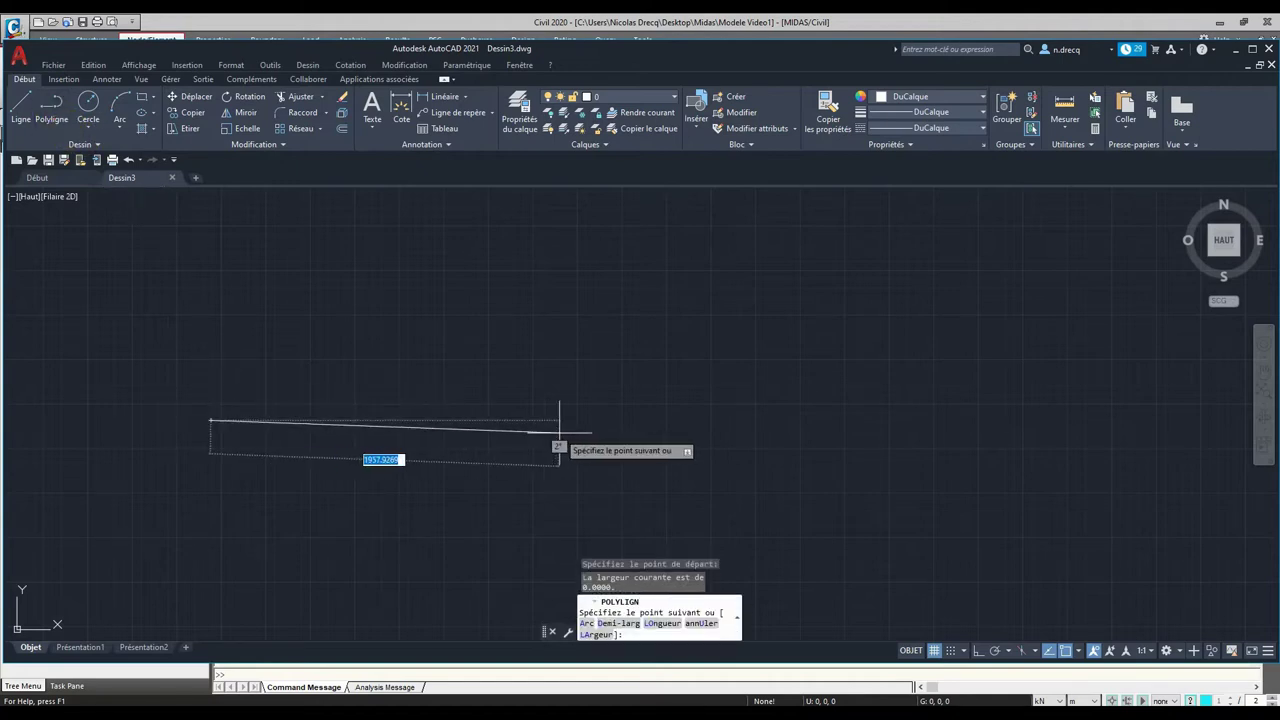
key(F8)
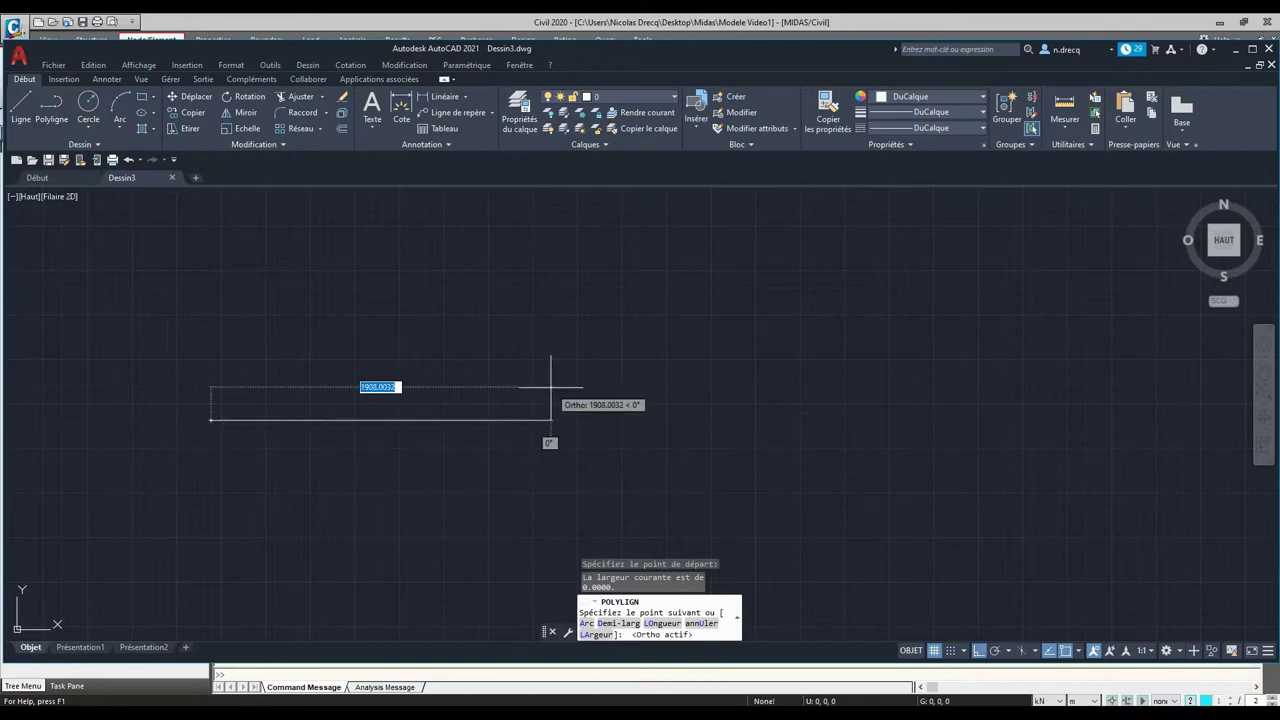
text(4000)
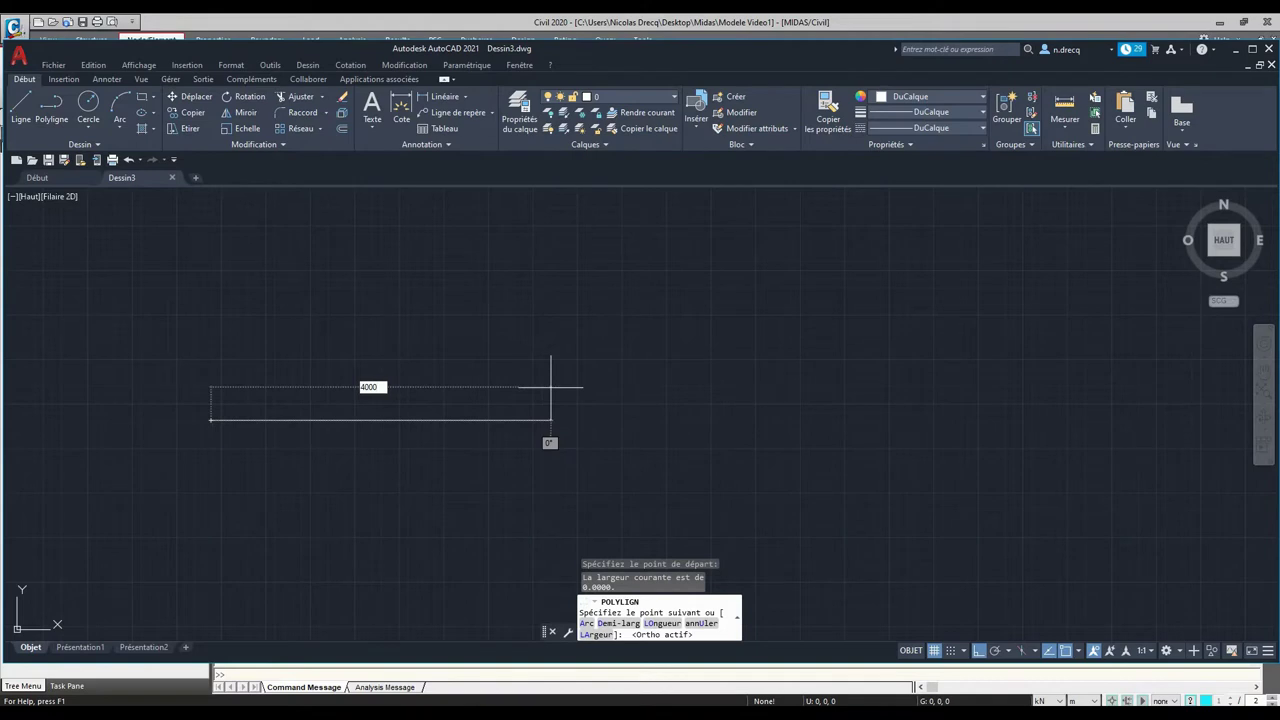
key(Return)
scroll(371, 386, up, 3)
scroll(400, 337, down, 4)
middle_drag(400, 337, 598, 395)
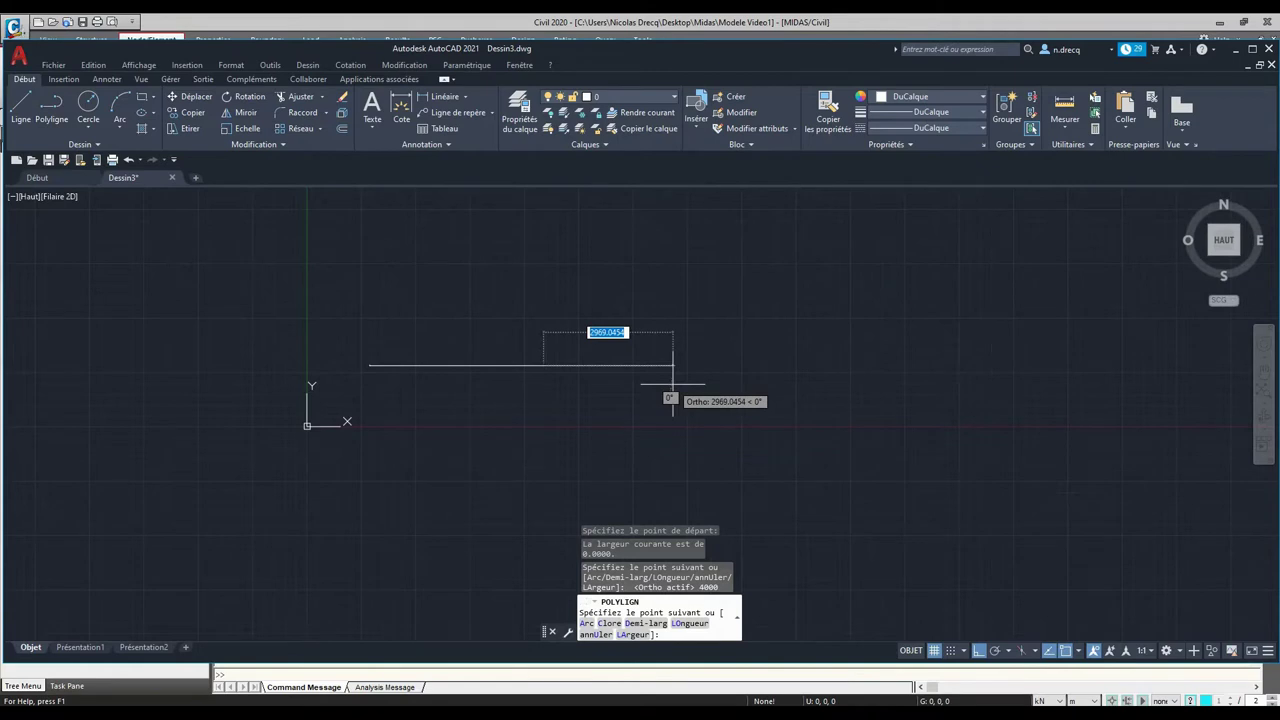
key(Return)
Step: Draw a second horizontal polyline 40000 units long, starting just below the first line's left end
key(Return)
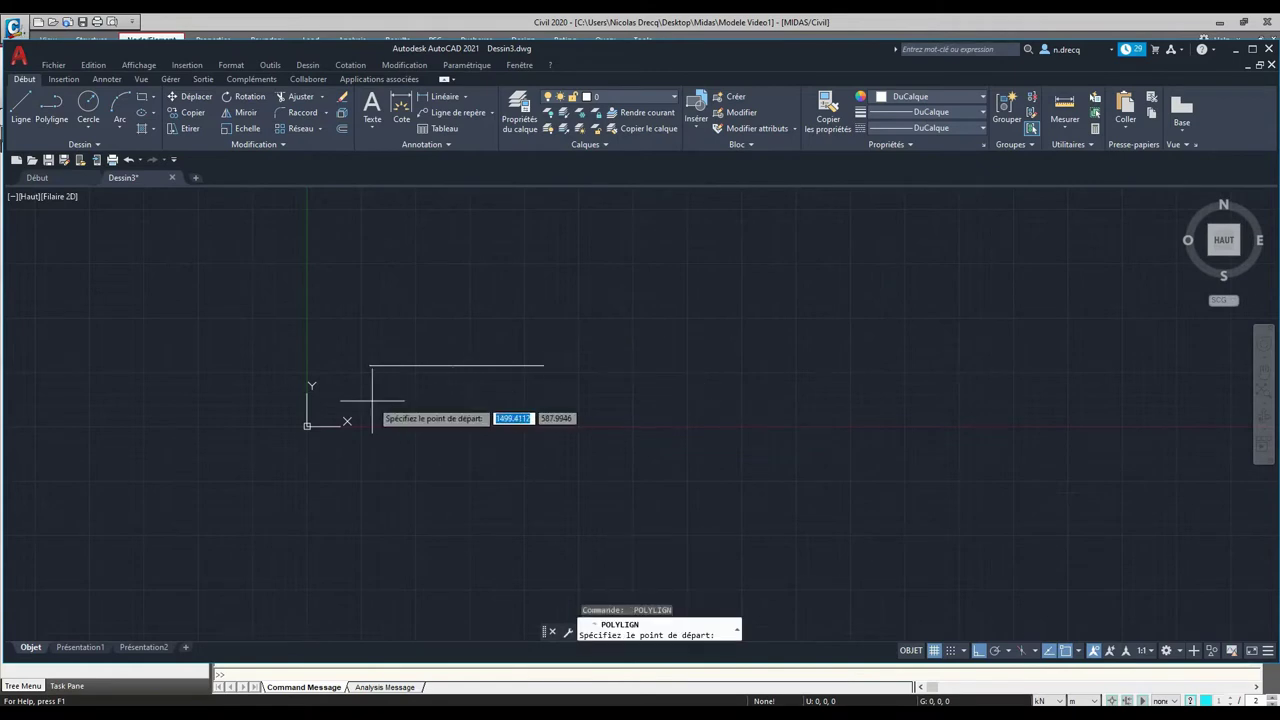
click(371, 400)
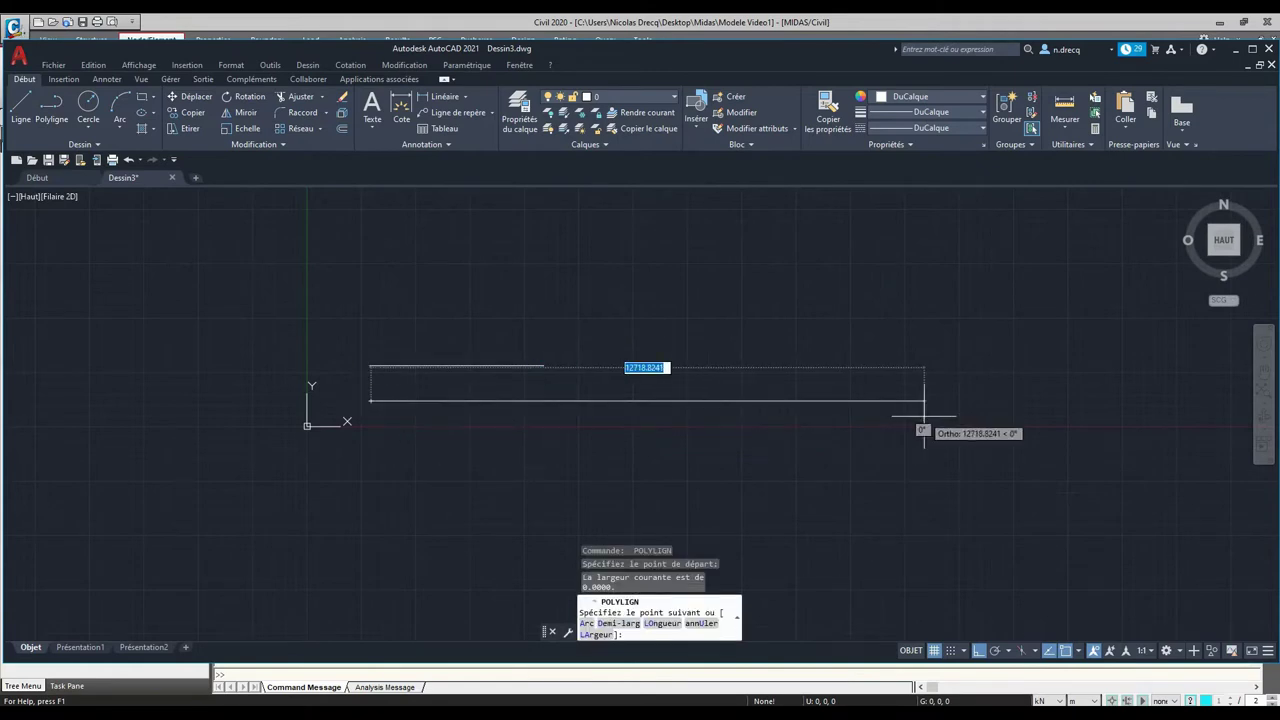
text(4000)
key(Return)
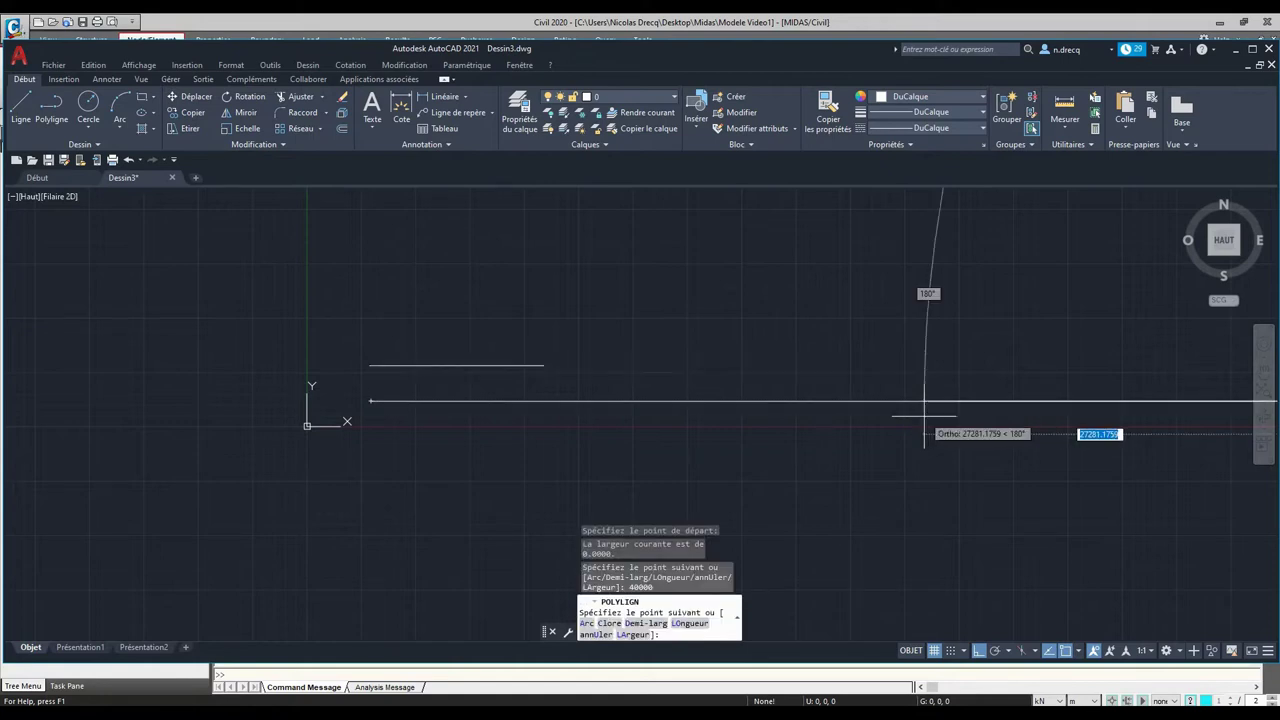
key(Escape)
middle_click(920, 505)
middle_click(920, 505)
scroll(863, 471, up, 2)
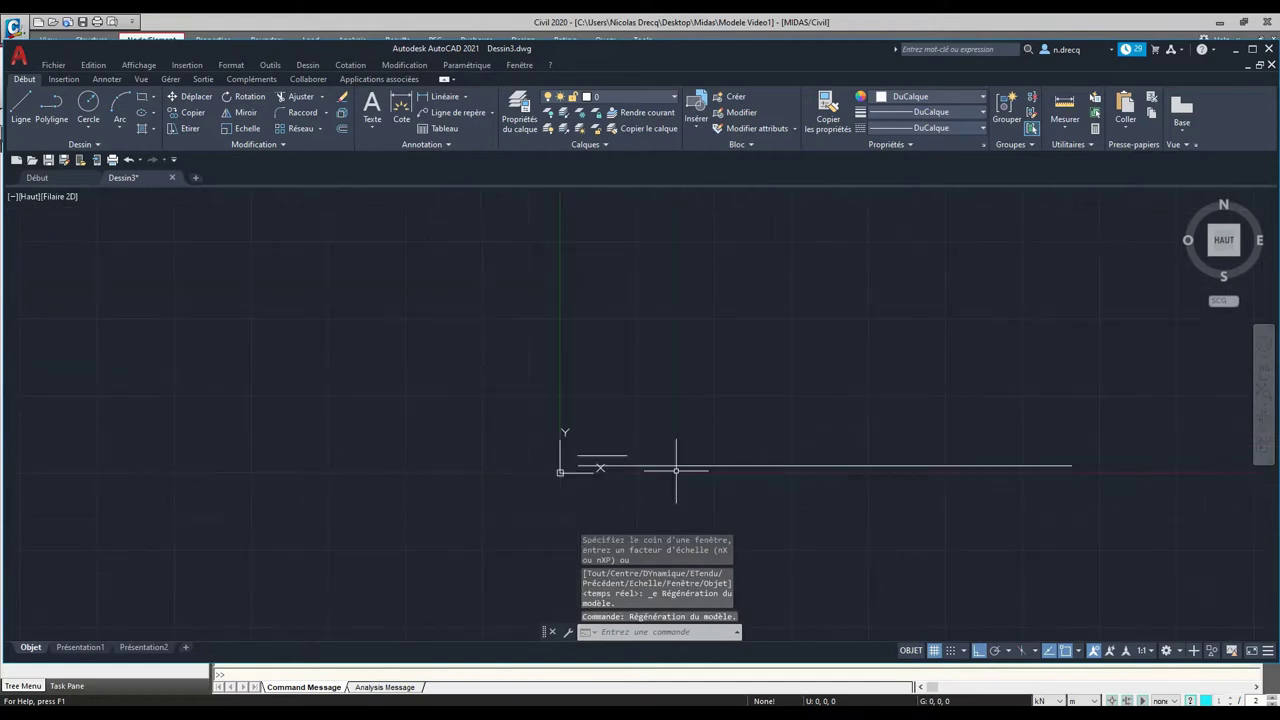
scroll(586, 457, up, 3)
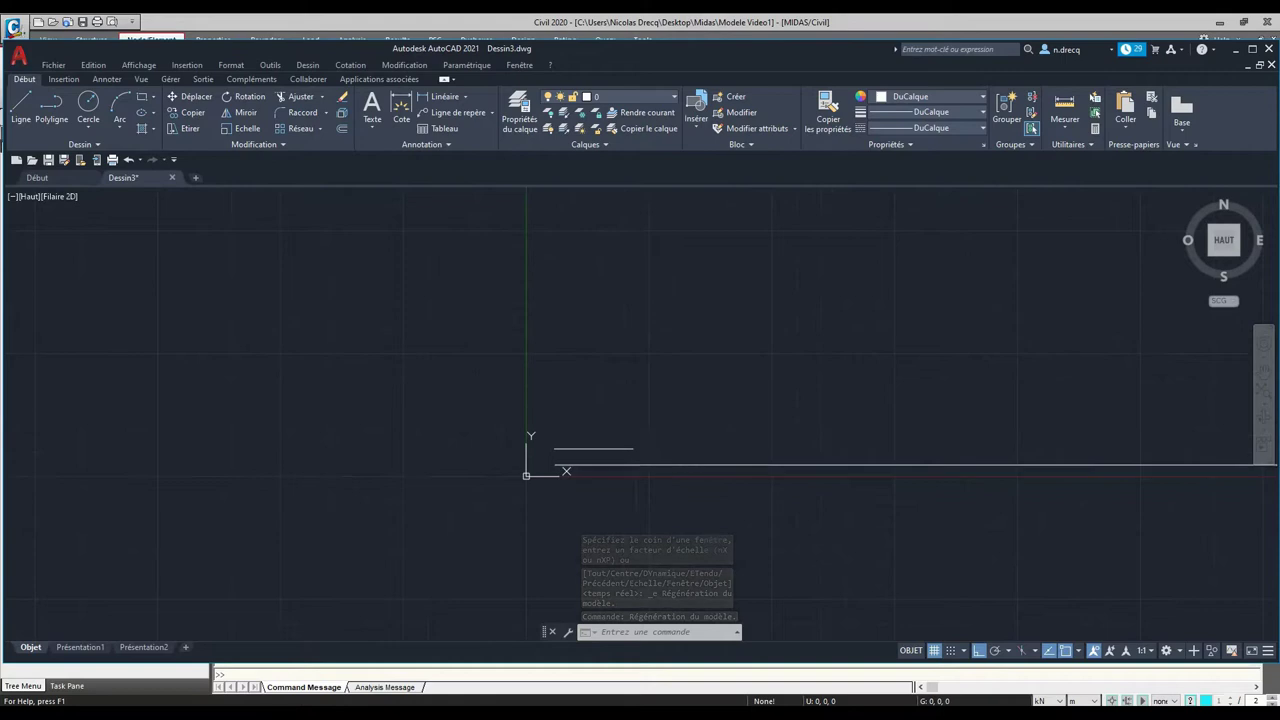
click(608, 464)
key(ctrl+c)
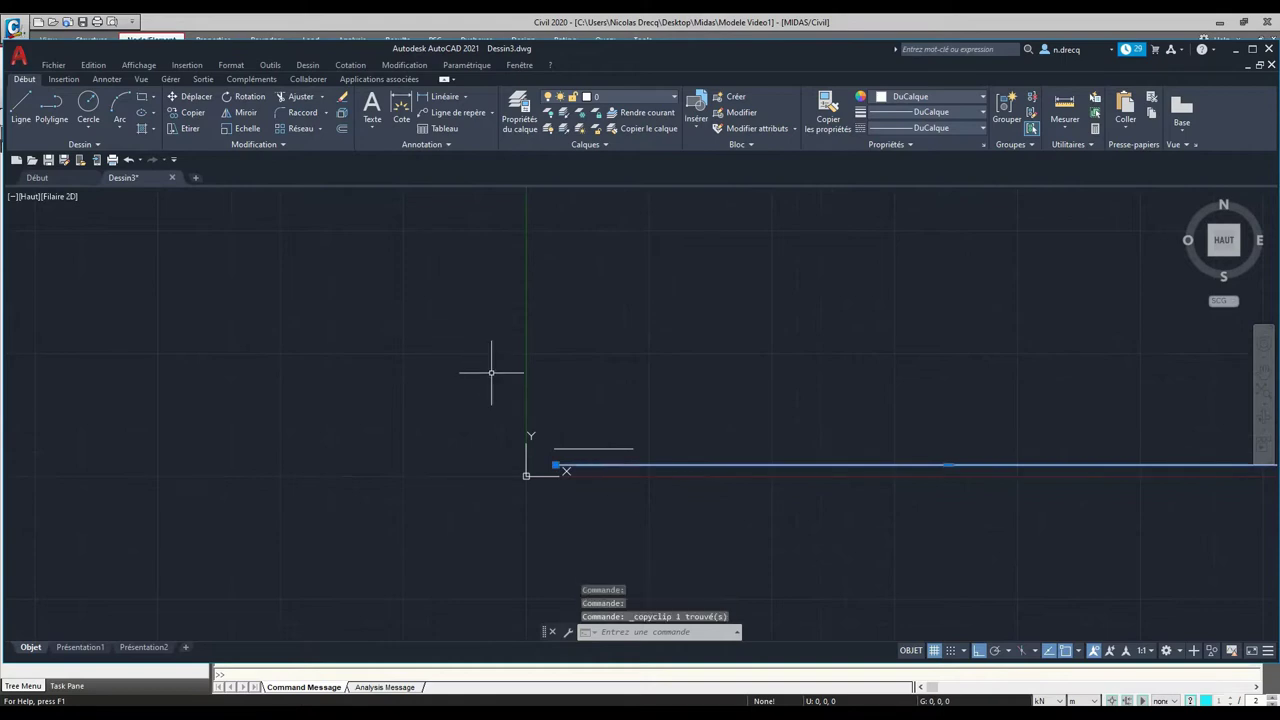
key(ctrl+v)
key(F8)
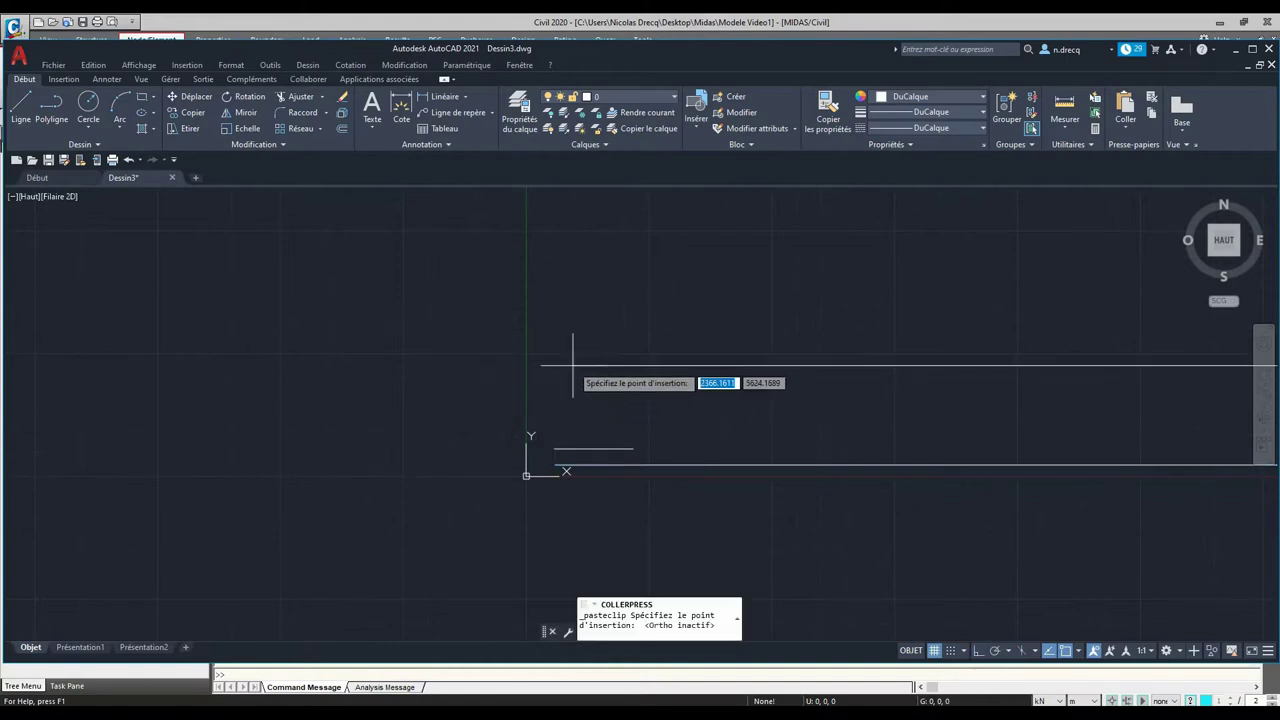
key(Escape)
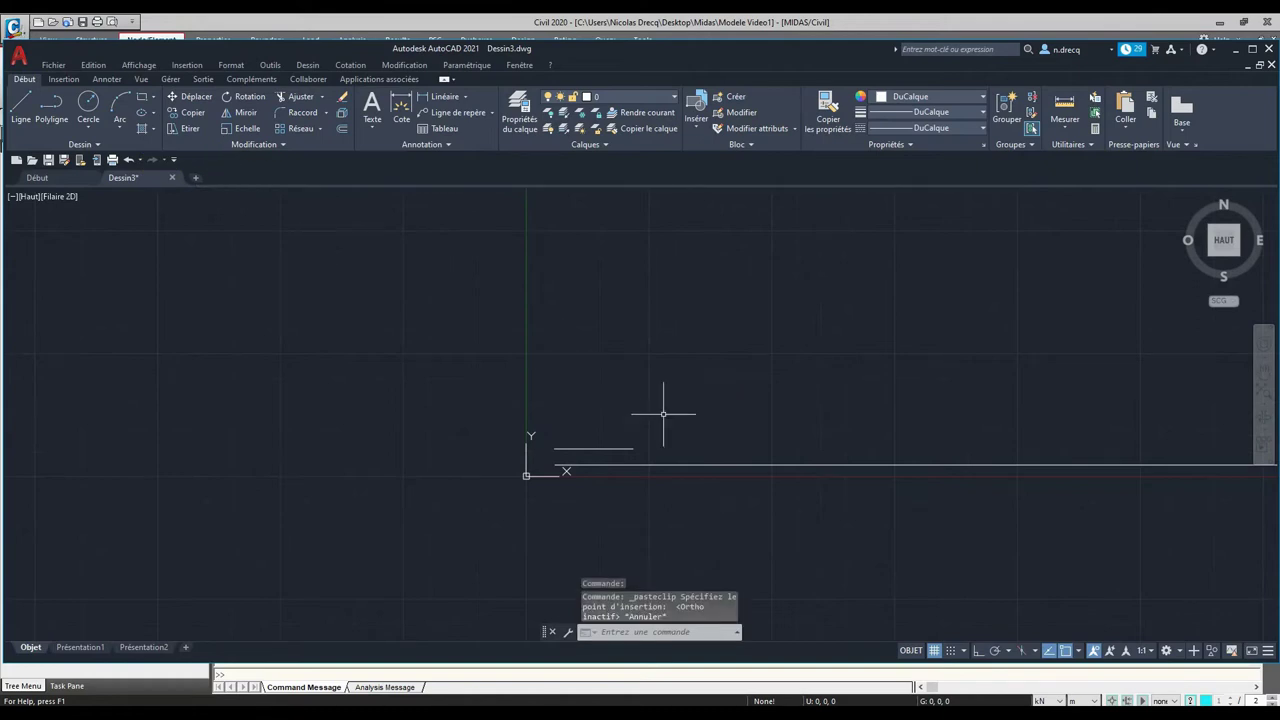
Step: Draw a vertical polyline 1000 units upward from the left endpoint of the long horizontal line, with Ortho on
click(663, 465)
click(58, 112)
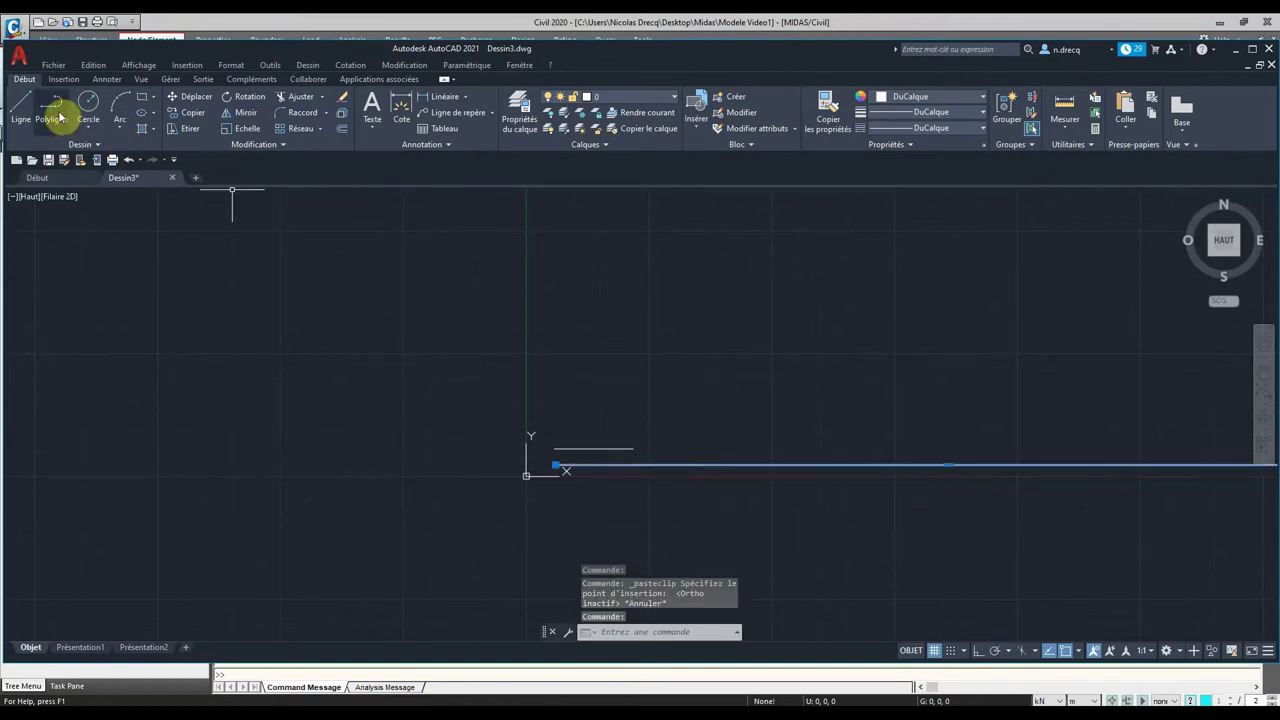
click(560, 466)
key(F8)
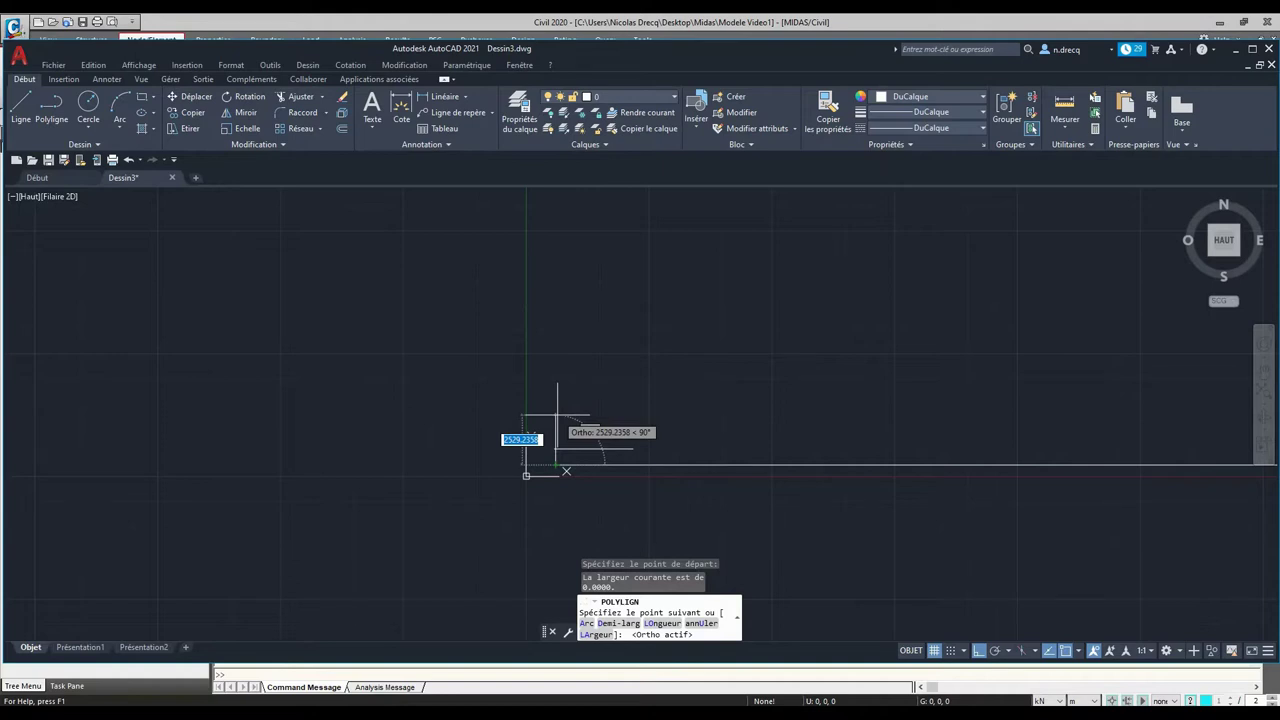
text(1000)
key(Return)
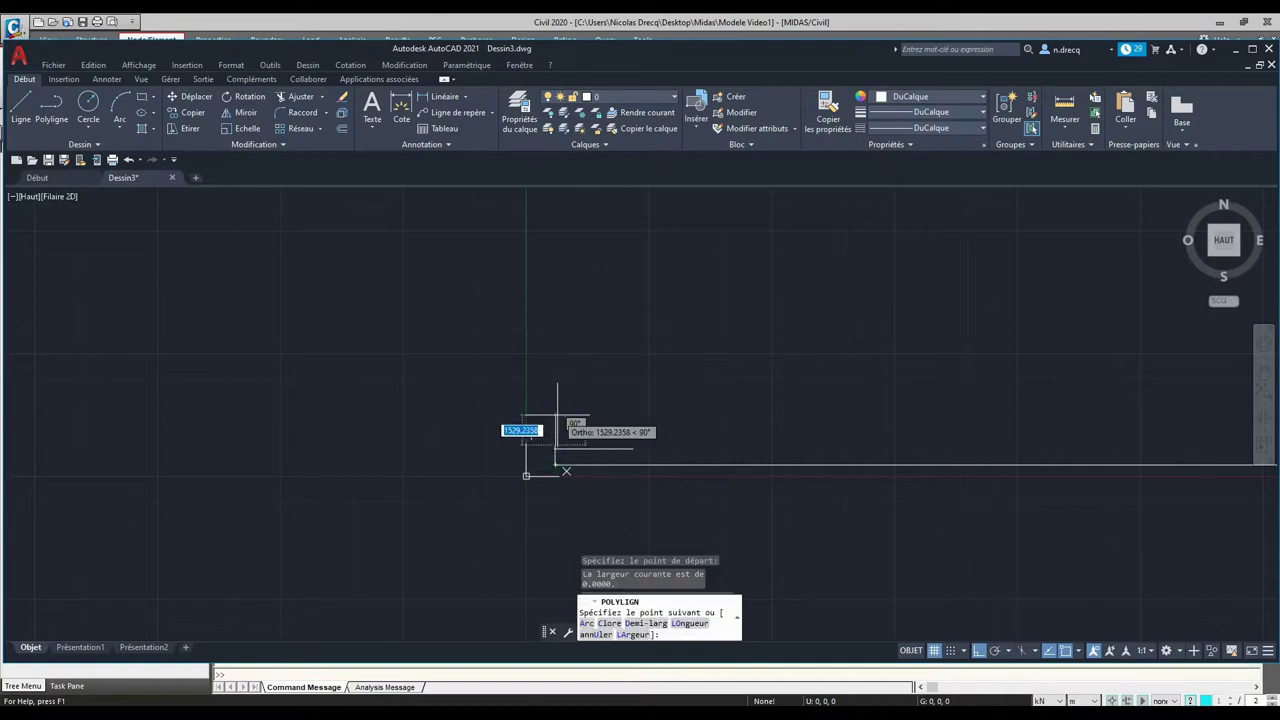
key(Escape)
Step: Erase the short 4000-unit horizontal line above the long line
scroll(575, 461, up, 3)
click(590, 440)
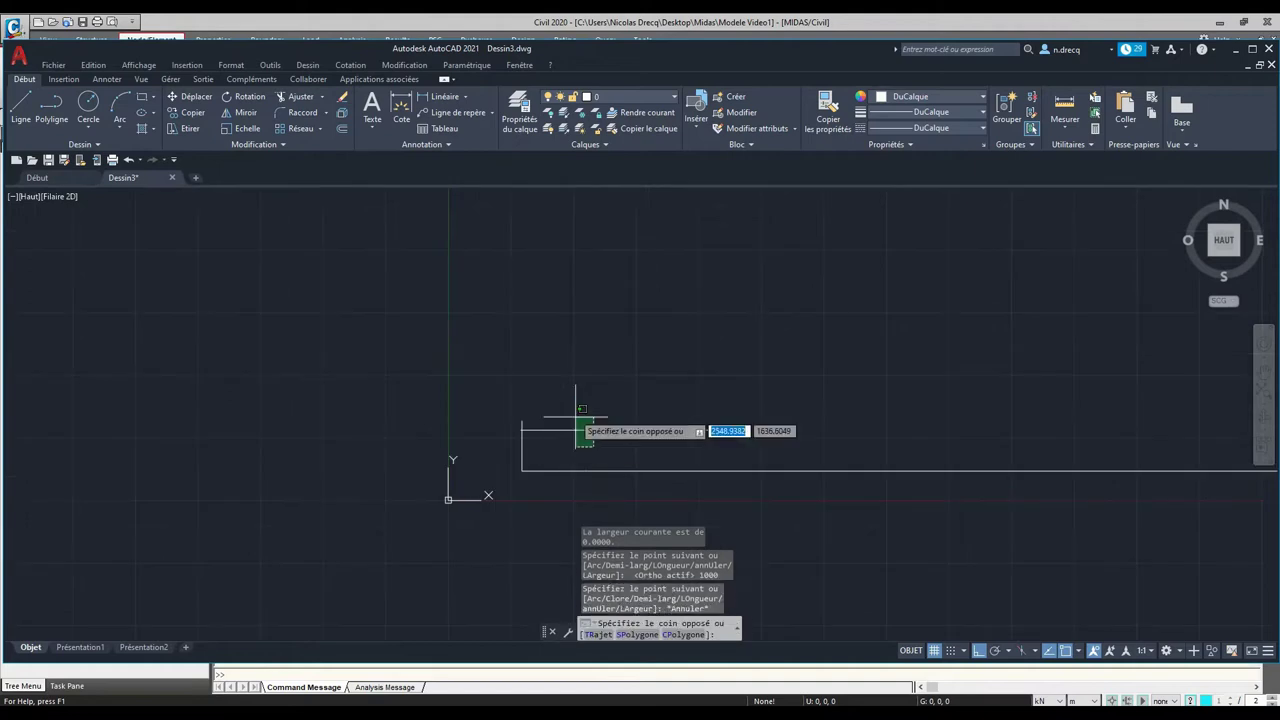
click(571, 412)
key(Delete)
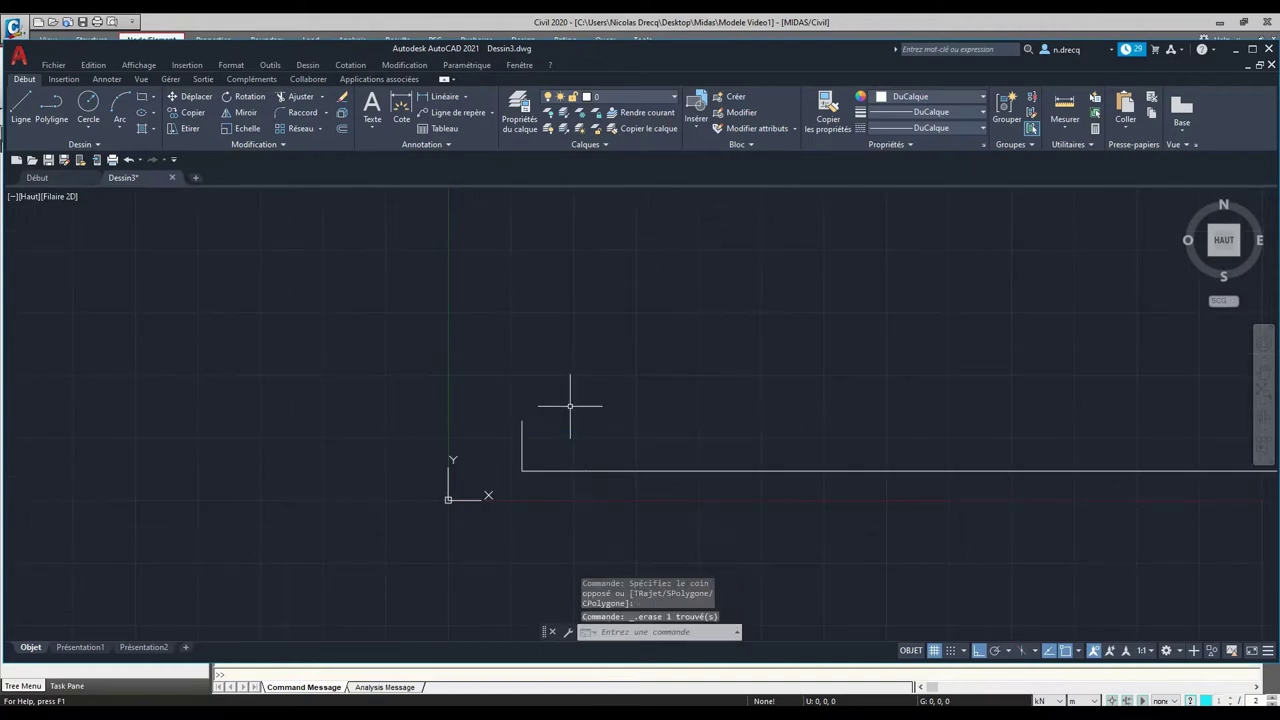
Step: Copy the long horizontal line from its left endpoint to the upper end of the short vertical line
click(580, 469)
click(162, 116)
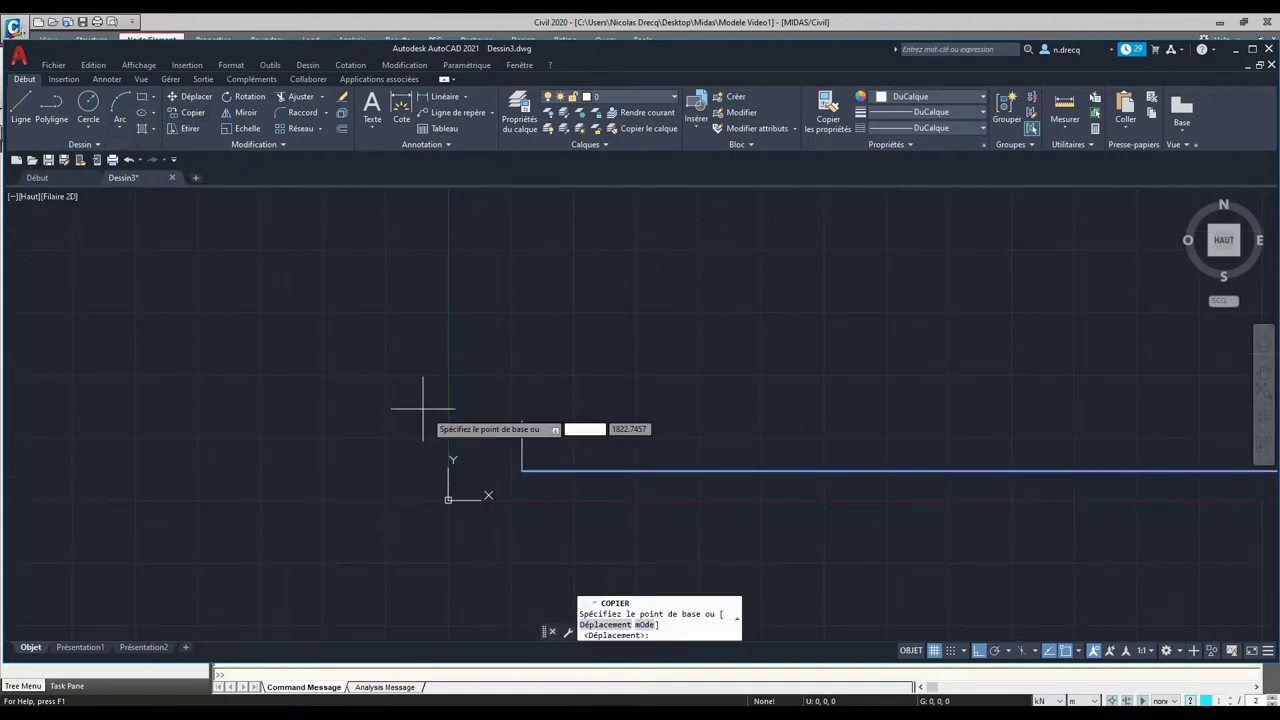
click(521, 470)
click(523, 423)
key(Escape)
scroll(523, 414, down, 5)
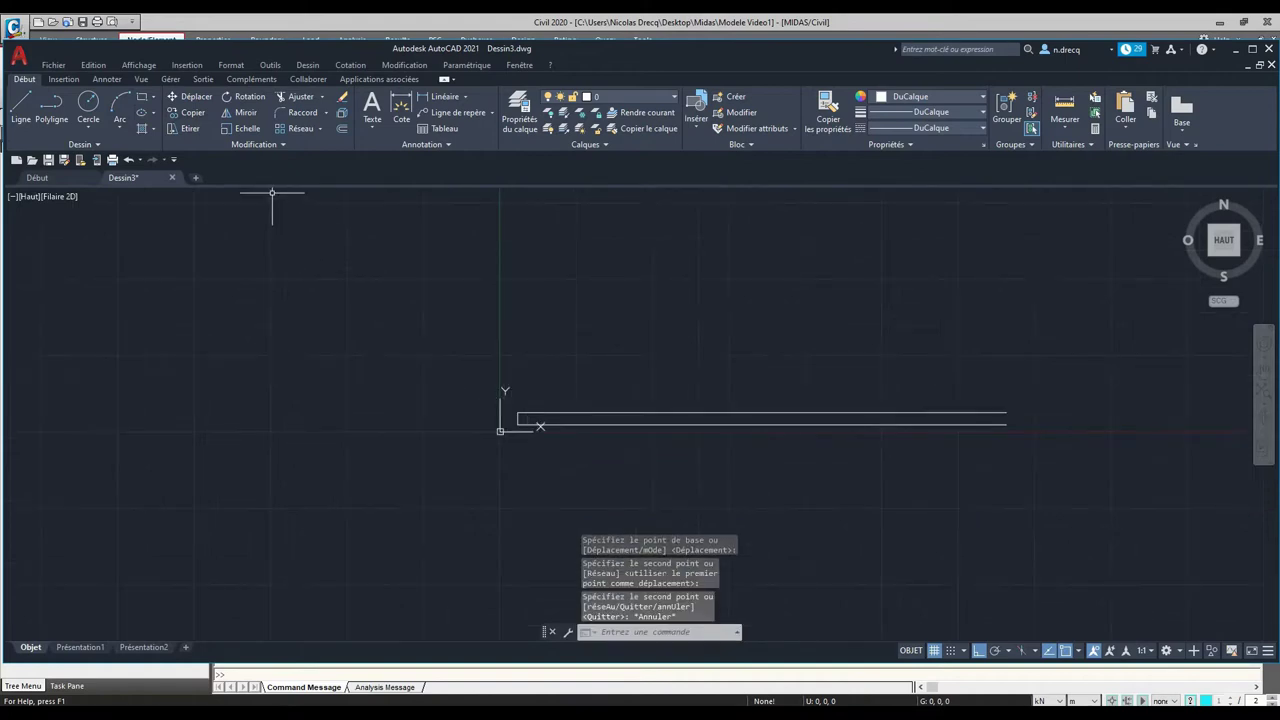
key(Return)
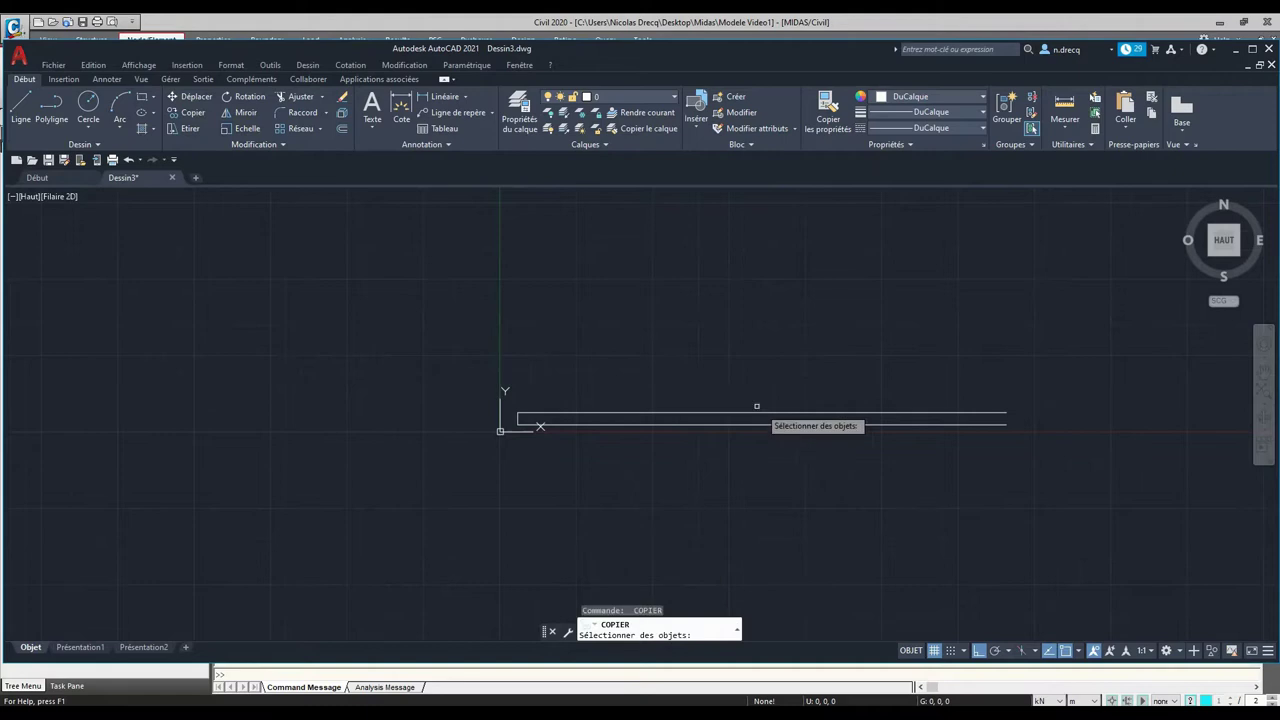
Step: Draw a vertical polyline 2000 units upward from the midpoint of the upper horizontal line
click(48, 110)
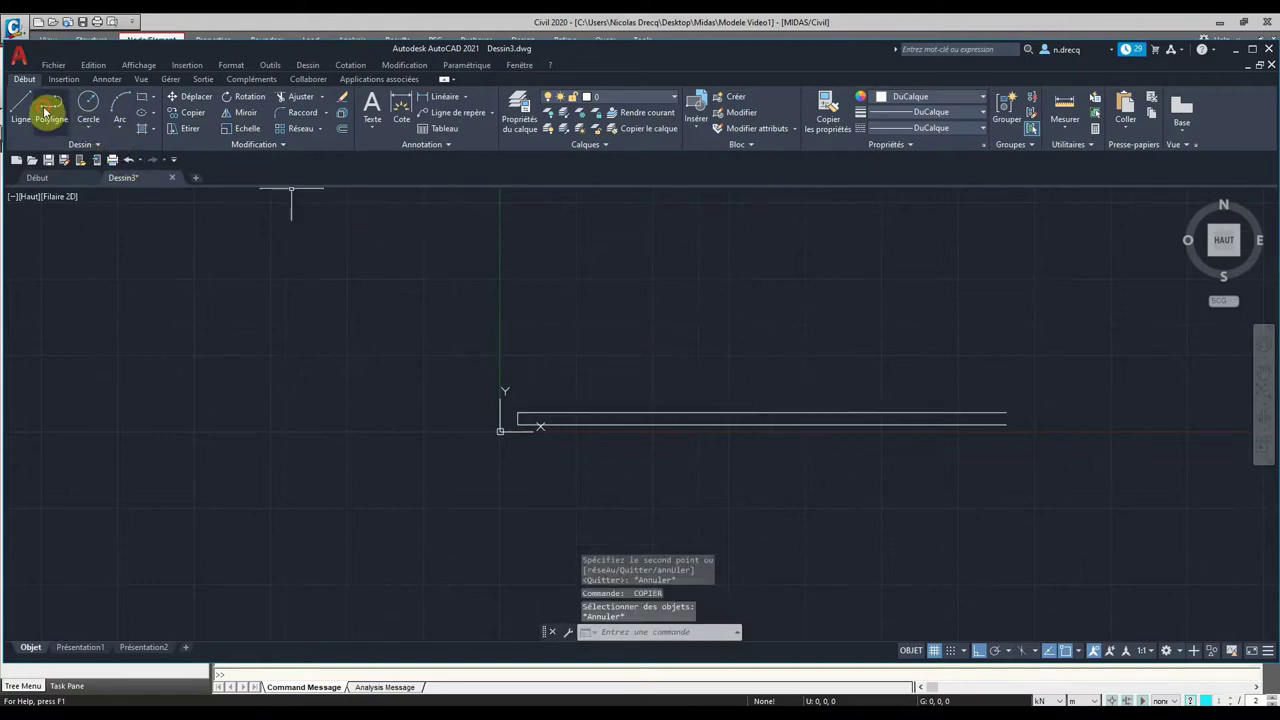
click(762, 412)
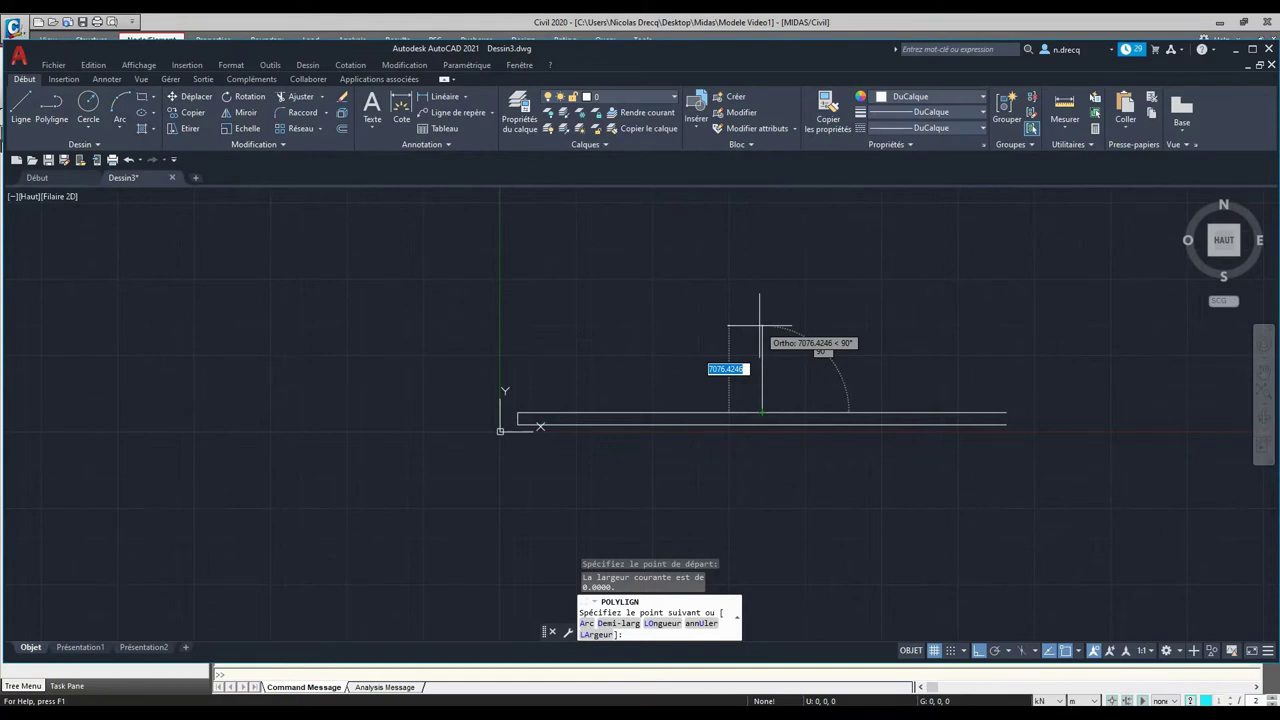
text(2000)
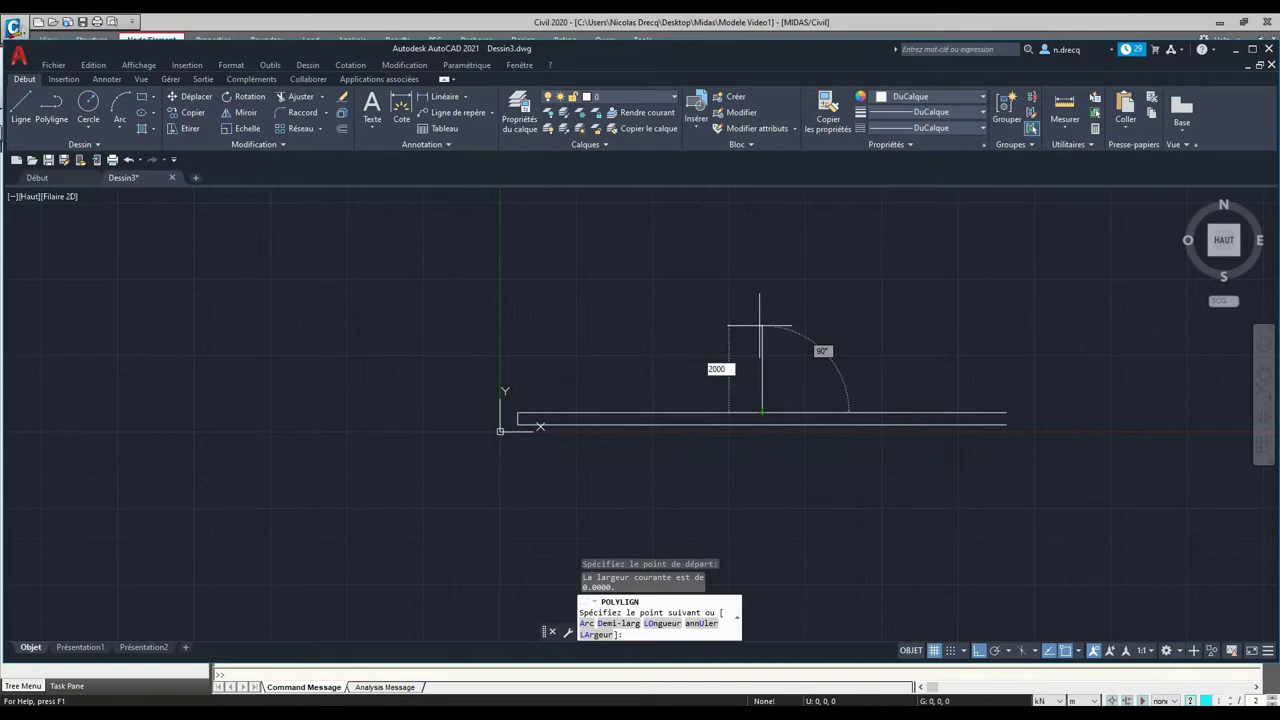
key(Return)
key(Escape)
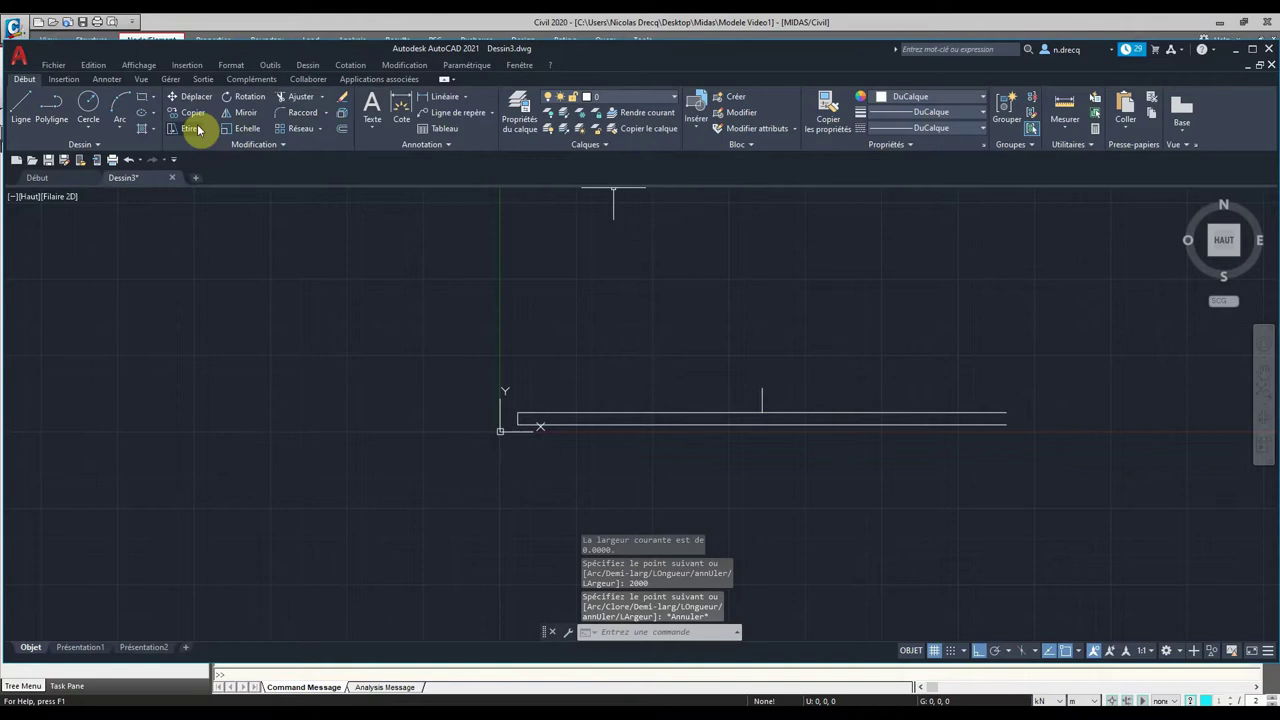
Step: Draw a three-point arc from the upper line's left endpoint through the 2000-unit vertical's upper end to the line's right endpoint
click(121, 130)
click(142, 150)
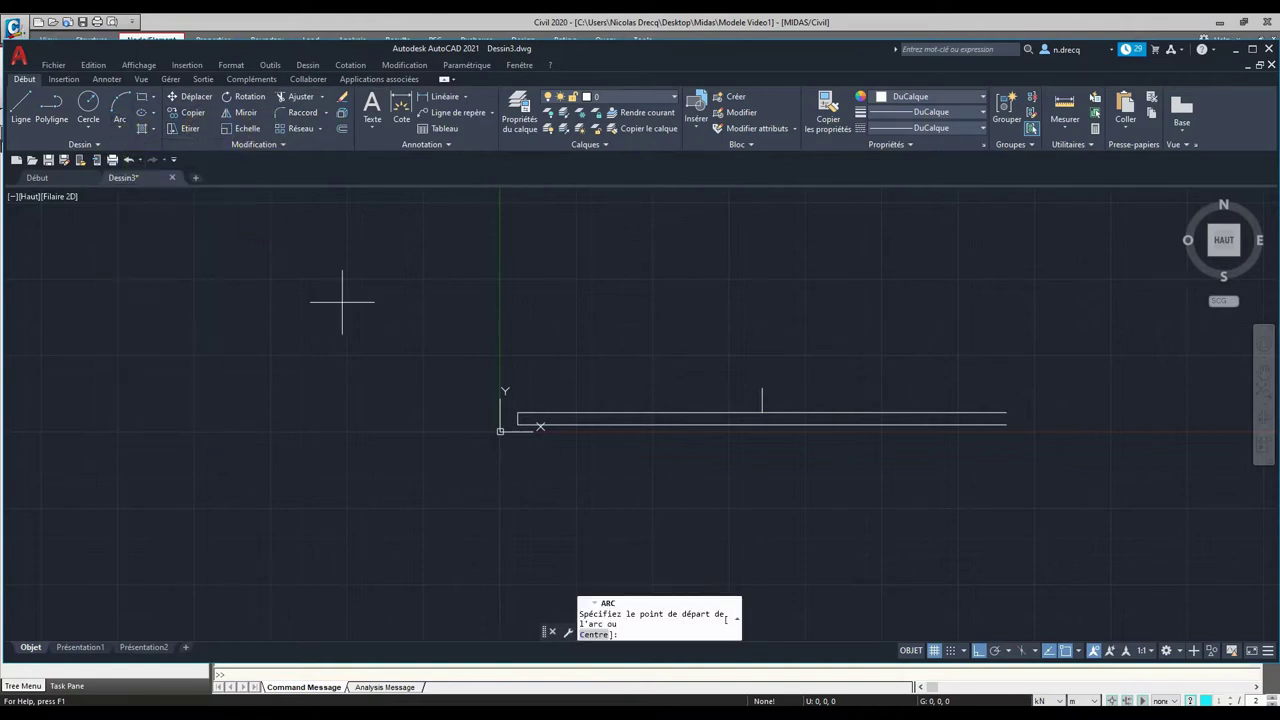
click(517, 412)
click(762, 388)
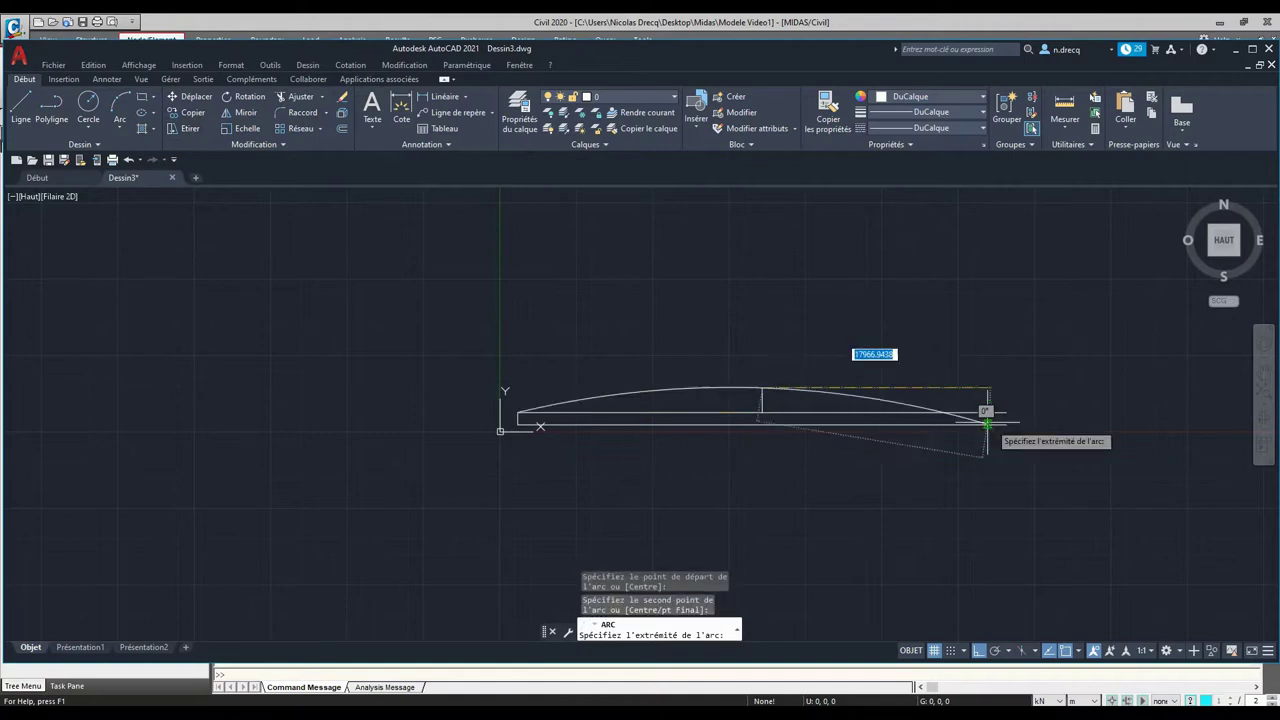
click(1005, 413)
key(Escape)
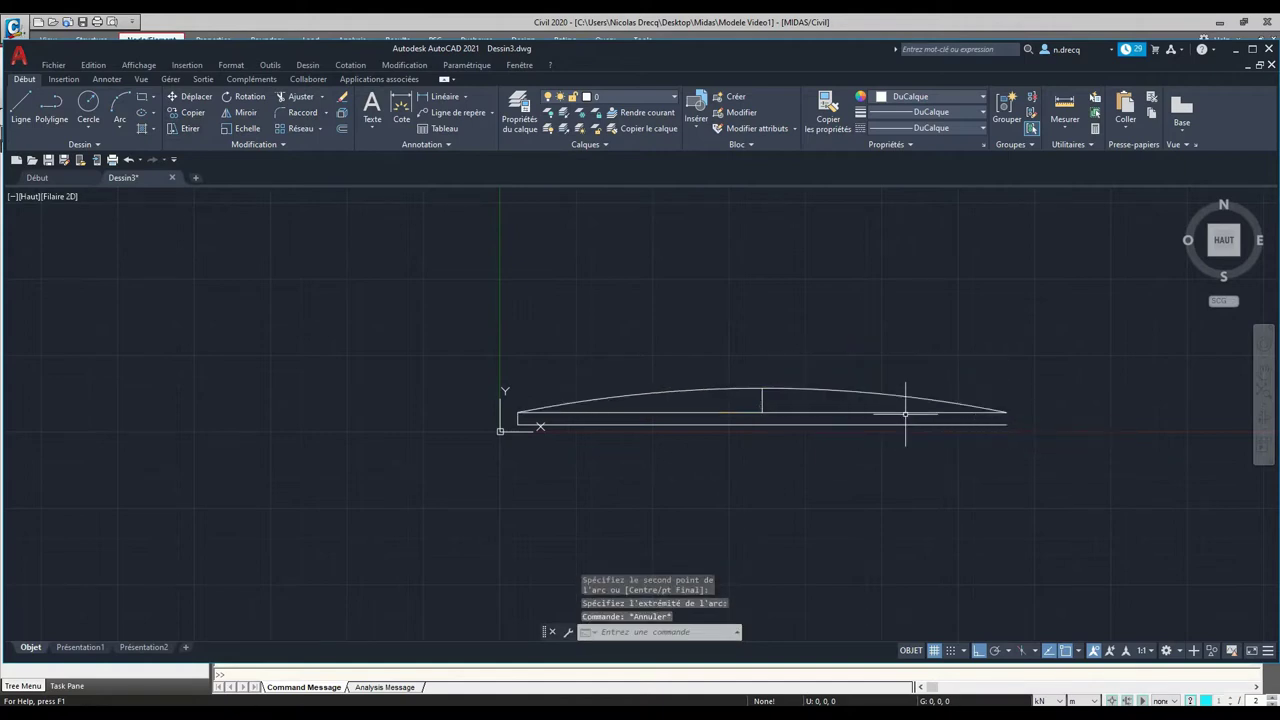
Step: Erase the 2000-unit vertical construction line under the arc's crown
click(785, 403)
click(751, 400)
key(Delete)
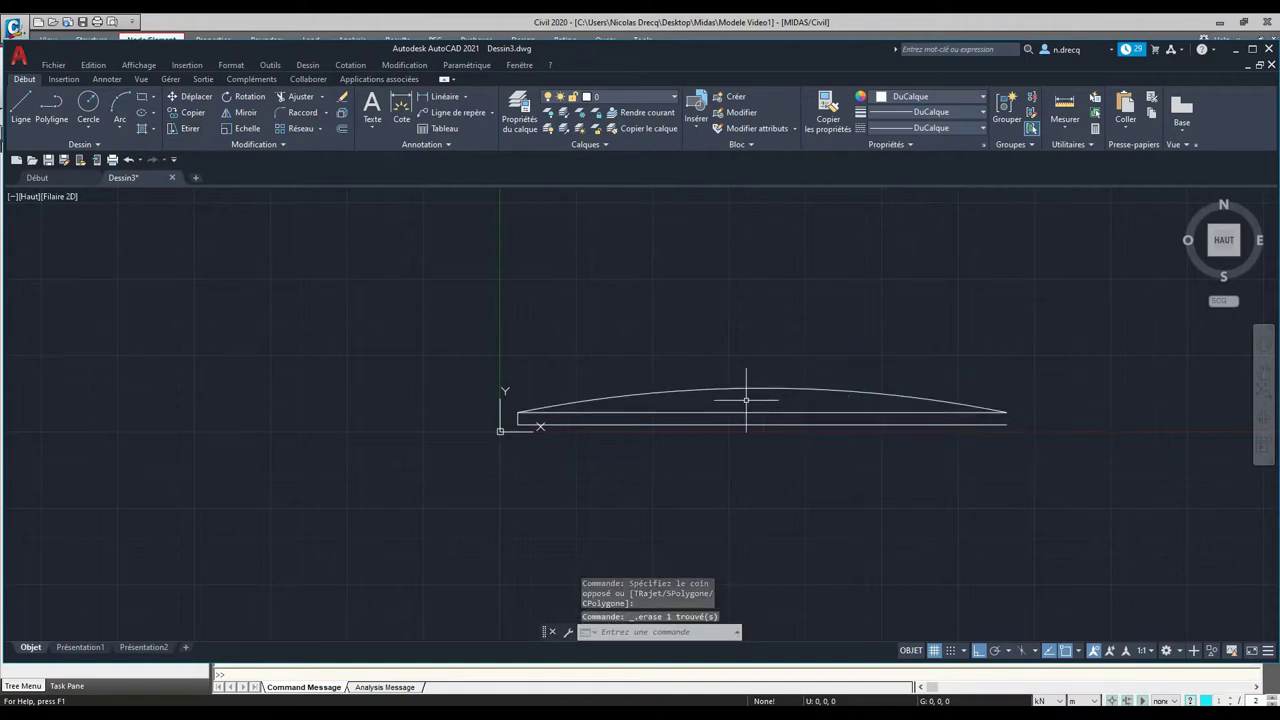
Step: Erase the upper horizontal line joining the arc's two ends
click(756, 412)
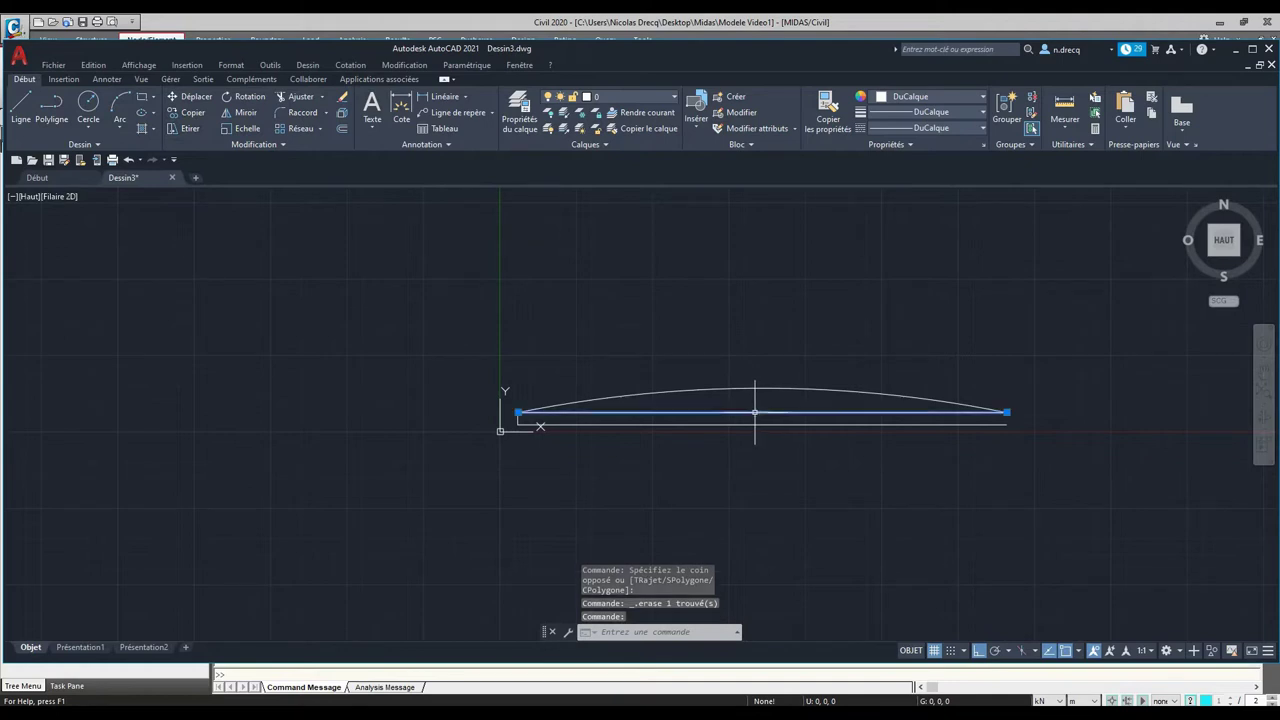
key(Delete)
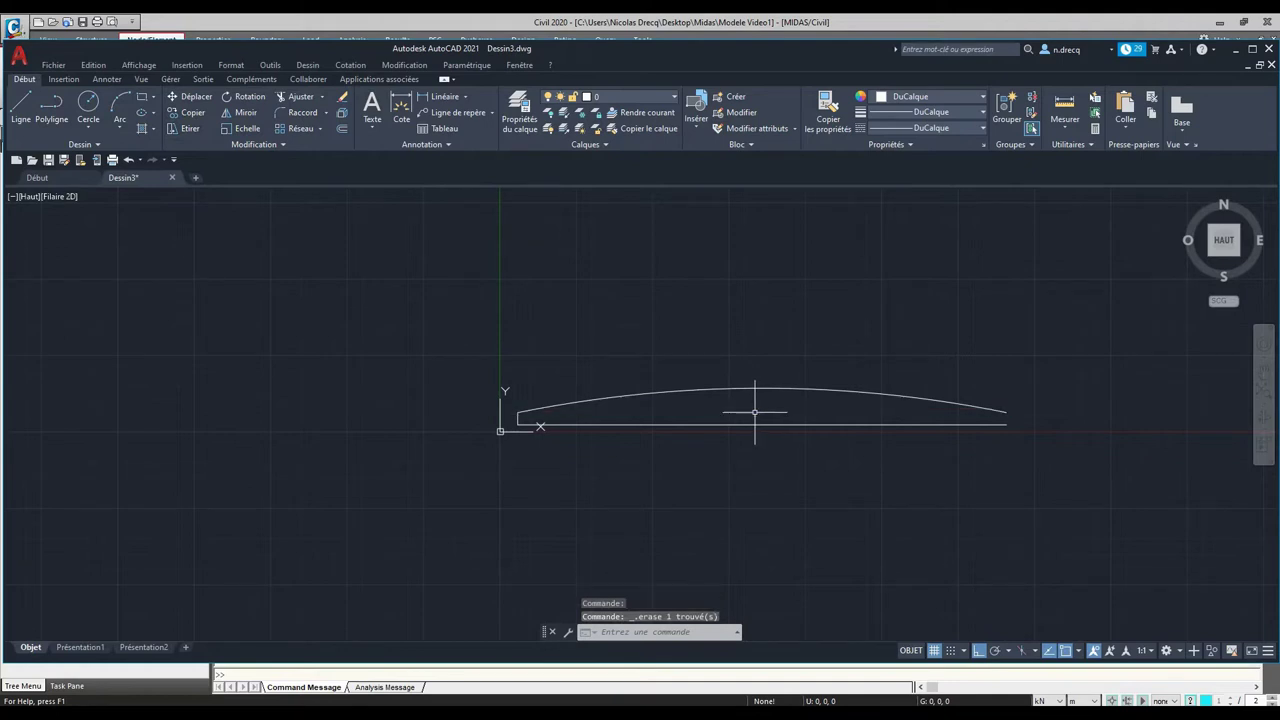
Step: Draw a polyline 4000 units along the lower line from its left endpoint, continuing vertically well above the arc and back down below the line
click(52, 108)
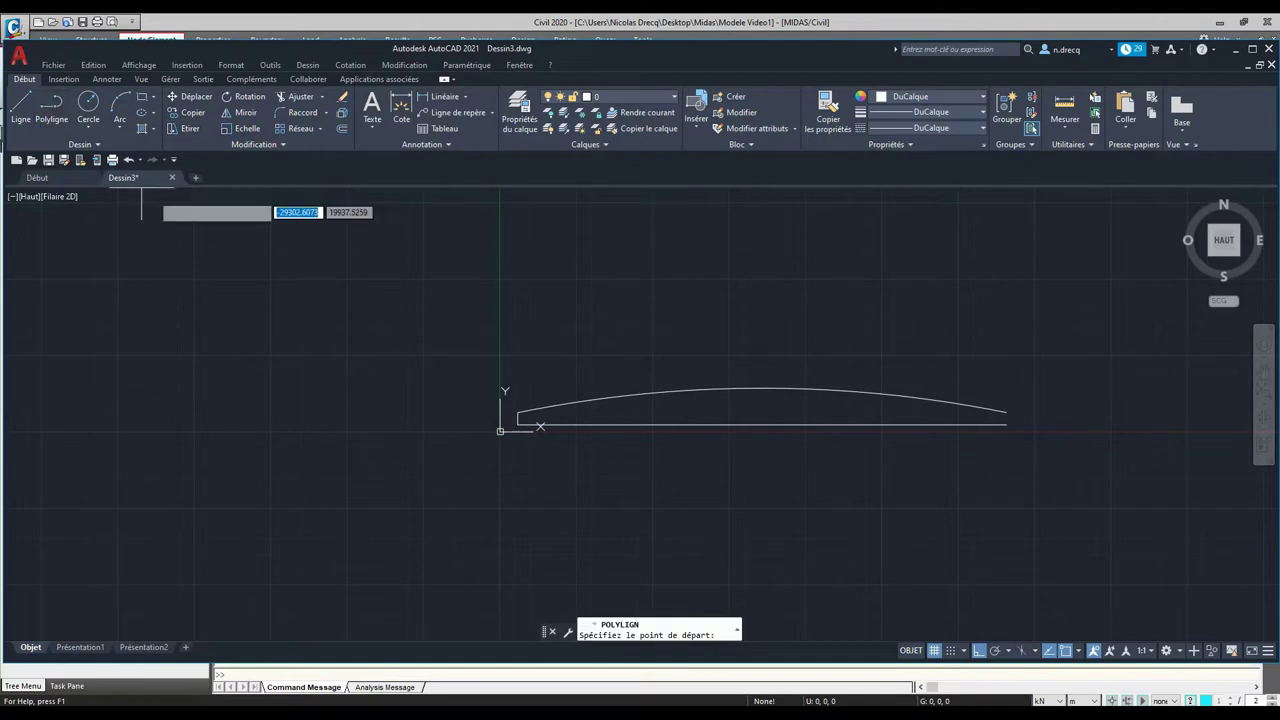
click(517, 424)
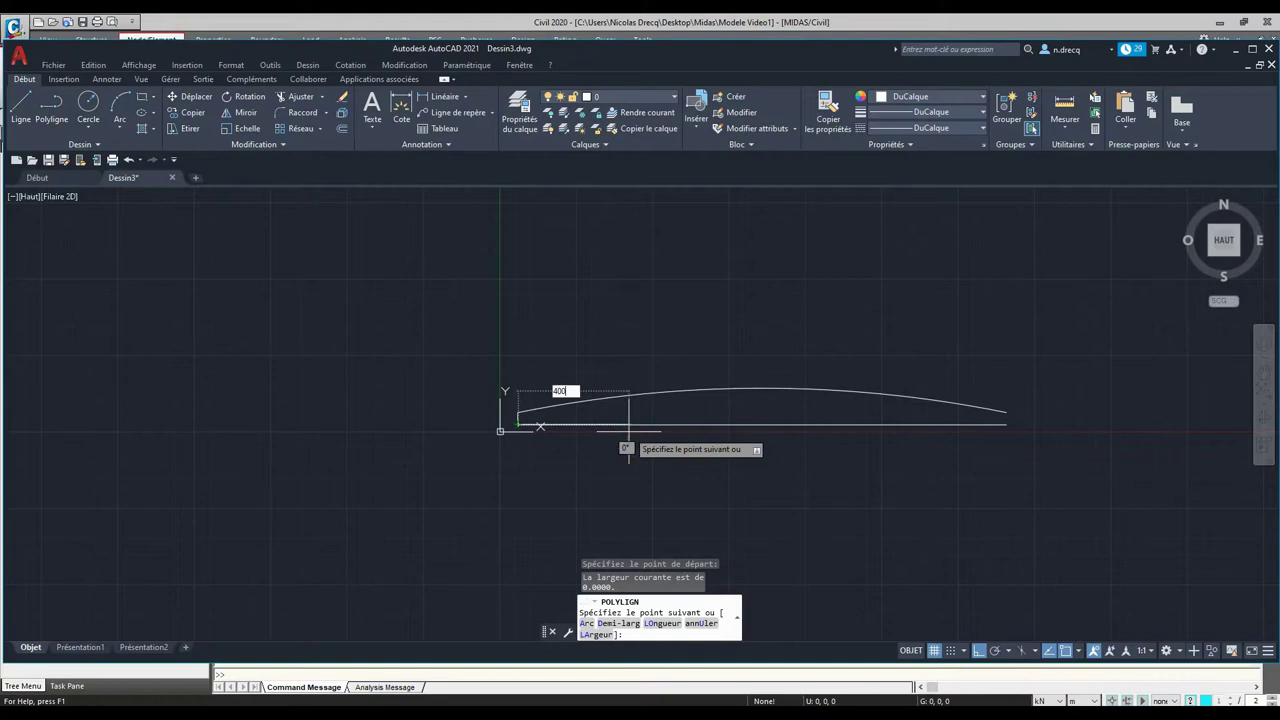
text(4000)
key(Return)
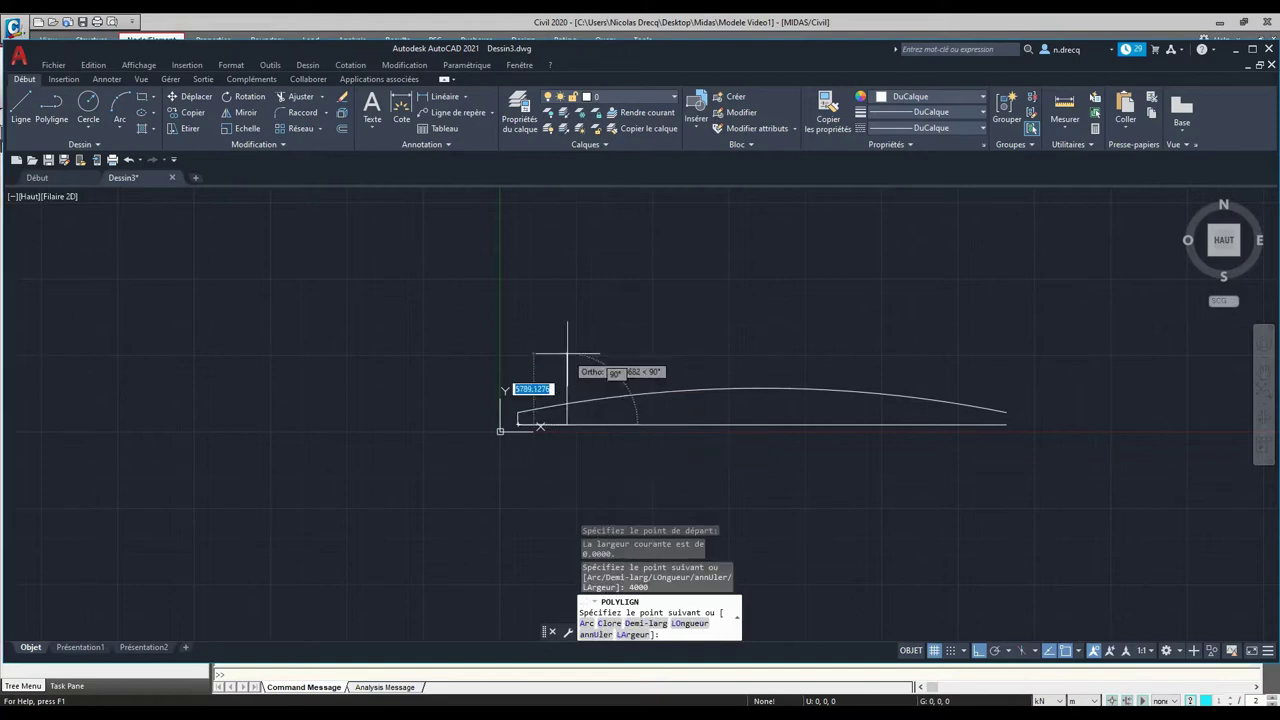
click(567, 320)
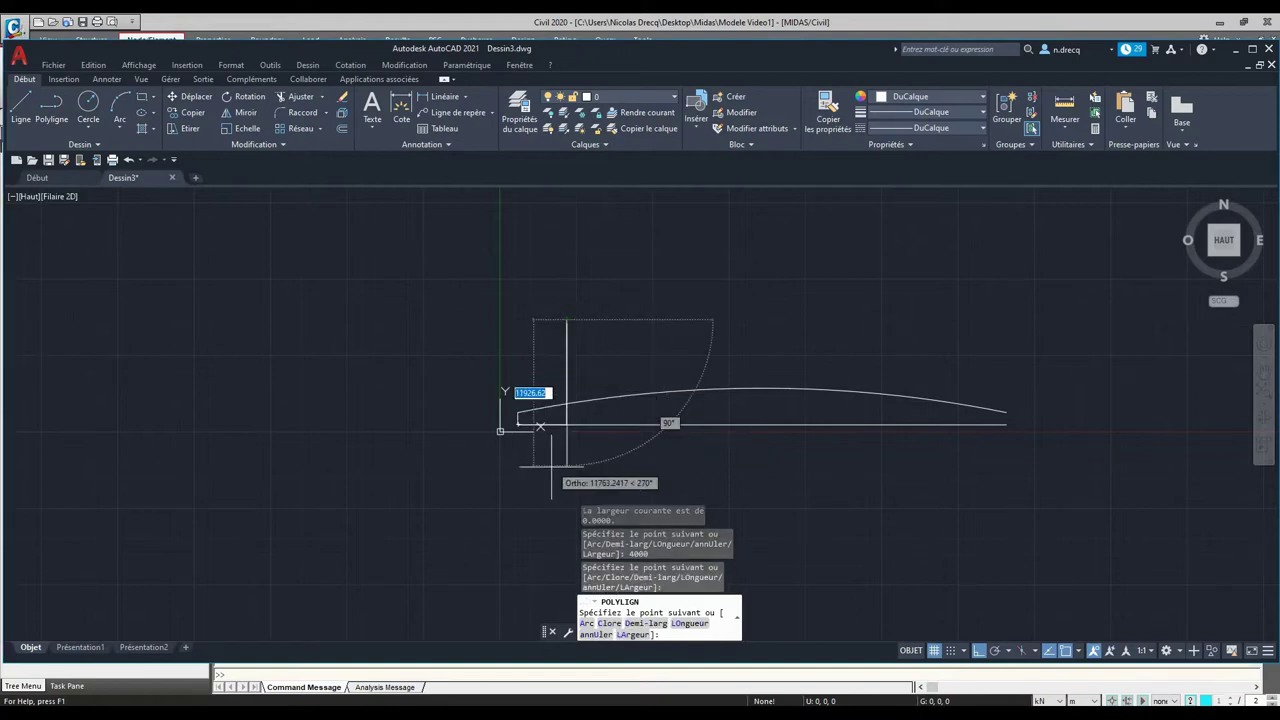
click(557, 485)
key(Escape)
Step: Copy the vertical polyline nine times at 4000-unit spacing along the lower line up to its right endpoint
click(567, 368)
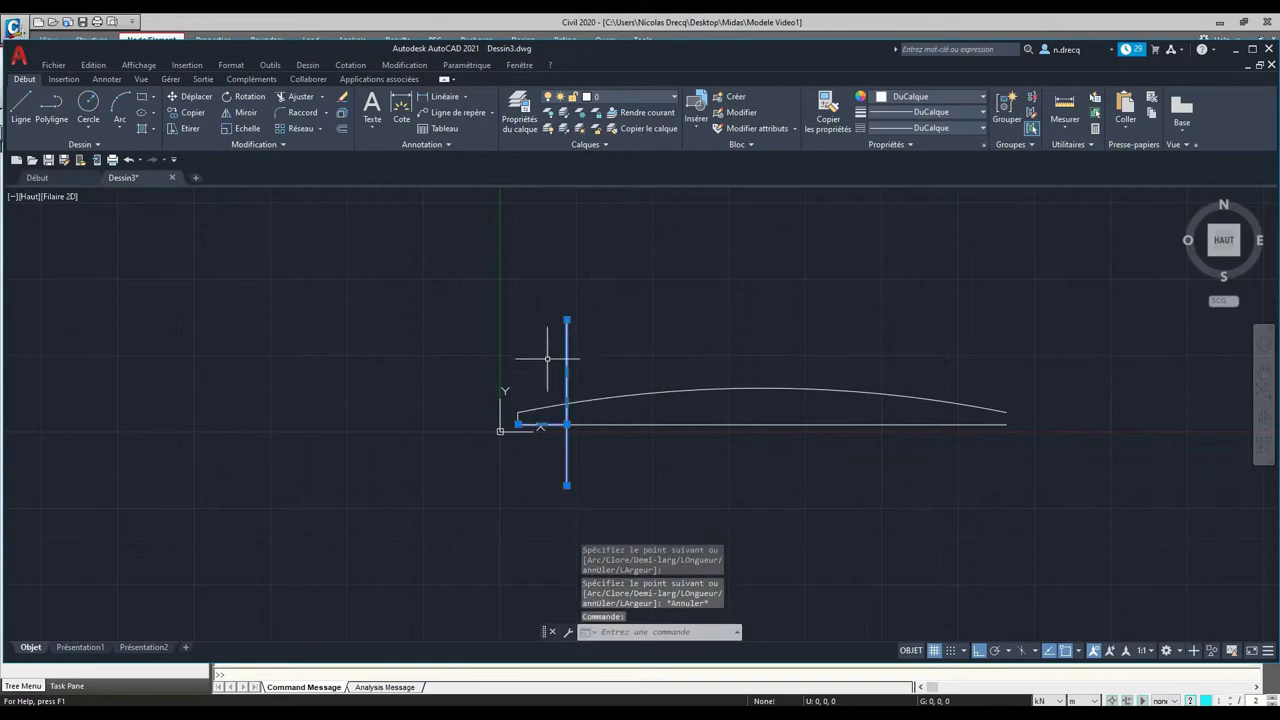
click(180, 113)
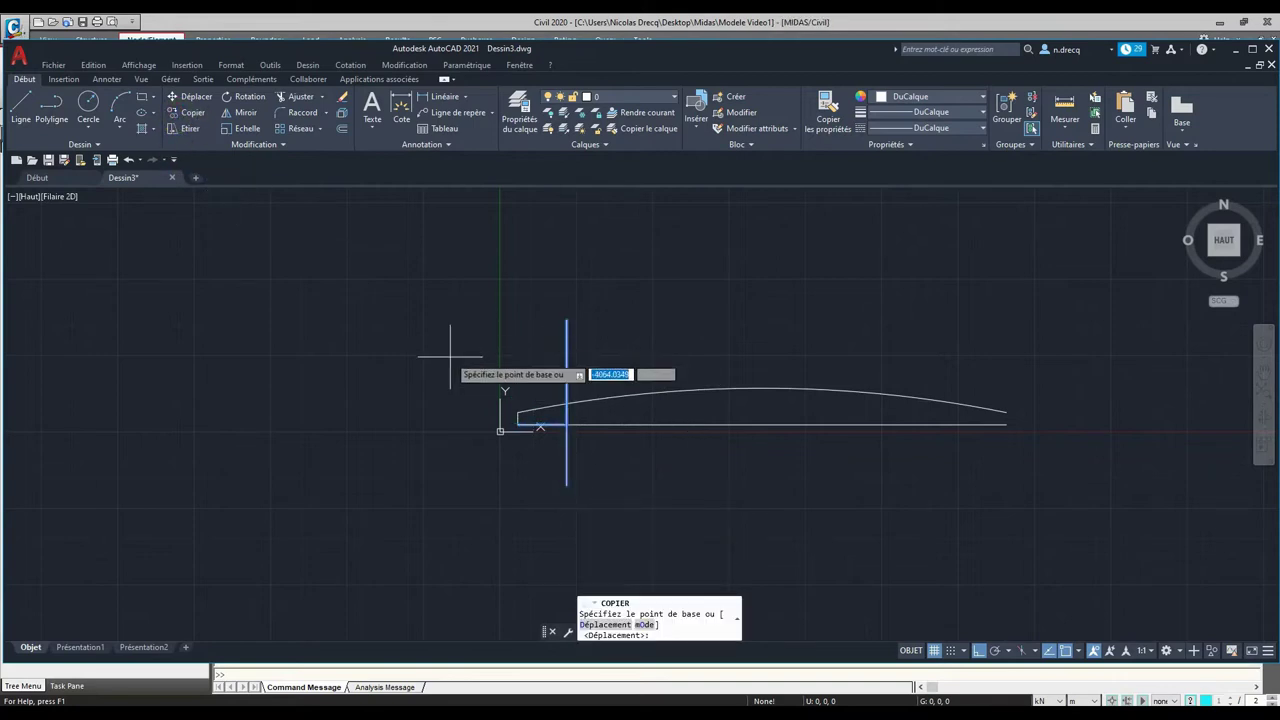
click(517, 422)
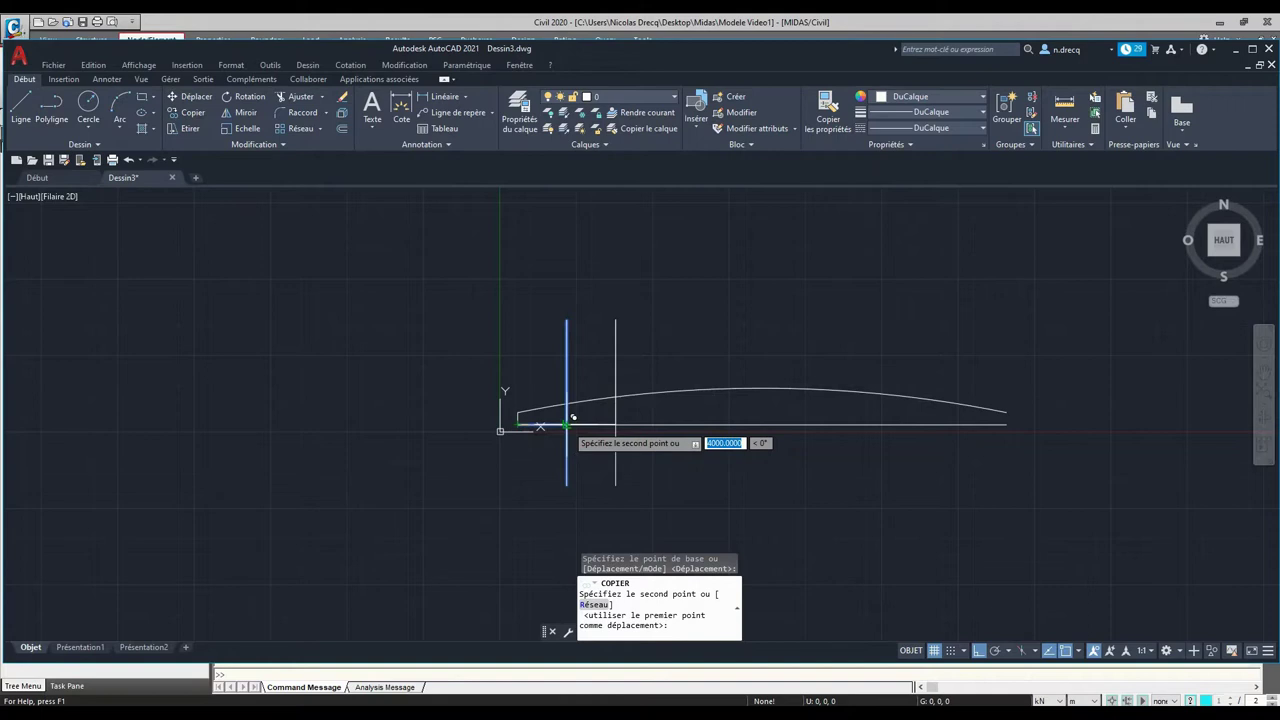
click(565, 422)
click(615, 423)
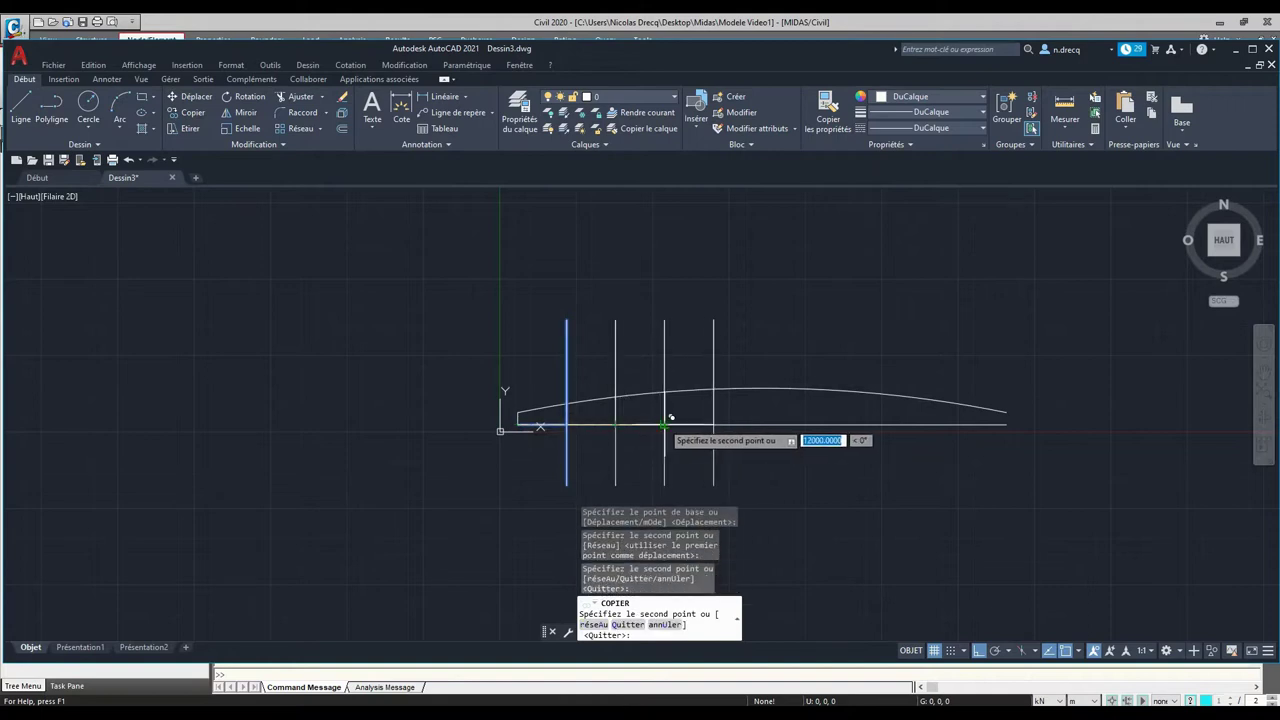
click(664, 423)
click(713, 423)
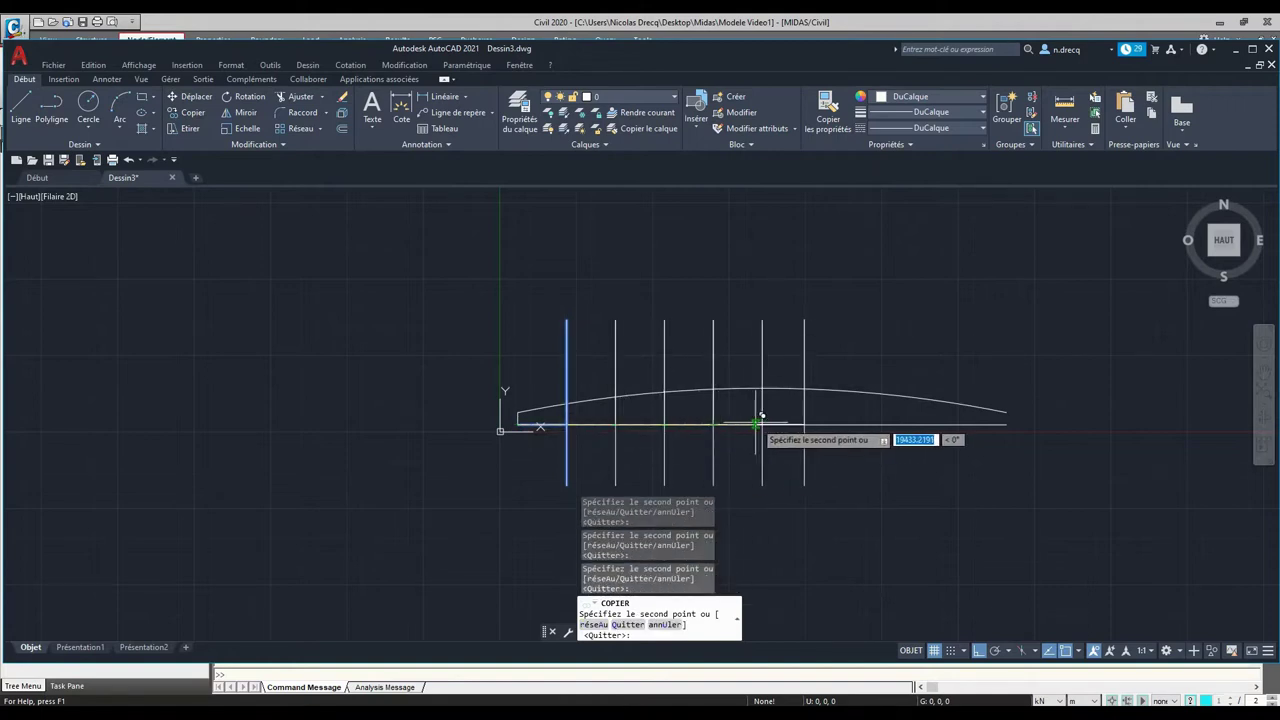
click(762, 423)
click(811, 423)
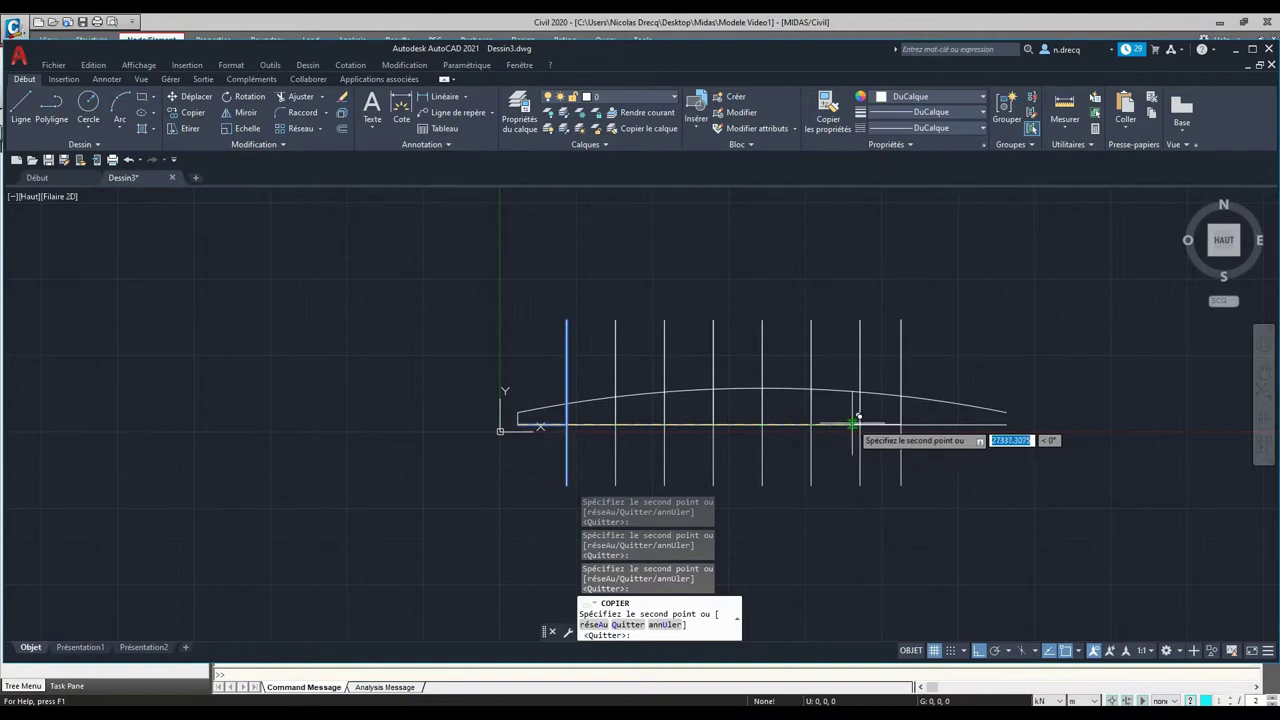
click(860, 423)
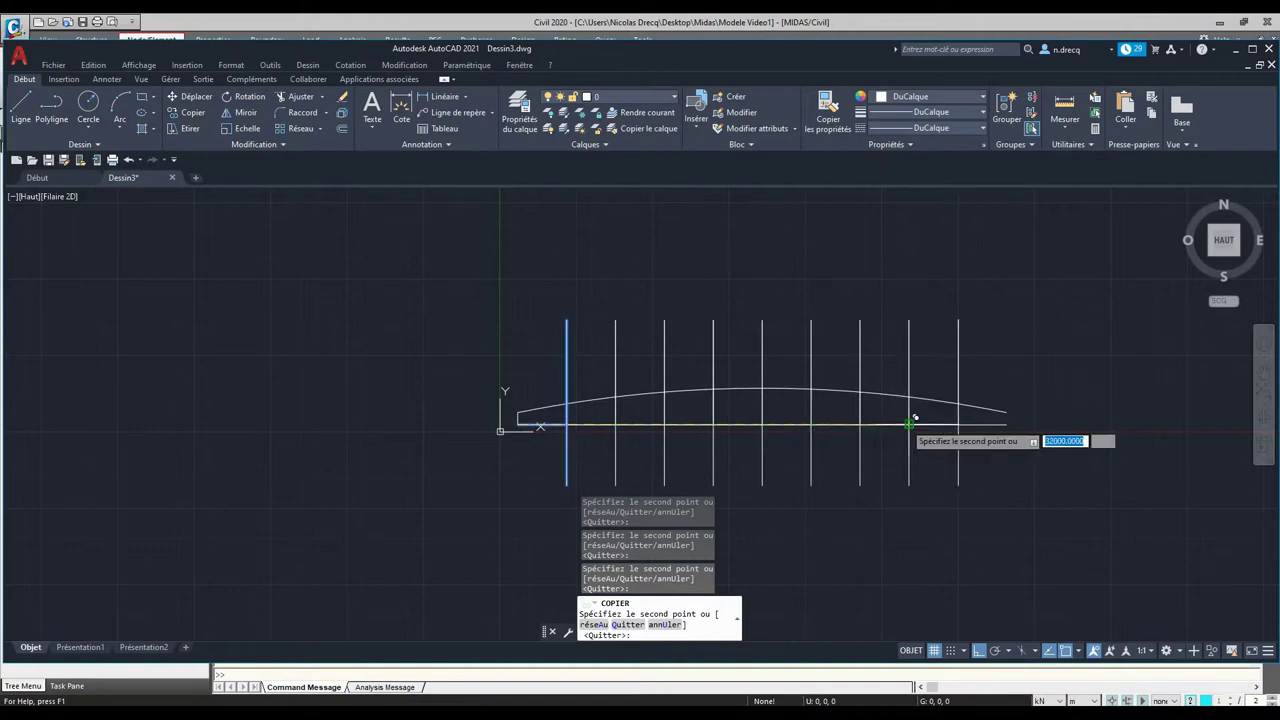
click(909, 423)
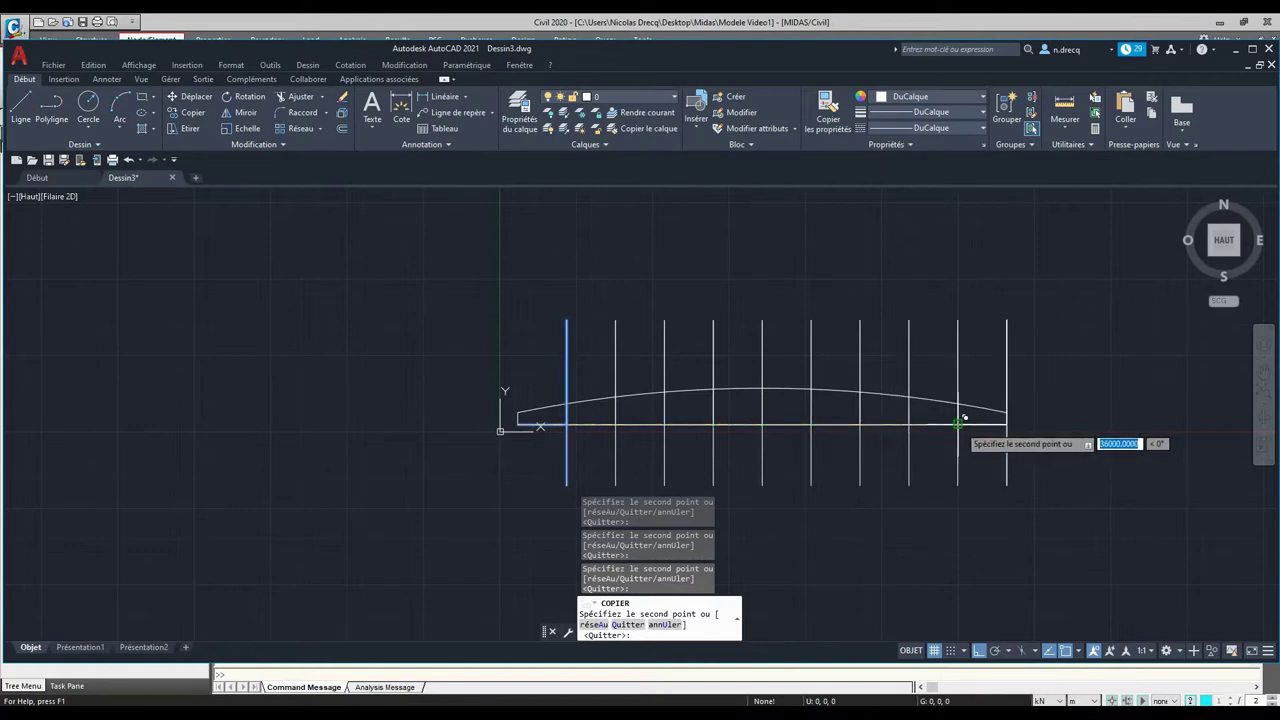
click(963, 418)
key(Escape)
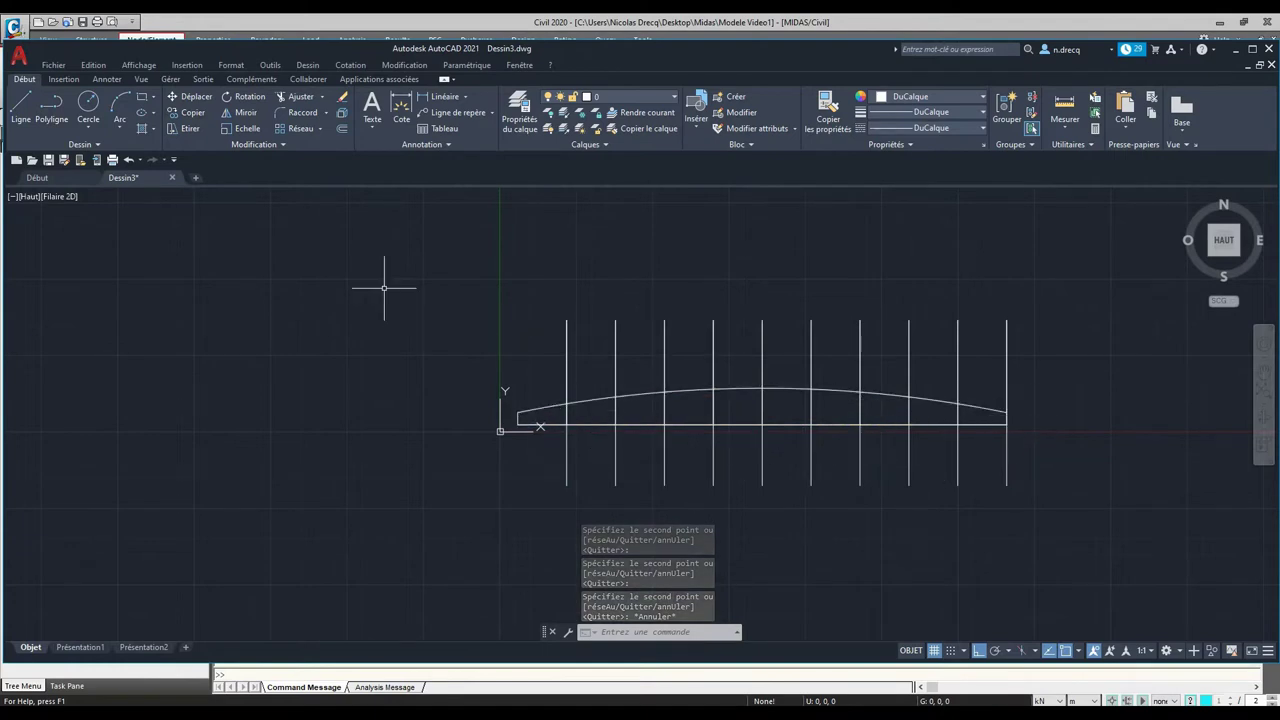
Step: Set the drawing colour to yellow and start a polyline from the lower-left corner, up to the arc, across to the first vertical and down it
click(905, 96)
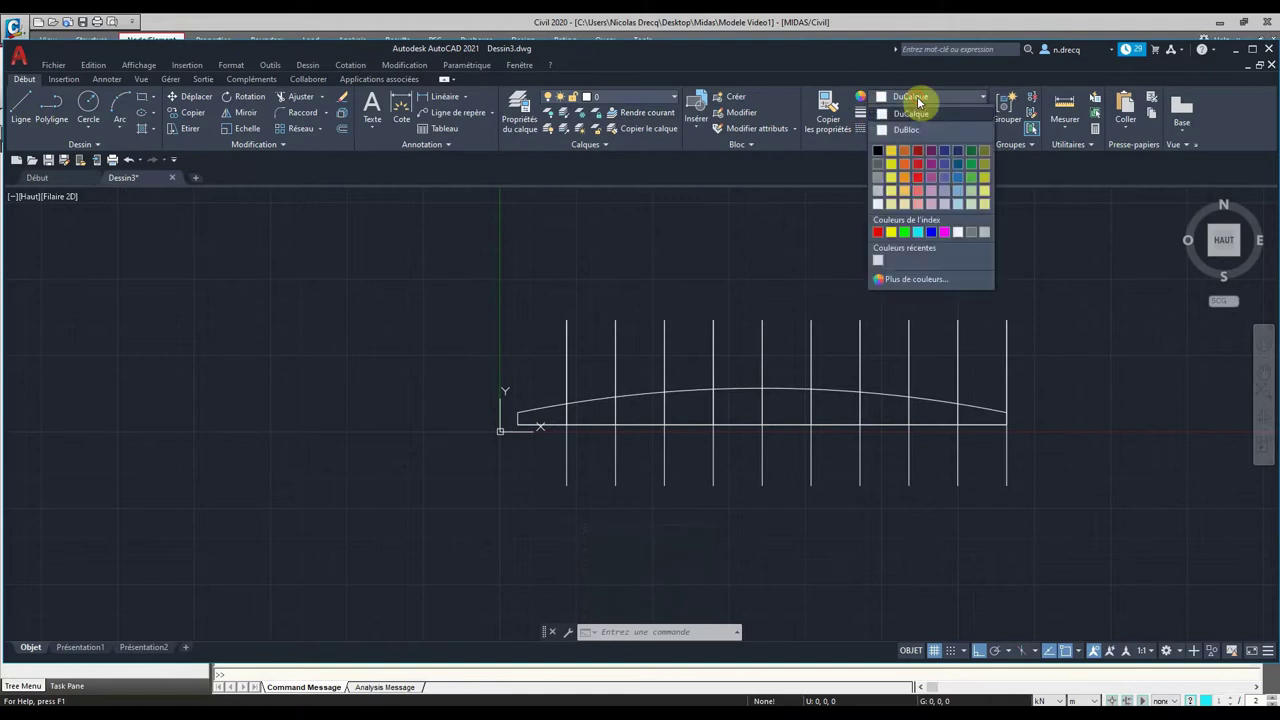
click(891, 232)
click(54, 113)
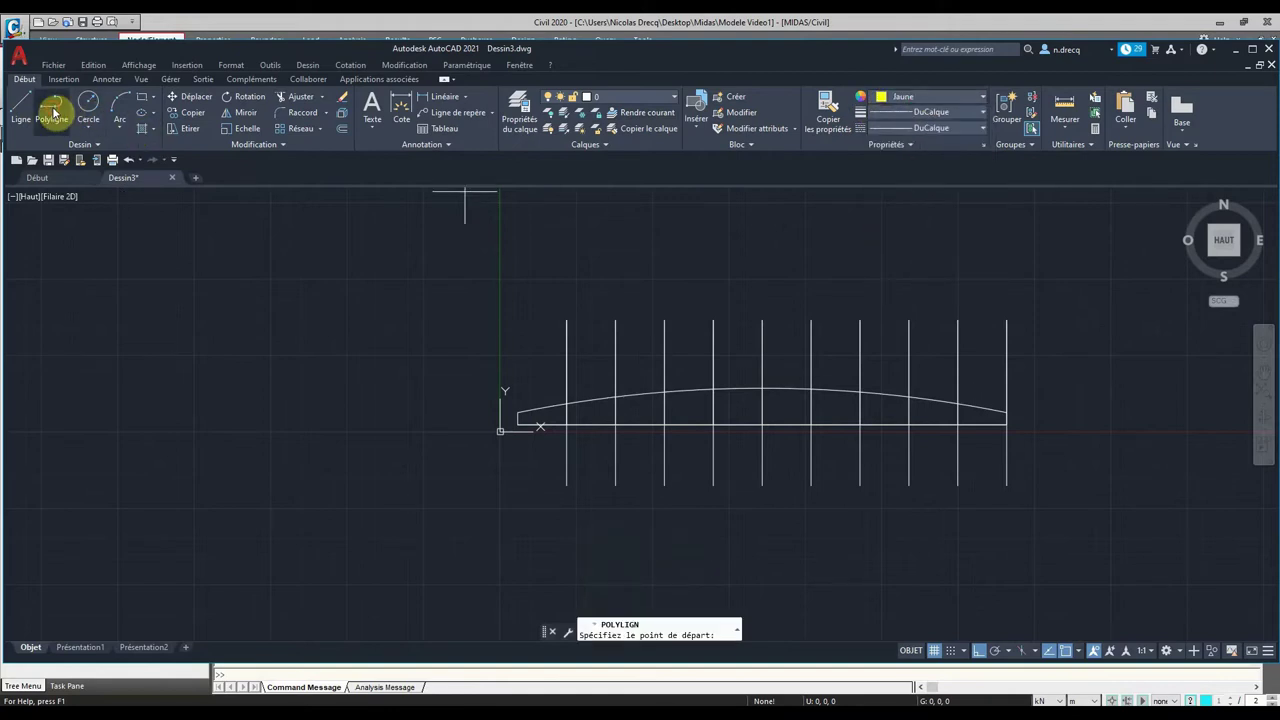
scroll(525, 416, up, 4)
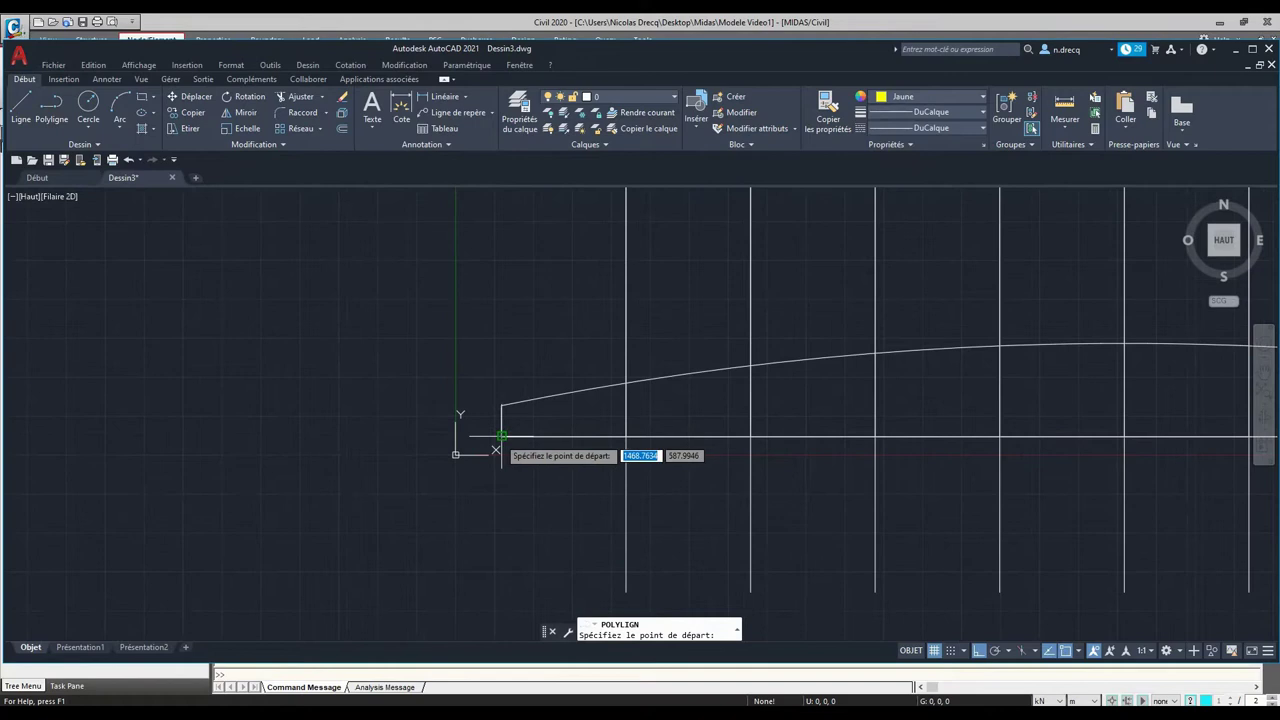
click(501, 405)
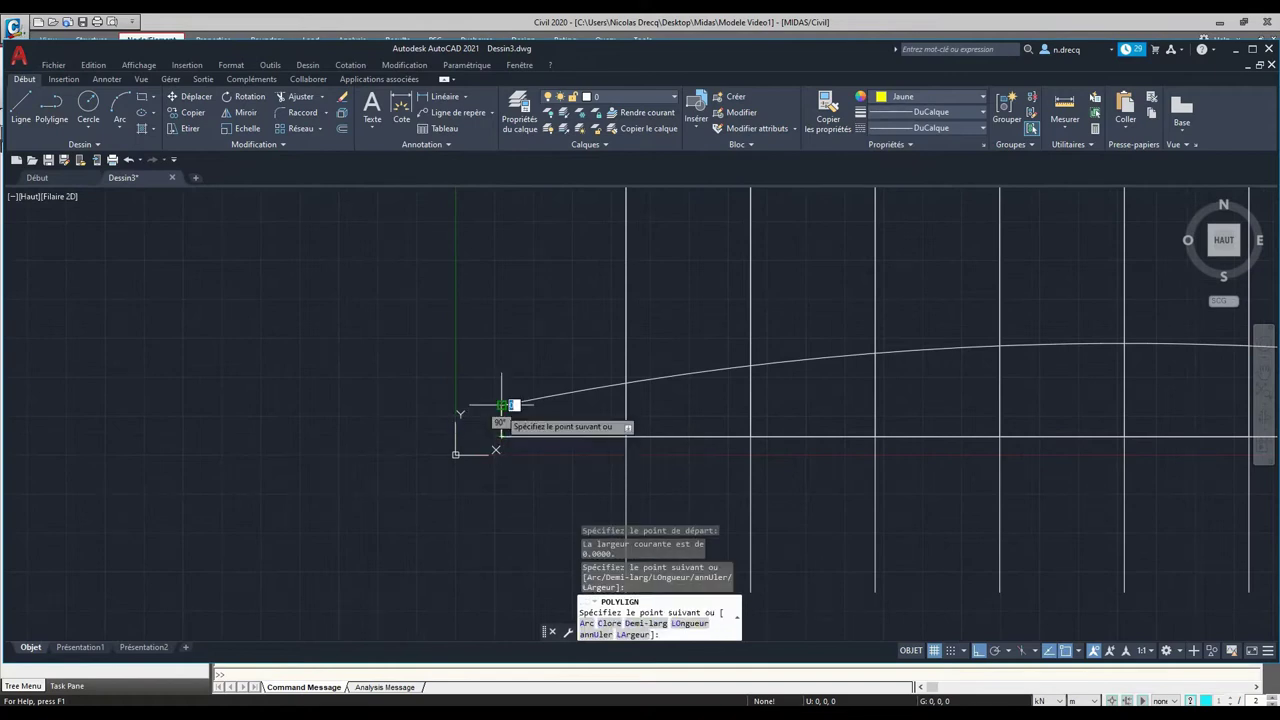
click(626, 383)
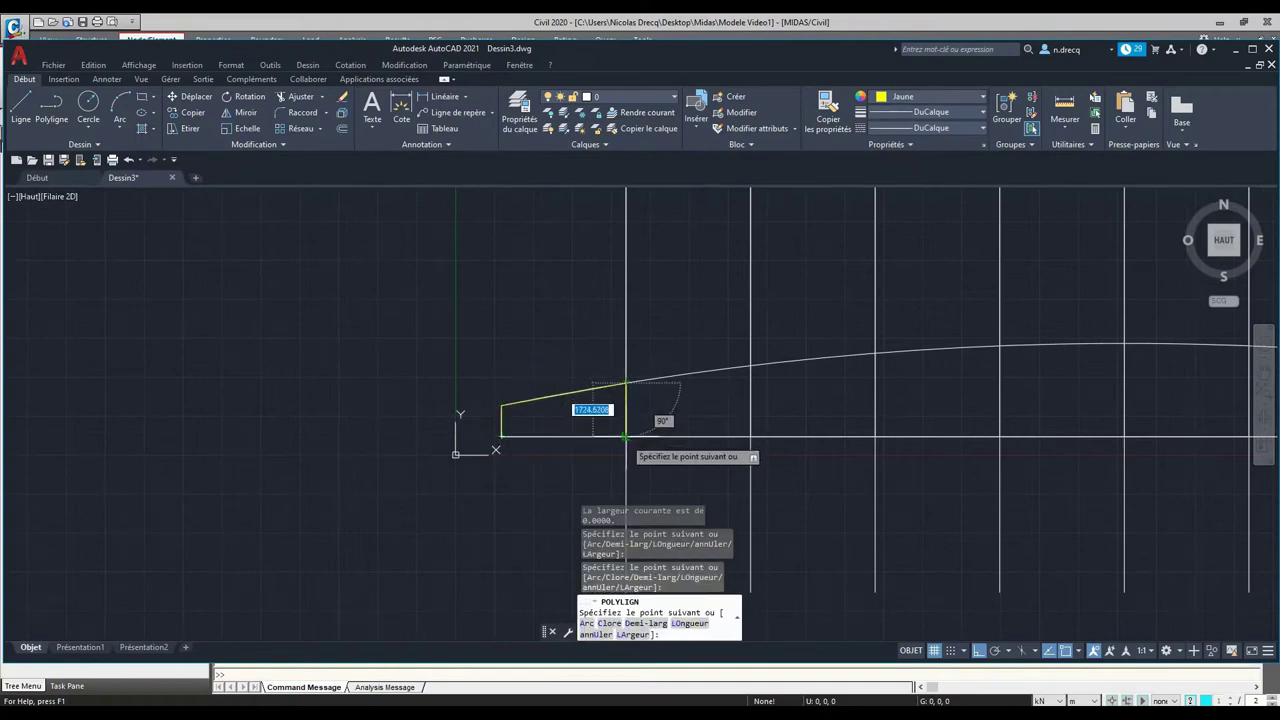
click(626, 436)
Step: Continue the yellow polyline, alternating between lower line and arc at each vertical, to the foot of the fifth vertical at midspan
click(750, 436)
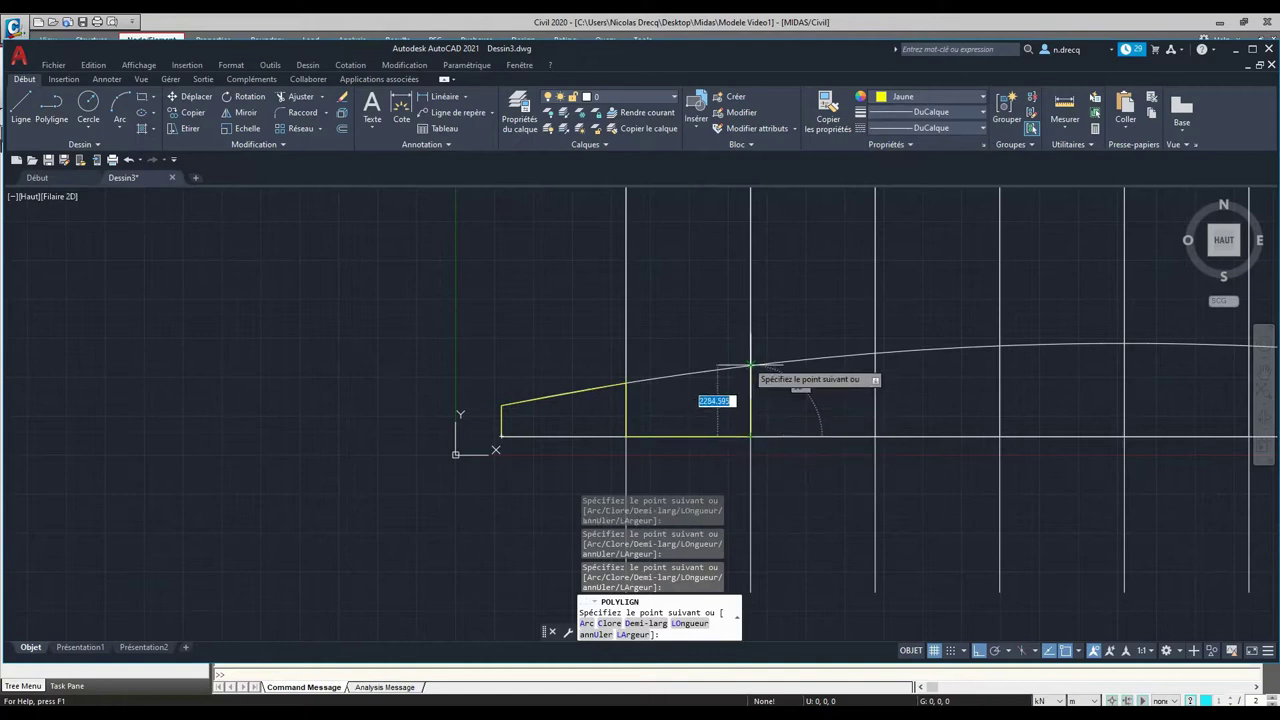
click(749, 366)
click(875, 354)
click(875, 436)
click(998, 436)
middle_drag(1000, 345, 595, 338)
click(588, 343)
click(711, 341)
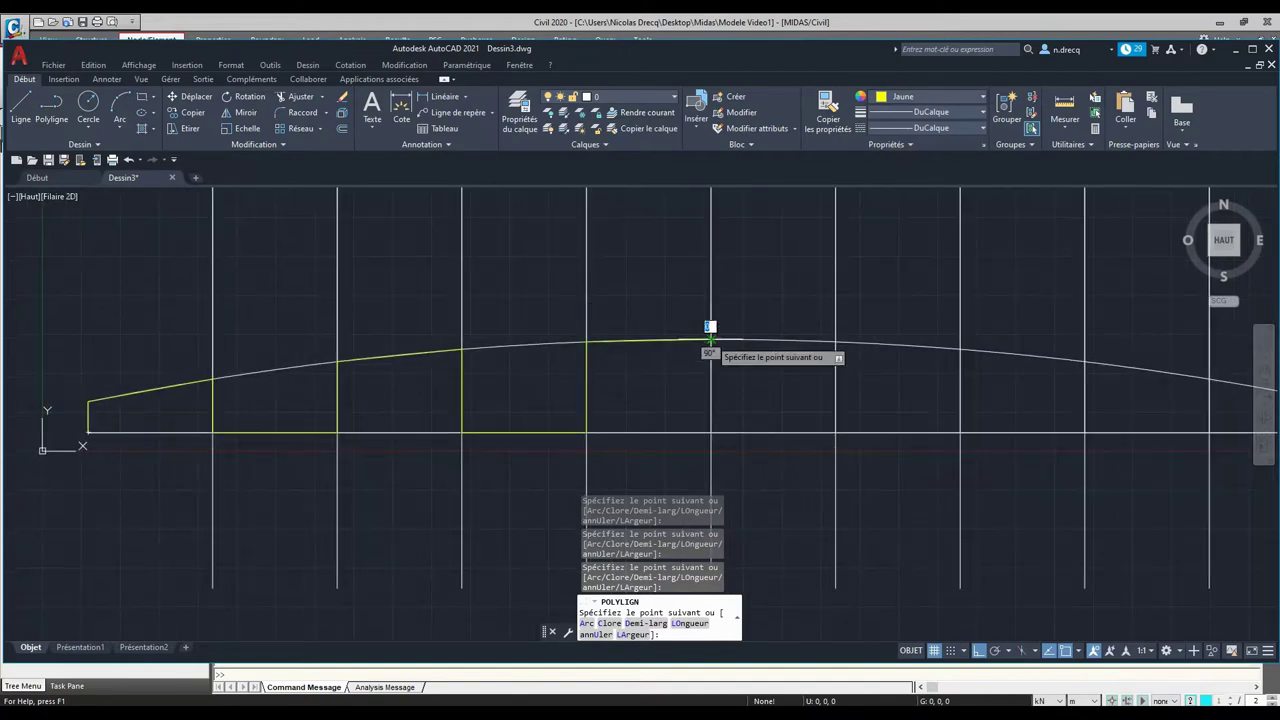
click(711, 433)
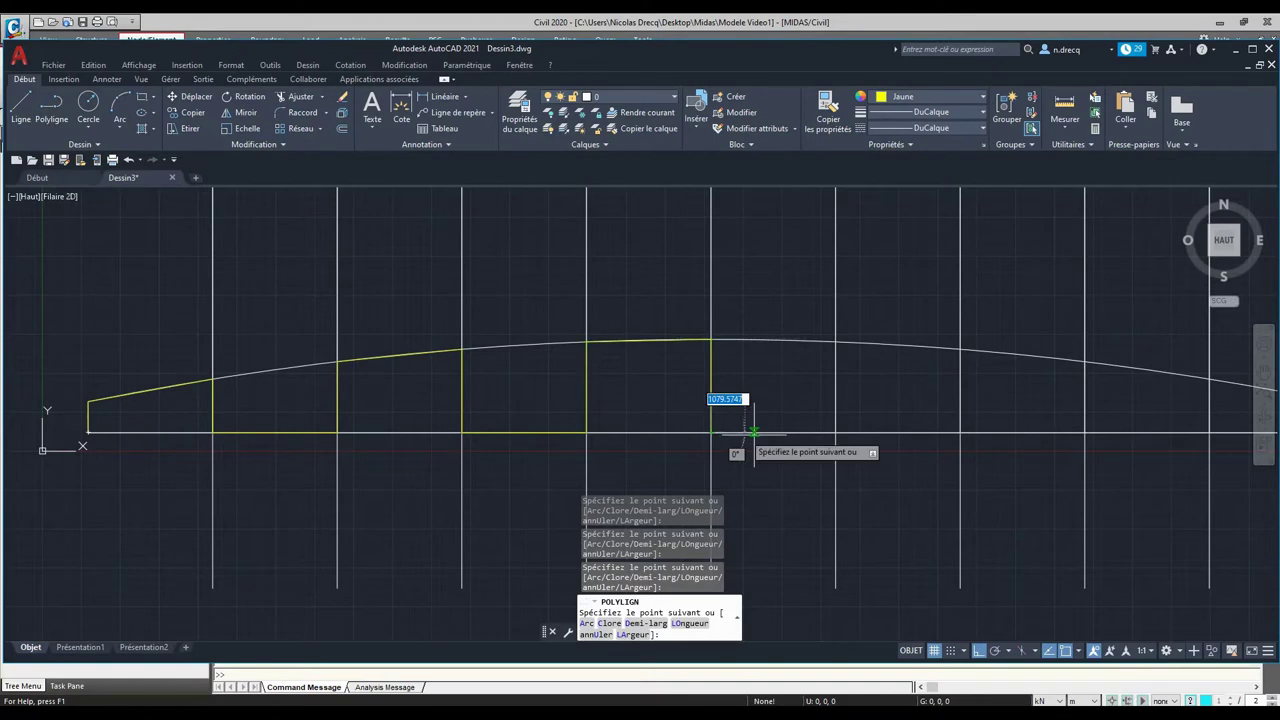
Step: Continue the zigzag polyline through the remaining verticals and end it at the arc's right endpoint
click(836, 433)
click(836, 343)
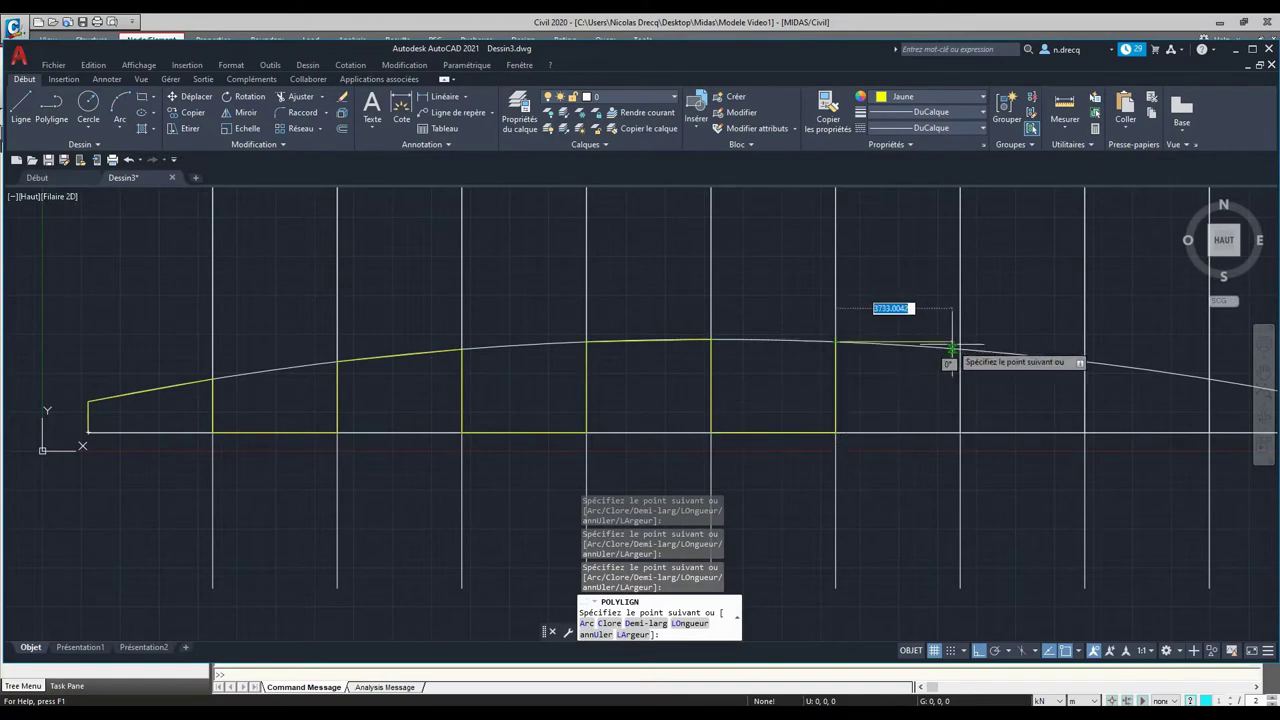
click(960, 349)
click(960, 433)
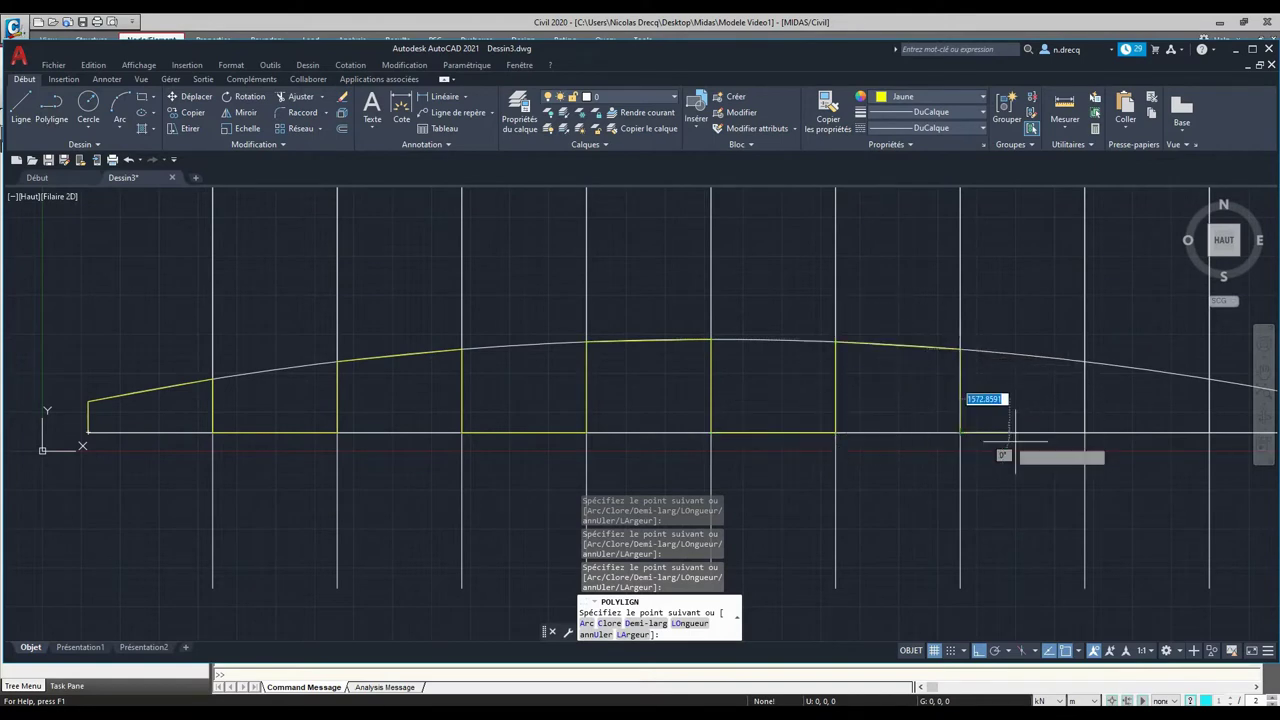
click(1085, 433)
click(1085, 360)
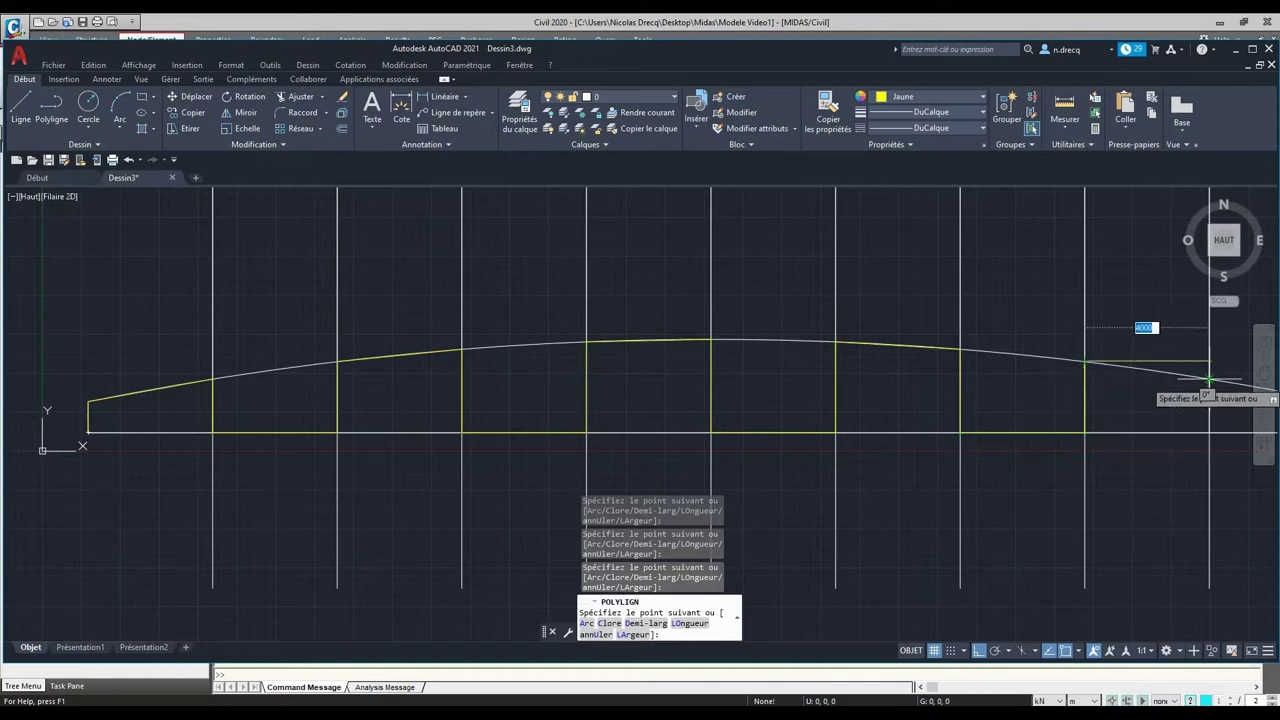
click(1209, 380)
middle_drag(1209, 433, 935, 432)
click(991, 425)
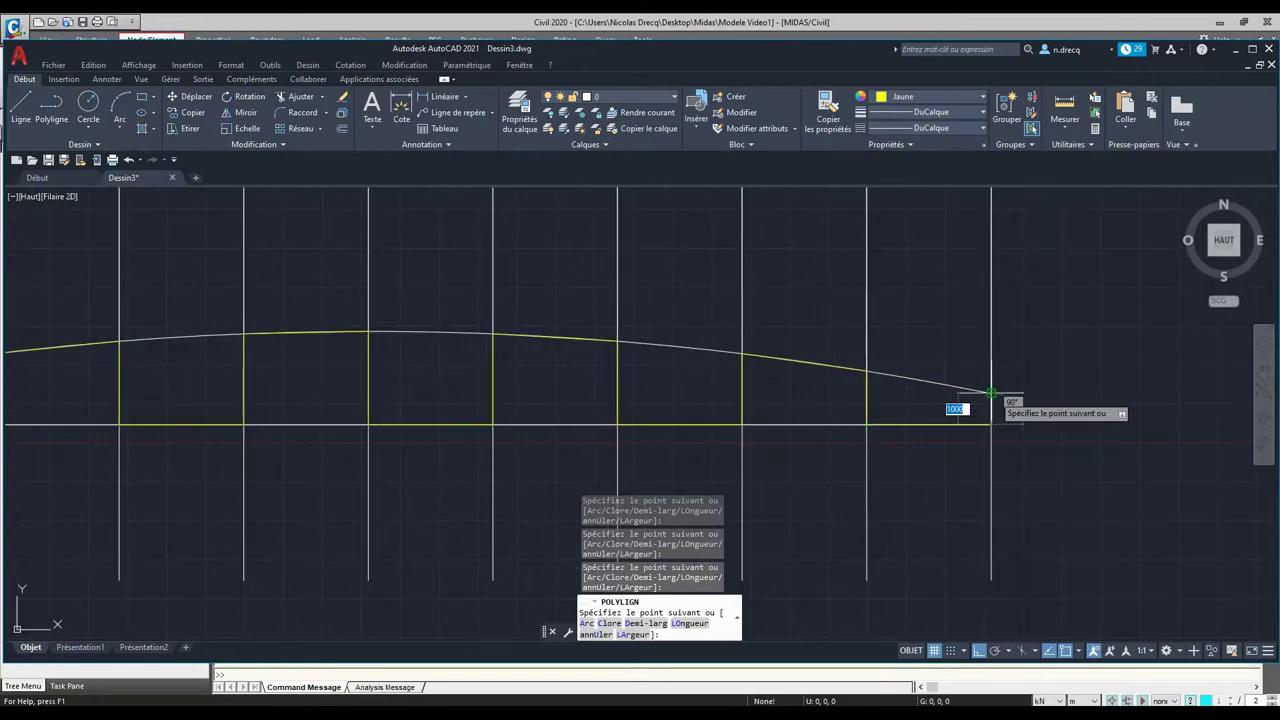
key(Escape)
scroll(757, 394, down, 4)
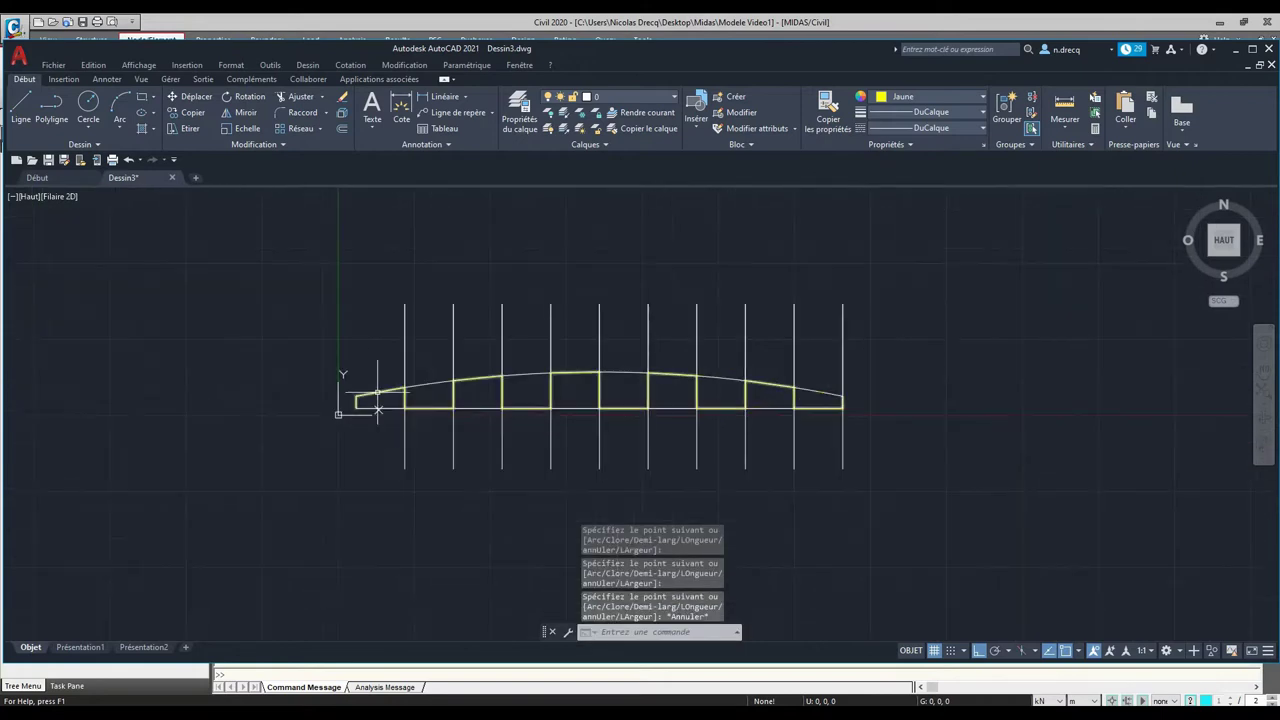
Step: Load the AutoLISP application file ptexport.lsp into the drawing session
click(312, 66)
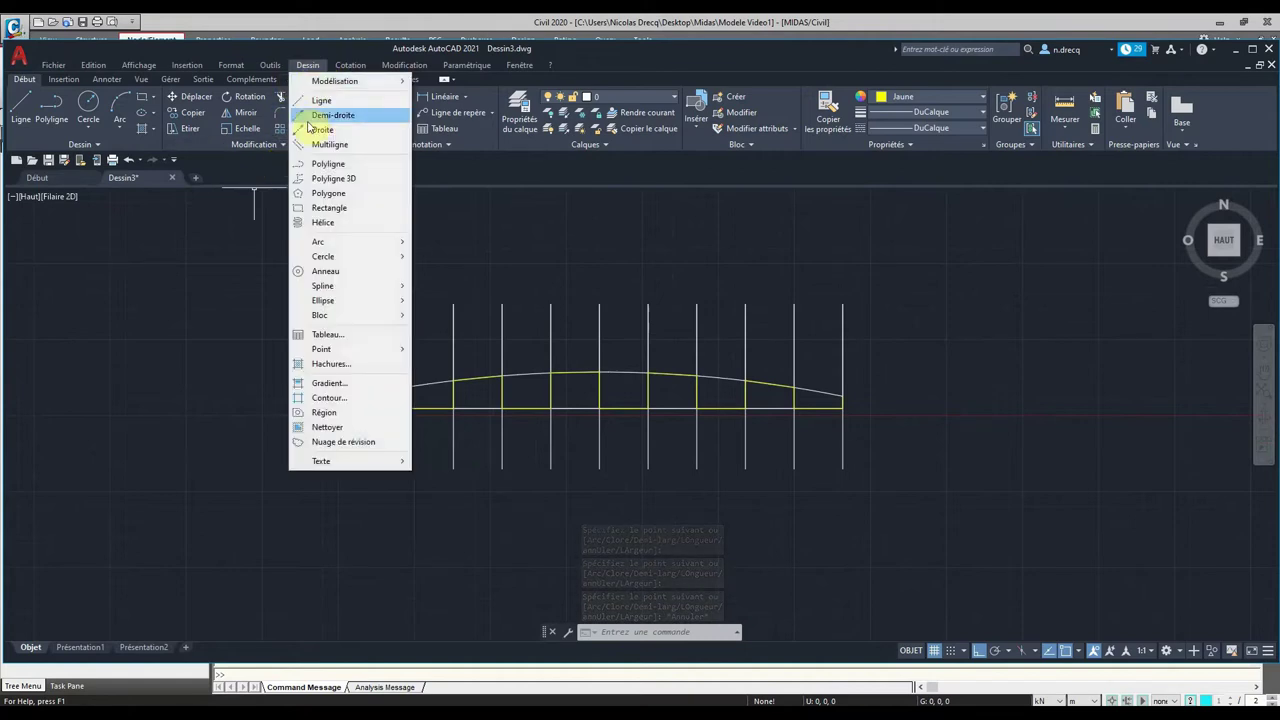
mouse_move(393, 65)
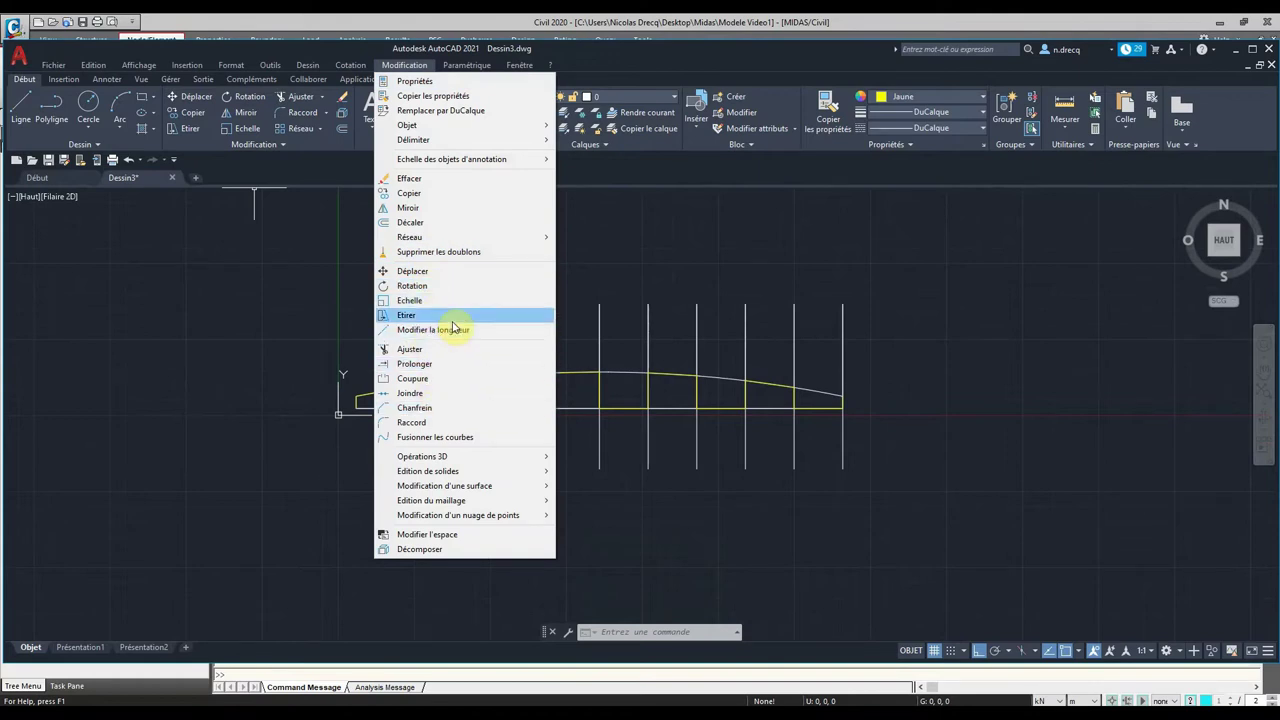
mouse_move(307, 64)
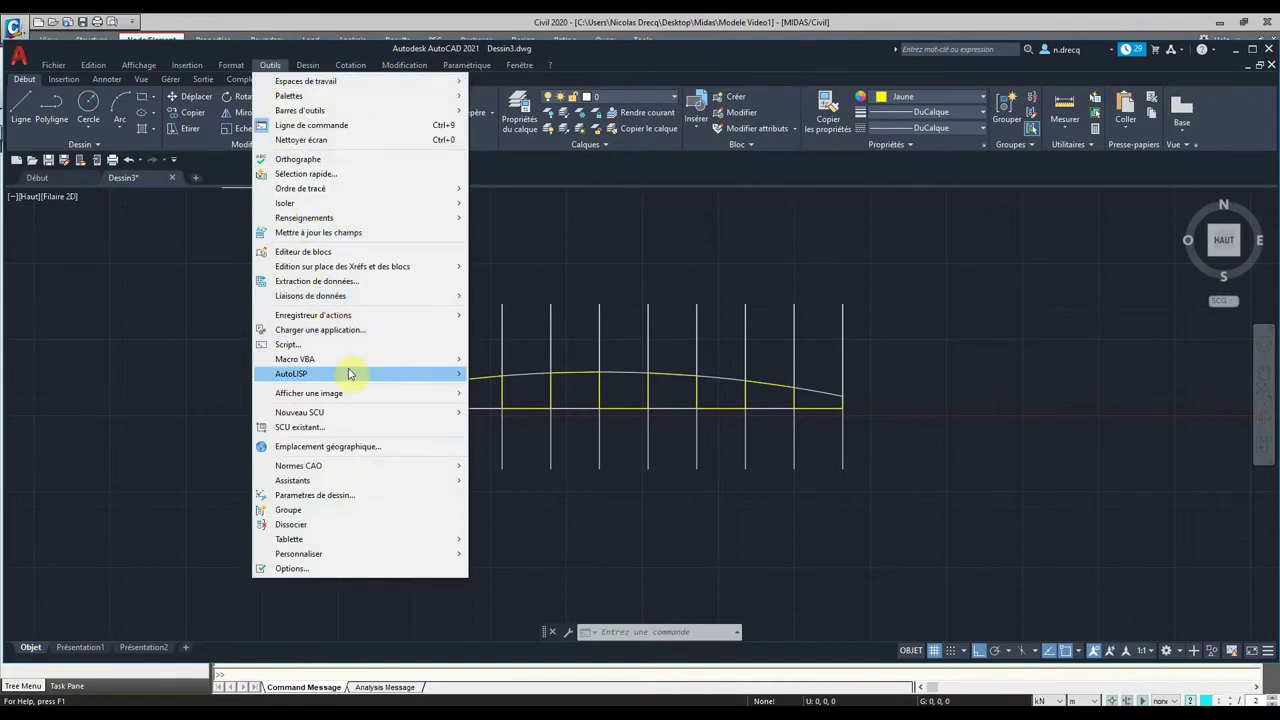
mouse_move(348, 374)
click(505, 376)
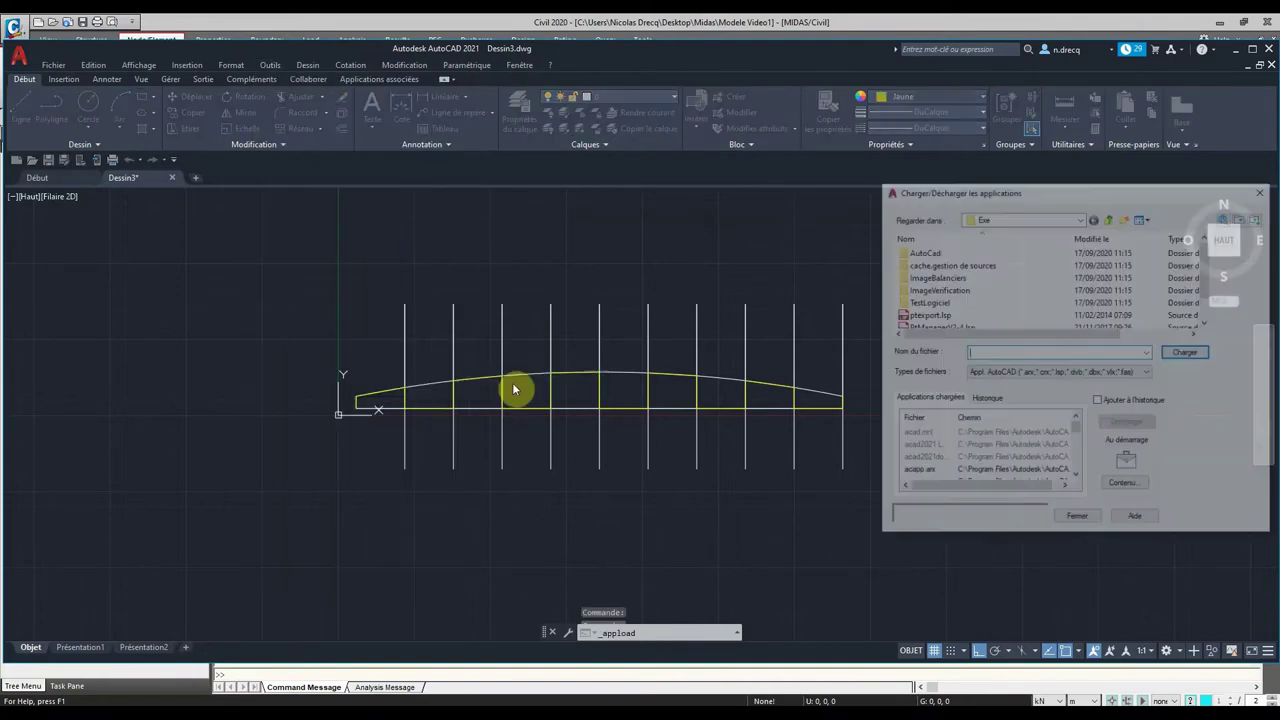
click(927, 315)
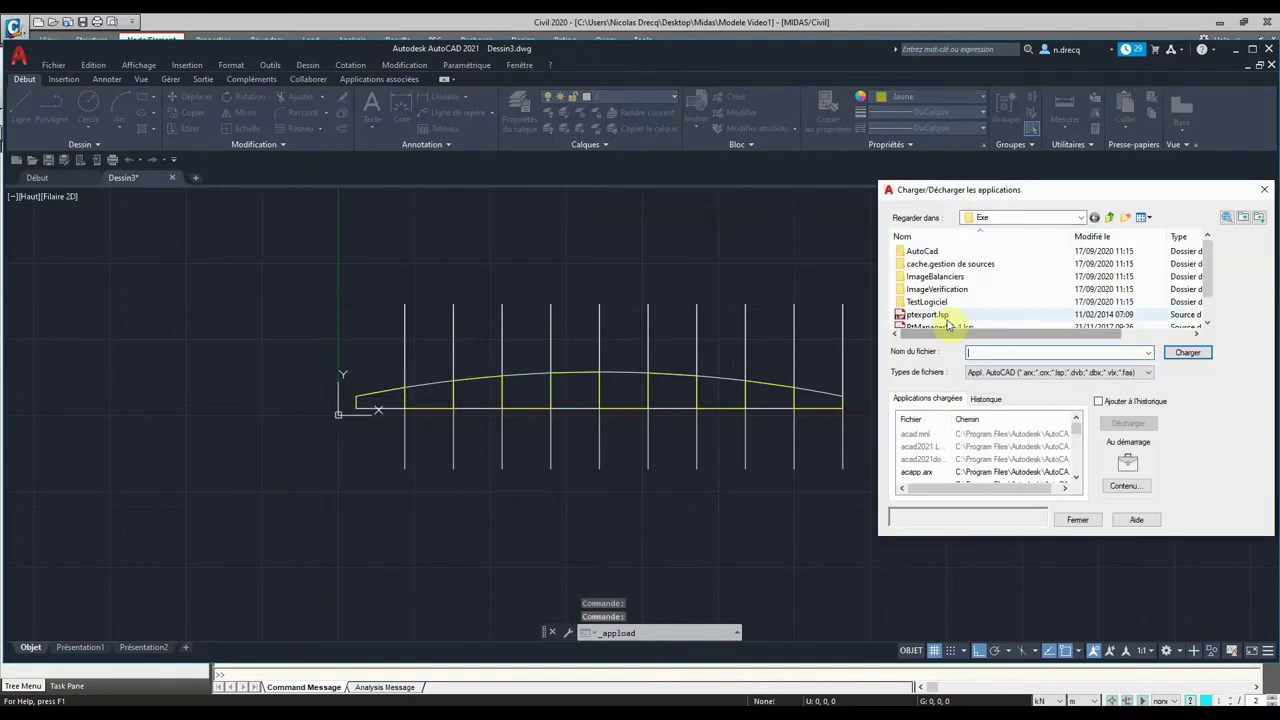
click(1182, 353)
click(1264, 189)
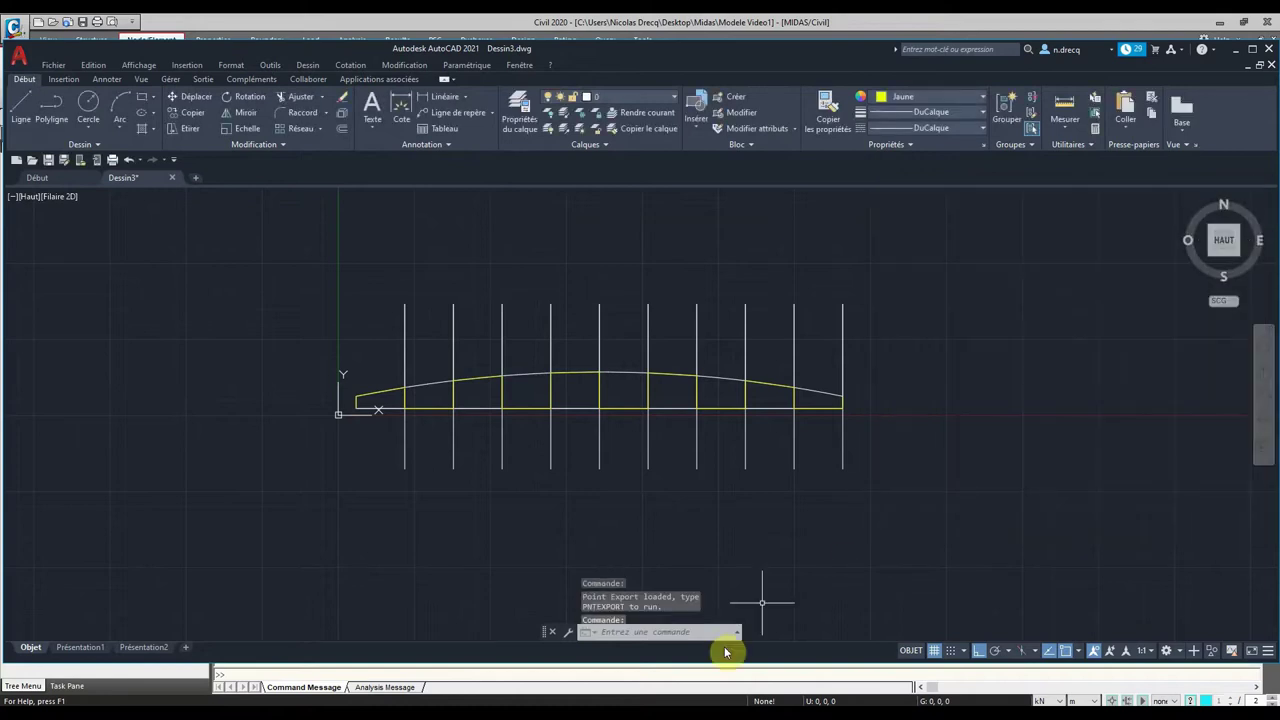
Step: Run the PTEXPORT command on the yellow zigzag polyline to export its vertices
click(624, 632)
text(ptexport)
key(Return)
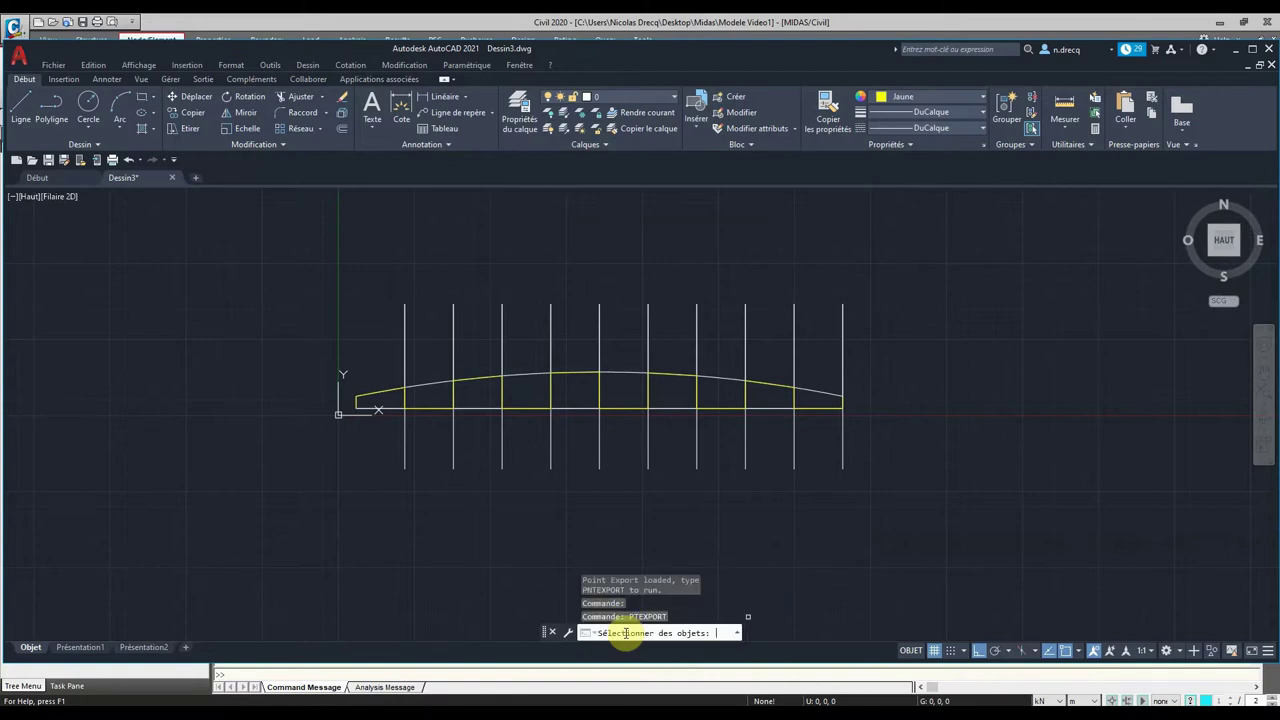
click(480, 378)
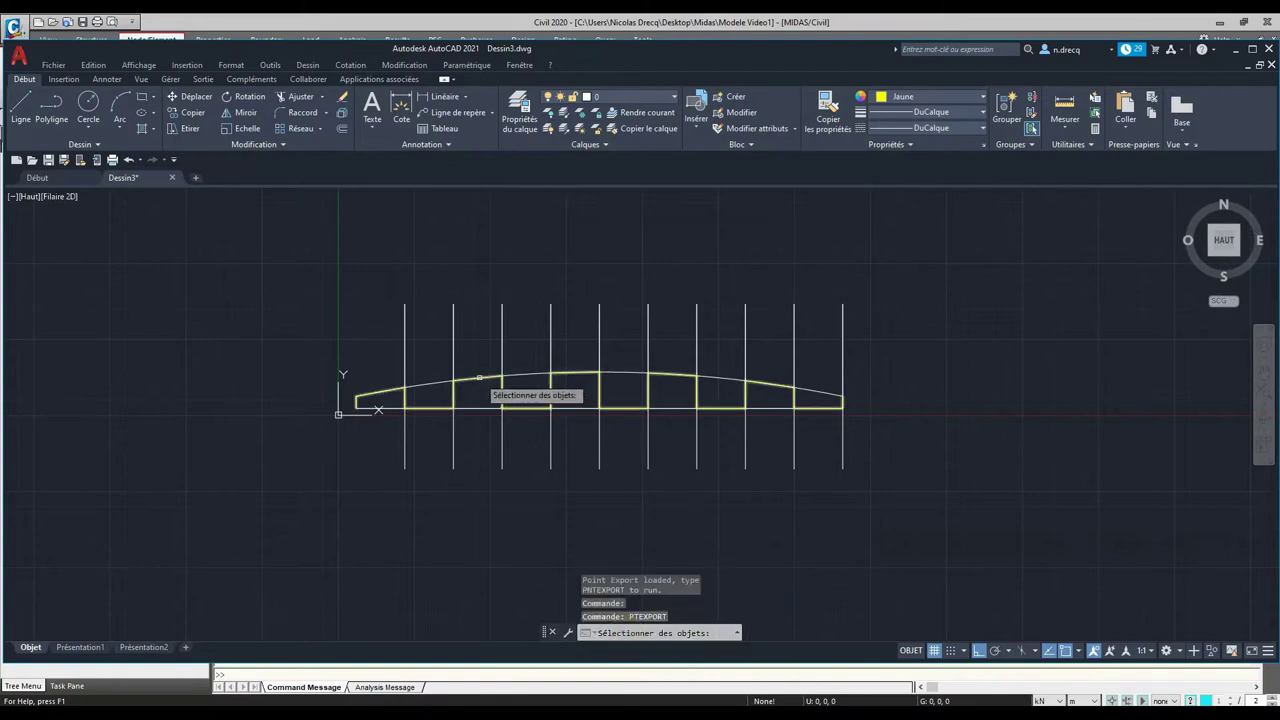
key(Return)
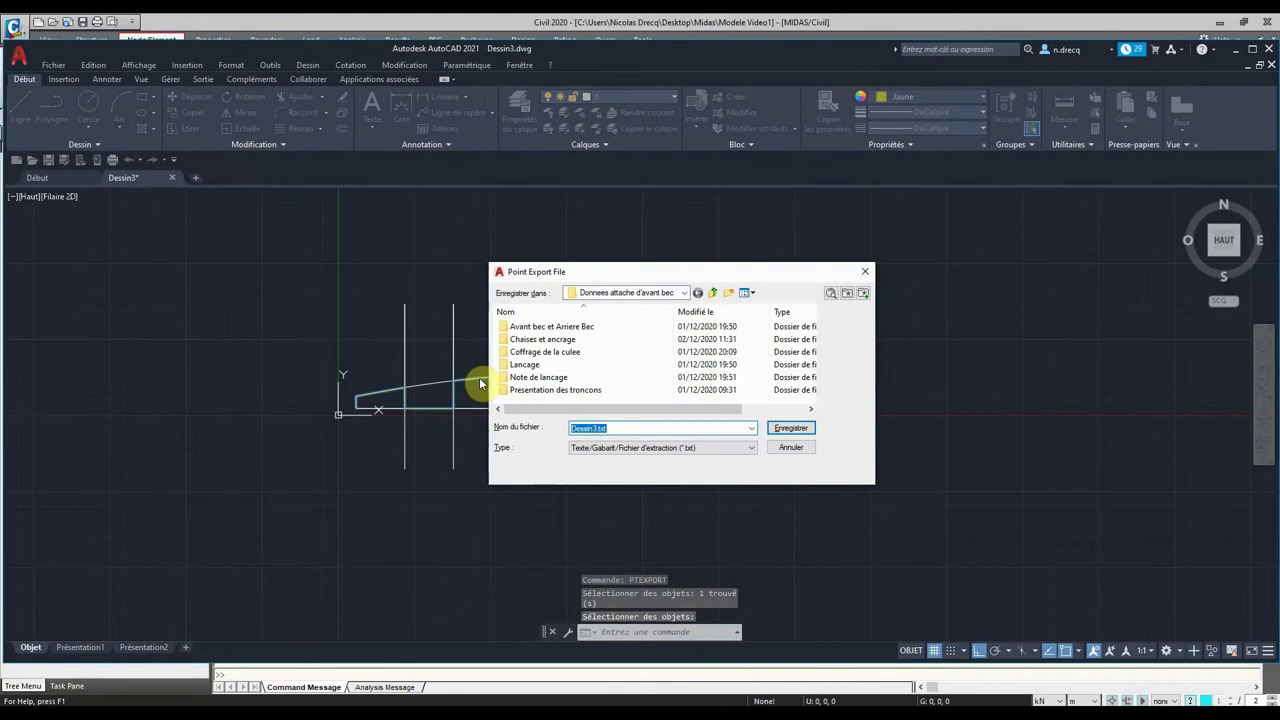
Step: Save the point export as Dessin3.txt in the Midas folder on the desktop
click(713, 293)
click(713, 293)
click(713, 293)
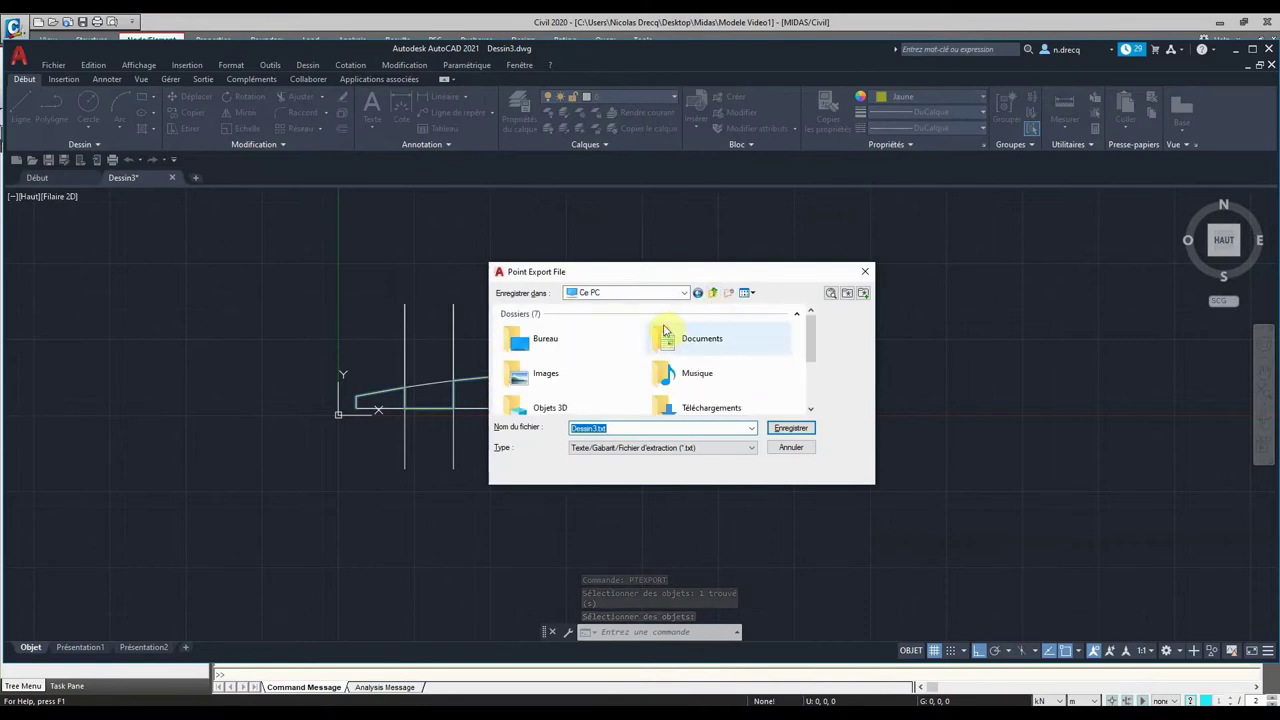
double_click(543, 333)
scroll(557, 362, down, 1)
scroll(543, 337, up, 1)
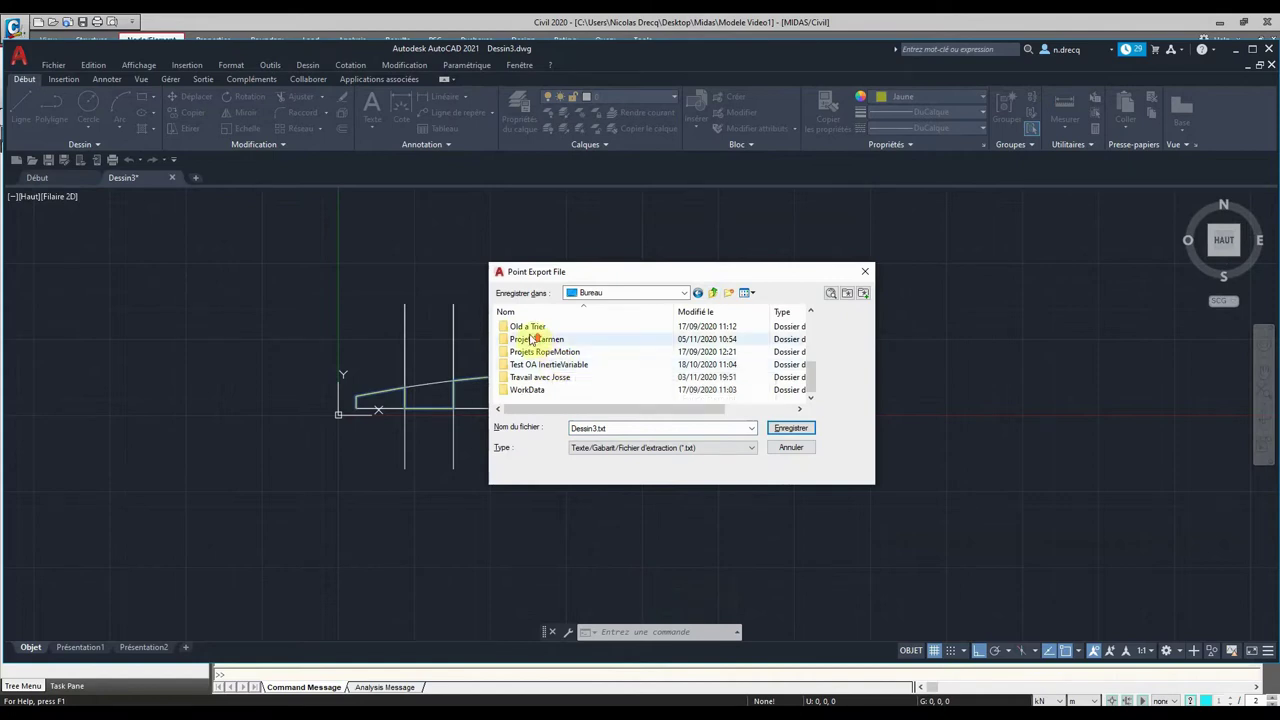
double_click(528, 340)
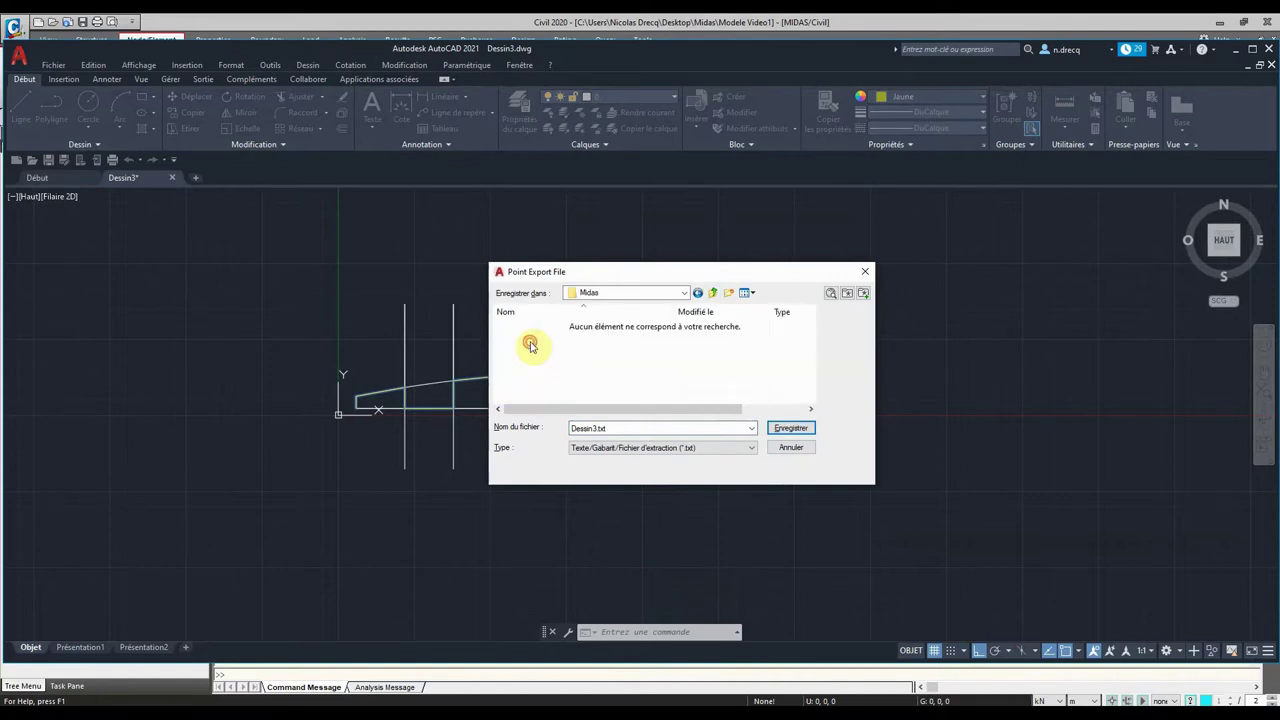
click(791, 428)
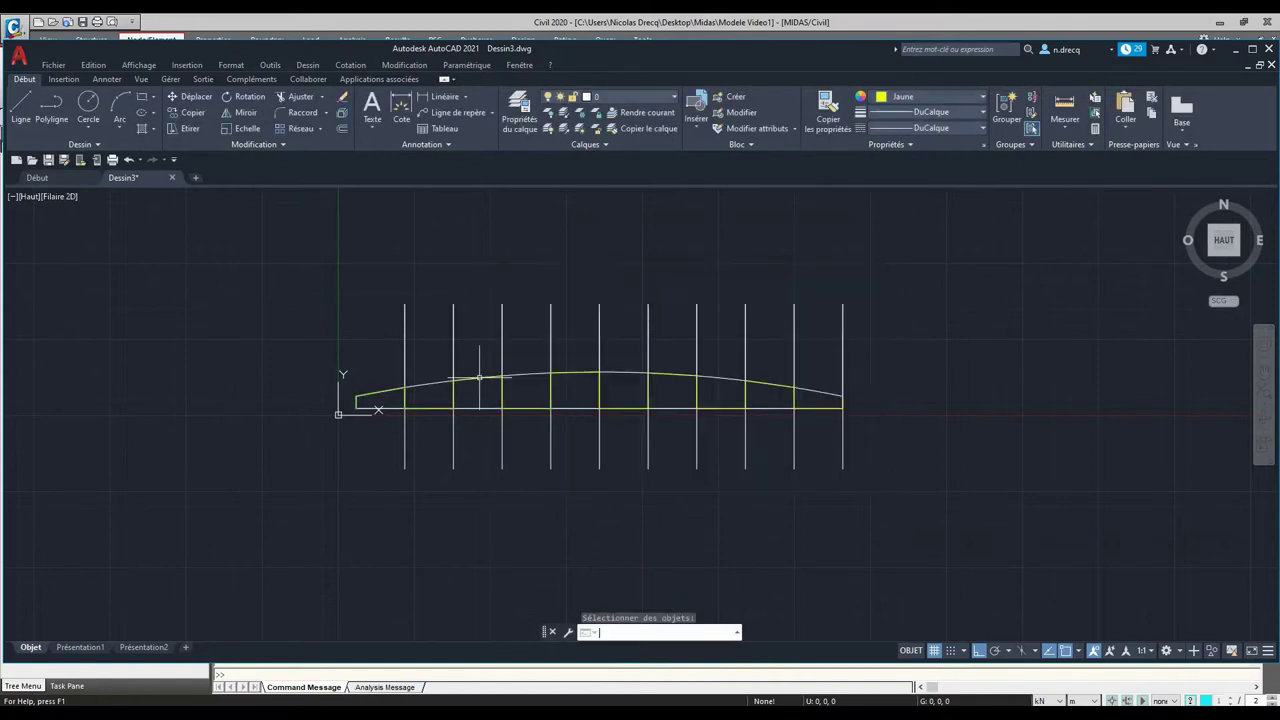
key(Escape)
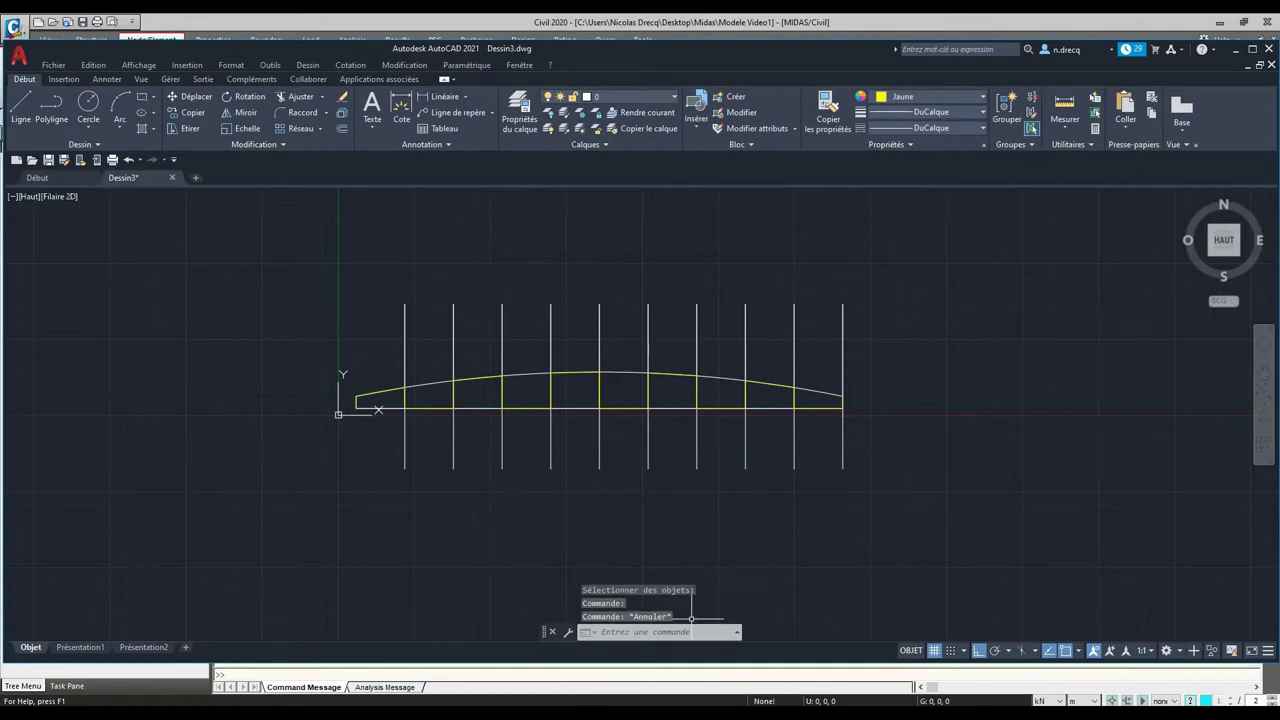
Step: Minimise the drawing program, switch to a maximised Excel window and browse for a file to open
click(737, 632)
click(627, 662)
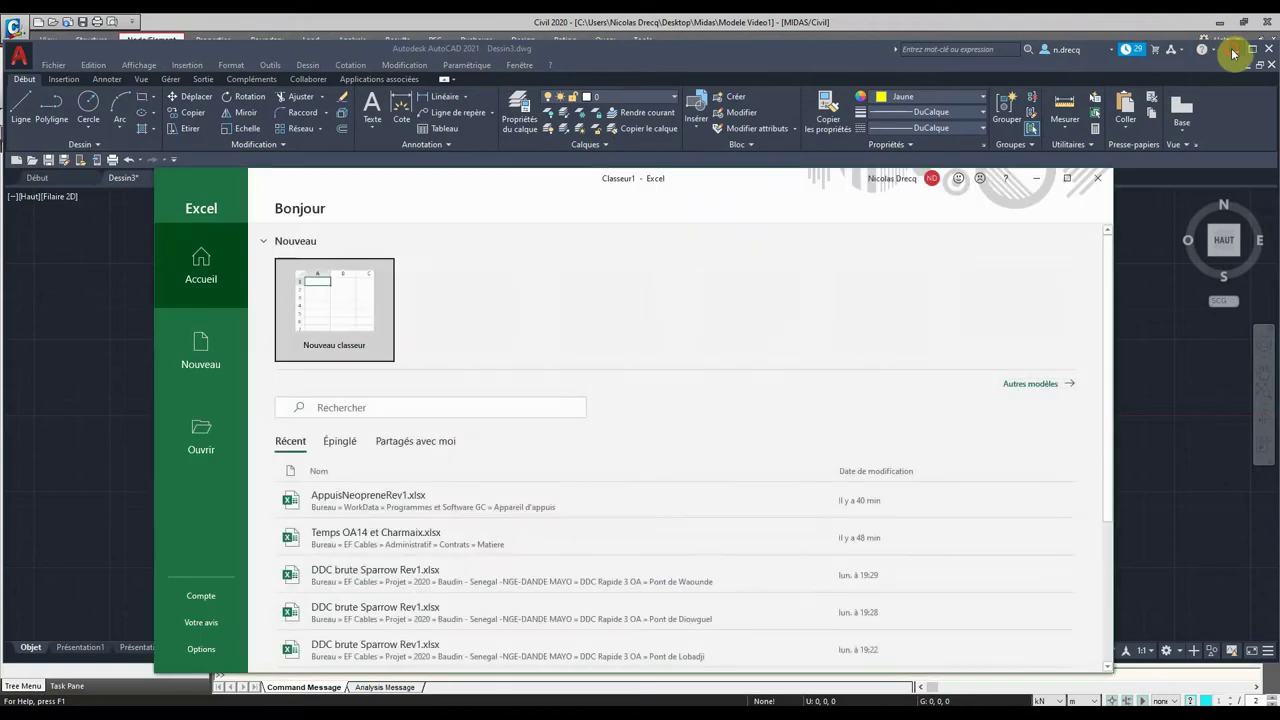
click(1234, 23)
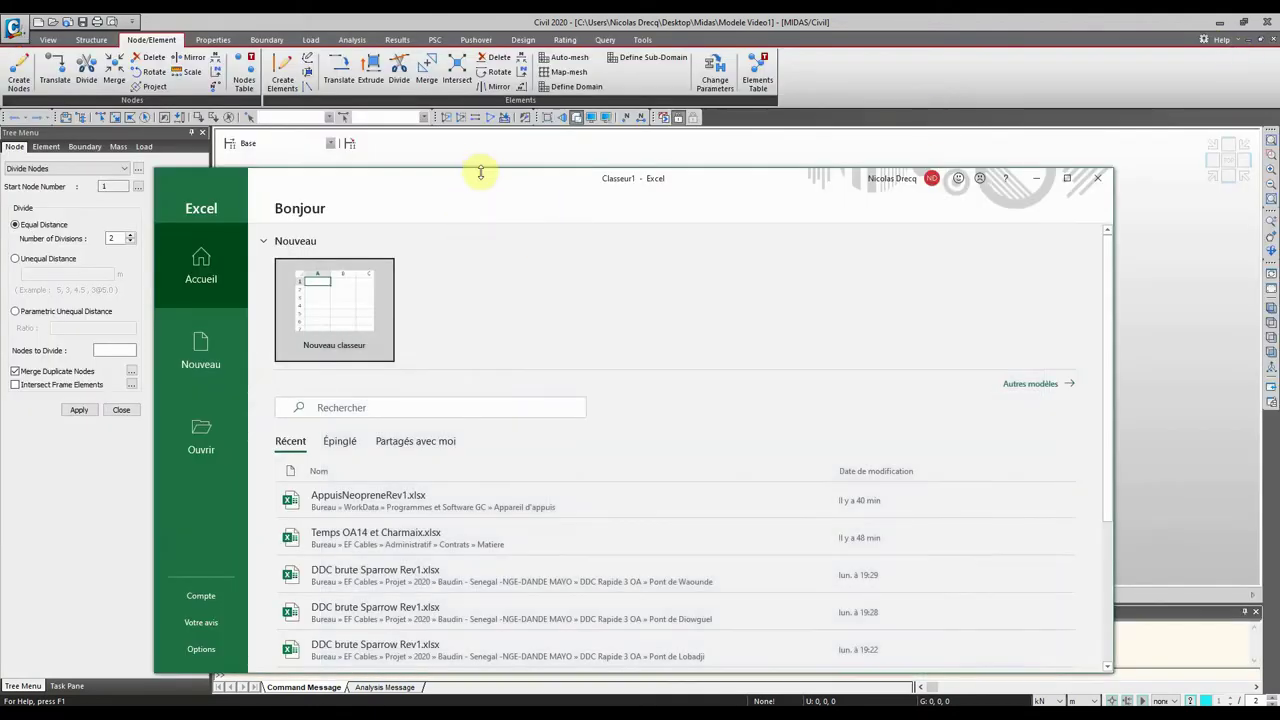
double_click(486, 178)
click(46, 279)
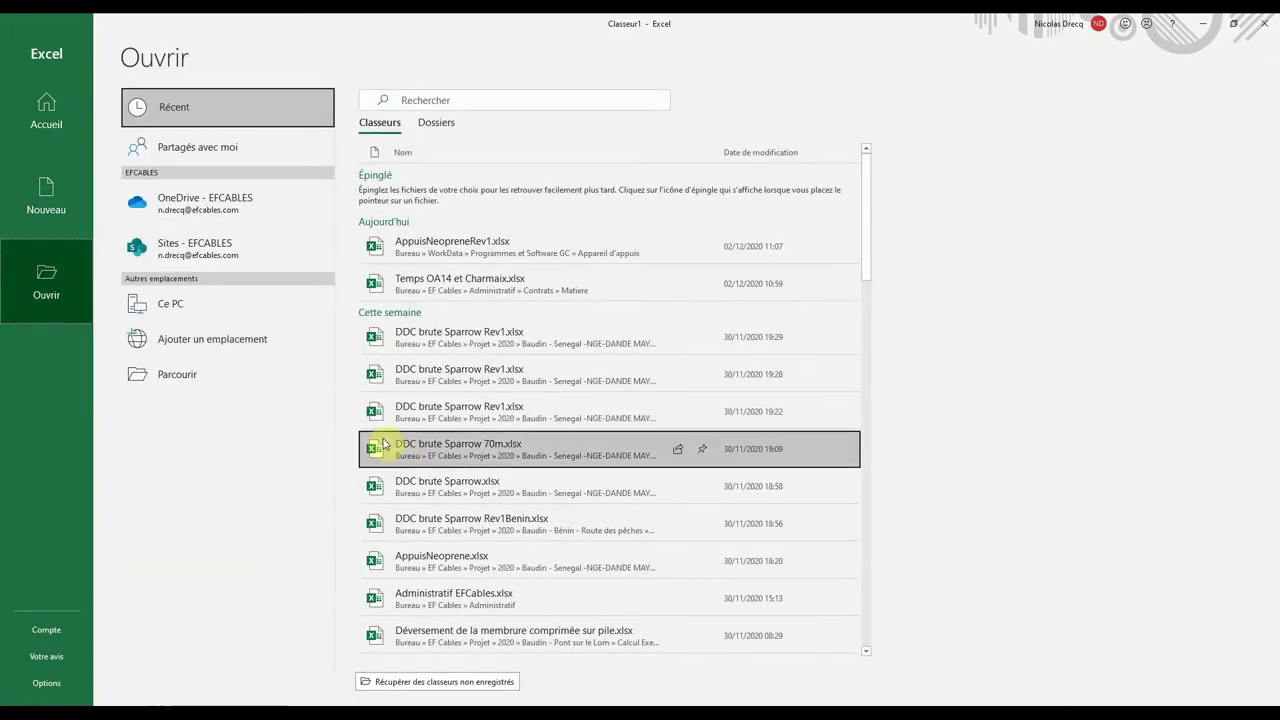
click(240, 380)
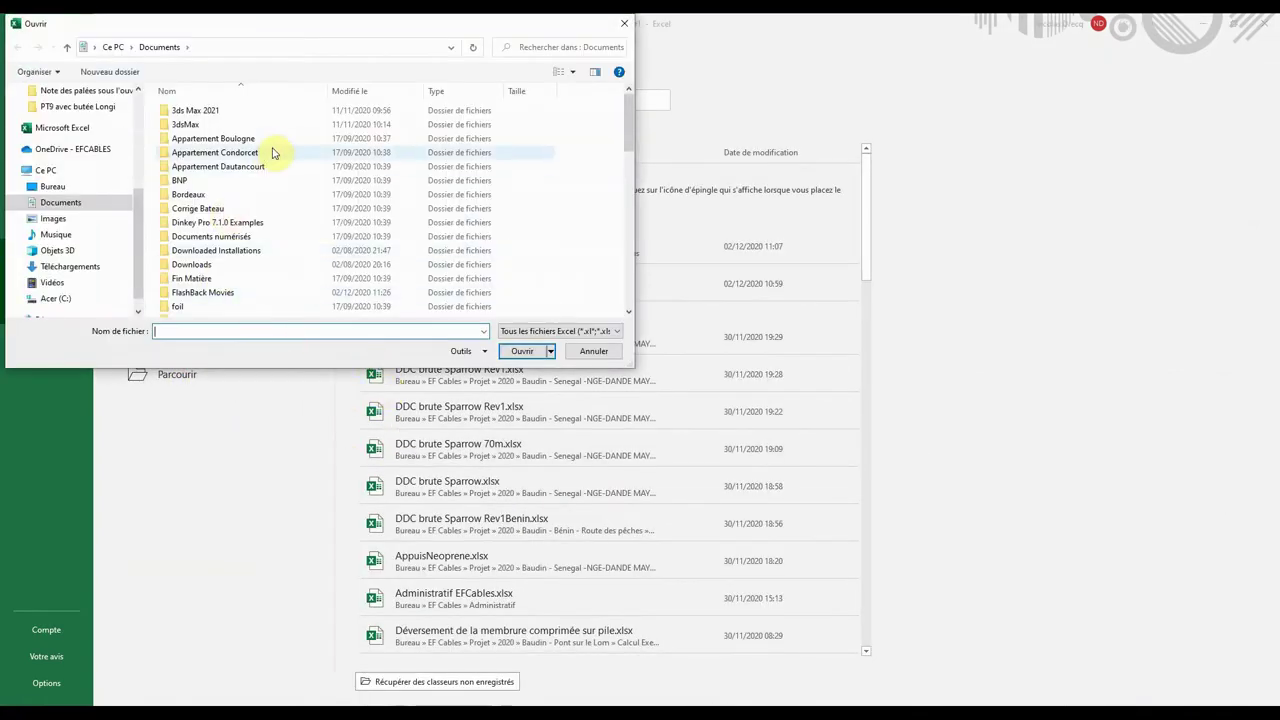
drag(410, 22, 542, 152)
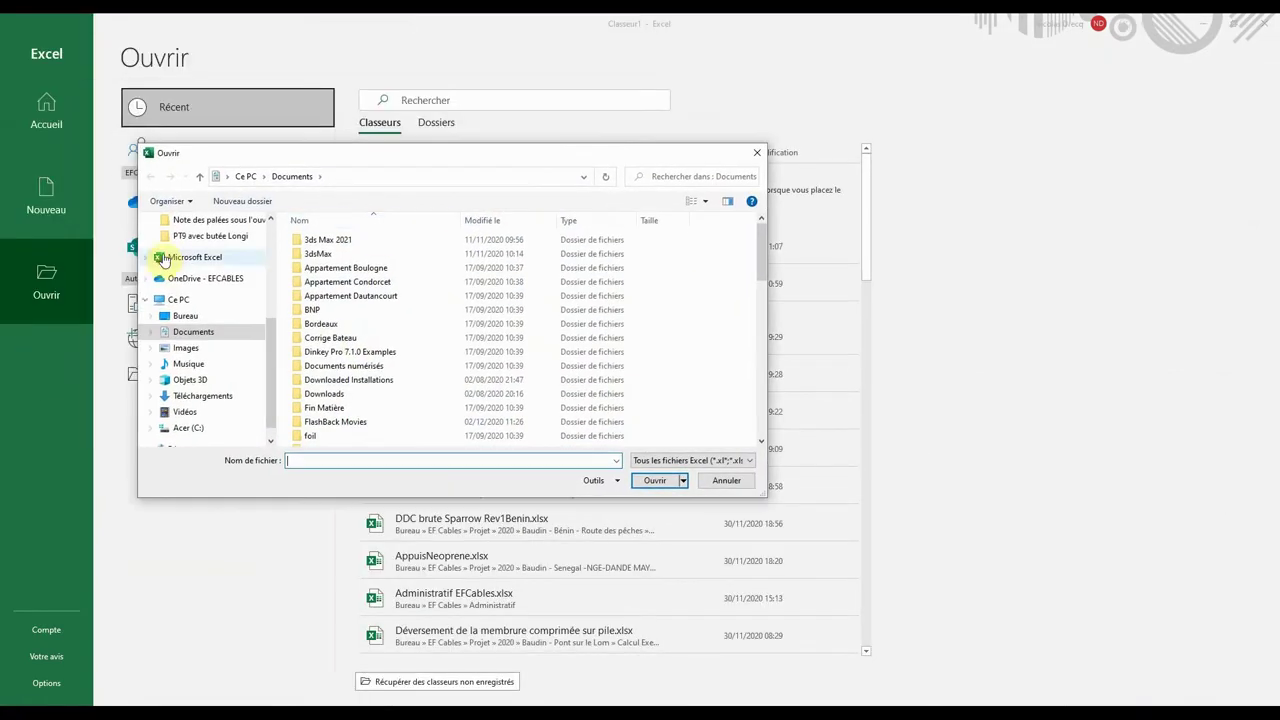
Step: Show all file types in the desktop's Midas folder and open Dessin3.txt
click(185, 318)
scroll(350, 330, down, 1)
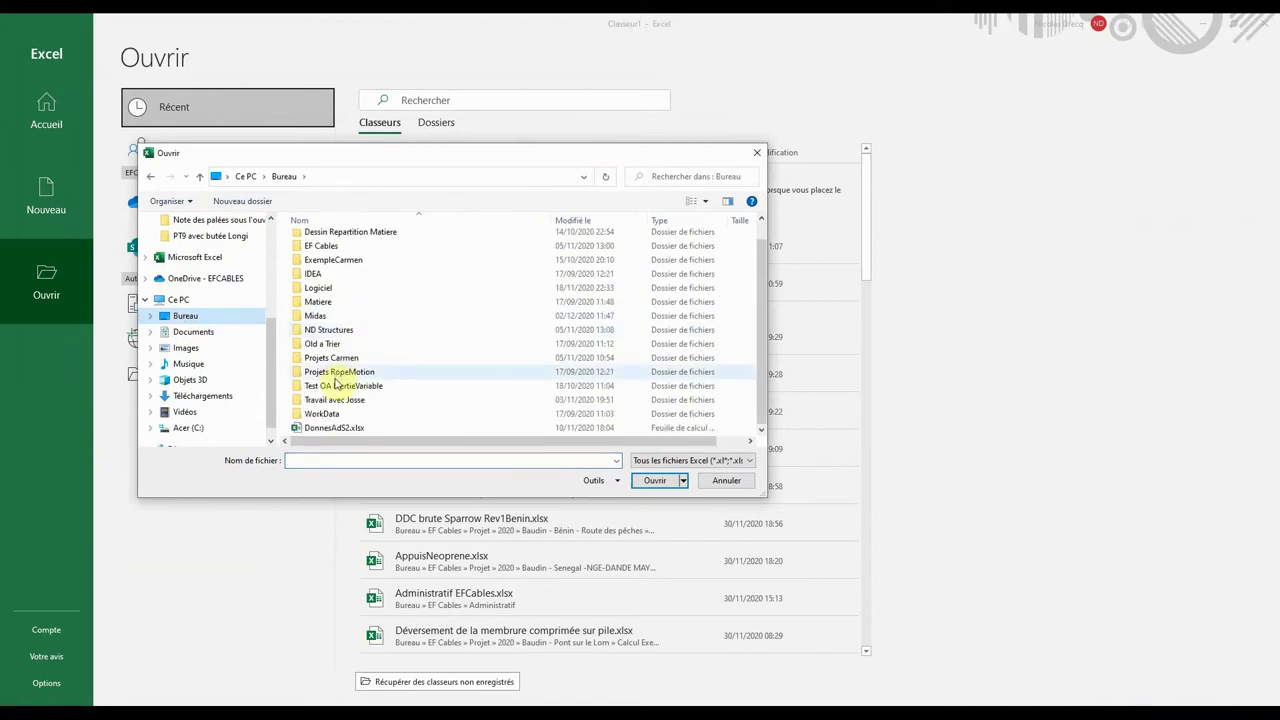
double_click(318, 316)
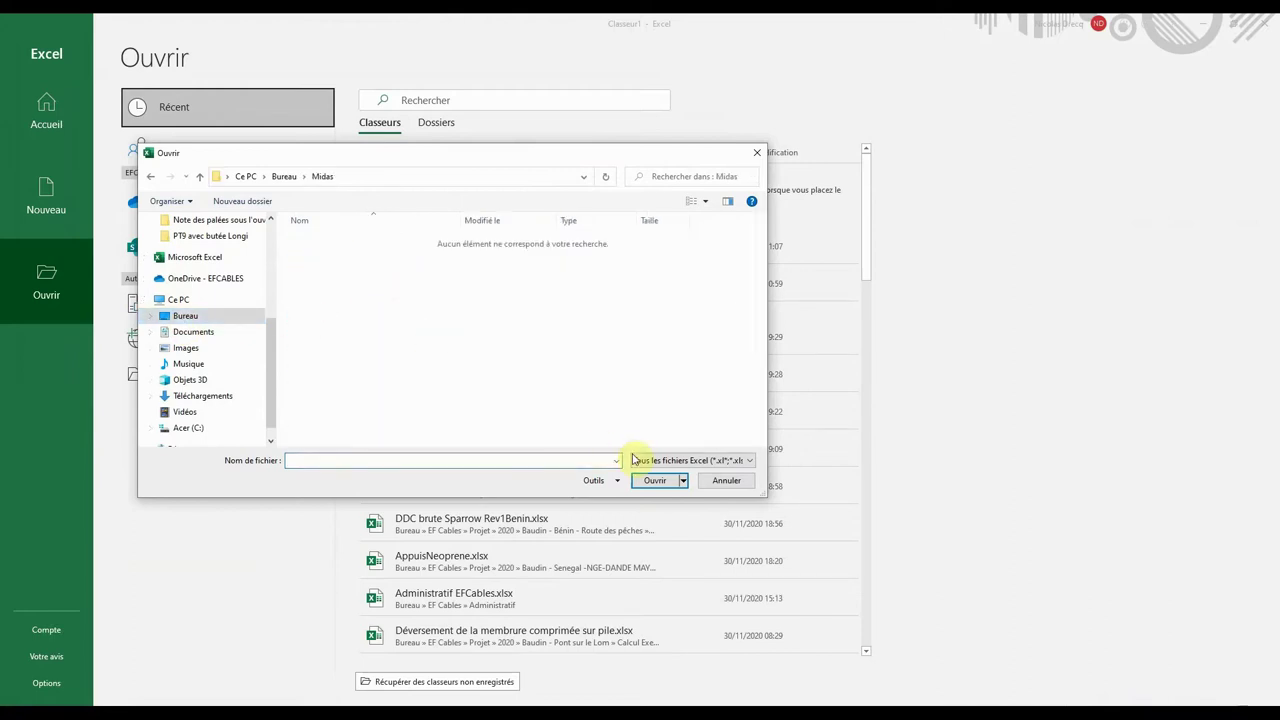
click(673, 462)
click(673, 467)
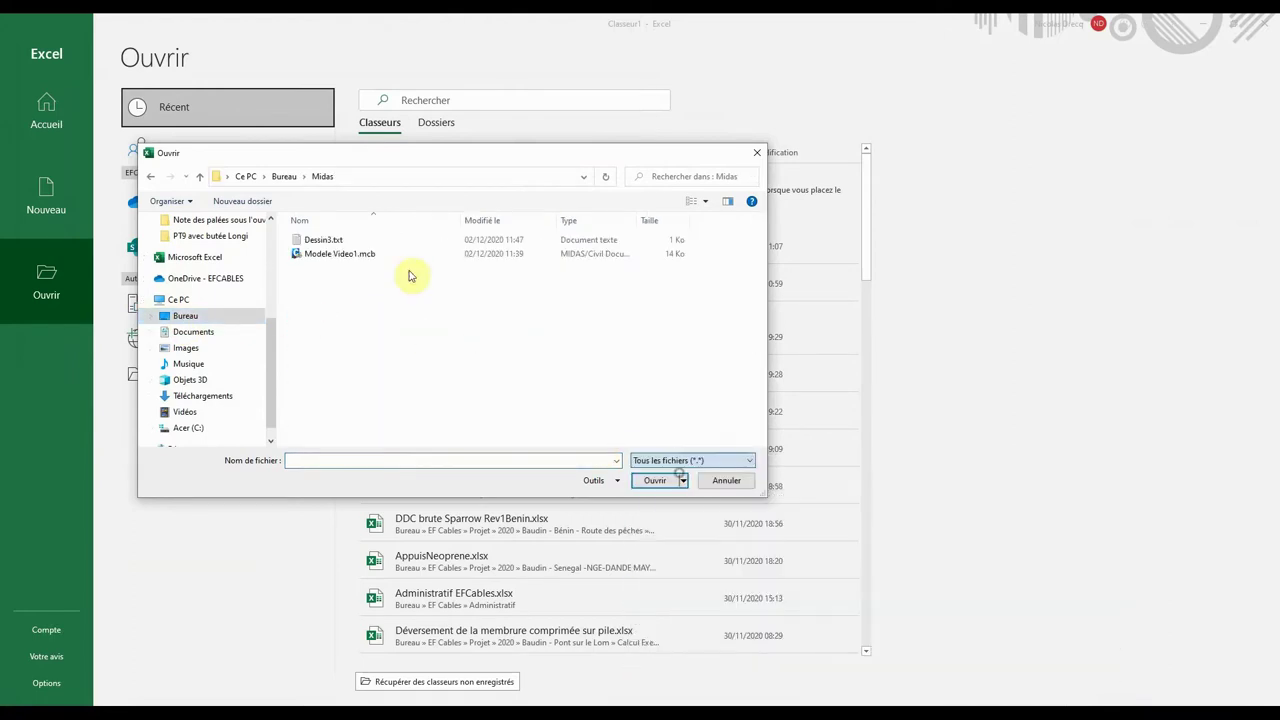
click(323, 240)
click(655, 481)
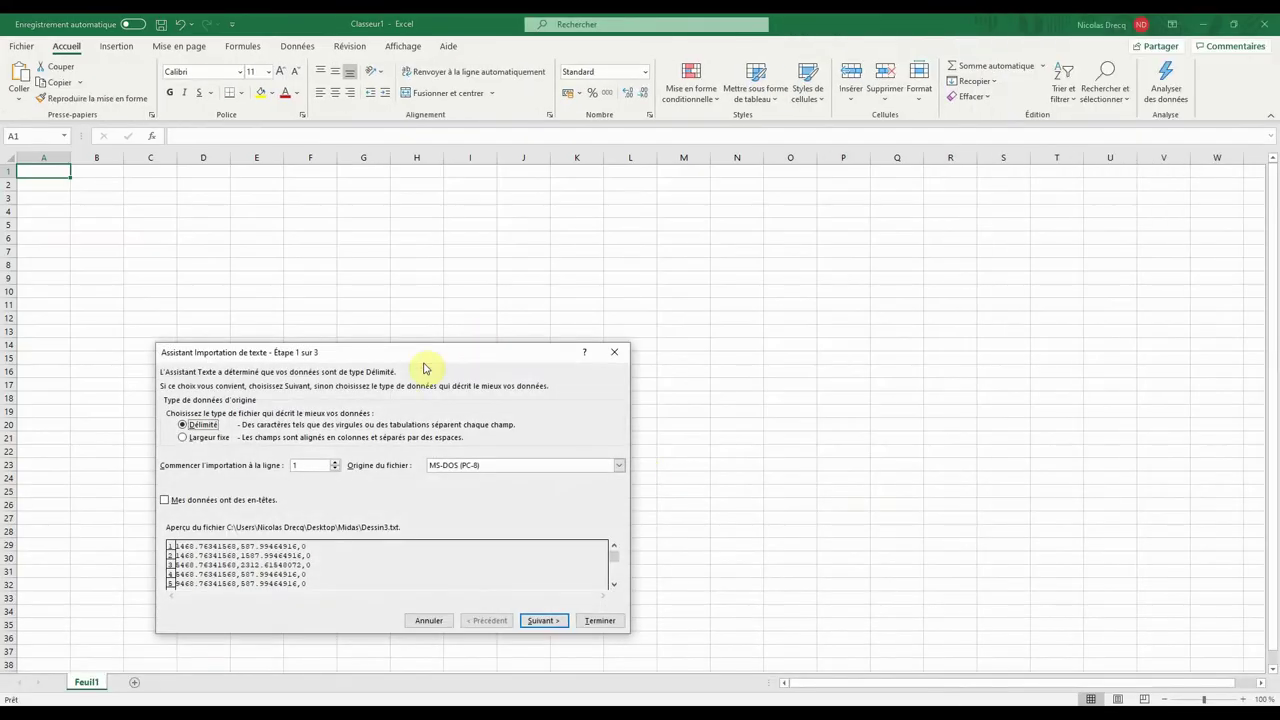
Step: Import the text file as delimited data with comma as separator and the Standard column format
click(543, 621)
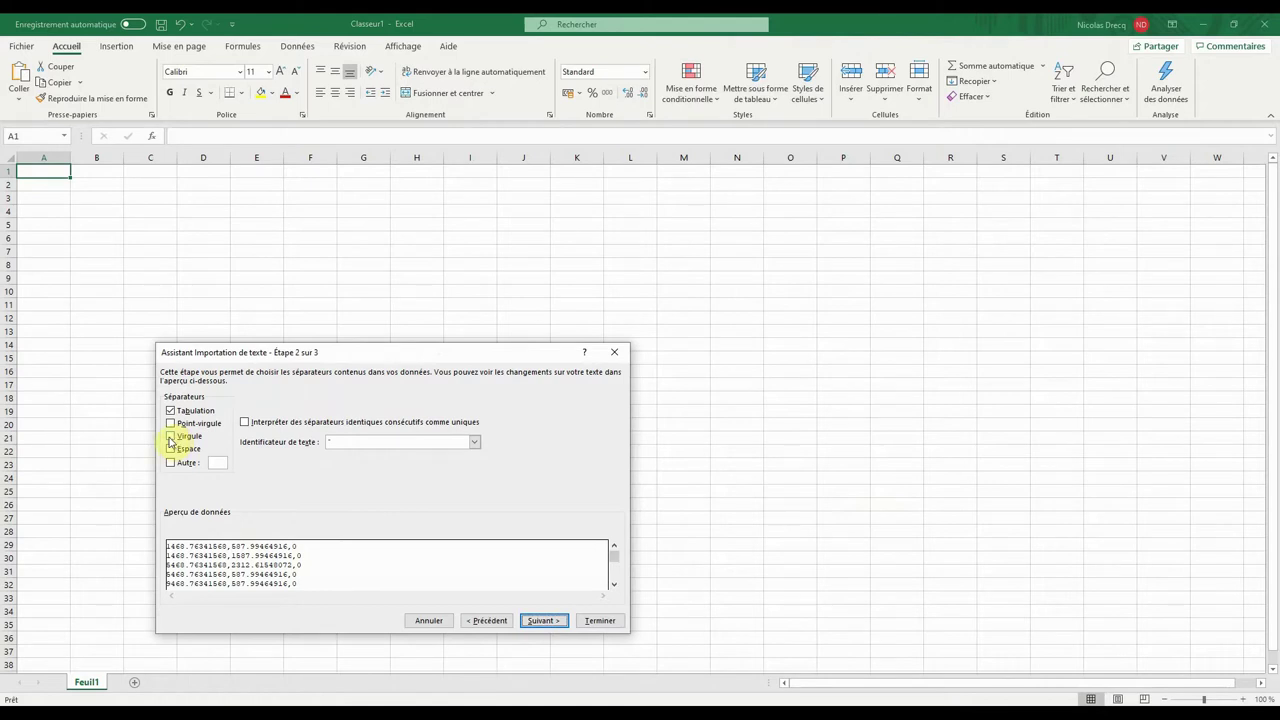
click(539, 622)
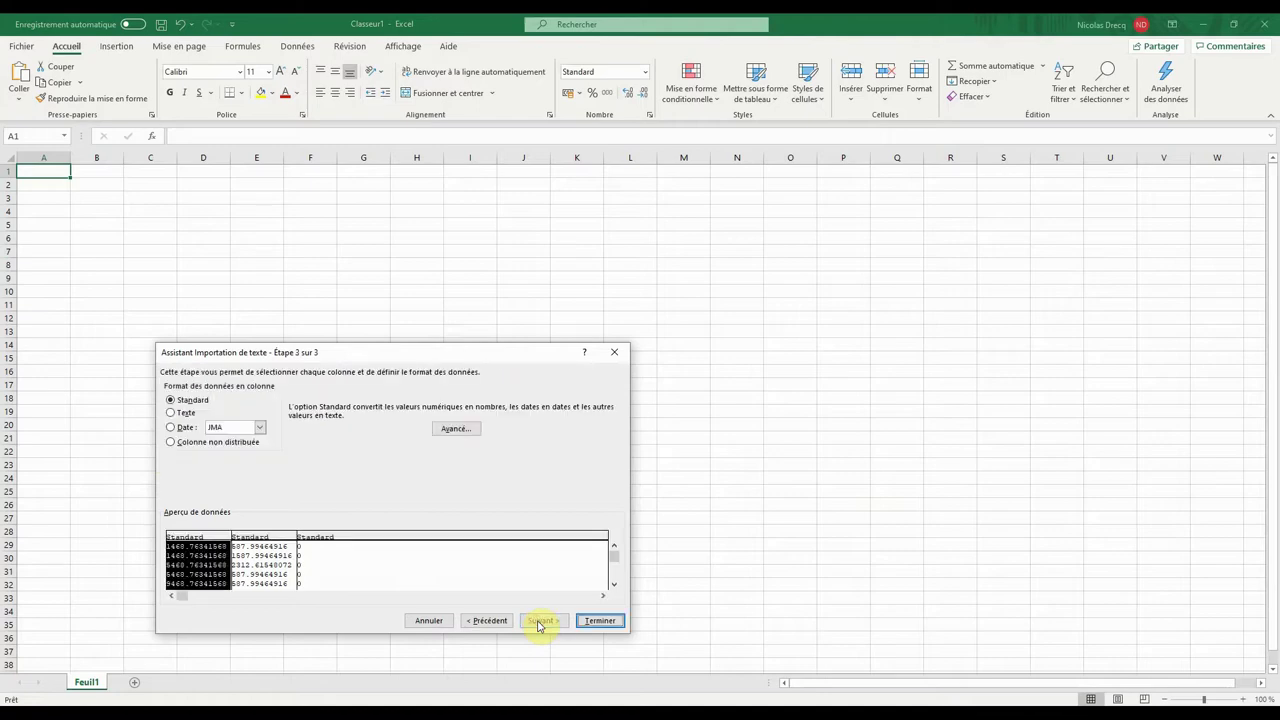
click(595, 621)
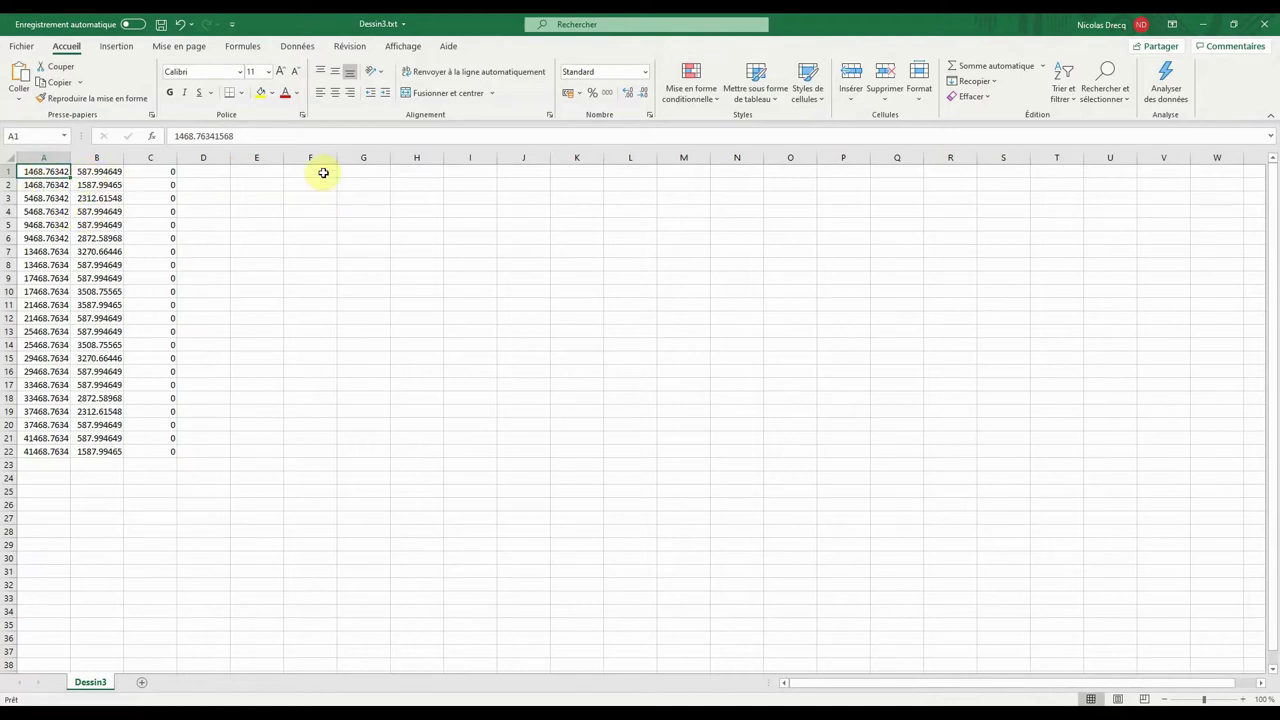
Step: Enter the formula =A1-$A$1 in cell F1 to shift the X coordinates to the origin
click(319, 171)
text(=)
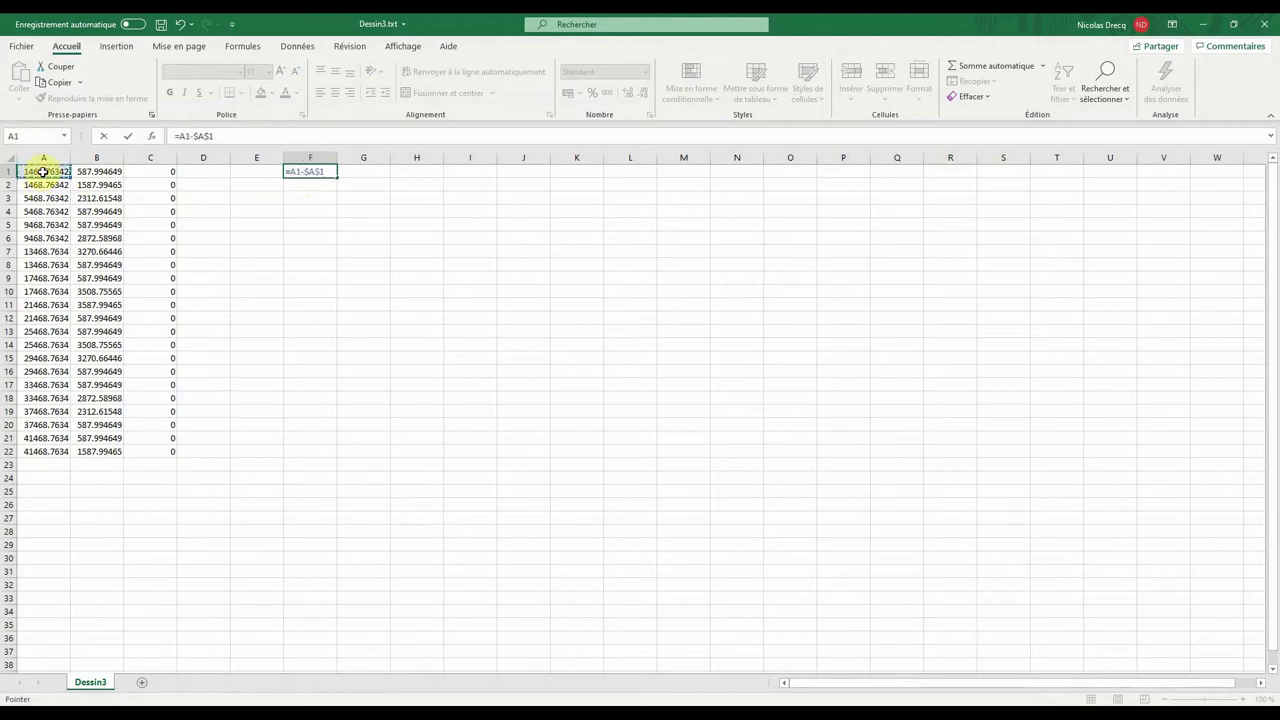
key(Return)
Step: Enter 2000 in cell G1 as the Y coordinate and the formula =B1-$B$1 in cell H1
click(356, 176)
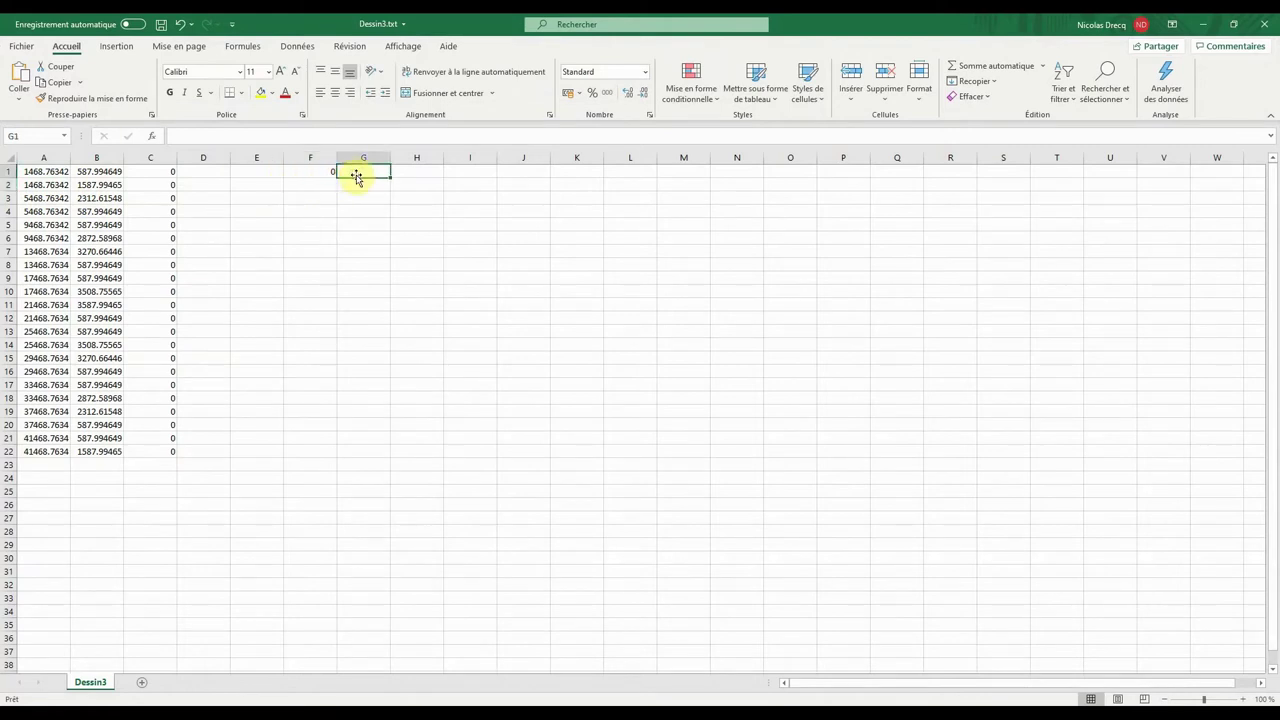
text(2000)
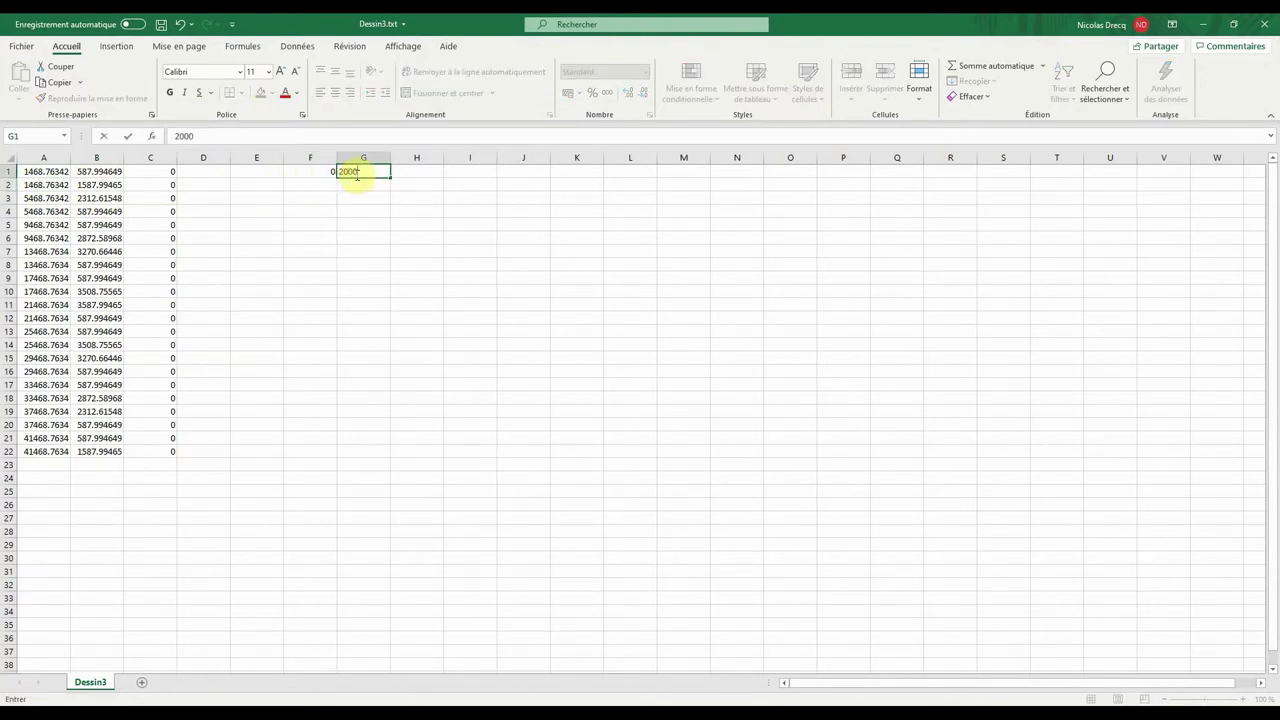
key(Tab)
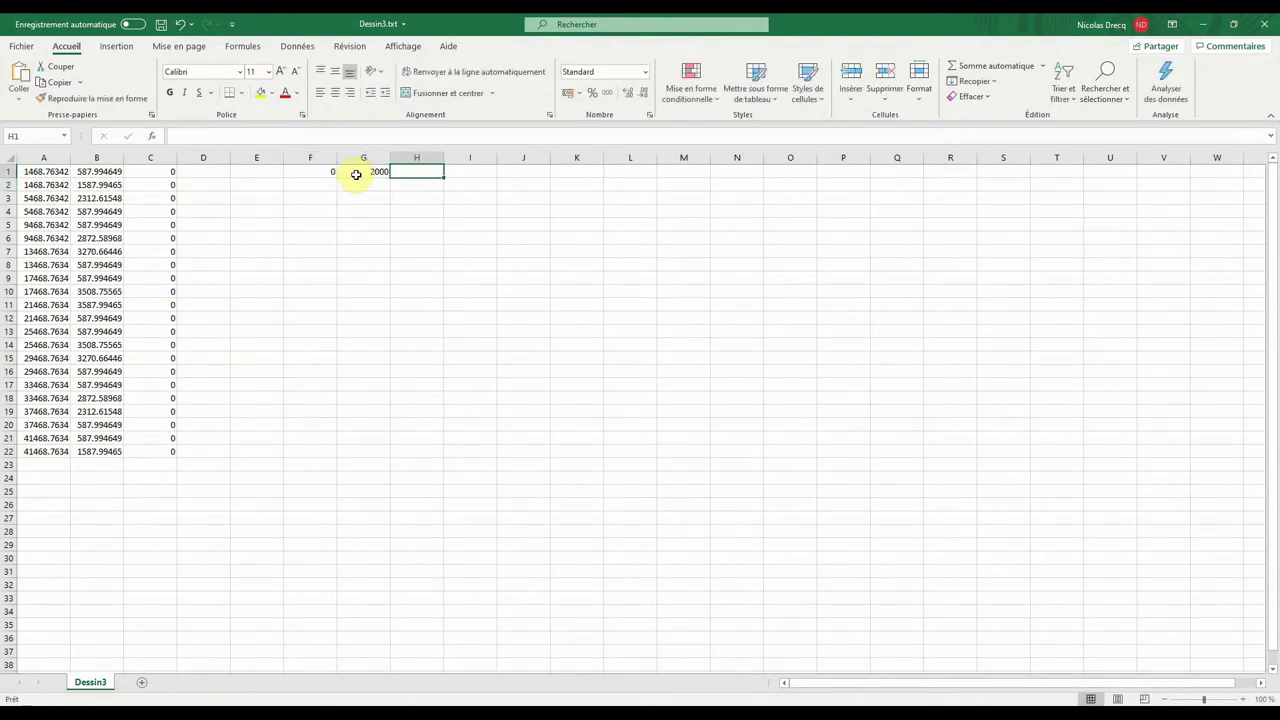
text(=)
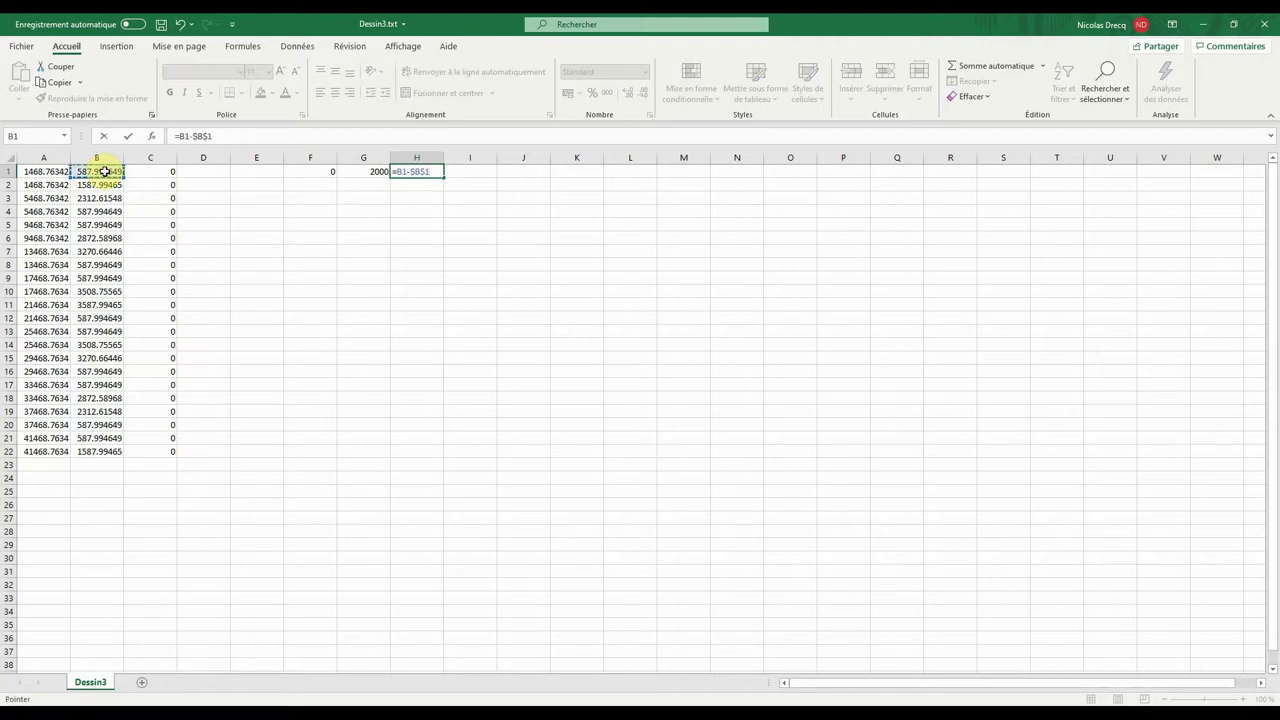
key(Return)
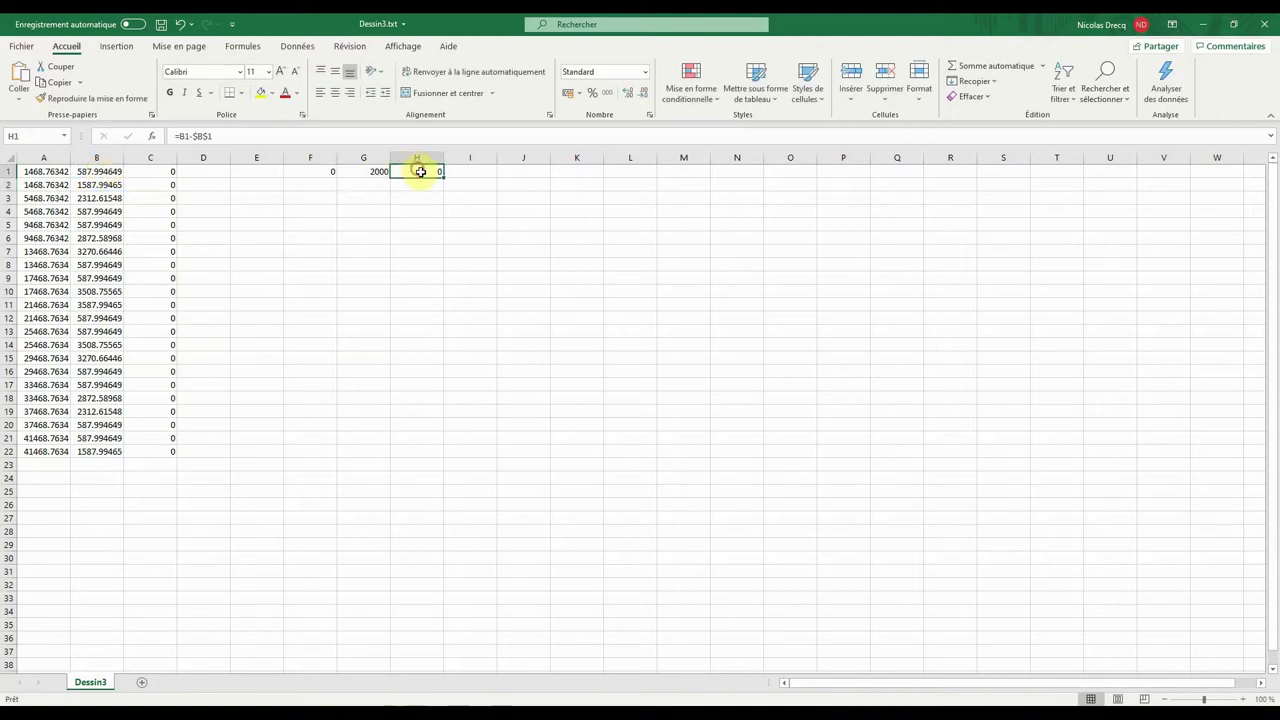
Step: Fill F1:H1 down to row 22 and copy the coordinate block
drag(329, 171, 415, 455)
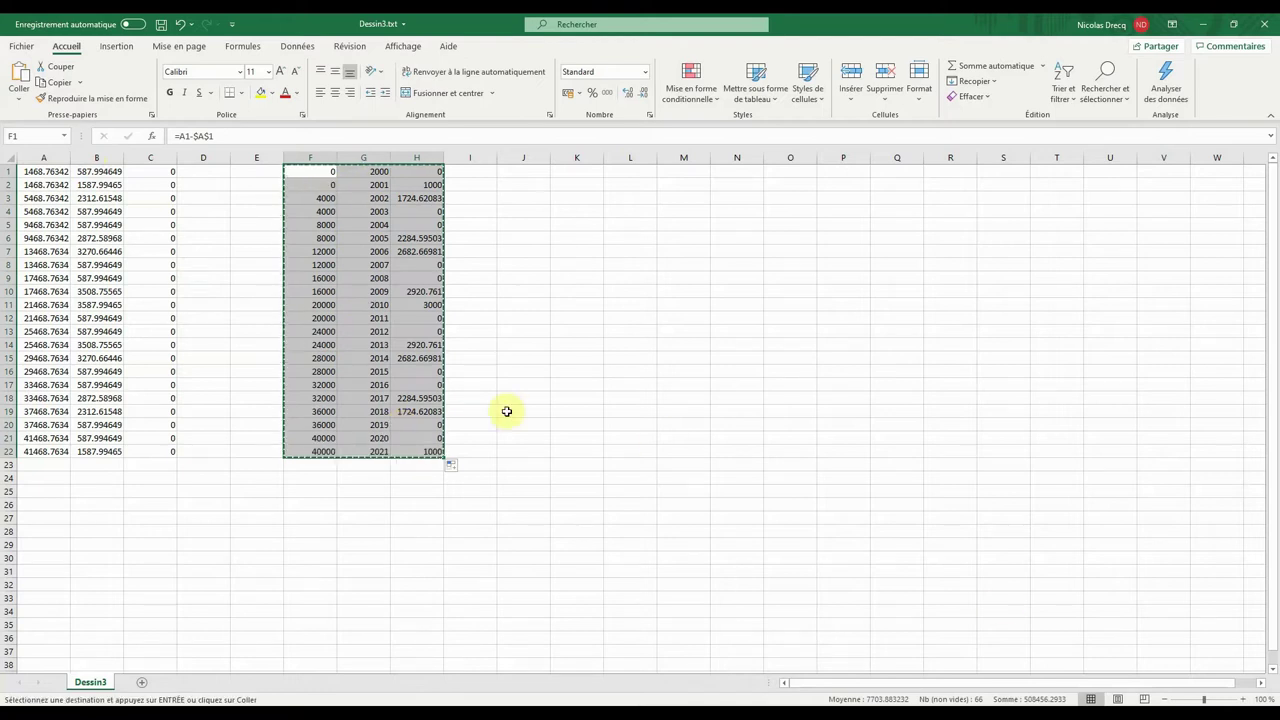
key(ctrl+c)
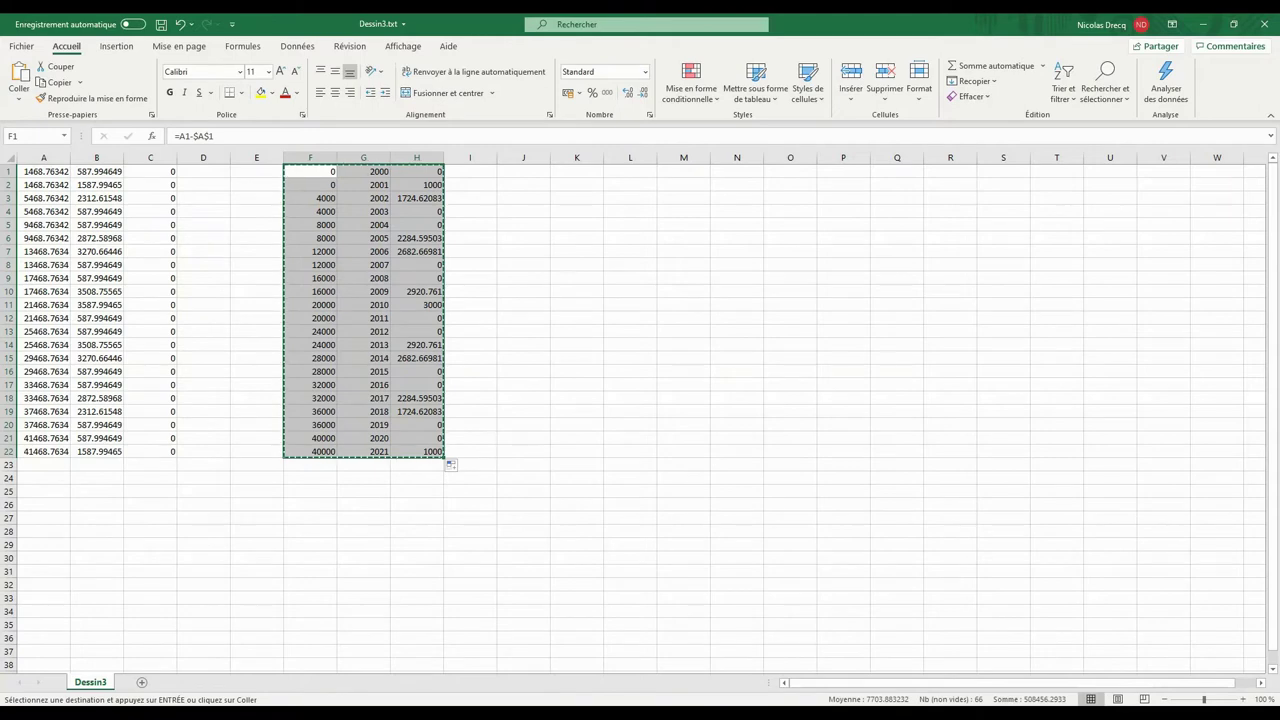
Step: Switch to MIDAS Civil, open the nodes table and set the length unit to mm
key(alt+Tab)
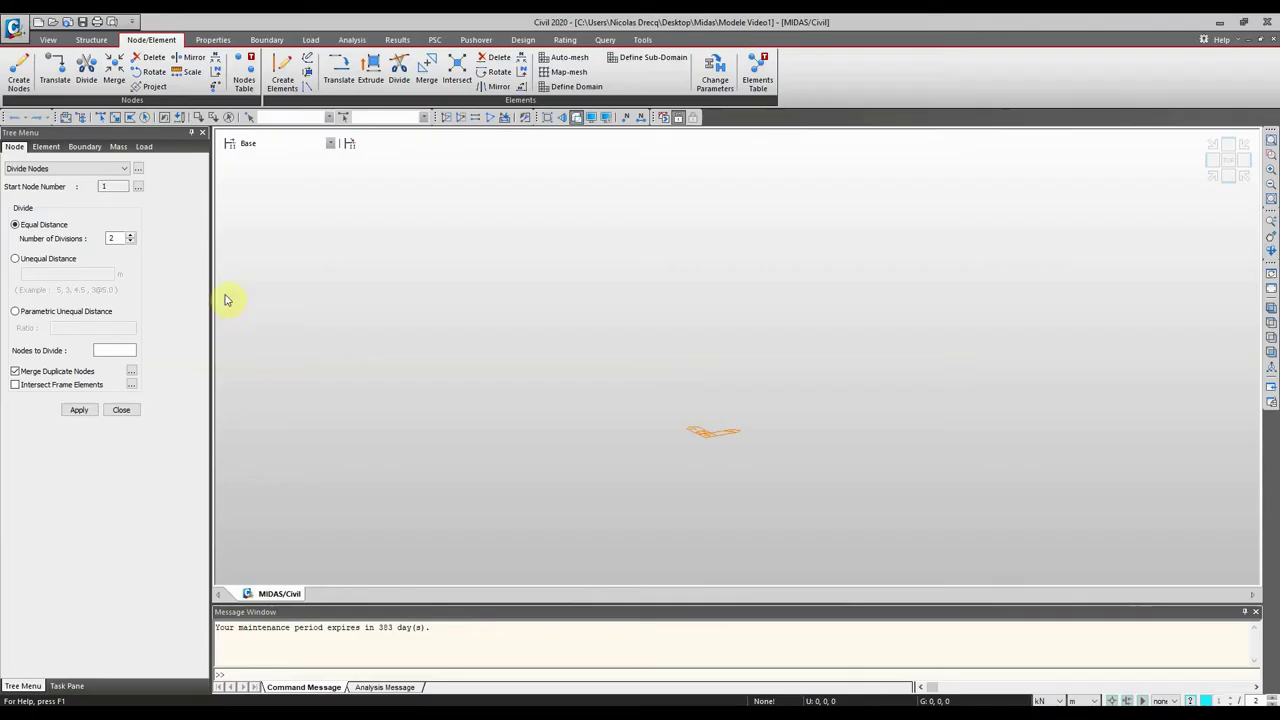
click(243, 66)
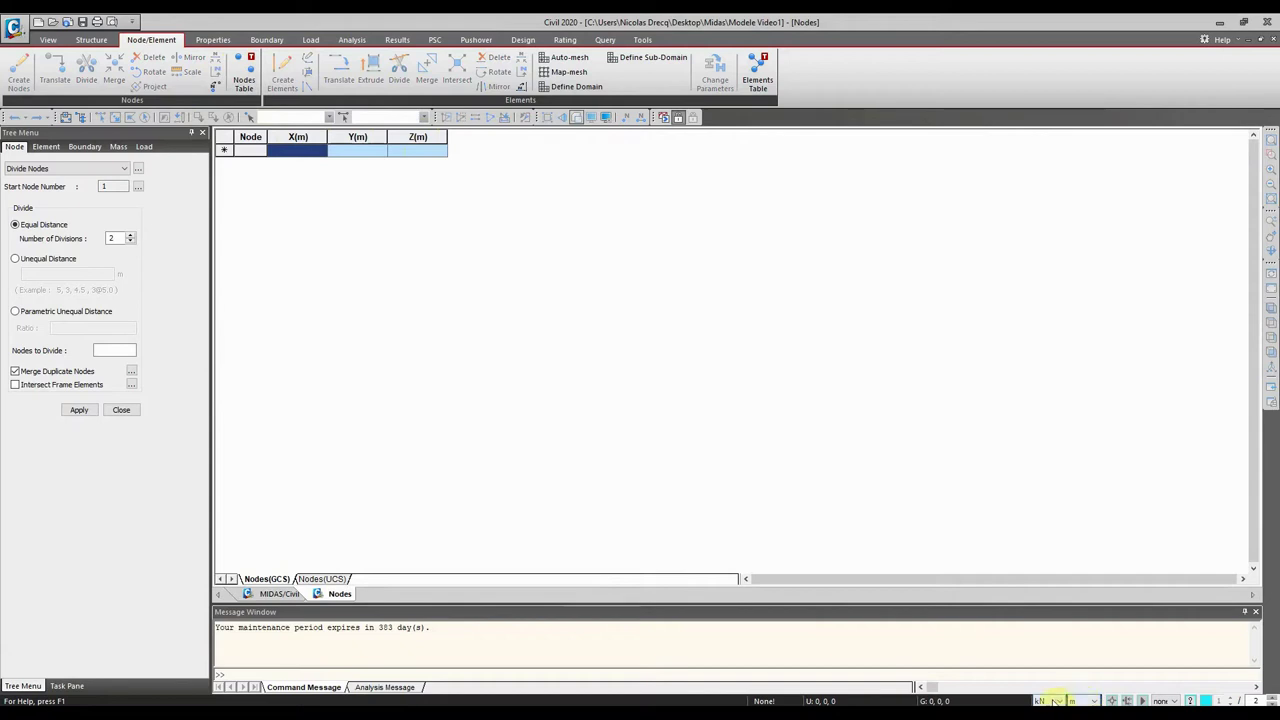
click(1052, 701)
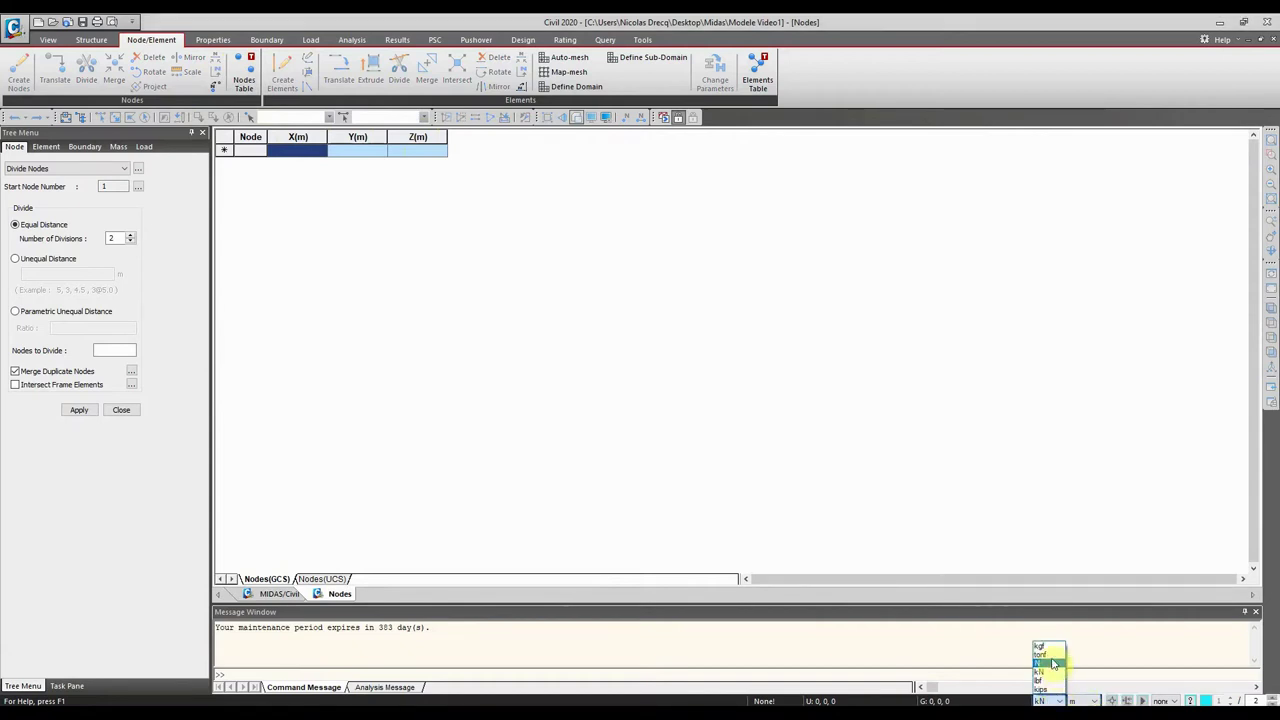
click(1083, 701)
click(1084, 701)
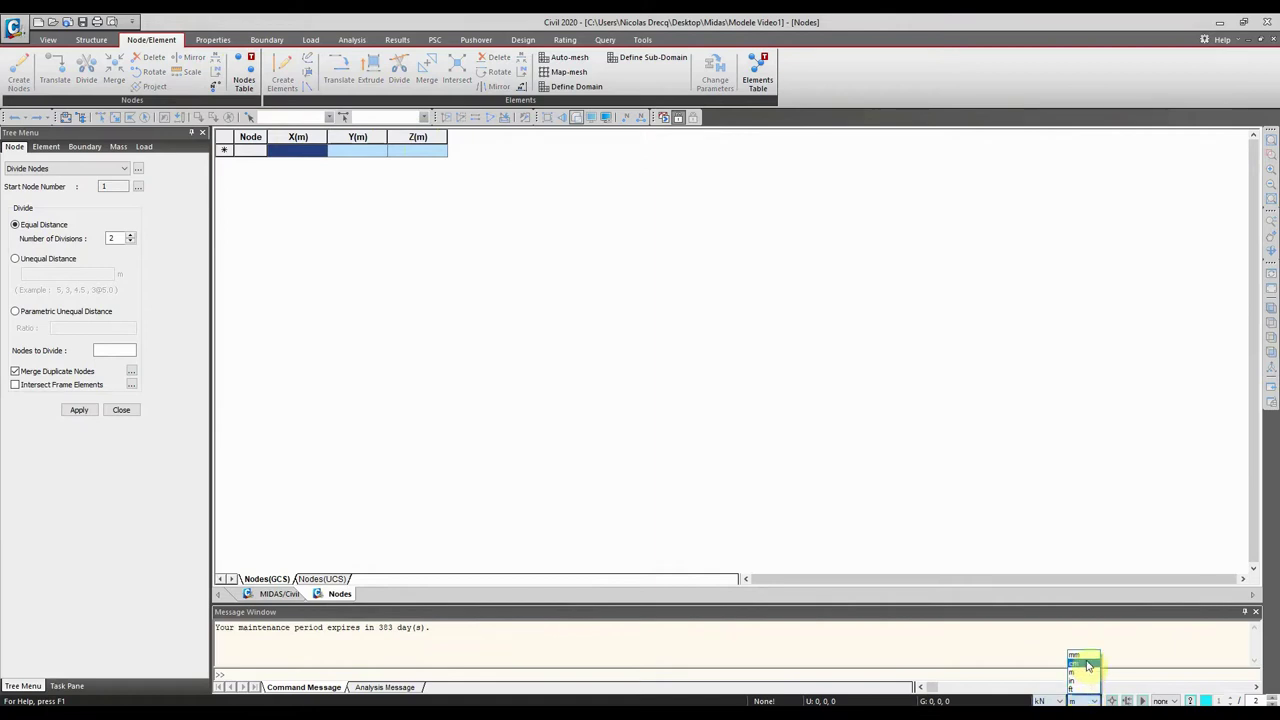
click(1086, 655)
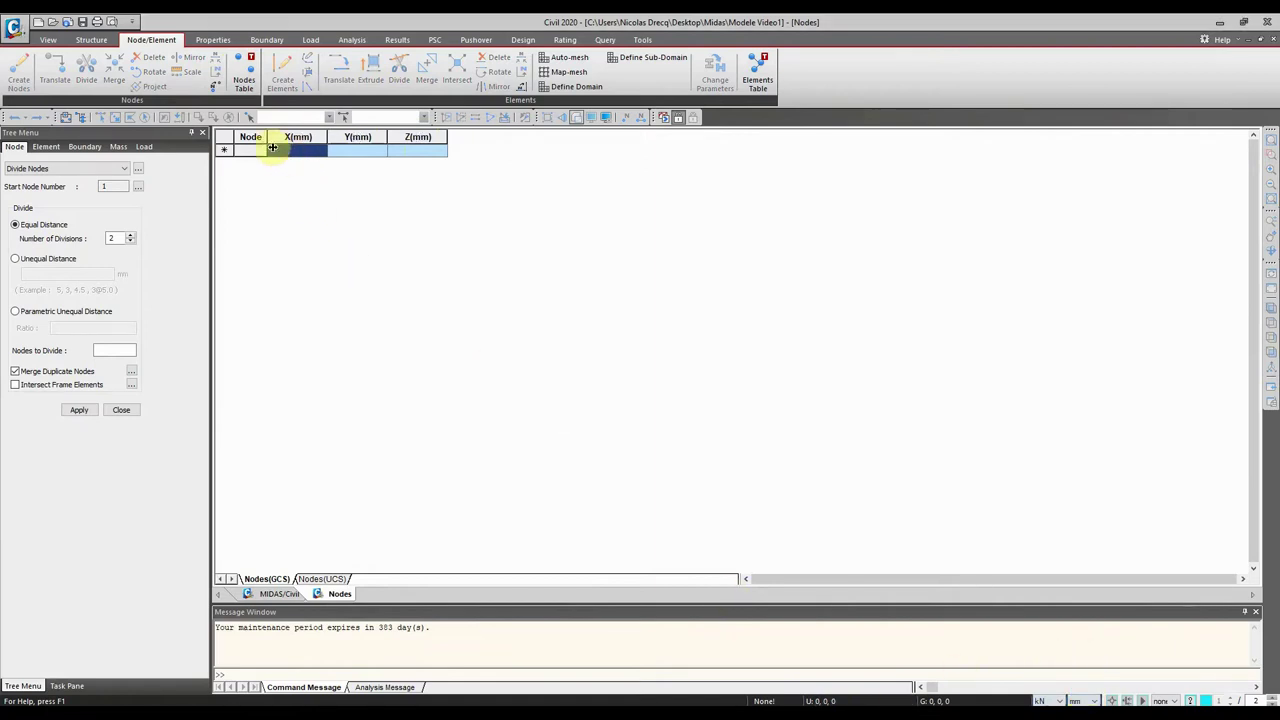
Step: Paste the copied coordinates into the nodes table and select the first node's Y value
key(ctrl+v)
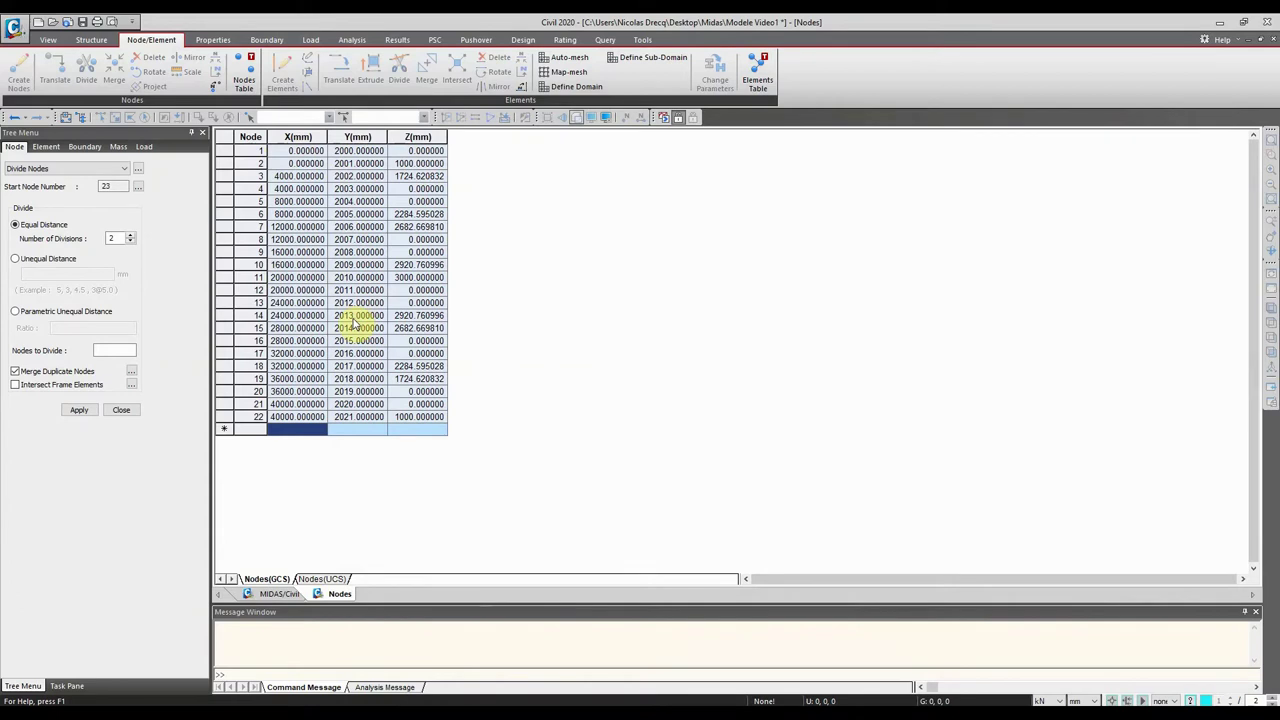
click(358, 150)
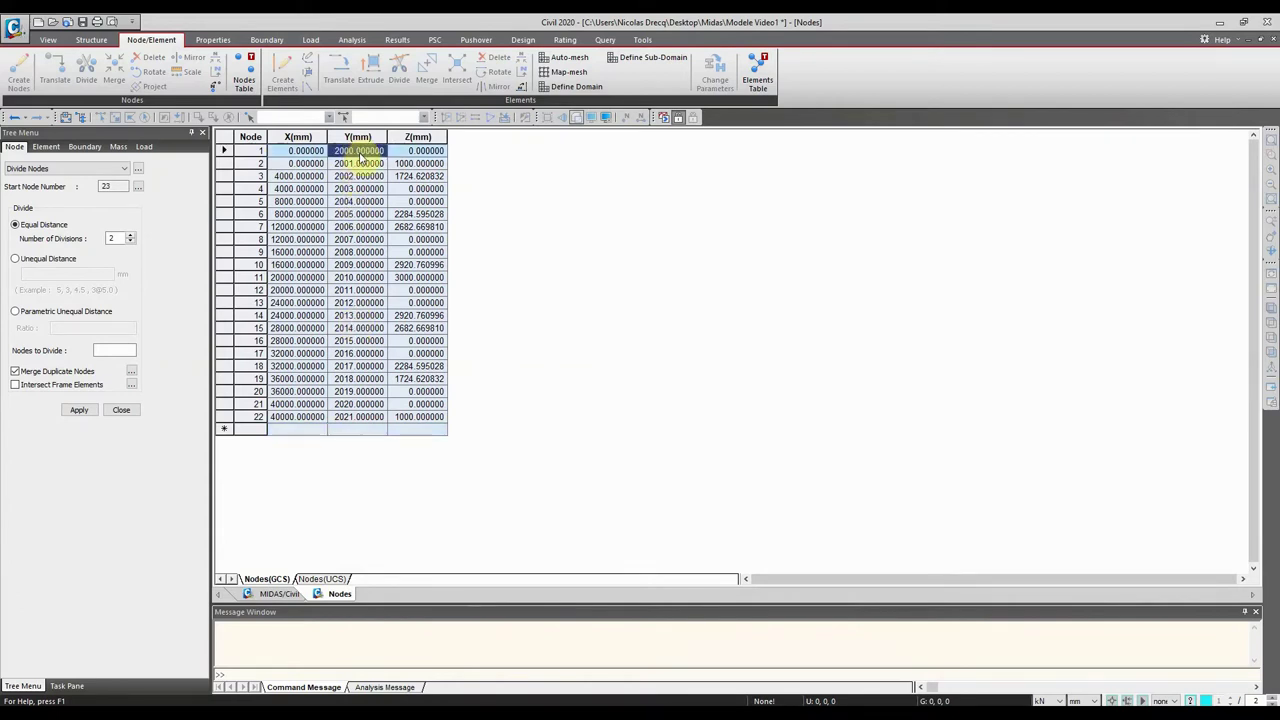
Step: Copy the first node's Y value of 2000 mm into the Y coordinates of nodes 2 to 22
key(ctrl+c)
key(Down)
key(ctrl+v)
key(Down)
key(ctrl+v)
key(Down)
key(ctrl+v)
key(Down)
key(ctrl+v)
key(Down)
key(ctrl+v)
key(Down)
key(ctrl+v)
key(Down)
key(ctrl+v)
key(Down)
key(ctrl+v)
key(Down)
key(ctrl+v)
key(Down)
key(ctrl+v)
key(Down)
key(ctrl+v)
key(Down)
key(ctrl+v)
key(Down)
key(ctrl+v)
key(Down)
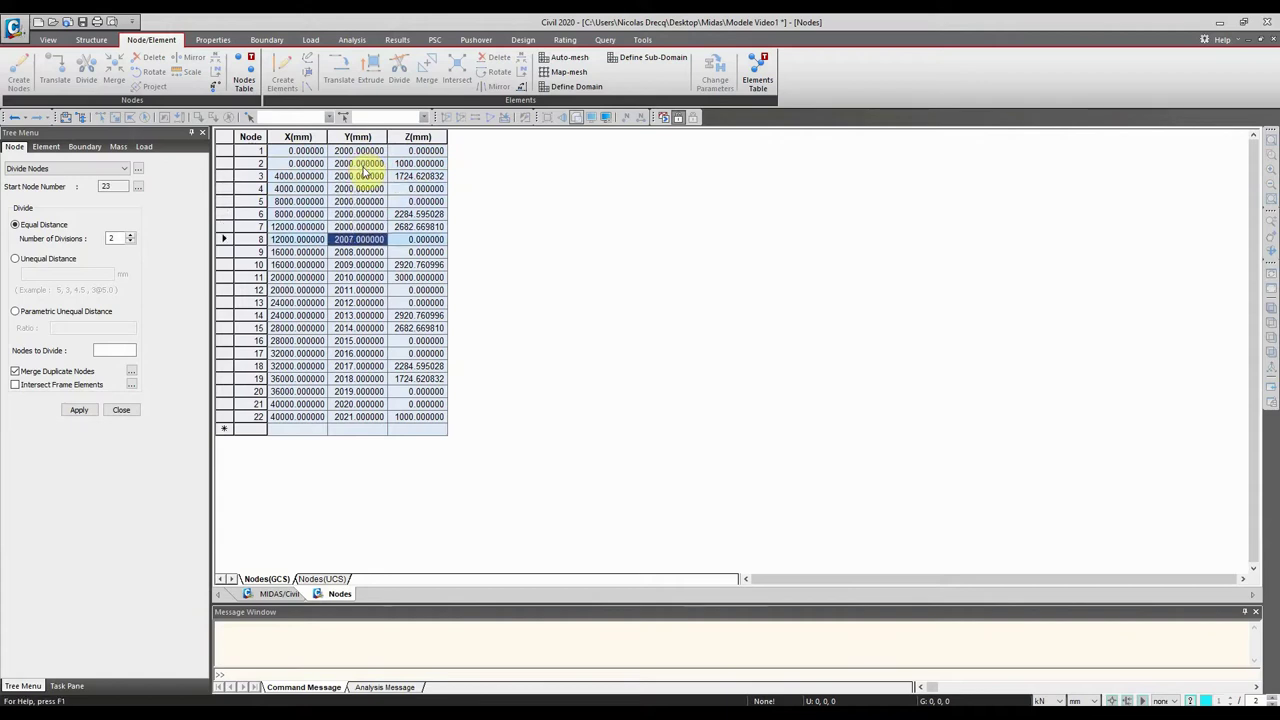
key(ctrl+v)
key(Down)
key(ctrl+v)
key(Down)
key(ctrl+v)
key(Down)
key(ctrl+v)
key(Down)
key(ctrl+v)
key(Down)
key(ctrl+v)
key(Down)
key(ctrl+v)
key(Down)
key(ctrl+v)
key(Down)
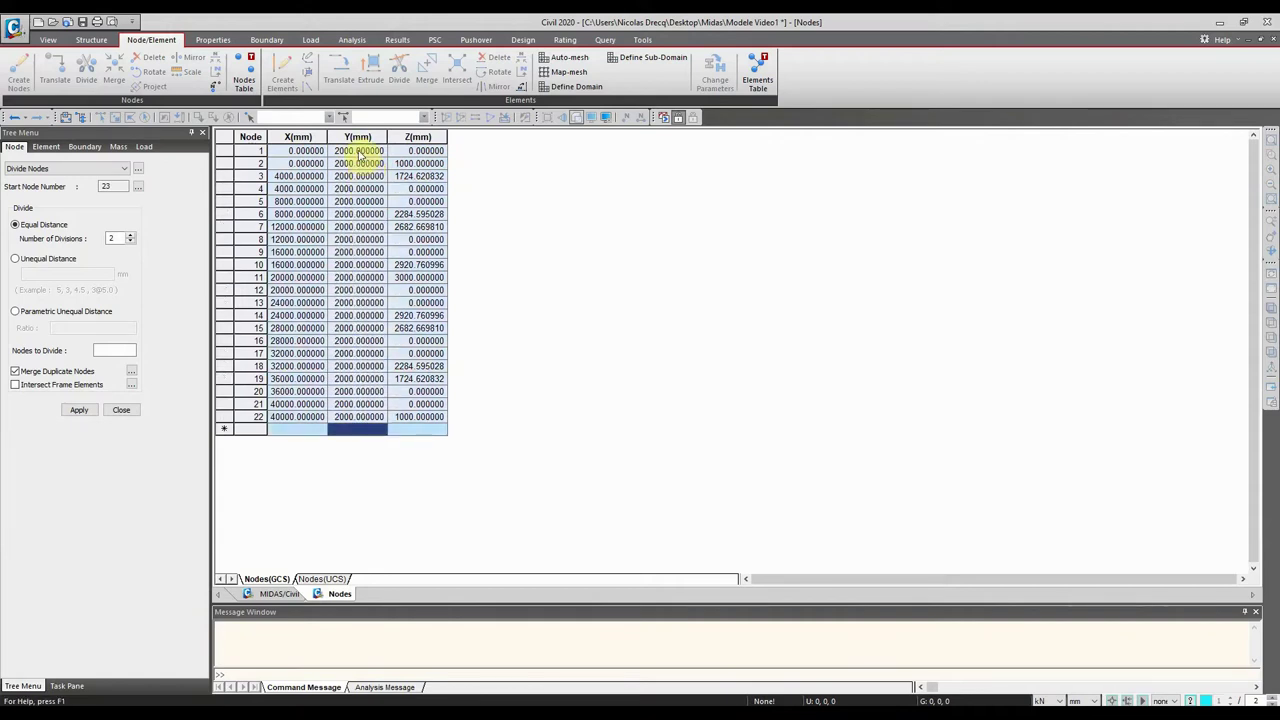
Step: Check the Y values of the nodes and the complete X, Y and Z coordinate block in the nodes table
click(360, 151)
click(358, 163)
click(358, 176)
click(343, 240)
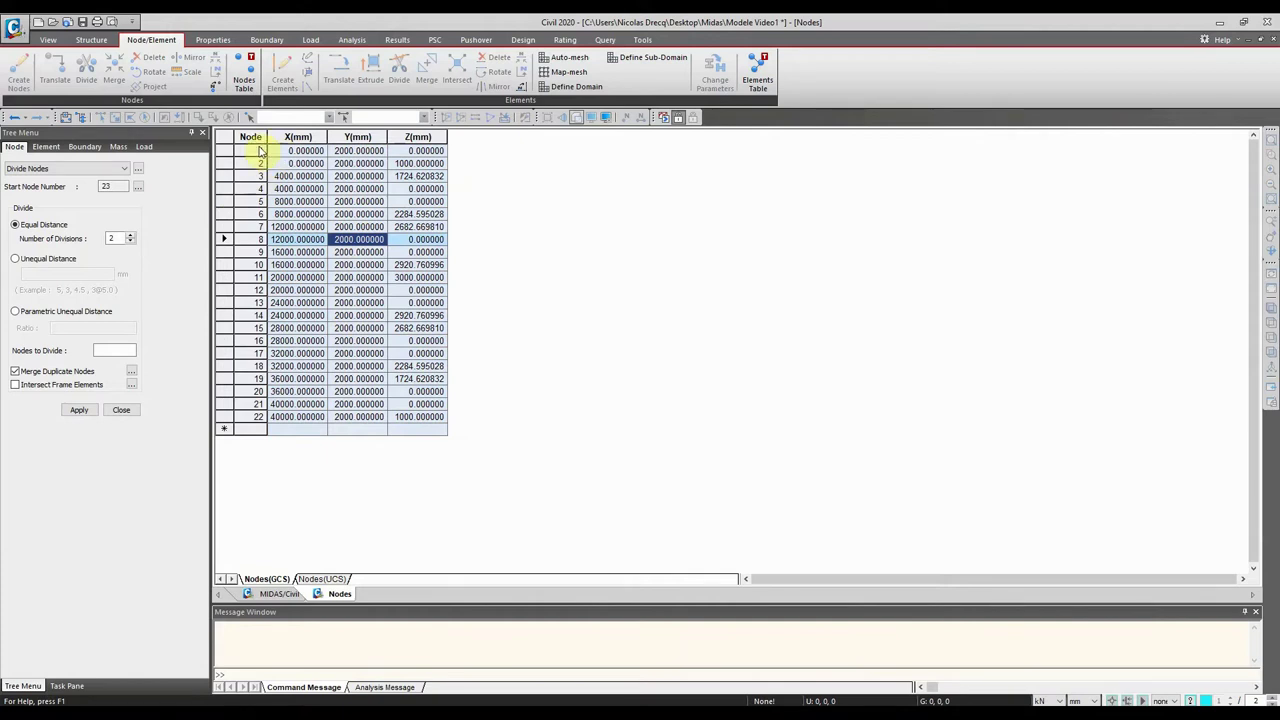
drag(276, 152, 420, 416)
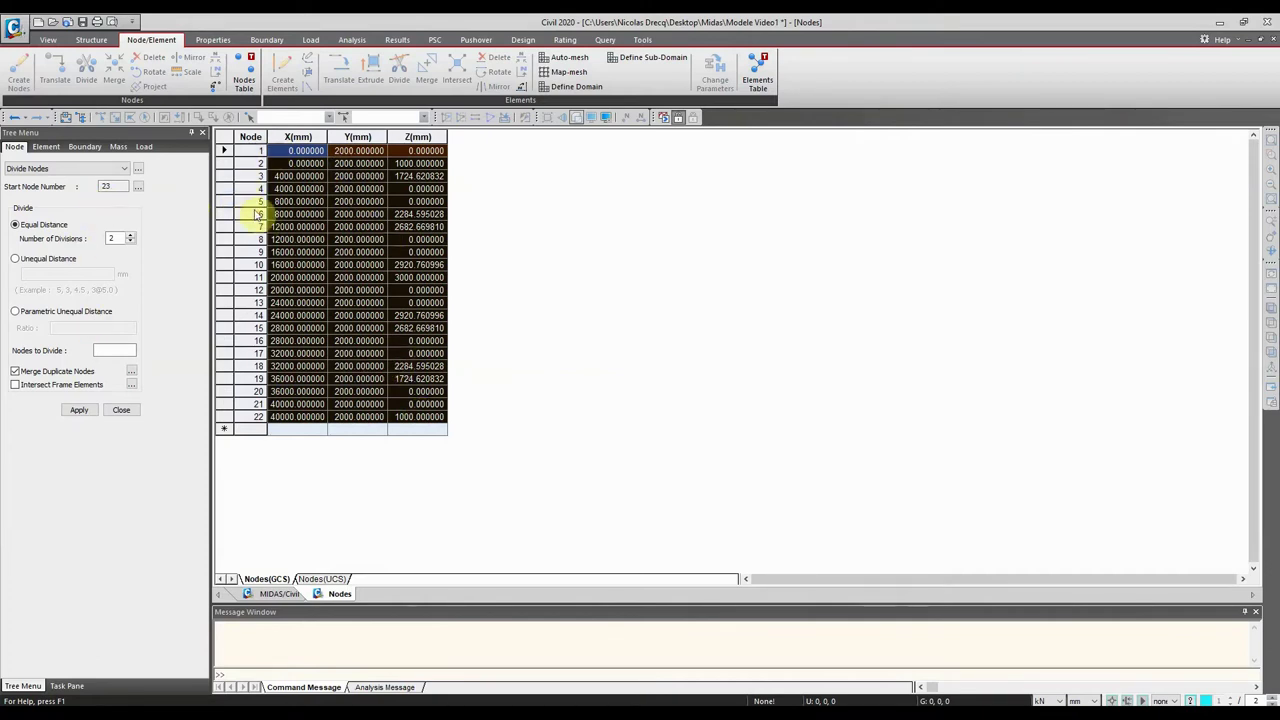
click(280, 189)
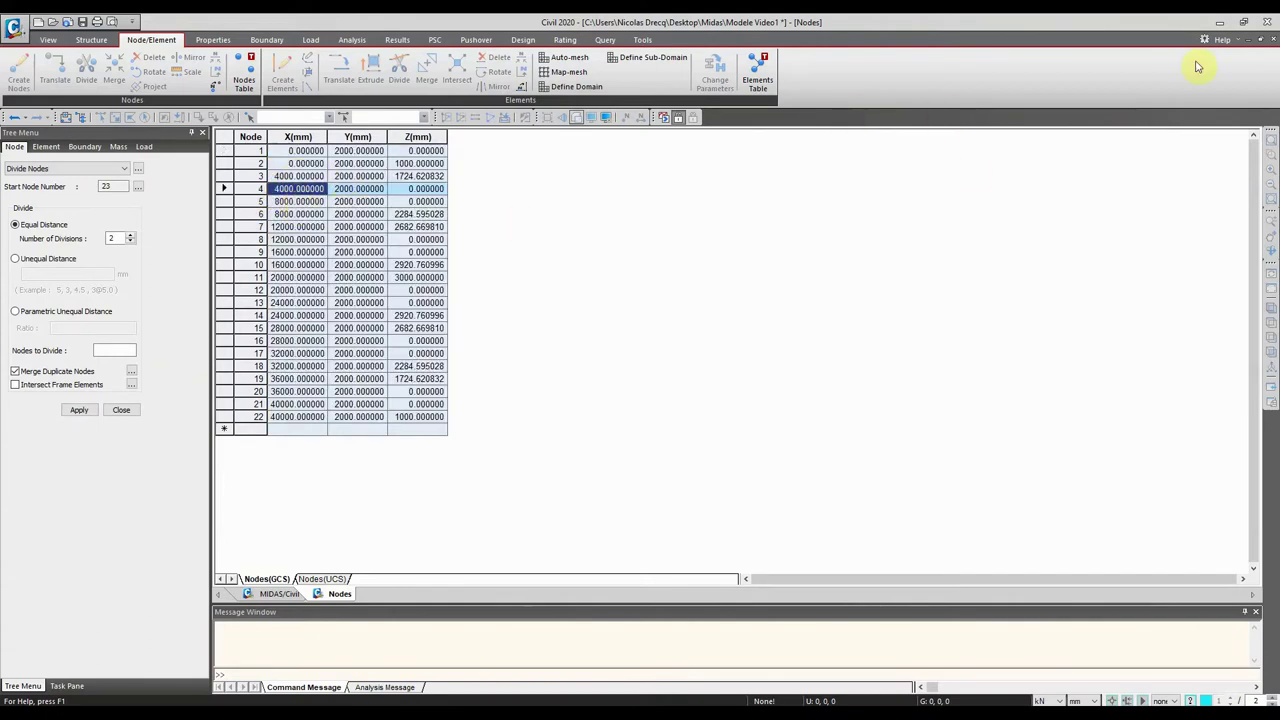
Step: Close the nodes table and inspect the bridge's nodes in the model view from an oblique angle
click(1260, 39)
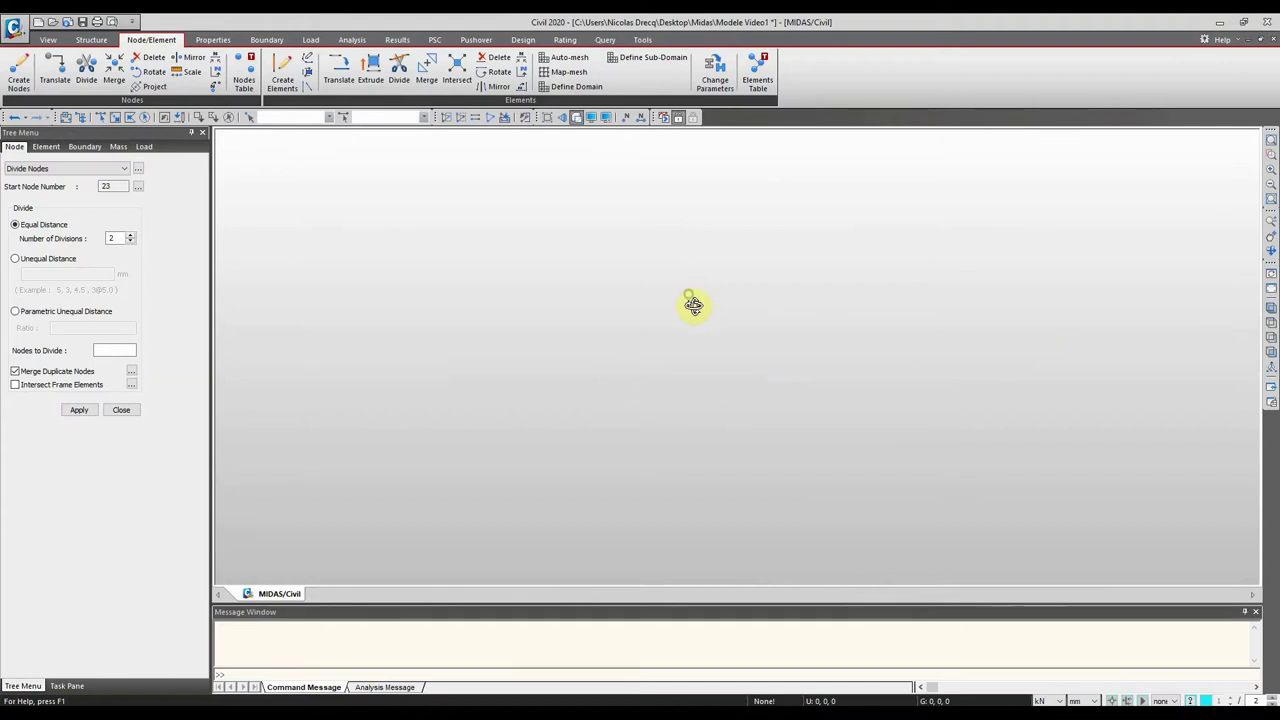
drag(690, 307, 866, 286)
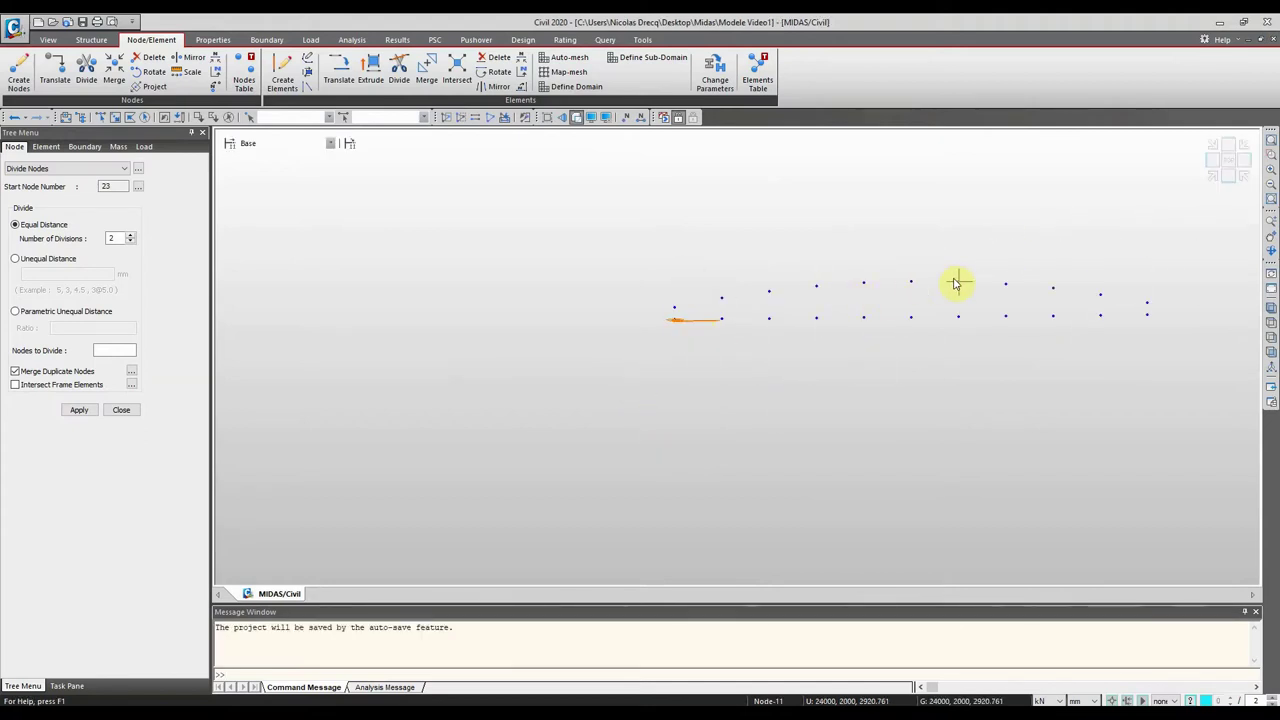
drag(866, 286, 870, 306)
middle_drag(870, 306, 571, 323)
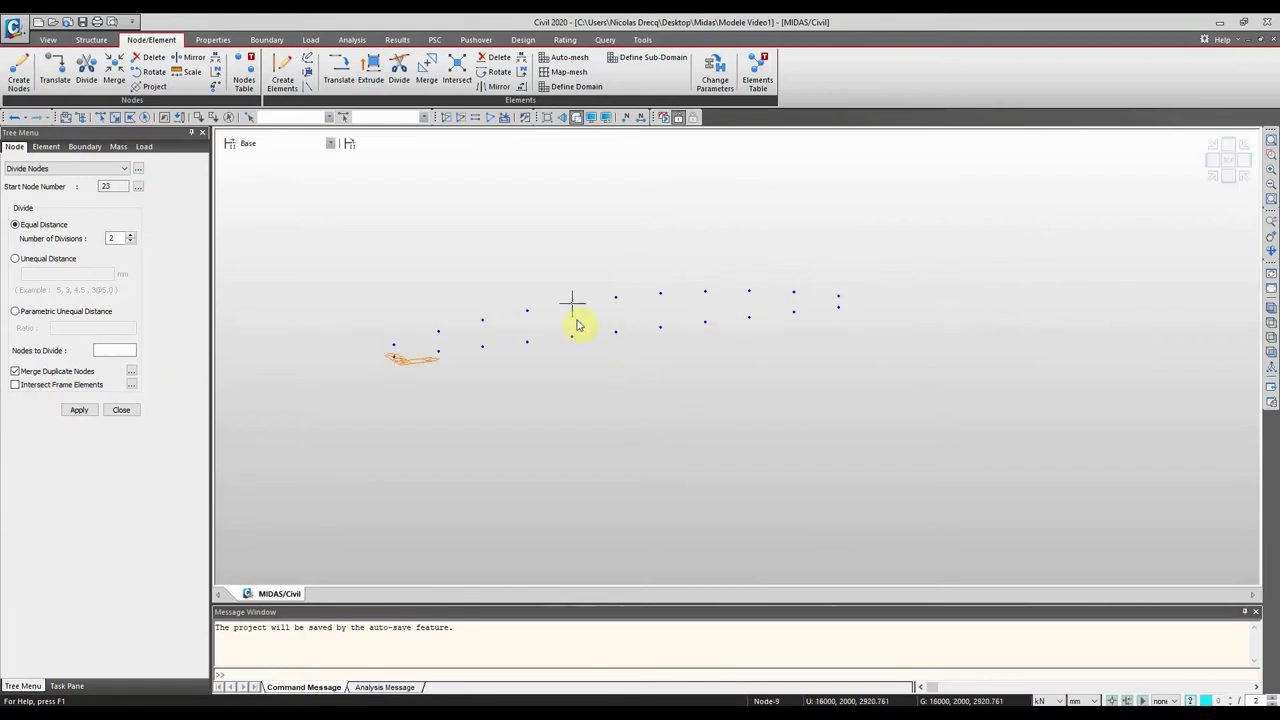
ctrl+middle_drag(399, 321, 417, 334)
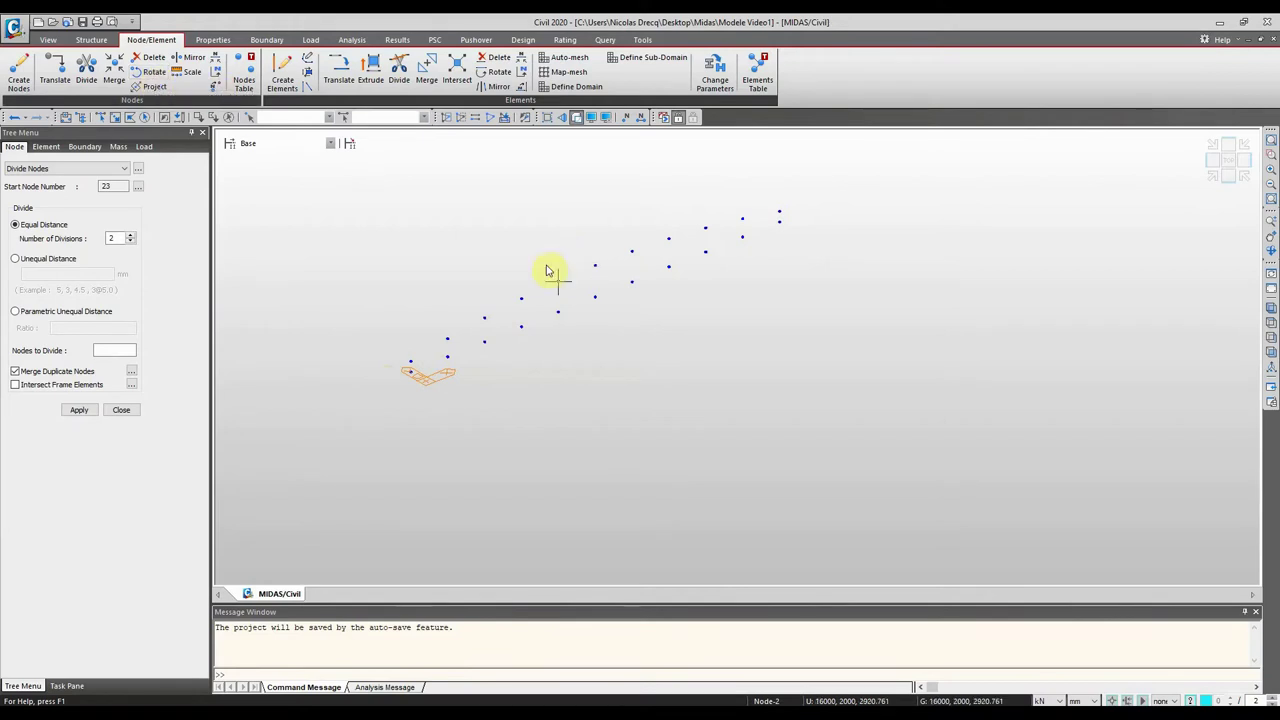
Step: Add the steel material S355 from the EN05(S) standard to the material properties
click(208, 42)
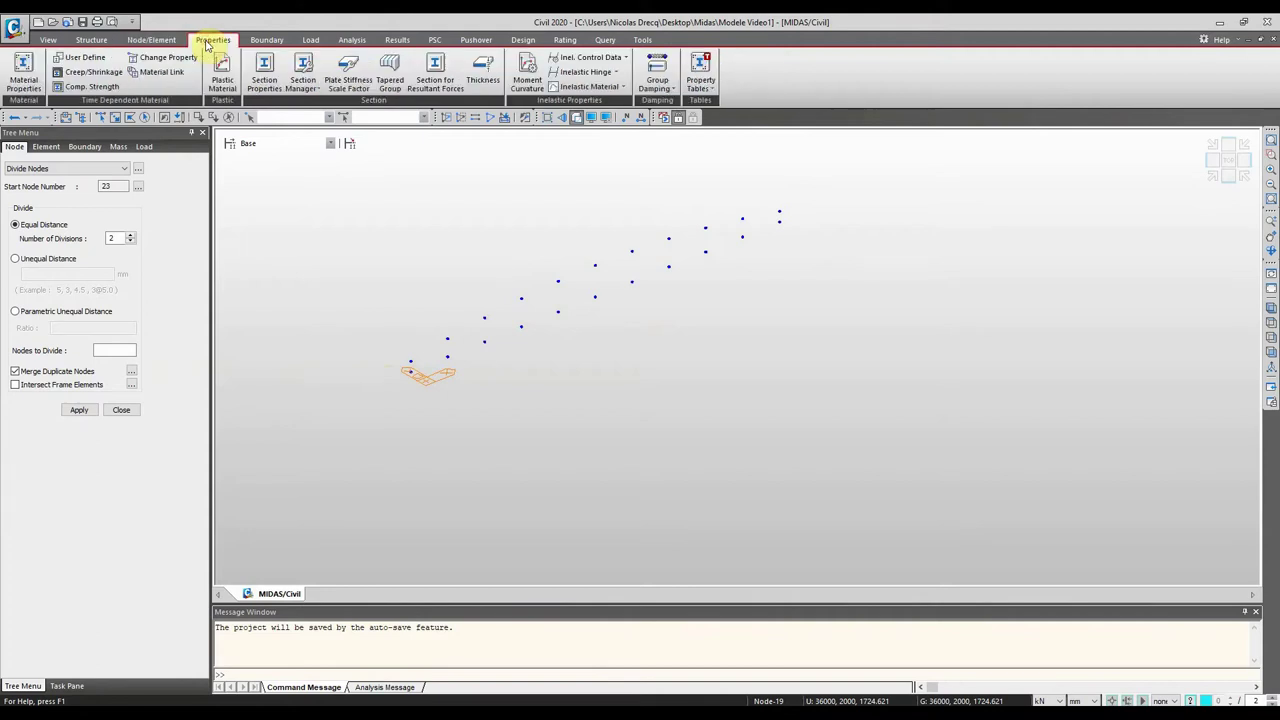
click(19, 70)
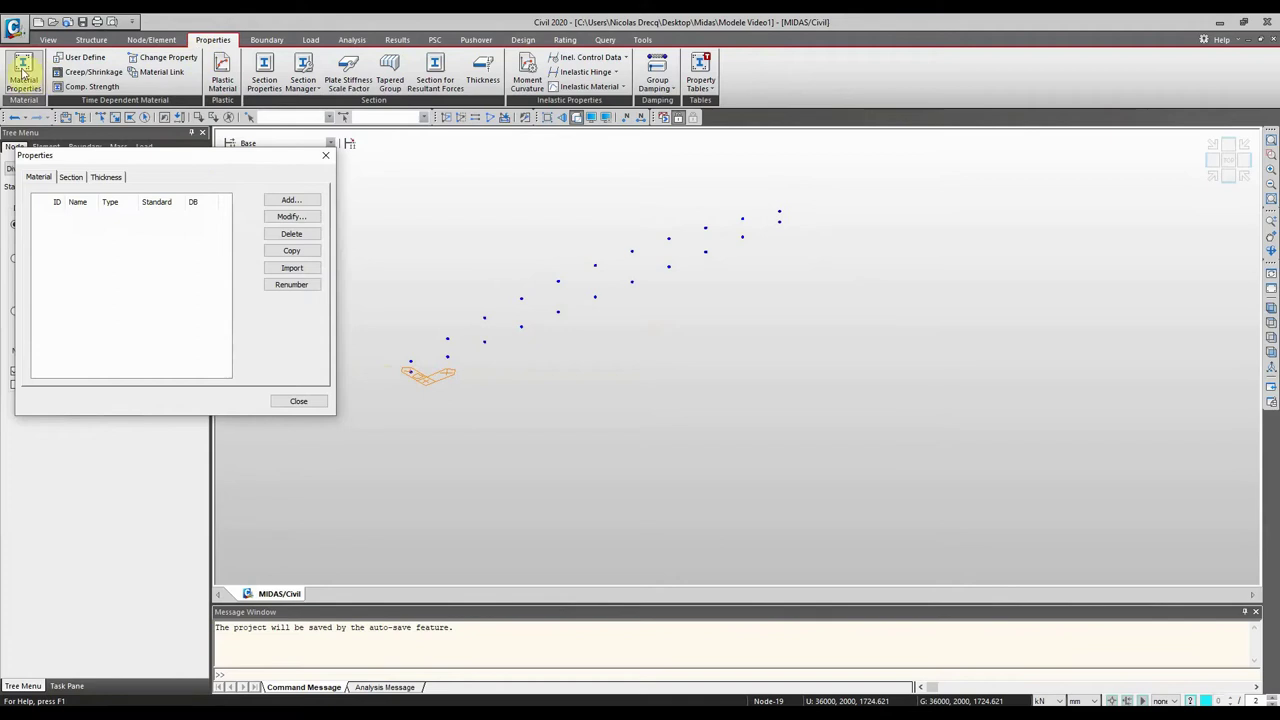
click(66, 178)
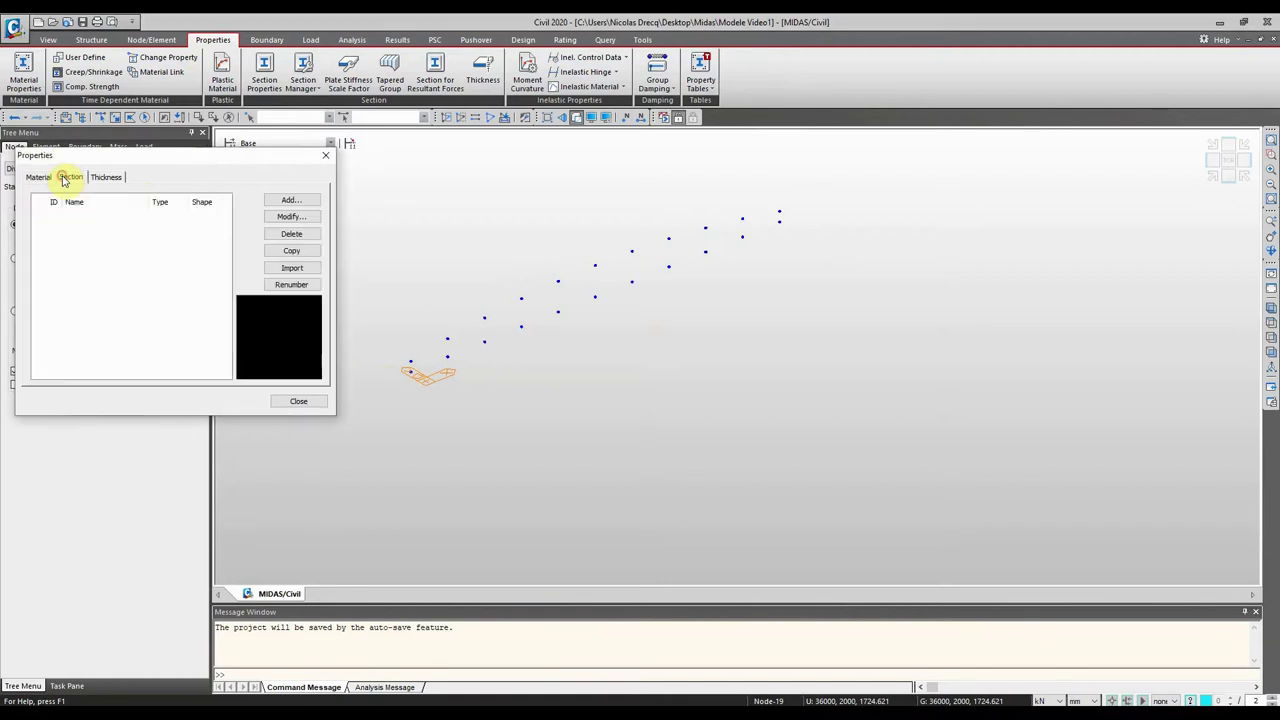
click(104, 177)
click(32, 179)
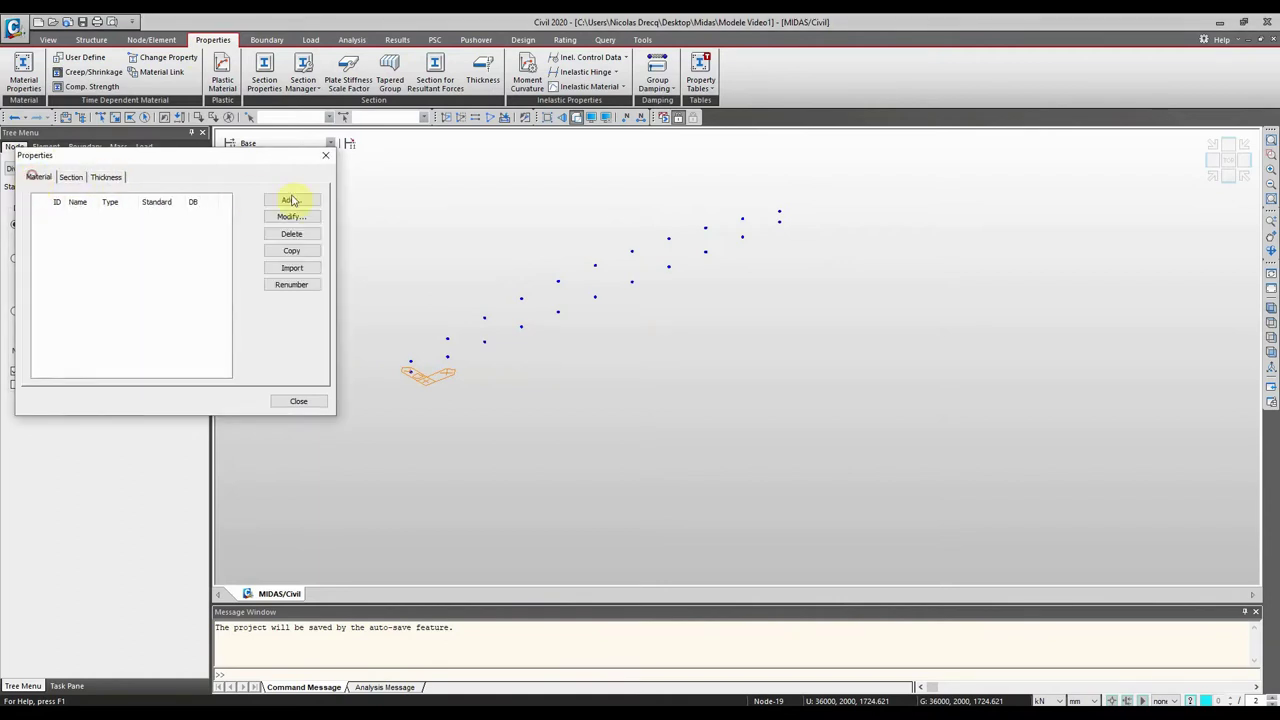
click(303, 202)
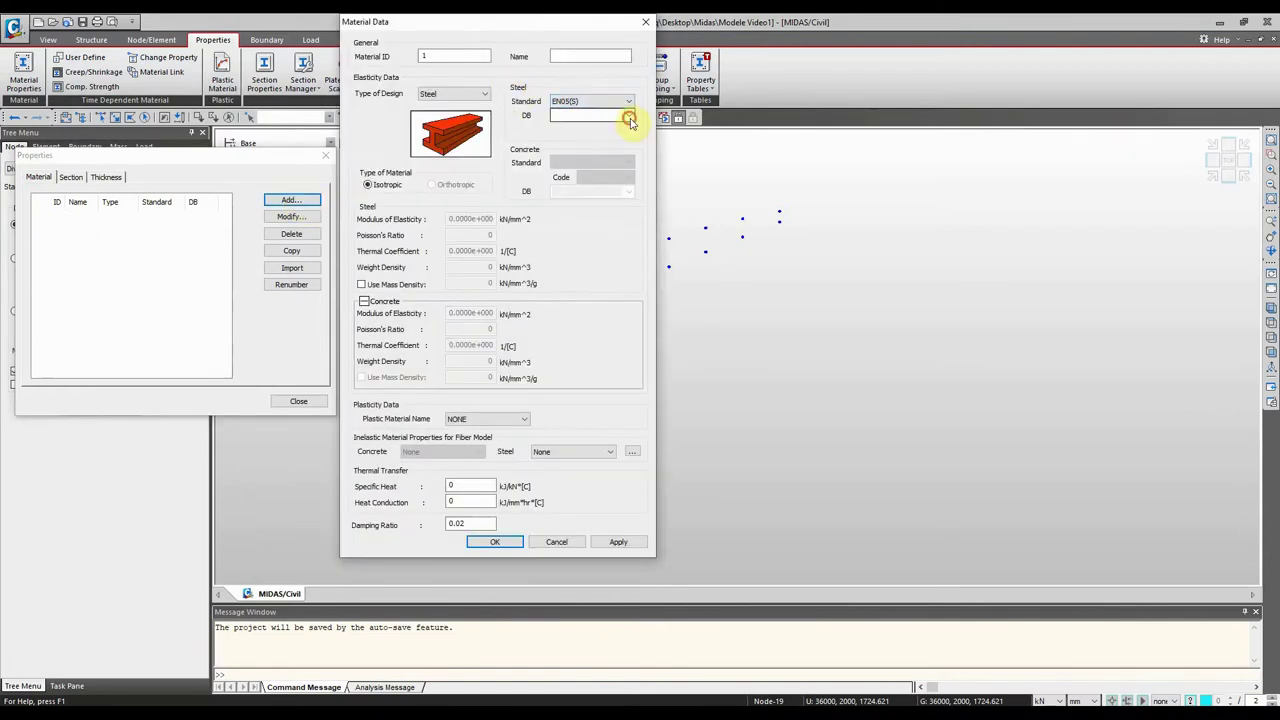
click(629, 116)
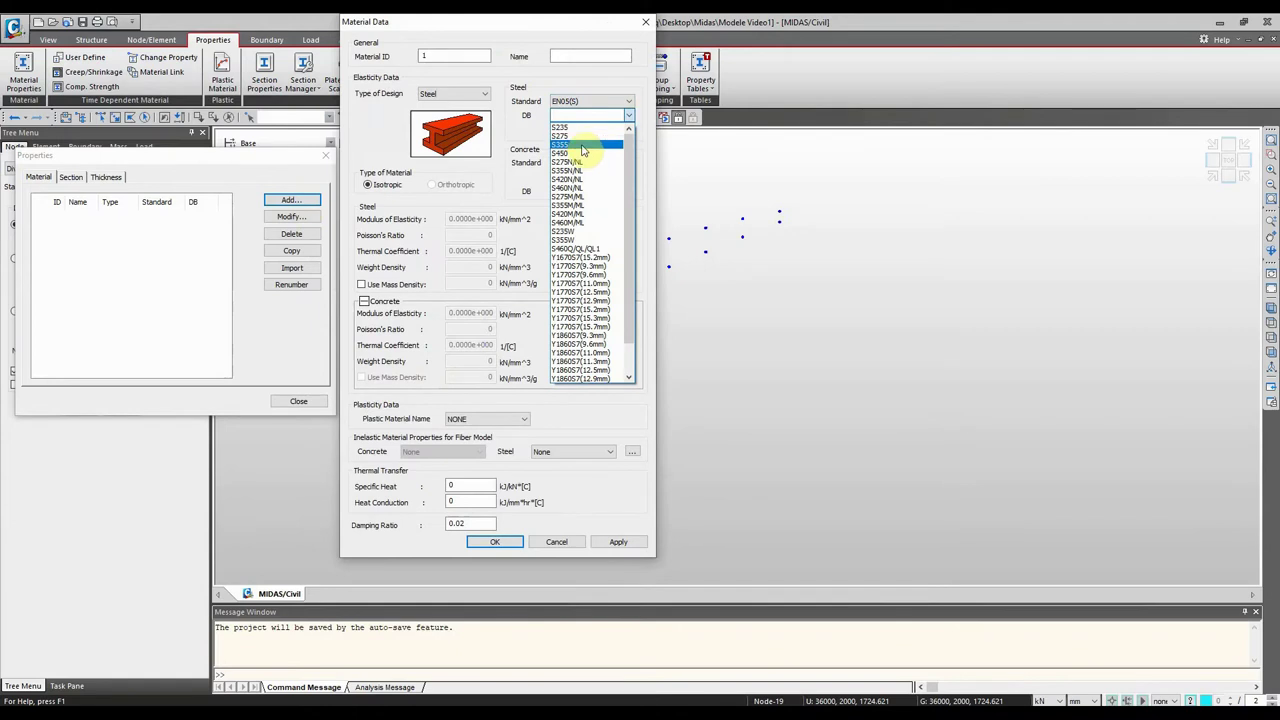
click(583, 147)
click(463, 419)
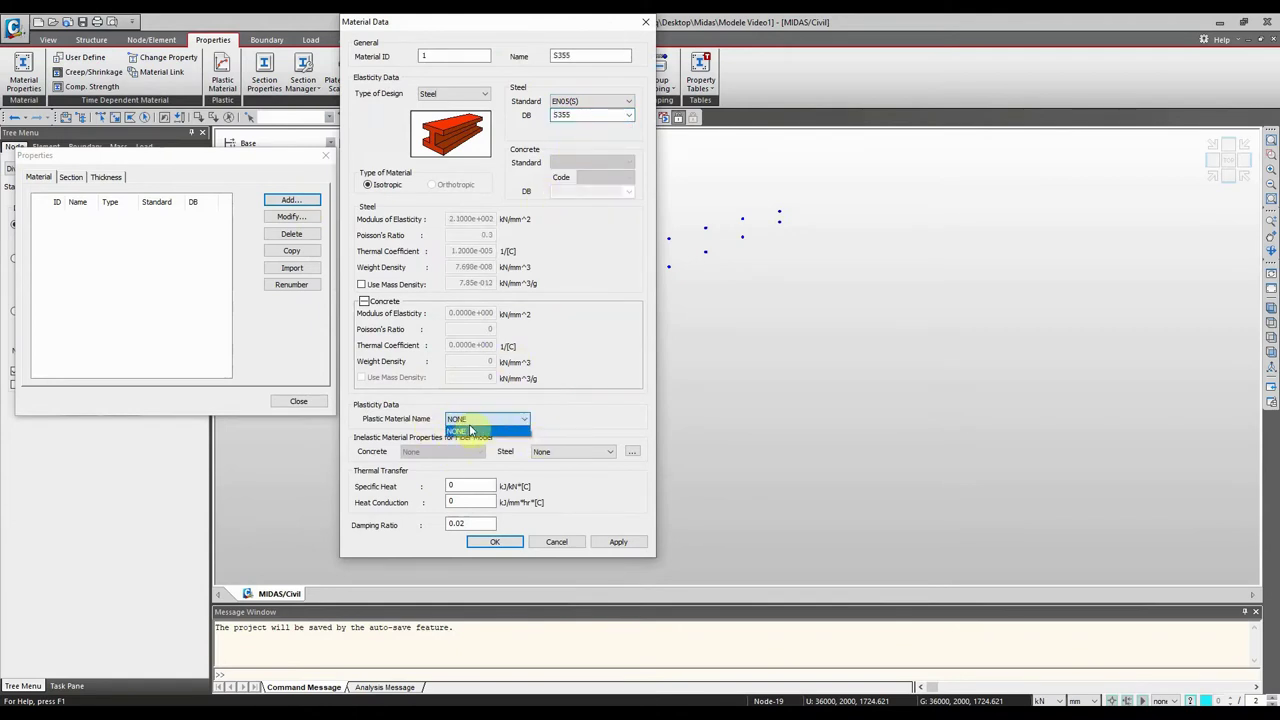
click(642, 416)
click(496, 542)
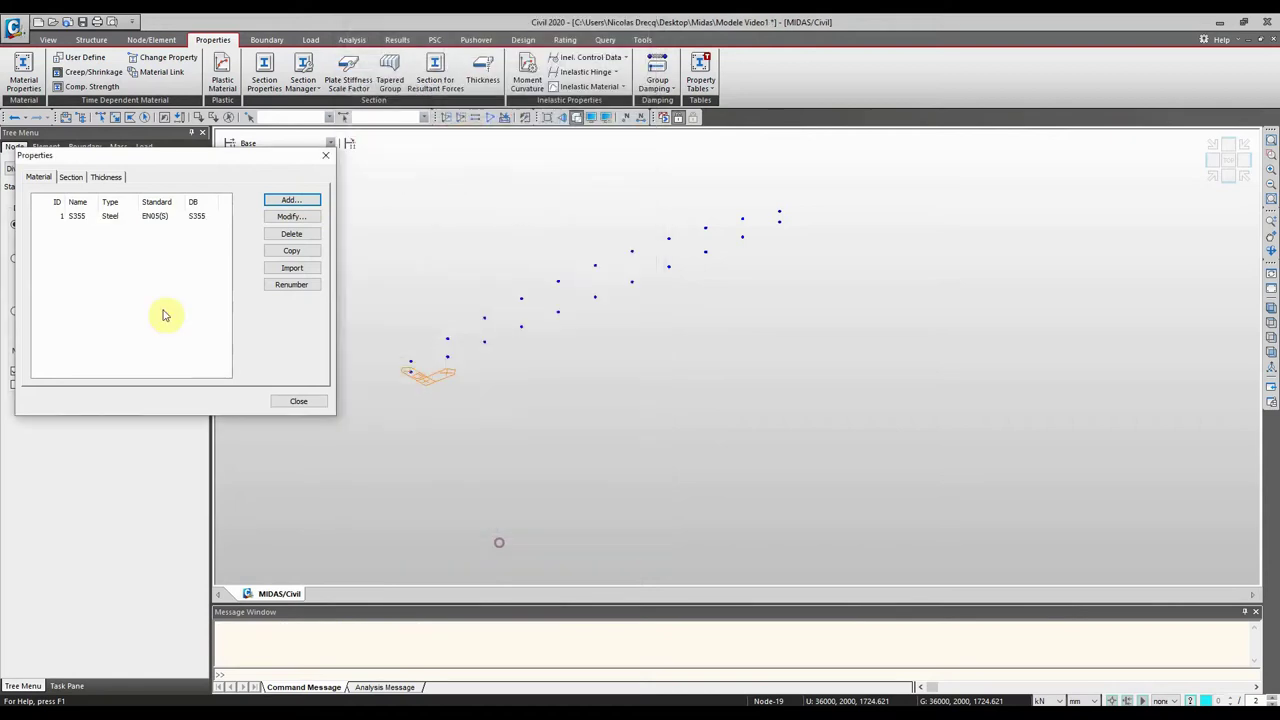
Step: Add the concrete material C30/37 from the EN04(RC) standard to the material properties
click(290, 201)
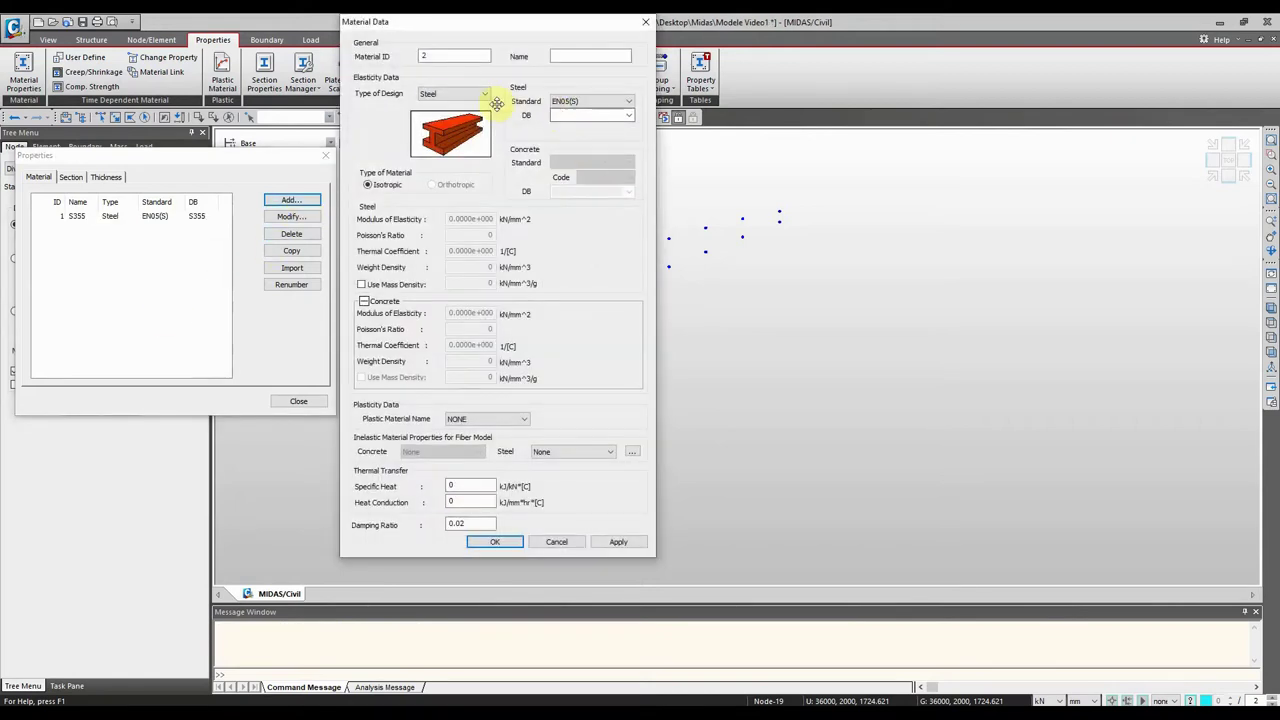
click(479, 95)
click(458, 115)
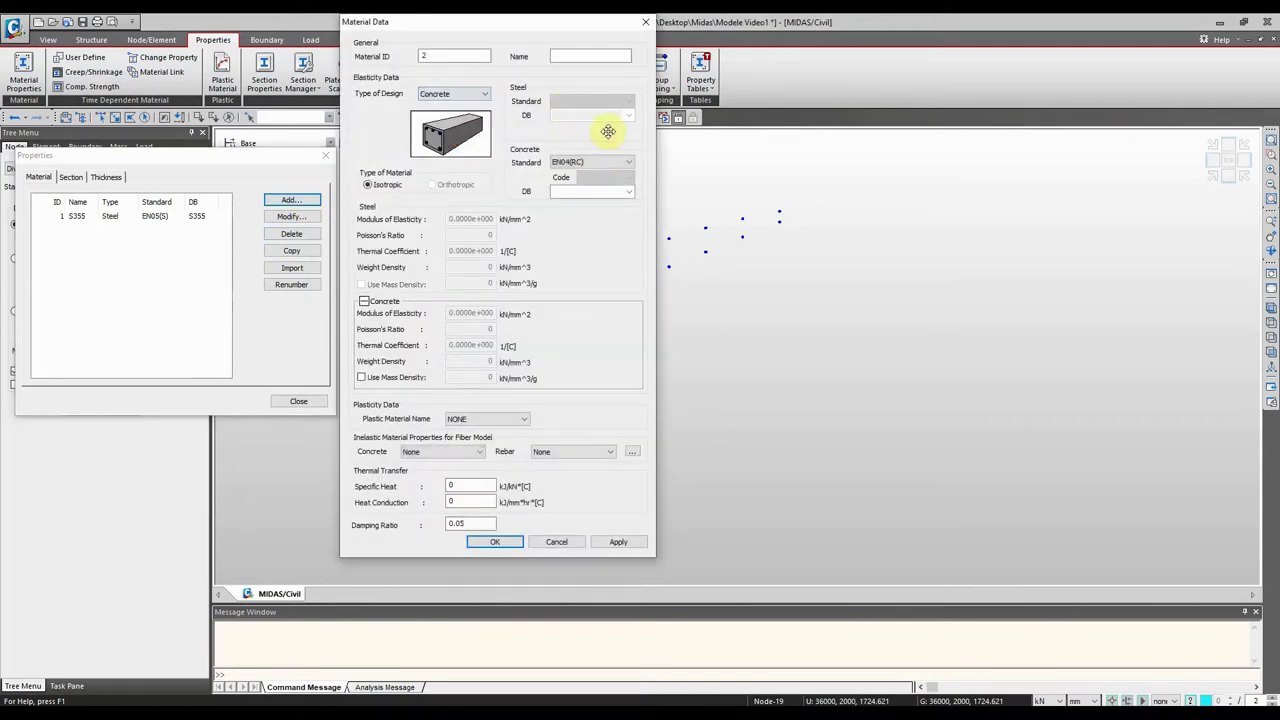
click(620, 190)
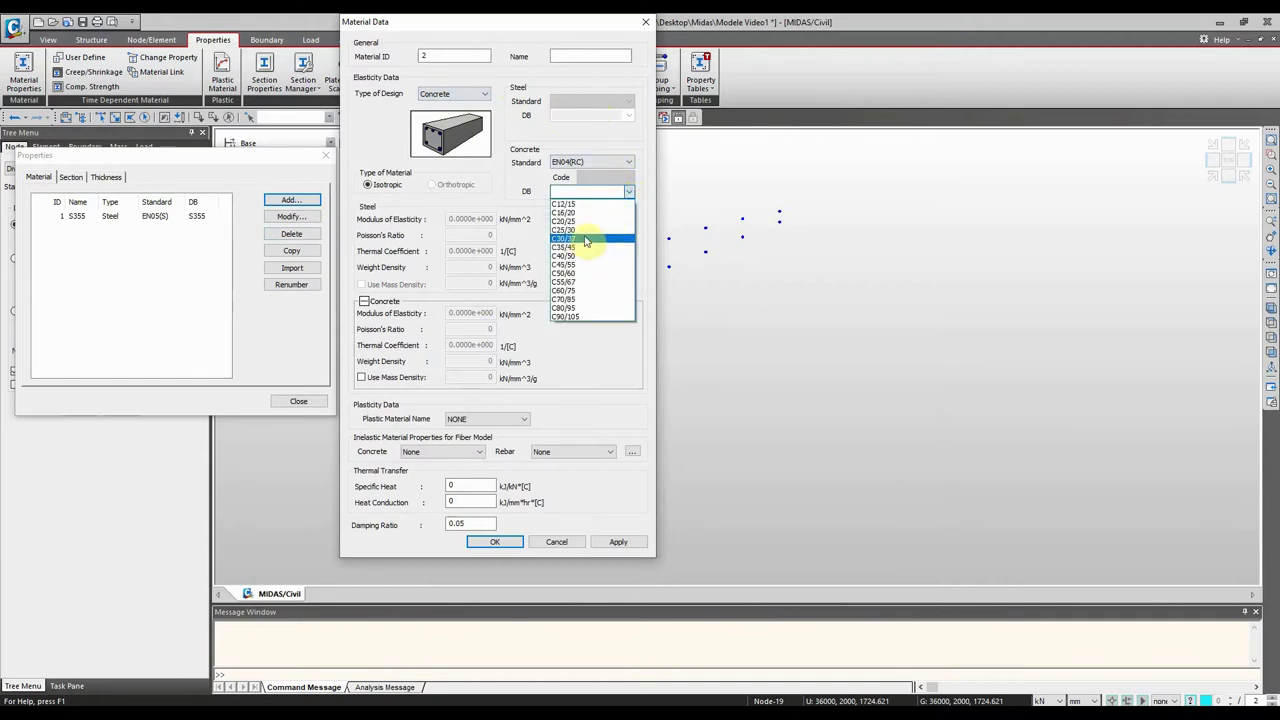
click(585, 244)
click(496, 541)
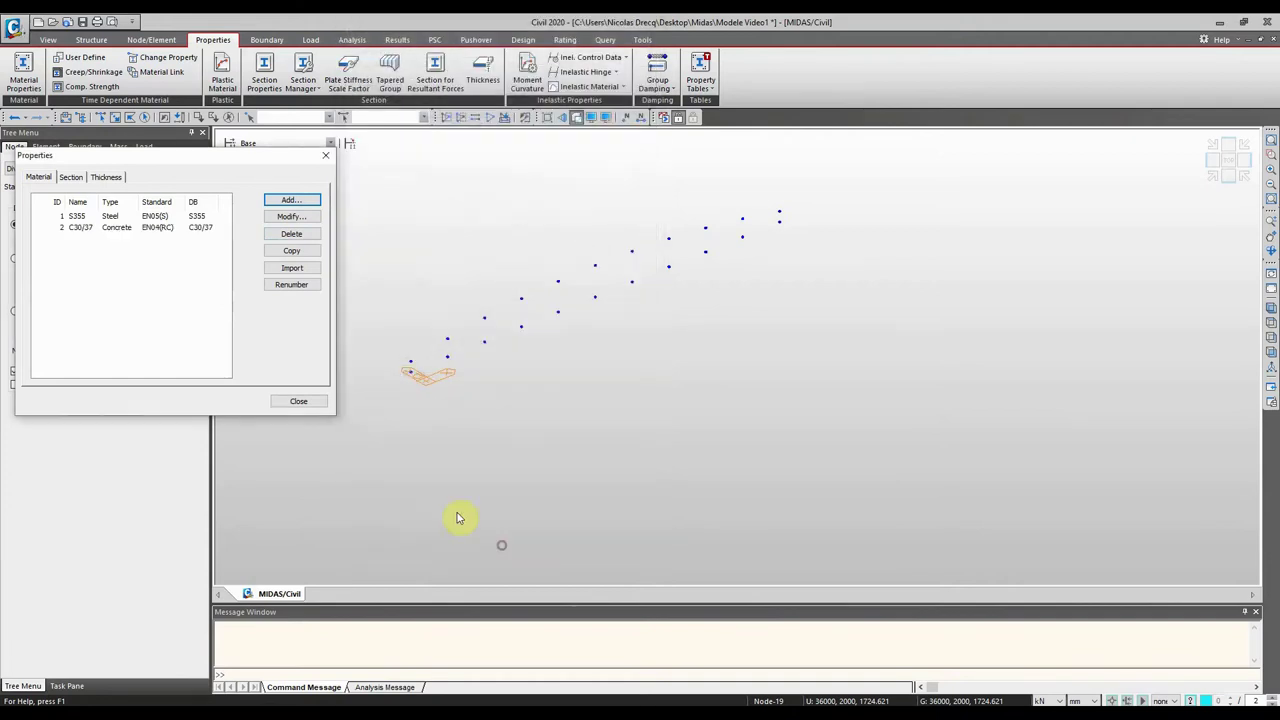
Step: Start a new section definition with ID 1 and move its dialog clear of the properties list
click(71, 177)
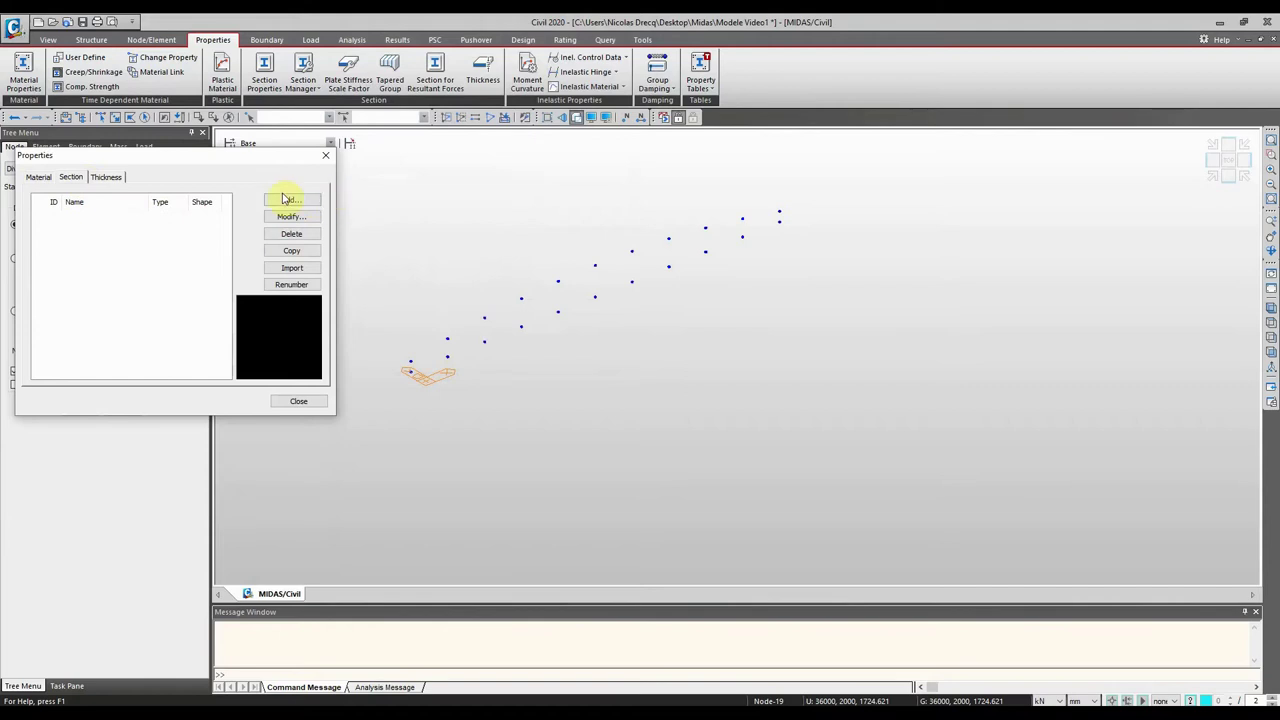
click(287, 201)
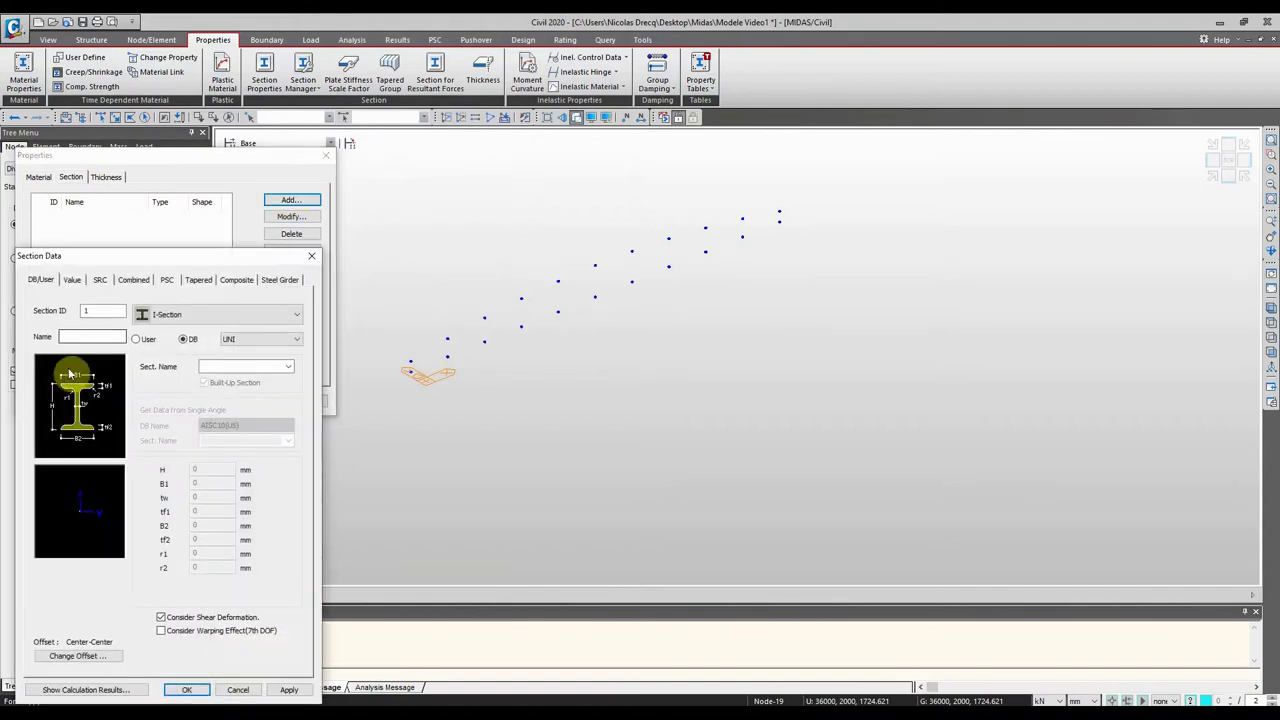
drag(154, 257, 434, 87)
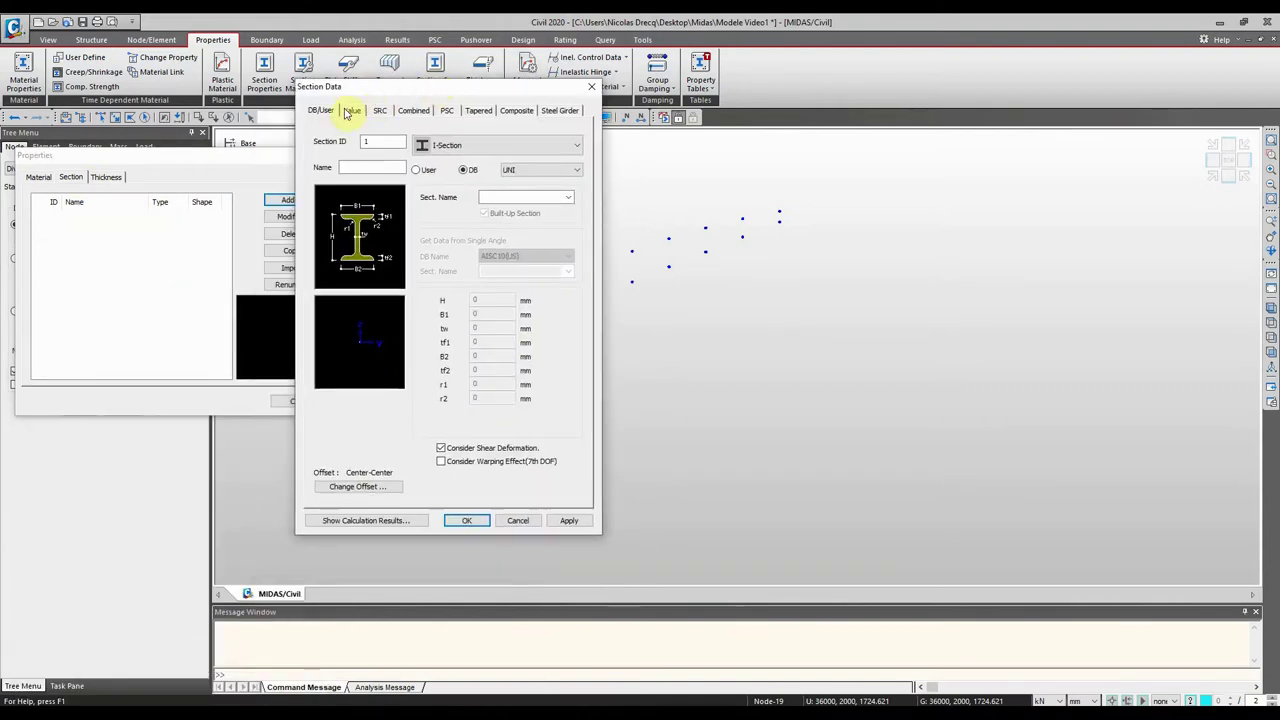
Step: Examine the available section categories and shapes, including value-based, SRC, combined, PSC, tapered and composite sections, ending at the database-defined sections
click(351, 110)
click(380, 111)
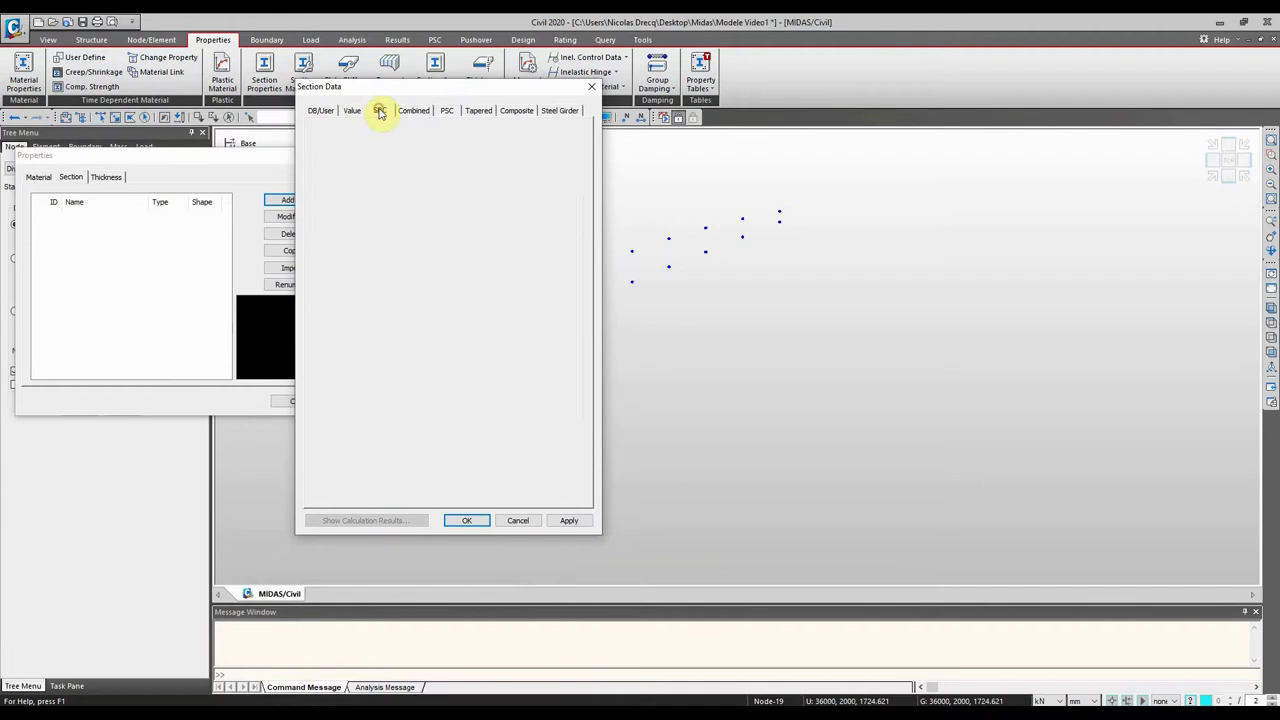
click(321, 112)
click(500, 147)
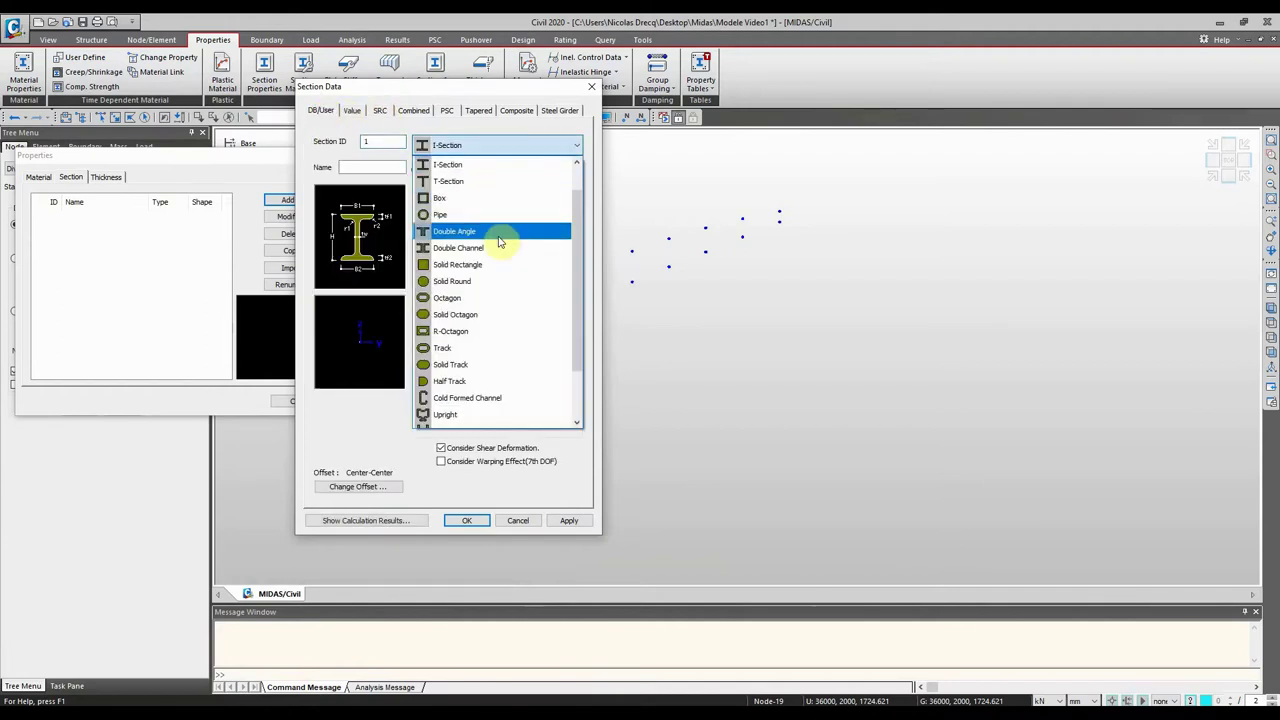
click(446, 148)
click(352, 111)
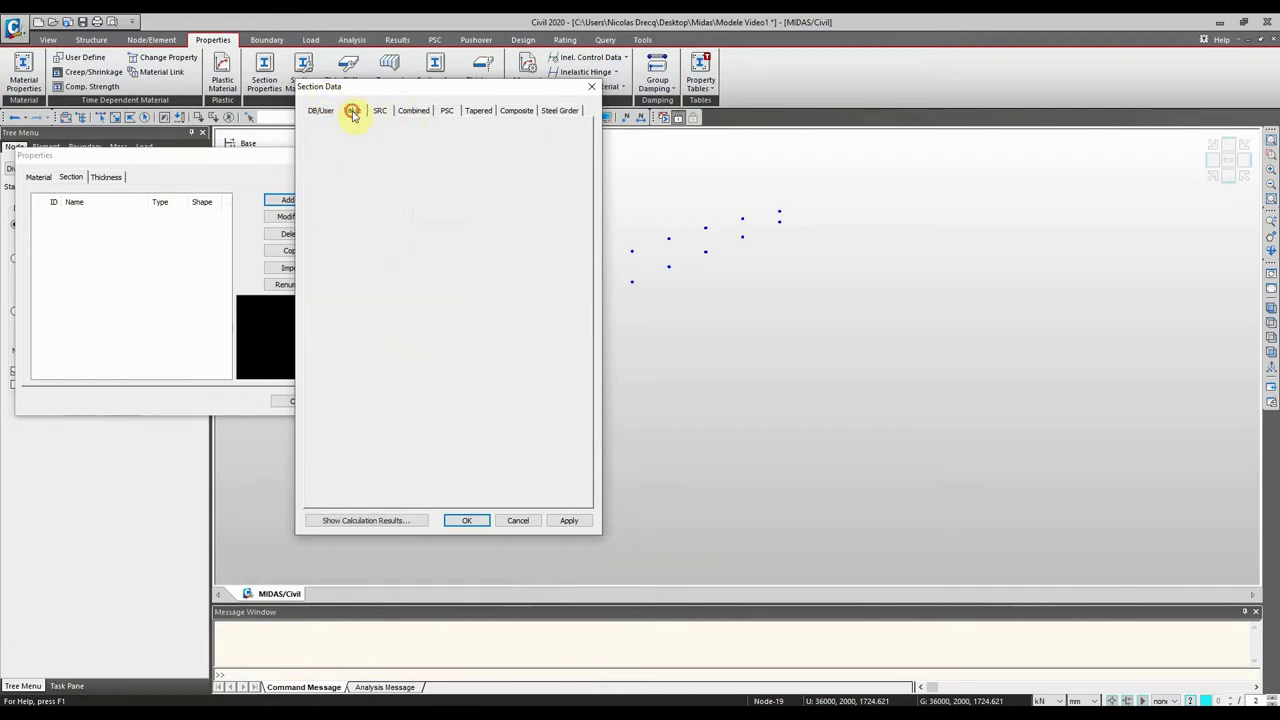
click(445, 145)
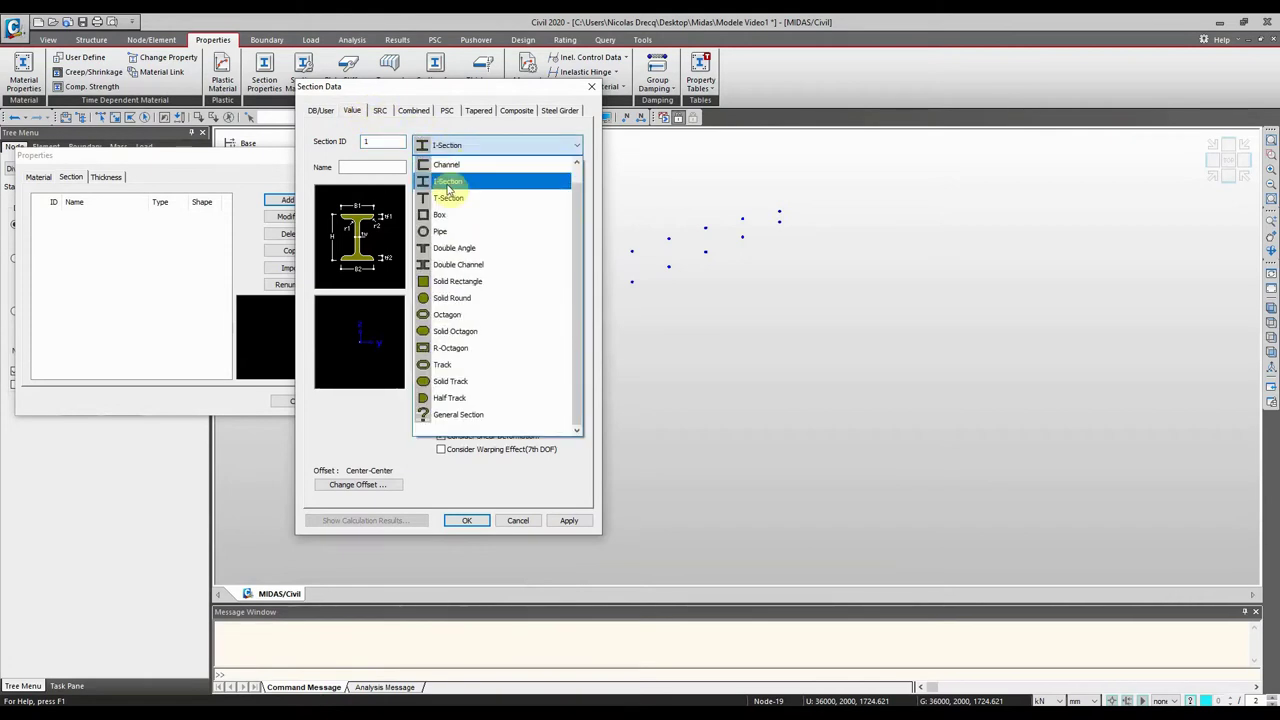
click(432, 142)
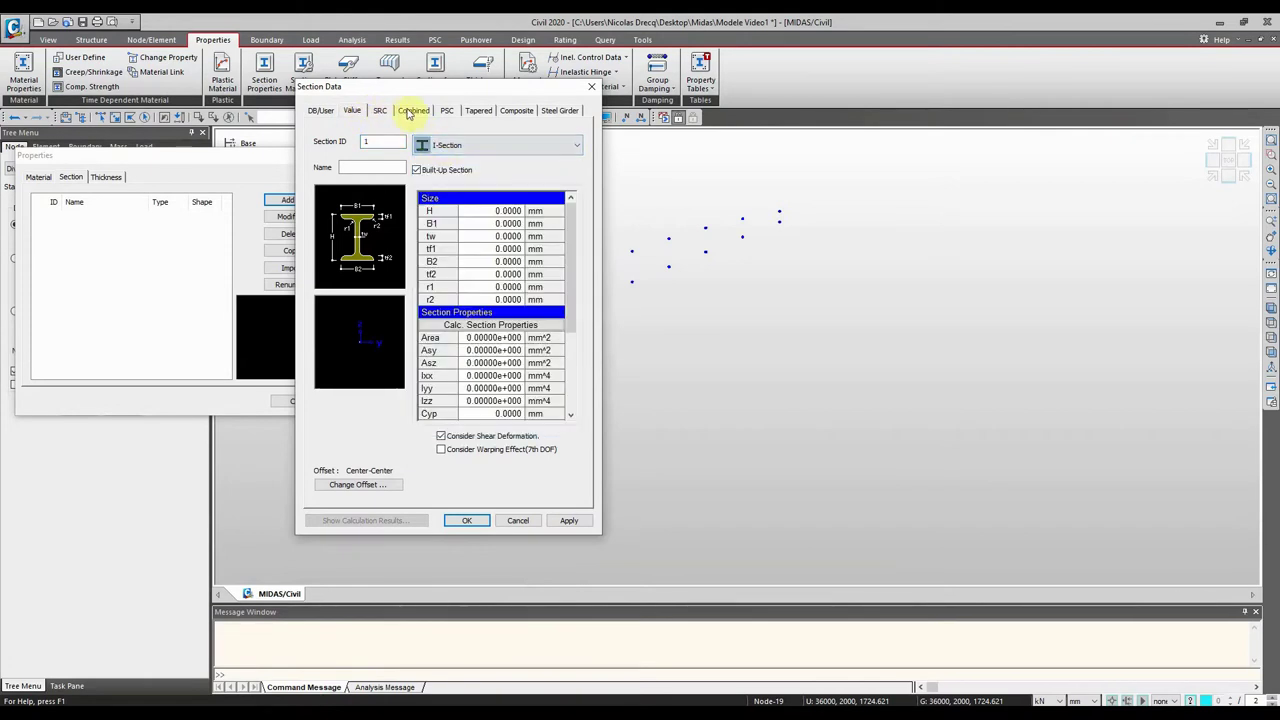
click(413, 111)
click(446, 111)
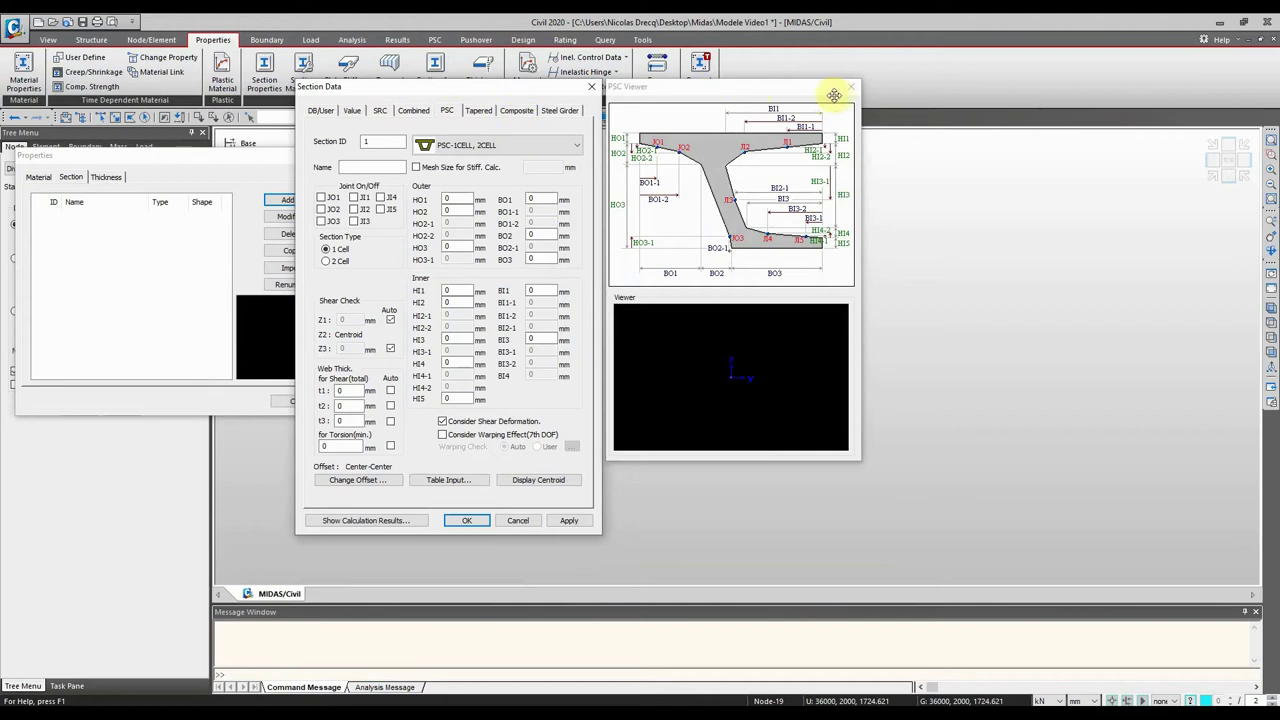
click(478, 110)
click(524, 112)
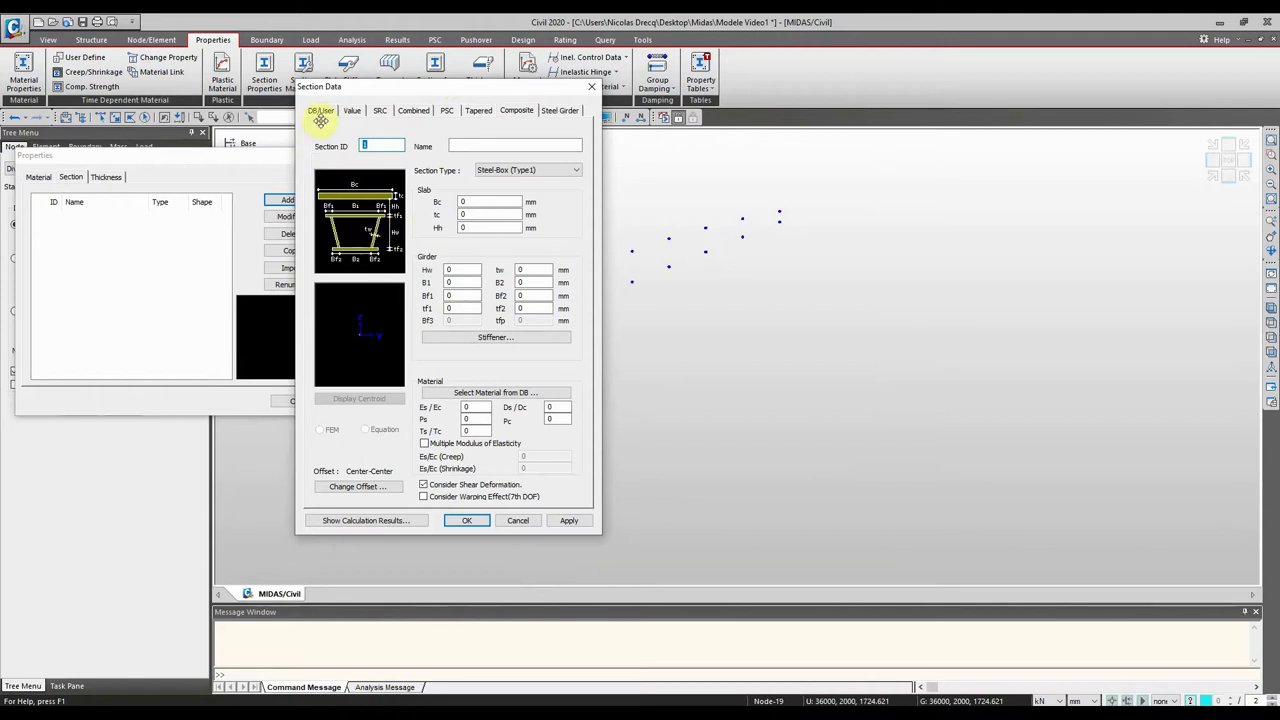
click(352, 111)
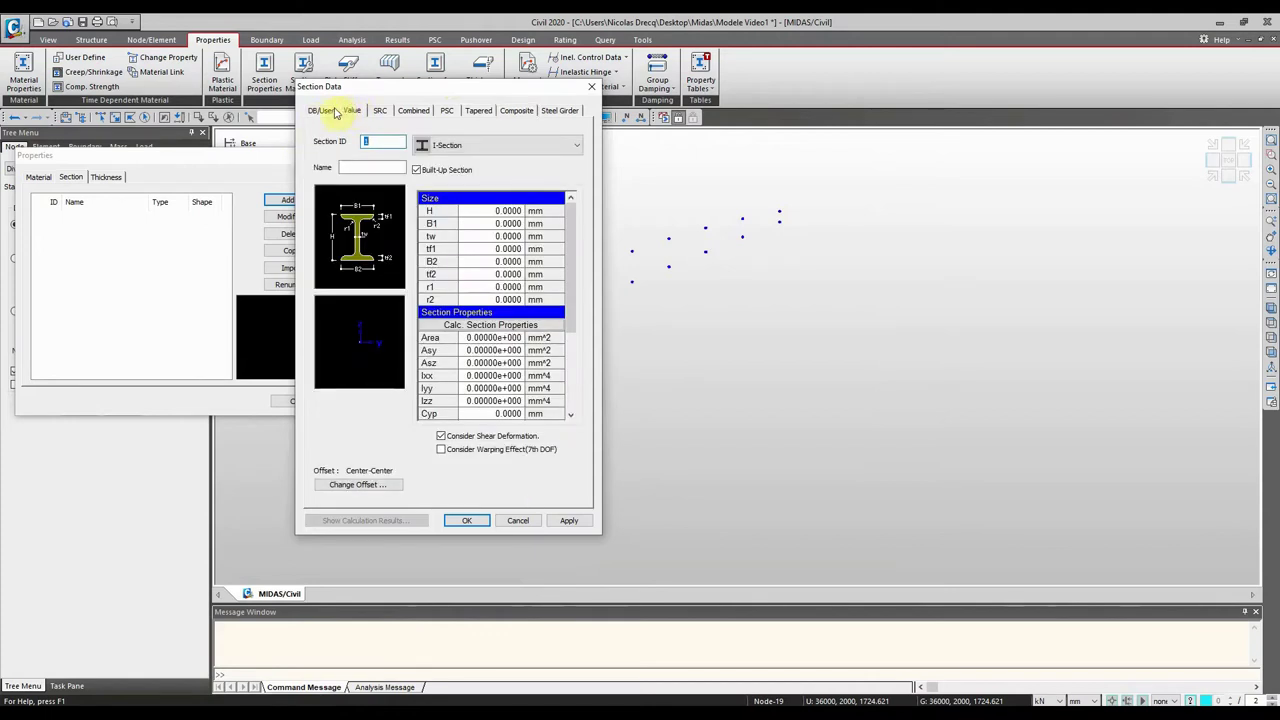
click(480, 145)
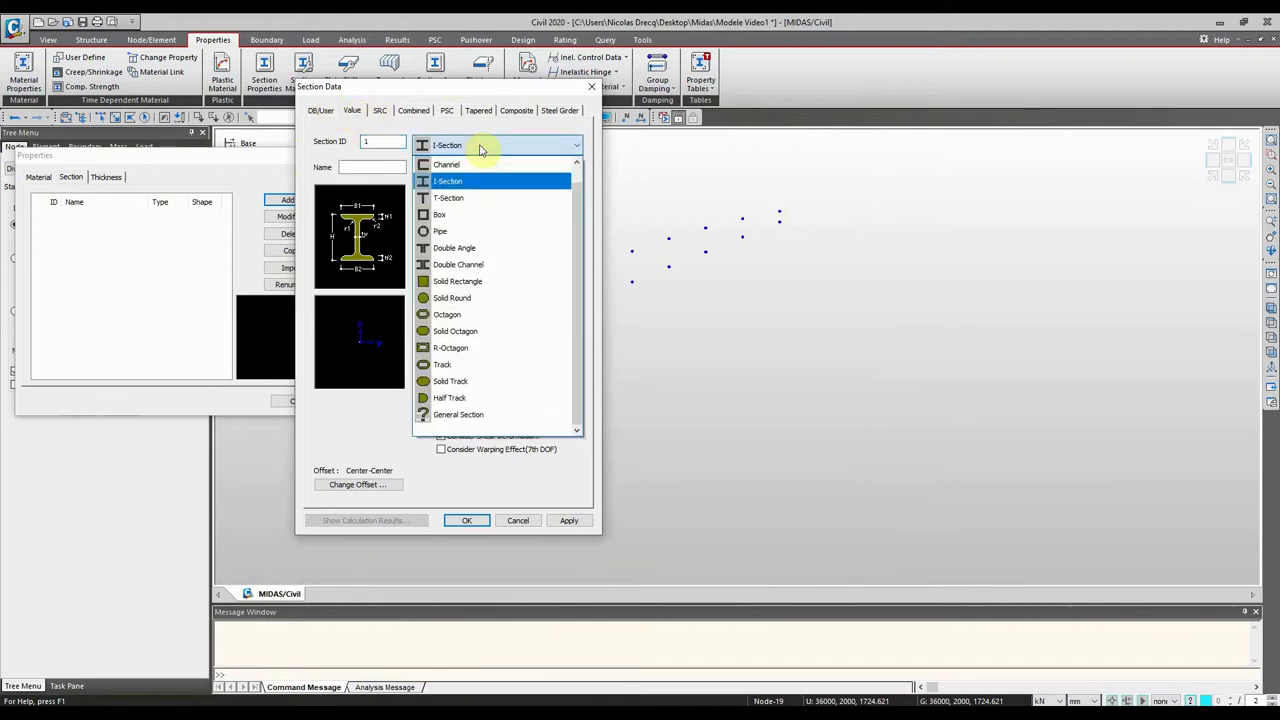
click(450, 231)
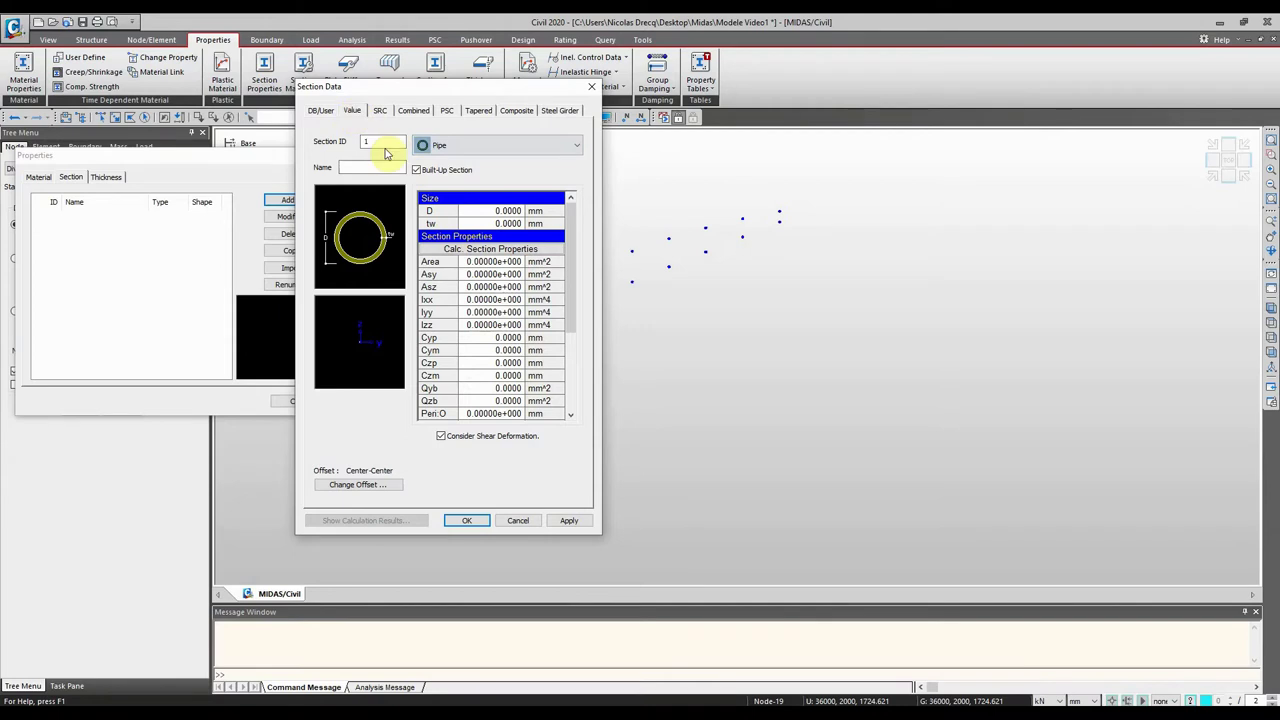
click(328, 110)
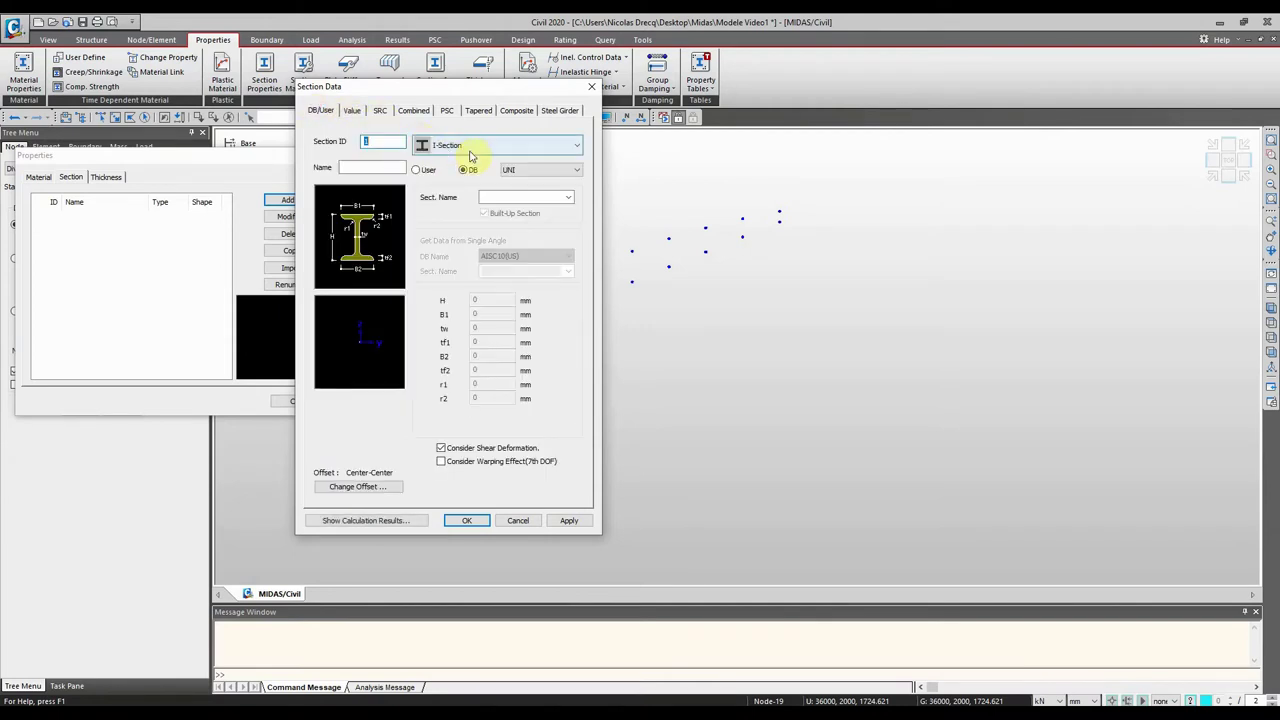
Step: Add the user-defined pipe section Tube300x12 with D 300 mm and tw 12 mm, and a second one named Tube150x8 with the same dimensions
click(472, 148)
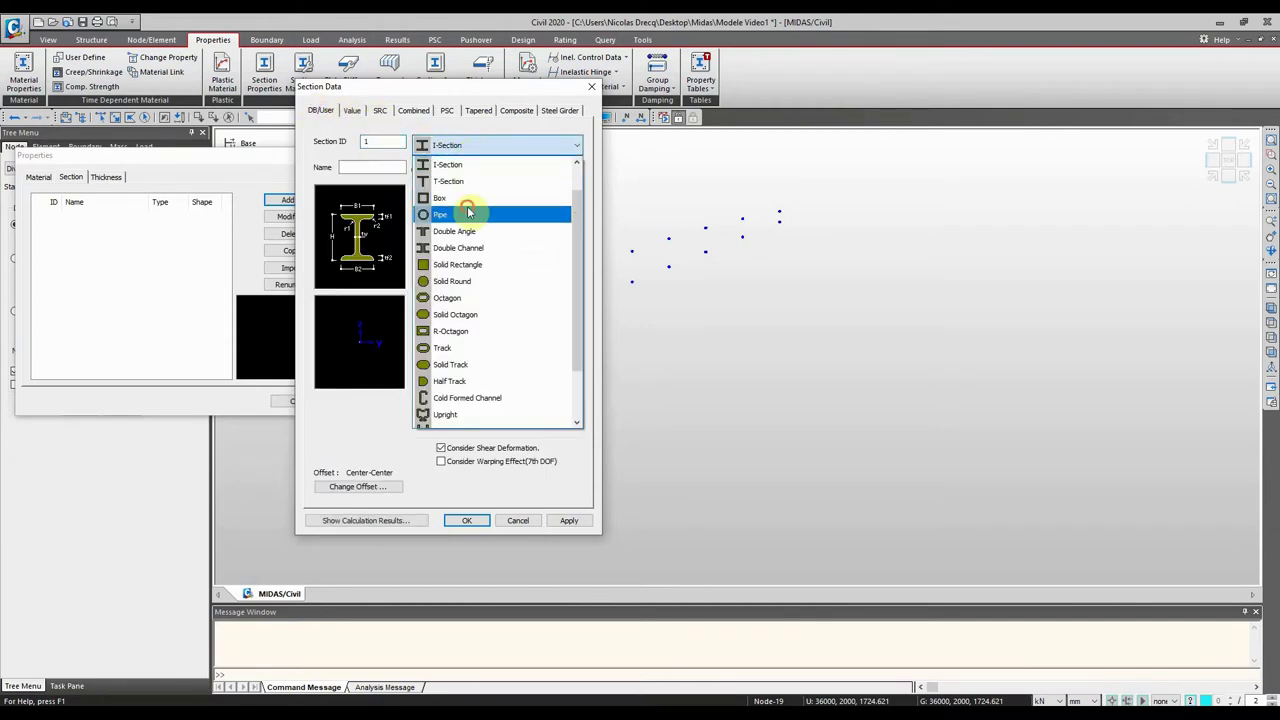
click(468, 213)
click(418, 170)
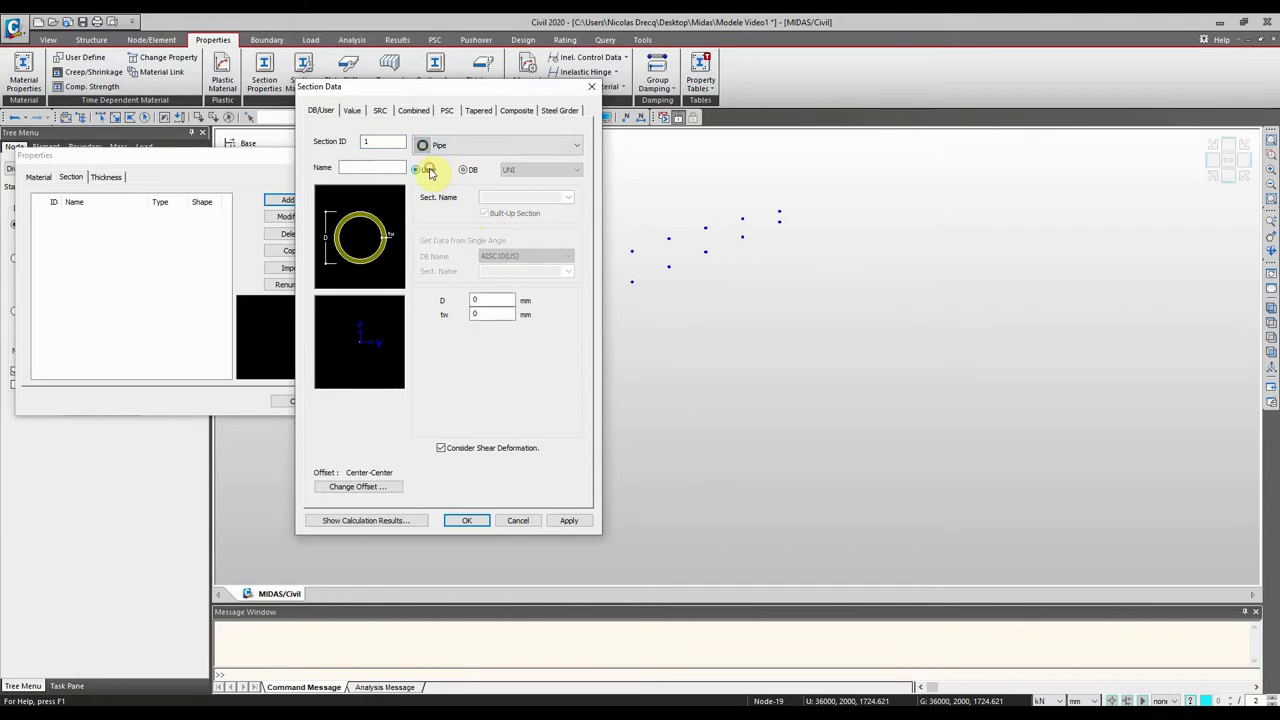
double_click(490, 300)
text(300)
double_click(486, 314)
text(12)
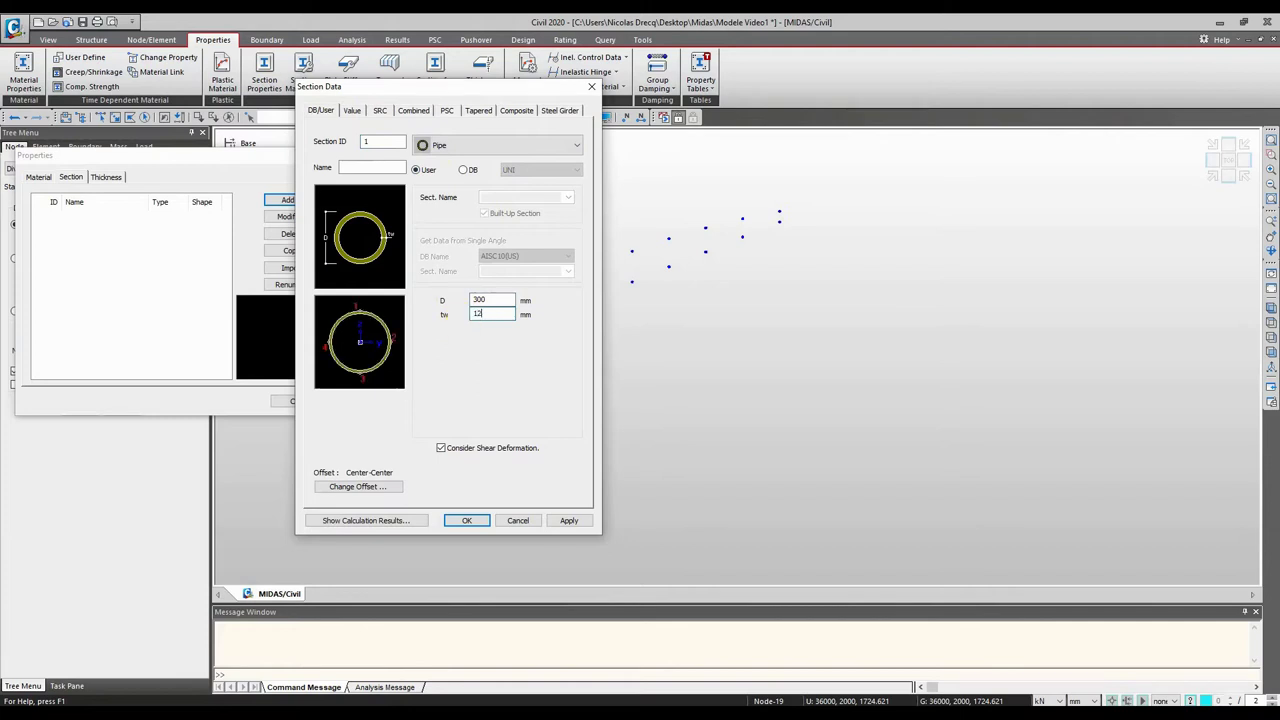
click(366, 167)
click(566, 521)
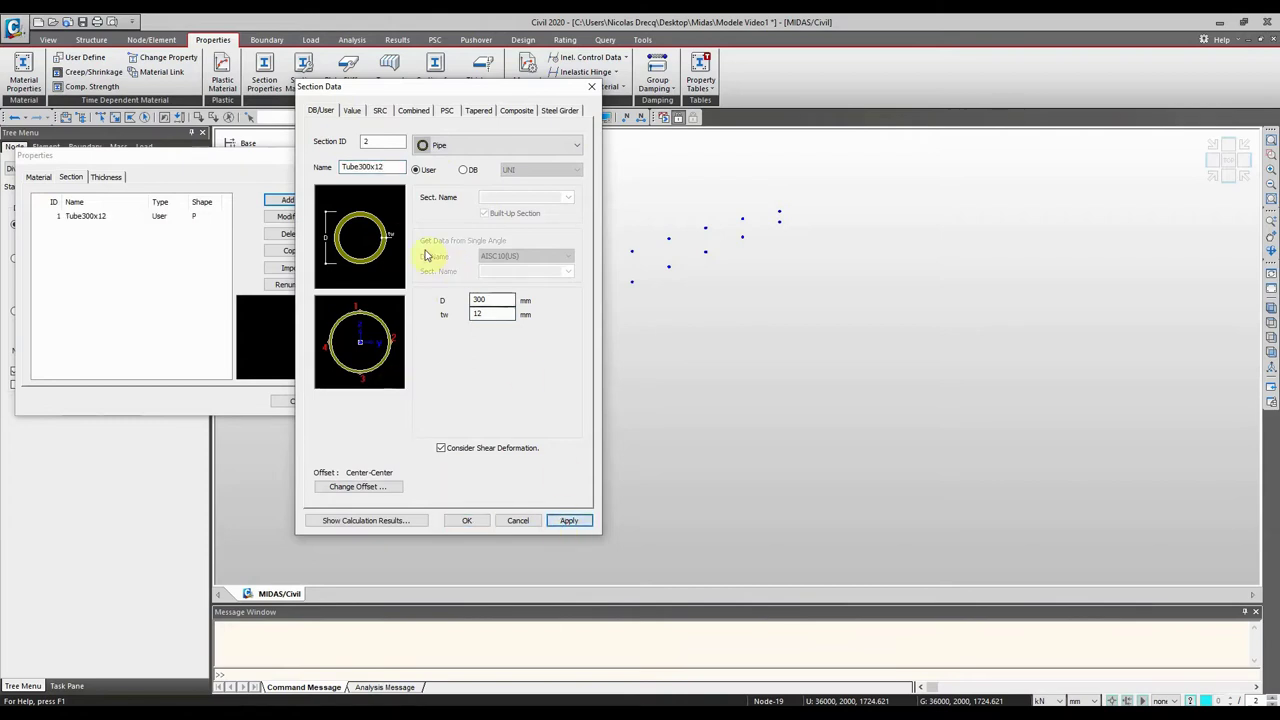
drag(343, 167, 362, 169)
click(569, 520)
Step: Add a third user-defined pipe section named Tube200x10 with D 200 mm and tw 10 mm, and end the section definition
click(383, 166)
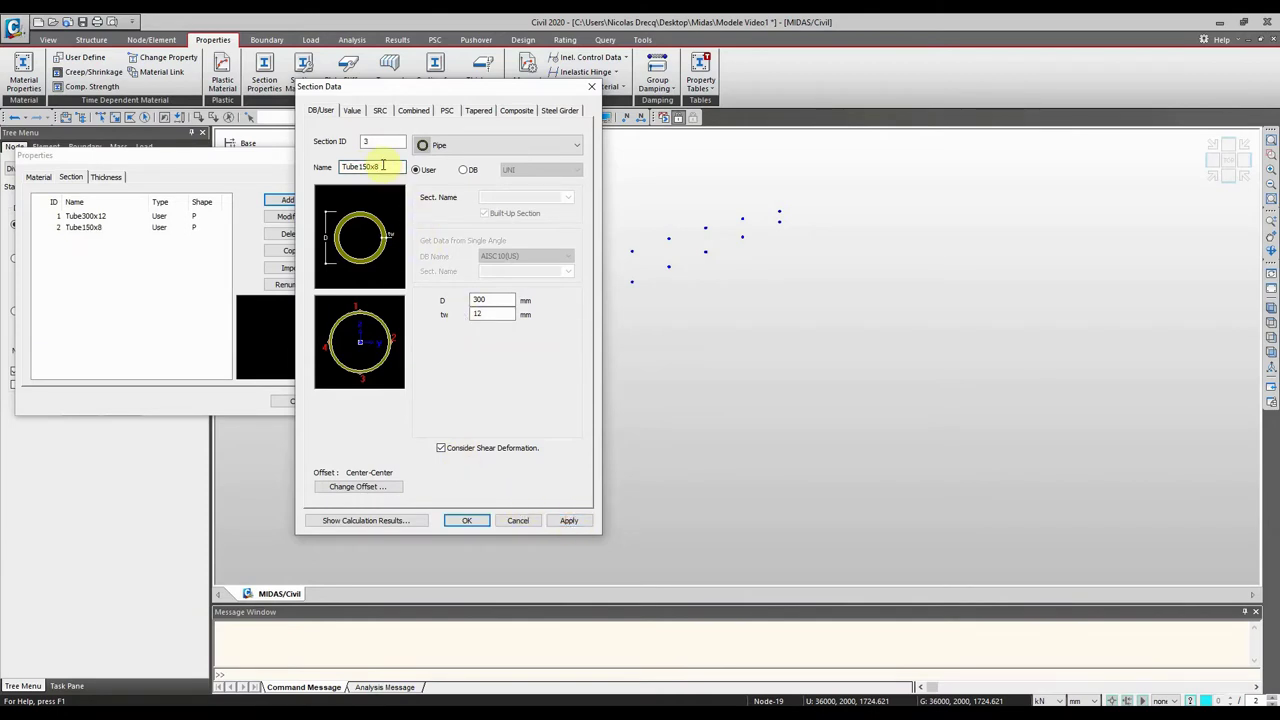
double_click(383, 166)
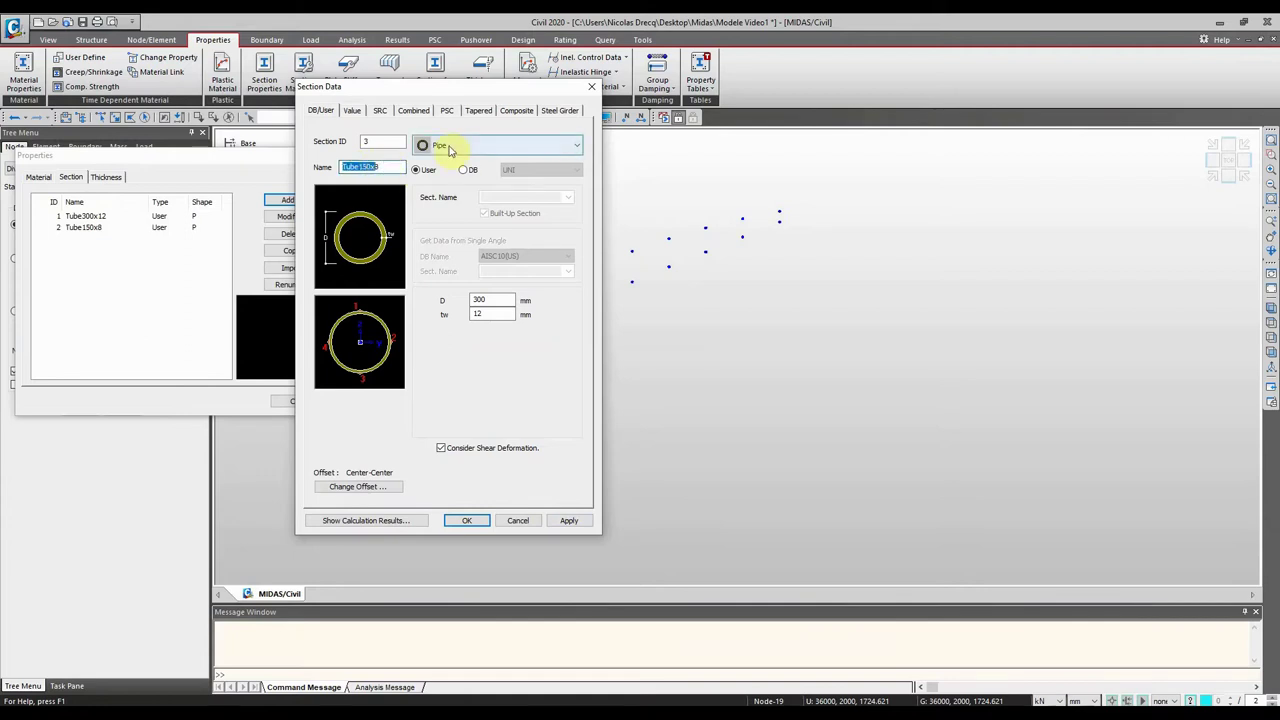
drag(389, 167, 365, 171)
text(200x10)
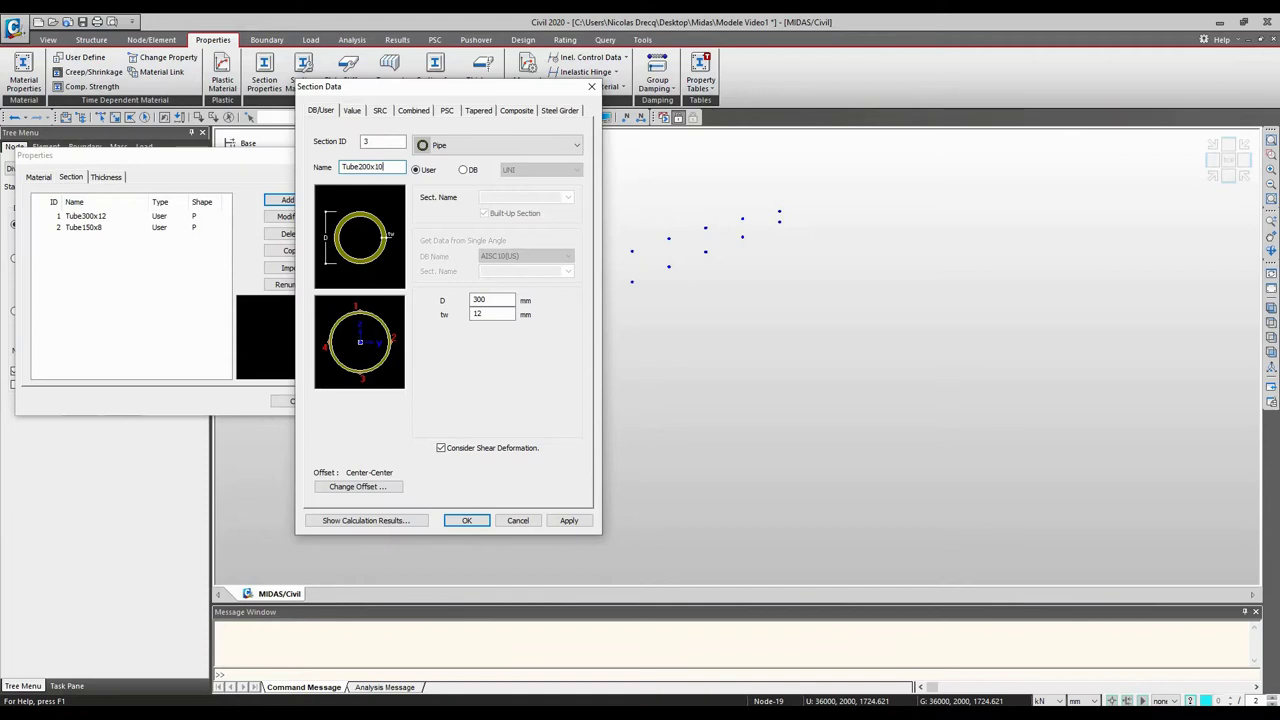
drag(497, 299, 449, 309)
text(200)
double_click(481, 315)
text(10)
click(568, 520)
click(591, 86)
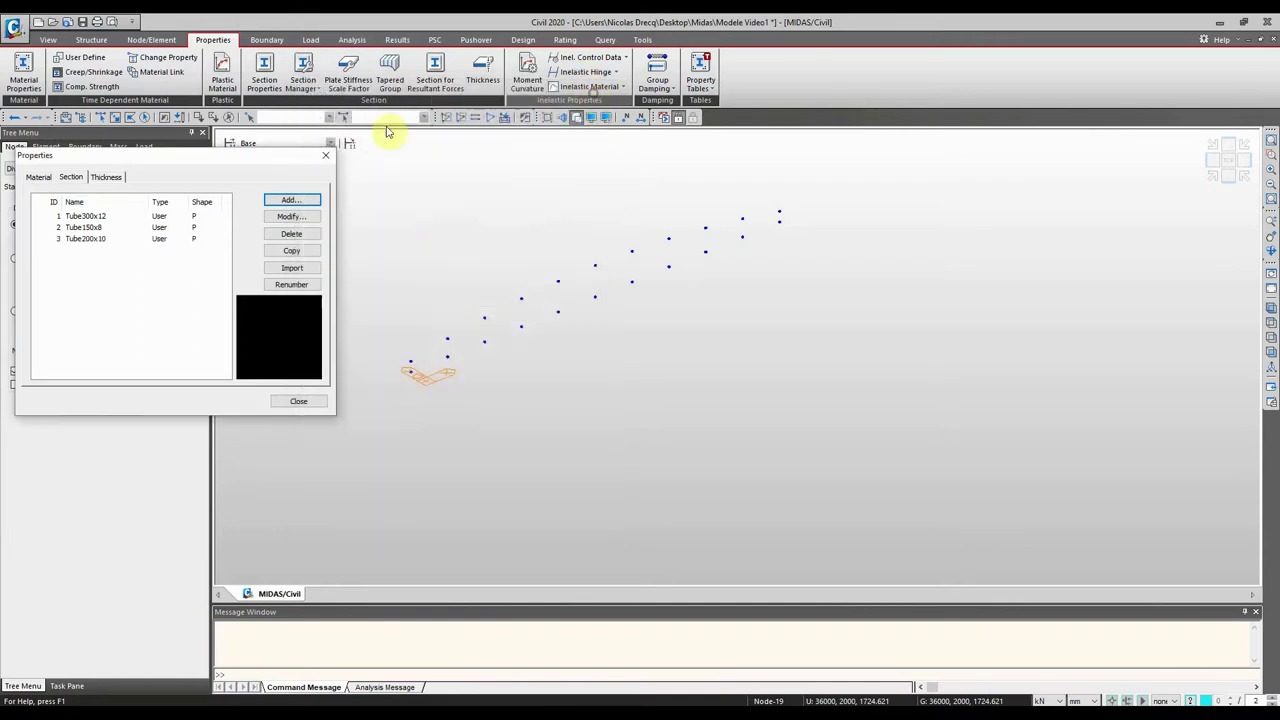
Step: Correct the dimensions of the Tube150x8 section to D 150 mm and tw 8 mm
double_click(94, 228)
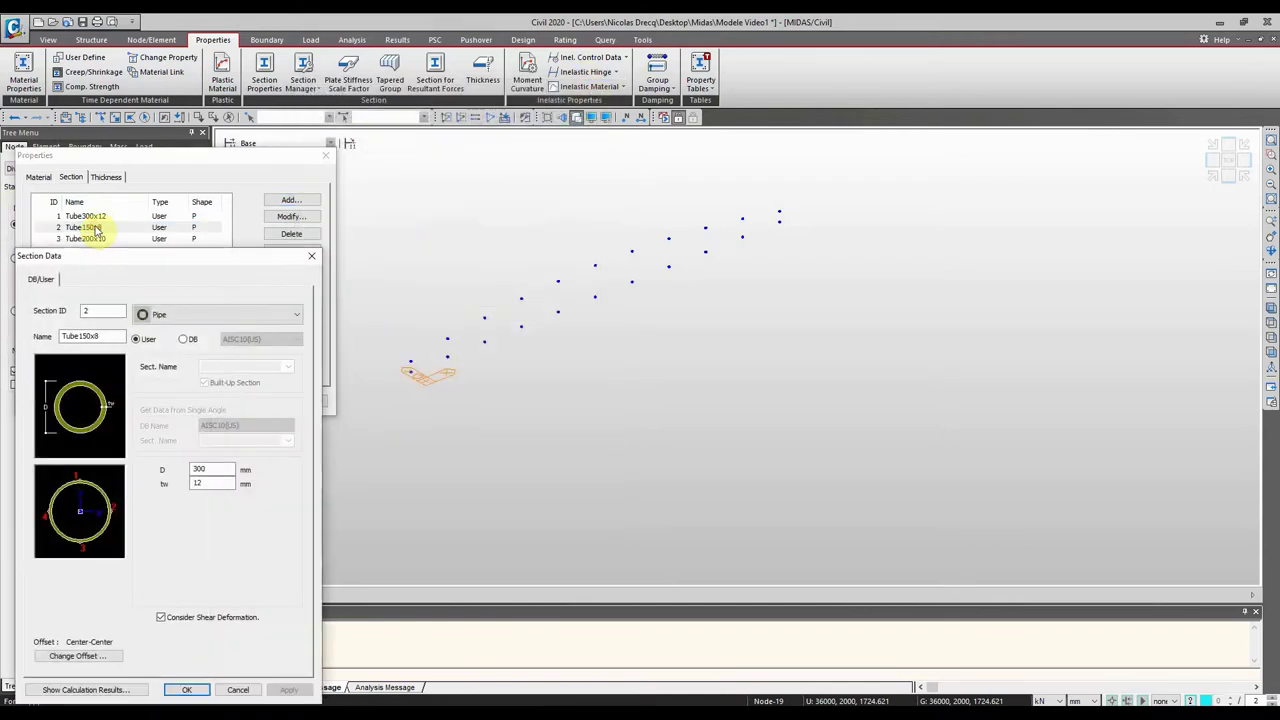
double_click(205, 469)
text(150)
double_click(215, 483)
text(8)
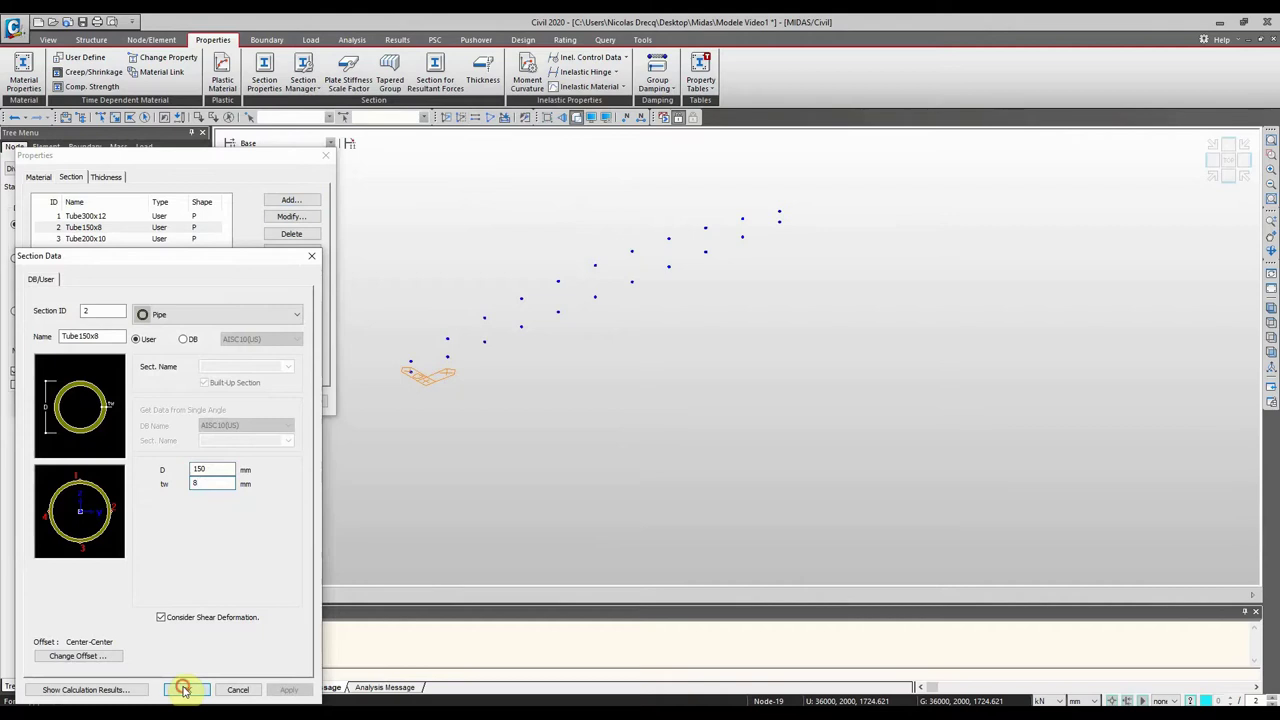
click(184, 689)
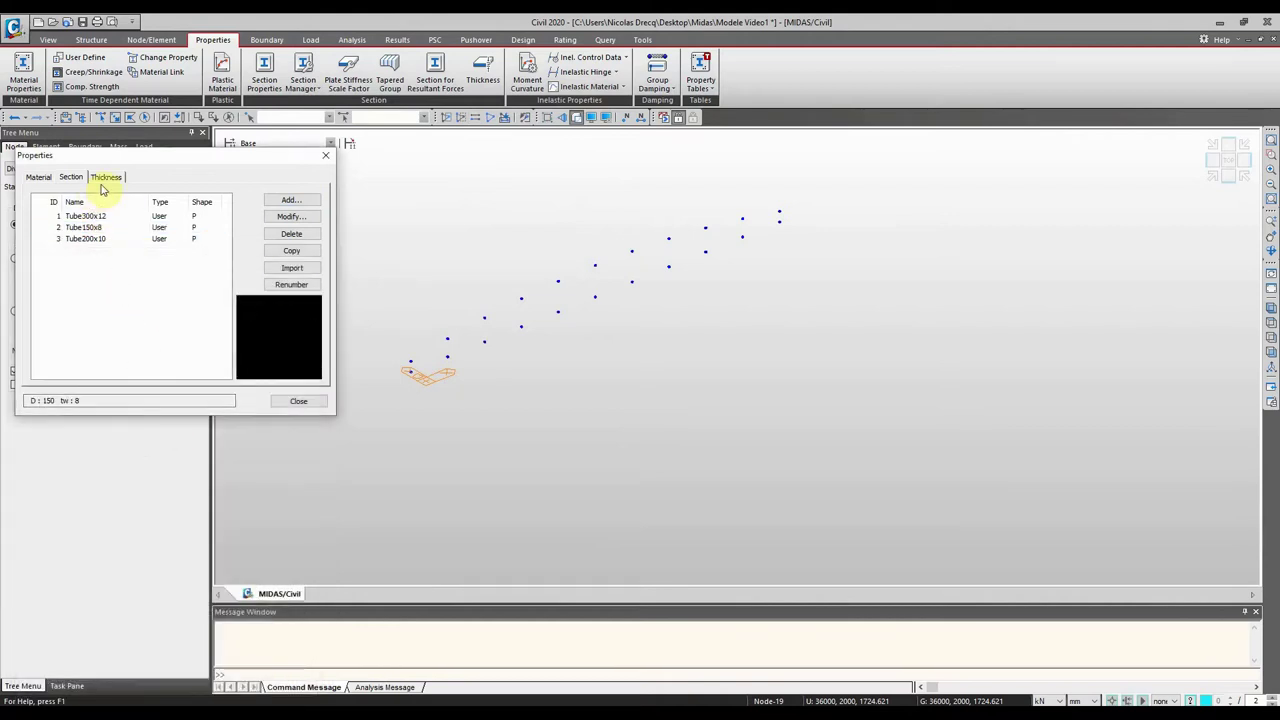
Step: Start a new section definition with ID 4 as an I-Section from the UNI database, with its dialog moved clear of the list
click(288, 200)
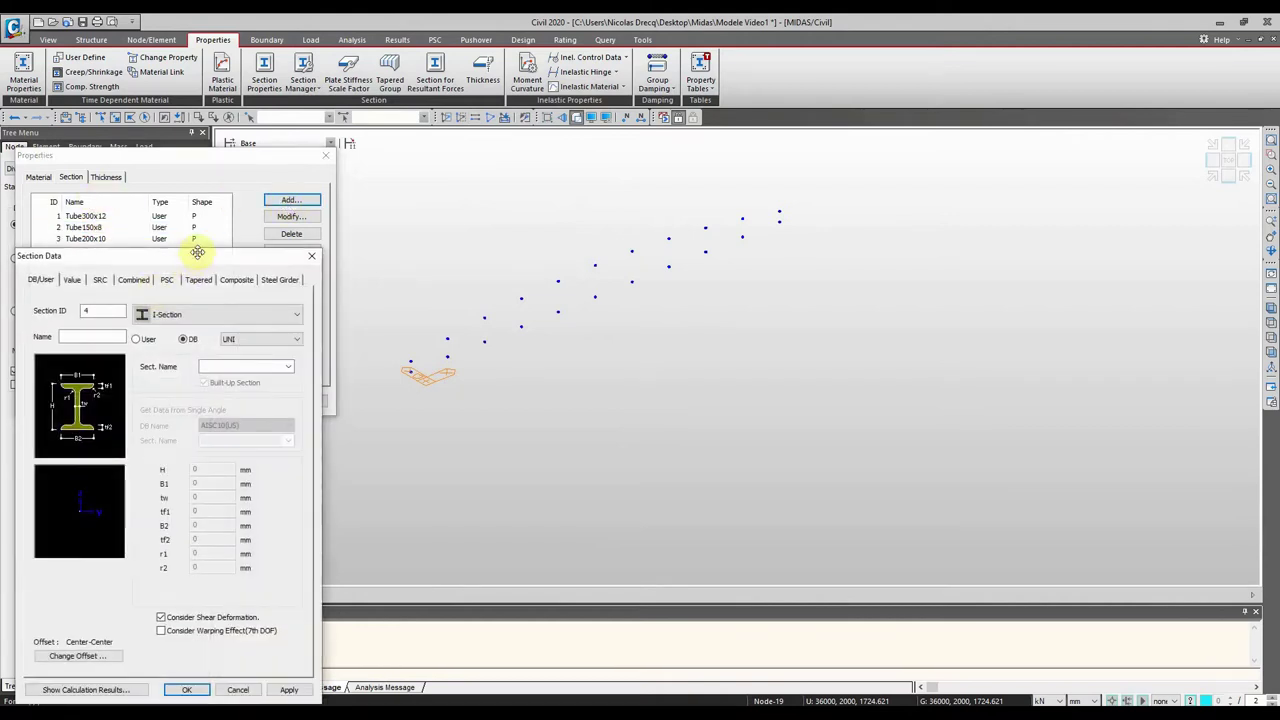
drag(197, 252, 387, 136)
click(398, 198)
click(400, 198)
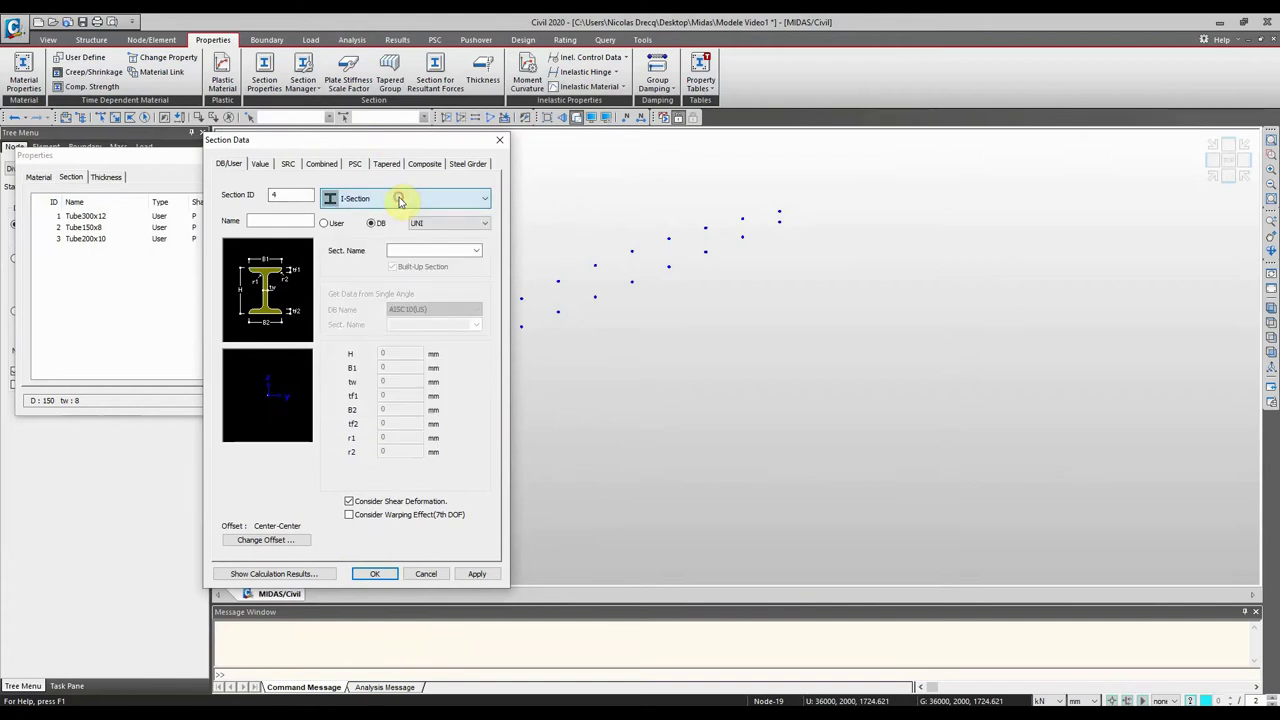
click(447, 224)
click(446, 225)
click(446, 225)
click(446, 224)
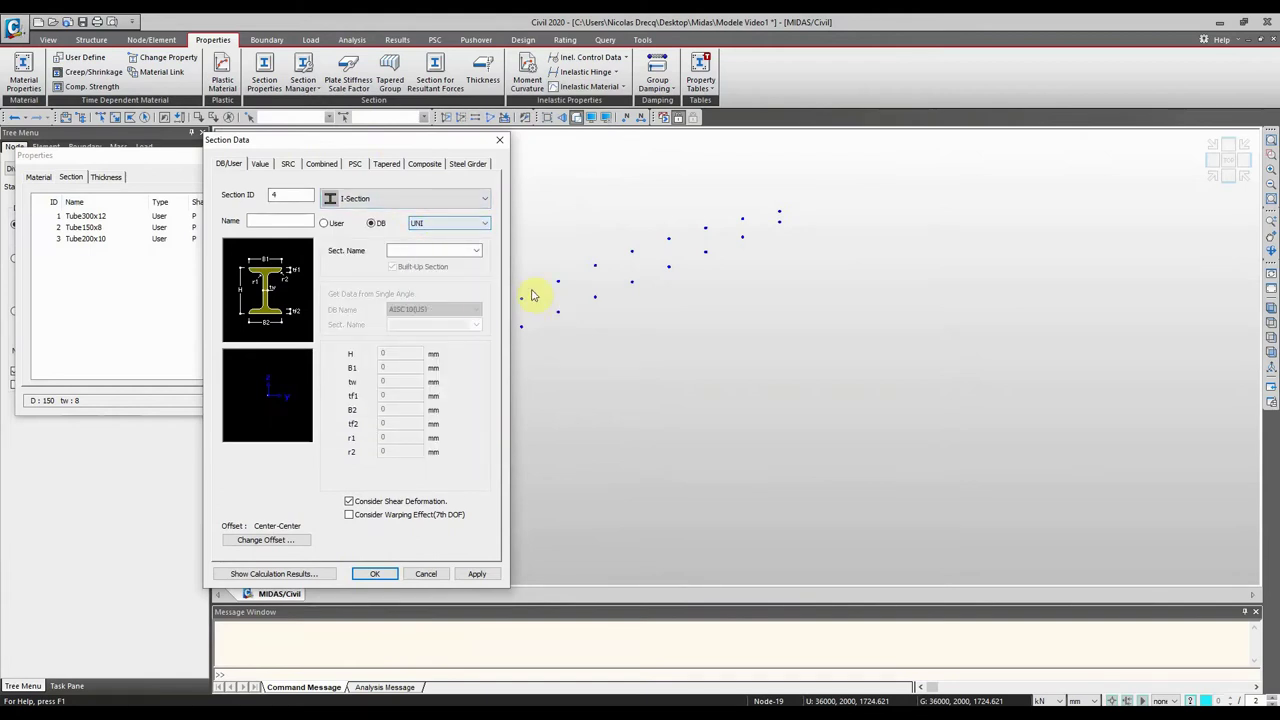
Step: Choose the HEA260 profile from the UNI database for section 4
click(476, 250)
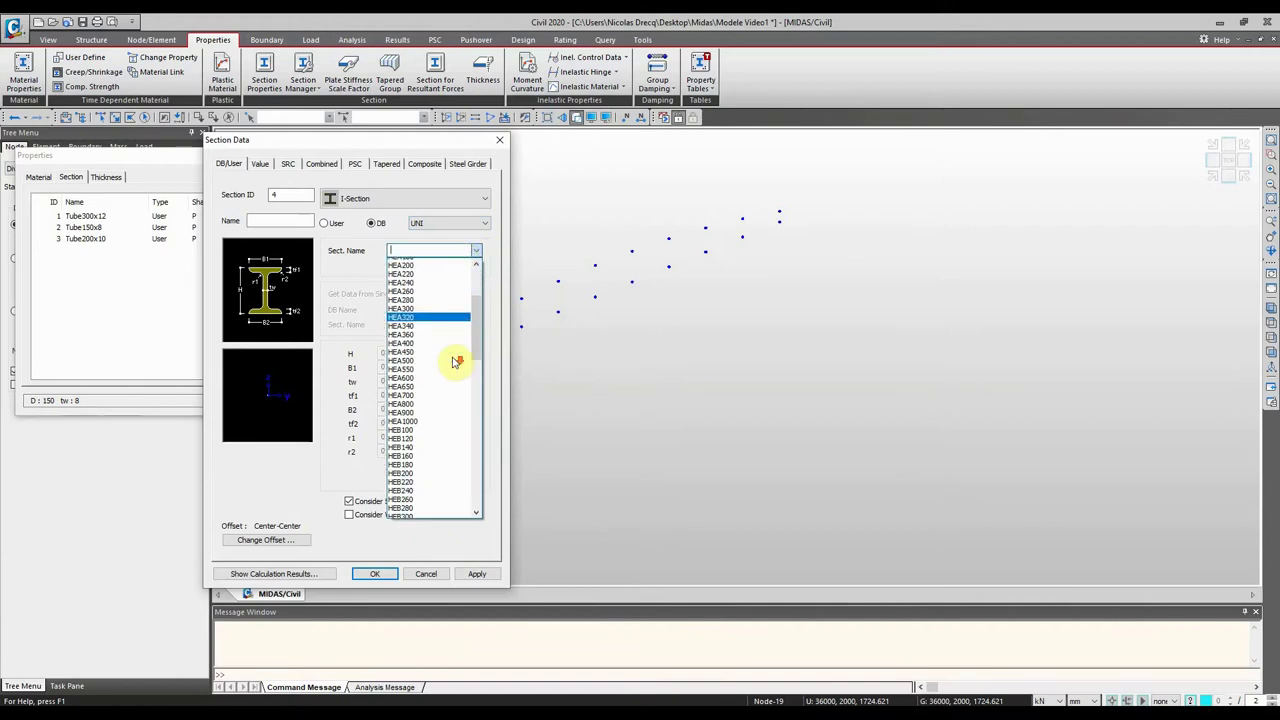
drag(478, 305, 486, 410)
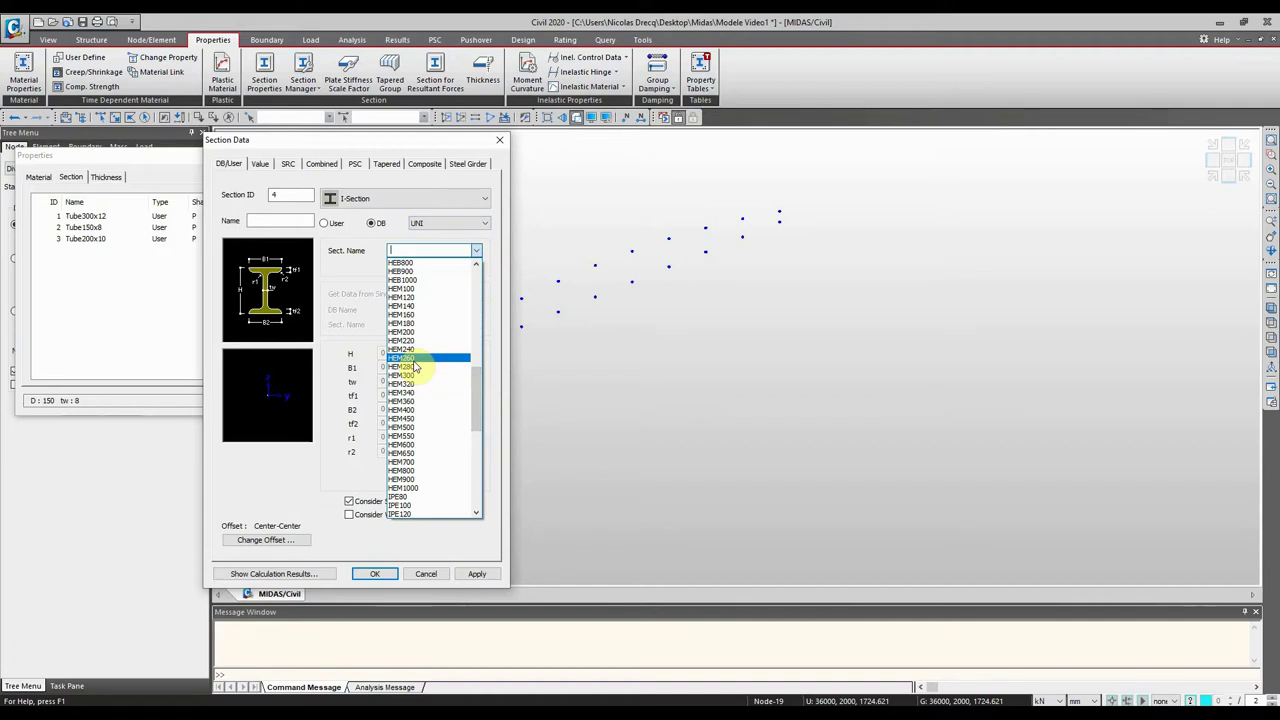
scroll(415, 368, down, 1)
scroll(415, 368, up, 4)
scroll(413, 313, up, 3)
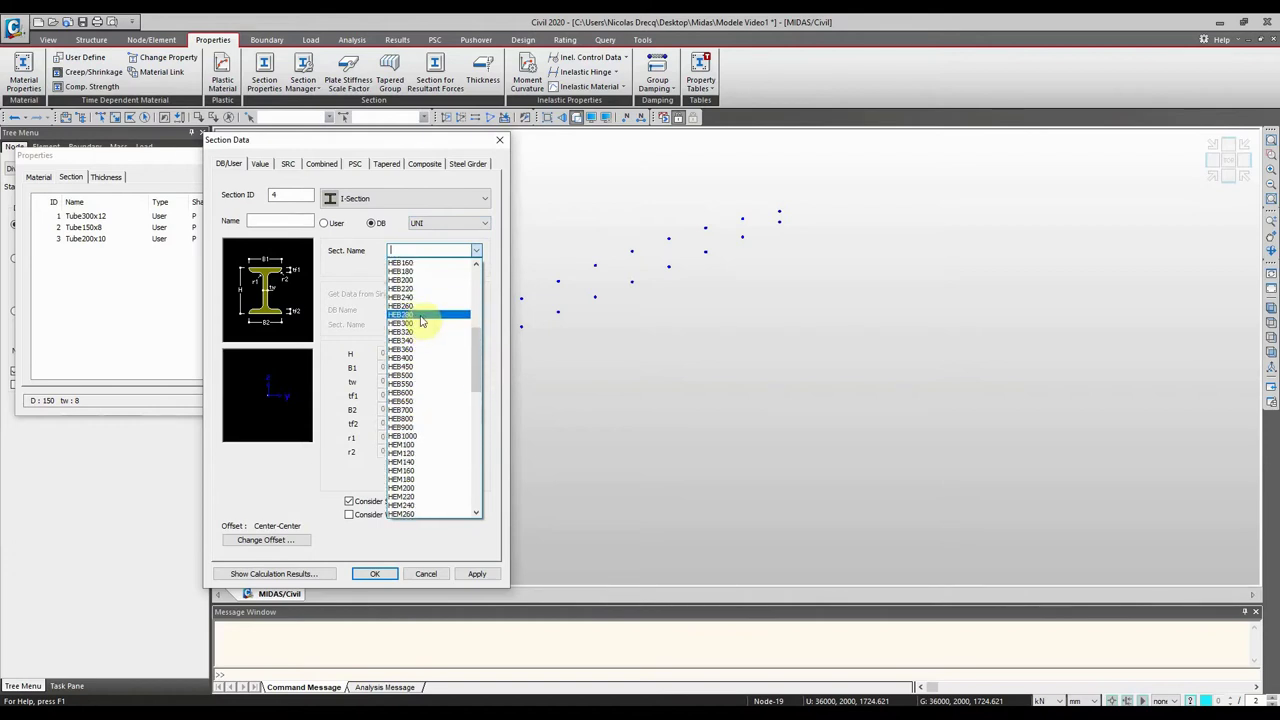
scroll(421, 314, up, 5)
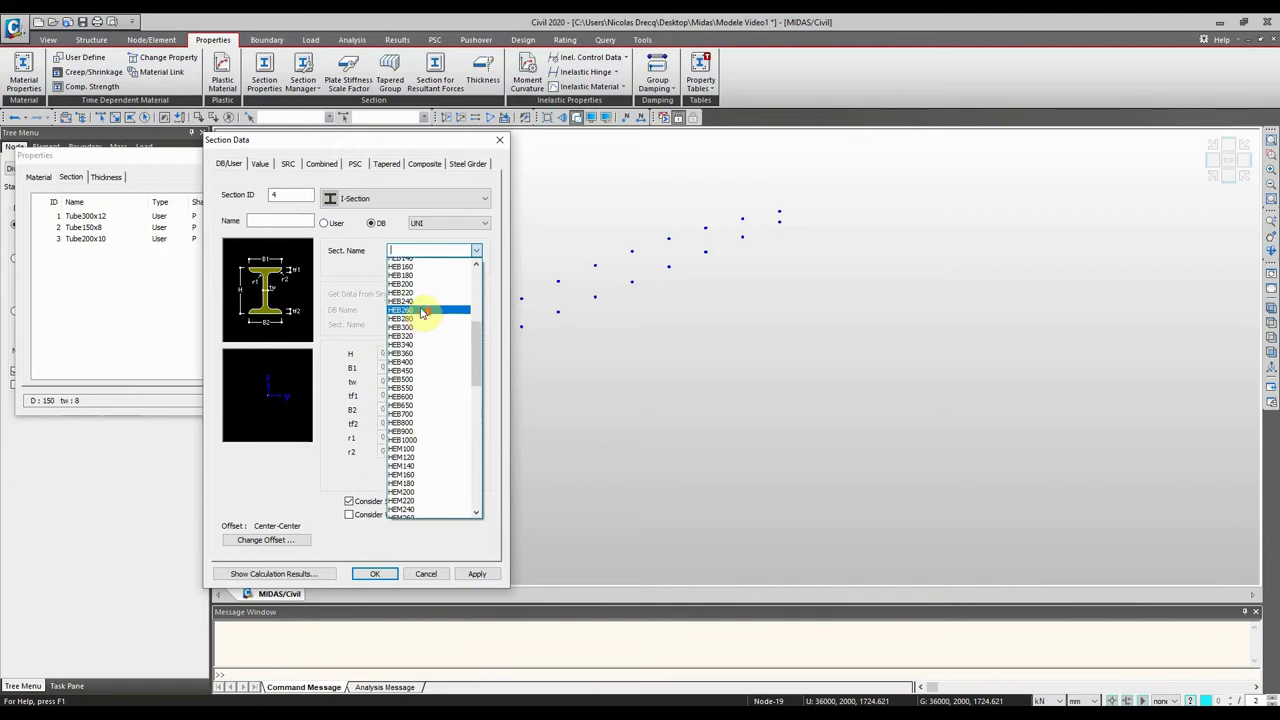
scroll(420, 320, up, 2)
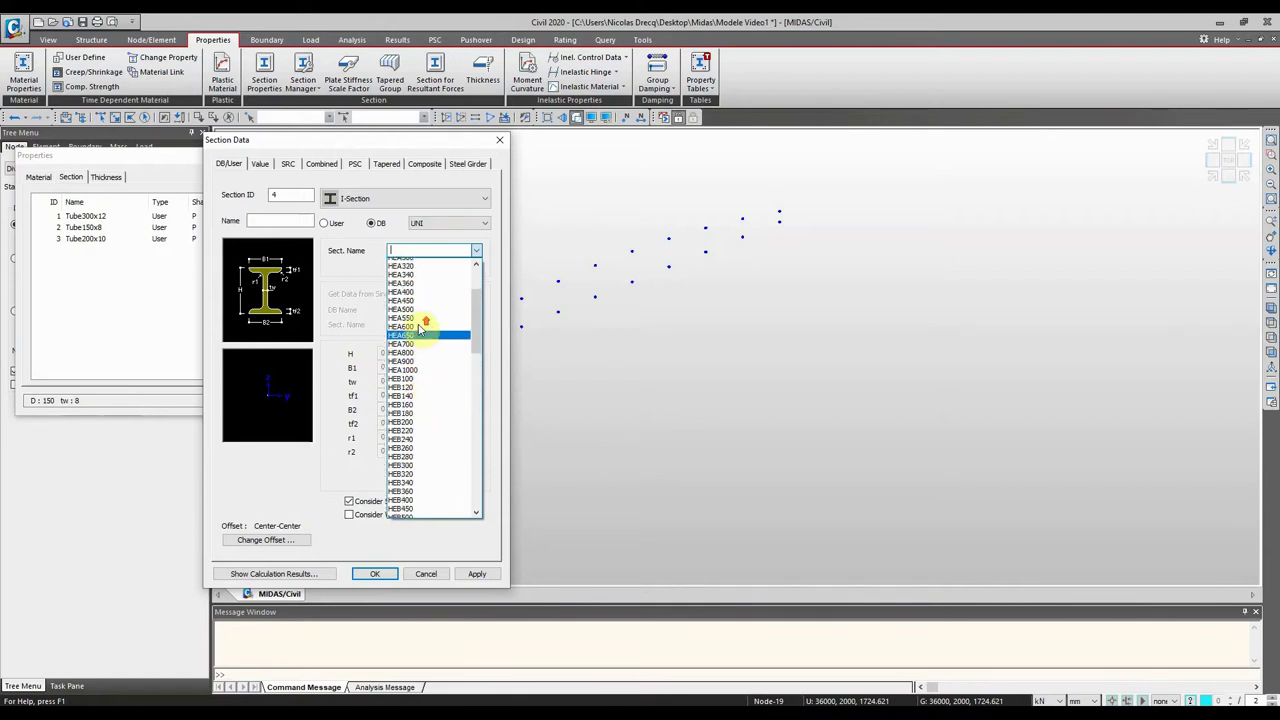
click(420, 280)
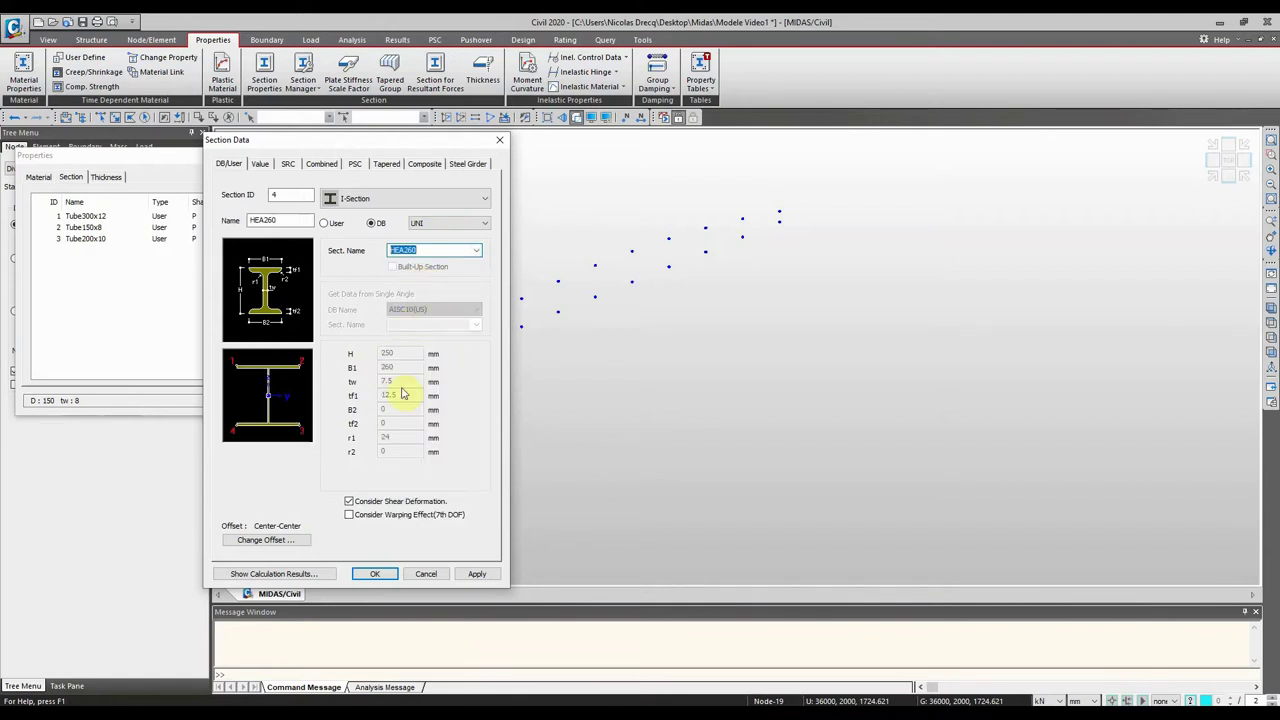
Step: Review the offset options for the HEA260 section, keep Center-Center, and add the section to the list
click(292, 545)
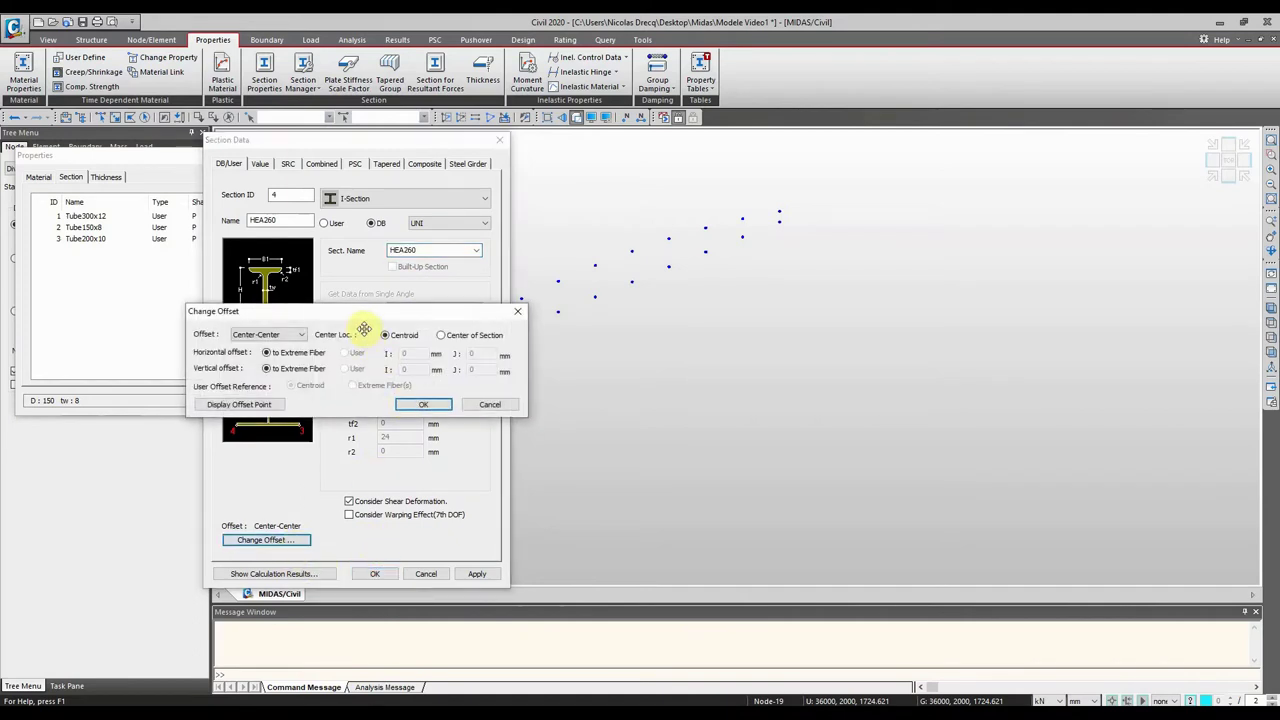
drag(366, 309, 401, 297)
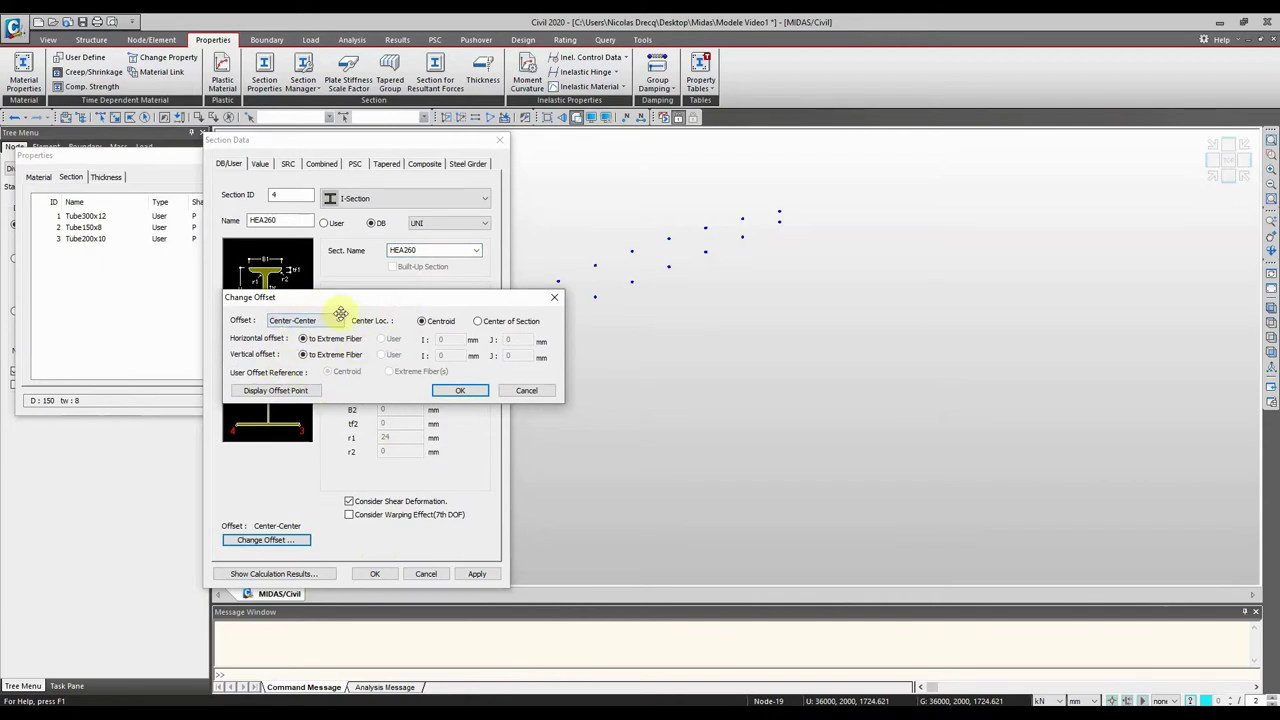
click(305, 322)
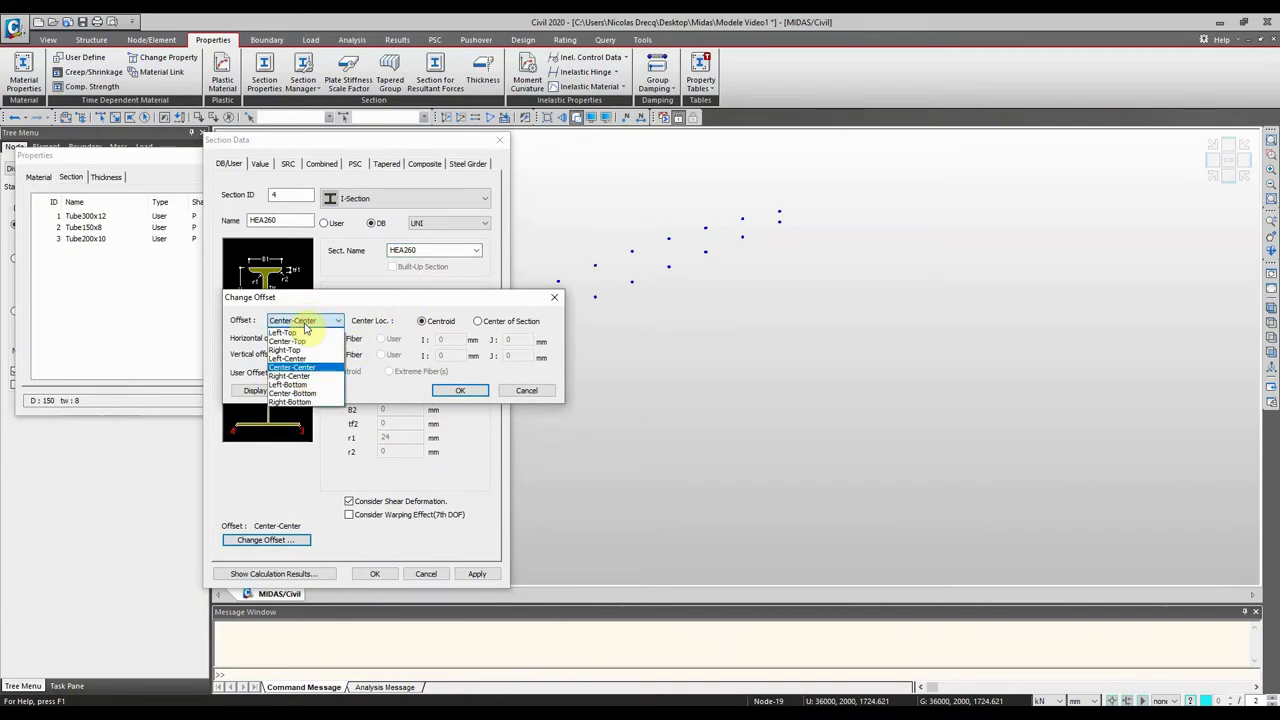
click(303, 322)
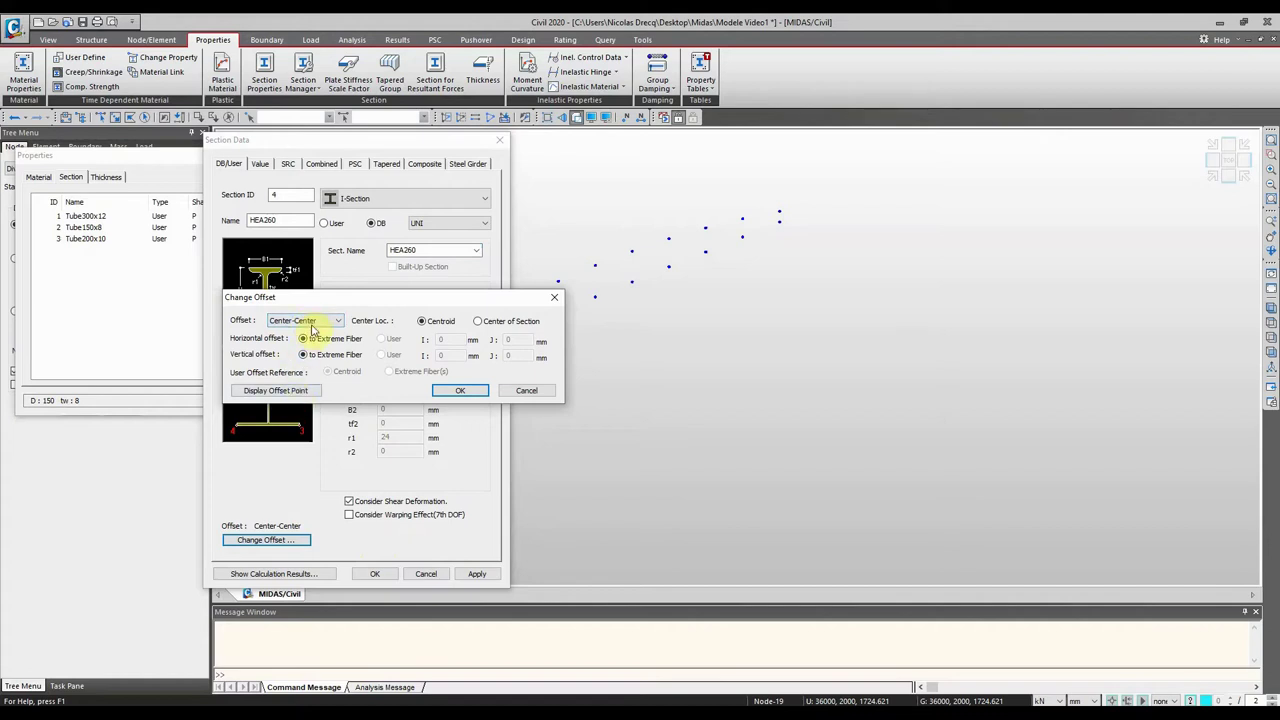
click(457, 391)
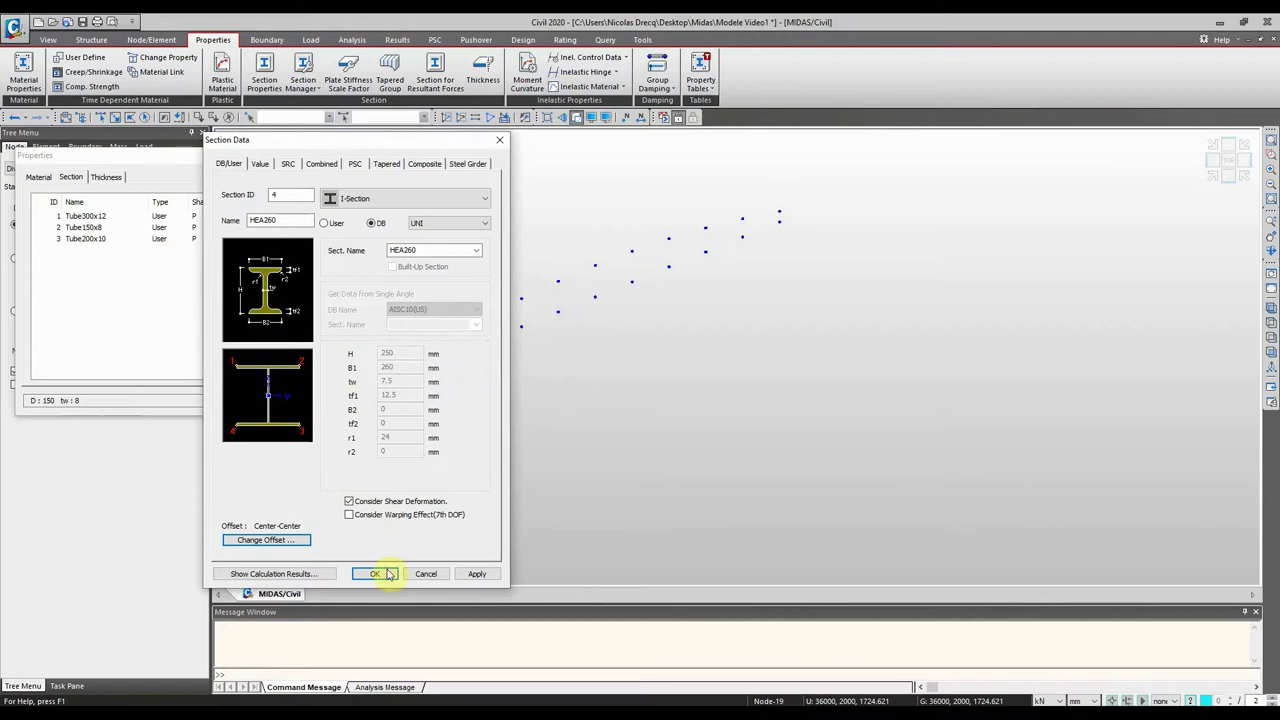
click(477, 573)
Step: Add the angle section L60x6 from the UNI database with ID 5 and close the properties
click(374, 199)
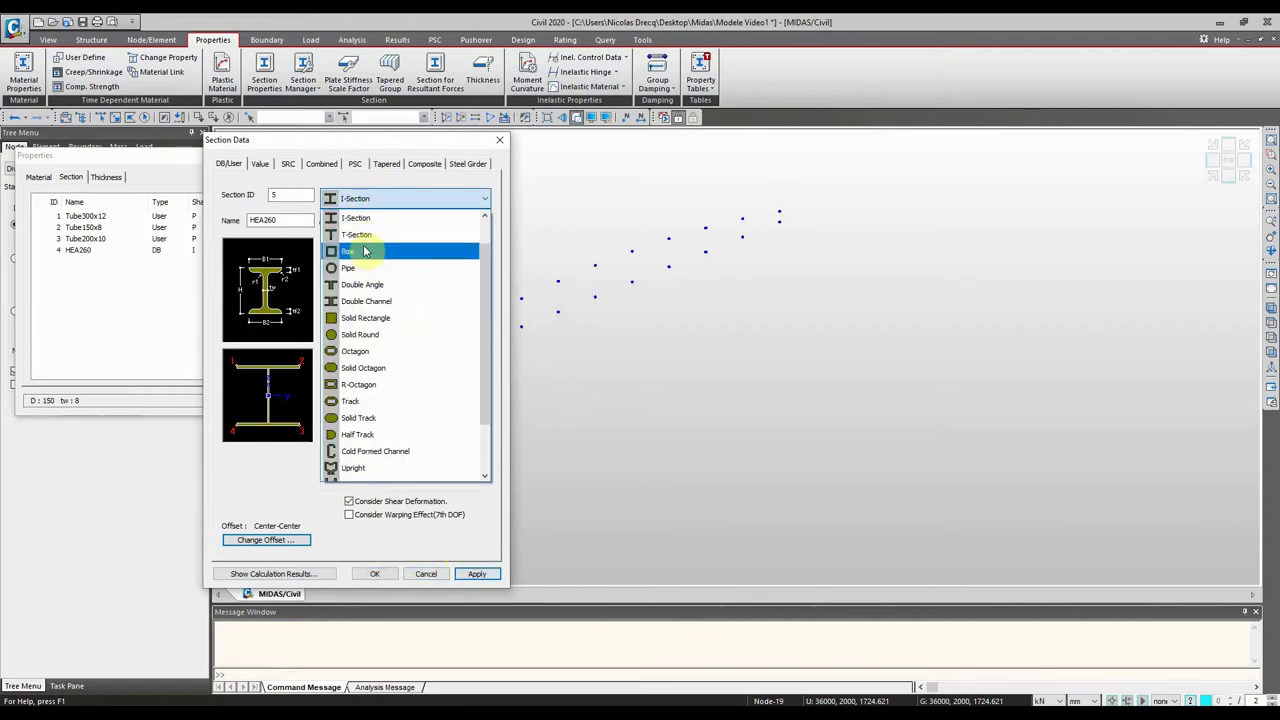
scroll(368, 228, up, 1)
click(371, 220)
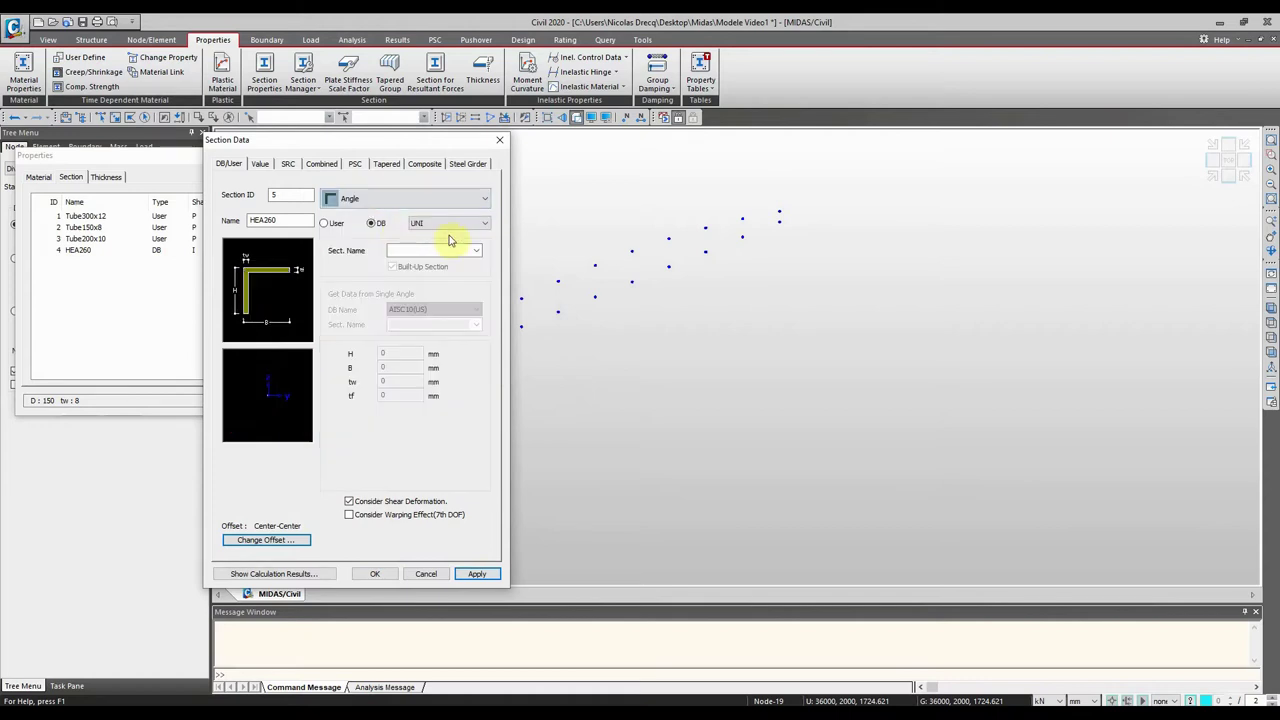
double_click(472, 223)
click(476, 252)
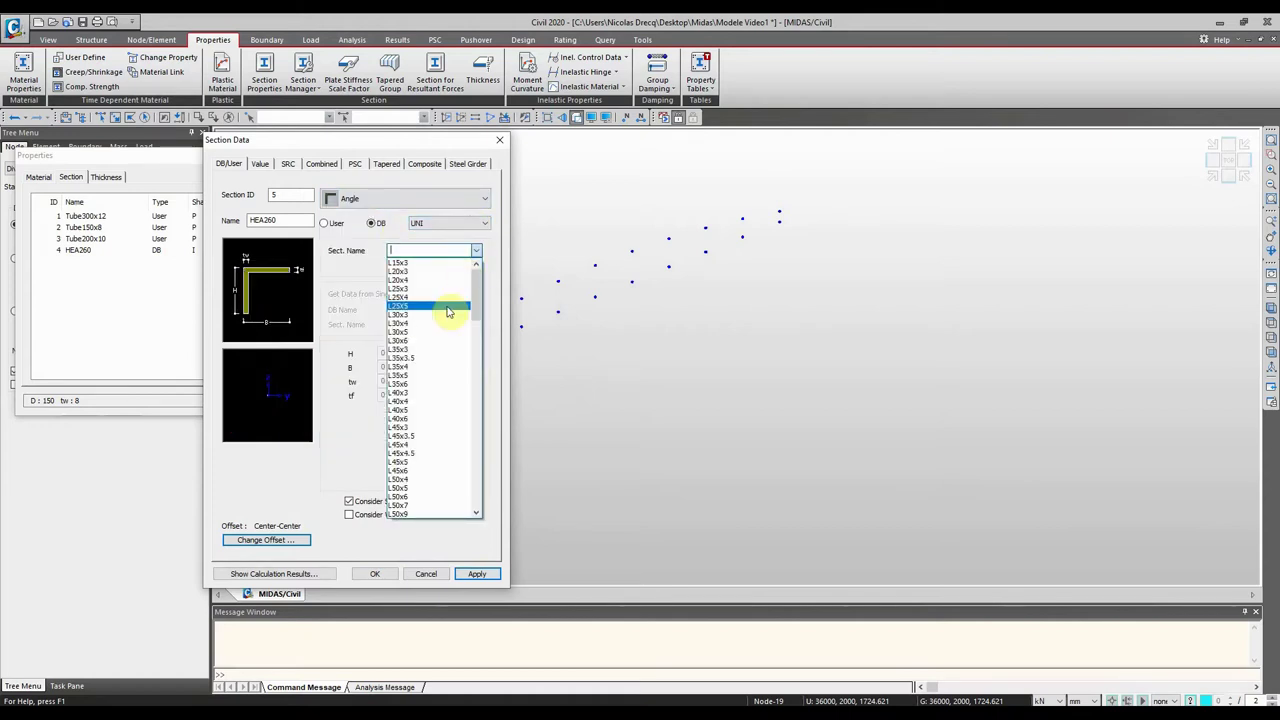
scroll(420, 425, down, 2)
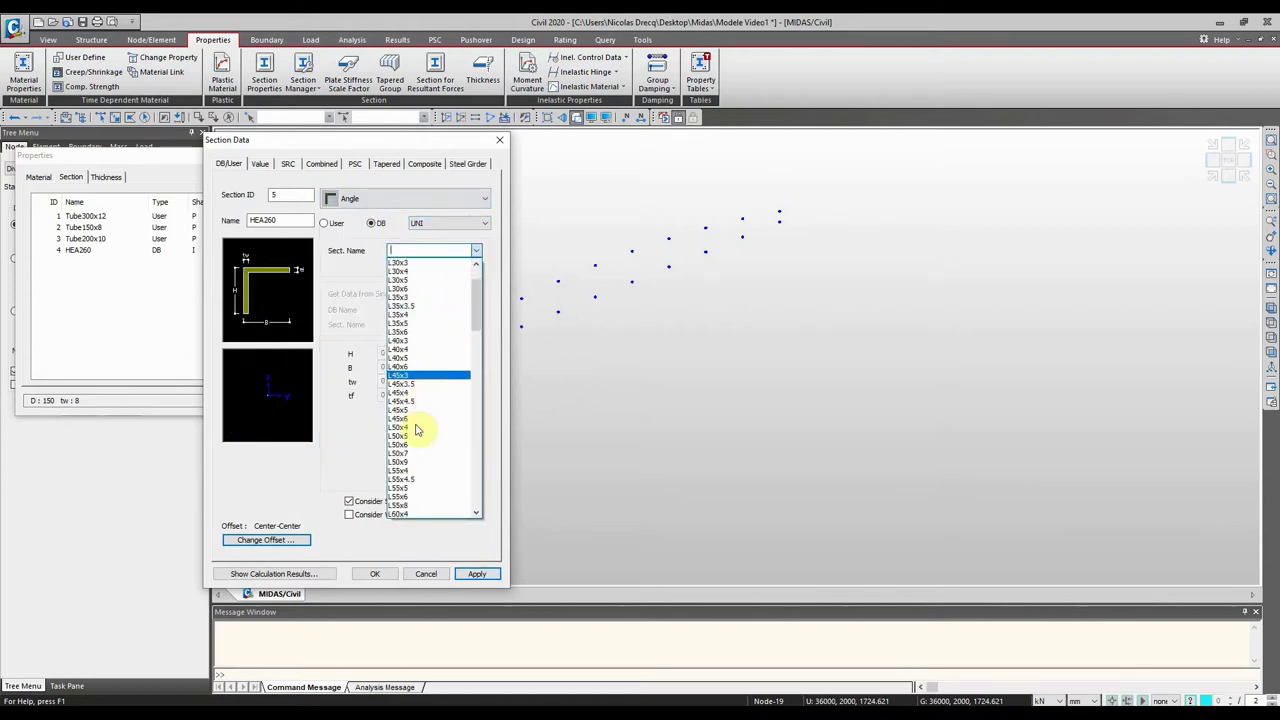
scroll(440, 492, down, 2)
click(428, 487)
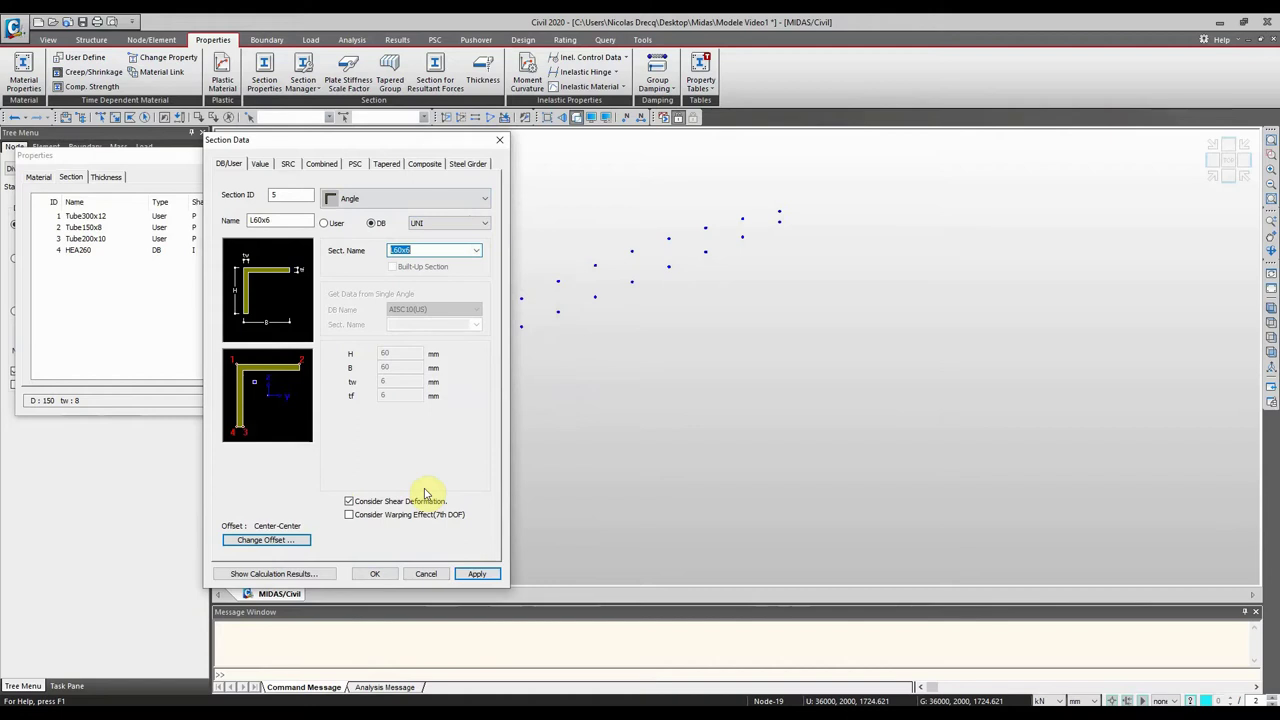
click(372, 574)
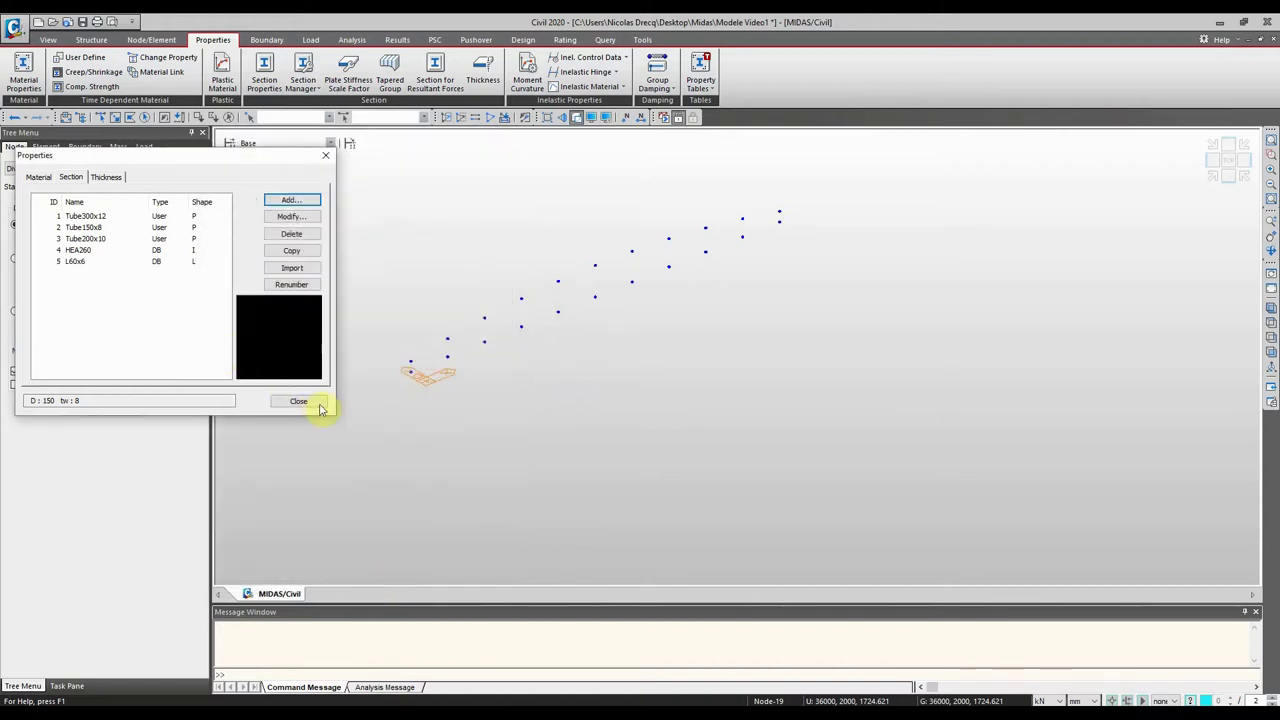
click(306, 401)
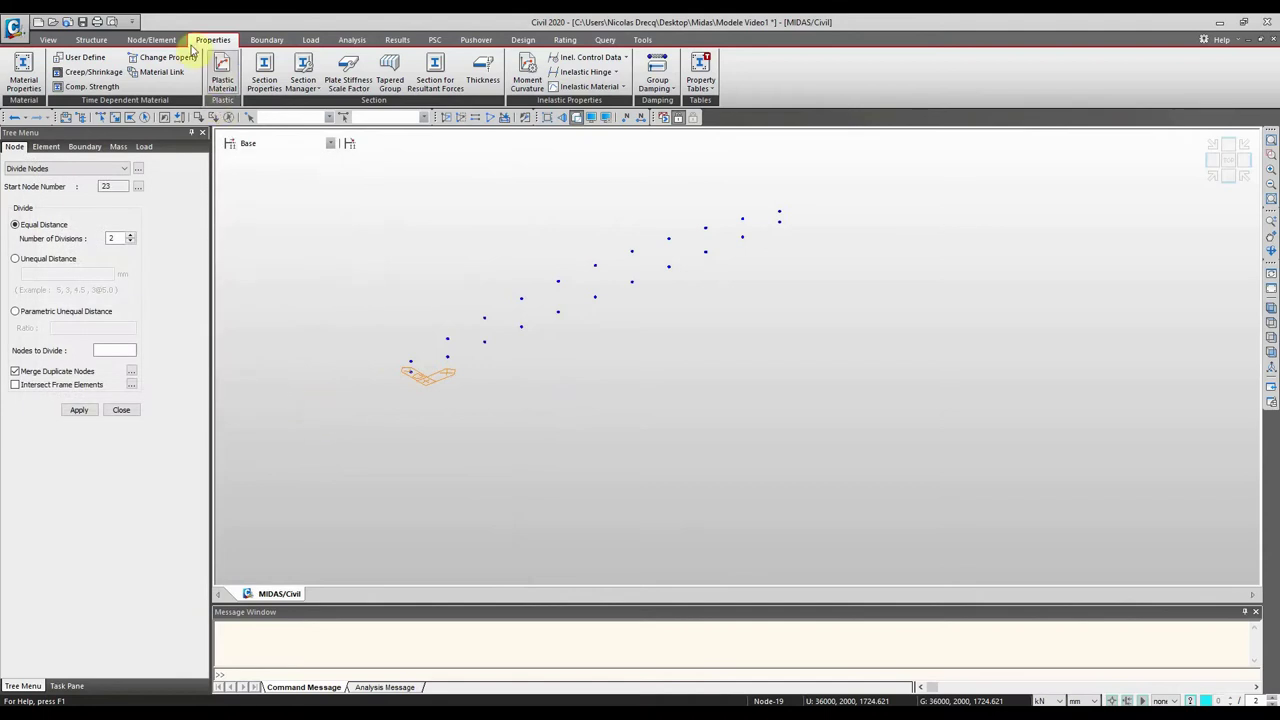
Step: Create general beam elements along the bottom chord with material S355 and section Tube300x12, from node 1 to 4 and on to 21
click(146, 40)
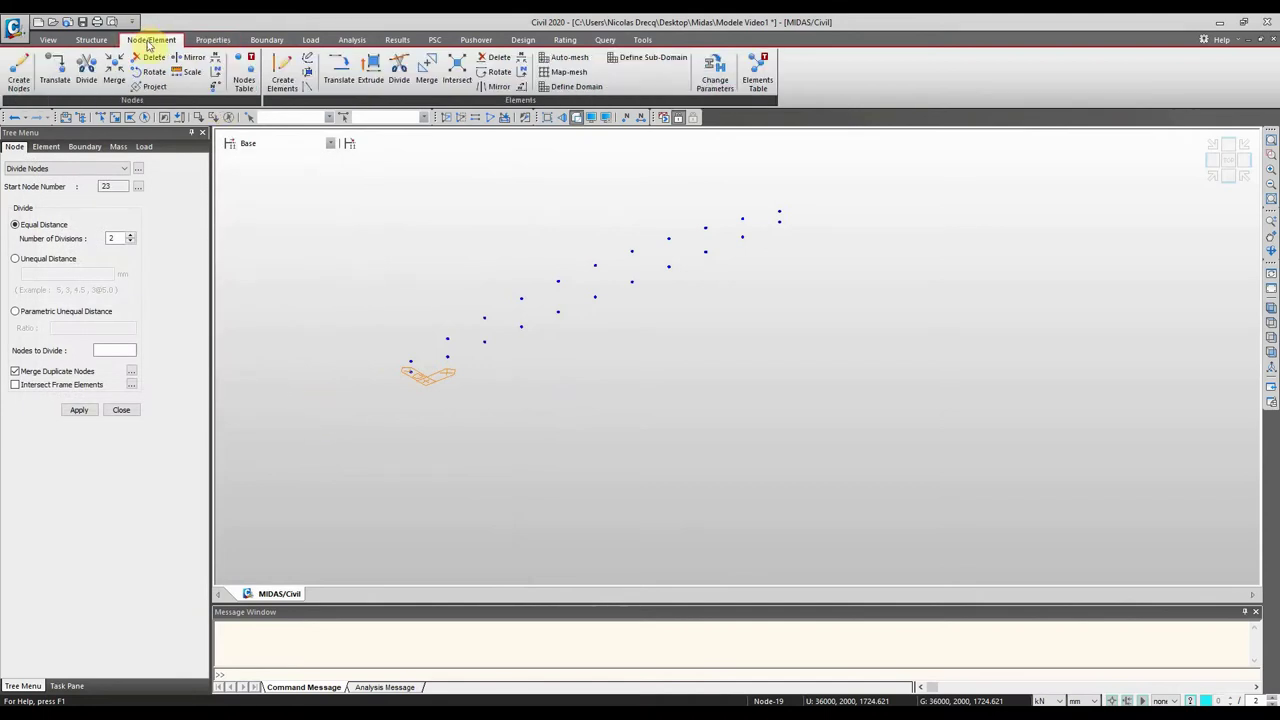
click(285, 68)
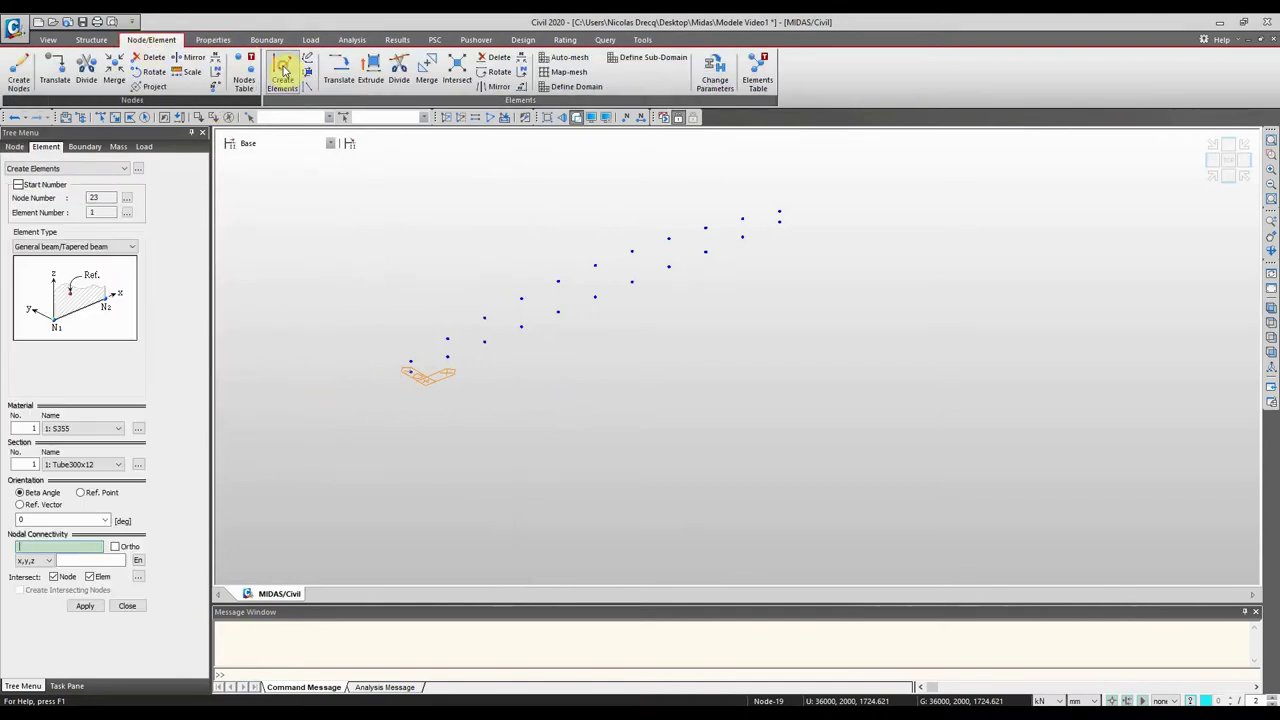
click(95, 466)
click(95, 474)
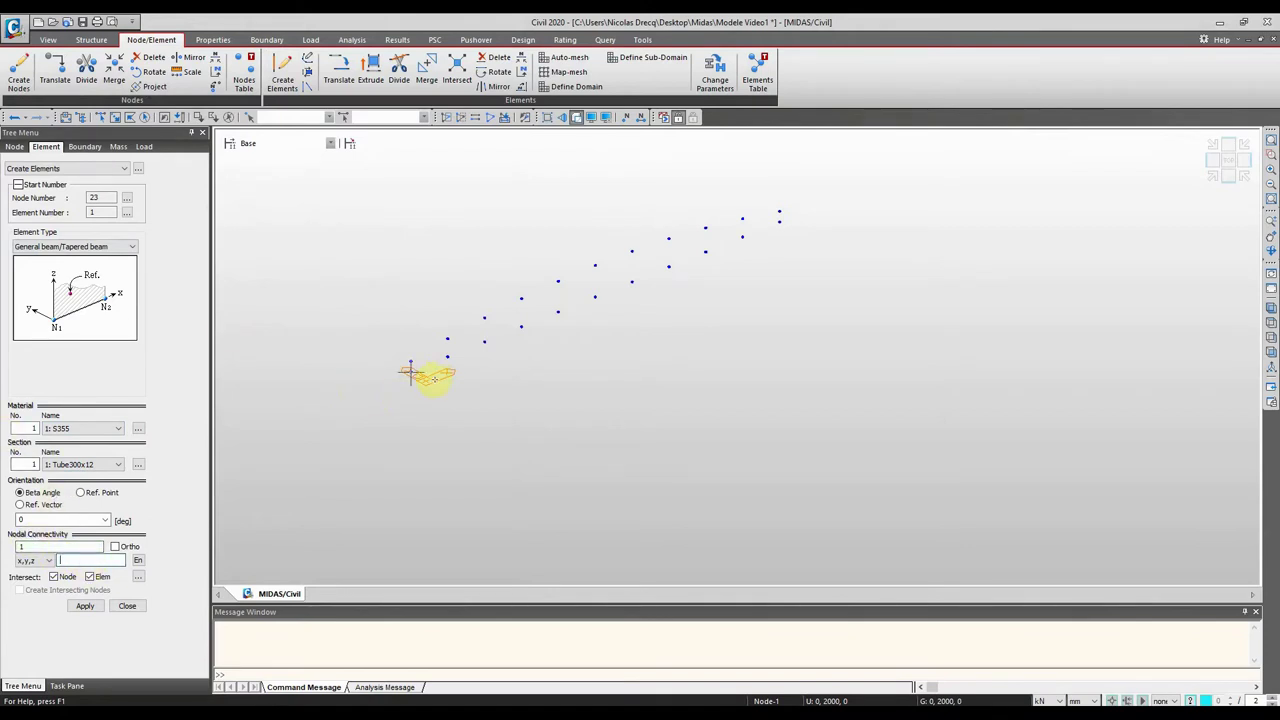
click(426, 378)
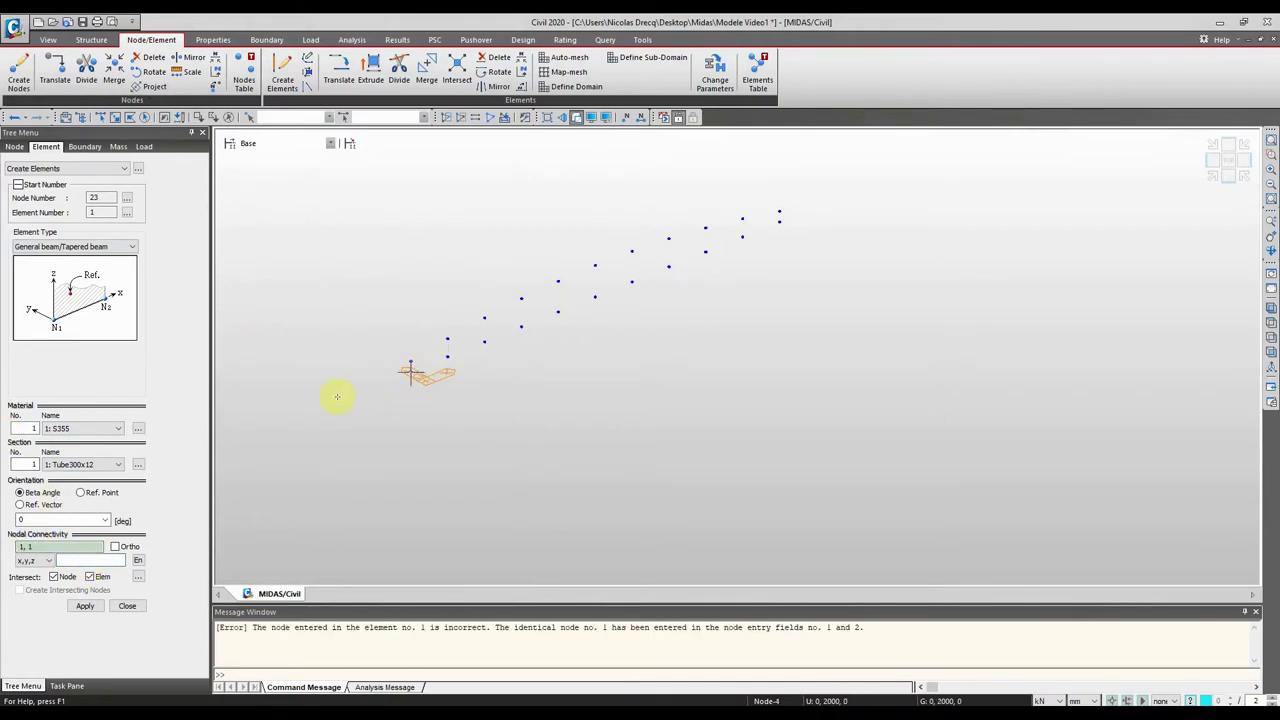
click(418, 386)
click(465, 375)
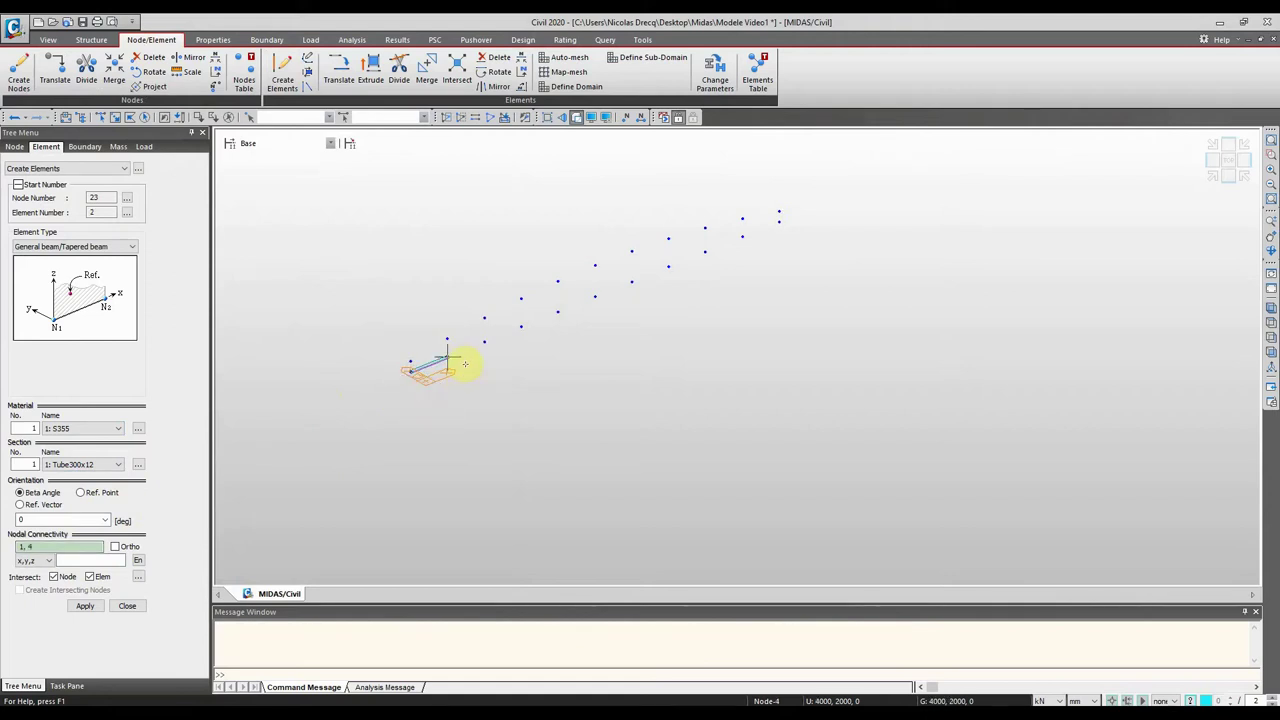
click(443, 355)
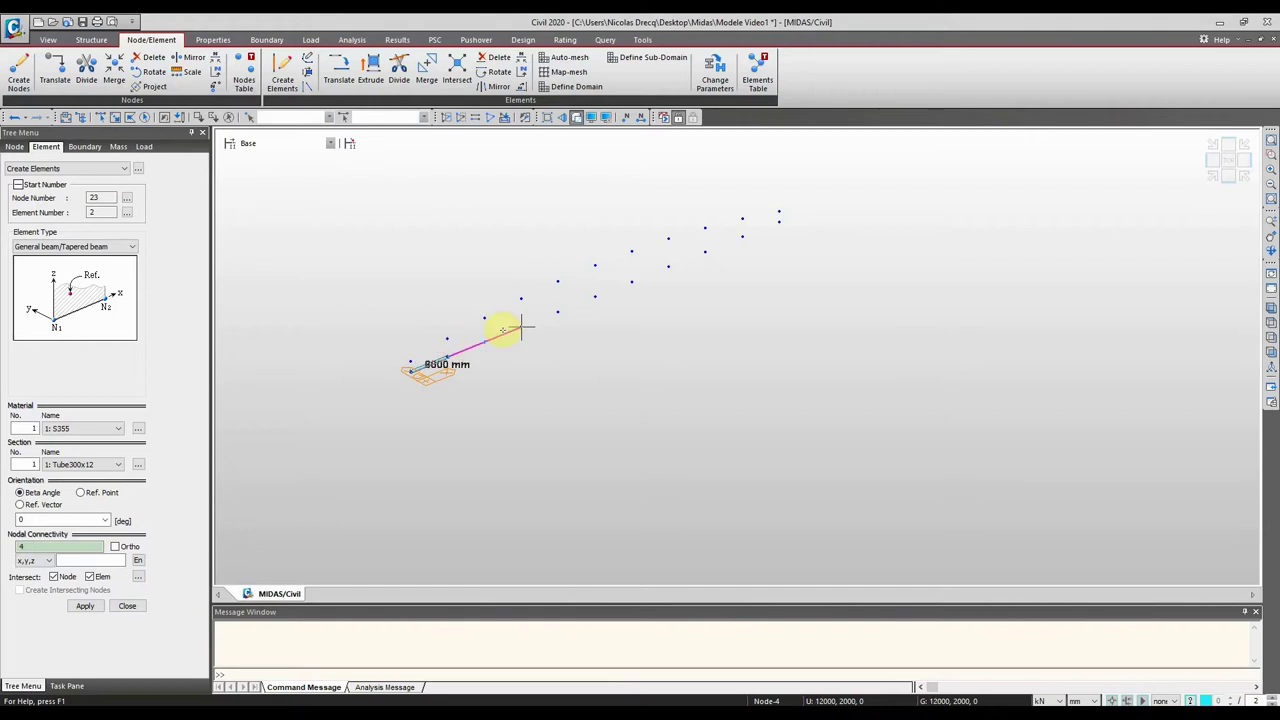
click(778, 220)
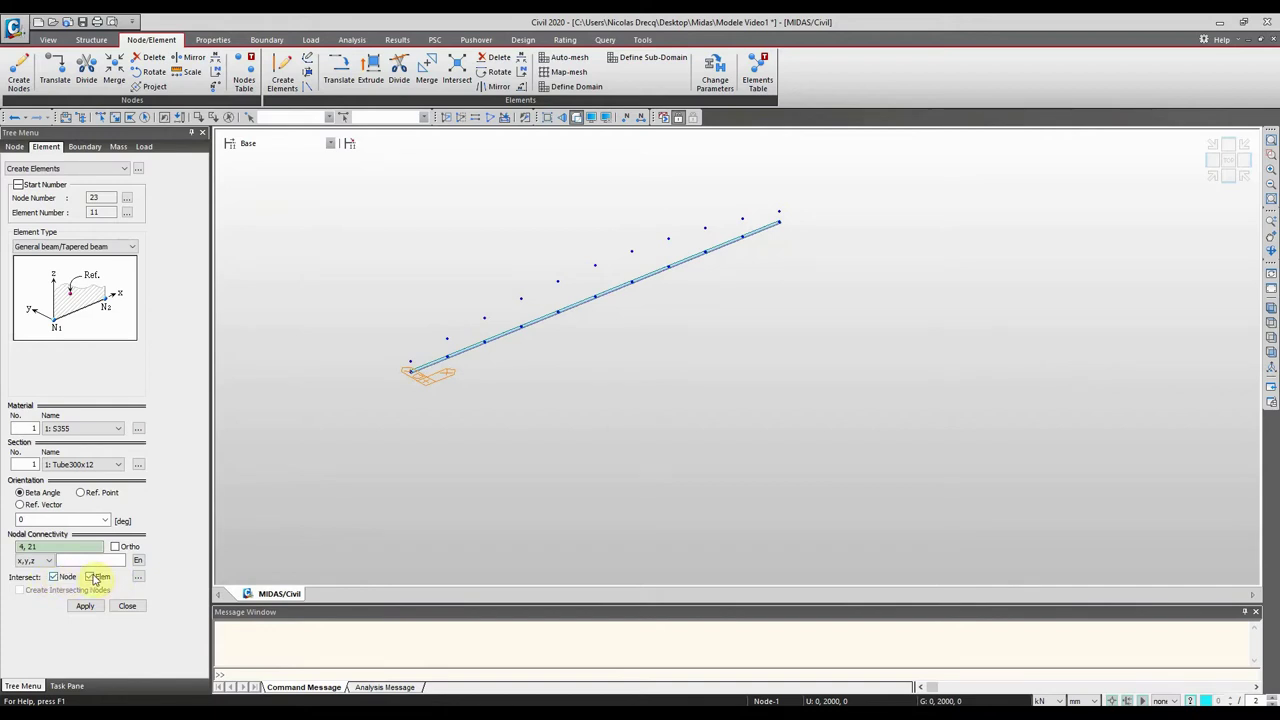
Step: Show the element numbers to check how the bottom chord is divided at its nodes, and hide them again
click(90, 577)
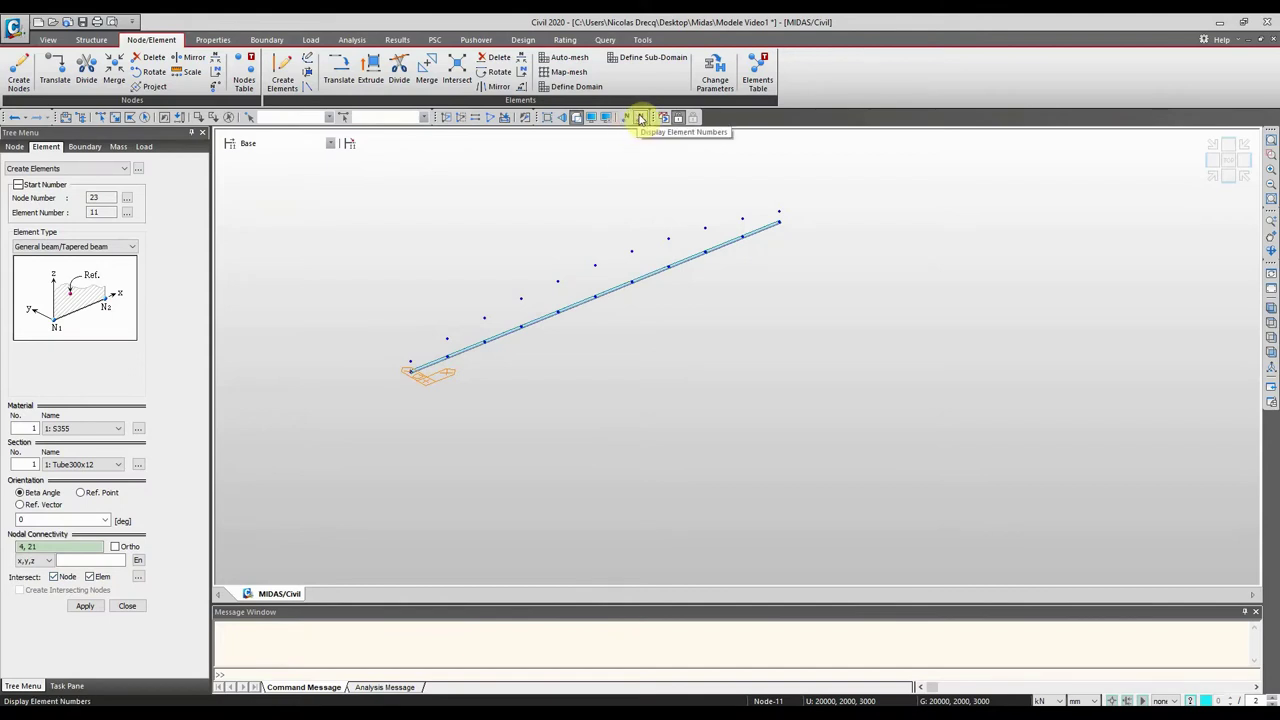
click(641, 118)
scroll(595, 320, up, 5)
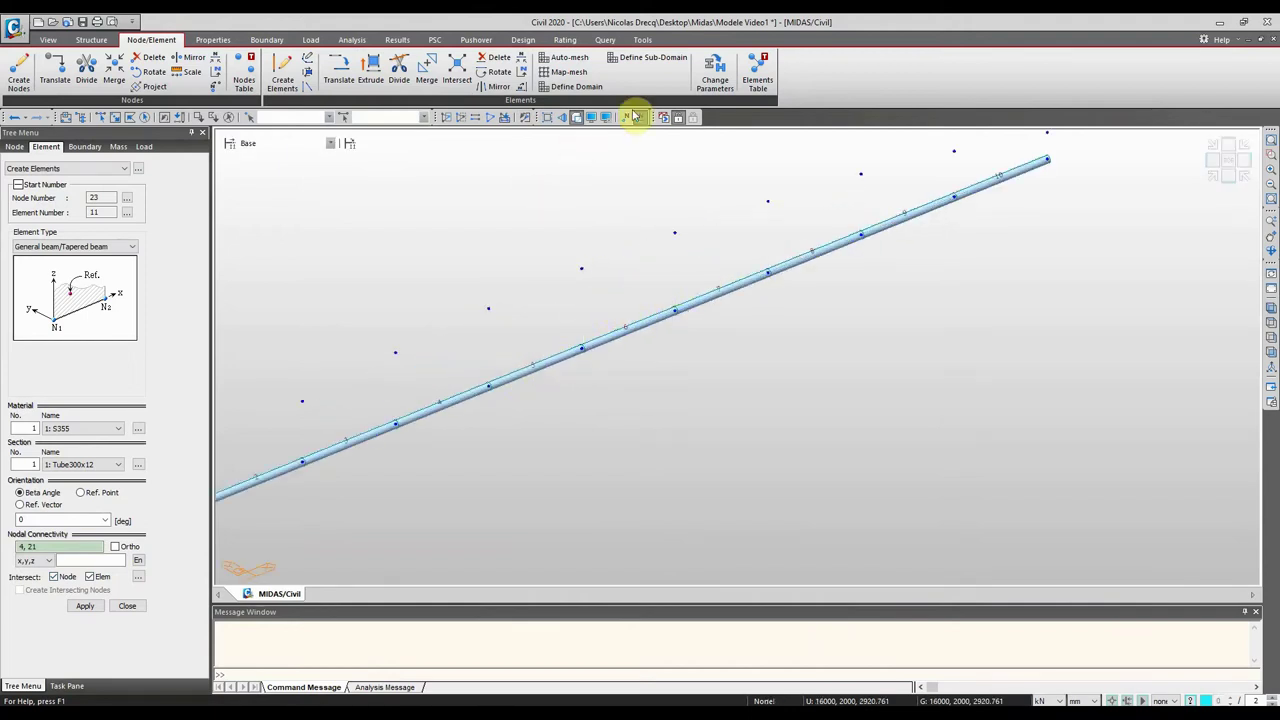
click(645, 118)
scroll(540, 220, down, 5)
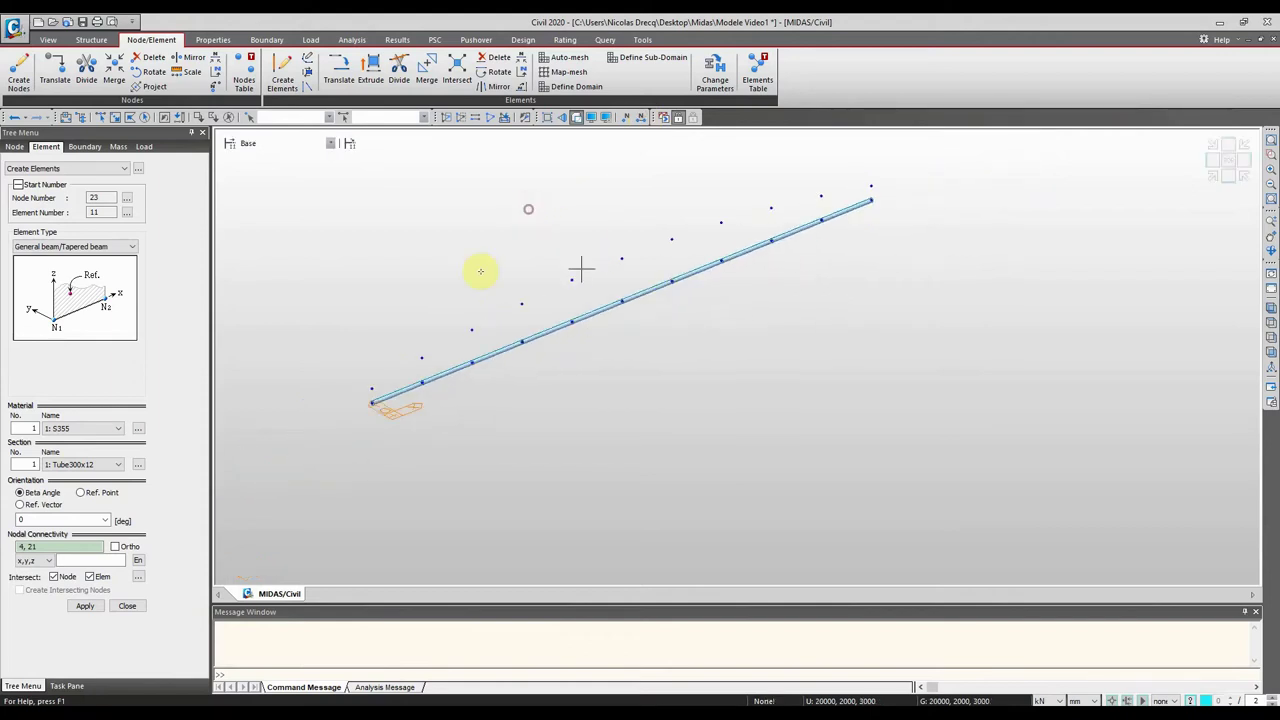
Step: Create Tube300x12 beam elements node by node along the arched top chord, from node 2 to node 22
click(371, 388)
click(422, 358)
click(472, 330)
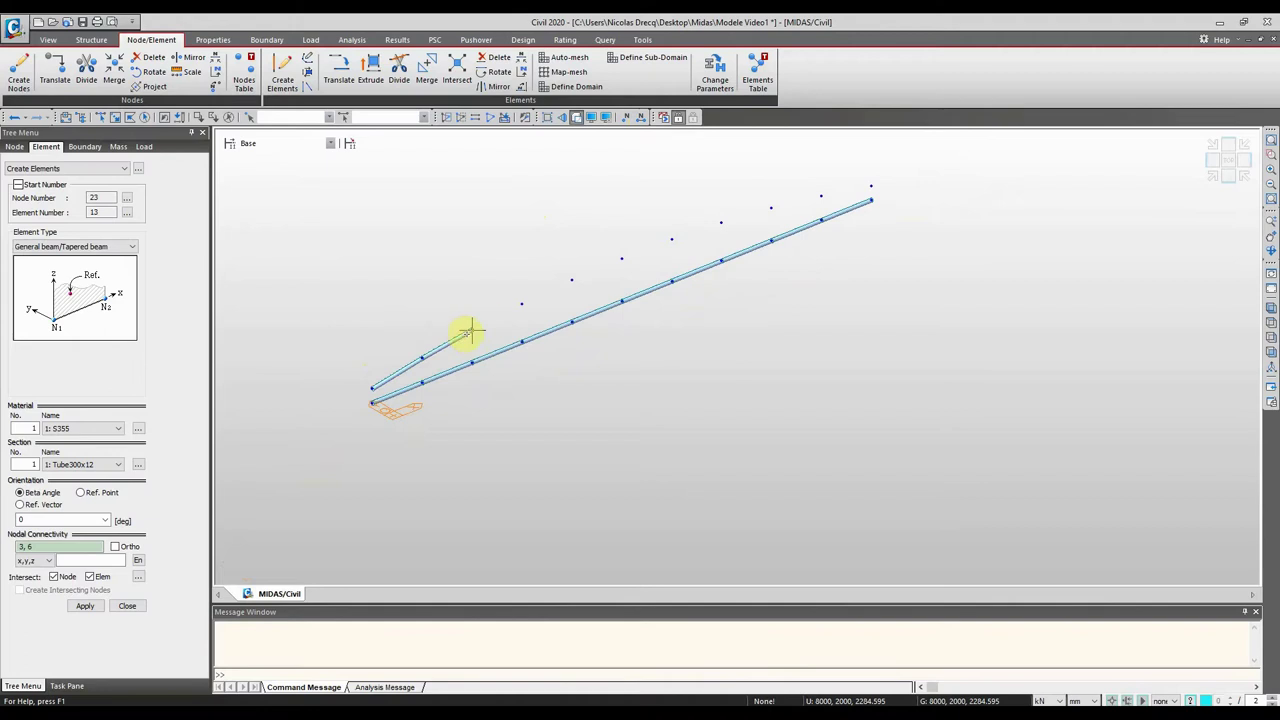
click(521, 300)
click(571, 282)
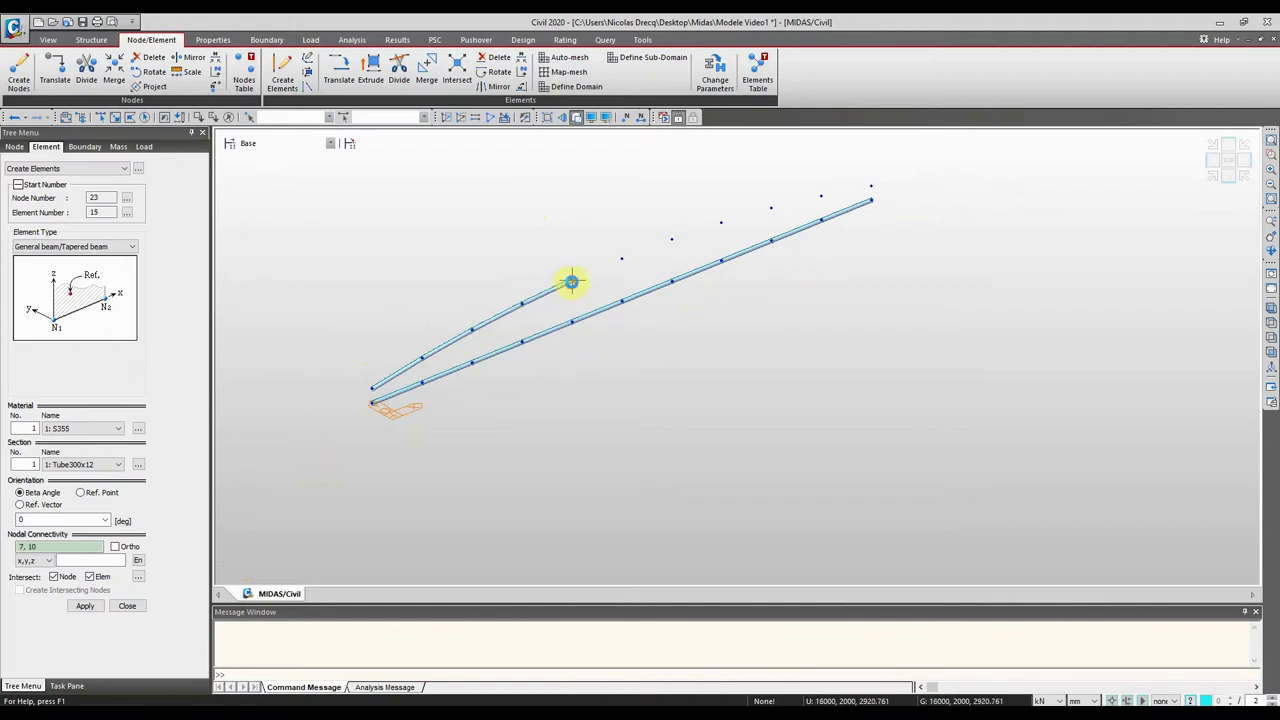
click(621, 258)
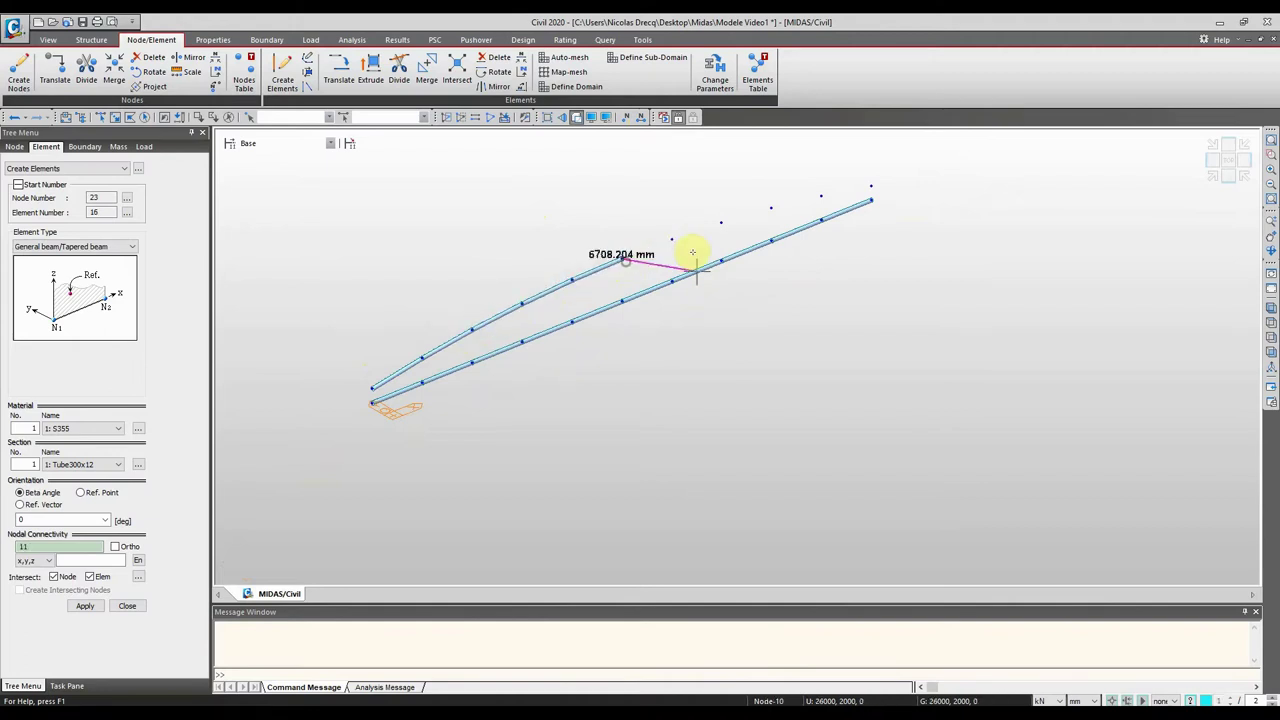
click(671, 238)
click(721, 222)
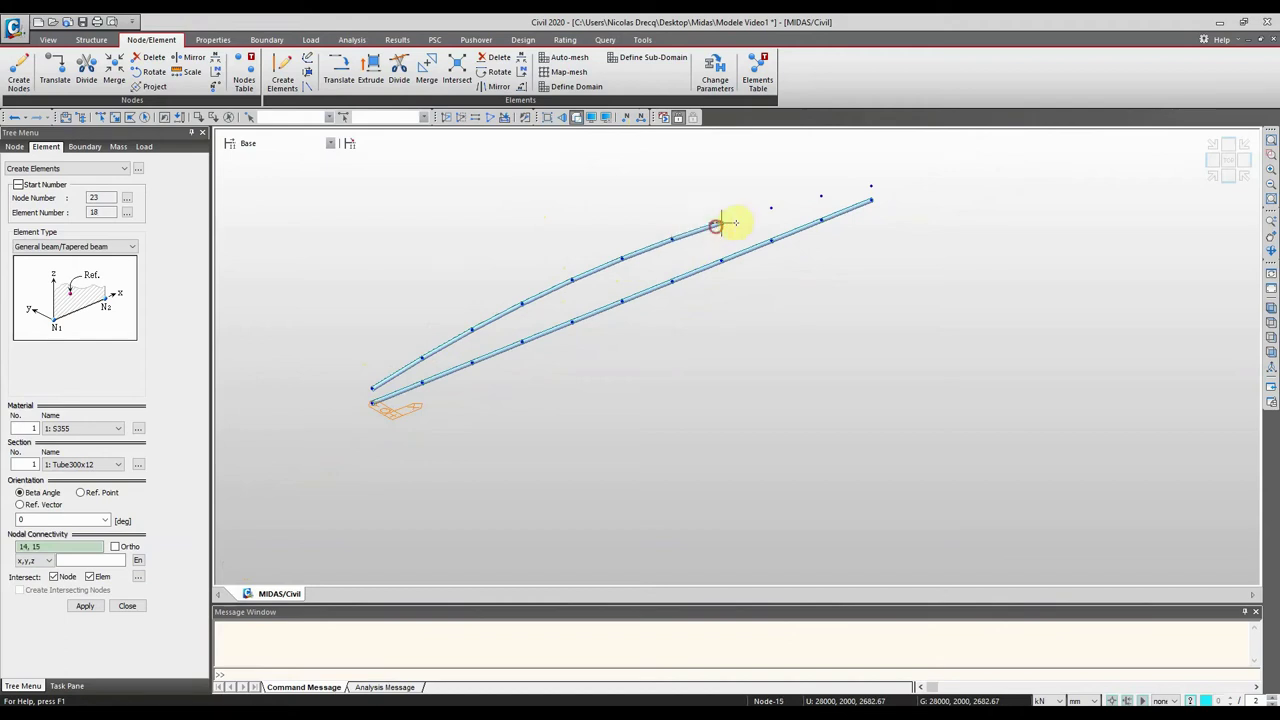
click(771, 208)
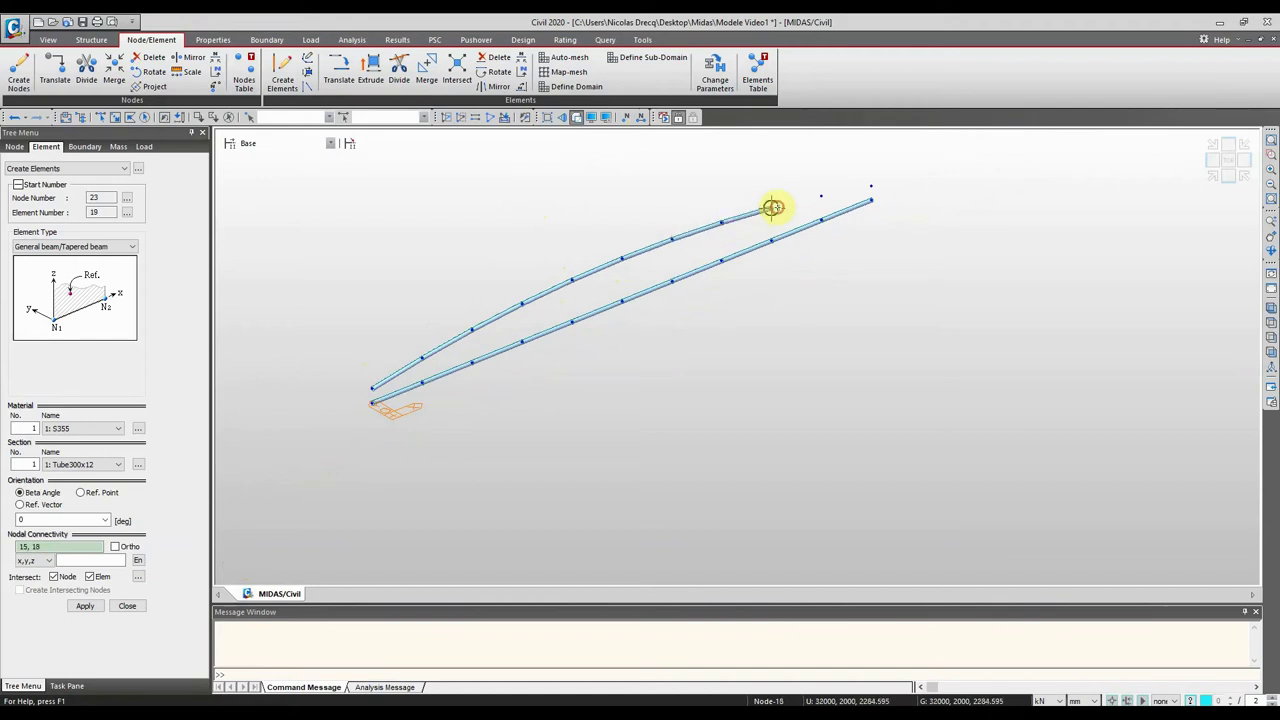
click(821, 192)
click(871, 186)
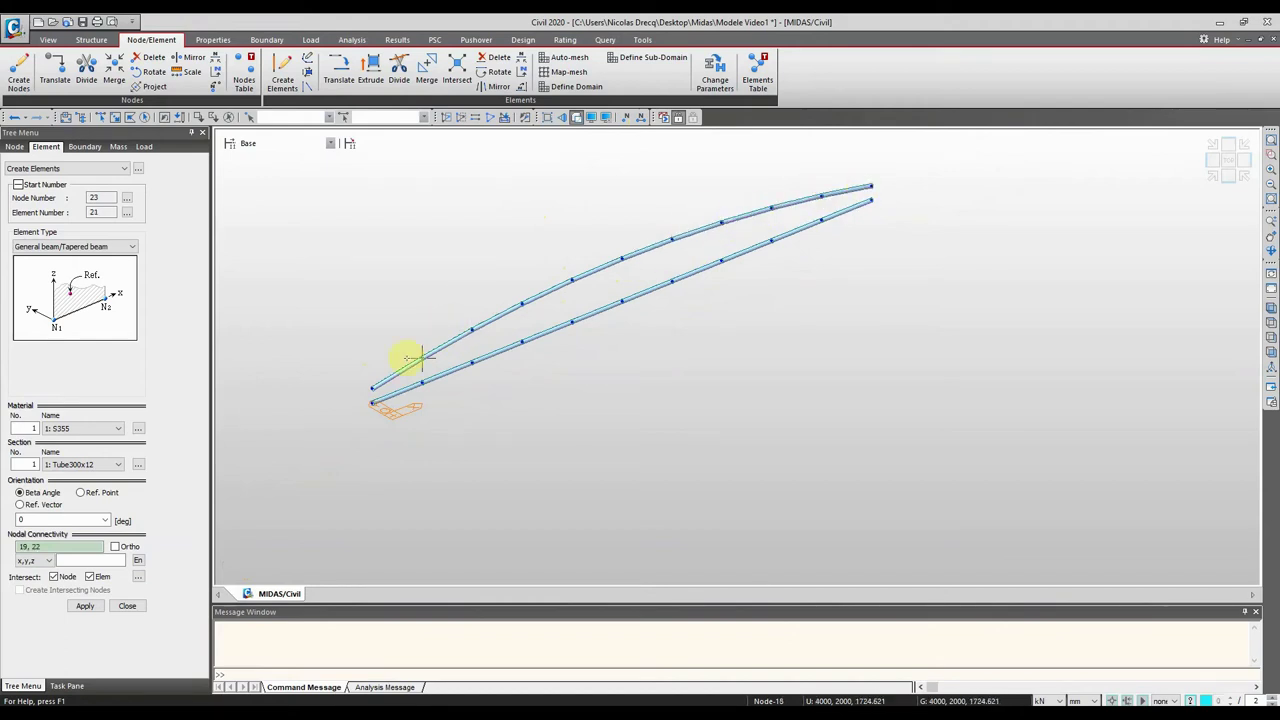
Step: Create the two end verticals in Tube300x12, joining nodes 2 and 1 and nodes 22 and 21
click(372, 403)
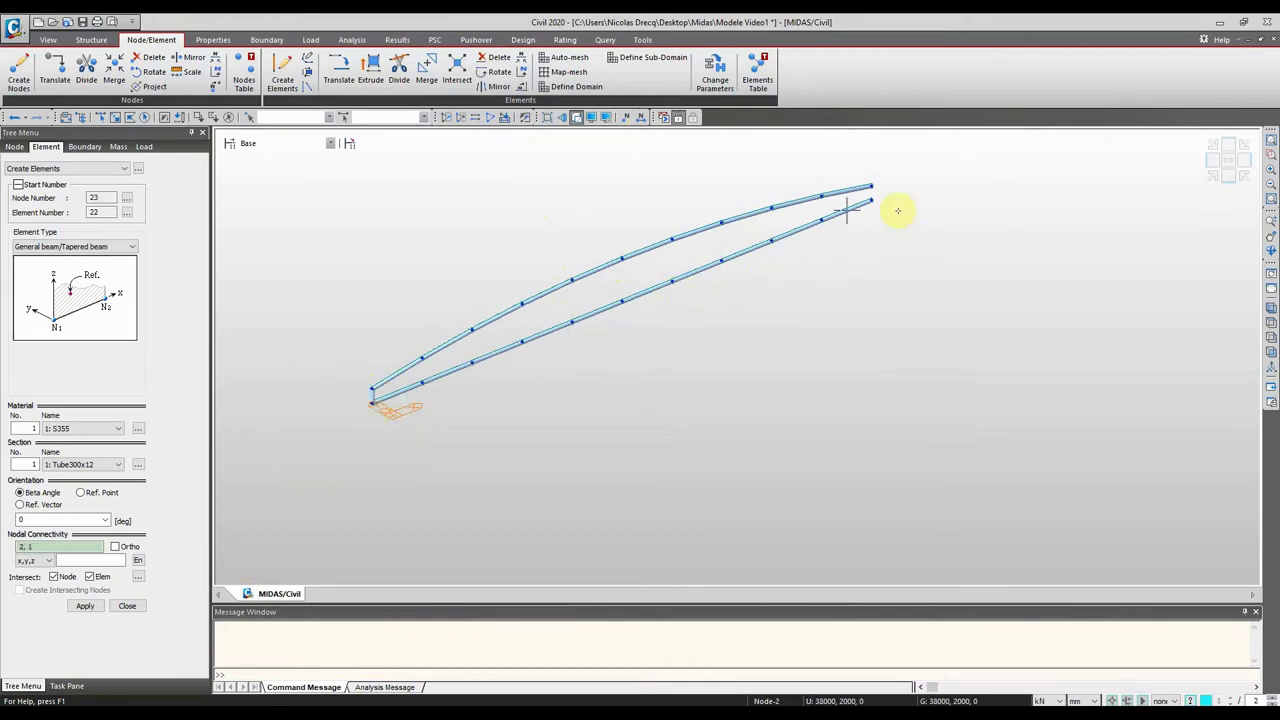
click(872, 187)
click(872, 201)
Step: Create the nine intermediate verticals between the bottom and top chord nodes with section Tube200x10
click(112, 464)
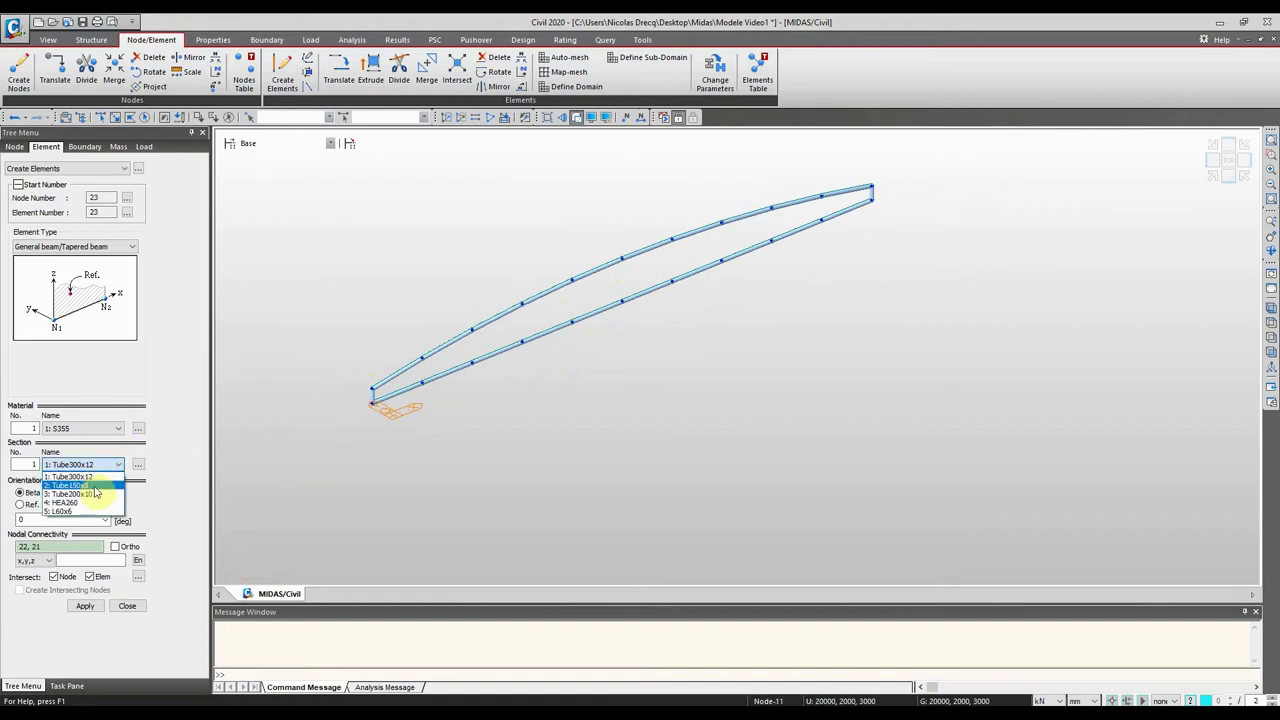
click(95, 494)
click(422, 382)
click(422, 357)
click(471, 362)
click(471, 329)
click(522, 342)
click(522, 303)
click(572, 321)
click(572, 277)
click(622, 301)
click(622, 259)
click(672, 283)
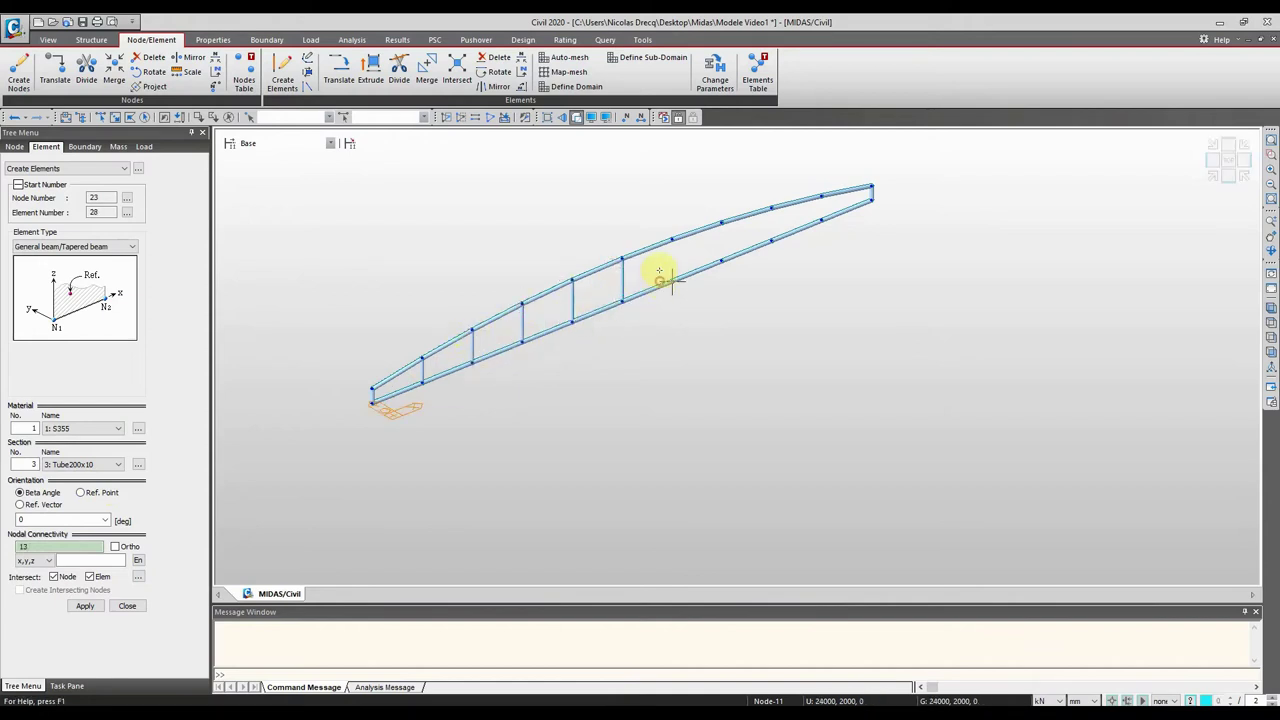
click(671, 241)
click(721, 260)
click(721, 222)
click(771, 207)
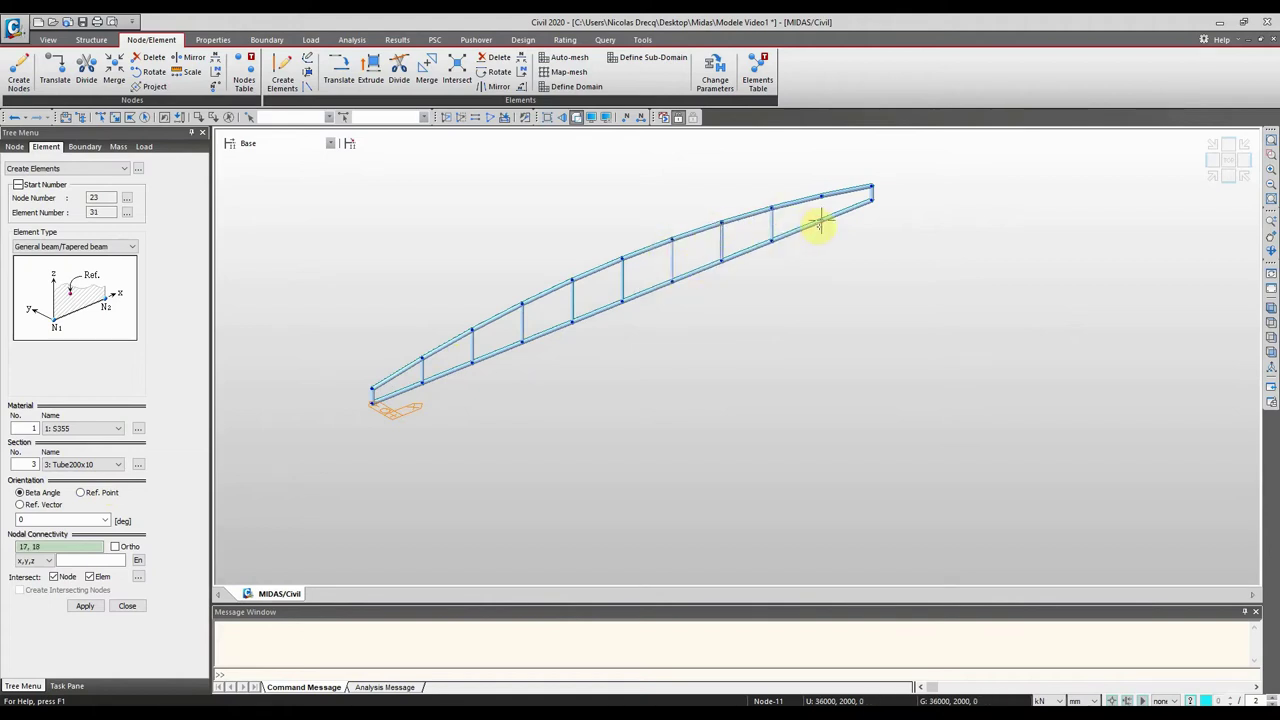
click(820, 199)
Step: Create Tube150x8 diagonals in the first four bays from the origin end, descending from the top chord towards midspan
click(84, 464)
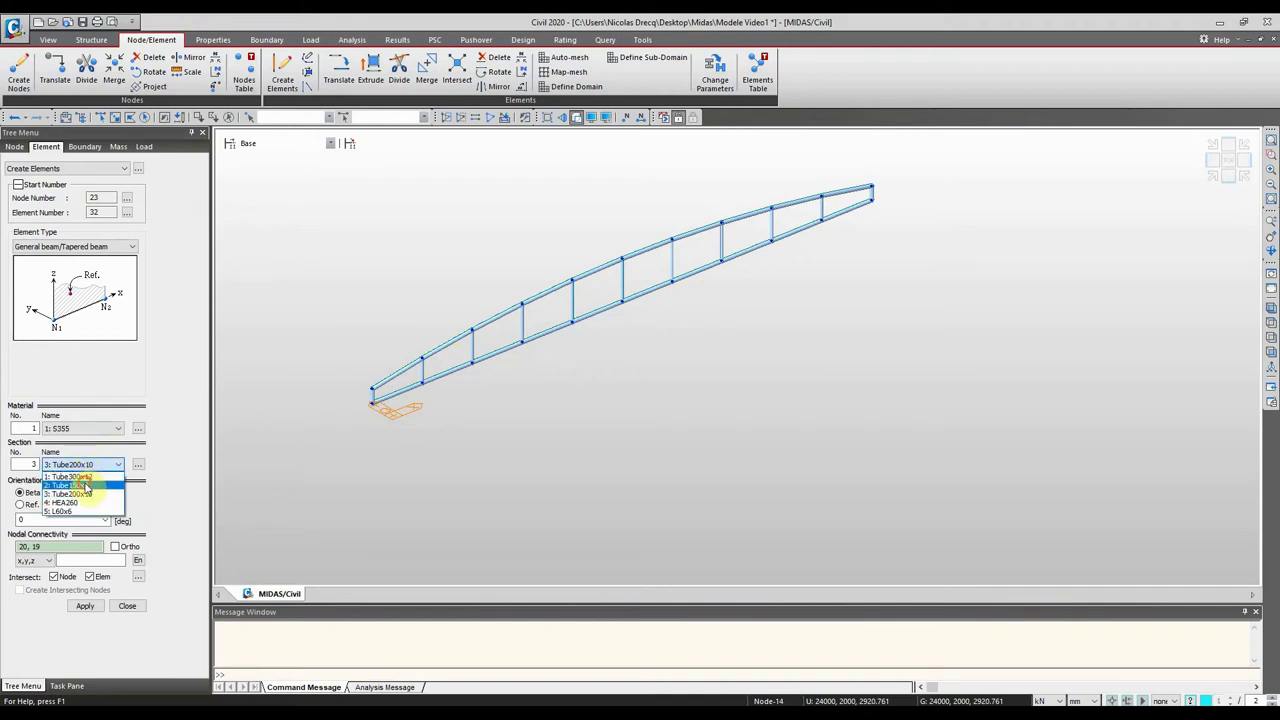
click(86, 485)
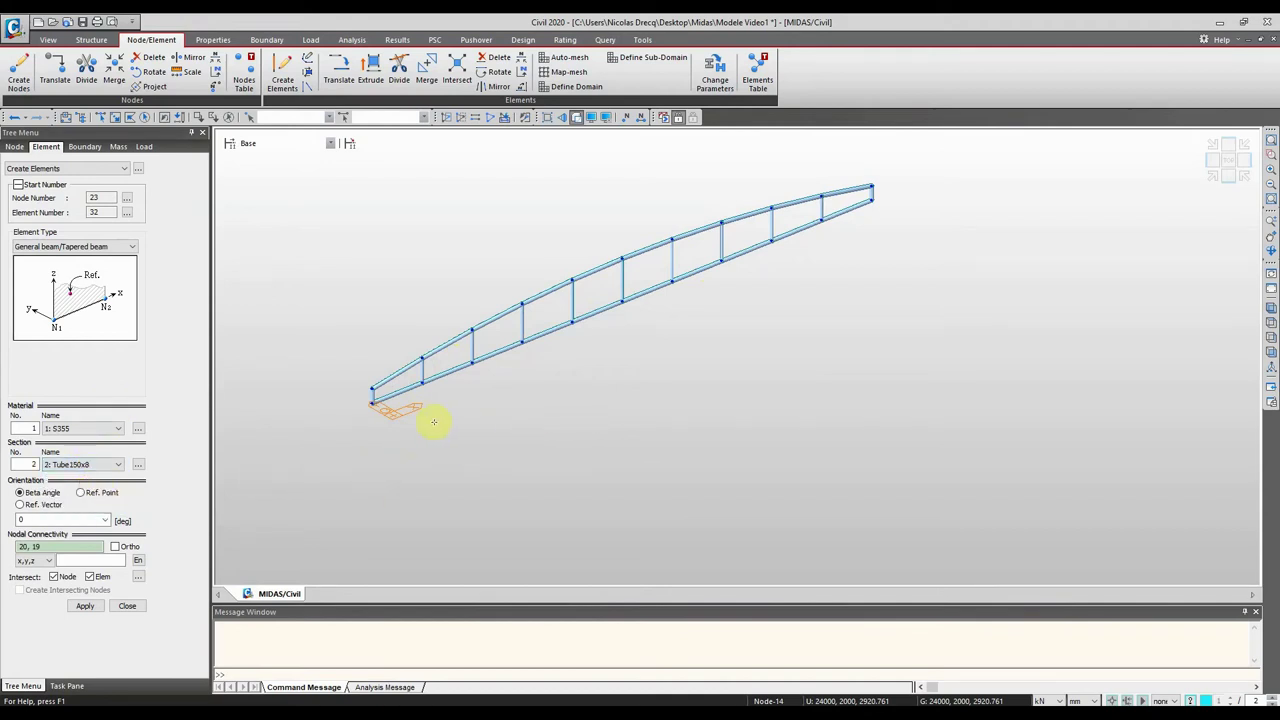
click(374, 388)
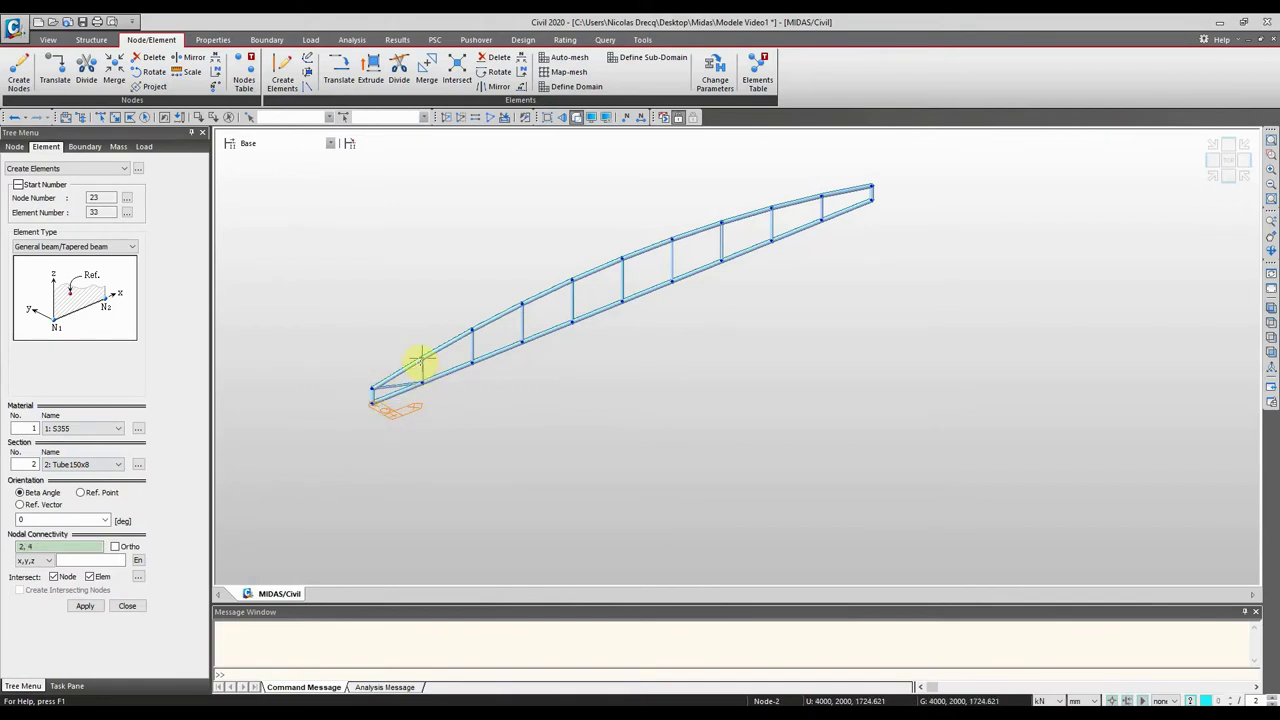
click(472, 330)
click(520, 344)
click(521, 303)
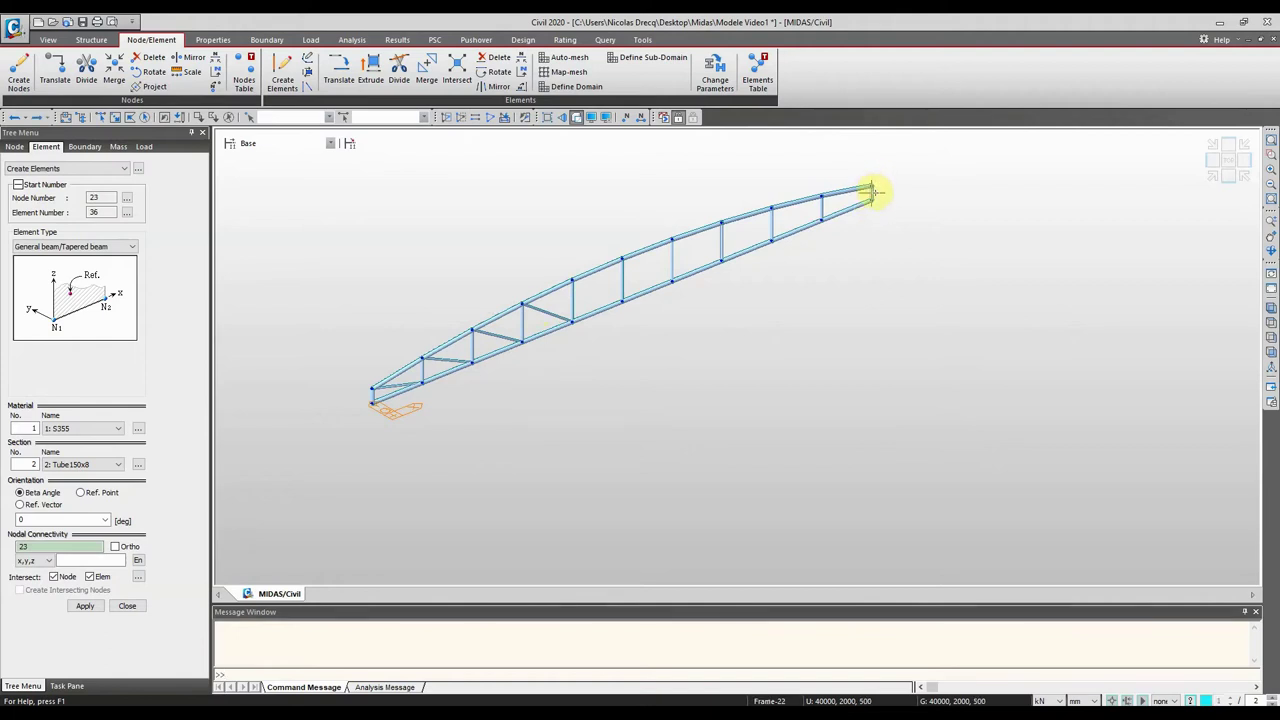
Step: Create Tube150x8 diagonals in the five bays from the far end to midspan, and the missing midspan diagonal from node 10 to 12
click(821, 218)
click(820, 195)
click(768, 240)
click(770, 209)
click(721, 259)
click(721, 222)
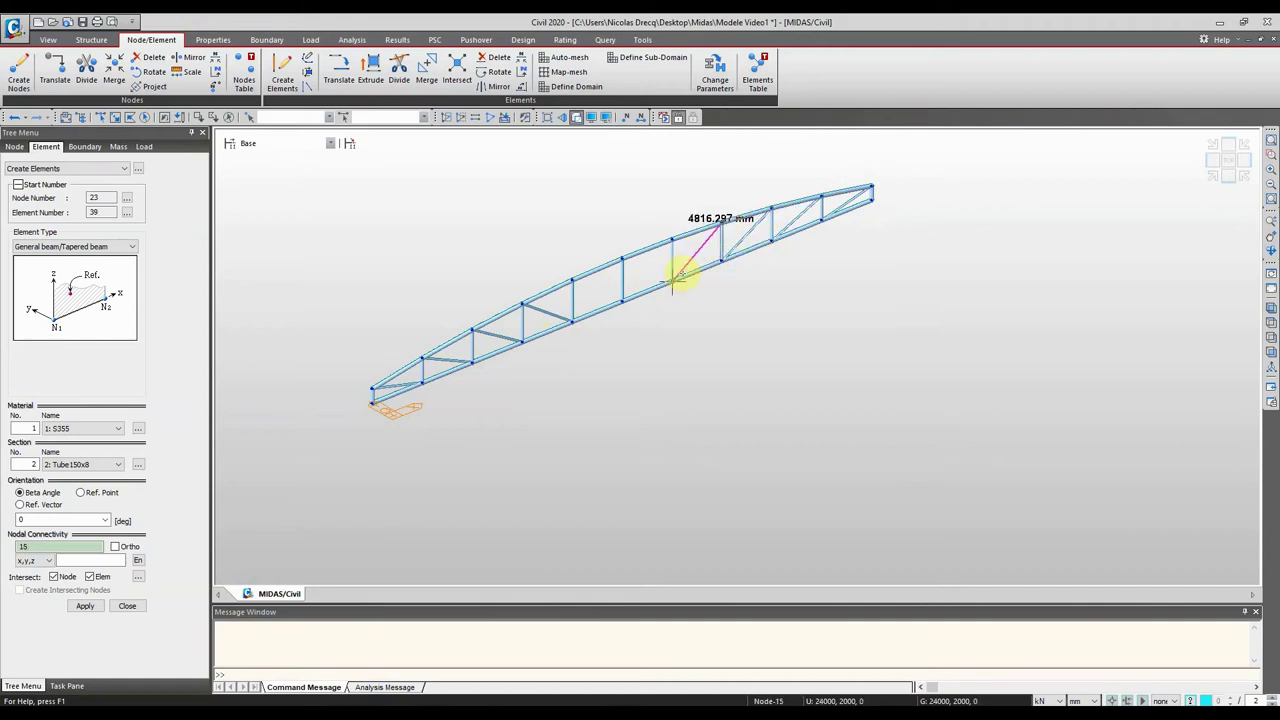
click(673, 239)
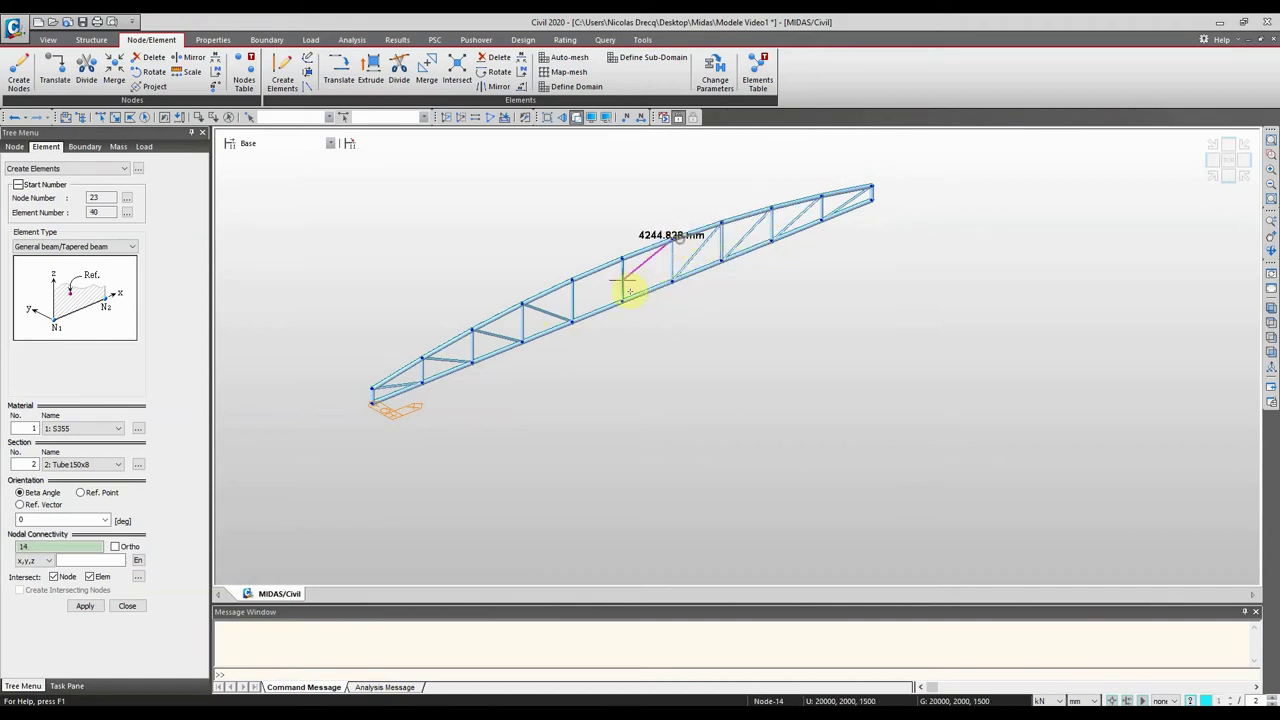
click(622, 300)
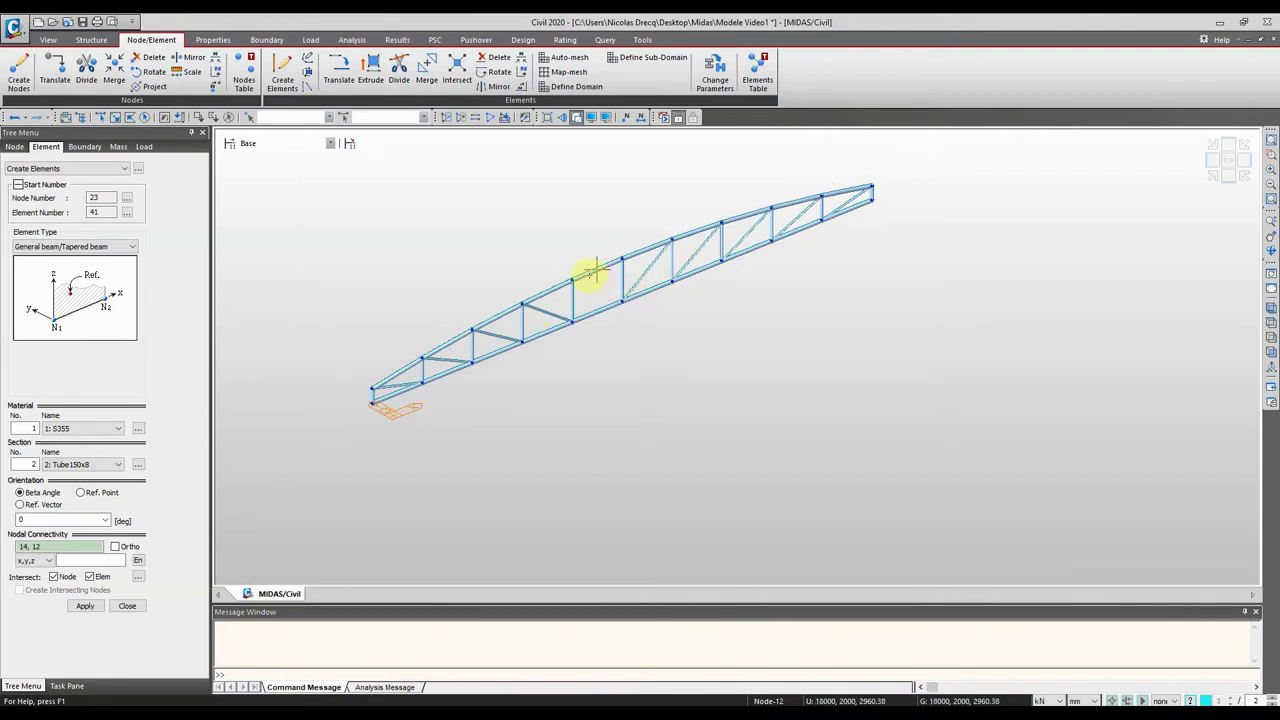
click(573, 279)
click(621, 293)
Step: Add crossing Tube150x8 diagonals in the two central bays, from node 9 to 11 and from node 11 to 13
ctrl+middle_drag(600, 280, 568, 291)
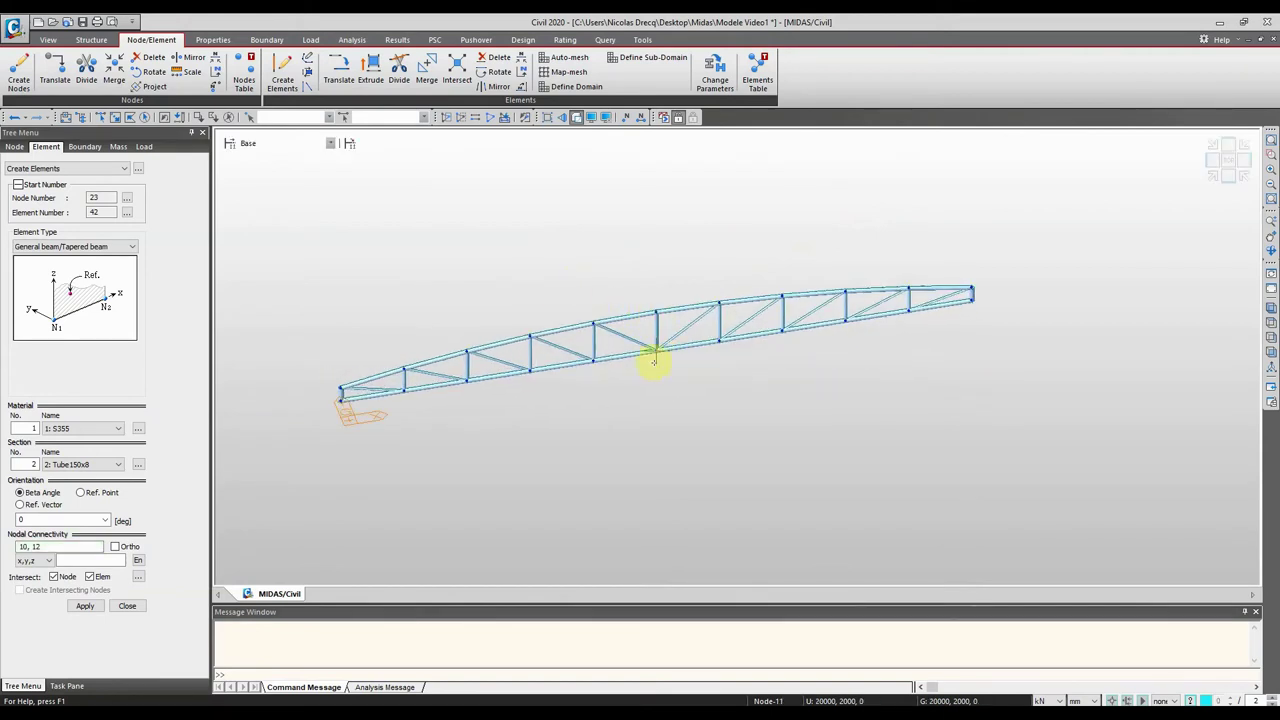
click(601, 367)
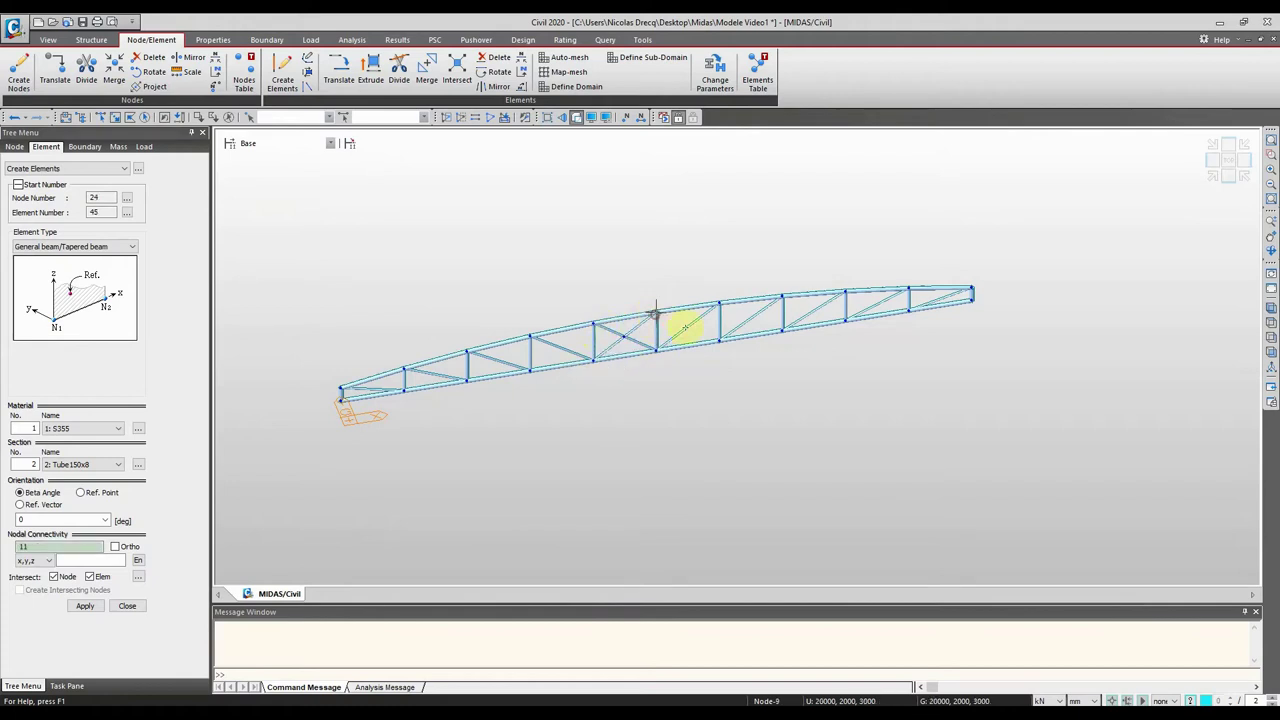
click(716, 341)
Step: Activate window selection and select the bottom chord's nodes and elements by enclosing them in a side view
ctrl+middle_drag(573, 376, 600, 363)
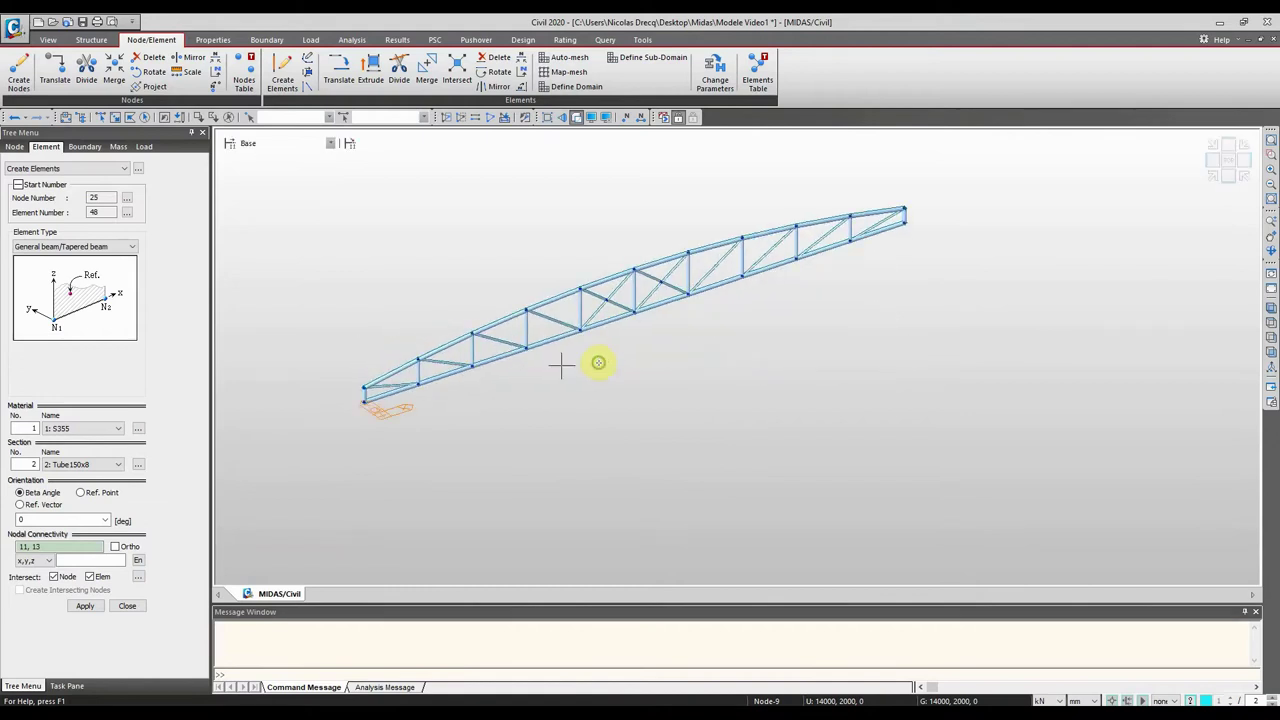
click(119, 118)
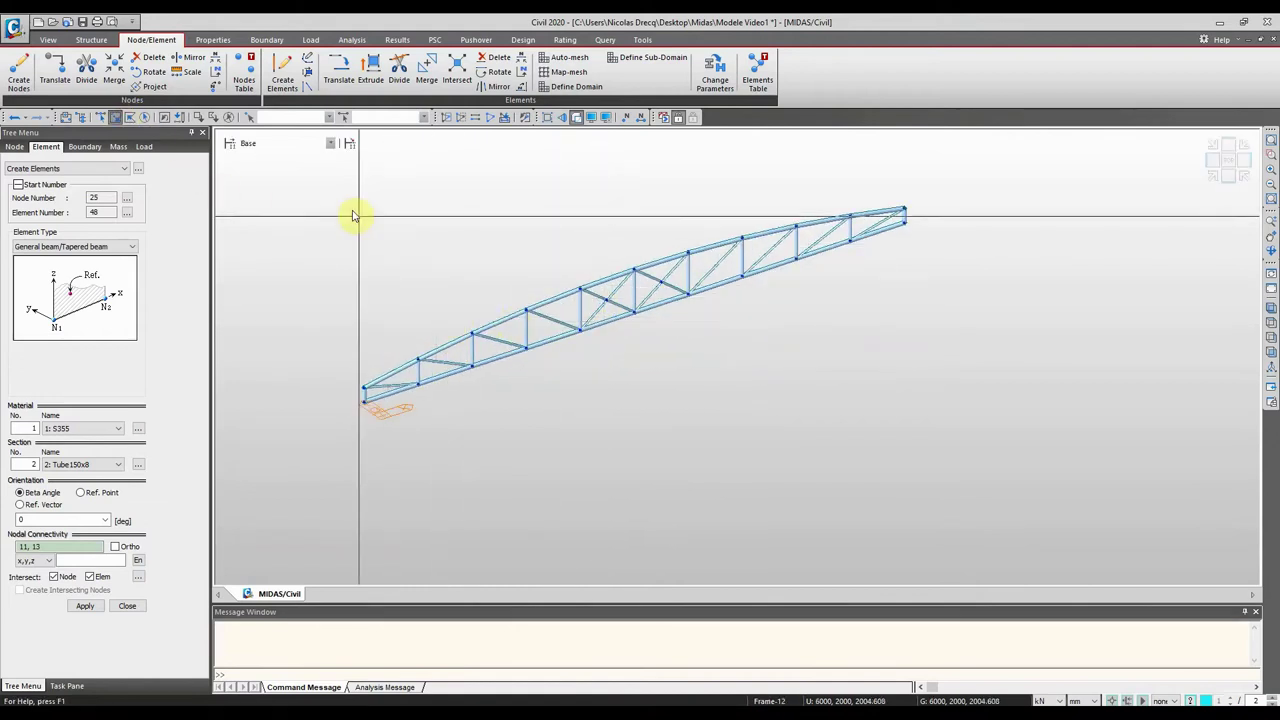
click(325, 185)
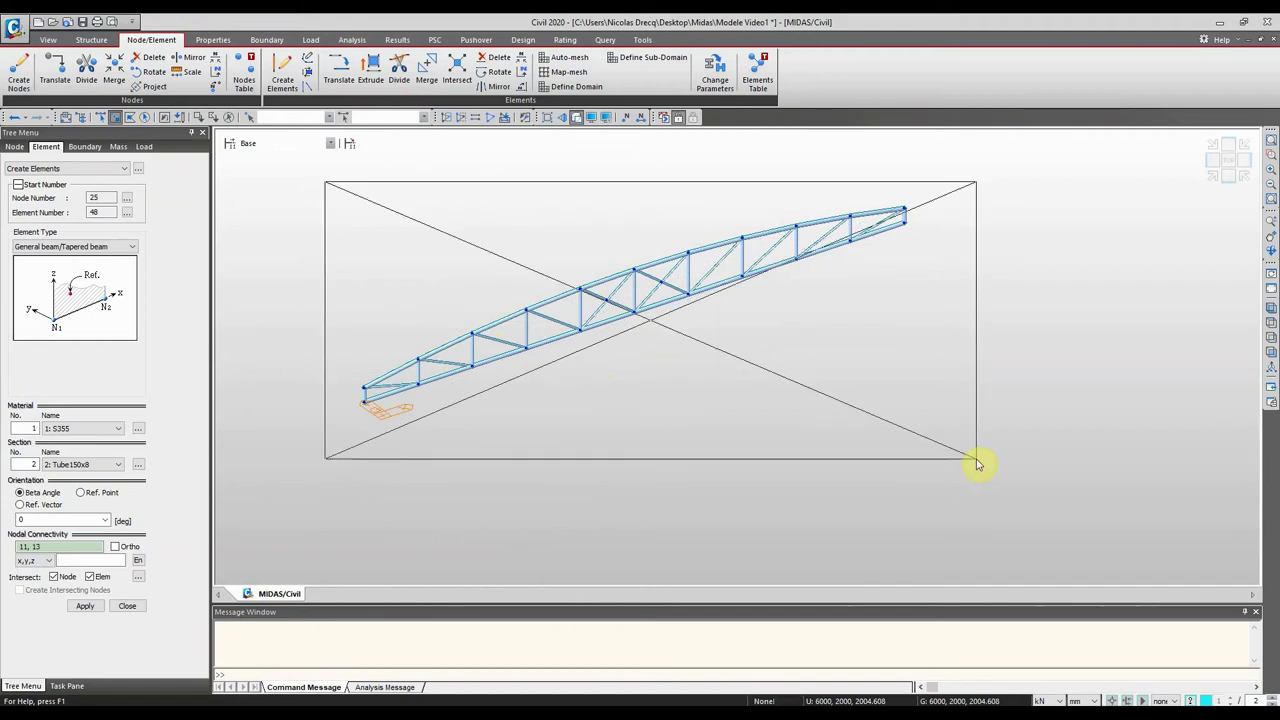
click(978, 463)
ctrl+middle_drag(920, 340, 874, 306)
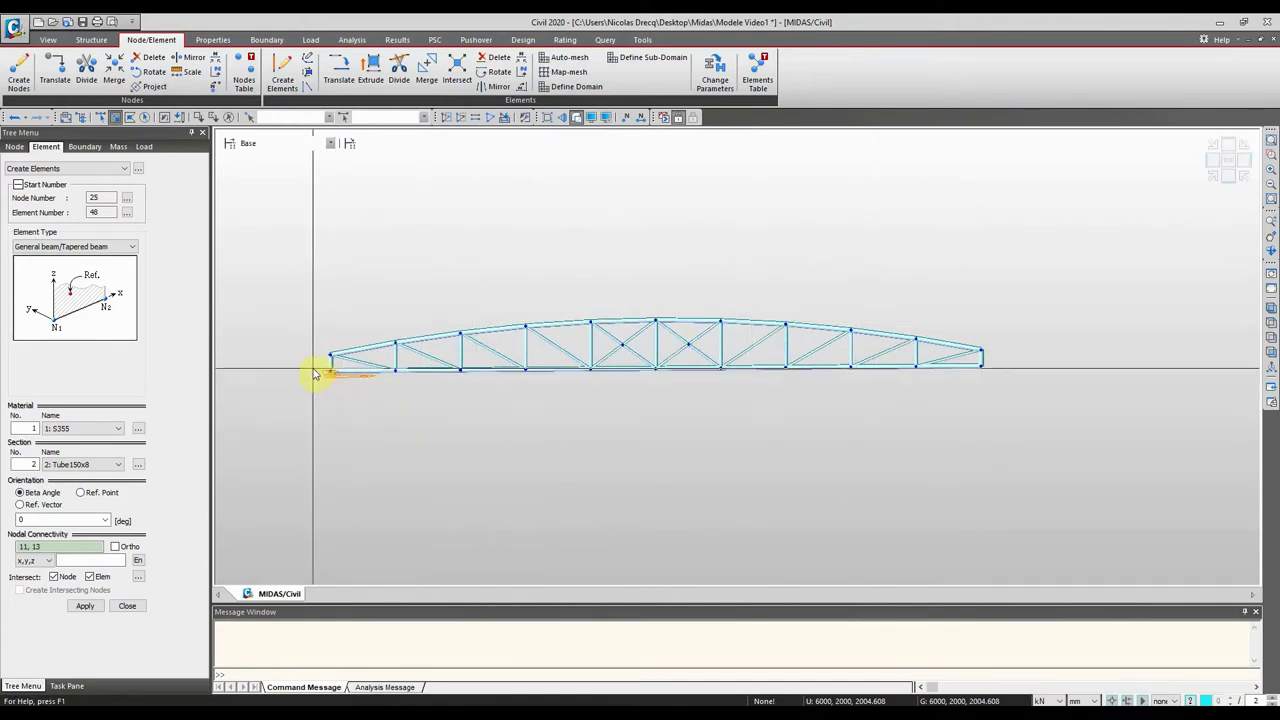
drag(311, 366, 1007, 405)
mouse_move(729, 409)
ctrl+middle_down()
mouse_move(703, 429)
mouse_move(705, 407)
ctrl+middle_up()
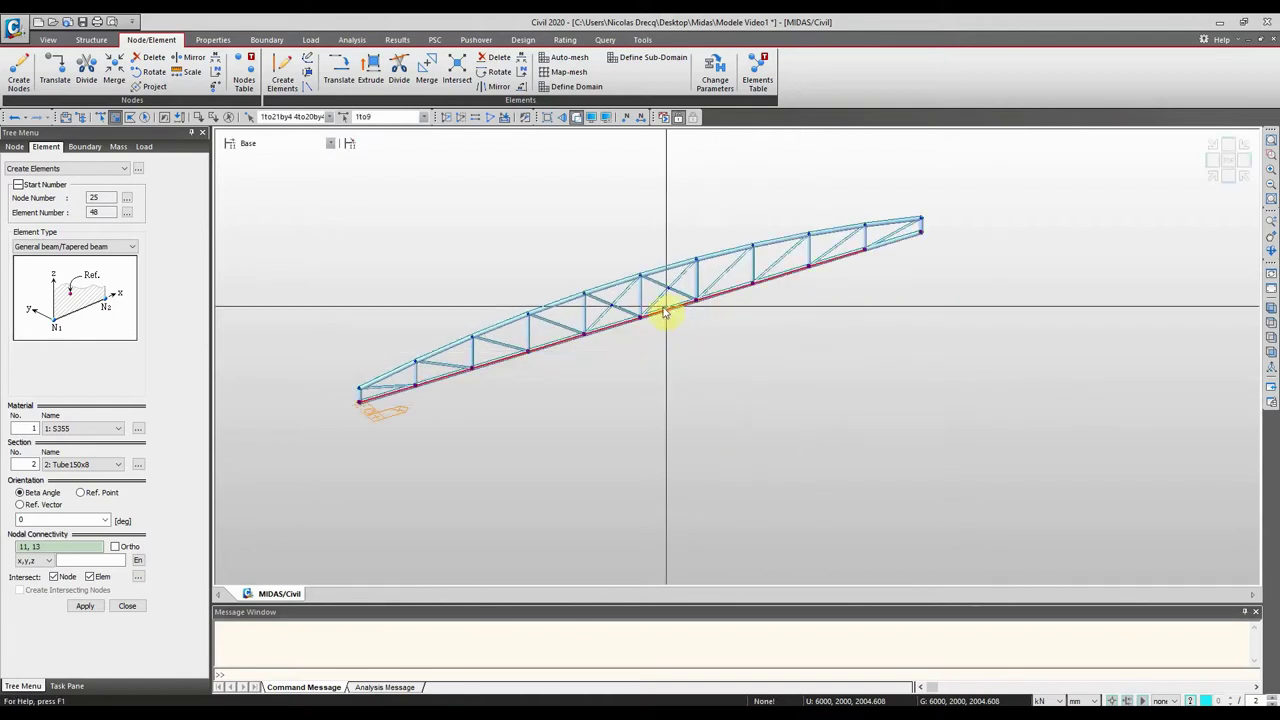
mouse_move(639, 343)
ctrl+middle_down()
mouse_move(623, 357)
mouse_move(609, 343)
ctrl+middle_up()
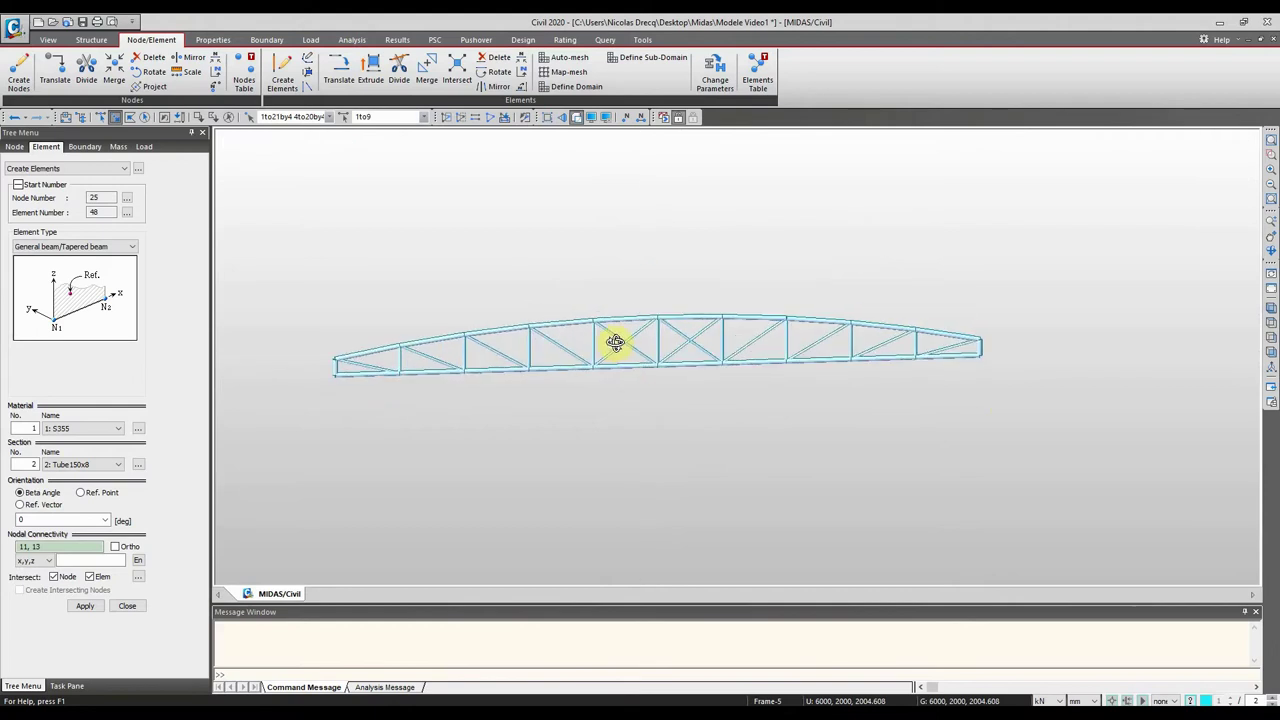
Step: Clear the selection and select only the full bottom chord's nodes and elements by enclosing them in the front view
key(Escape)
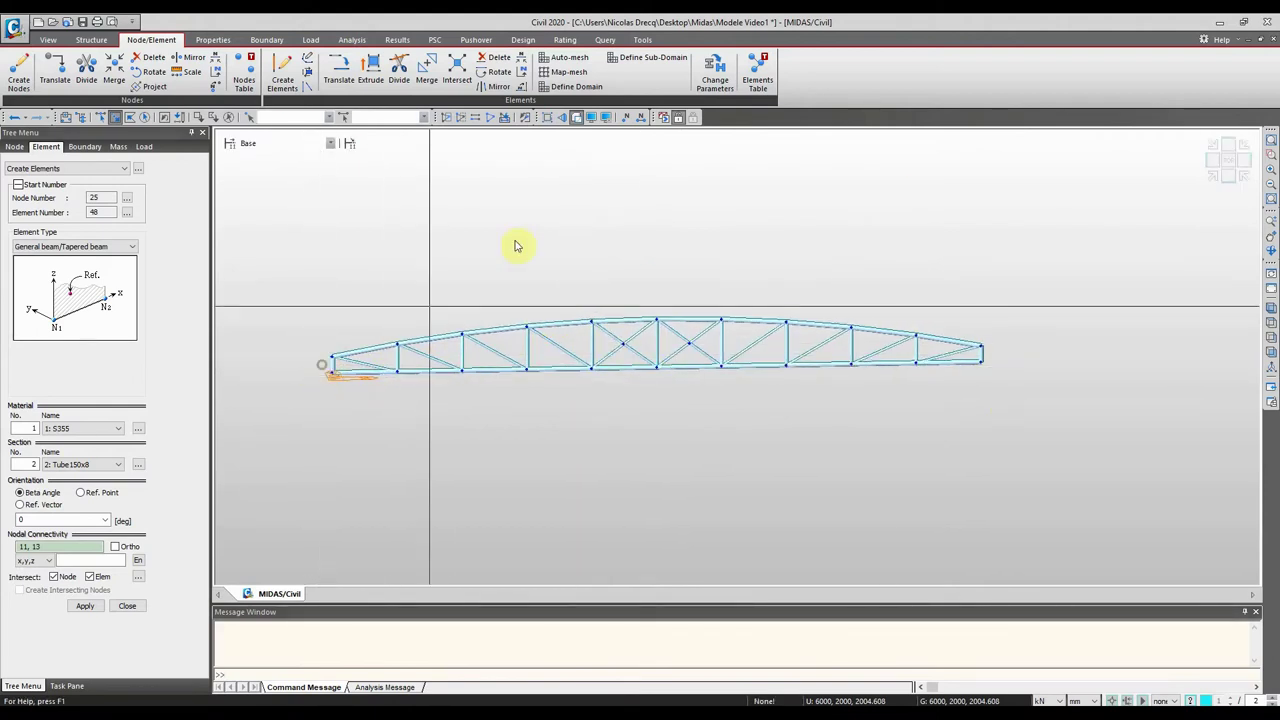
click(1222, 183)
click(1218, 162)
click(1230, 165)
click(1230, 183)
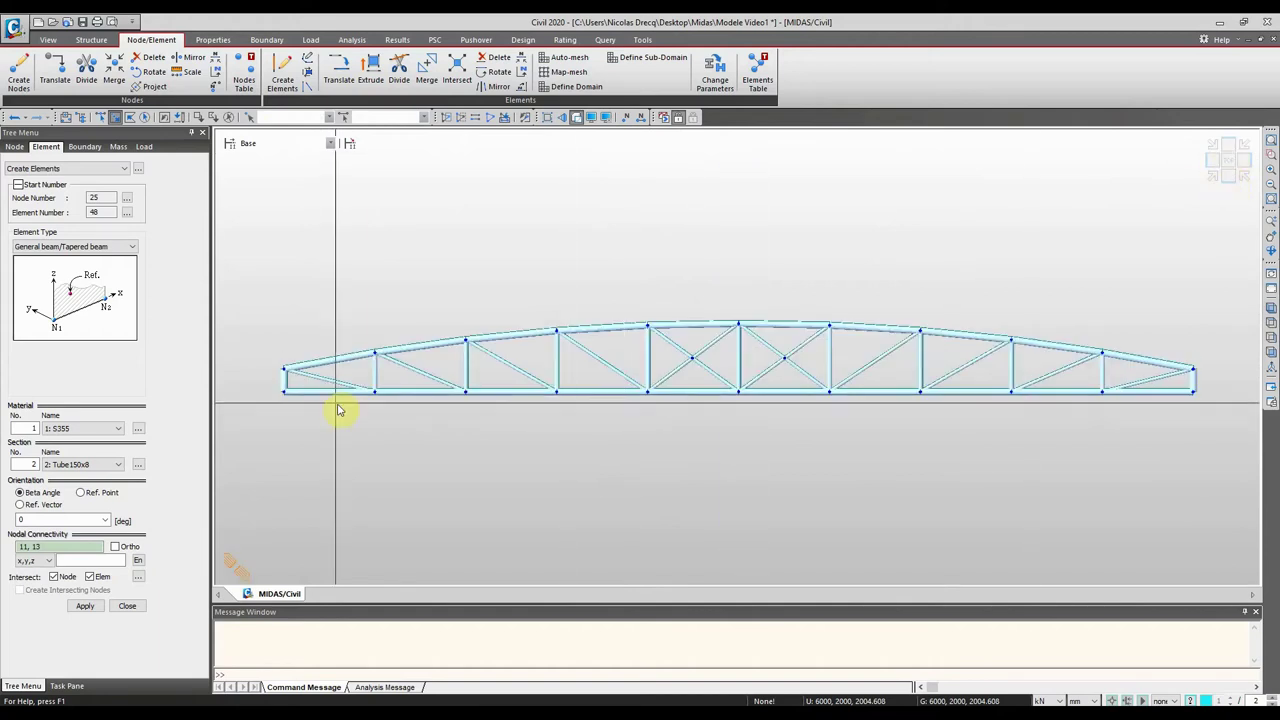
mouse_move(254, 388)
mouse_down()
mouse_move(500, 443)
mouse_move(1213, 435)
mouse_move(1166, 403)
mouse_move(1063, 391)
mouse_move(253, 388)
mouse_up()
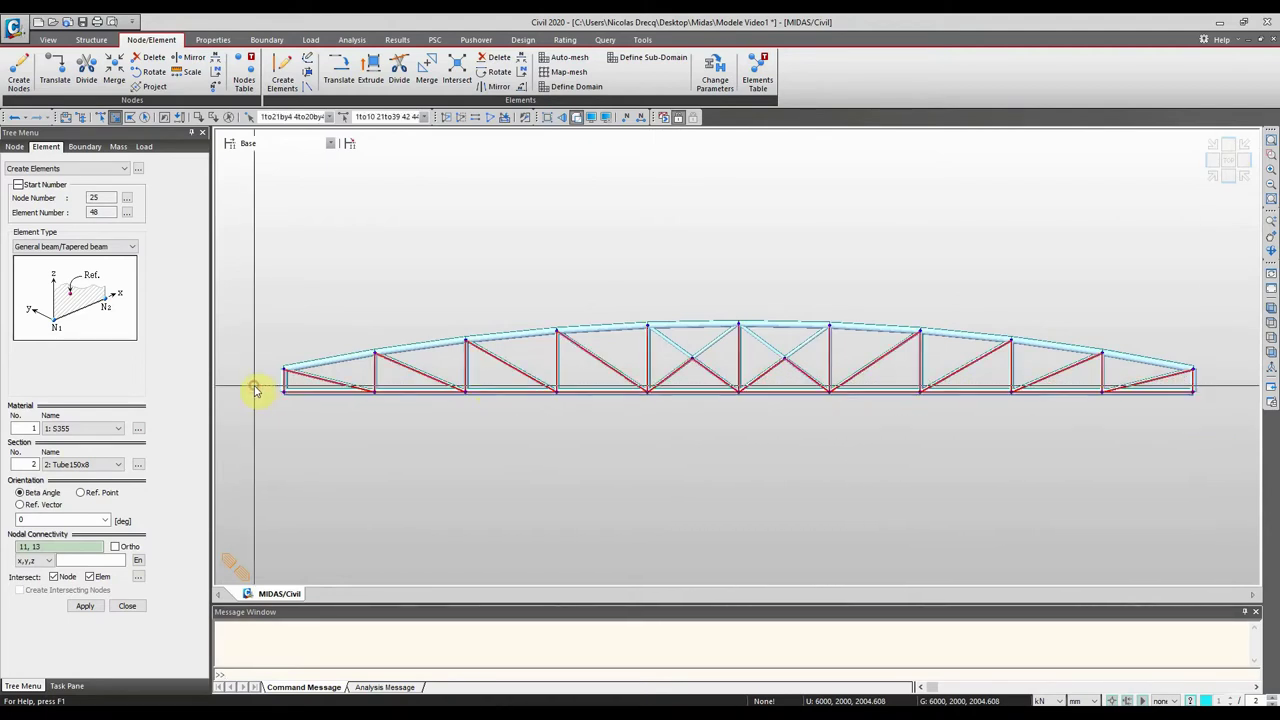
key(Escape)
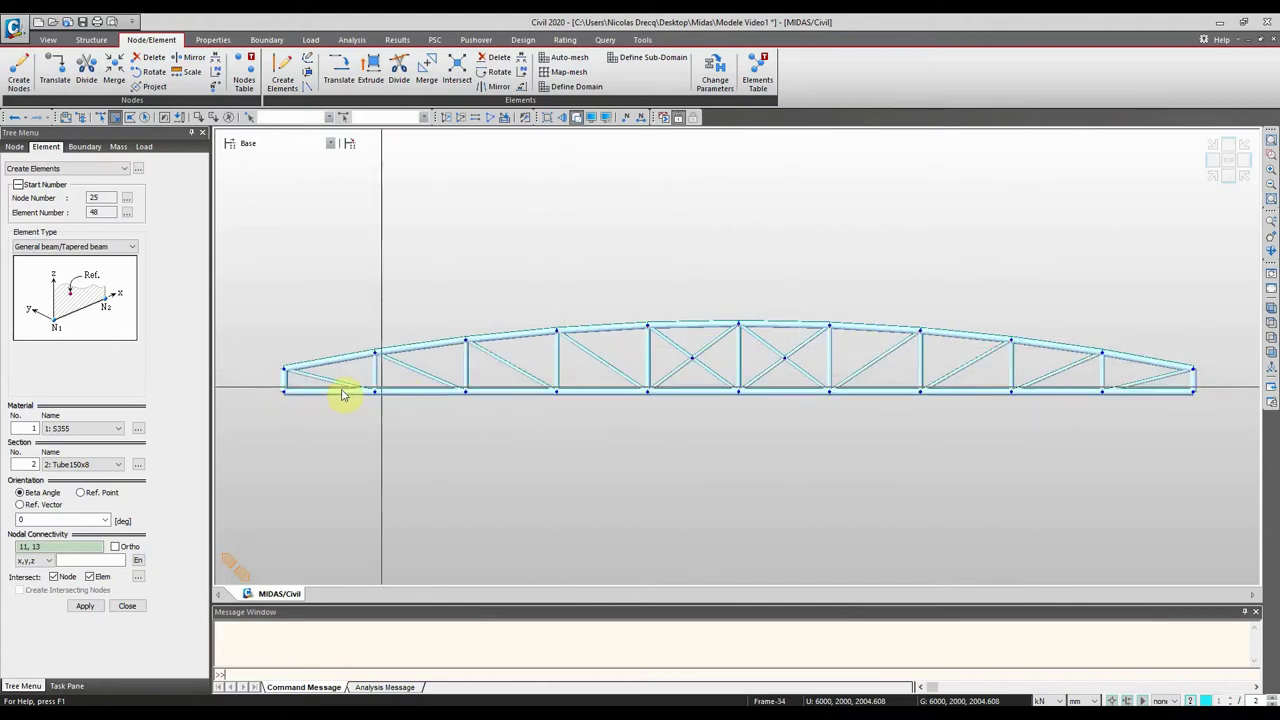
drag(262, 383, 1205, 448)
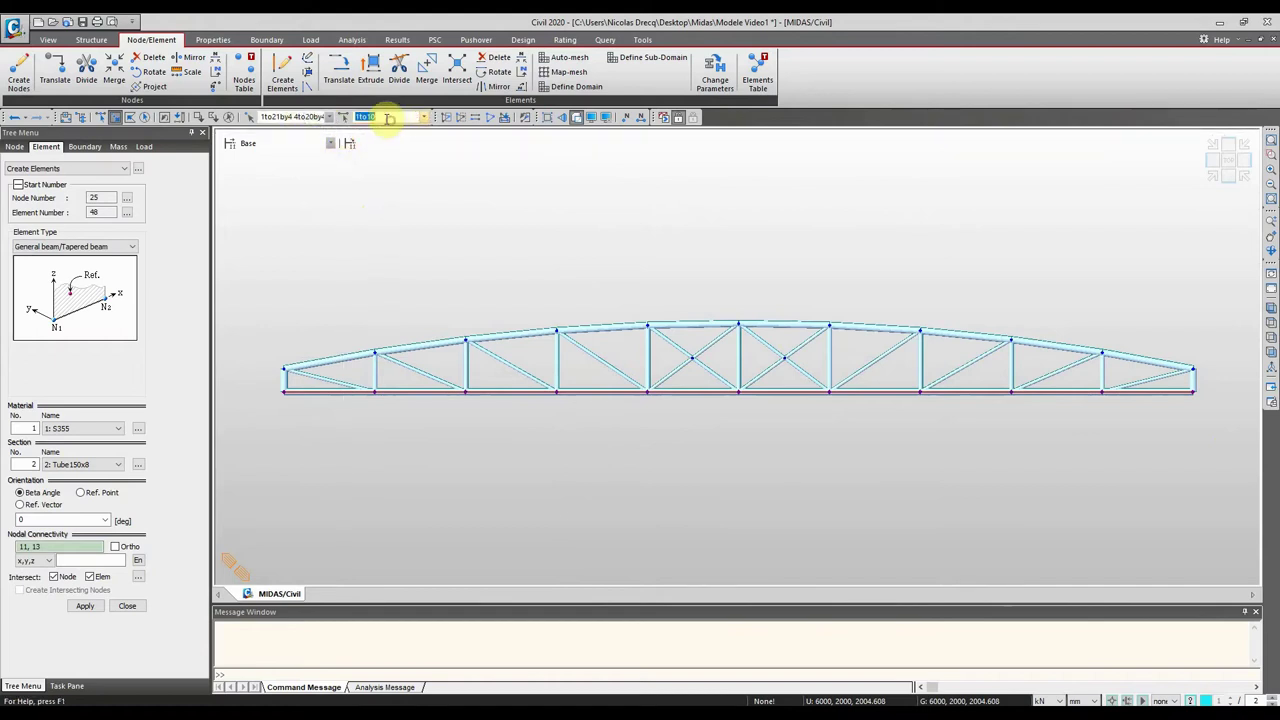
Step: Copy the bottom chord's nodes once by 0, -2000, 0 mm, merging duplicate nodes
mouse_move(471, 257)
ctrl+middle_down()
mouse_move(517, 297)
mouse_move(494, 257)
ctrl+middle_up()
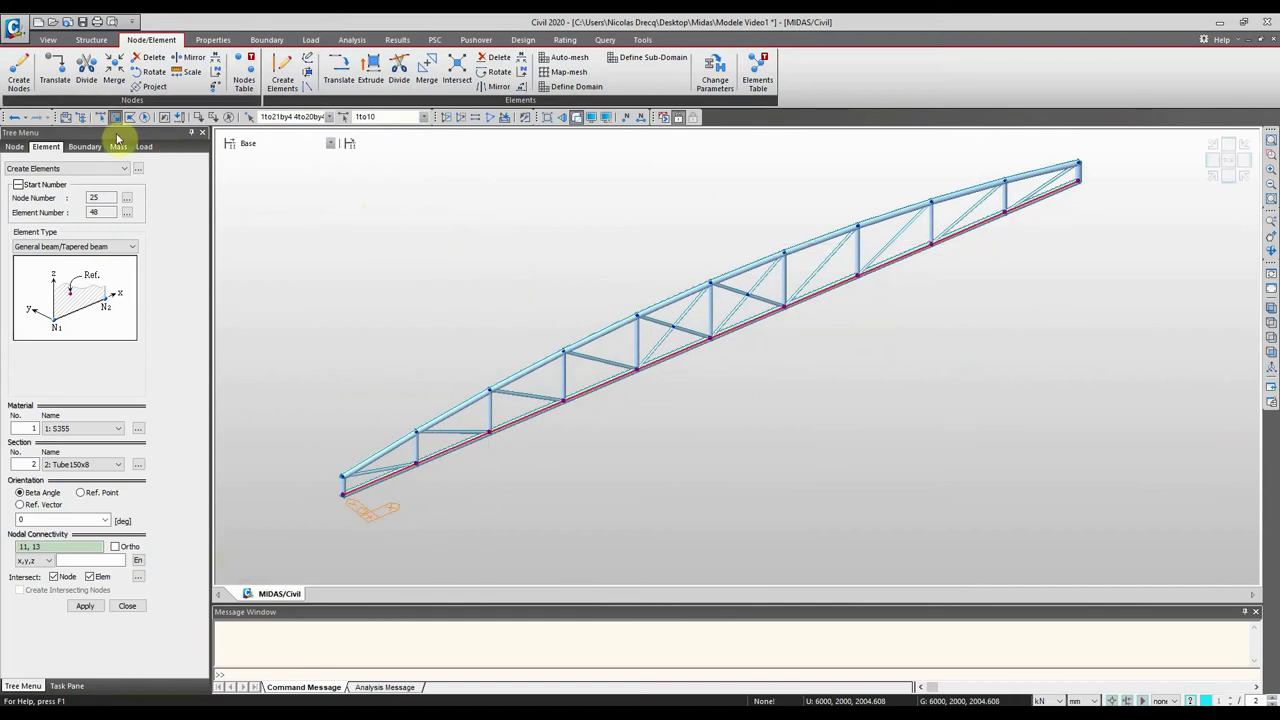
click(55, 66)
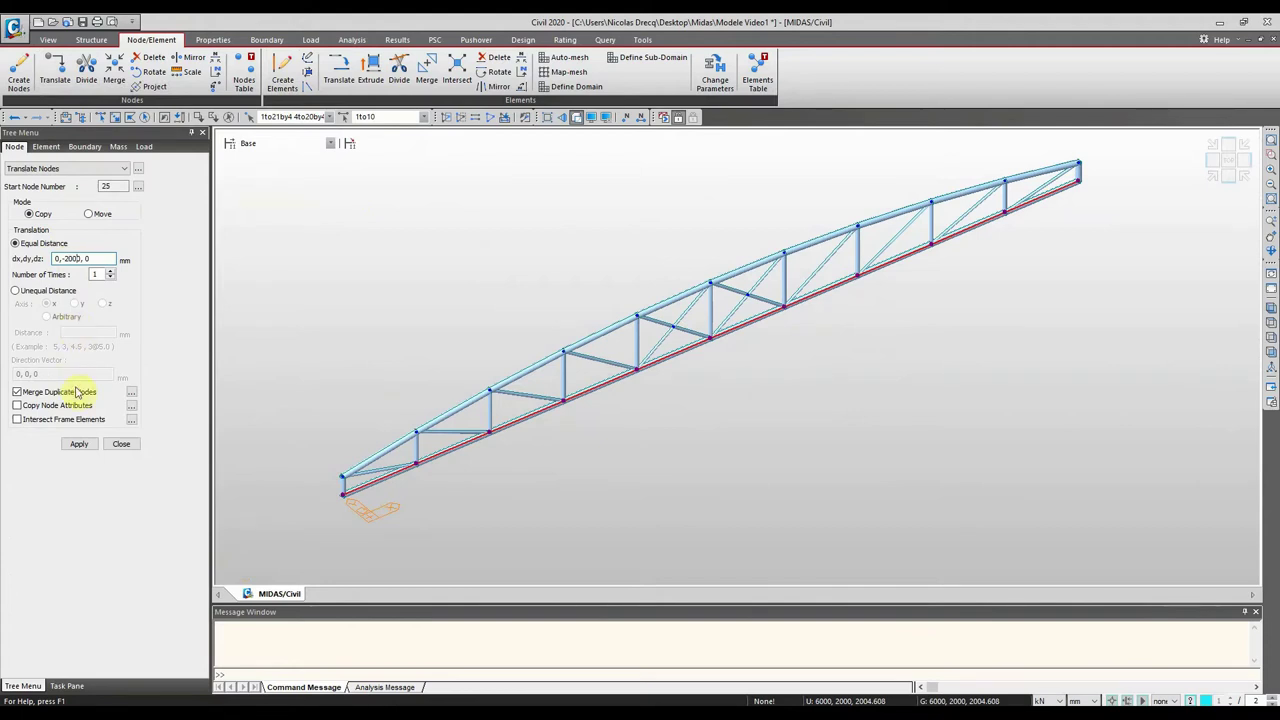
click(80, 443)
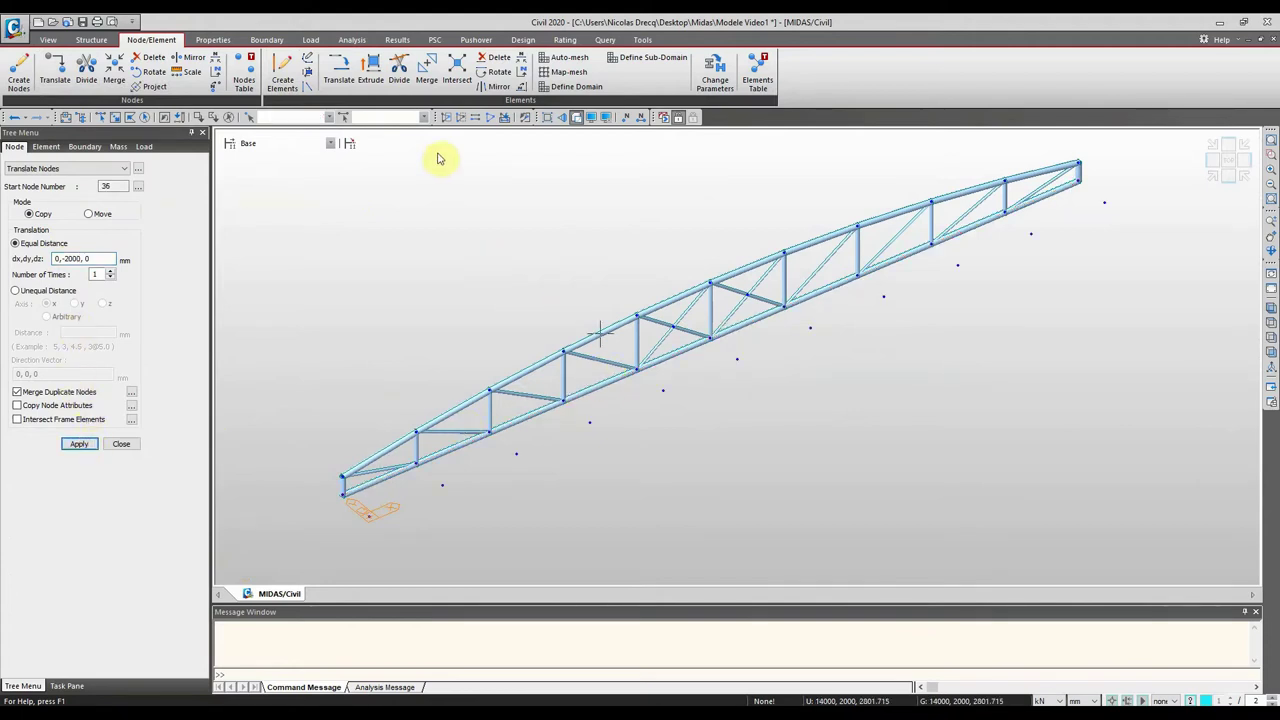
Step: Create an HEA260 cross beam in S355 between the bottom chord's origin-end node and its copied node
click(285, 69)
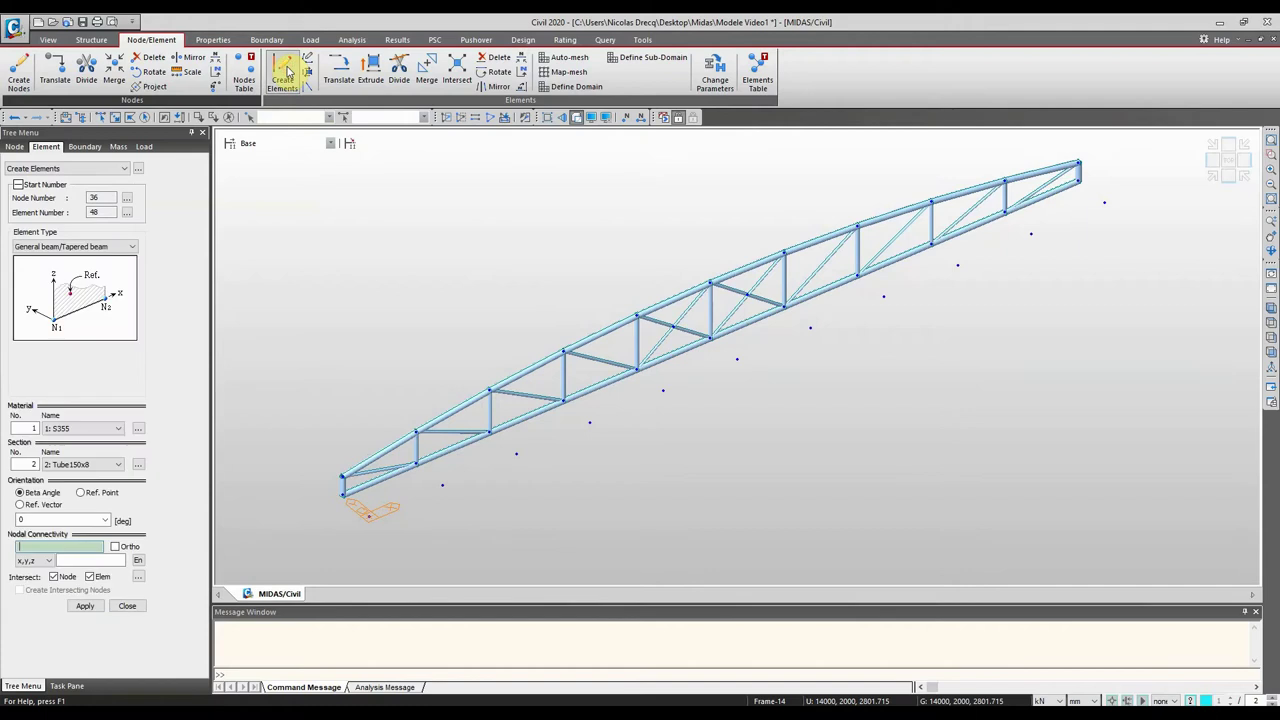
click(110, 463)
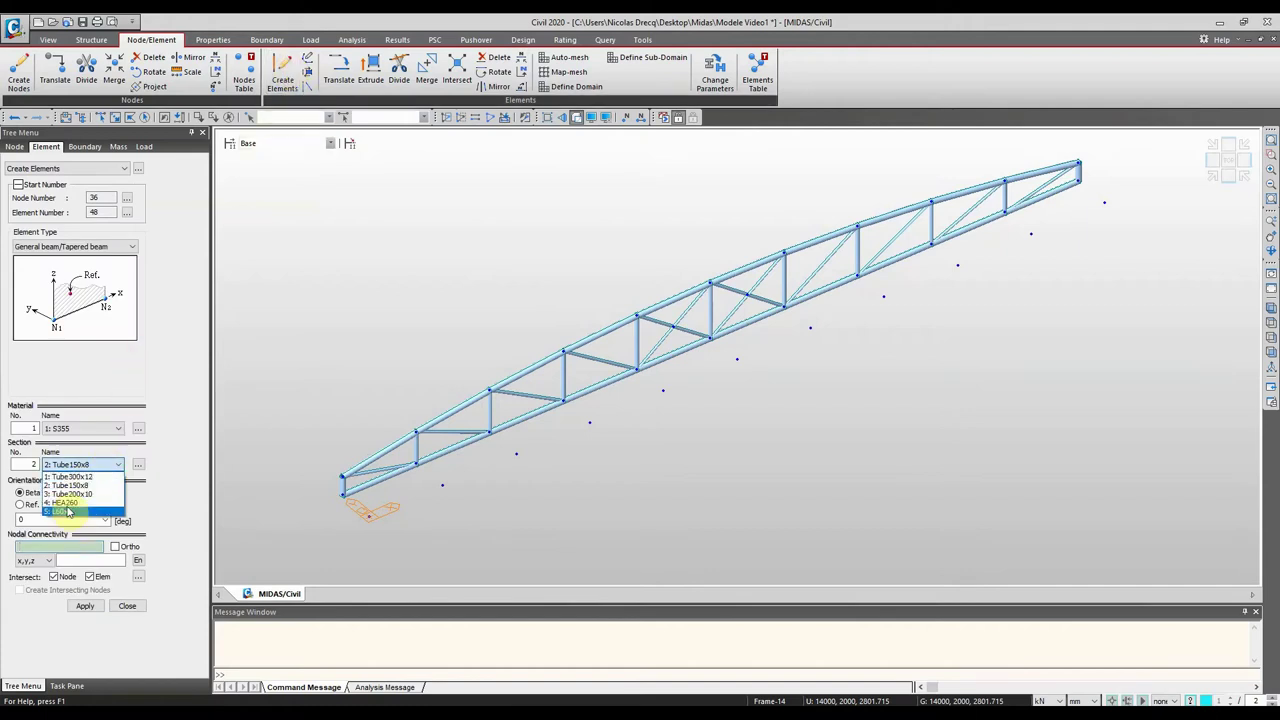
click(80, 506)
click(341, 495)
click(368, 518)
scroll(375, 512, up, 3)
scroll(285, 424, up, 5)
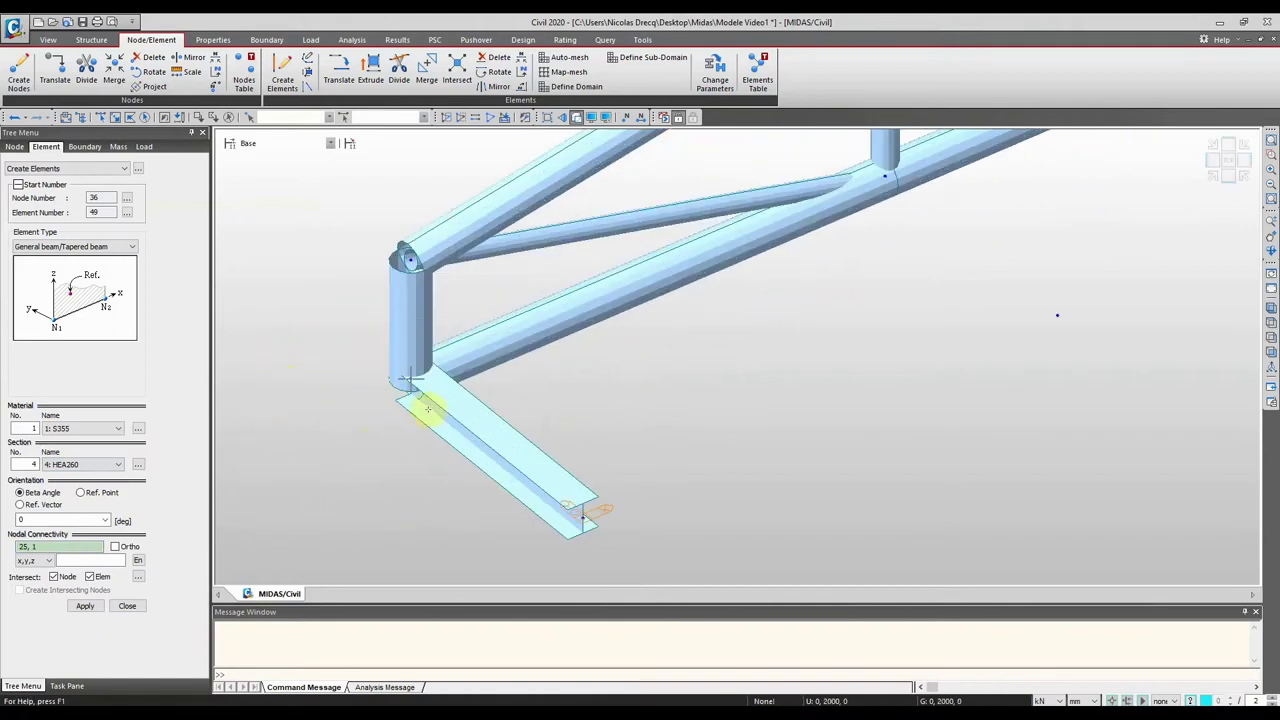
scroll(326, 485, down, 5)
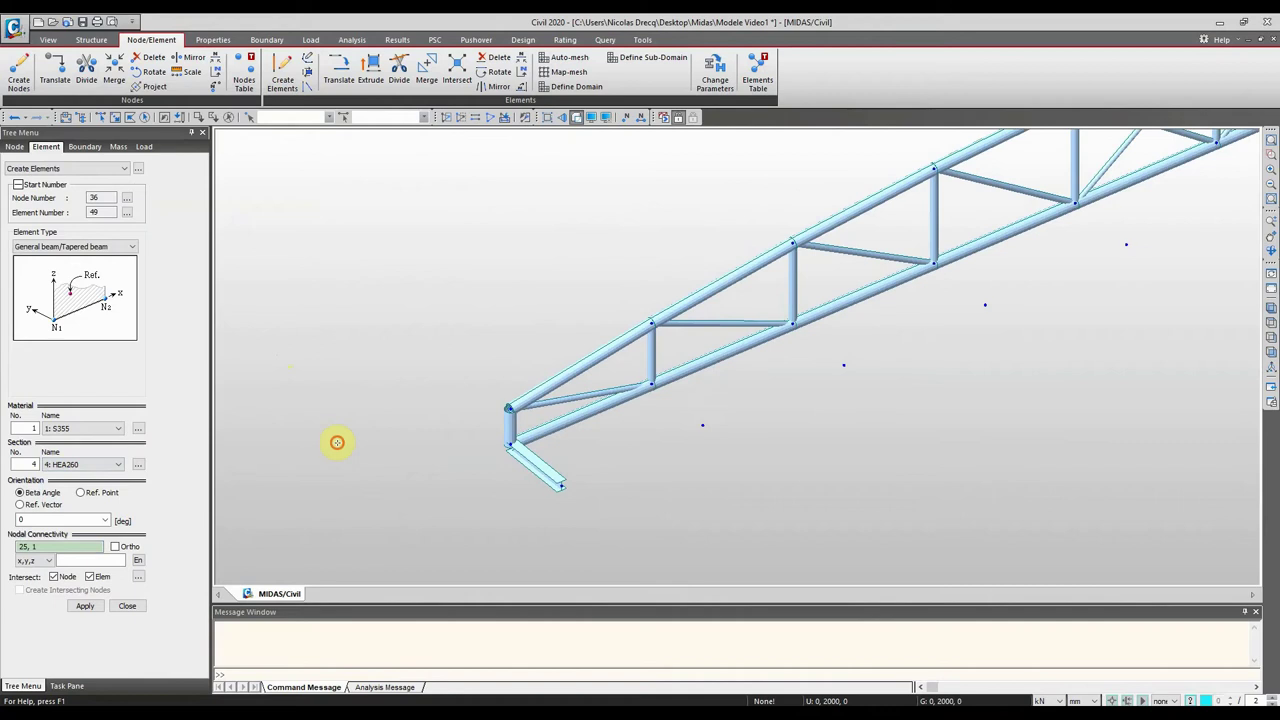
Step: Copy the HEA260 cross beam 10 times at an equal distance of 4000, 0, 0 mm along the bottom chord
click(117, 119)
click(545, 466)
drag(525, 480, 528, 477)
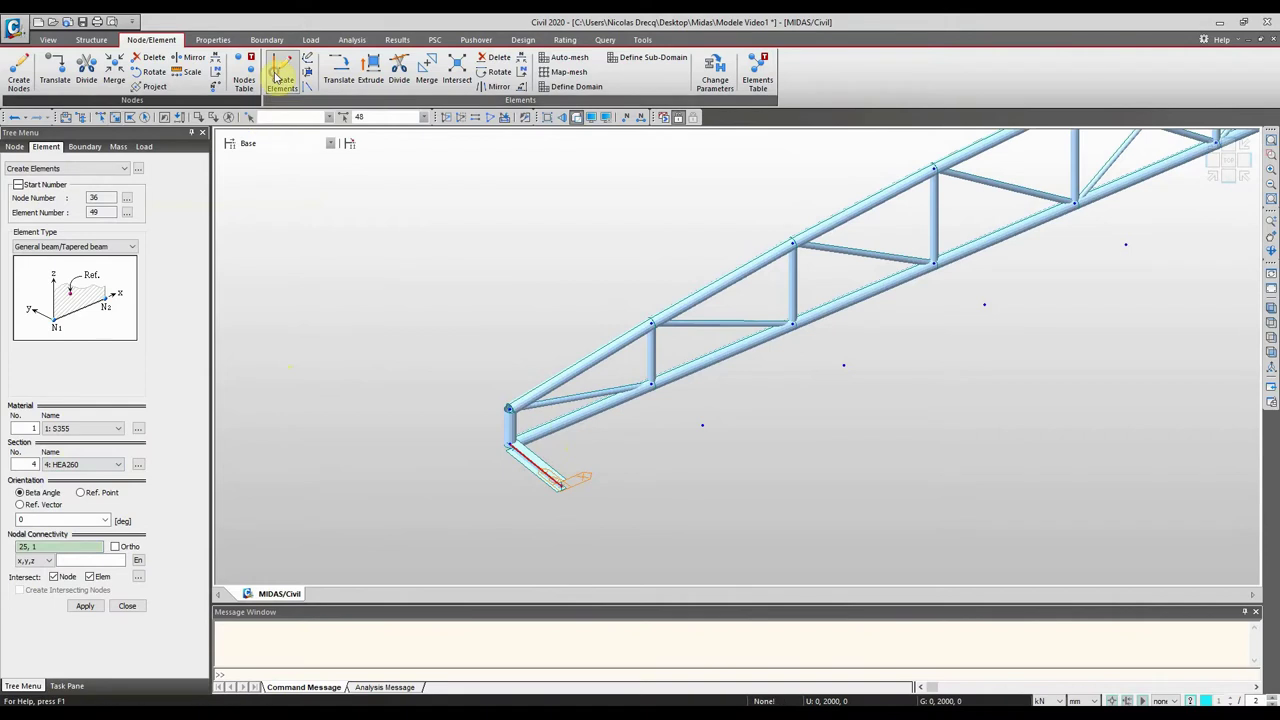
click(339, 68)
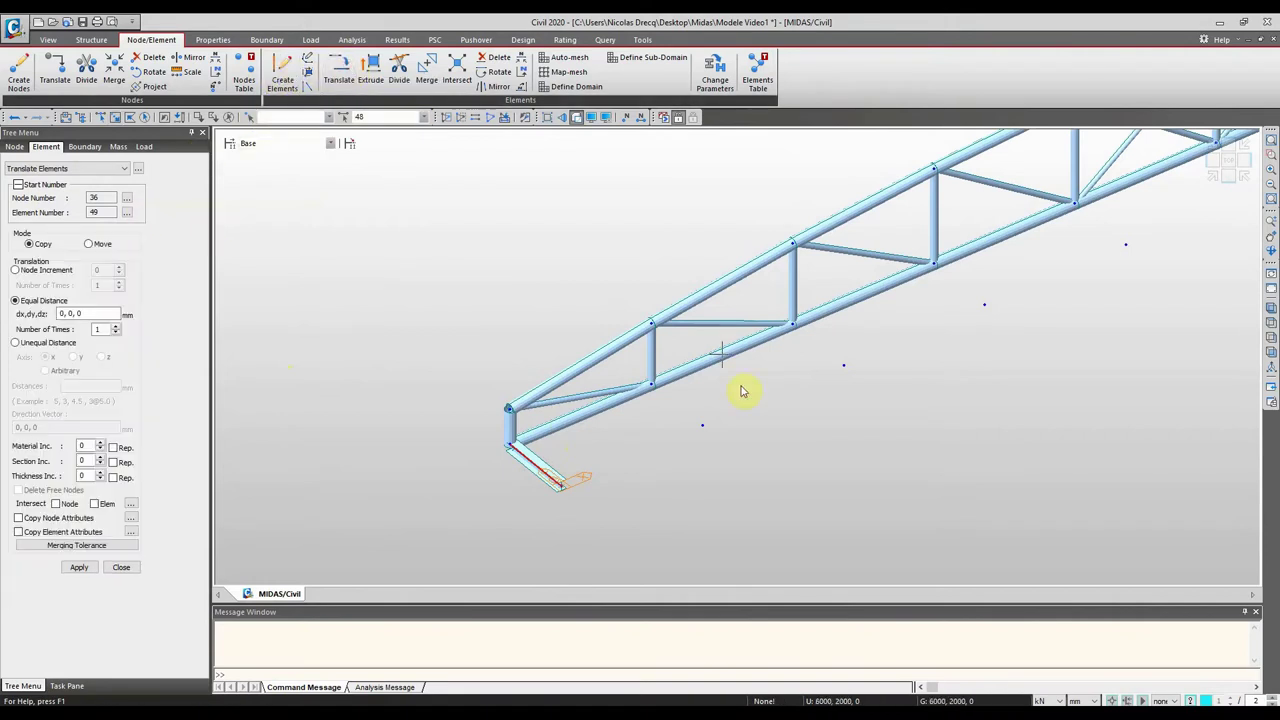
mouse_move(800, 363)
middle_down()
mouse_move(586, 386)
mouse_move(672, 463)
mouse_move(891, 420)
mouse_move(687, 449)
middle_up()
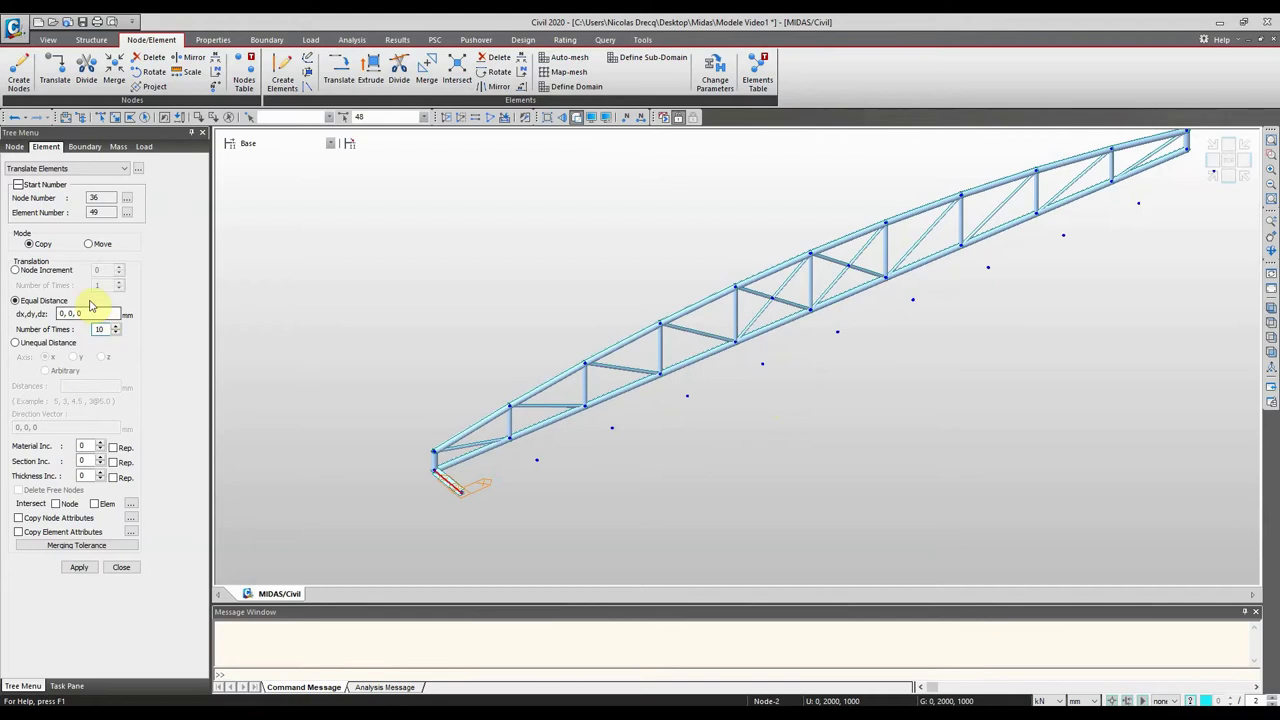
click(86, 317)
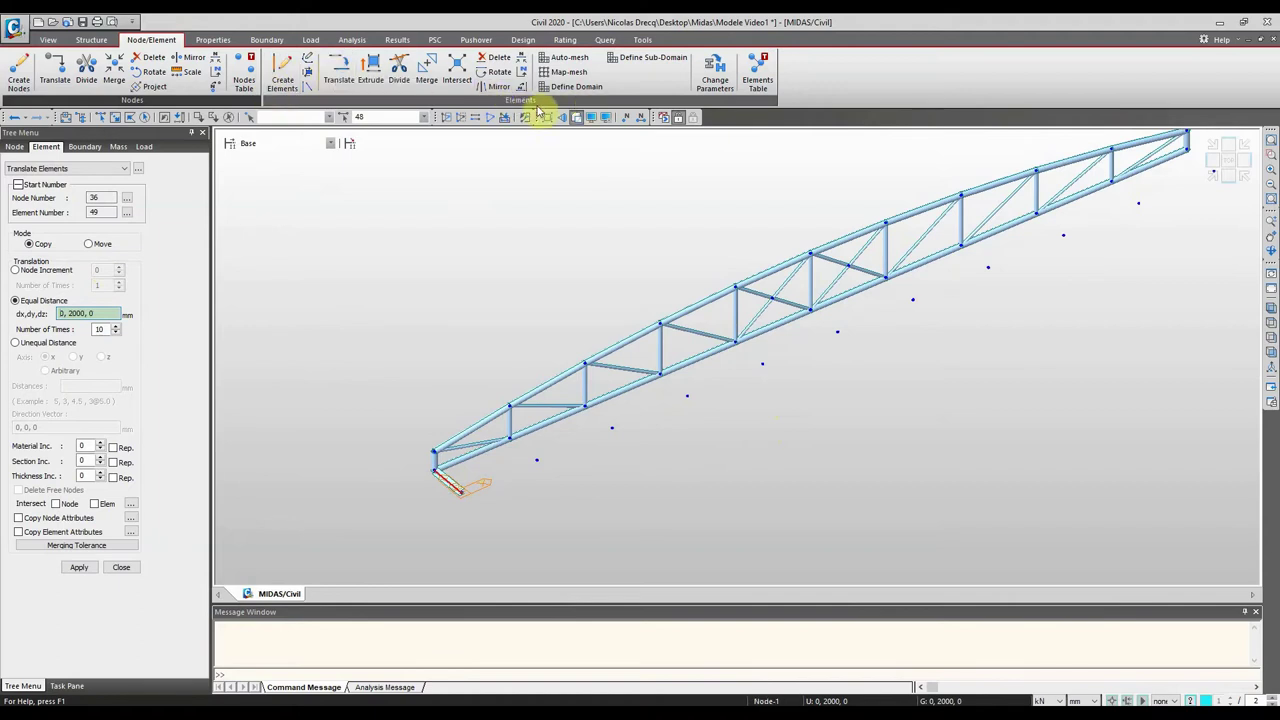
click(458, 485)
click(537, 463)
click(78, 569)
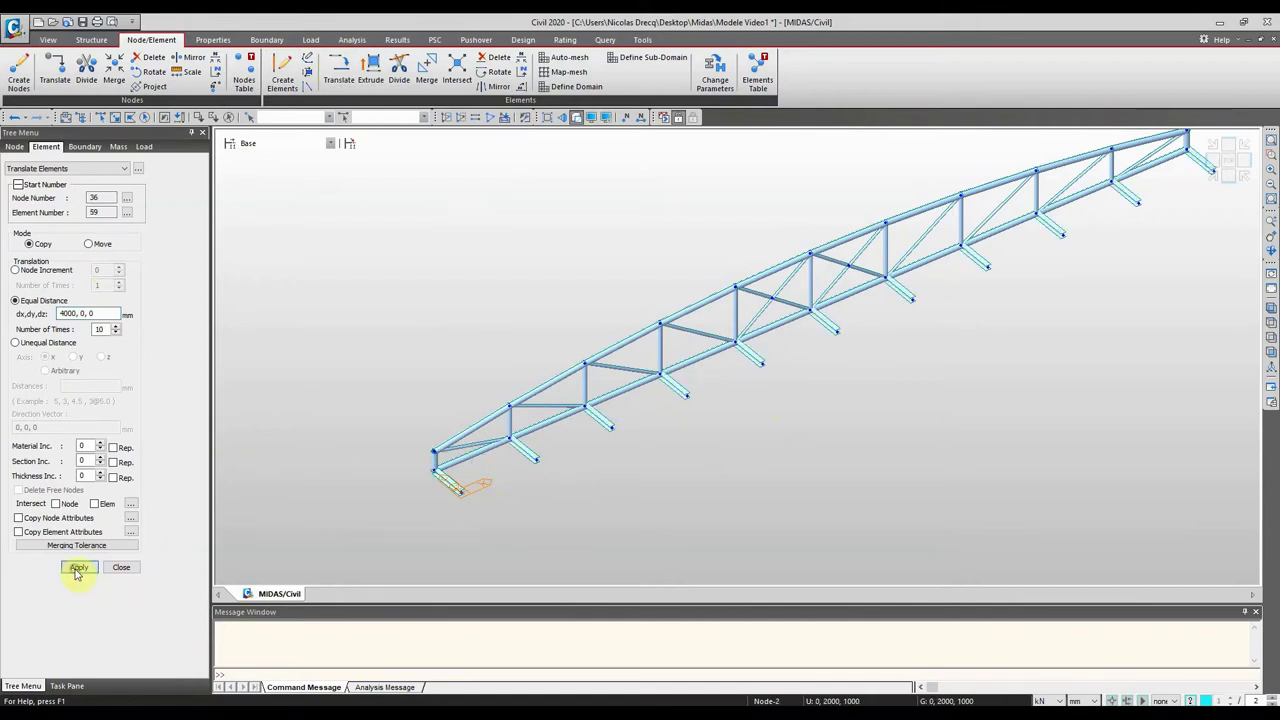
Step: Select the whole truss with its cross beams and mirror it as a copy about the z-x plane at y = 0
ctrl+middle_drag(441, 302, 409, 351)
ctrl+middle_drag(491, 380, 420, 343)
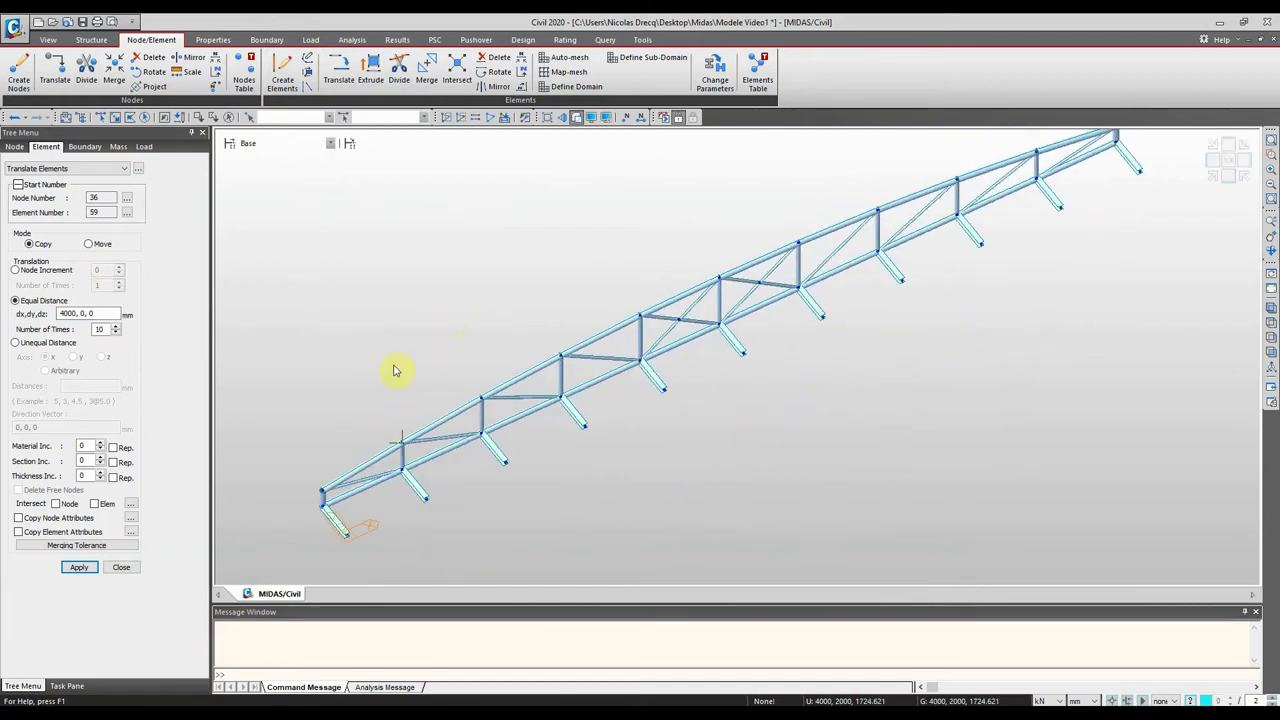
scroll(418, 343, down, 5)
ctrl+middle_drag(406, 329, 321, 273)
click(117, 116)
click(357, 231)
click(926, 418)
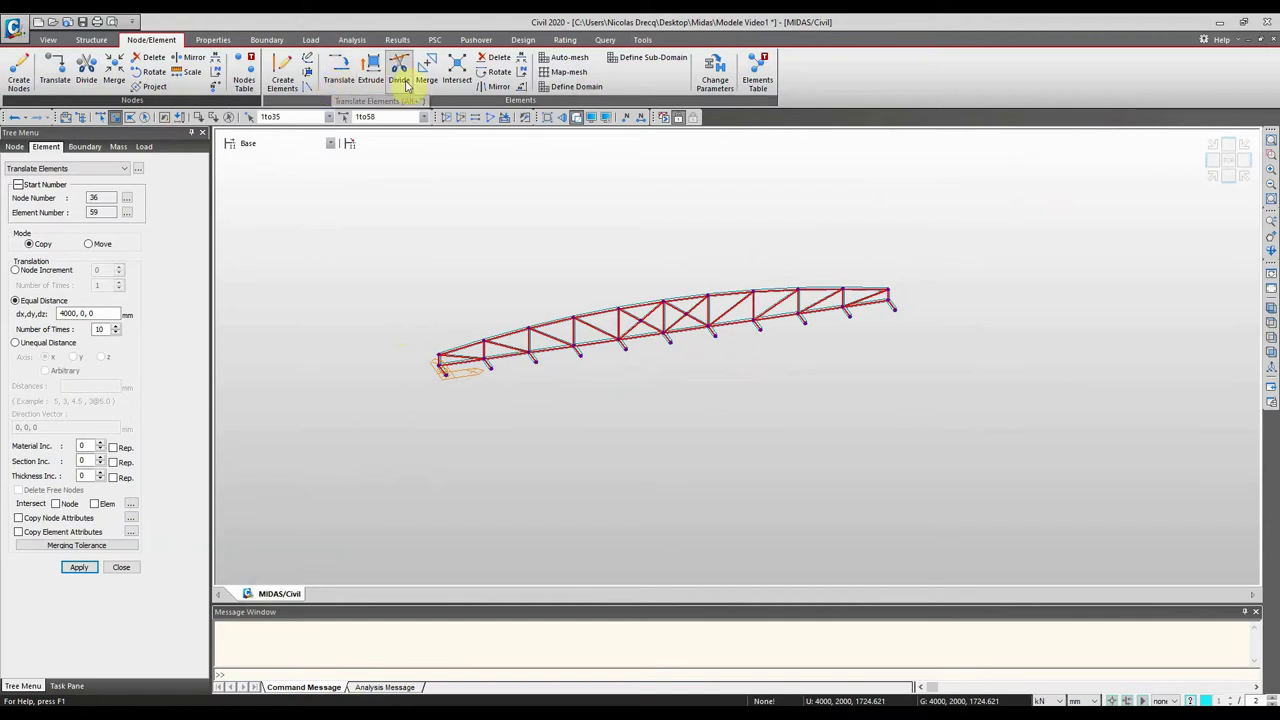
click(492, 86)
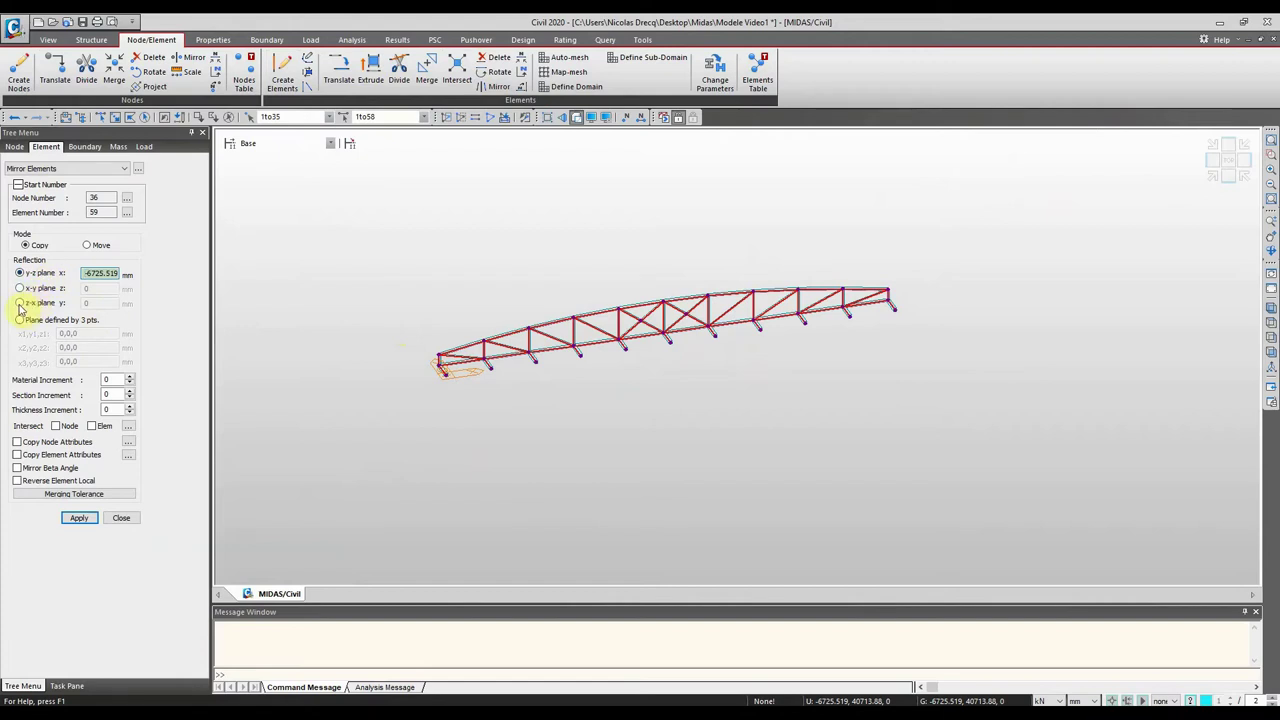
click(19, 304)
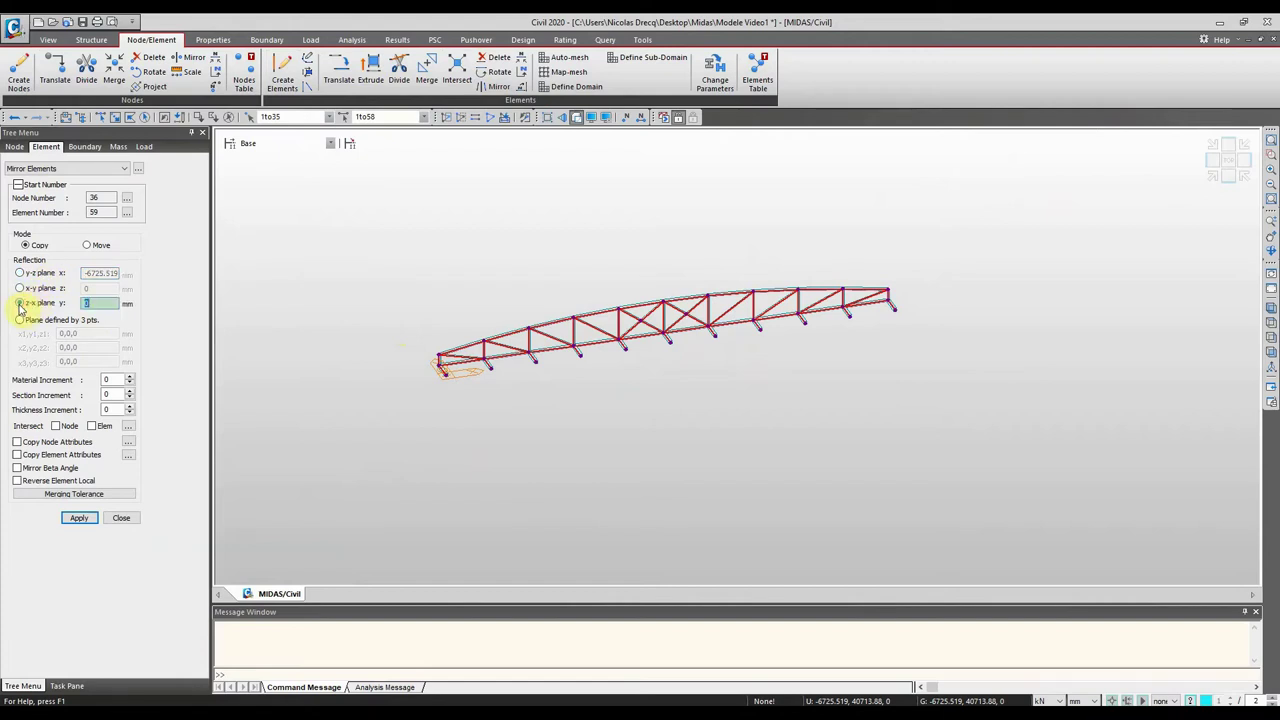
click(80, 519)
ctrl+middle_drag(580, 374, 714, 287)
scroll(597, 375, up, 2)
scroll(597, 375, up, 2)
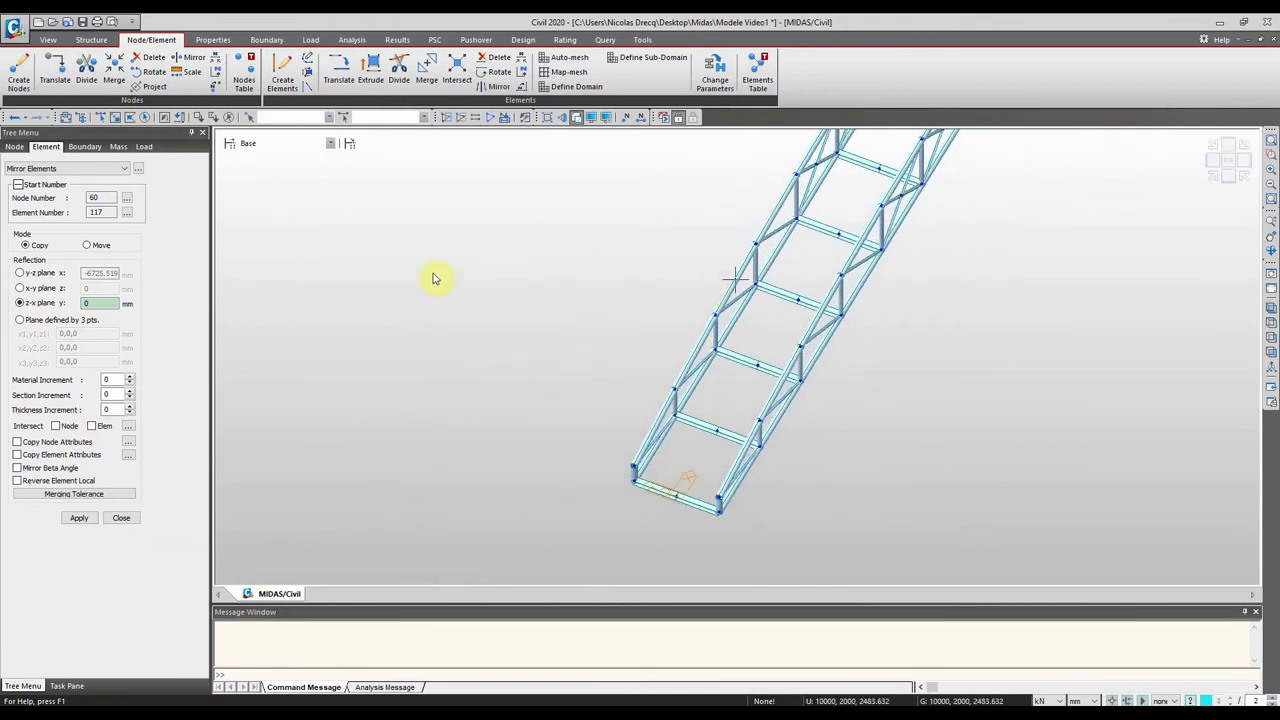
Step: Create an L60x6 bracing diagonal in S355 across the first bay's floor, from the origin-end corner to the opposite bottom chord
click(281, 78)
click(73, 466)
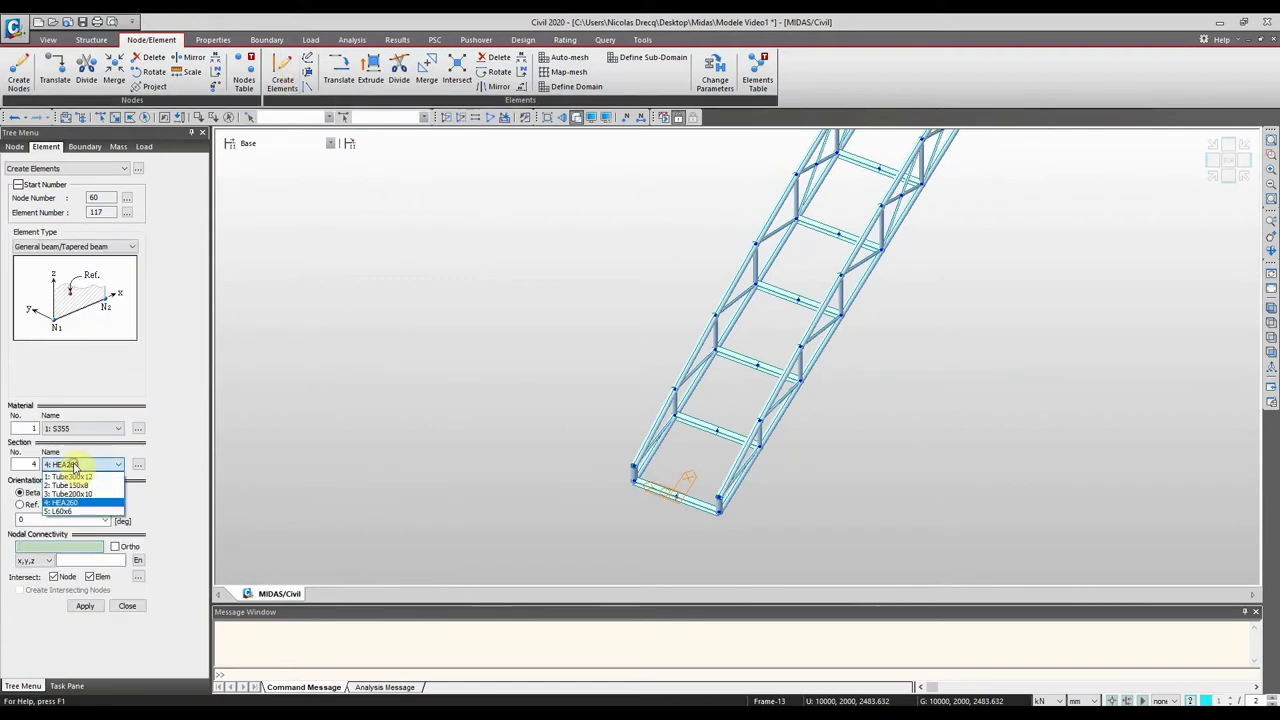
click(74, 513)
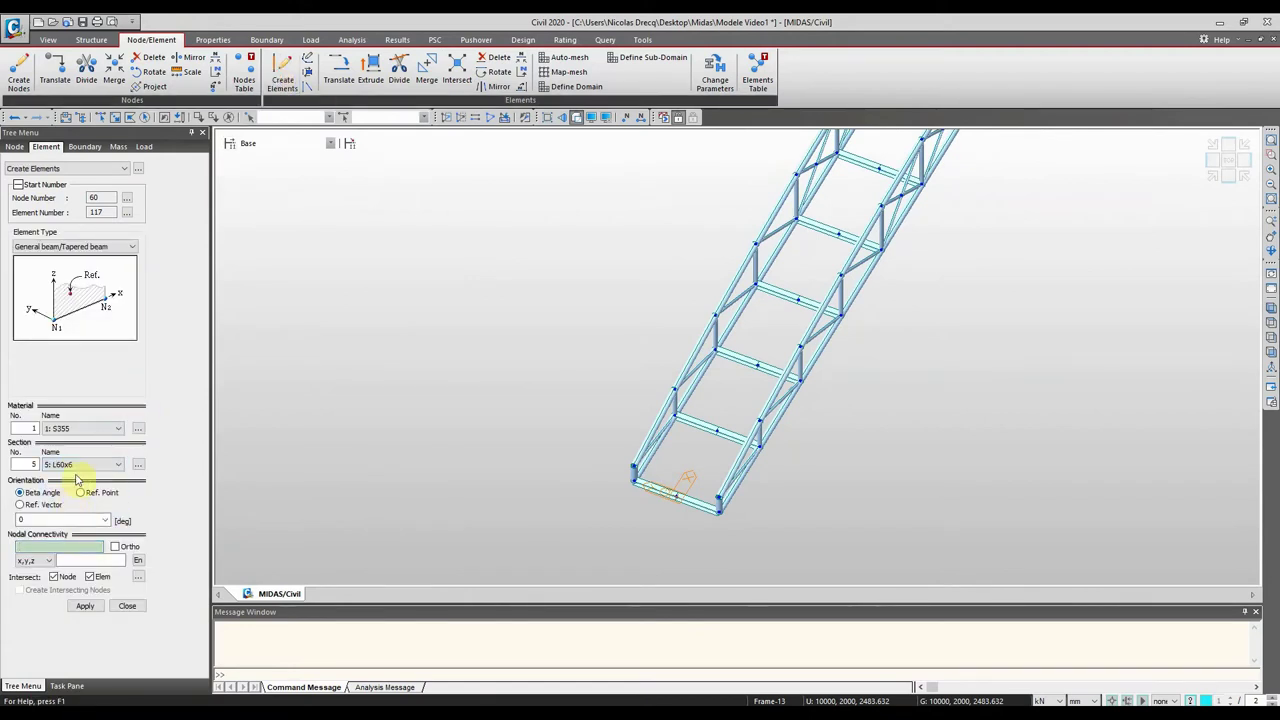
click(633, 472)
click(757, 444)
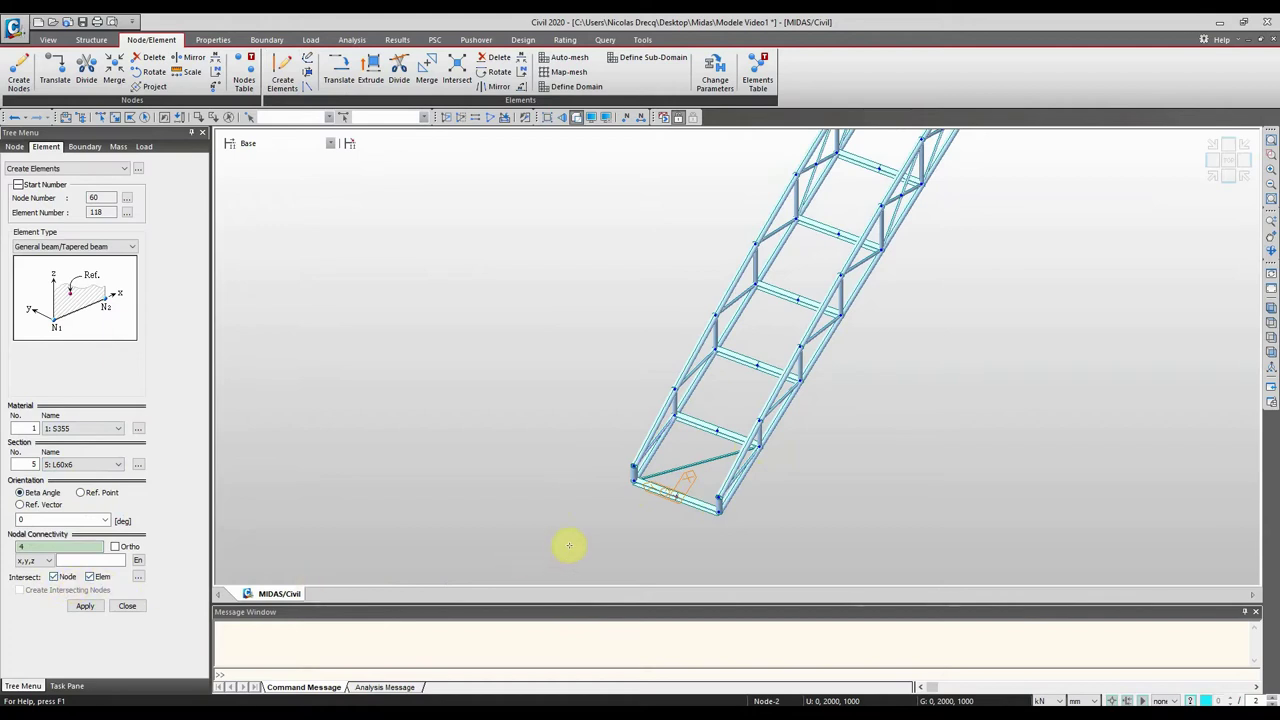
Step: Add the crossing L60x6 diagonal in the first bay from node 4 to 36 with element intersection enabled
click(676, 419)
click(717, 508)
scroll(691, 451, up, 3)
scroll(691, 404, up, 4)
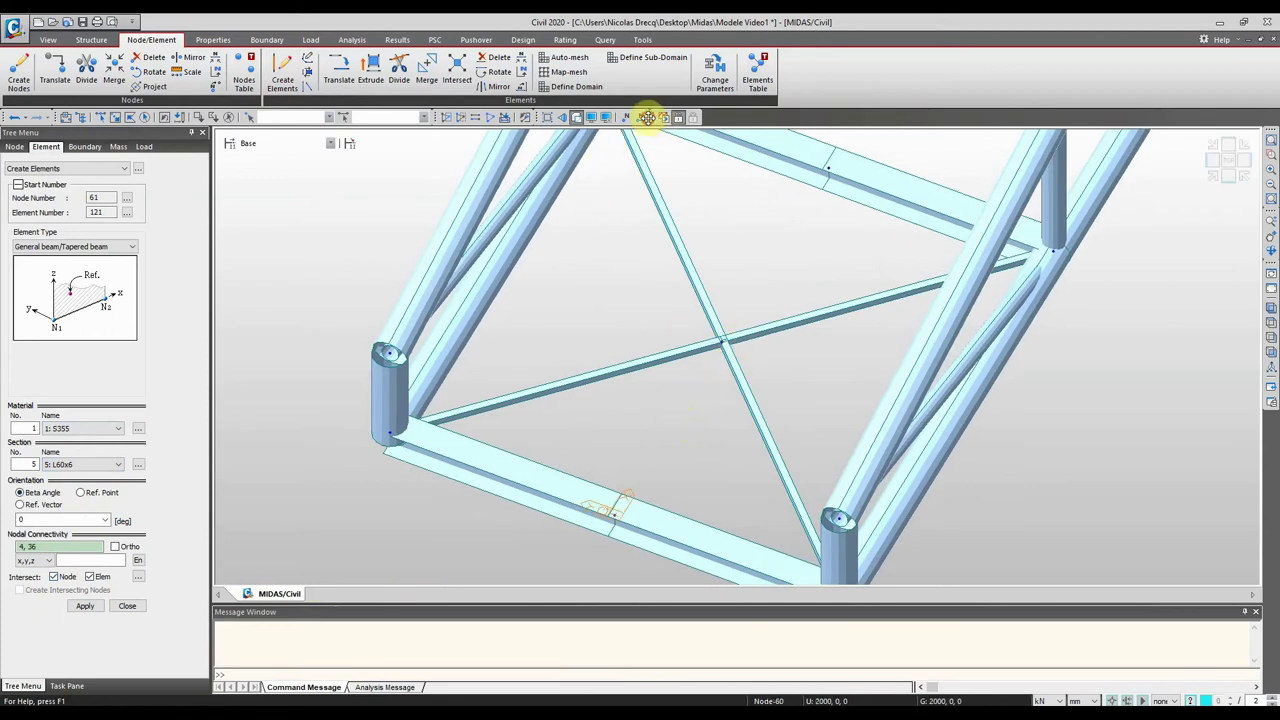
Step: Display the element numbers to check how the first bay's crossing diagonals are divided
click(645, 117)
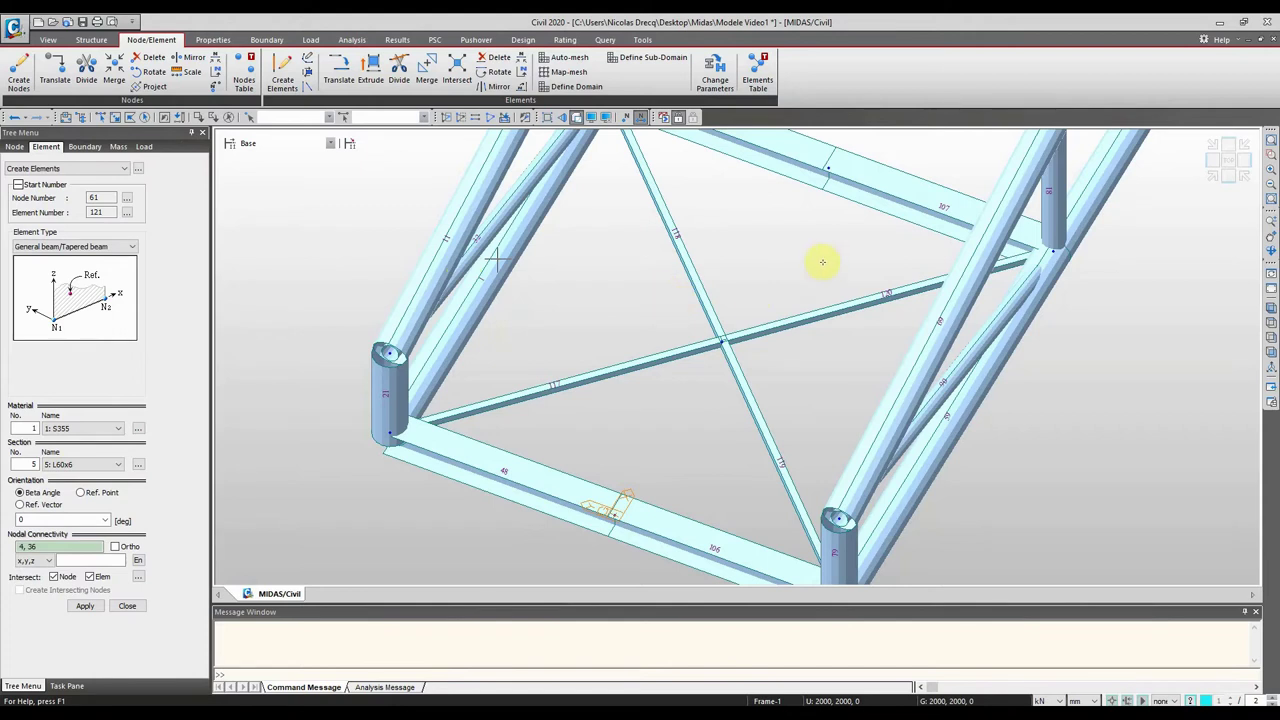
scroll(860, 300, down, 6)
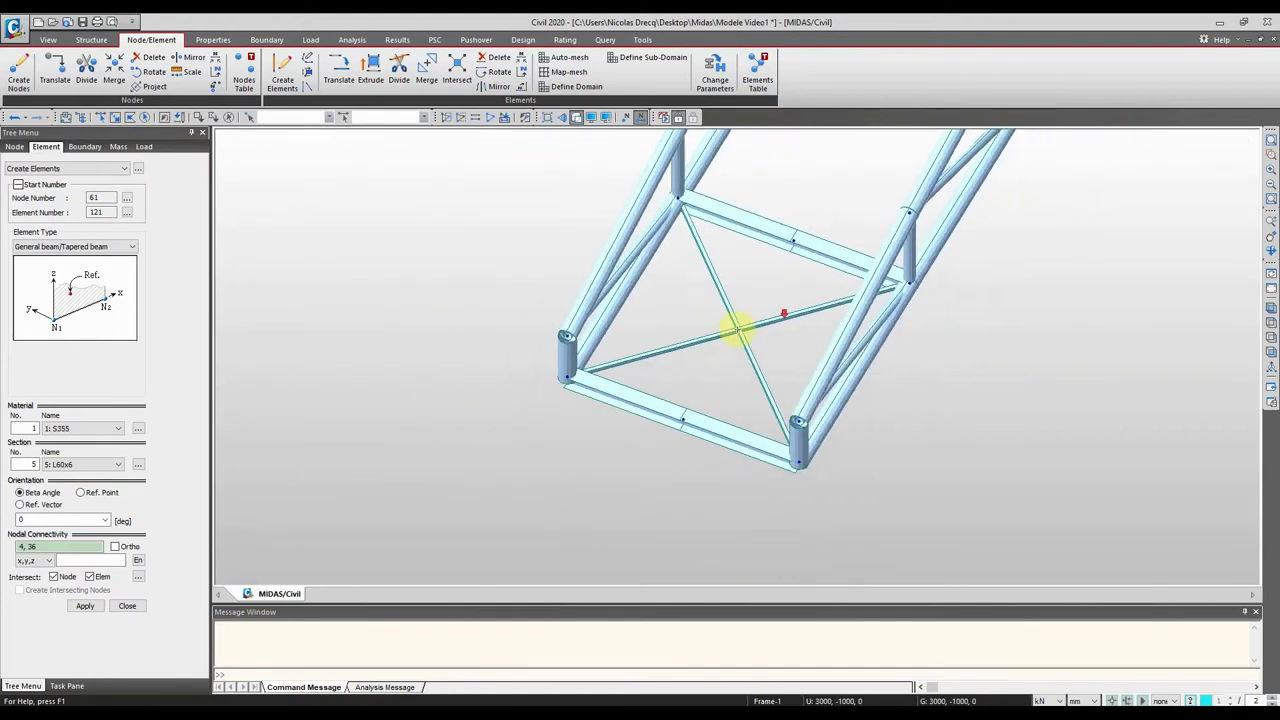
ctrl+middle_drag(693, 413, 651, 449)
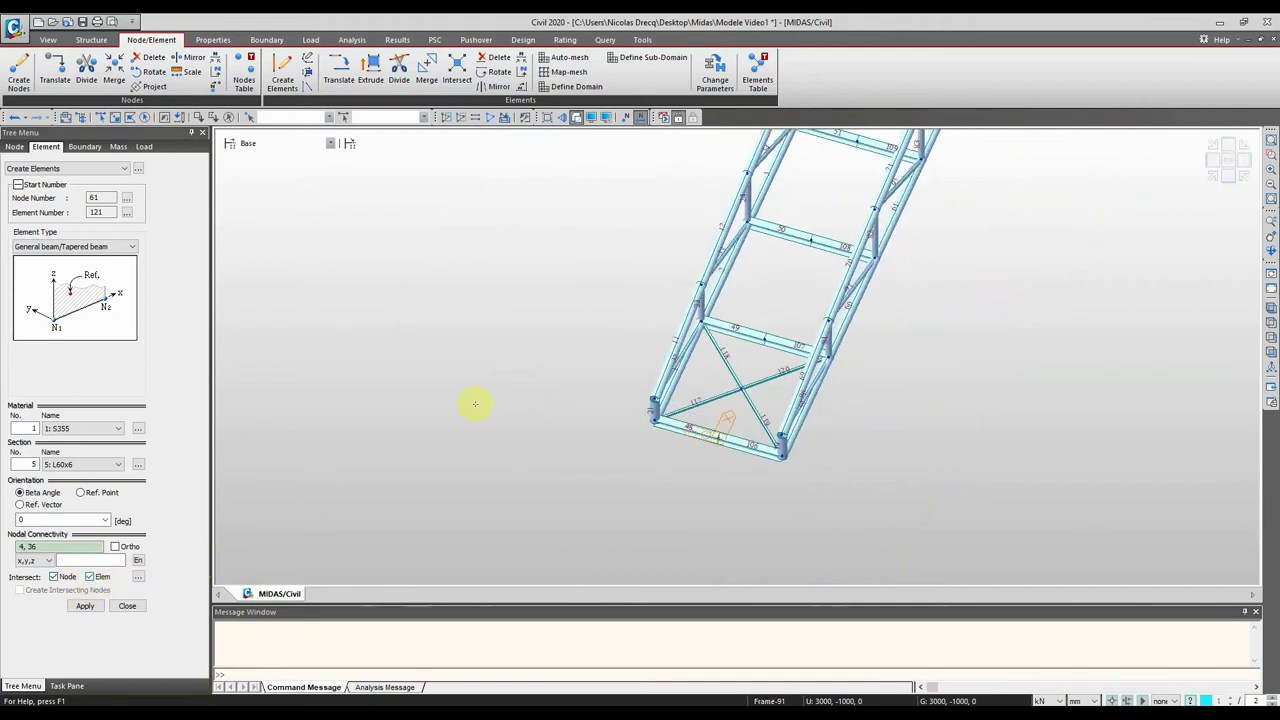
Step: Undo the crossing diagonal and recreate it in L60x6 with element intersection disabled, from node 4 to the opposite truss's origin end
click(13, 118)
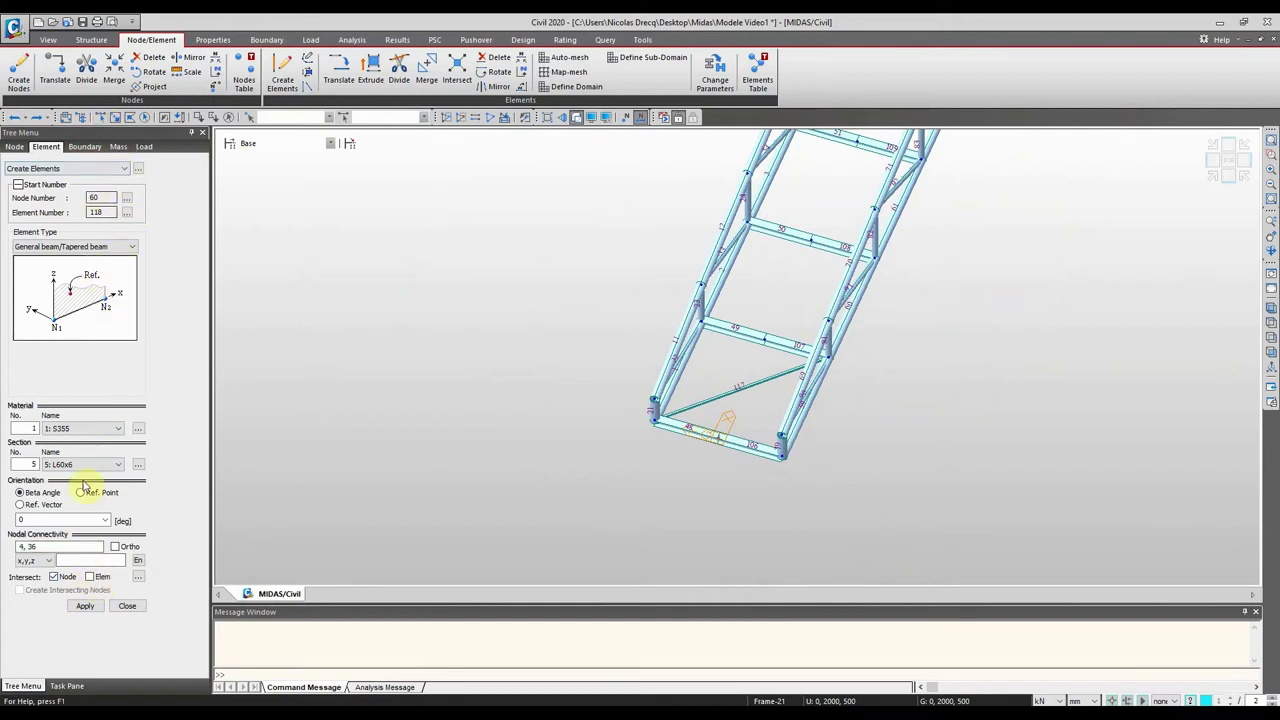
triple_click(58, 546)
key(Delete)
click(716, 317)
click(776, 450)
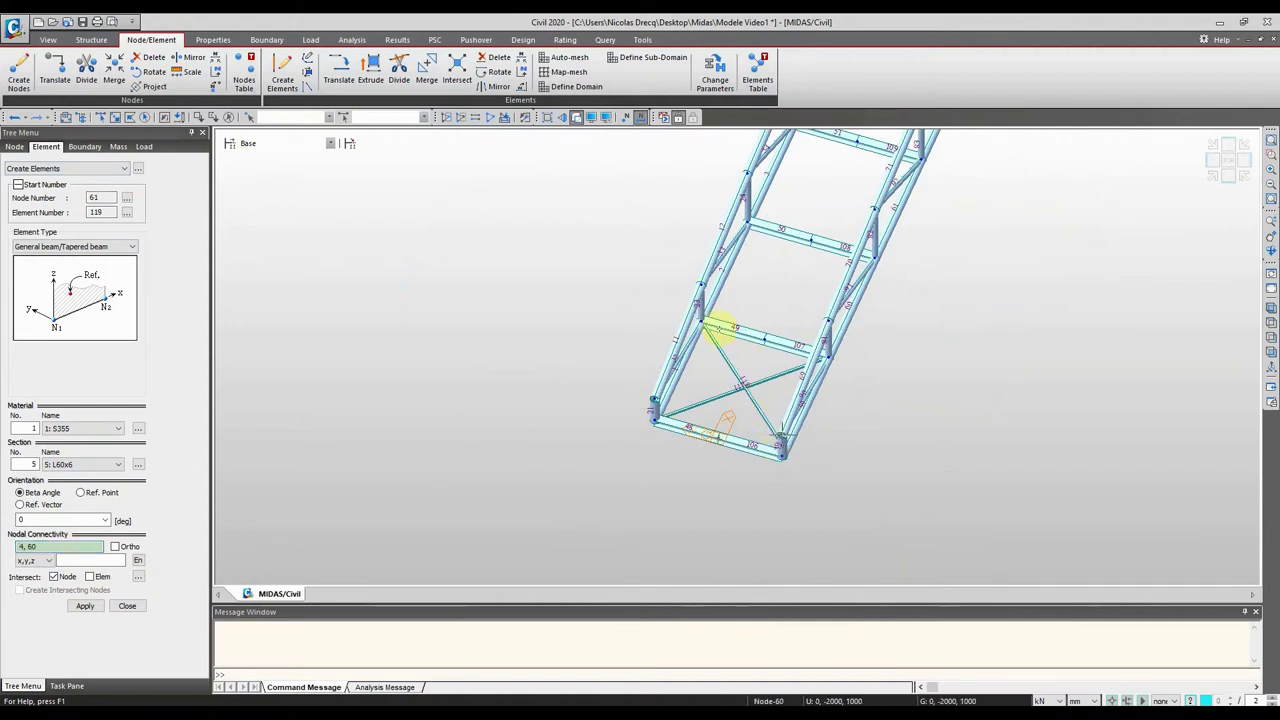
Step: Select the two crossing L60x6 diagonals in the first bay and switch the model to wireframe display
scroll(777, 450, up, 5)
scroll(861, 400, up, 3)
middle_drag(794, 323, 516, 290)
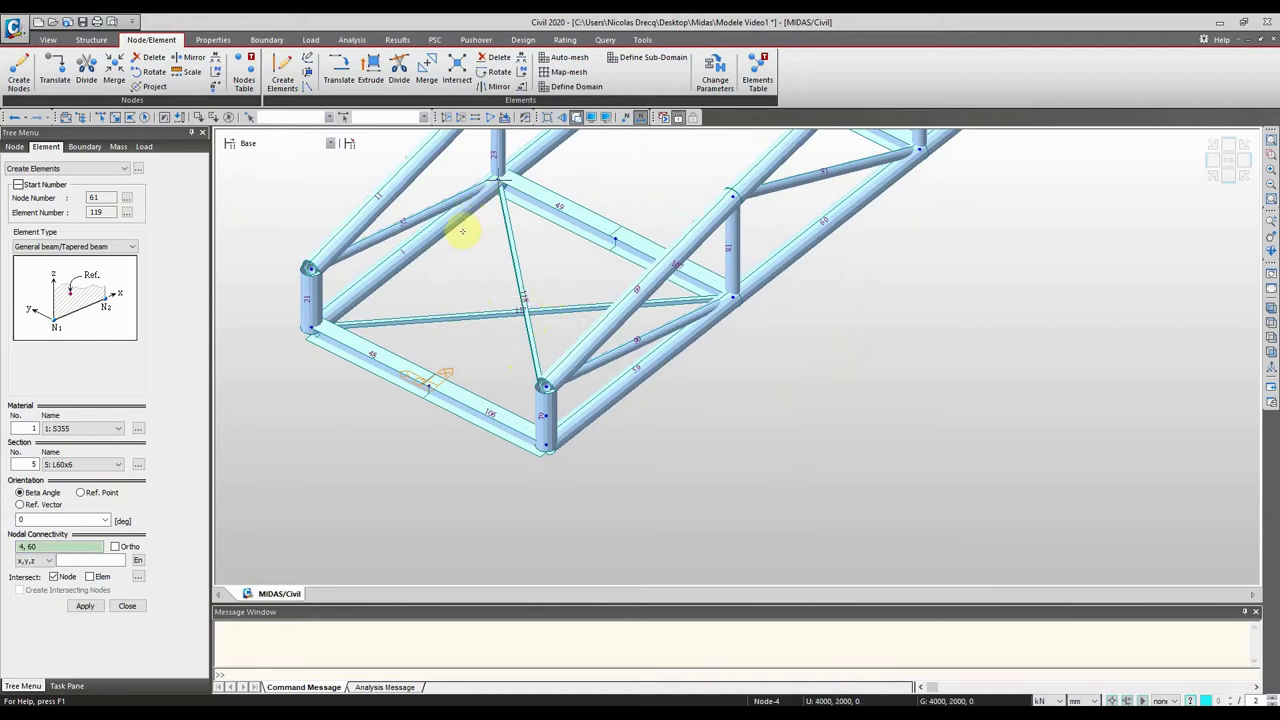
middle_drag(491, 286, 522, 318)
click(116, 117)
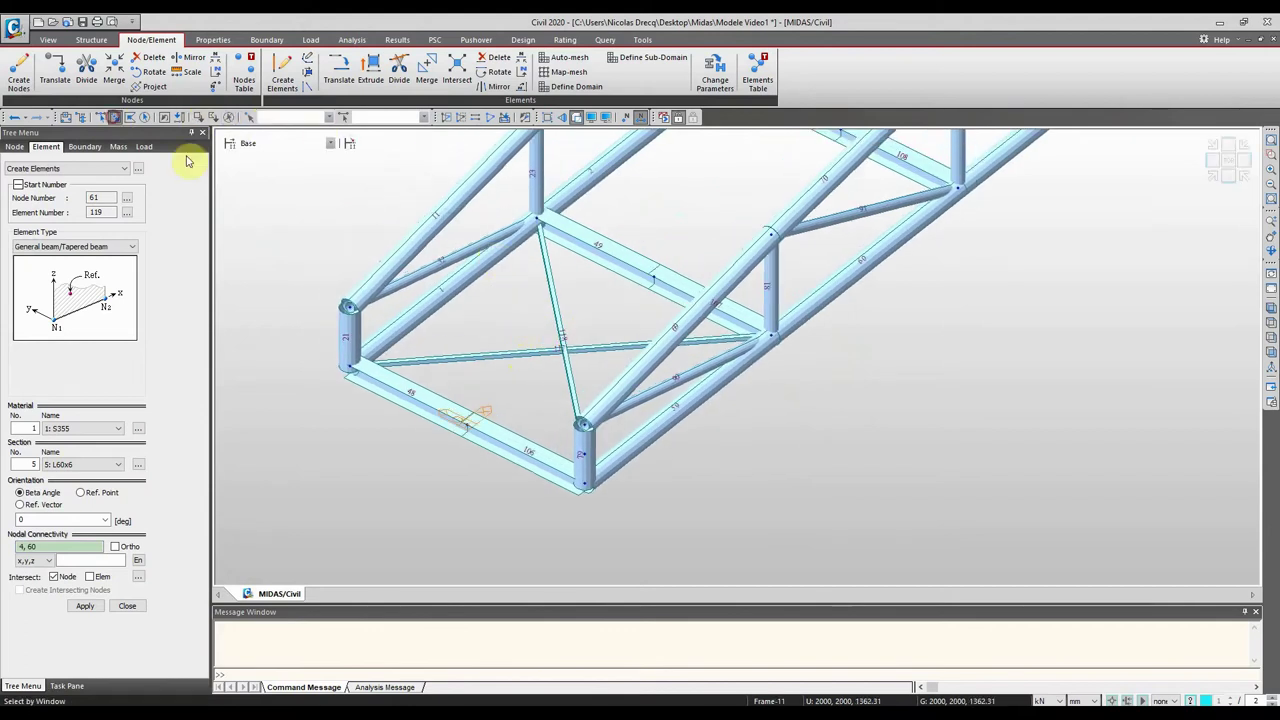
drag(538, 335, 571, 249)
drag(651, 234, 490, 173)
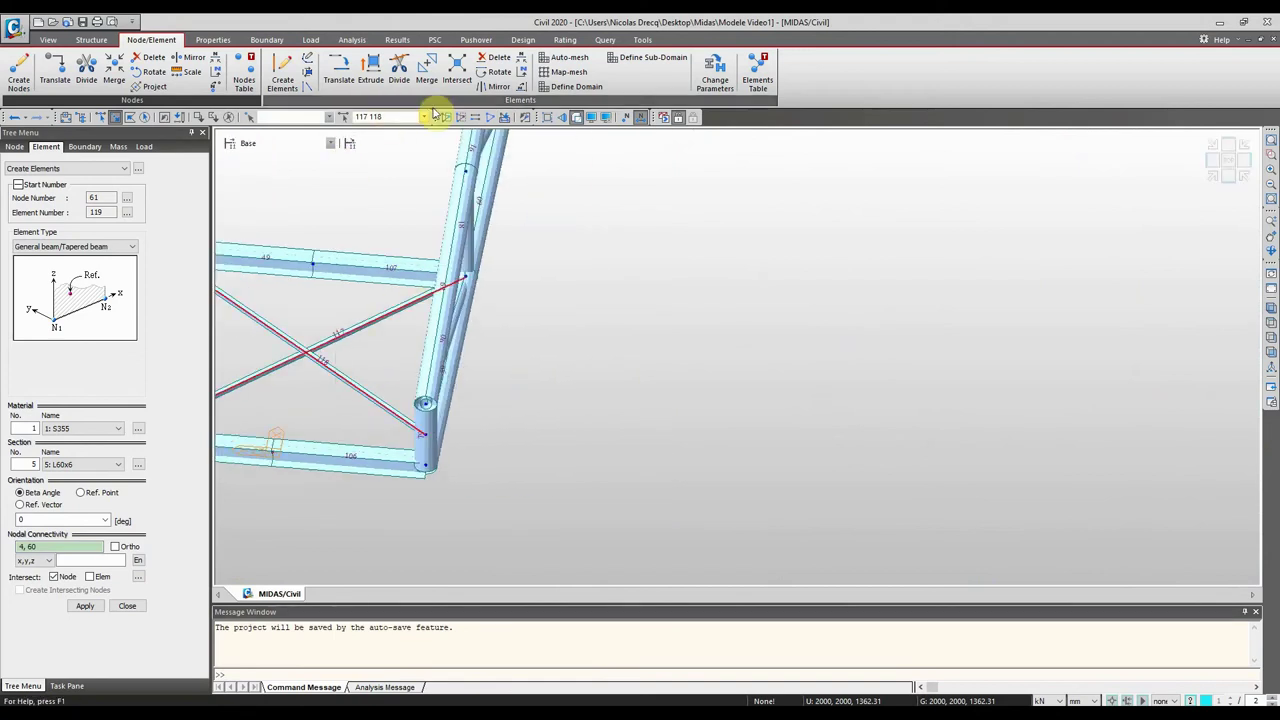
click(578, 120)
drag(600, 170, 657, 437)
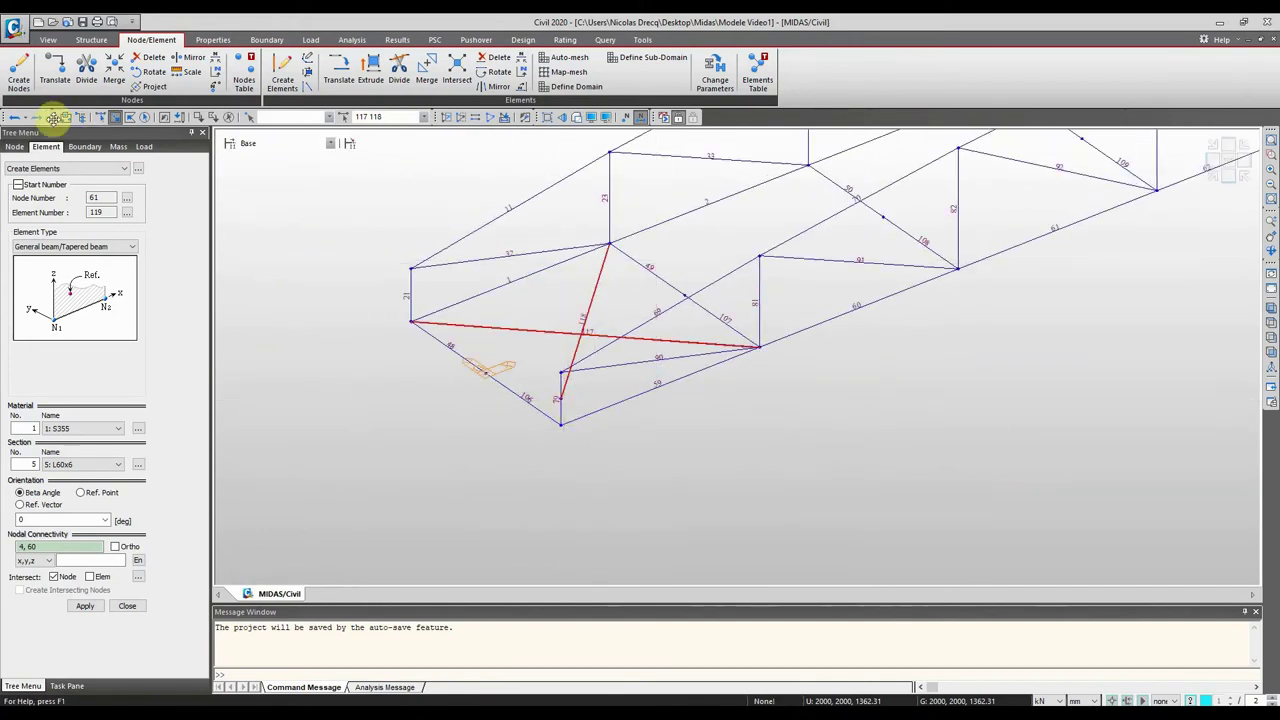
Step: Undo the misplaced second diagonal and recreate it in L60x6 from node 4 to the opposite truss's lower corner node at the origin end
click(14, 117)
click(14, 117)
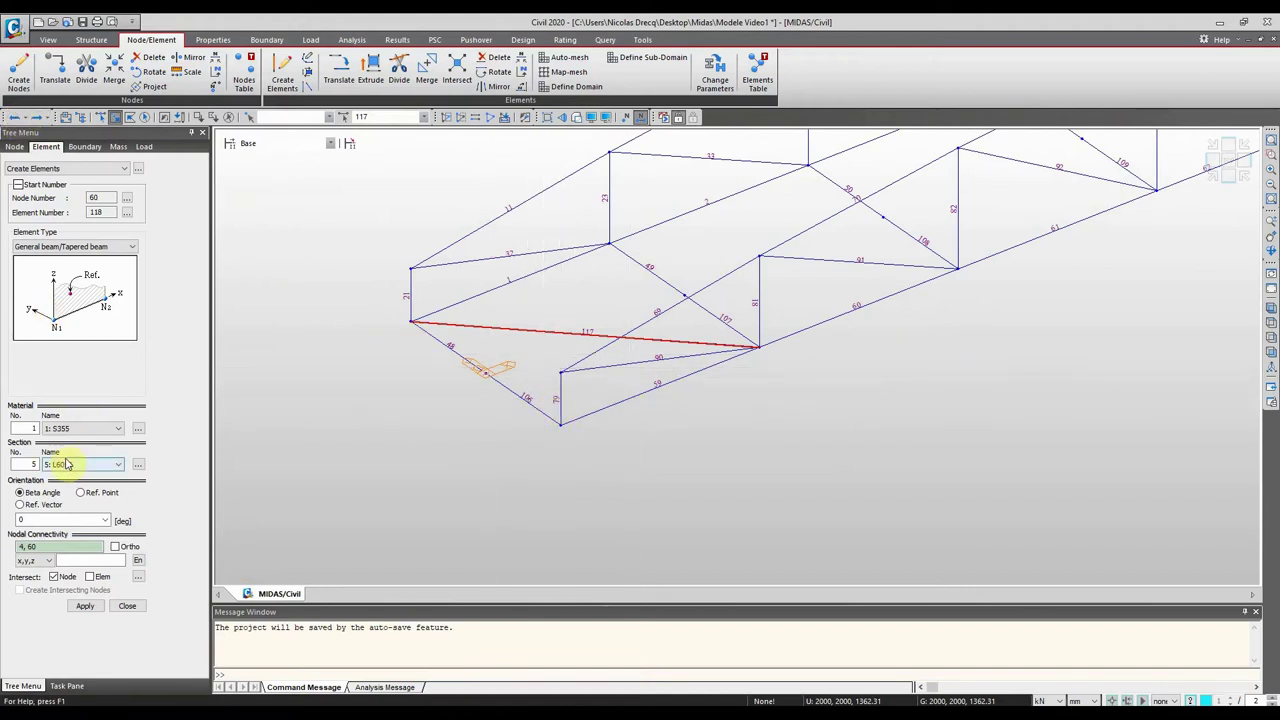
click(68, 555)
click(60, 546)
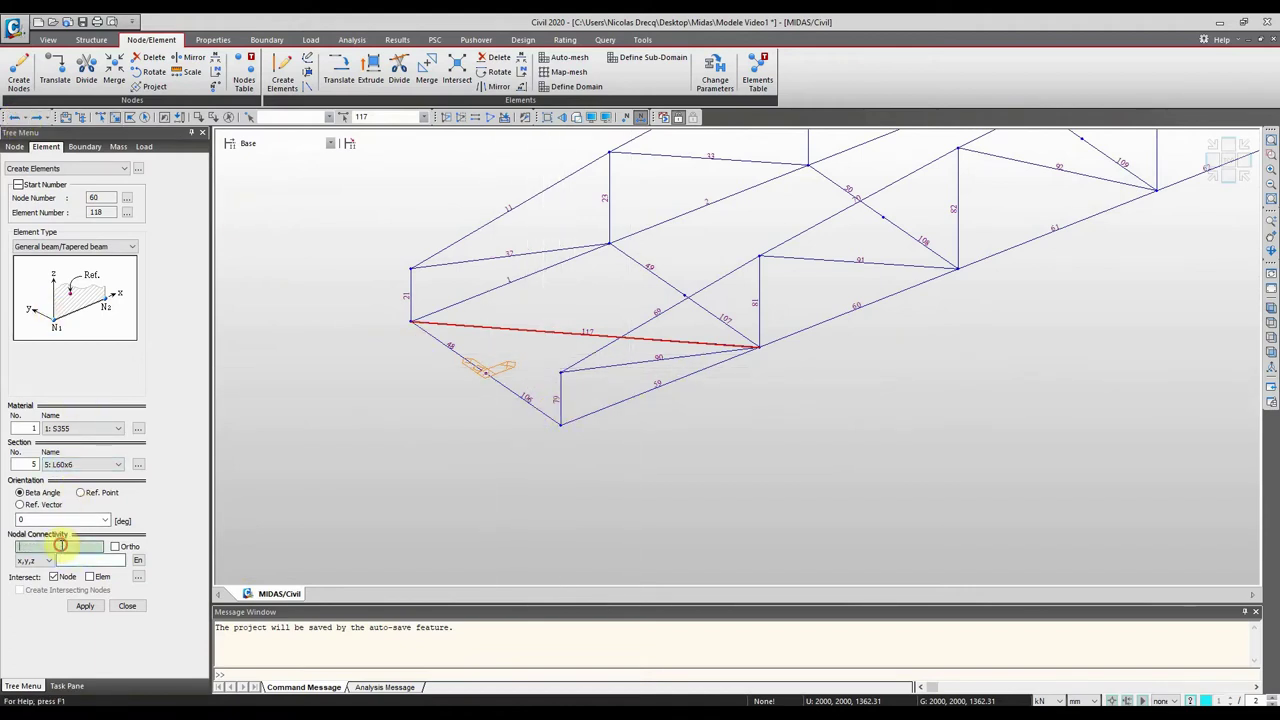
click(612, 243)
click(546, 431)
Step: Copy the first bay's two crossing L60x6 diagonals 10 times at an equal distance of 4000, 0, 0 mm
middle_drag(418, 415, 600, 300)
click(340, 66)
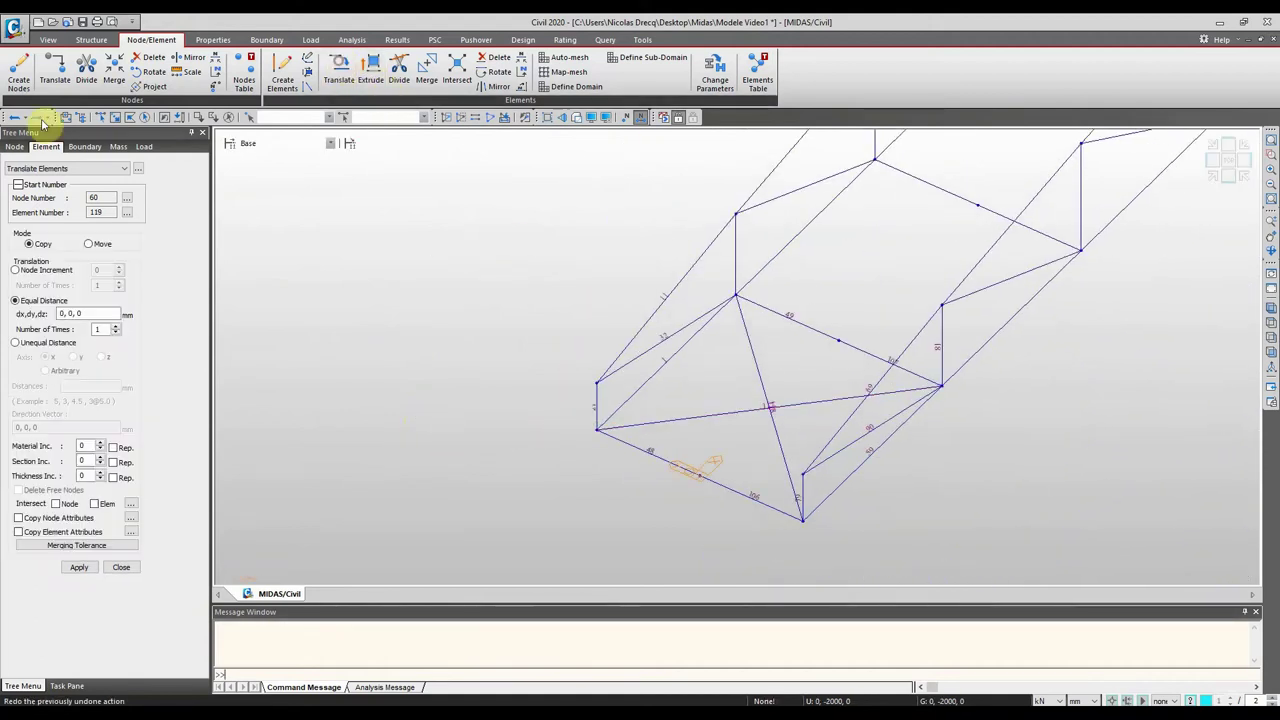
click(115, 117)
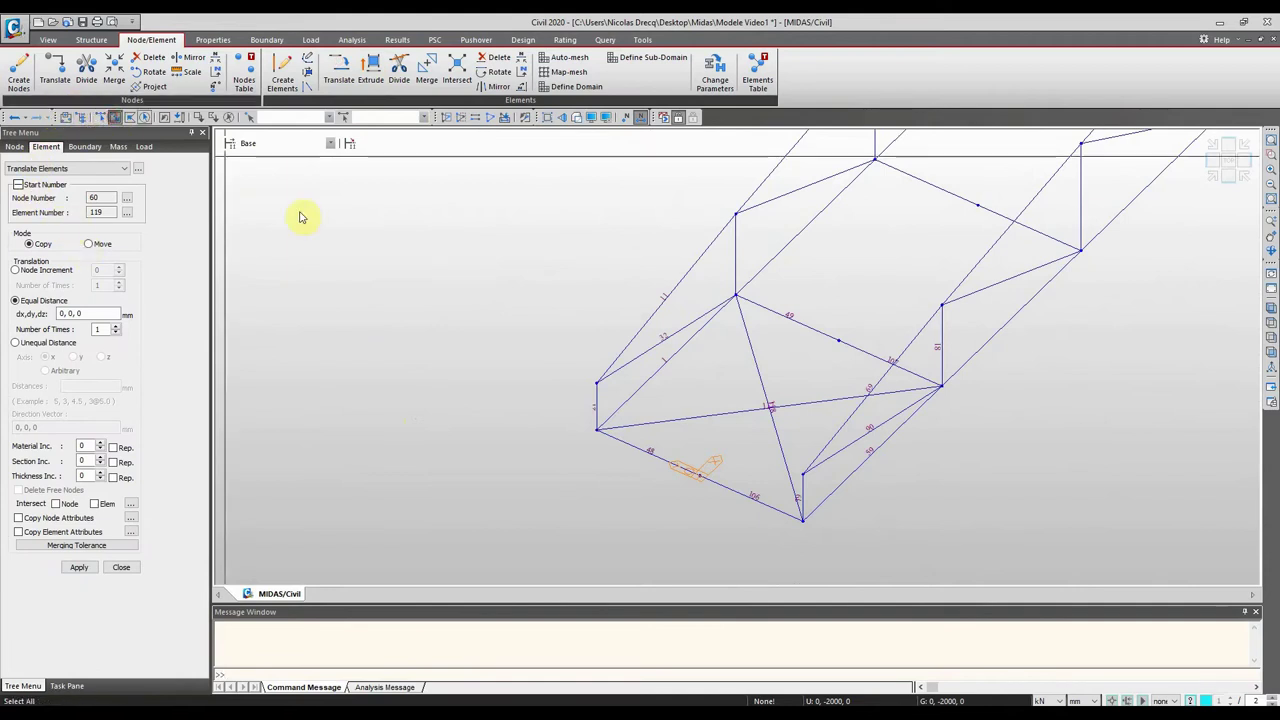
click(750, 396)
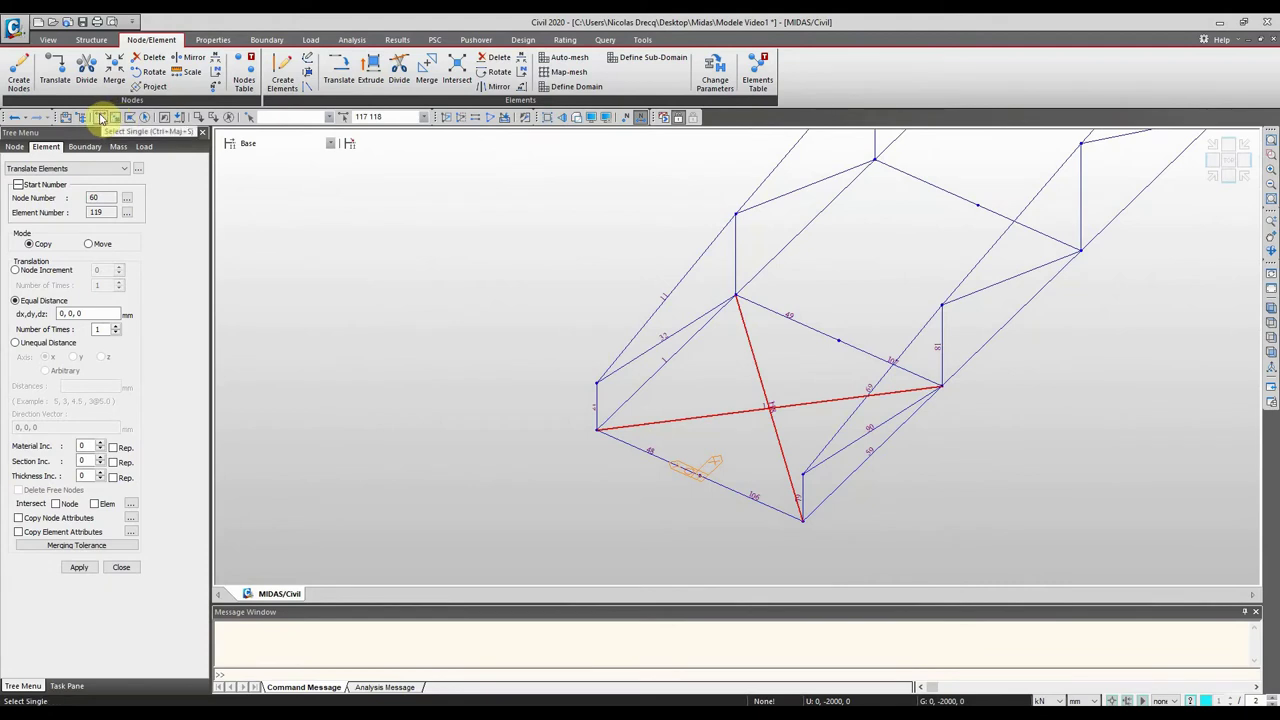
click(100, 117)
click(806, 374)
click(764, 379)
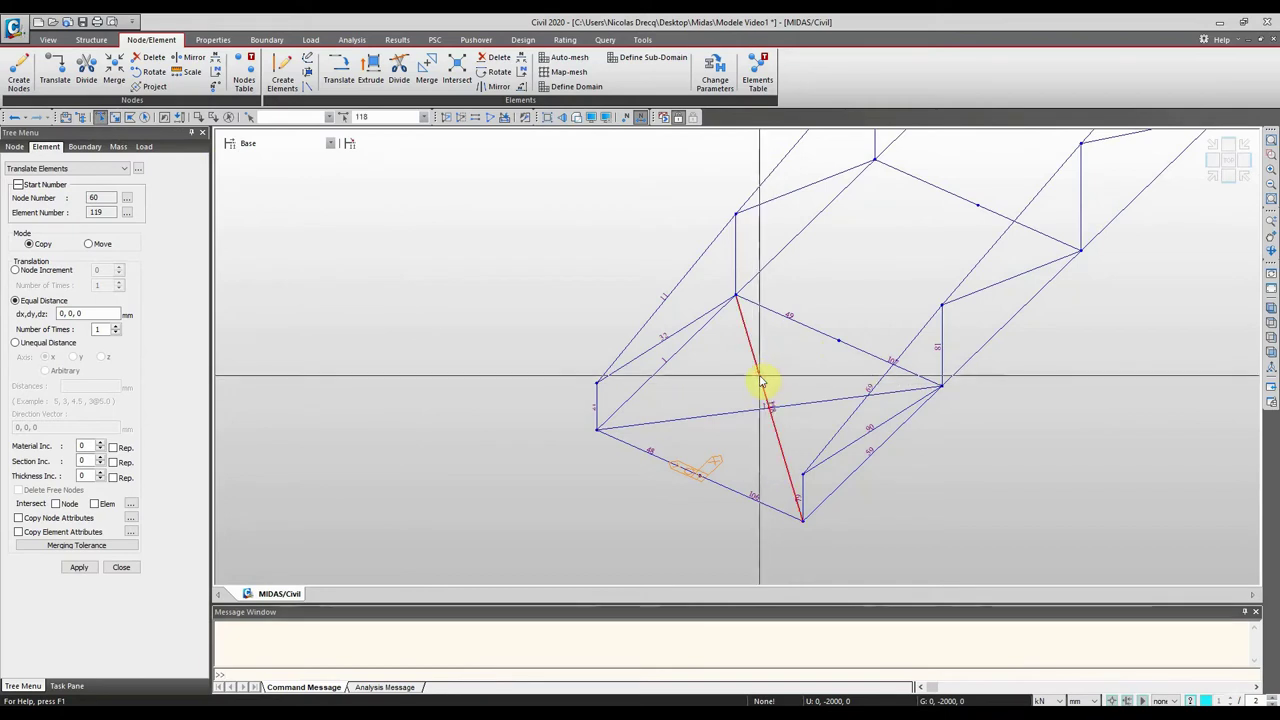
click(738, 414)
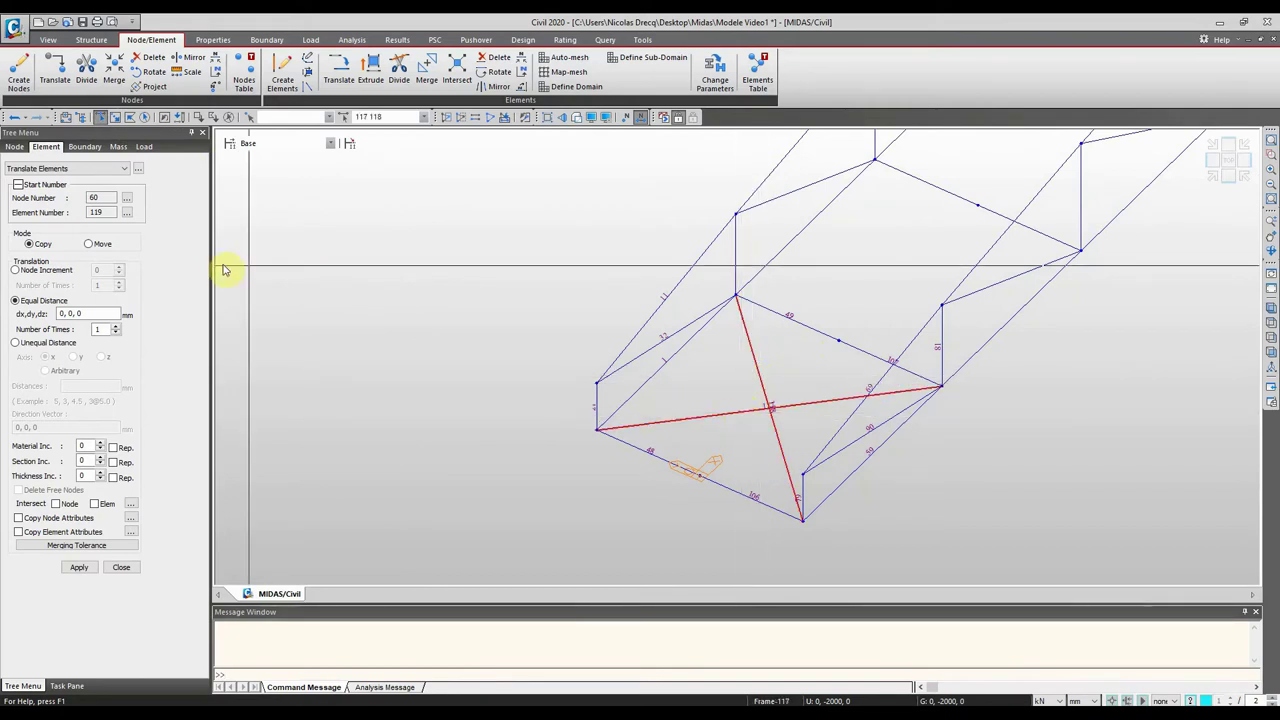
click(113, 117)
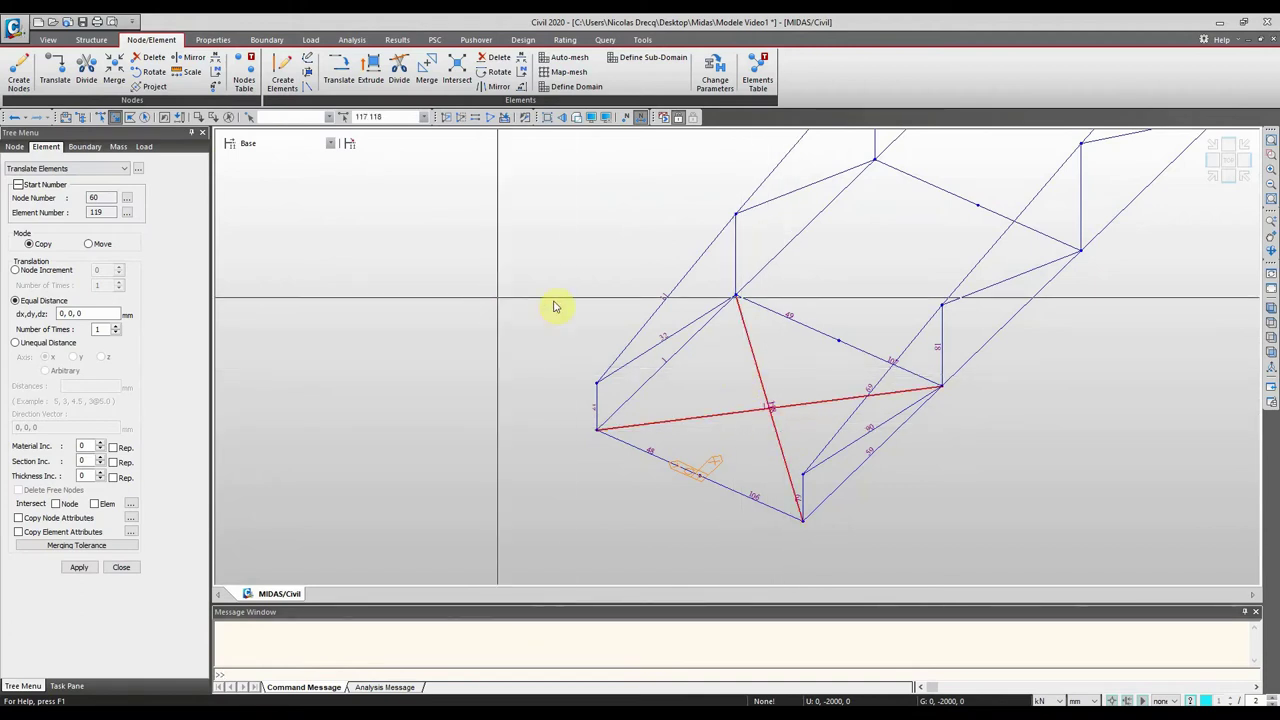
click(61, 314)
text(400)
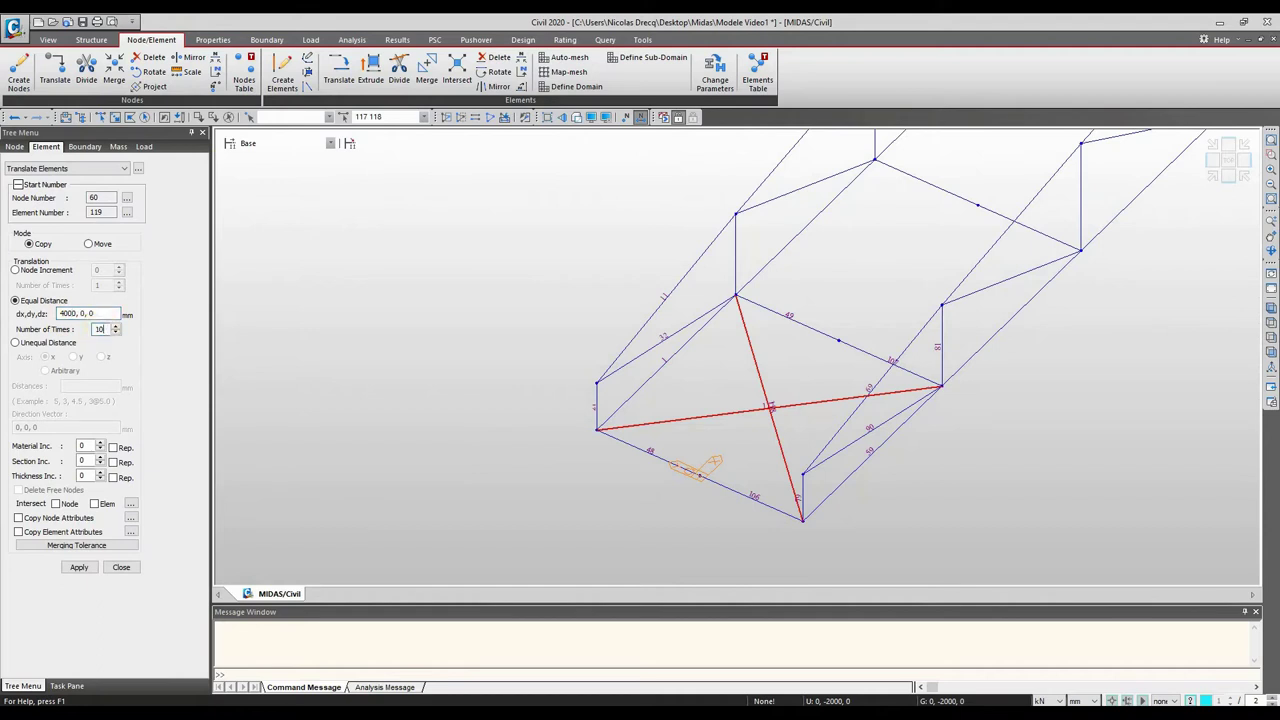
click(79, 567)
Step: Delete the surplus pair of copied diagonals beyond the bridge's far end and hide the element numbers
scroll(534, 434, down, 5)
ctrl+middle_drag(520, 434, 266, 466)
click(117, 117)
drag(1023, 334, 932, 246)
key(Delete)
ctrl+middle_drag(927, 246, 923, 357)
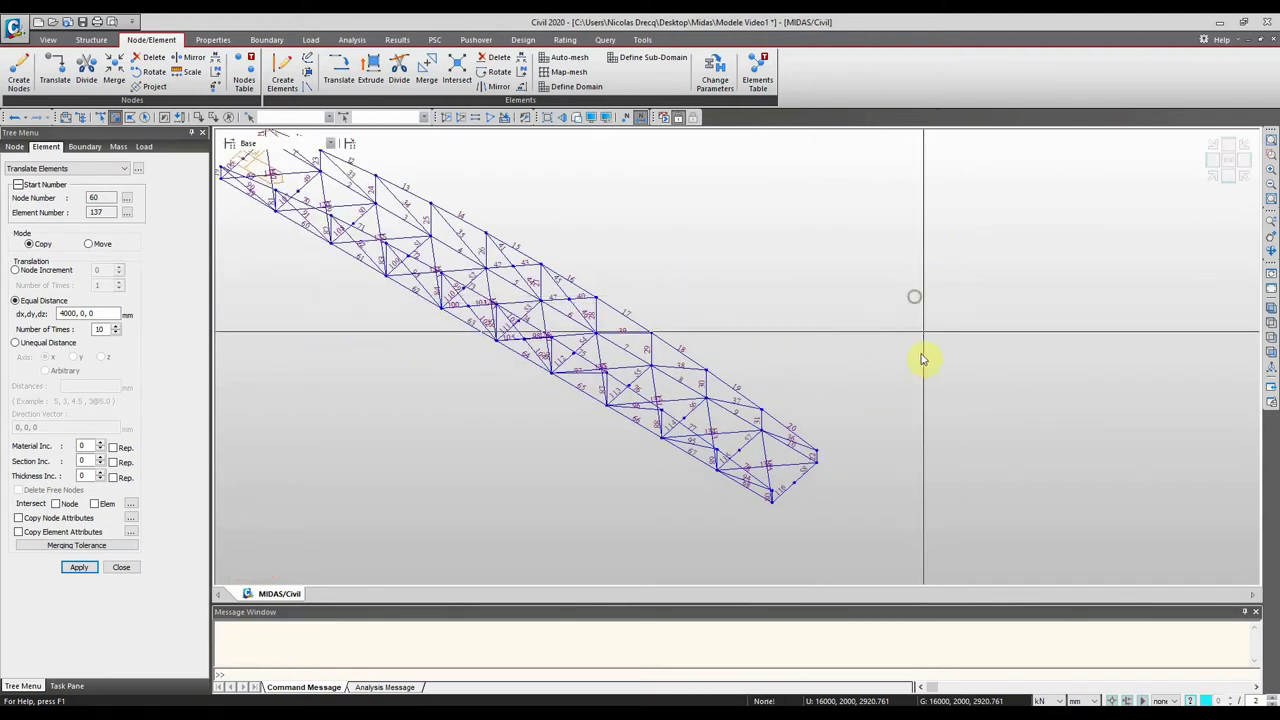
ctrl+middle_drag(849, 503, 635, 343)
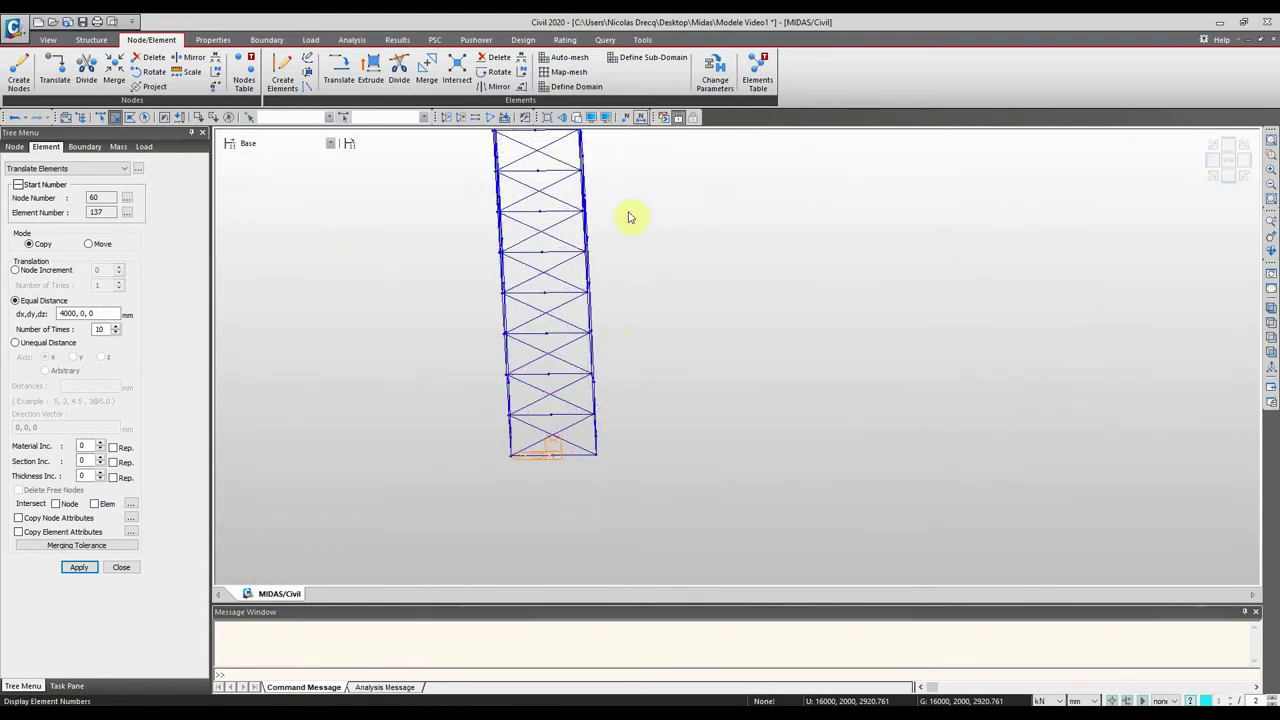
ctrl+middle_drag(612, 254, 686, 349)
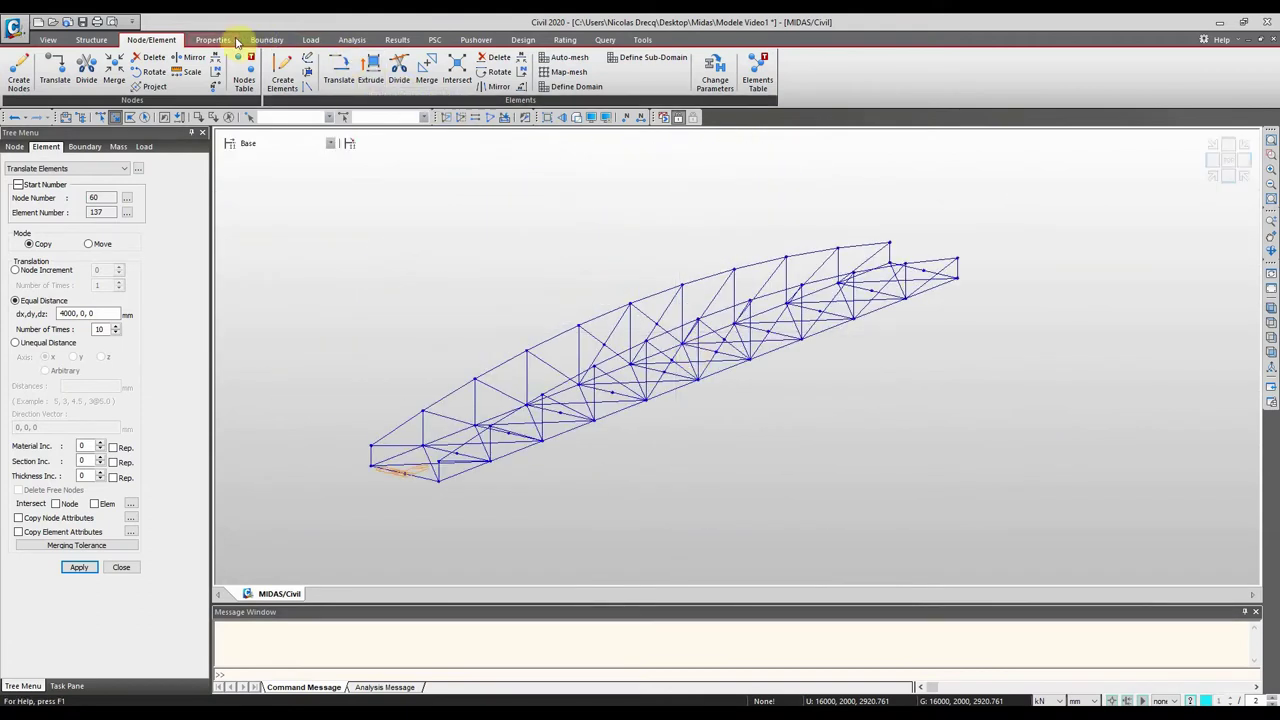
Step: Review the defined materials and the model's works tree with its nodes, elements and sections
click(222, 39)
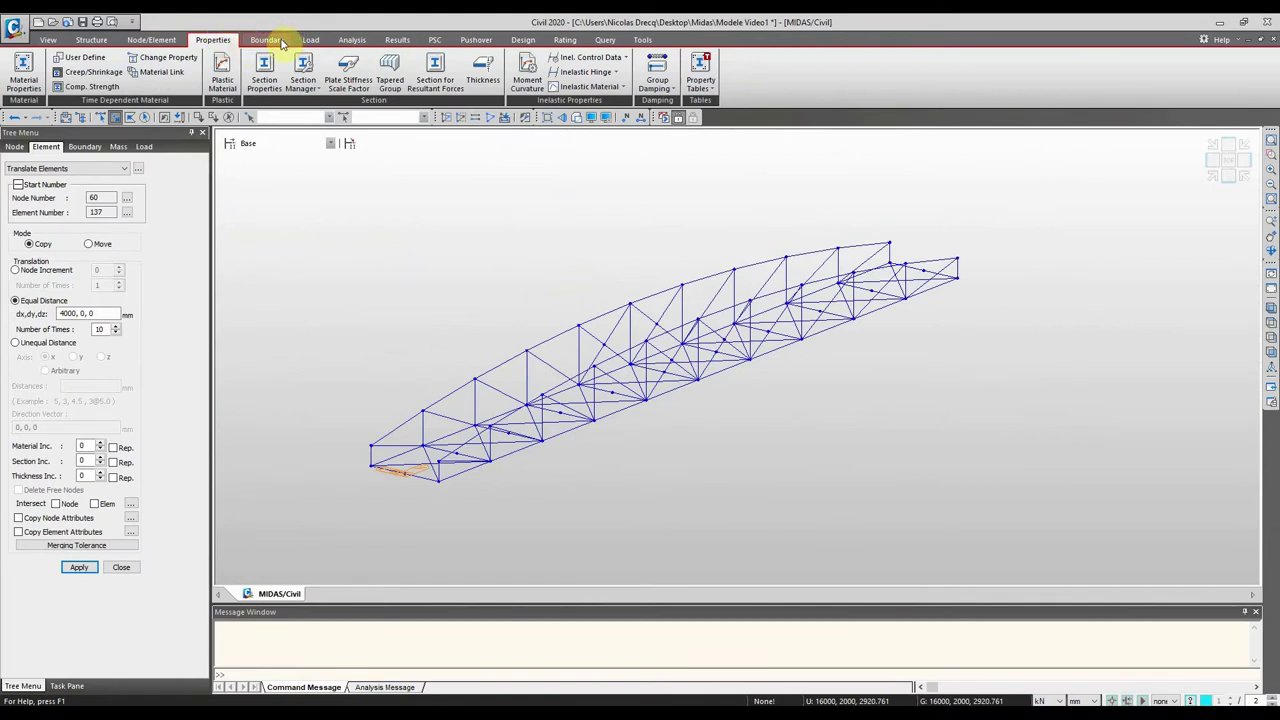
click(23, 75)
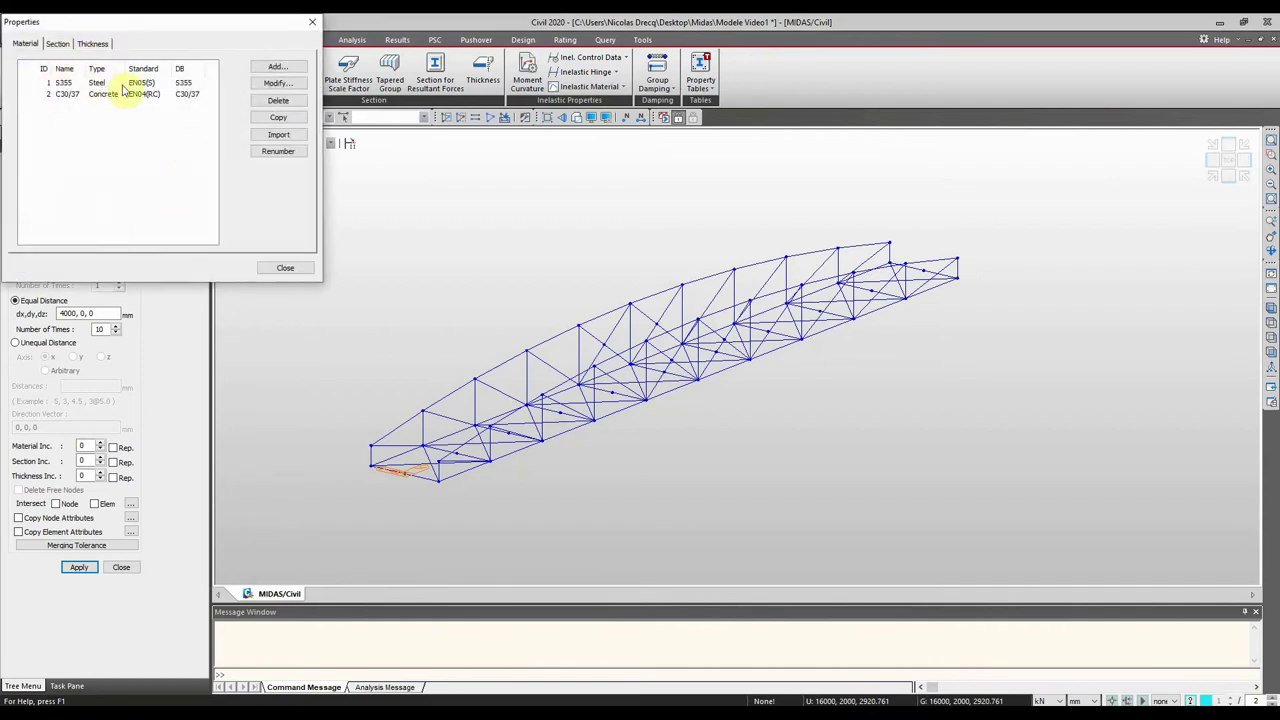
click(312, 21)
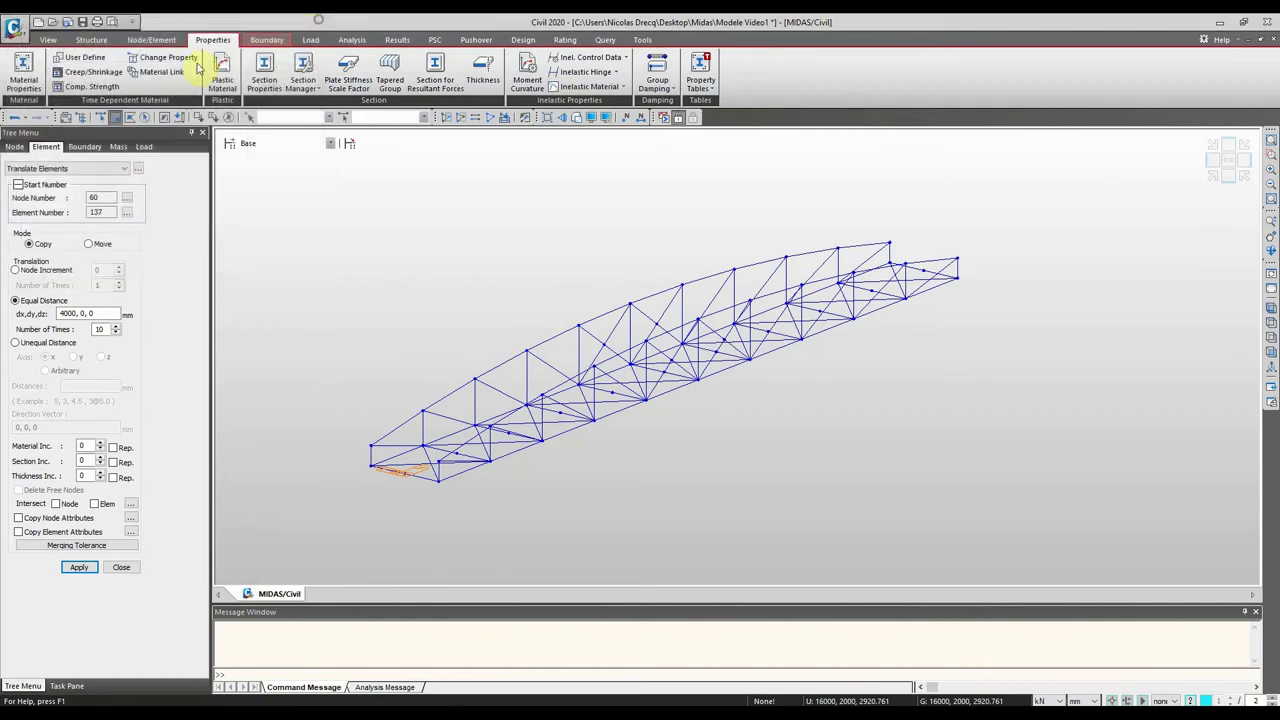
click(84, 117)
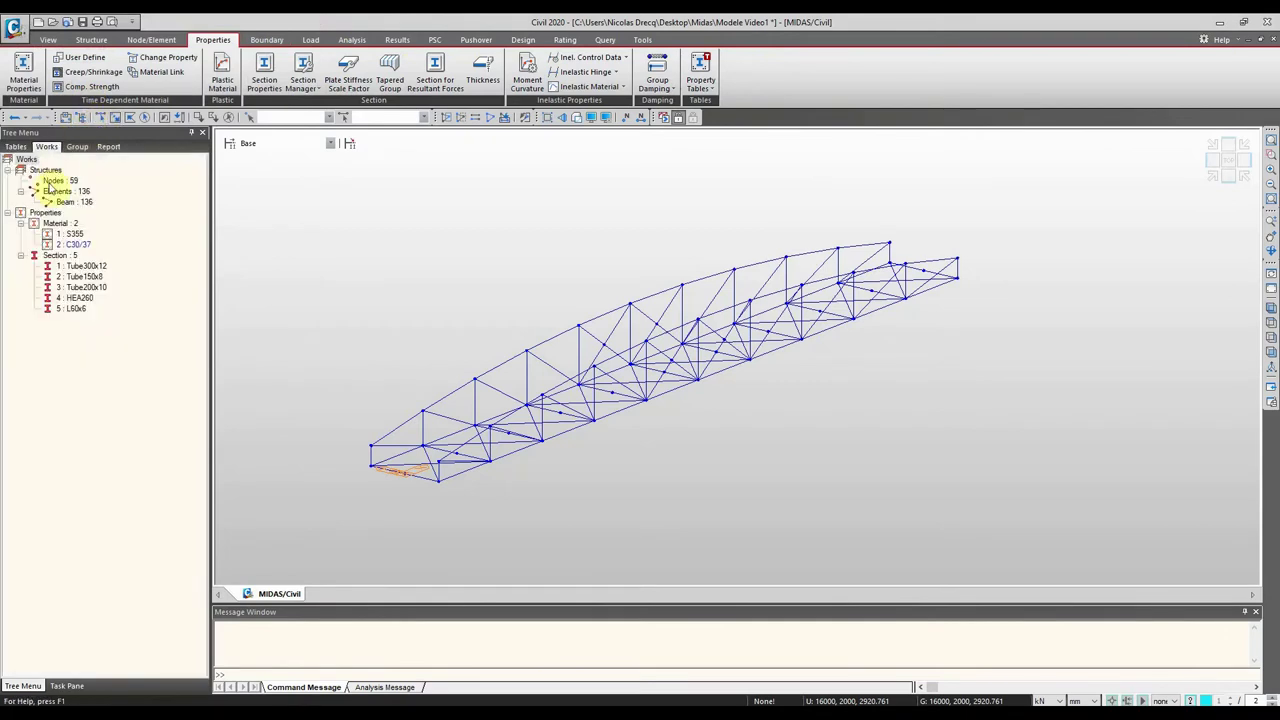
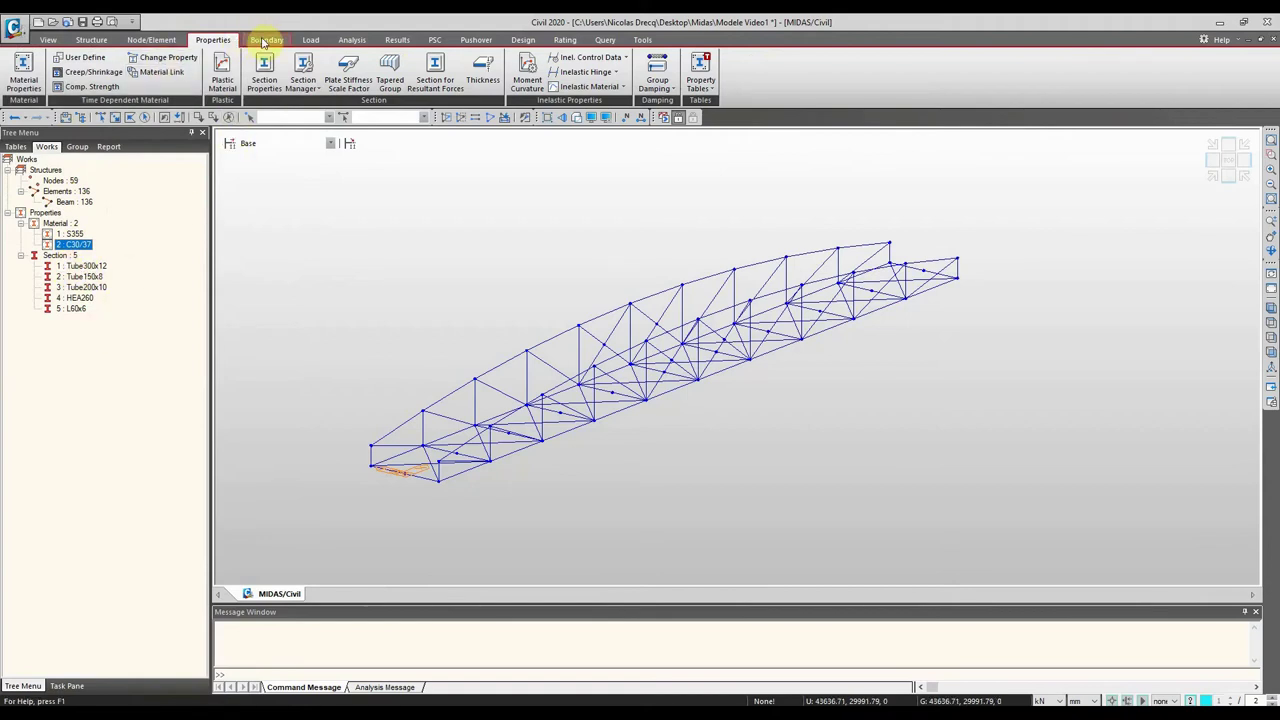
Step: Look over the available boundary options for supports and elastic links
click(266, 40)
click(23, 72)
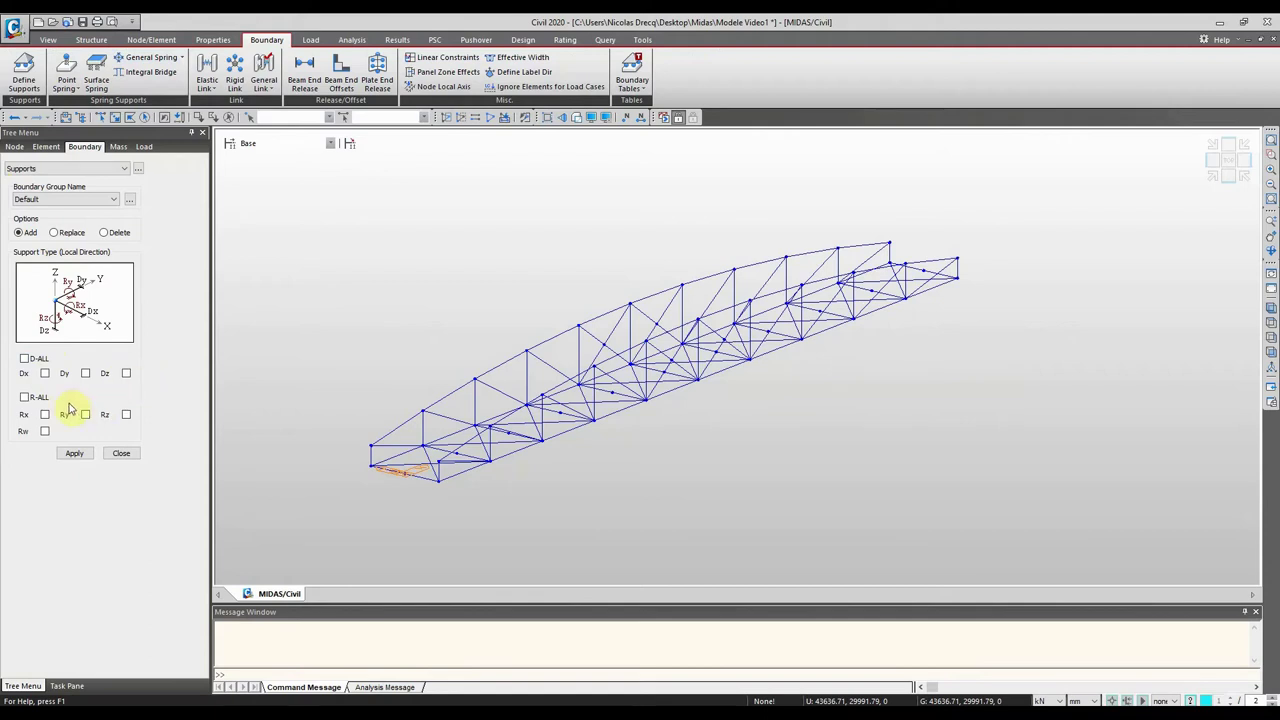
click(207, 68)
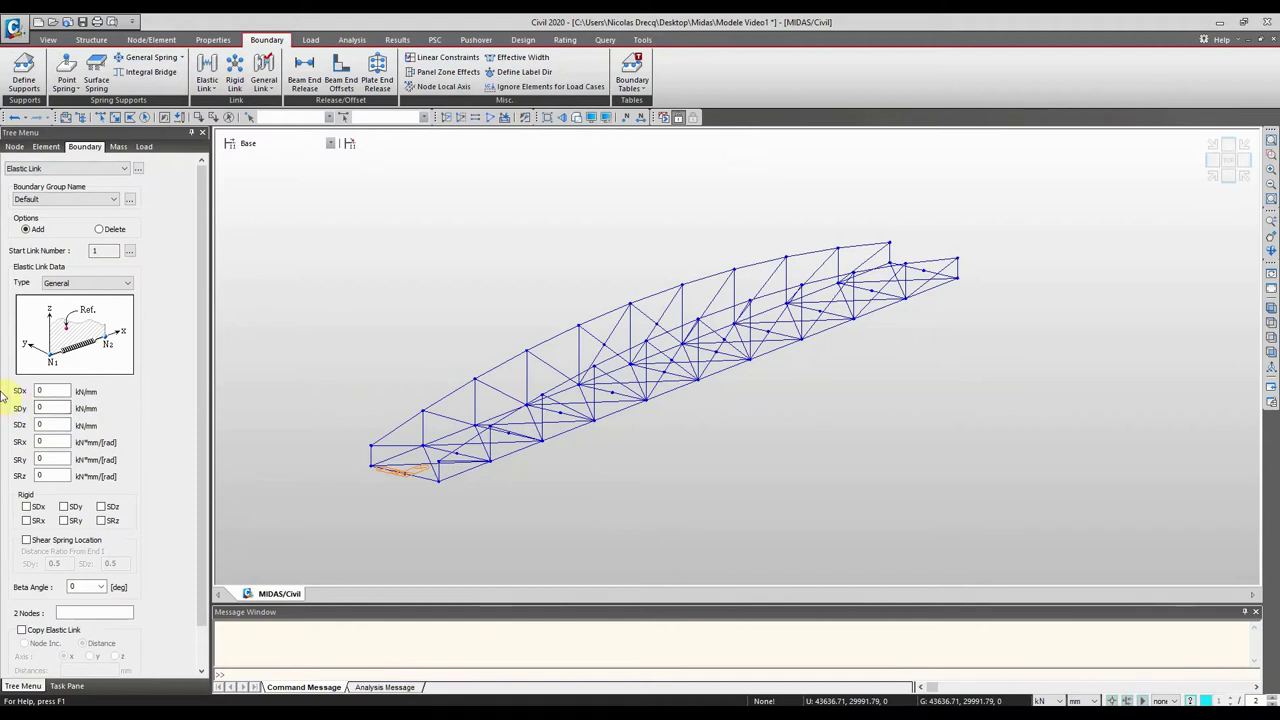
Step: Add a support with all translations fixed (D-ALL) at the mirrored truss's lower corner node at the origin end
click(22, 84)
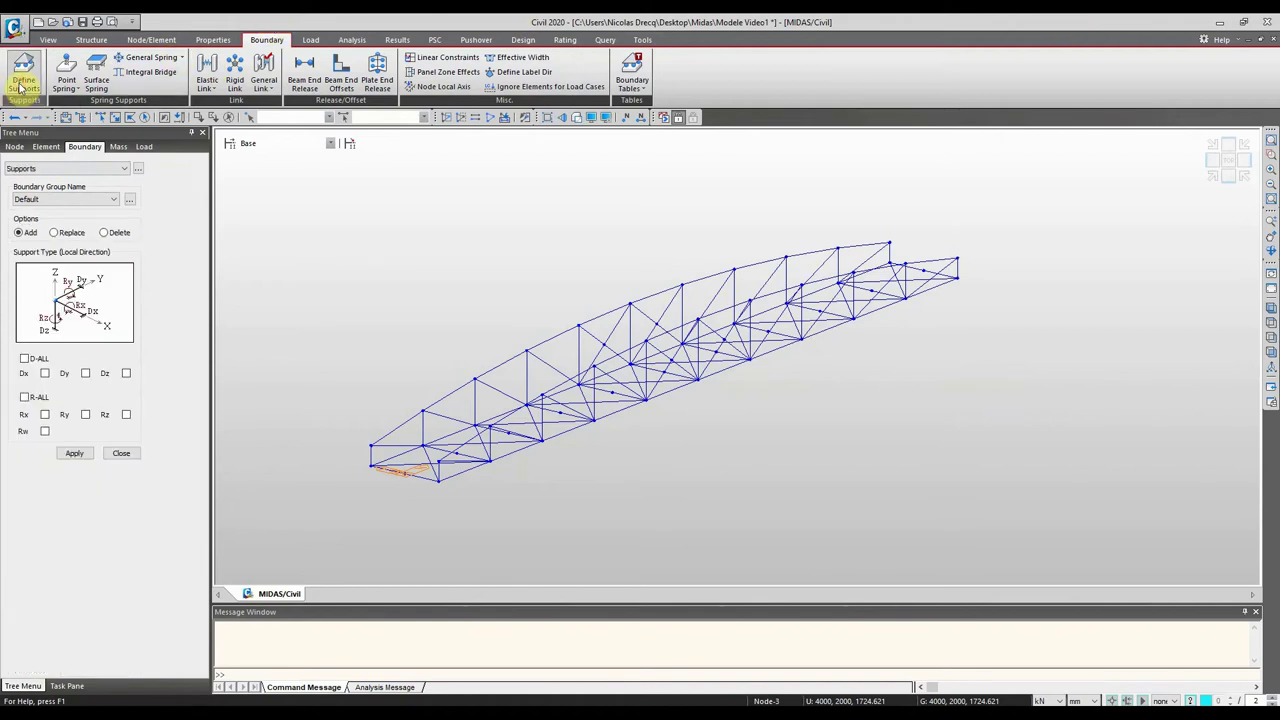
scroll(337, 440, up, 5)
scroll(336, 378, up, 2)
middle_drag(337, 360, 476, 317)
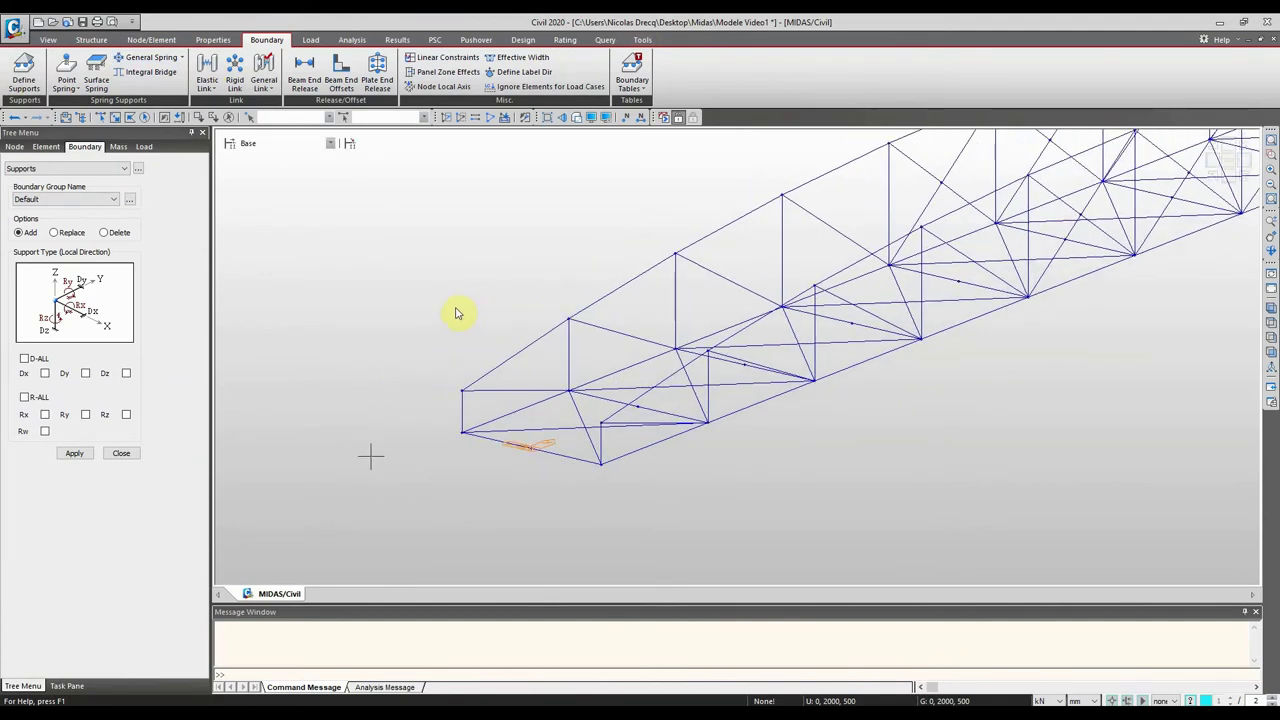
click(33, 360)
click(115, 117)
click(601, 463)
click(84, 459)
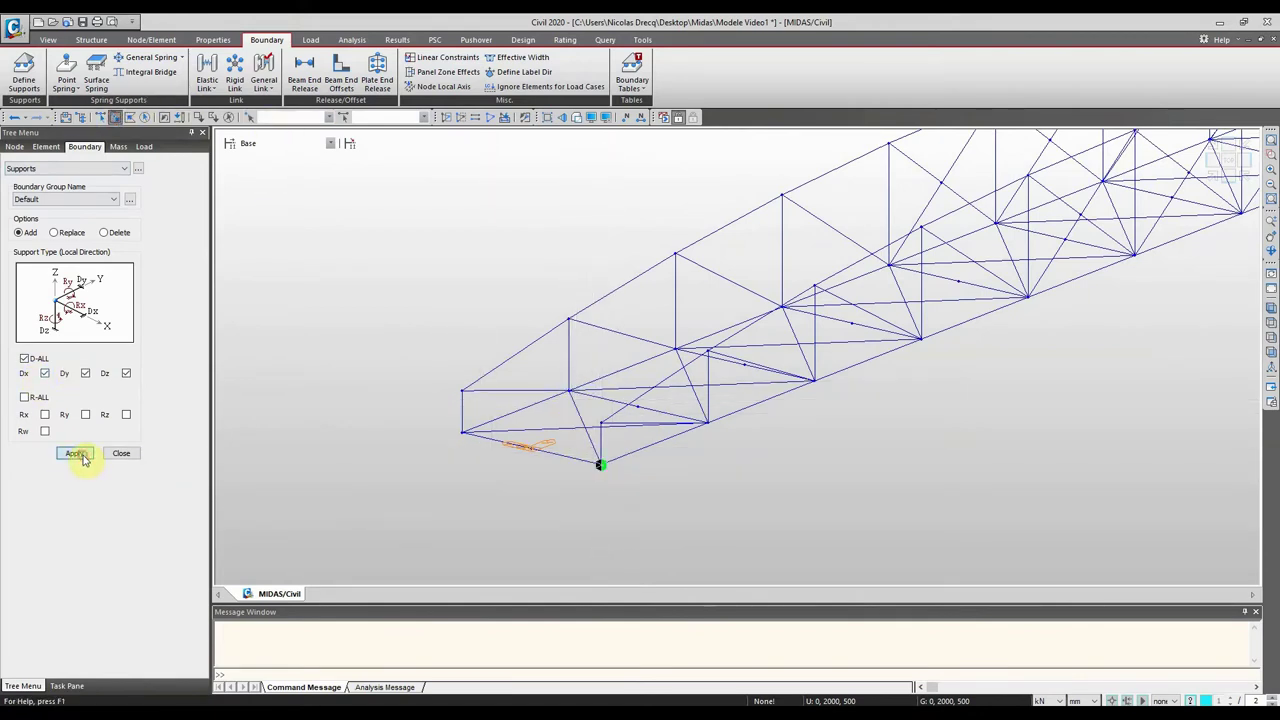
click(600, 463)
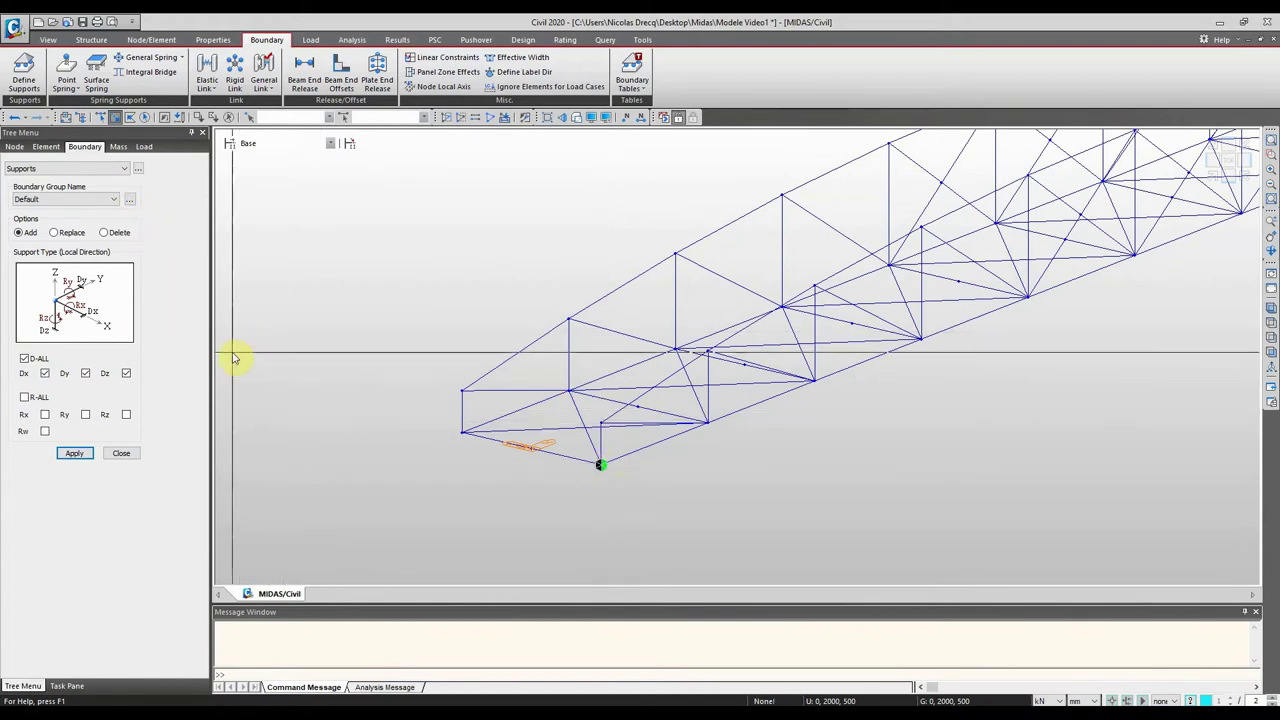
Step: Add a support restraining only Dy and Dz at the same truss's lower corner node at the bridge's far end
scroll(479, 371, down, 2)
scroll(479, 371, up, 5)
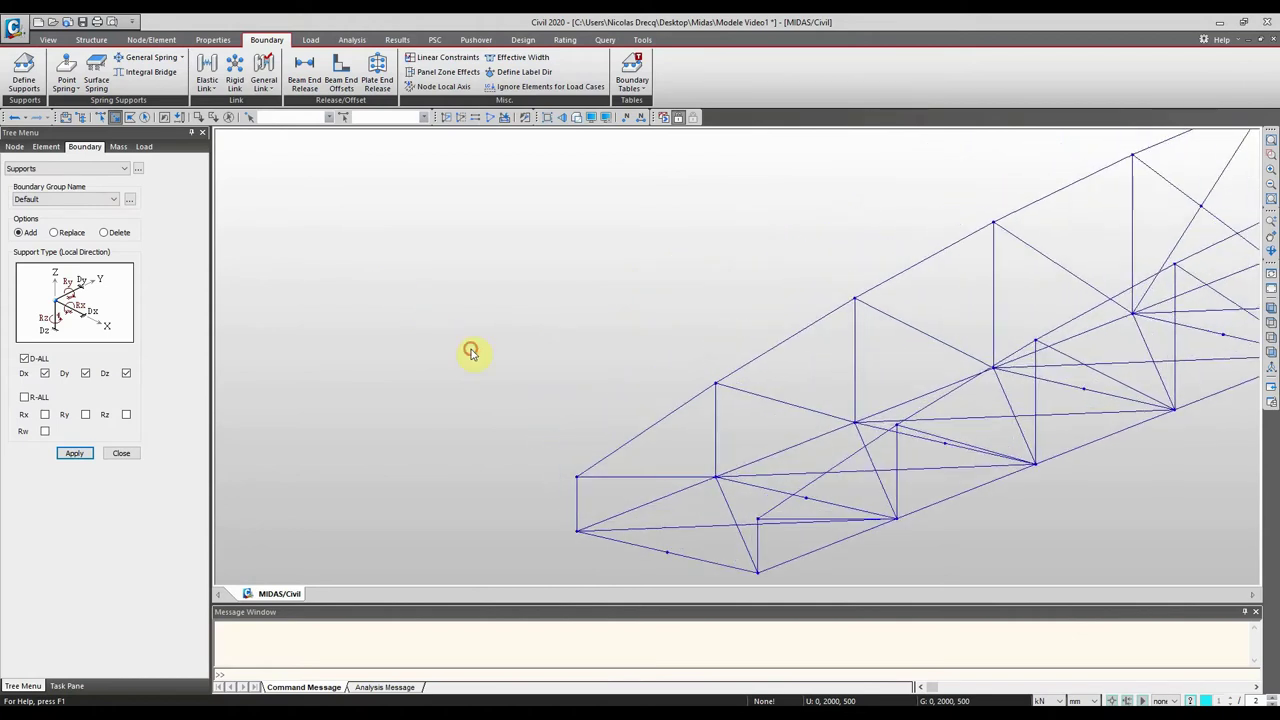
scroll(423, 251, down, 2)
scroll(531, 257, up, 4)
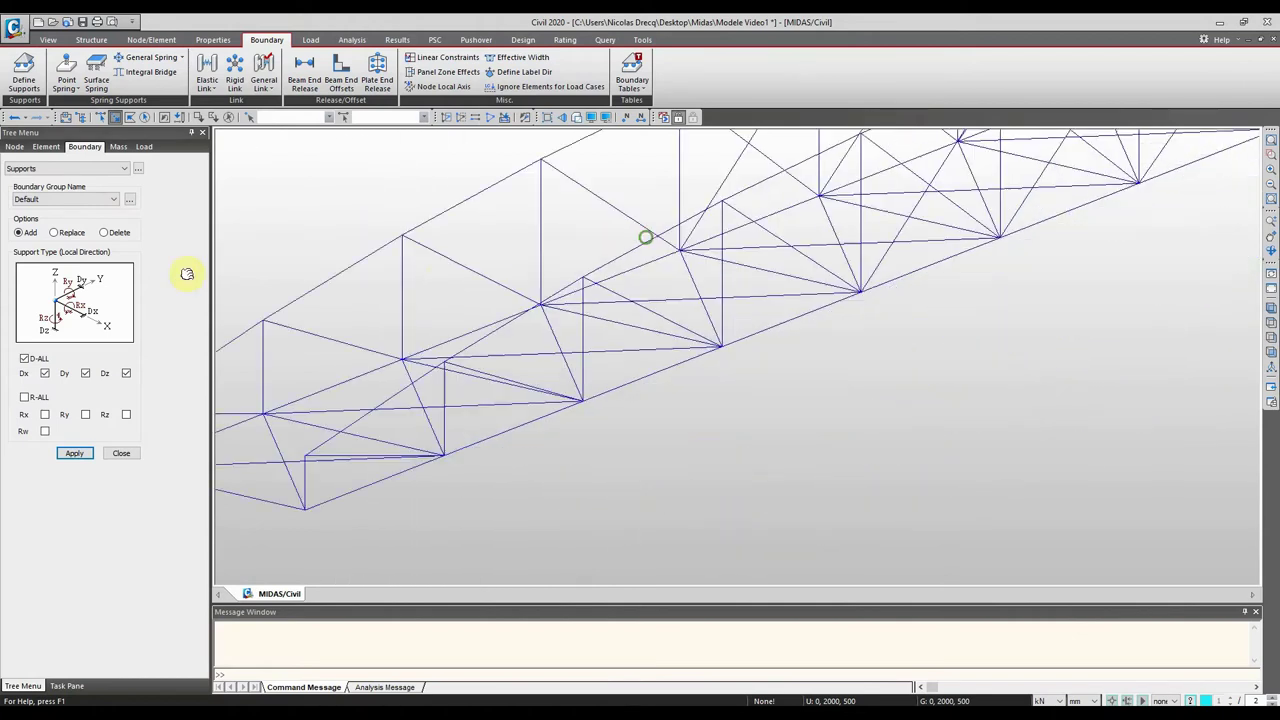
scroll(869, 343, down, 2)
scroll(791, 346, up, 2)
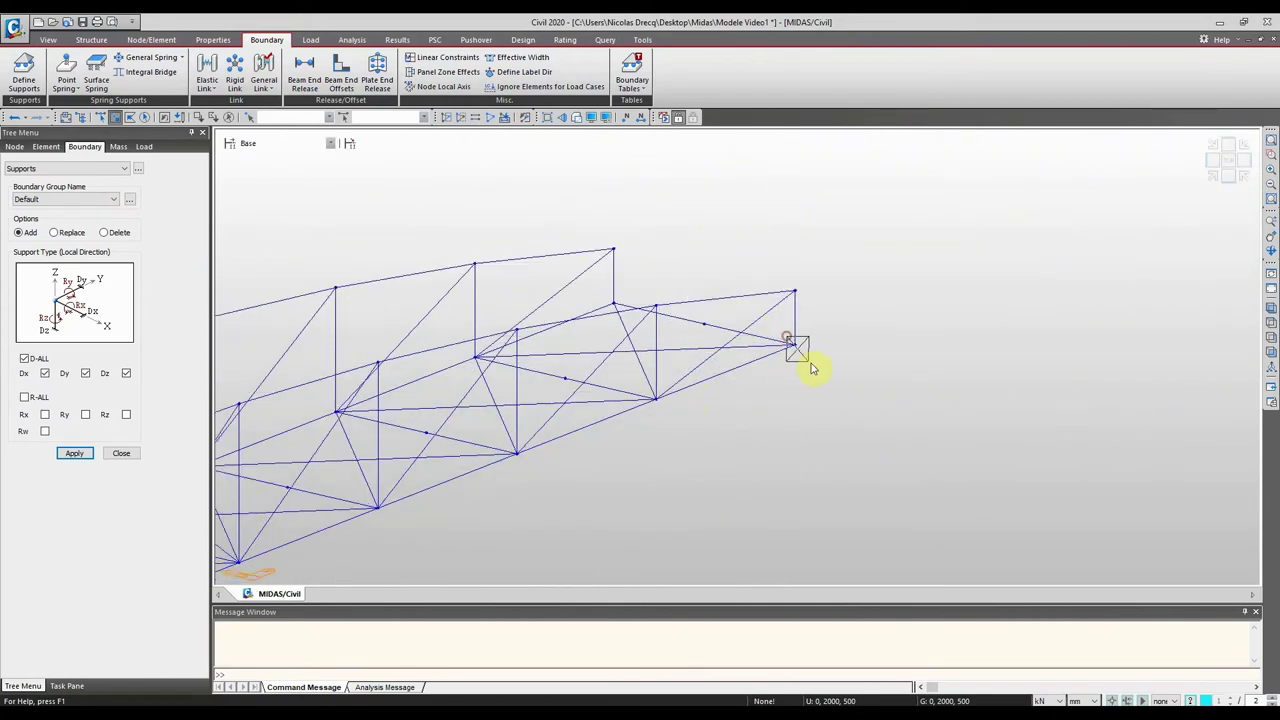
click(44, 373)
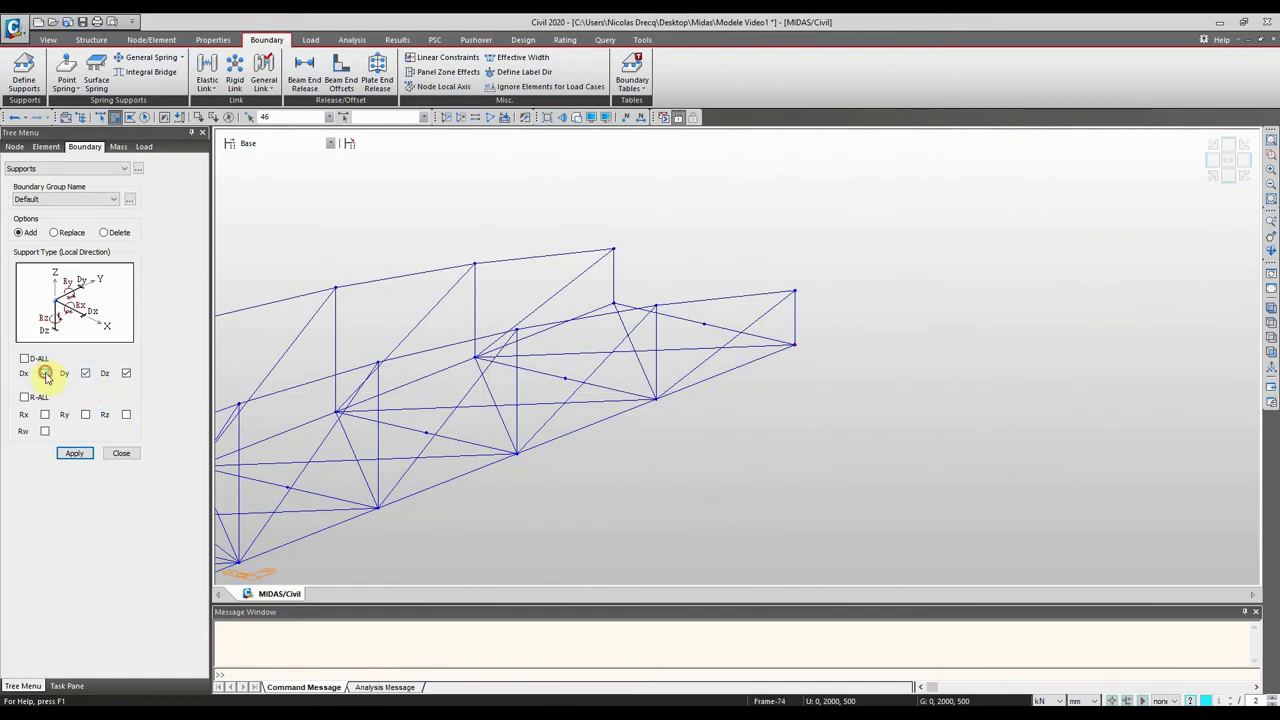
click(74, 454)
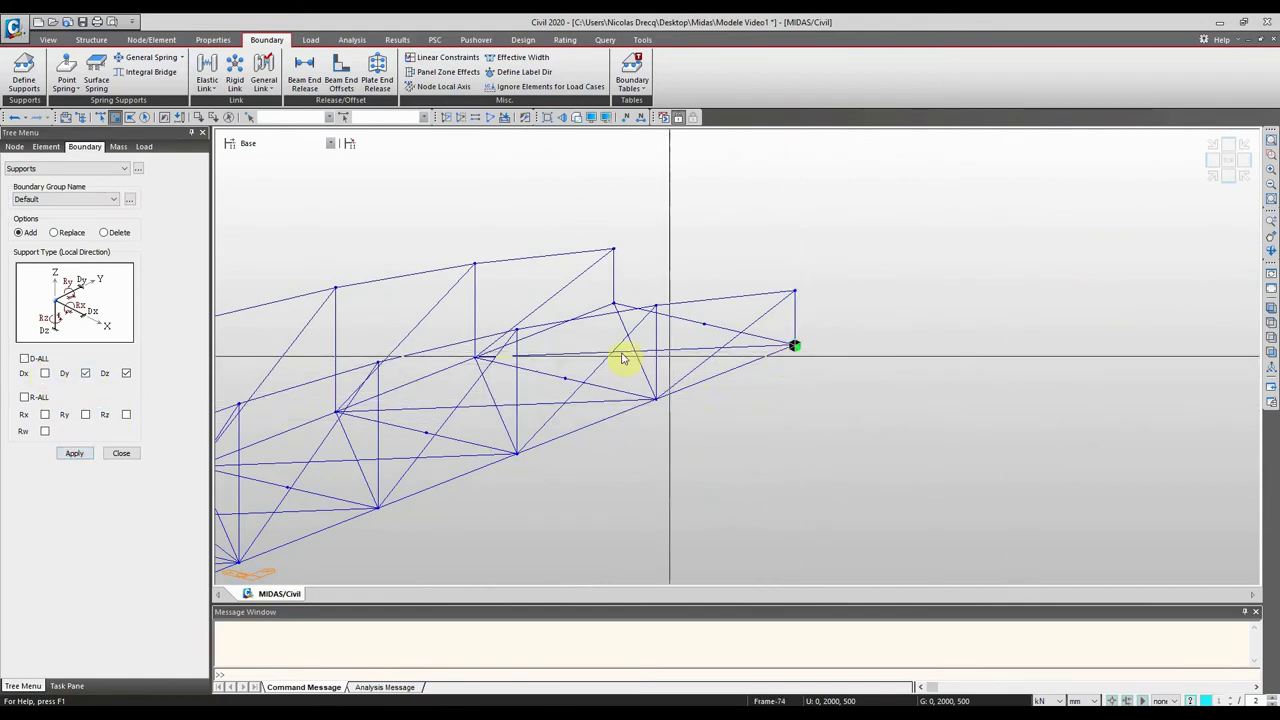
Step: Add supports restraining only Dz at the first truss's lower corner nodes, at both the far end and the origin end
click(85, 373)
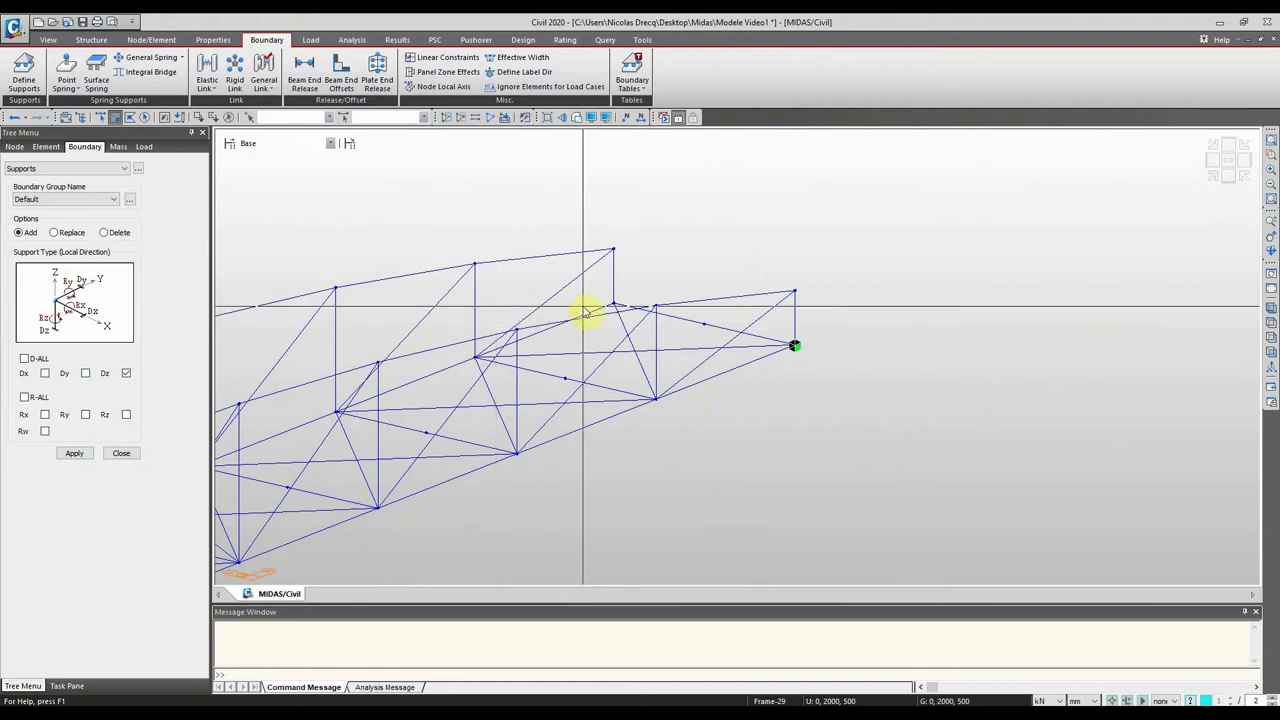
click(613, 303)
click(76, 454)
middle_drag(513, 375, 294, 417)
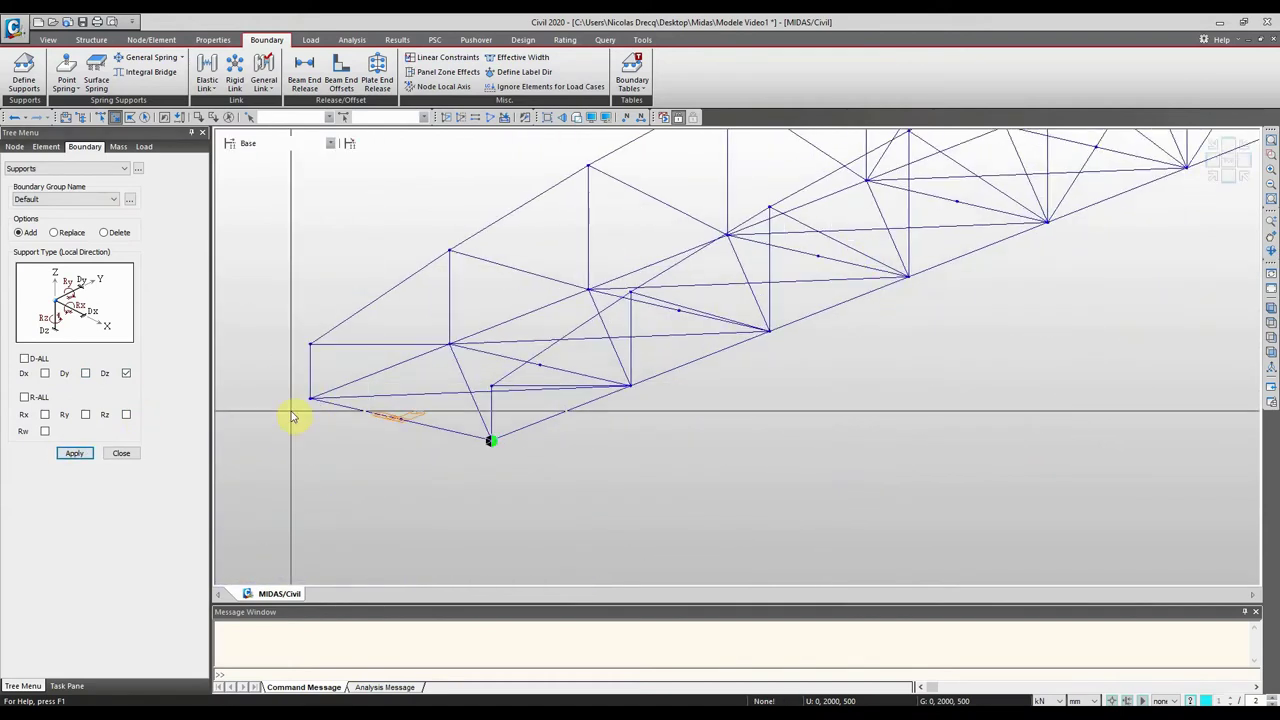
click(301, 395)
click(75, 453)
middle_drag(409, 400, 586, 449)
scroll(456, 490, down, 3)
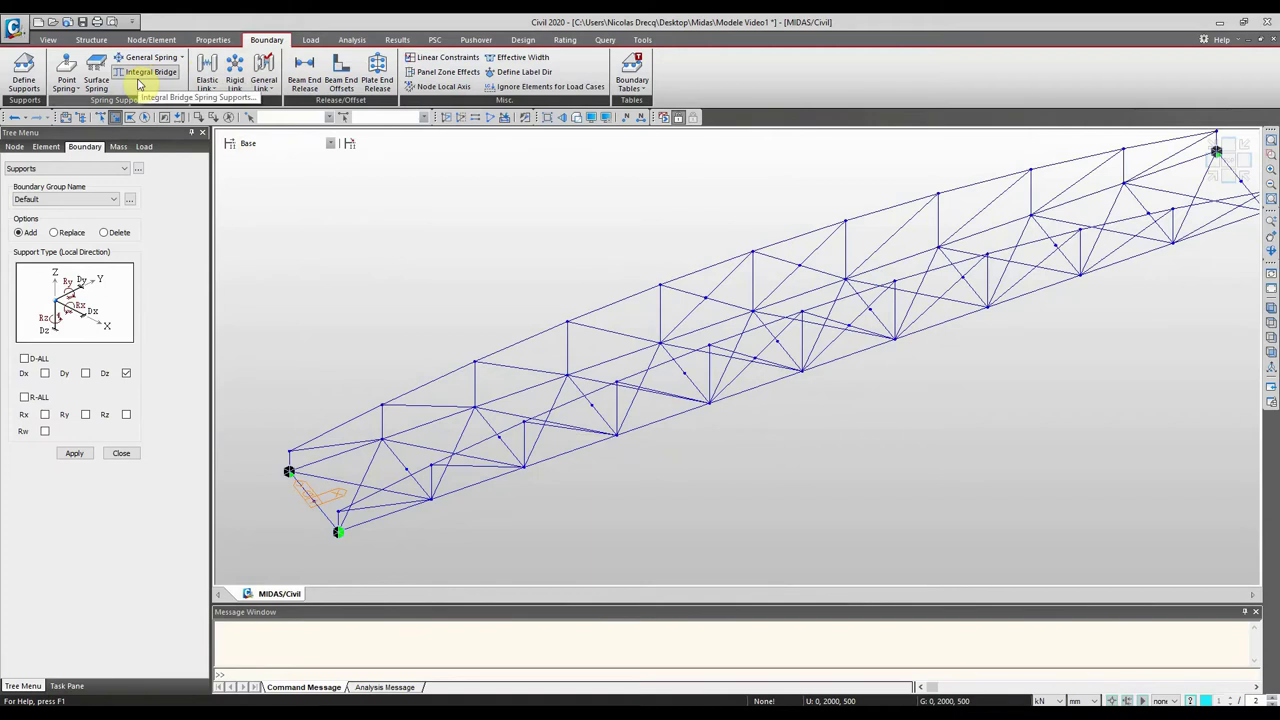
Step: Bring up the load commands for static loads
click(311, 40)
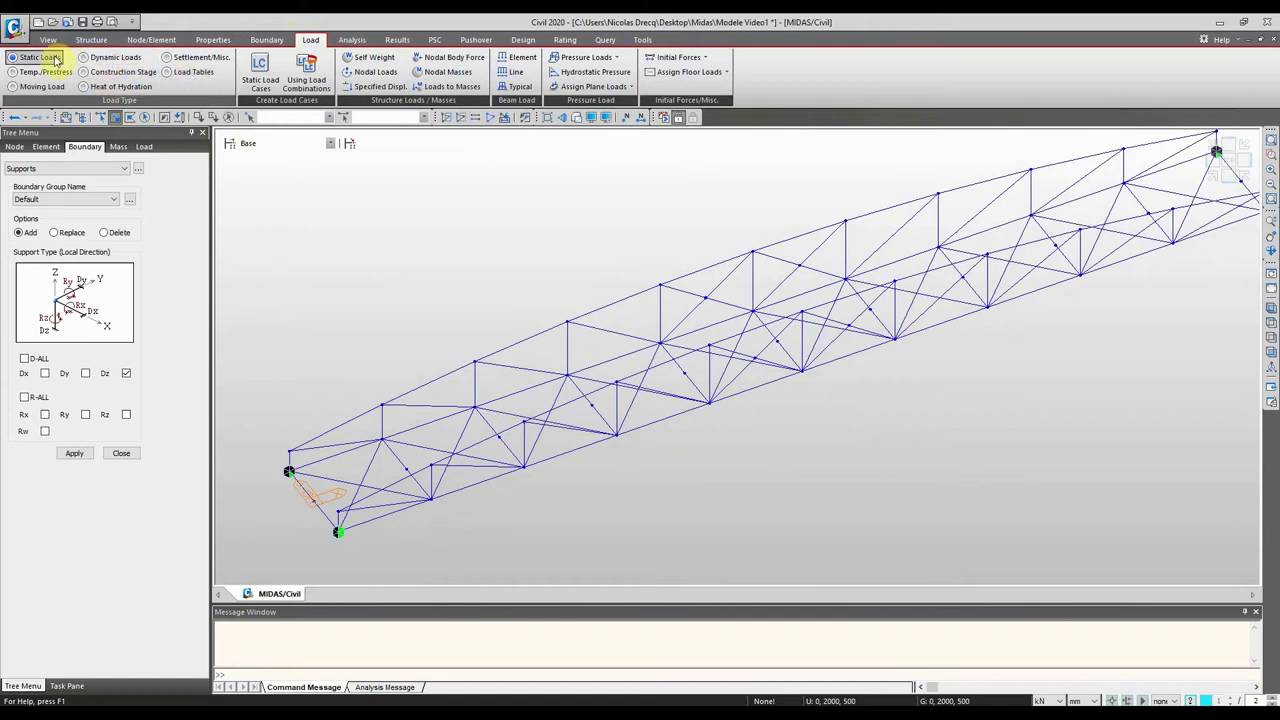
Step: Create a static load case named "Poids propre" with the type User Defined Load (USER)
click(259, 72)
drag(247, 21, 484, 127)
text(Poids propre)
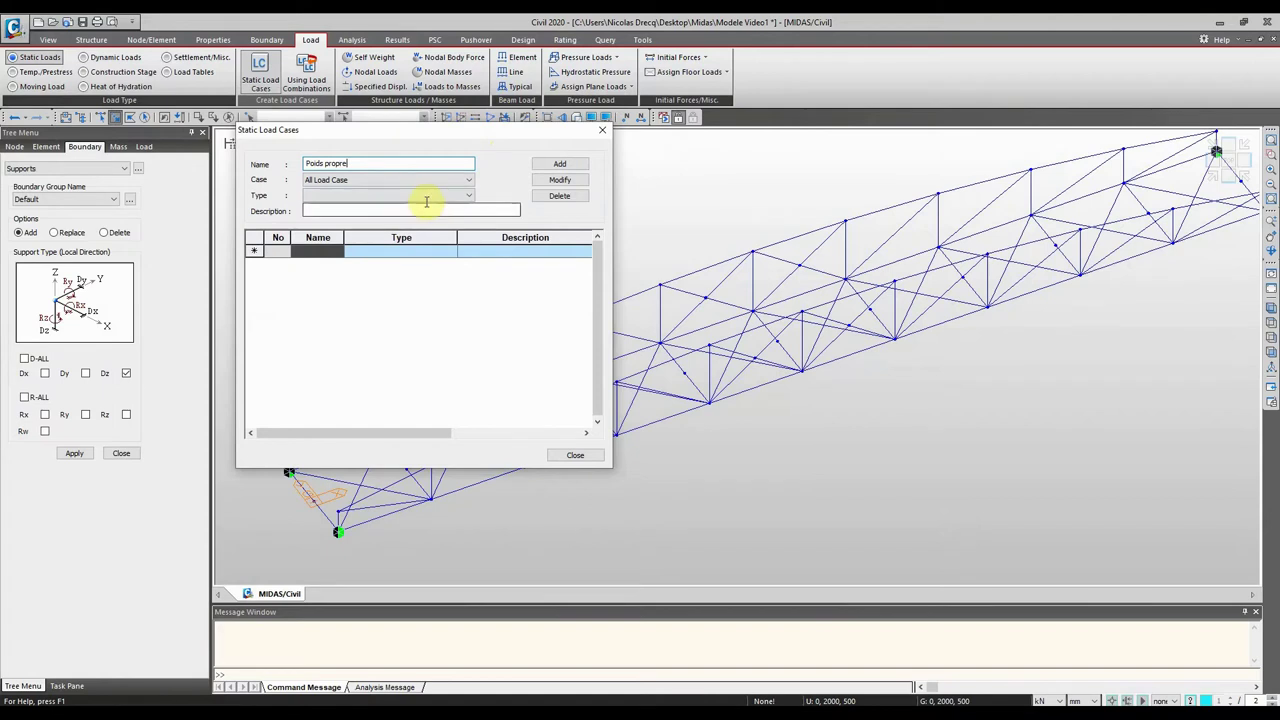
click(423, 195)
click(409, 203)
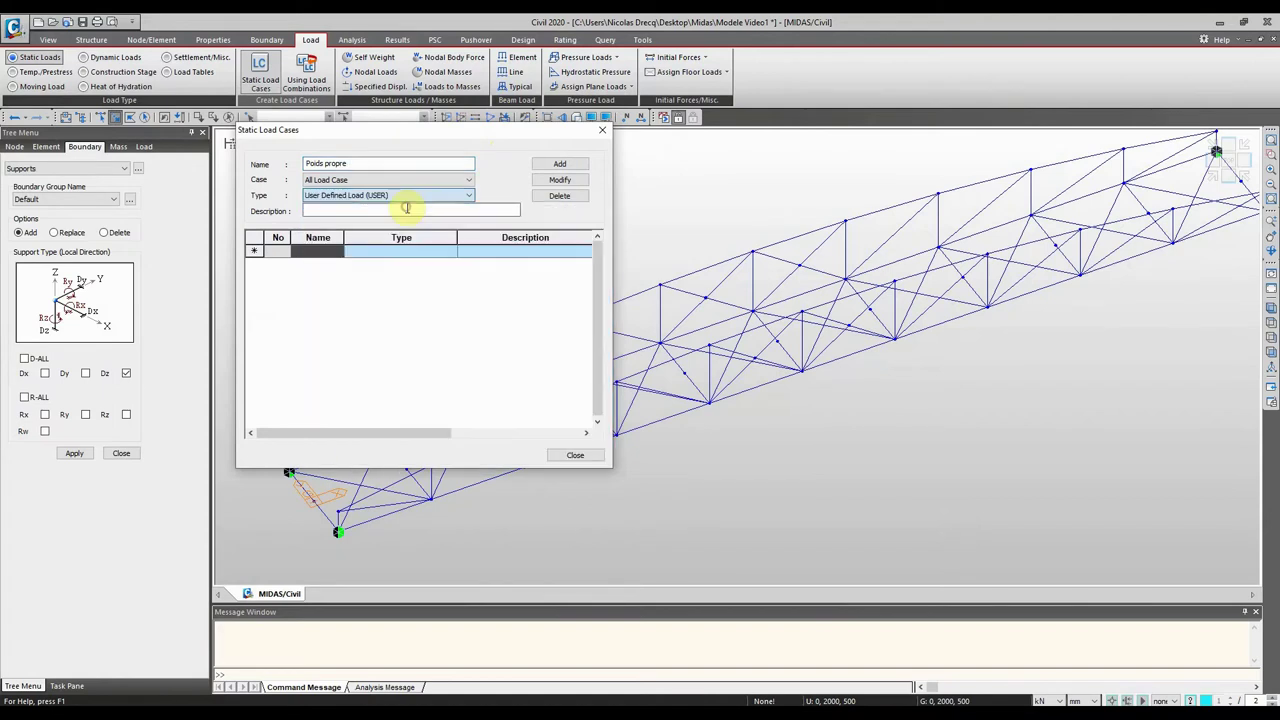
click(560, 163)
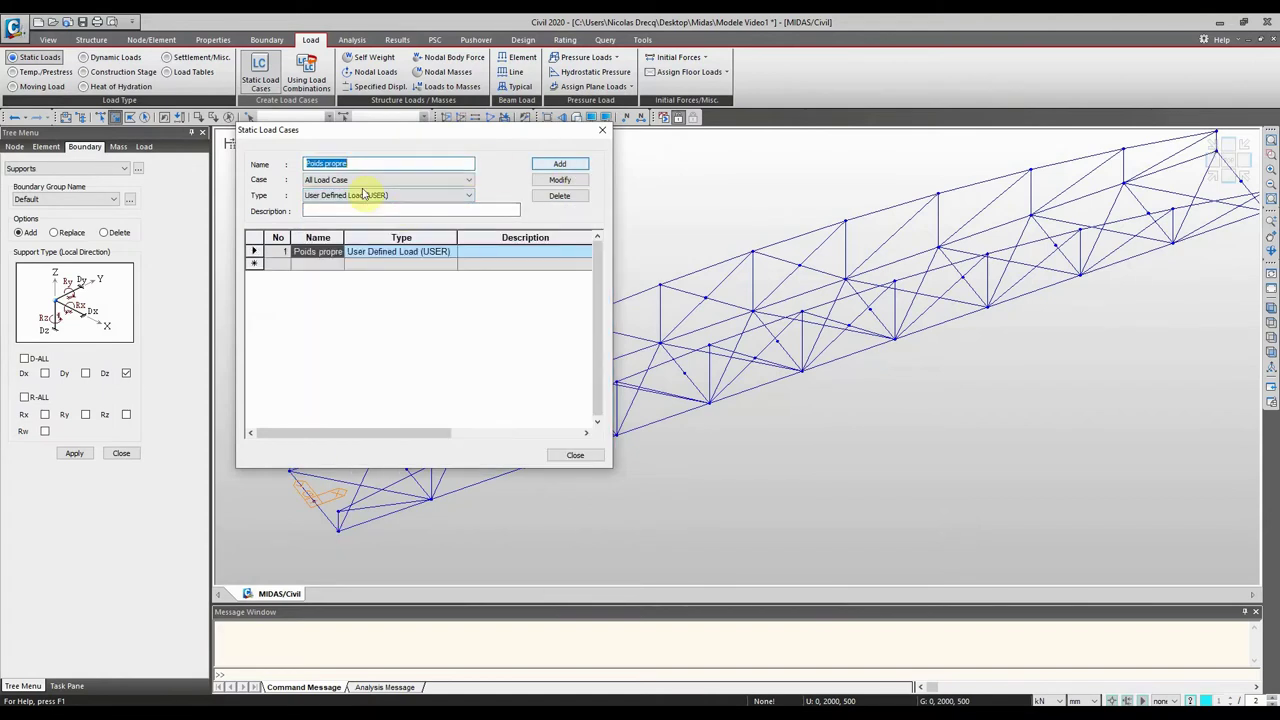
click(372, 196)
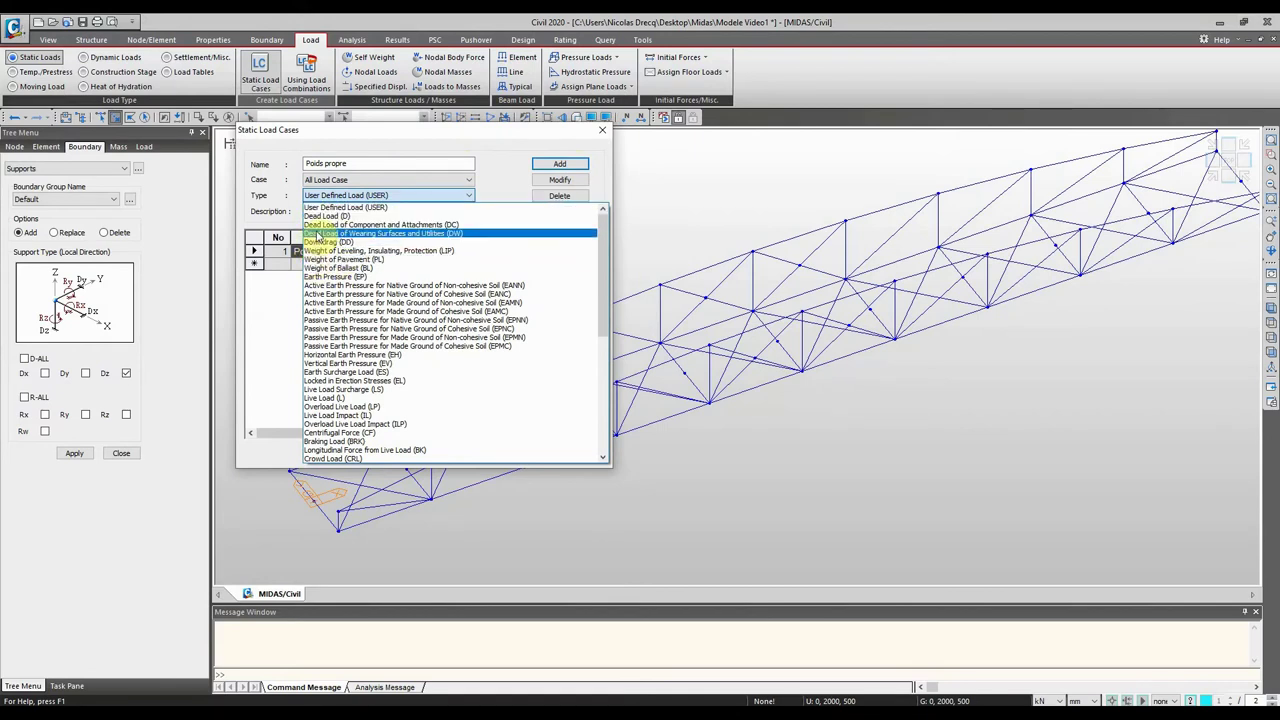
scroll(385, 265, down, 8)
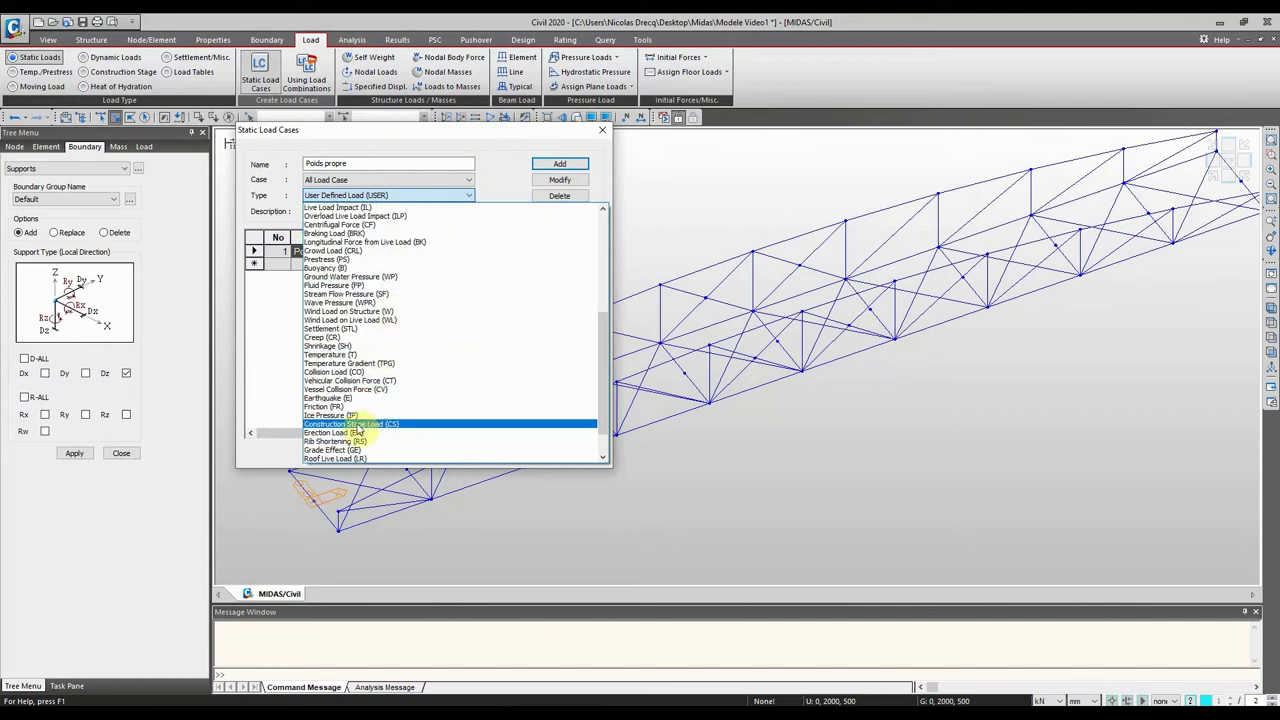
click(493, 133)
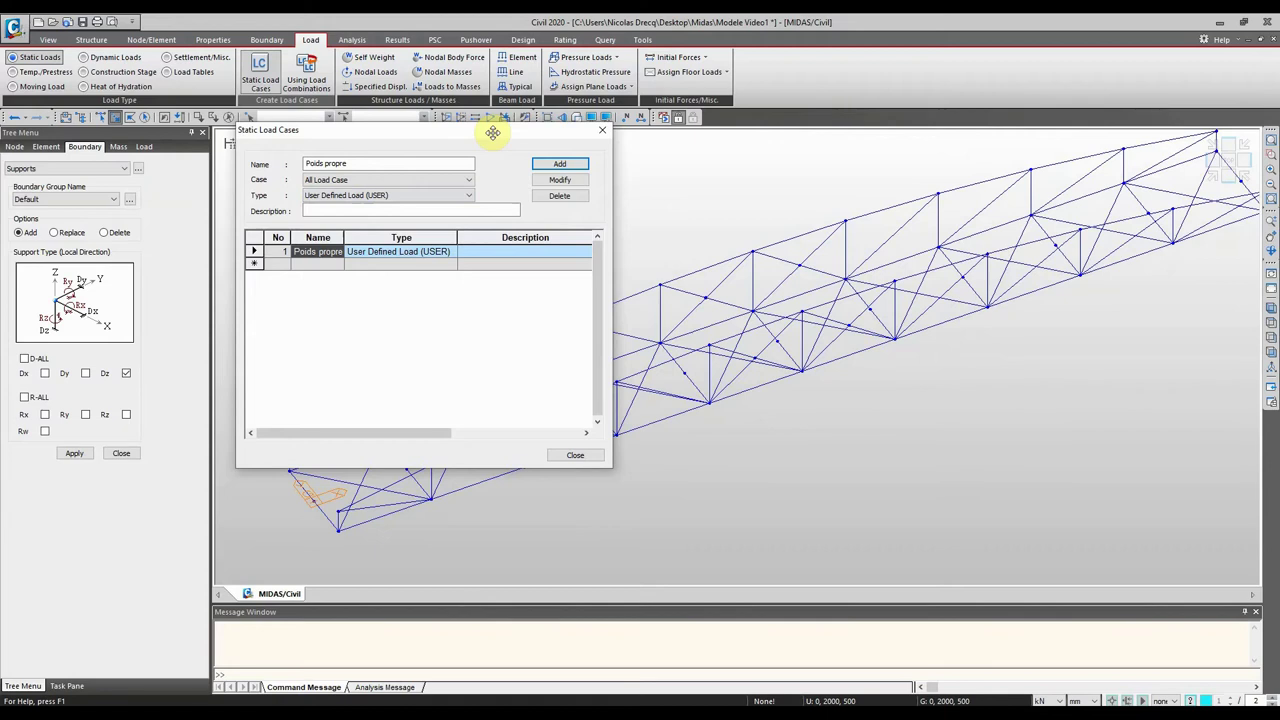
drag(493, 133, 502, 146)
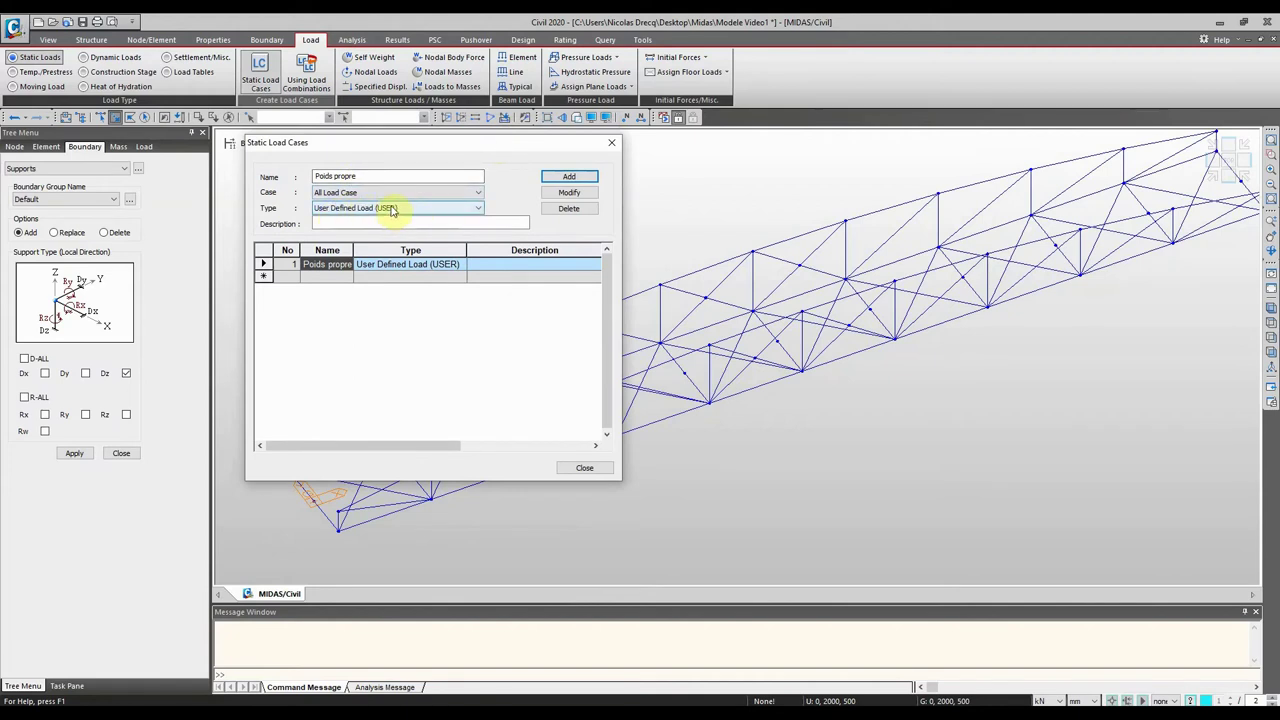
Step: Add a second User Defined Load (USER) case named "Vent" and close the static load cases dialog
click(419, 175)
double_click(389, 173)
text(Vent)
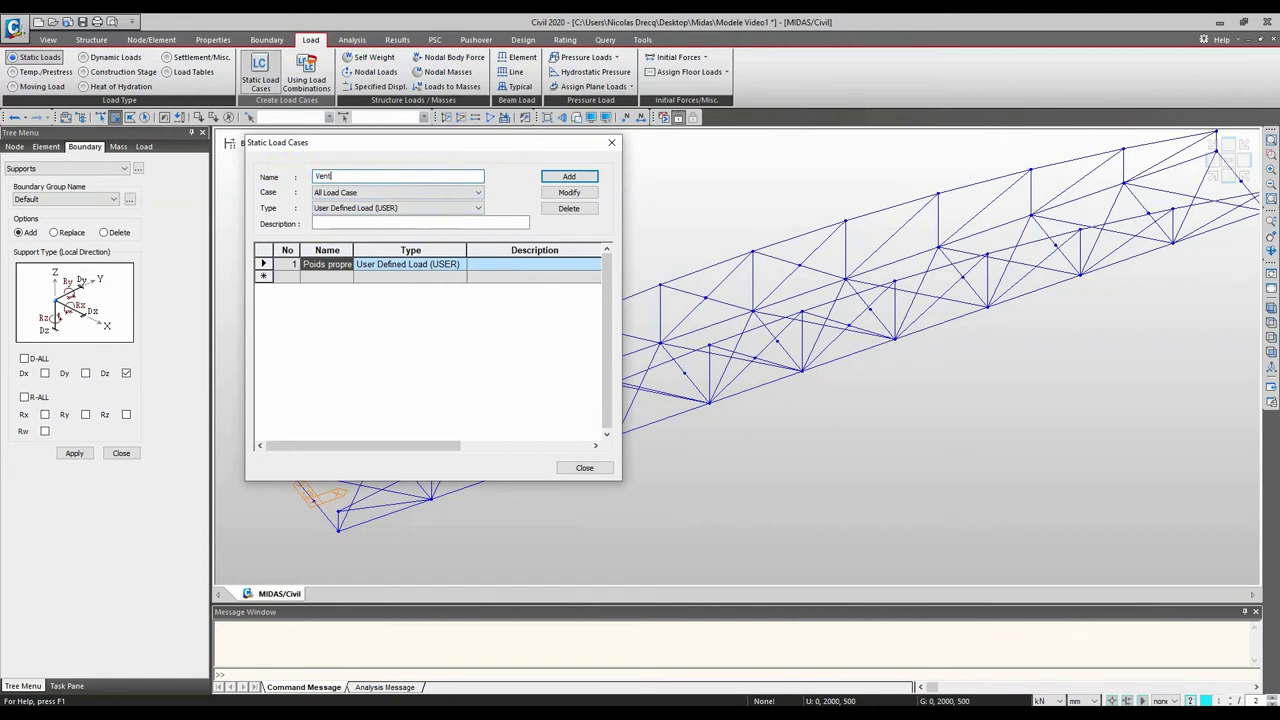
click(563, 177)
click(582, 467)
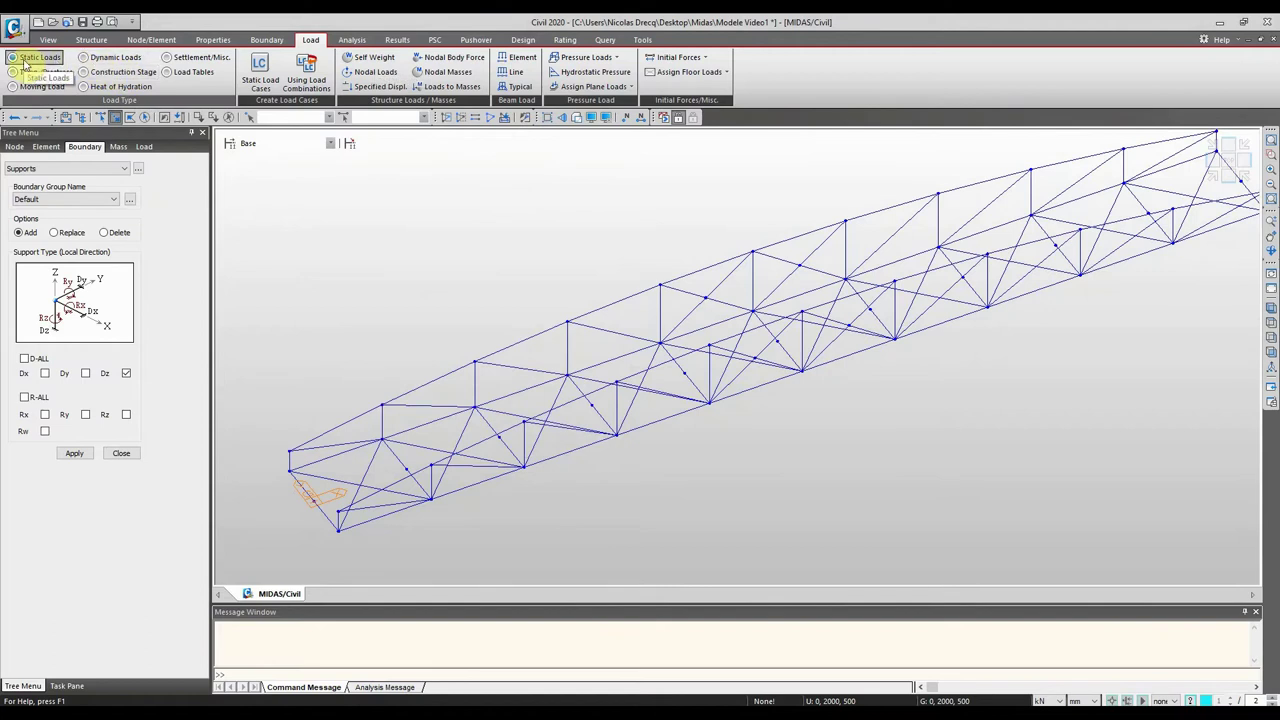
Step: Start a self-weight load definition for the Poids propre load case, using the Default load group
click(370, 57)
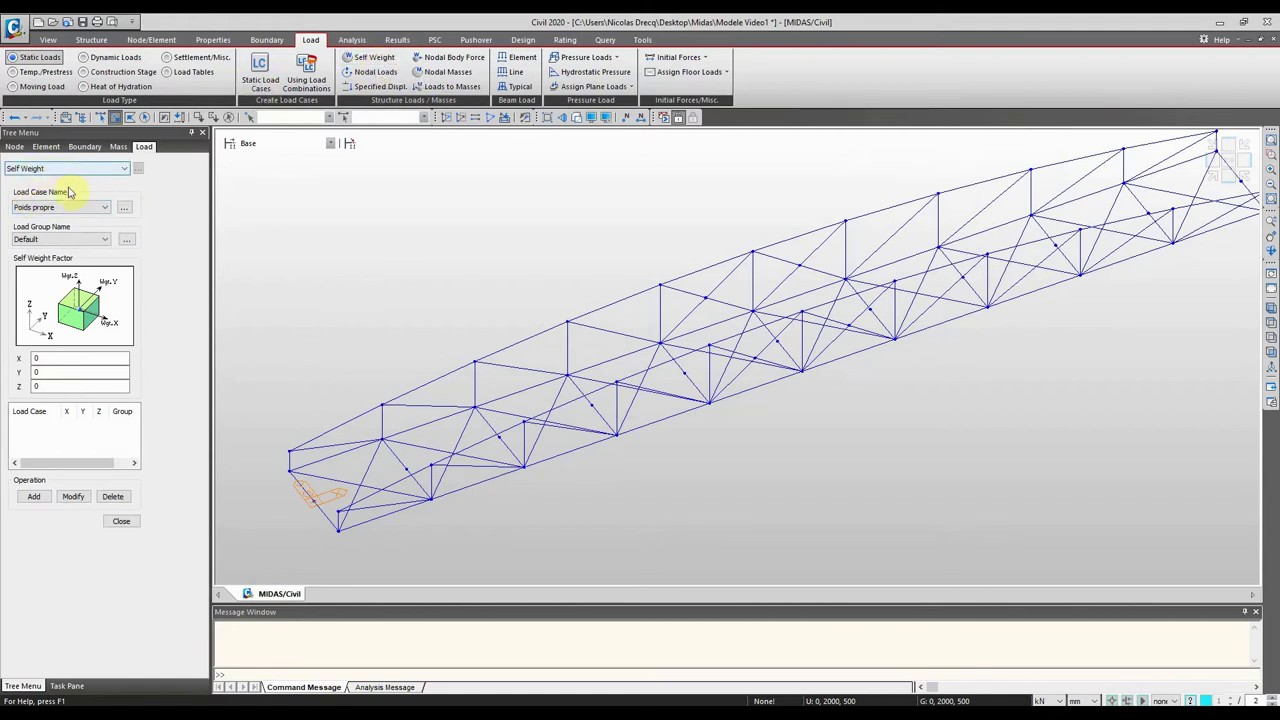
click(36, 206)
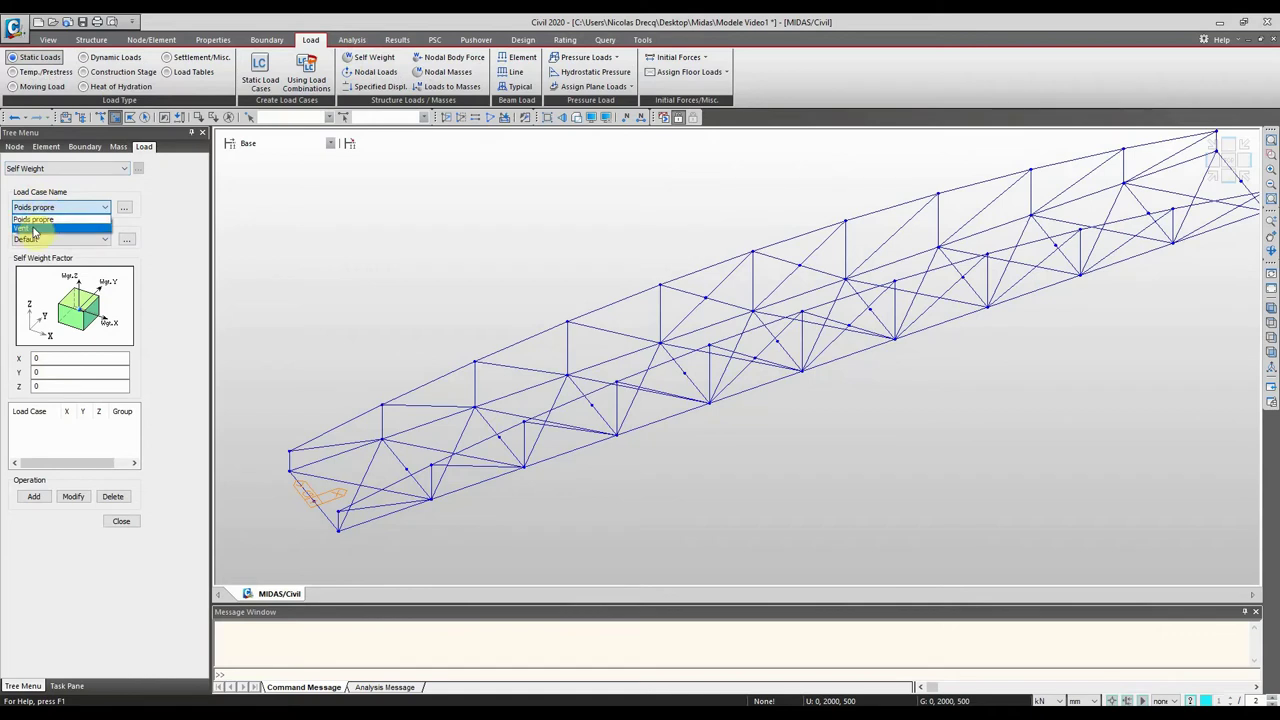
click(34, 218)
click(46, 240)
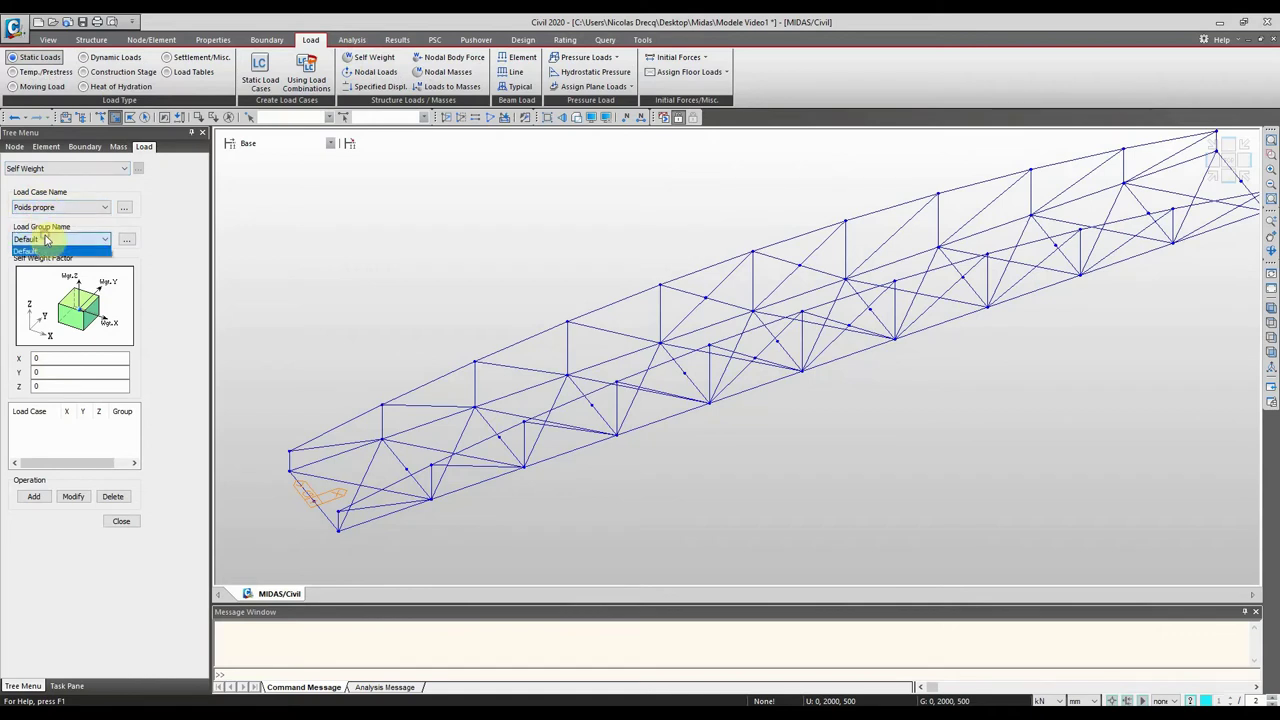
click(45, 240)
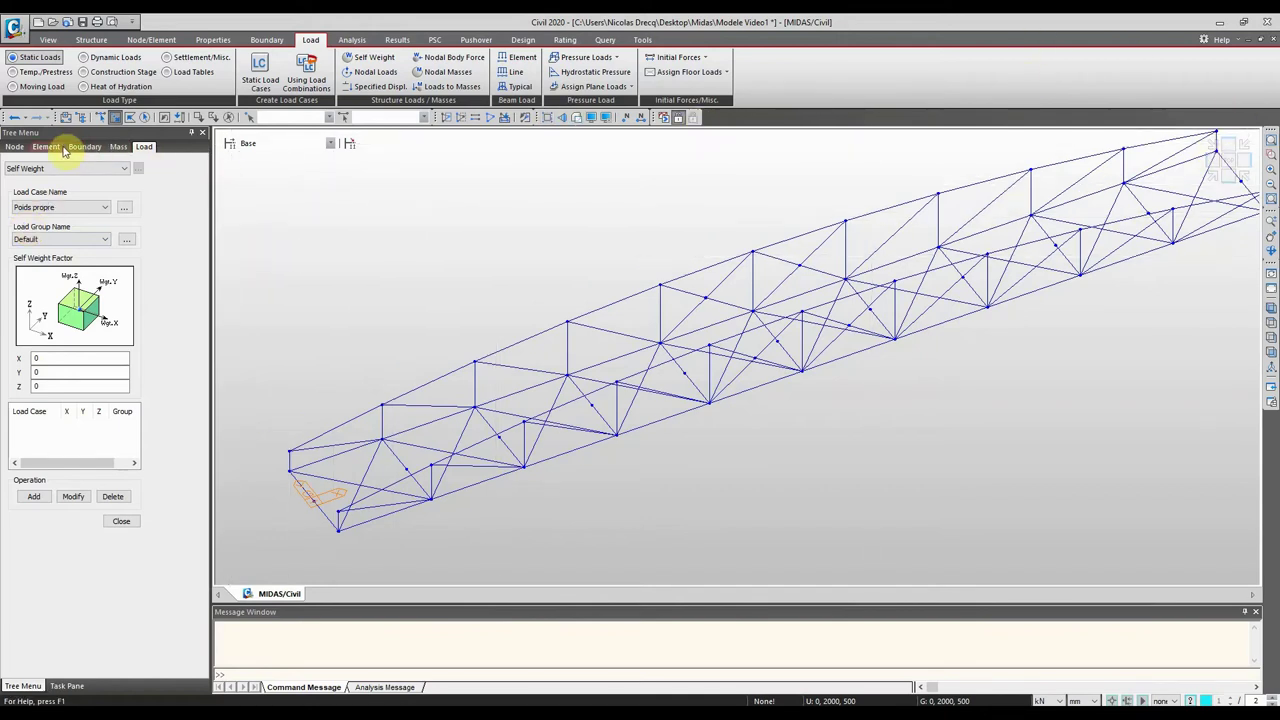
Step: Display the second tree menu and create a new structure group named "Entretoise"
right_click(1157, 119)
click(1168, 142)
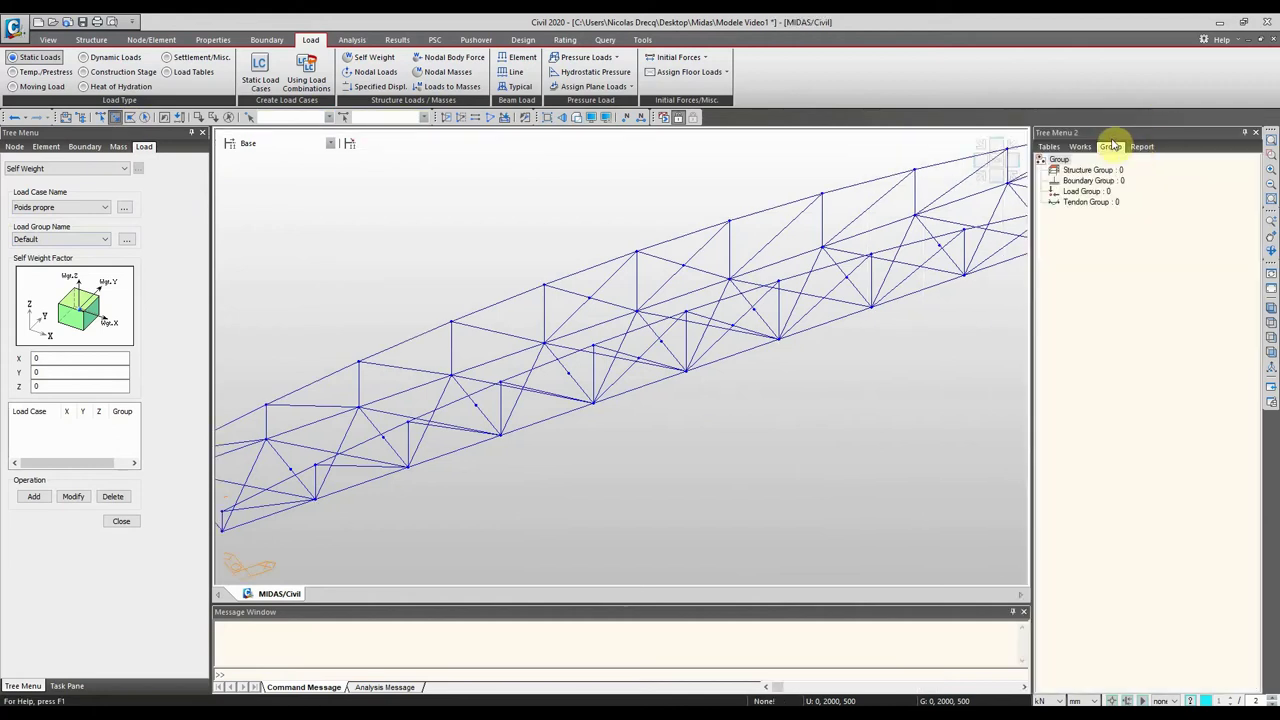
click(1082, 172)
right_click(1082, 173)
click(1100, 182)
text(Entre)
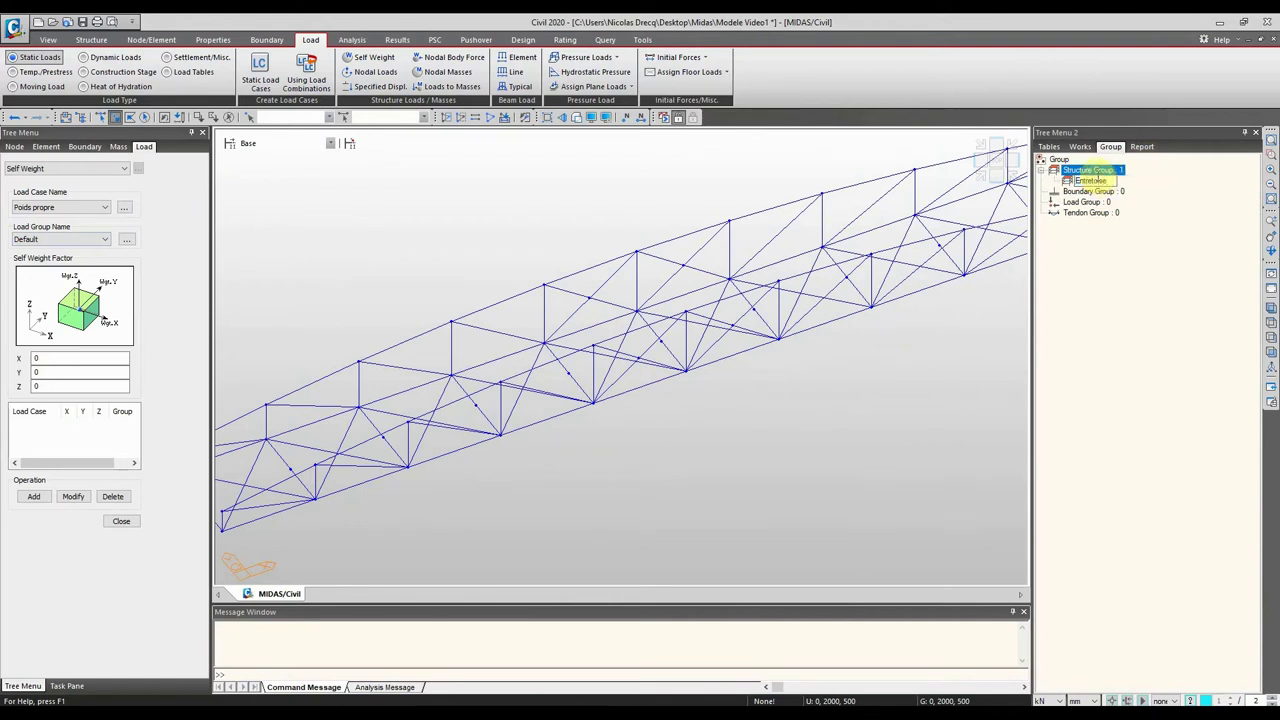
text(toise)
key(Return)
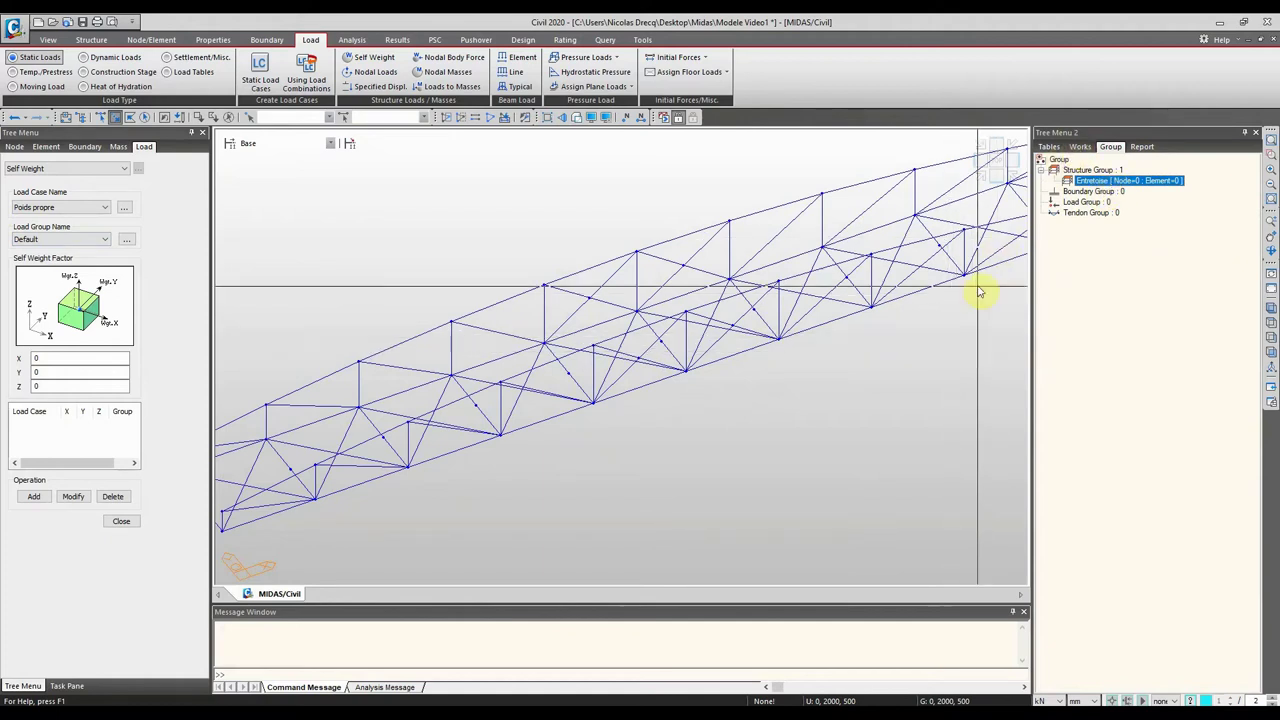
Step: Assign all beams with the HEA260 section to the Entretoise structure group, and reselect them through that group
scroll(1010, 252, down, 5)
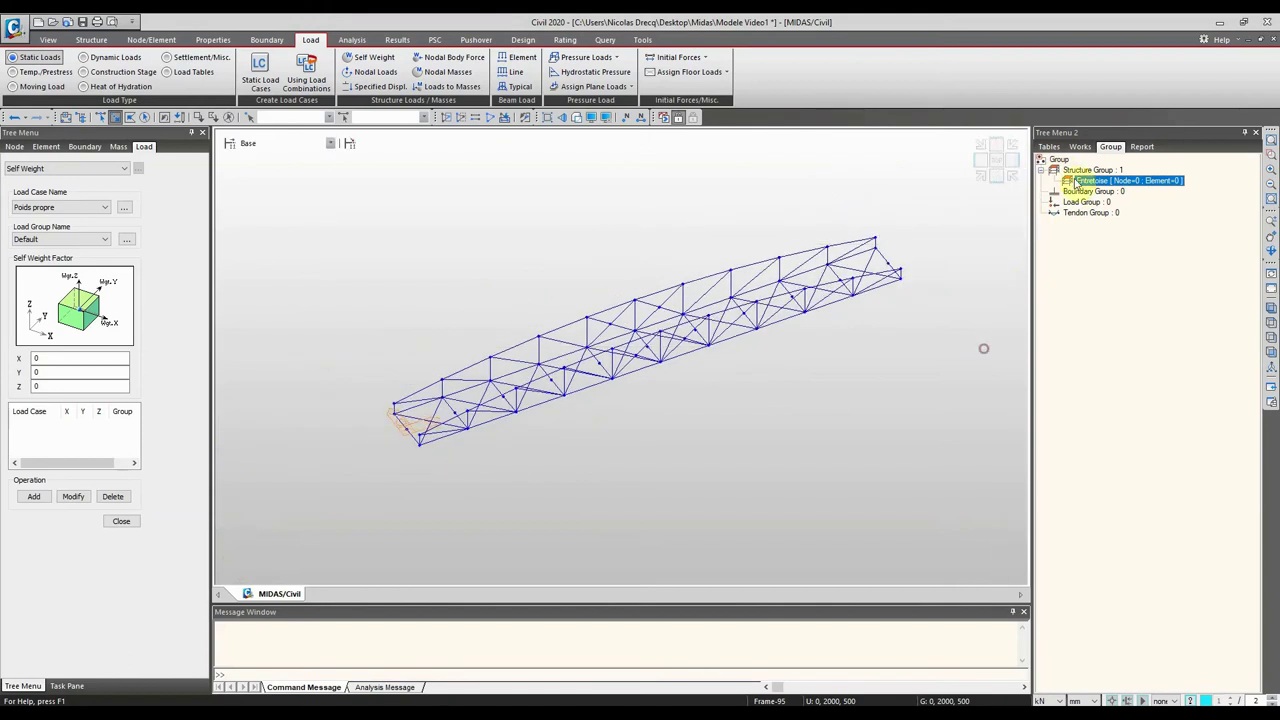
click(1080, 146)
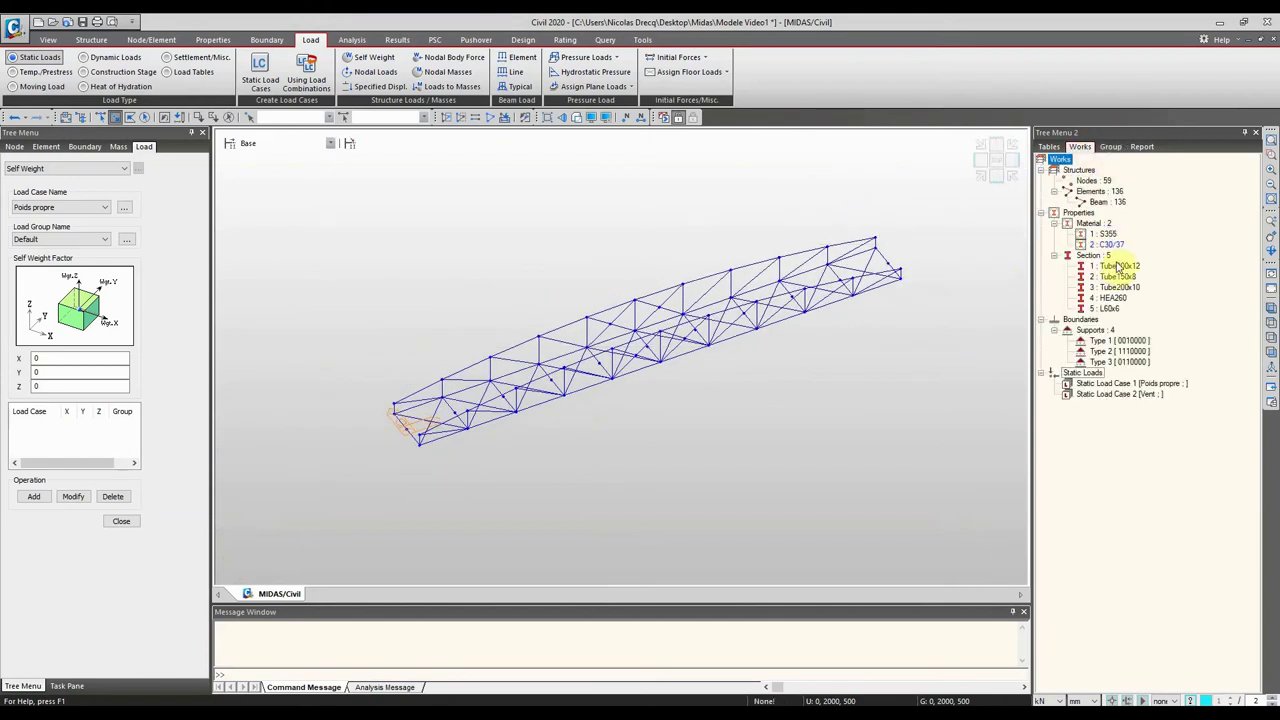
click(1122, 300)
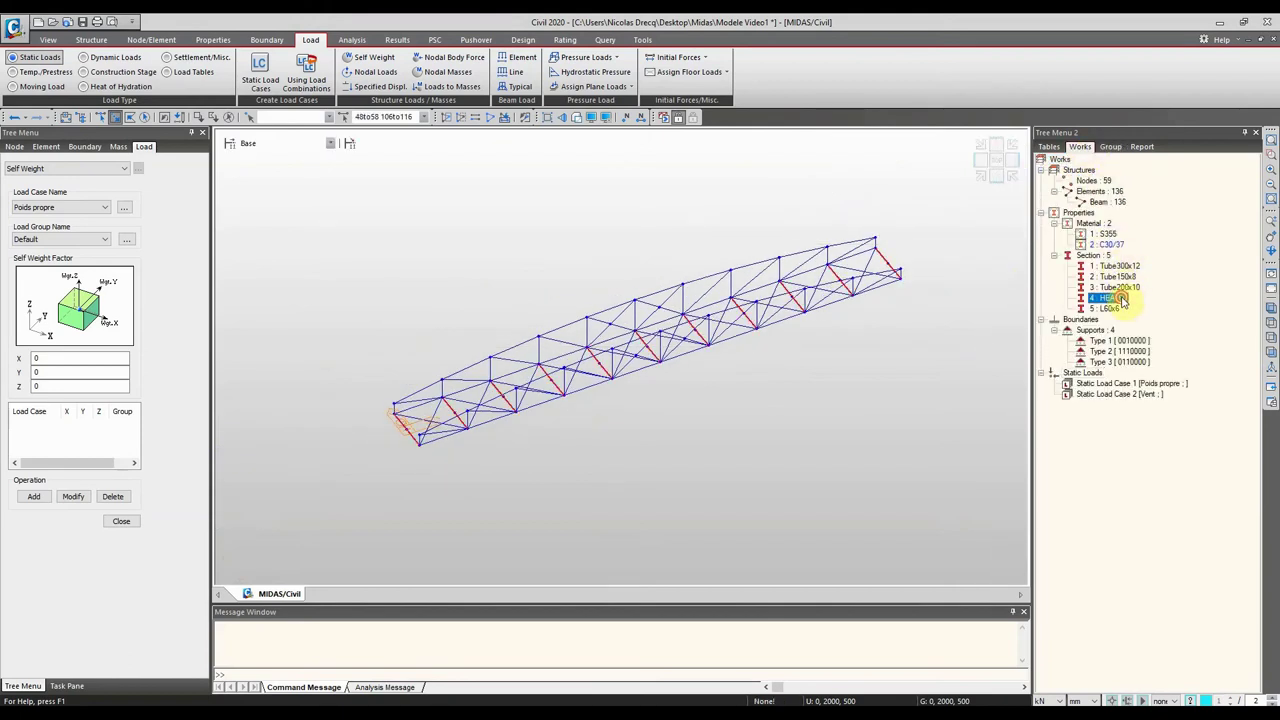
ctrl+middle_drag(886, 323, 1015, 197)
click(1110, 147)
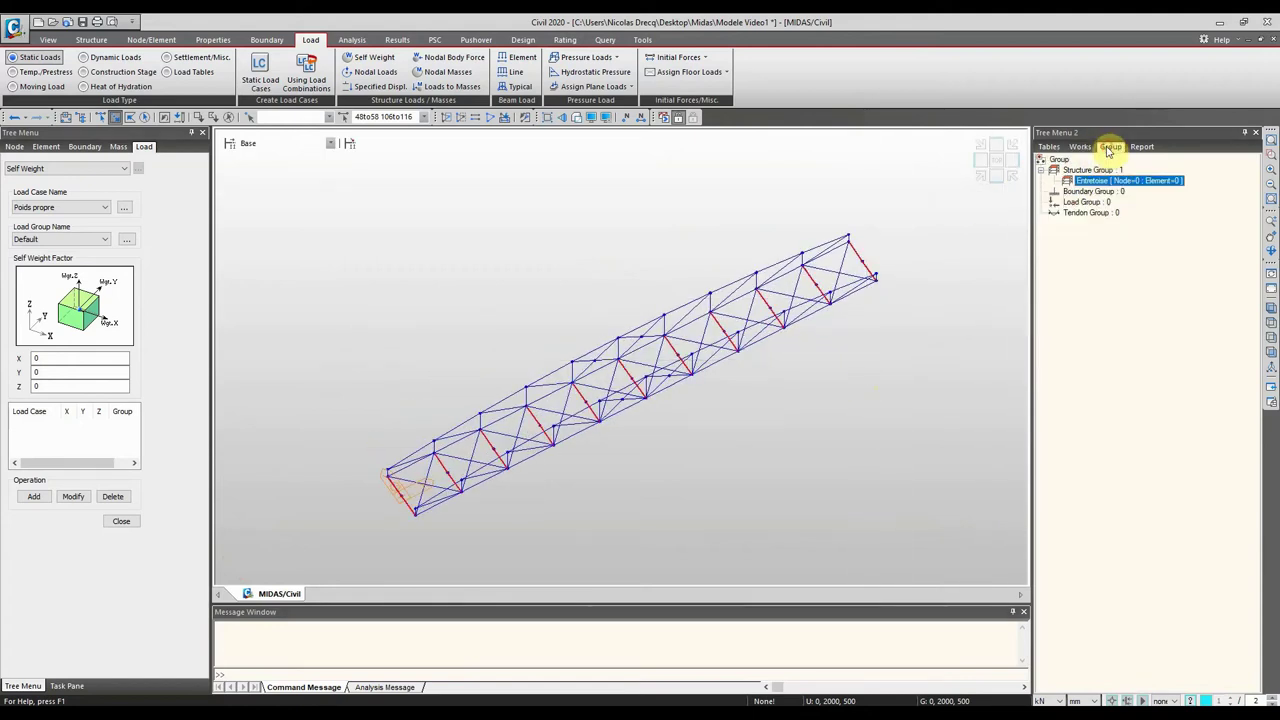
drag(1092, 190, 578, 272)
drag(578, 272, 571, 266)
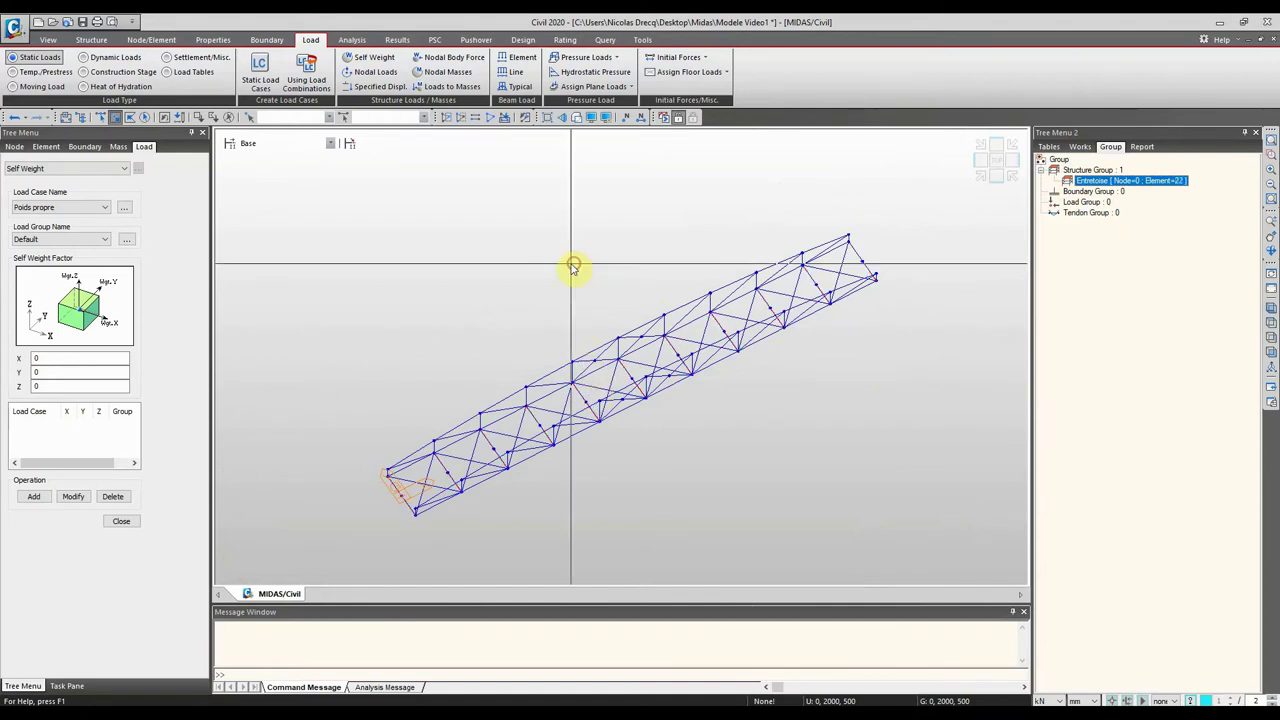
click(1168, 181)
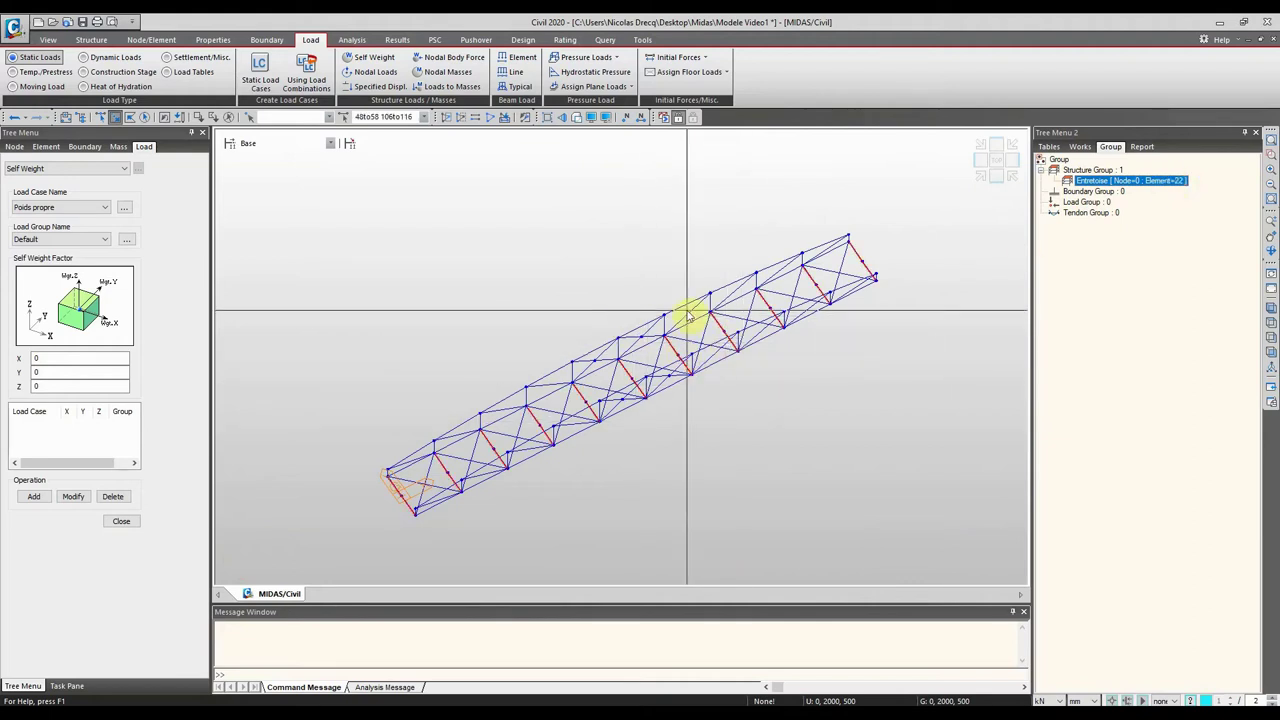
Step: Add self-weight to the Poids propre load case with a Z factor of -1.1, and close the self-weight settings
click(76, 207)
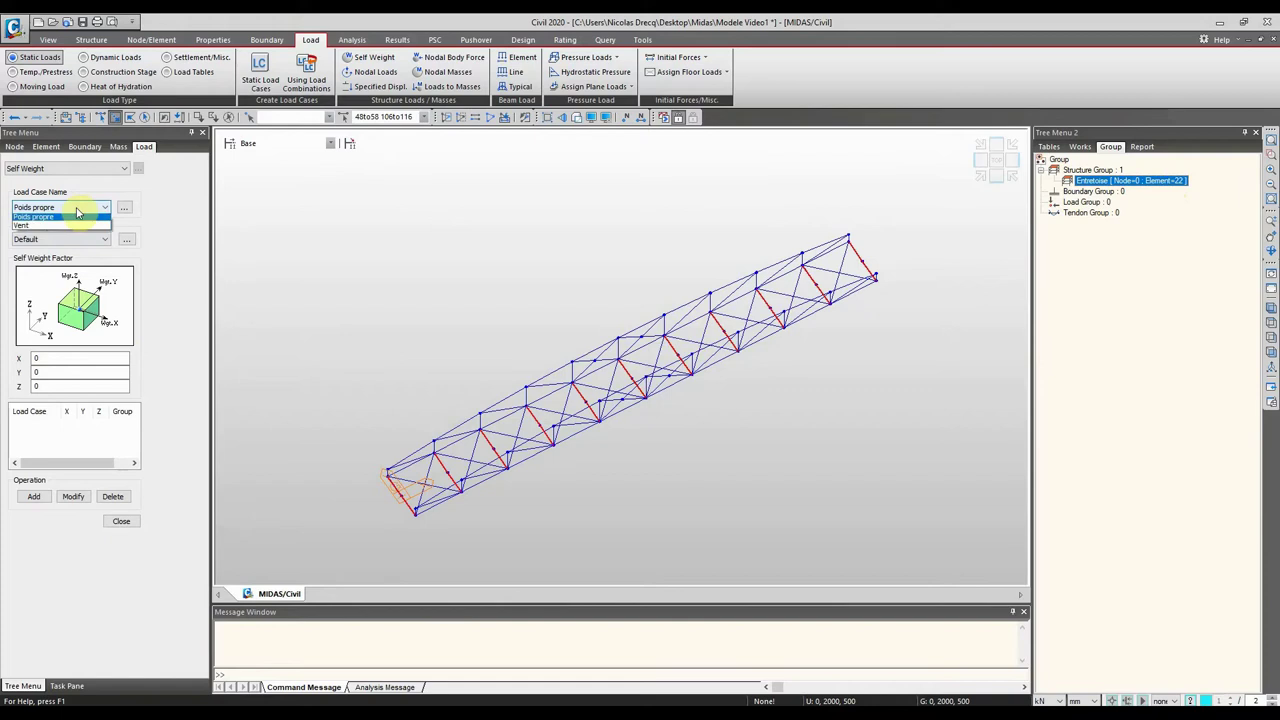
click(78, 220)
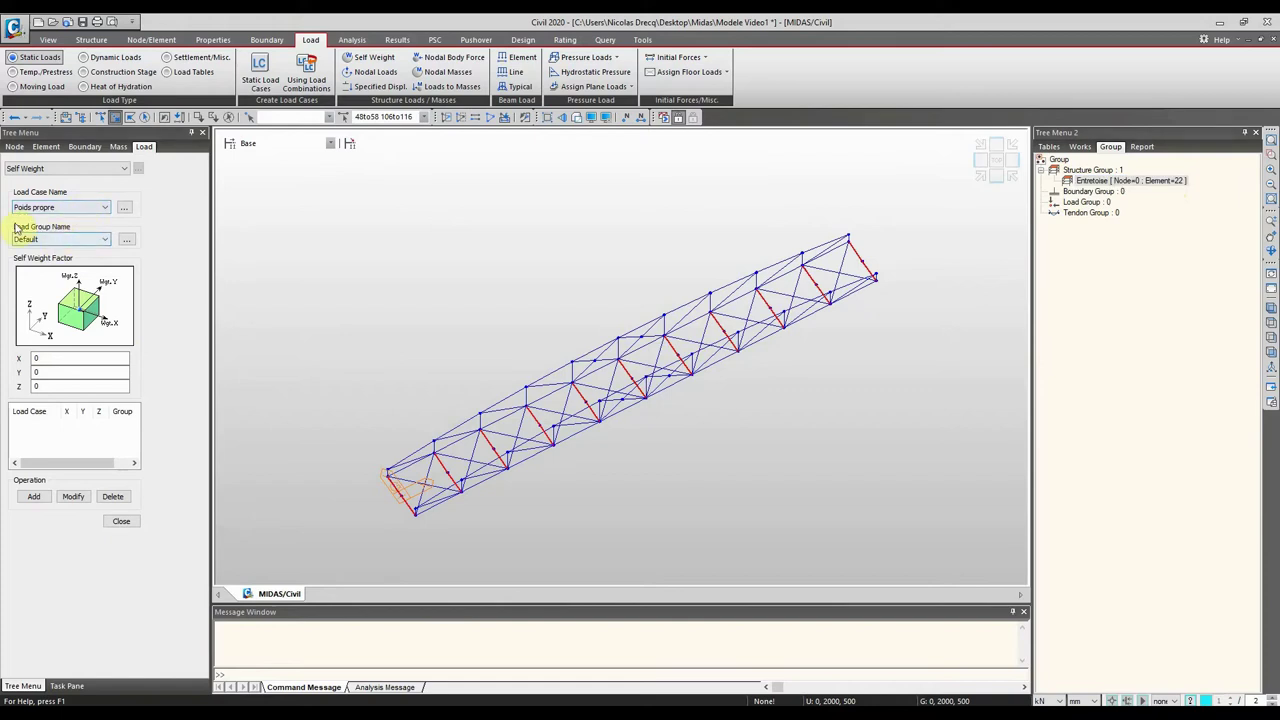
click(1122, 200)
middle_drag(646, 274, 737, 251)
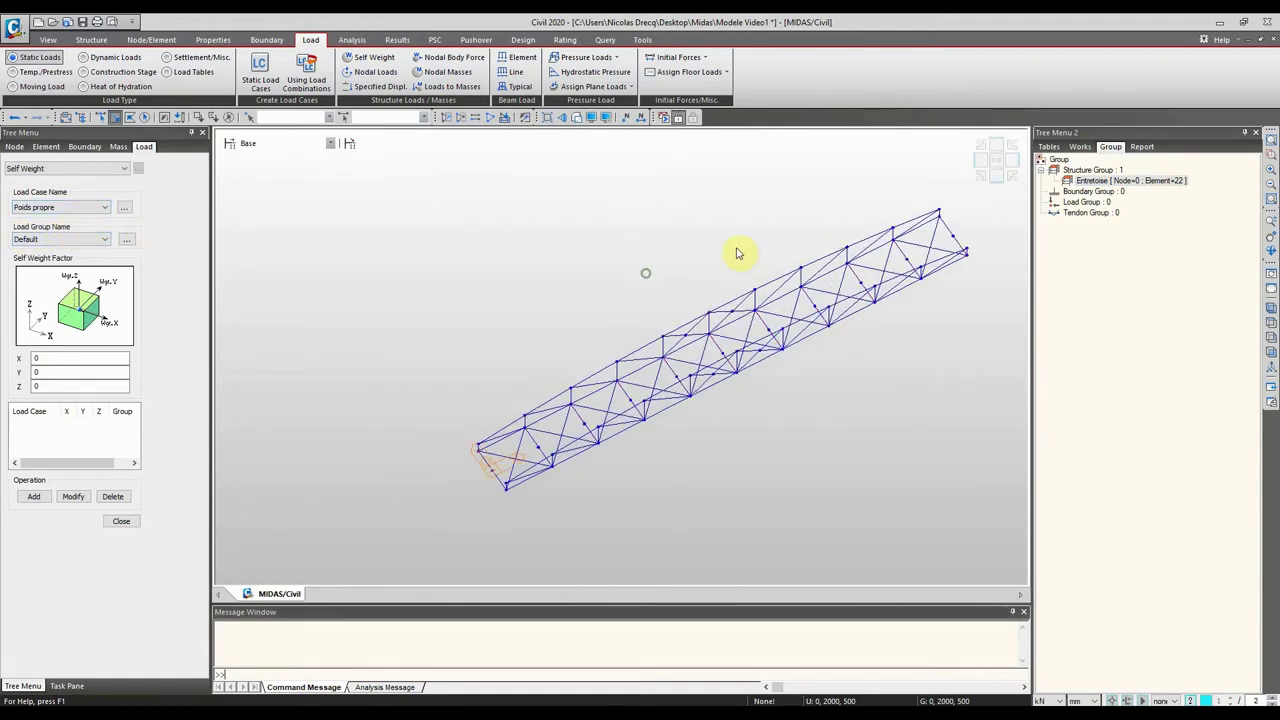
double_click(37, 386)
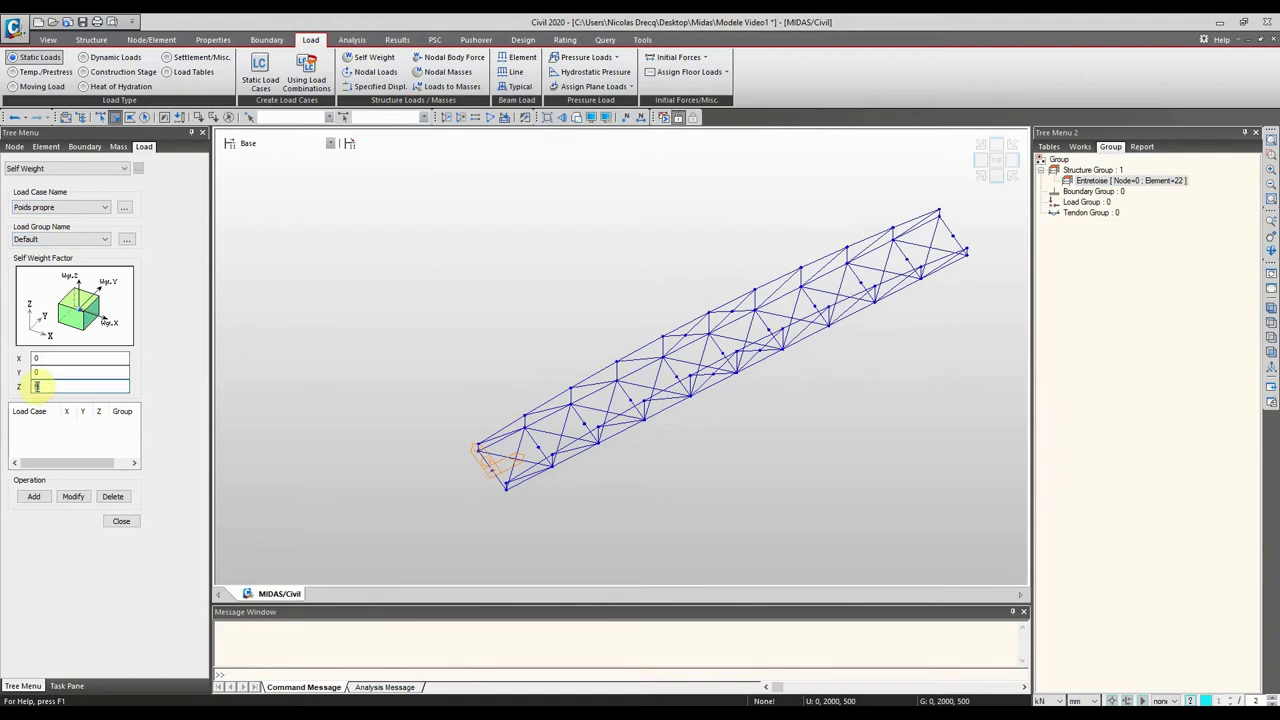
text(-1.1)
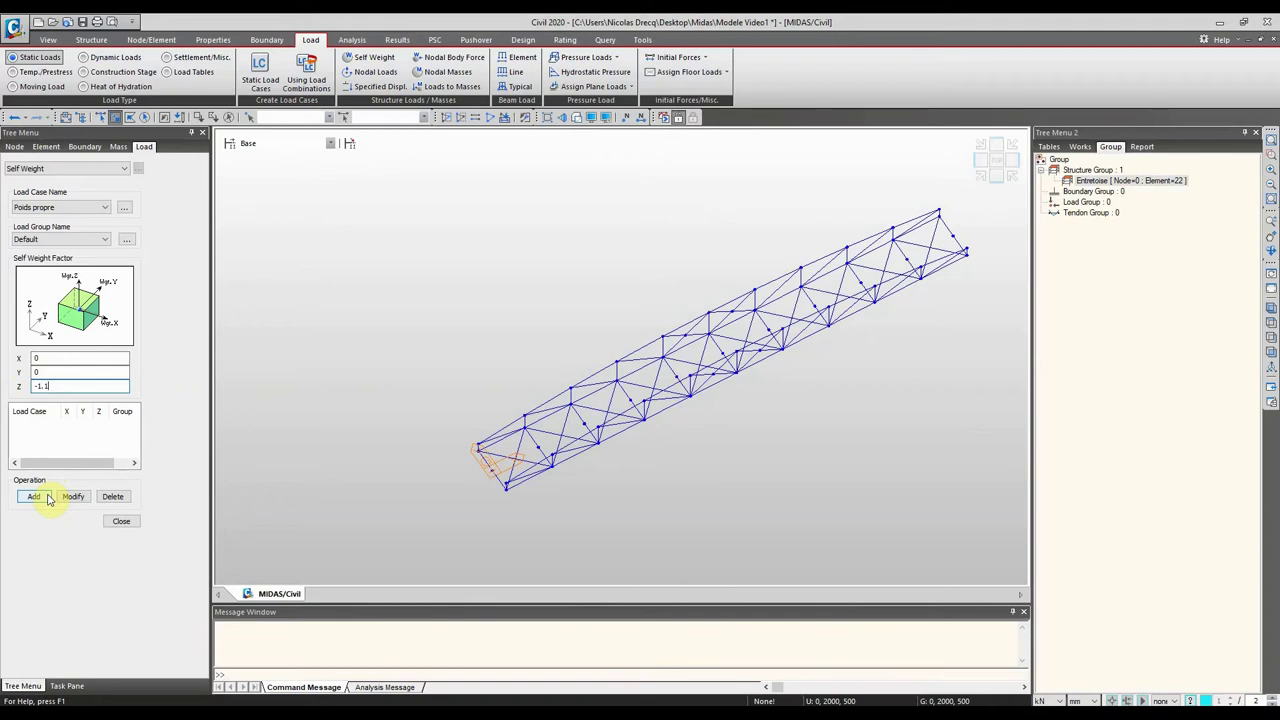
click(34, 497)
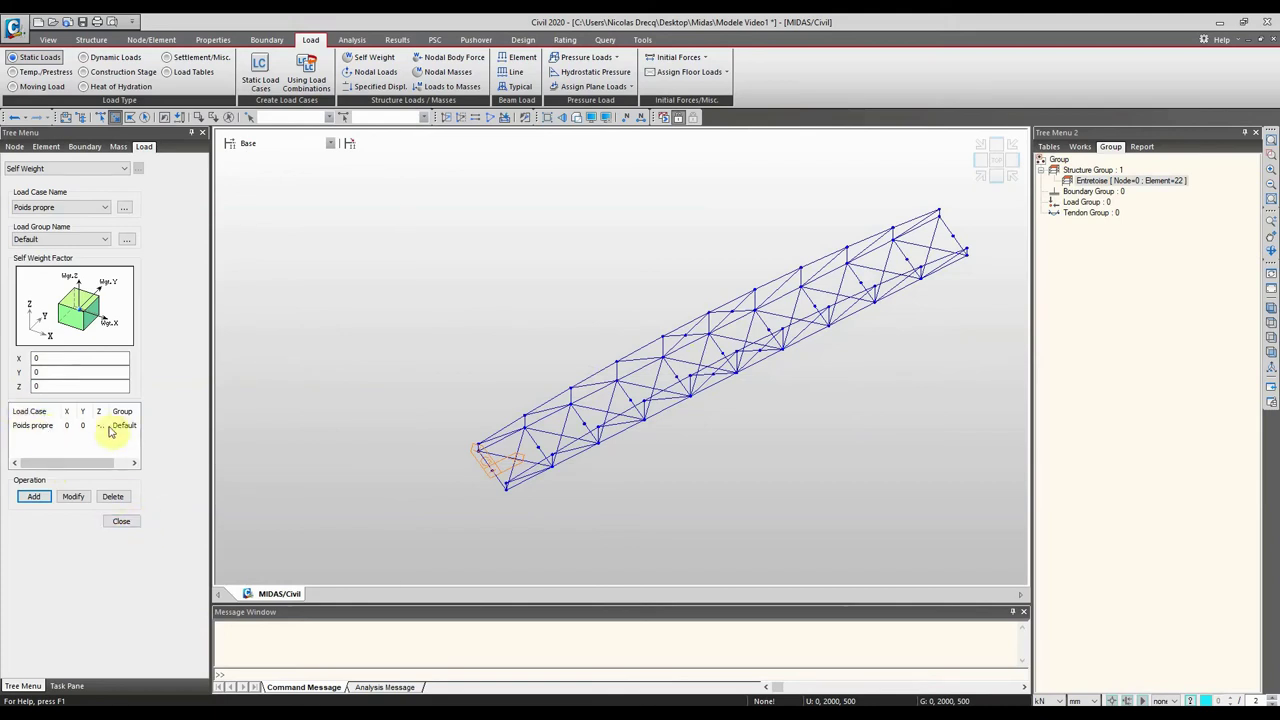
drag(110, 411, 119, 411)
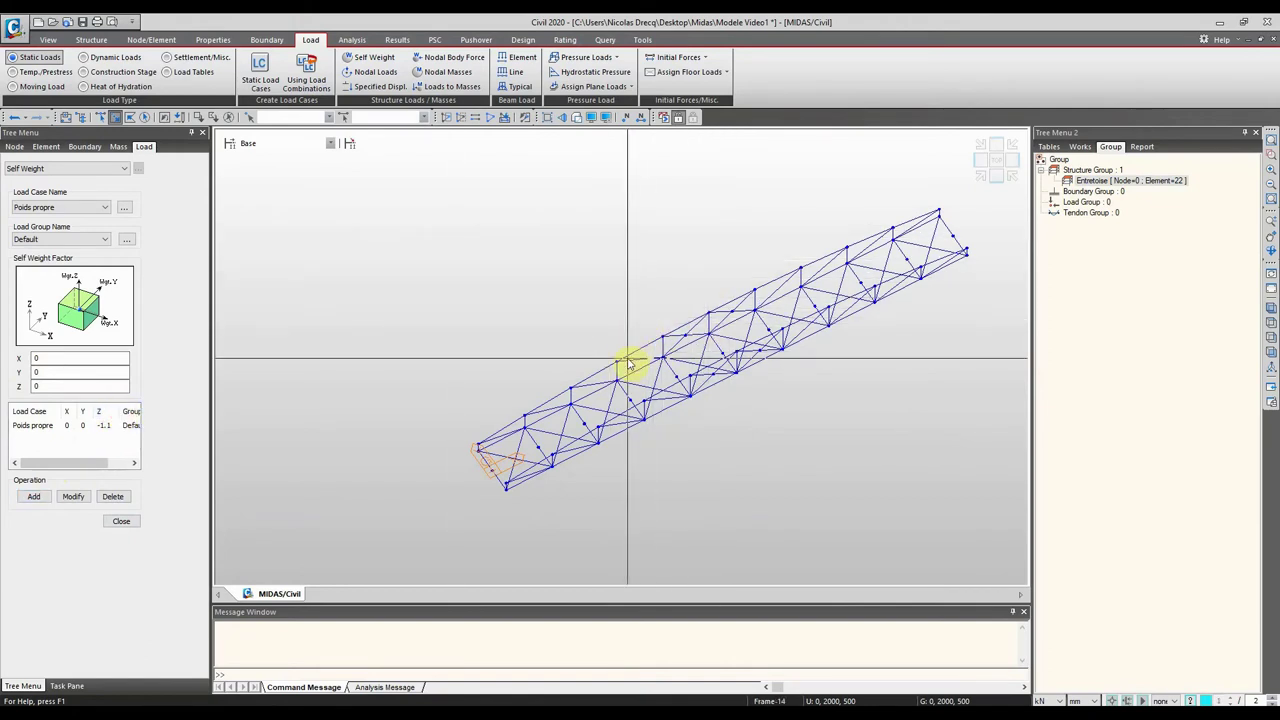
ctrl+middle_drag(623, 360, 615, 312)
click(120, 520)
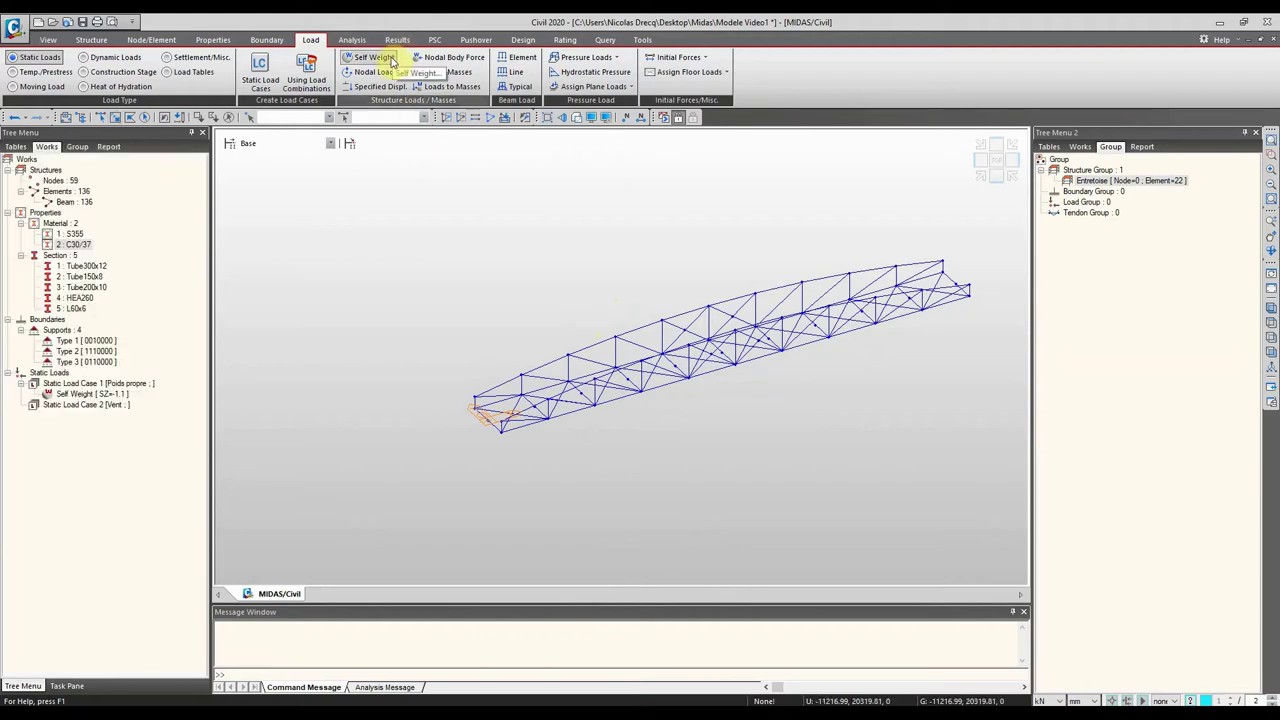
Step: Apply a nodal load with FZ of -5 kN to the two opposite midspan bottom-chord nodes in the Poids propre load case
click(390, 74)
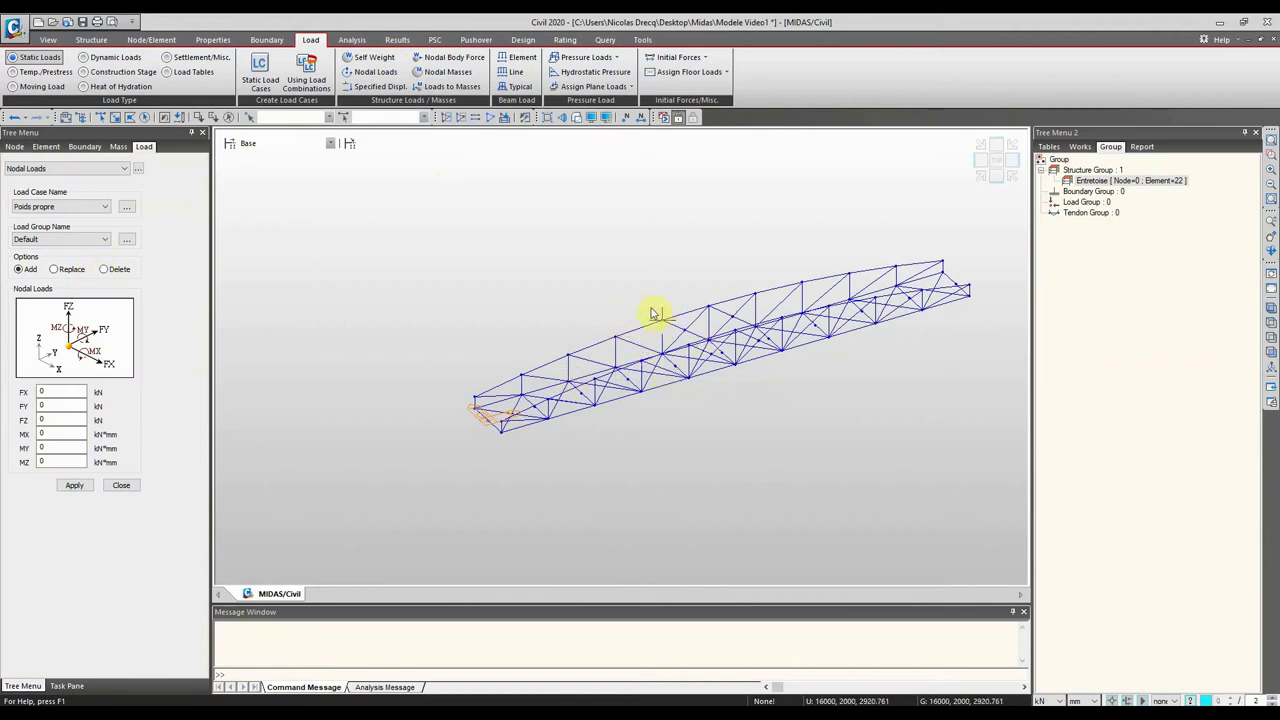
click(43, 420)
text(-1)
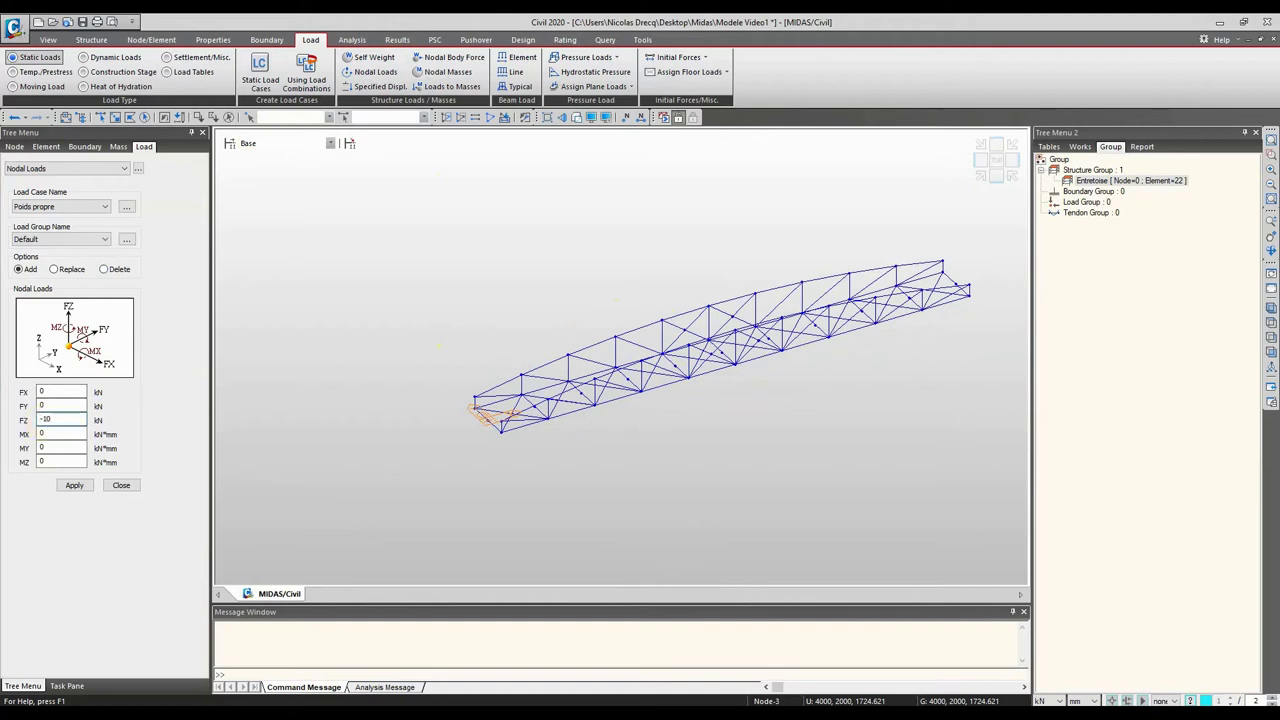
click(100, 117)
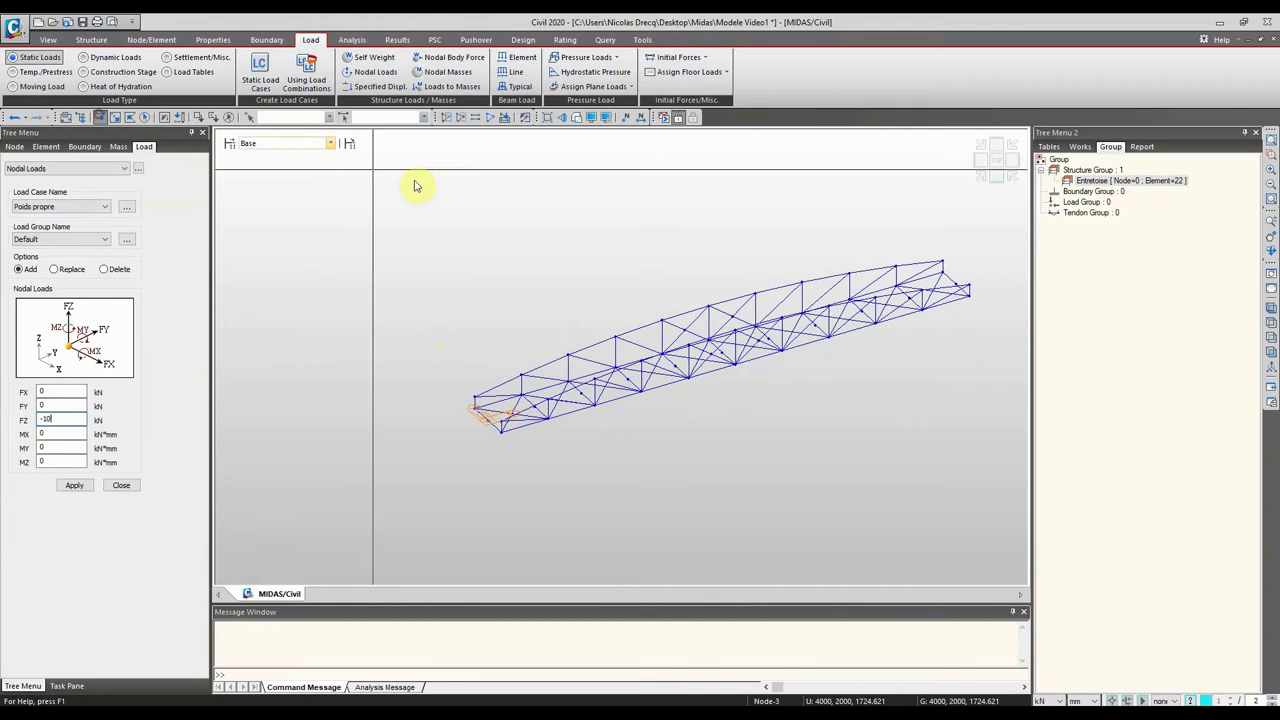
scroll(740, 280, up, 3)
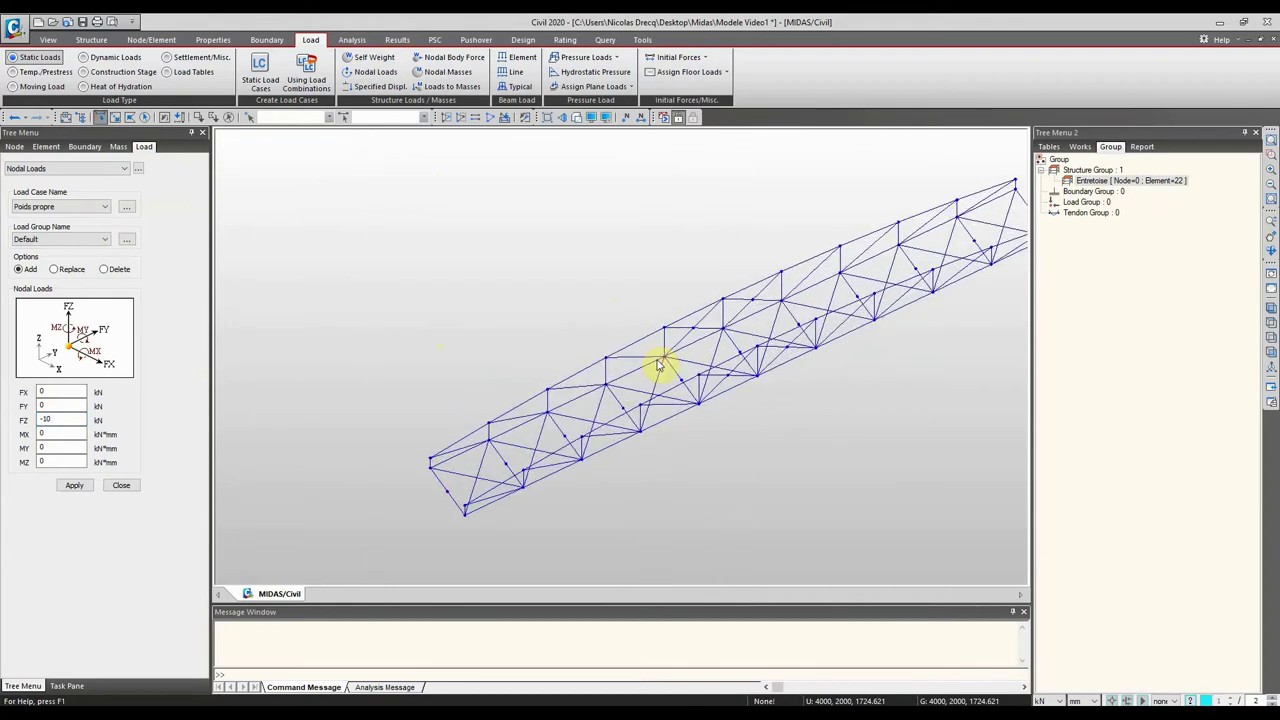
scroll(655, 320, up, 3)
click(46, 418)
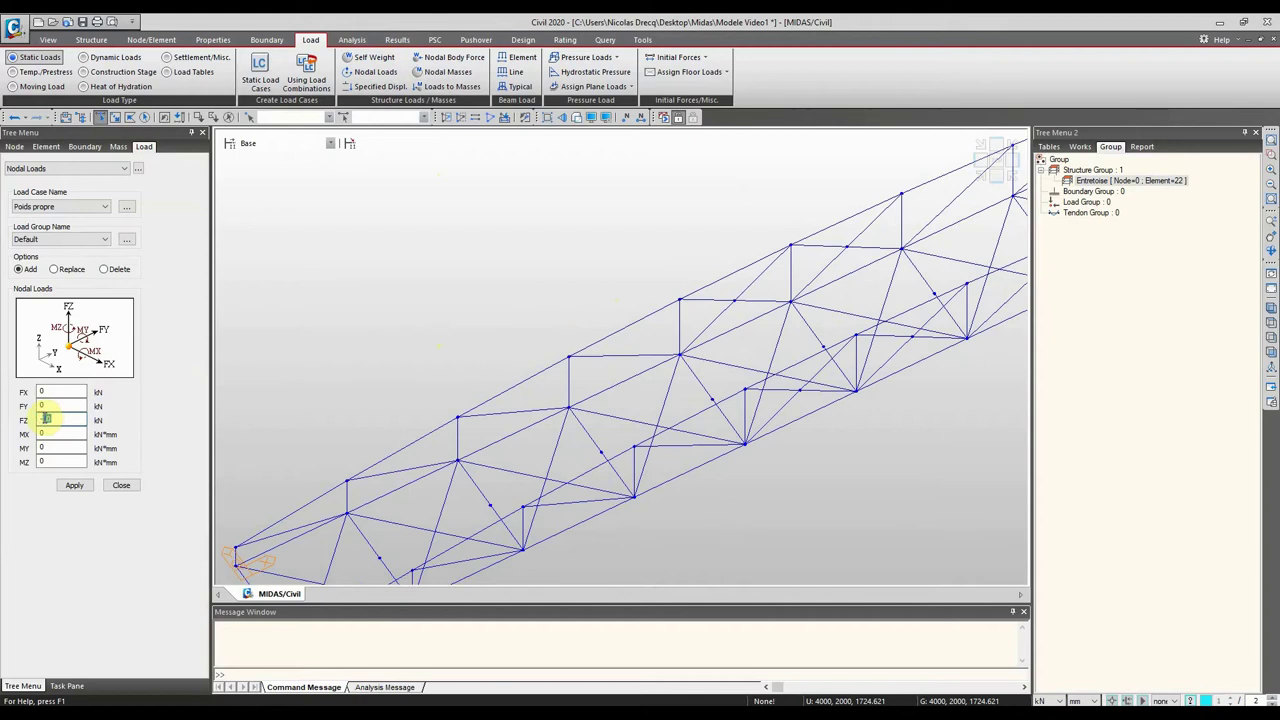
middle_drag(737, 320, 572, 288)
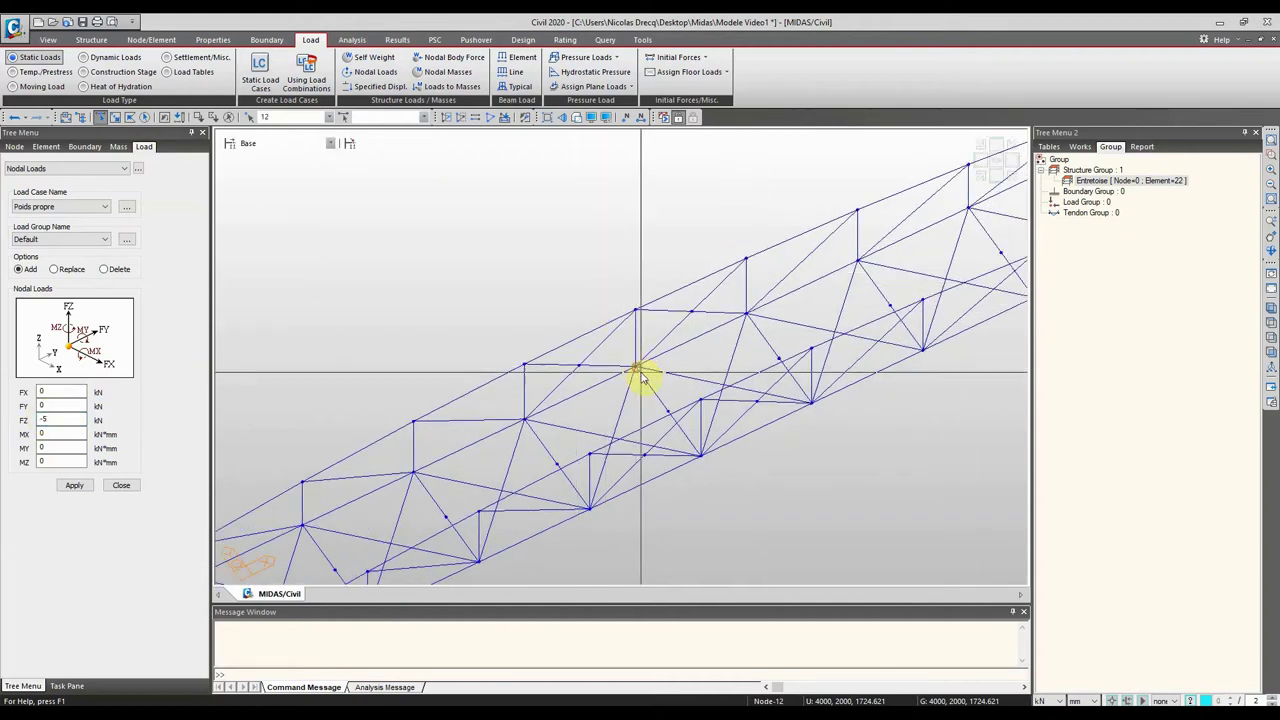
click(698, 459)
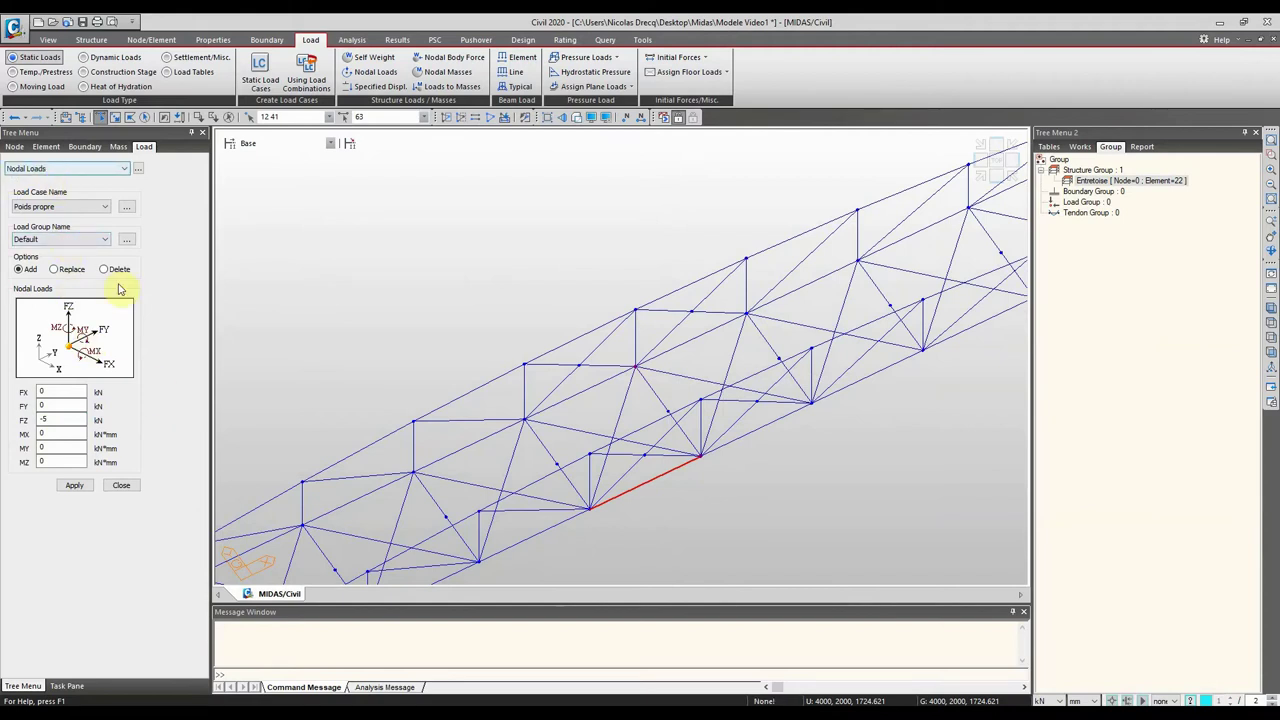
click(74, 485)
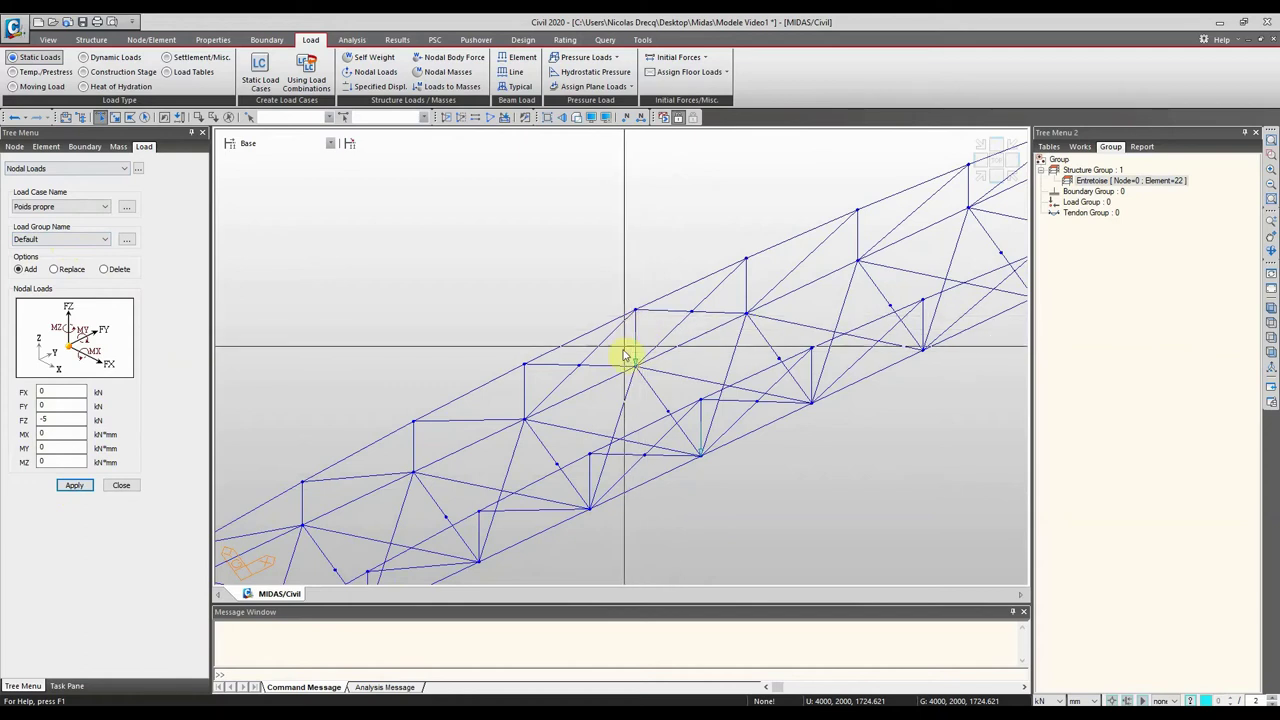
Step: Display the nodal loads of the Poids propre load case on the model and examine them
middle_drag(451, 323, 900, 186)
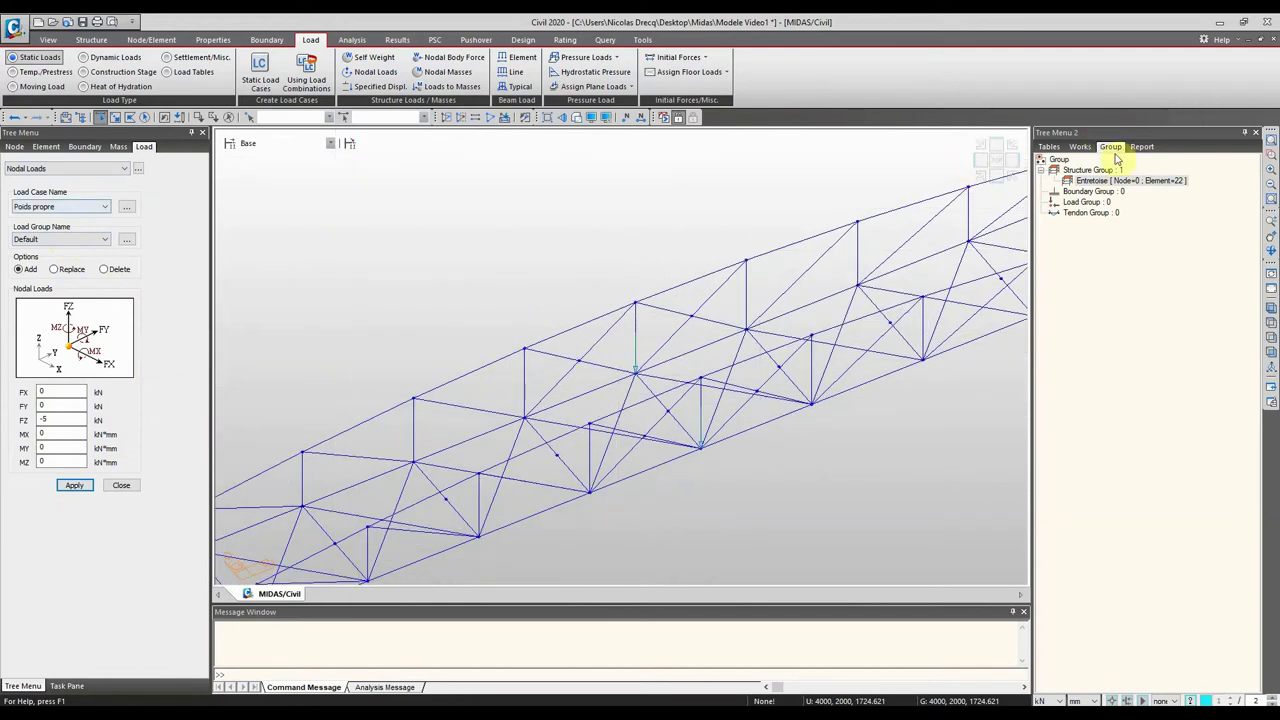
click(1082, 147)
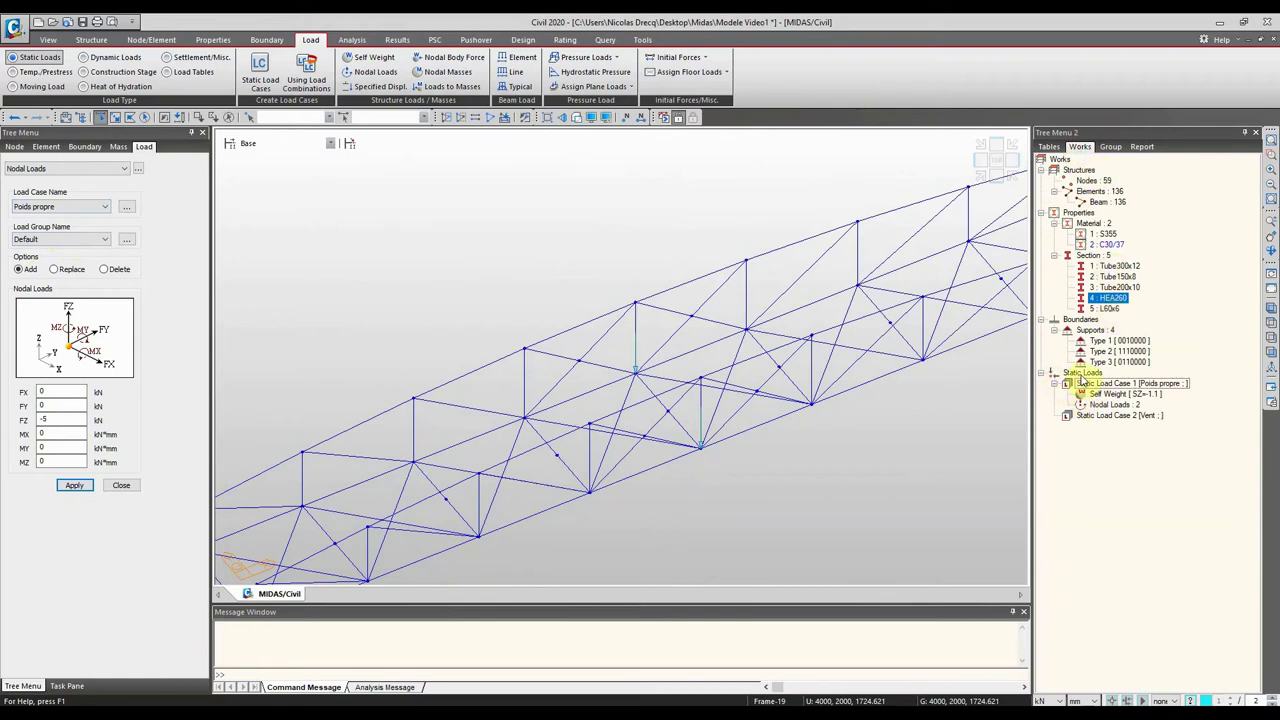
click(1110, 394)
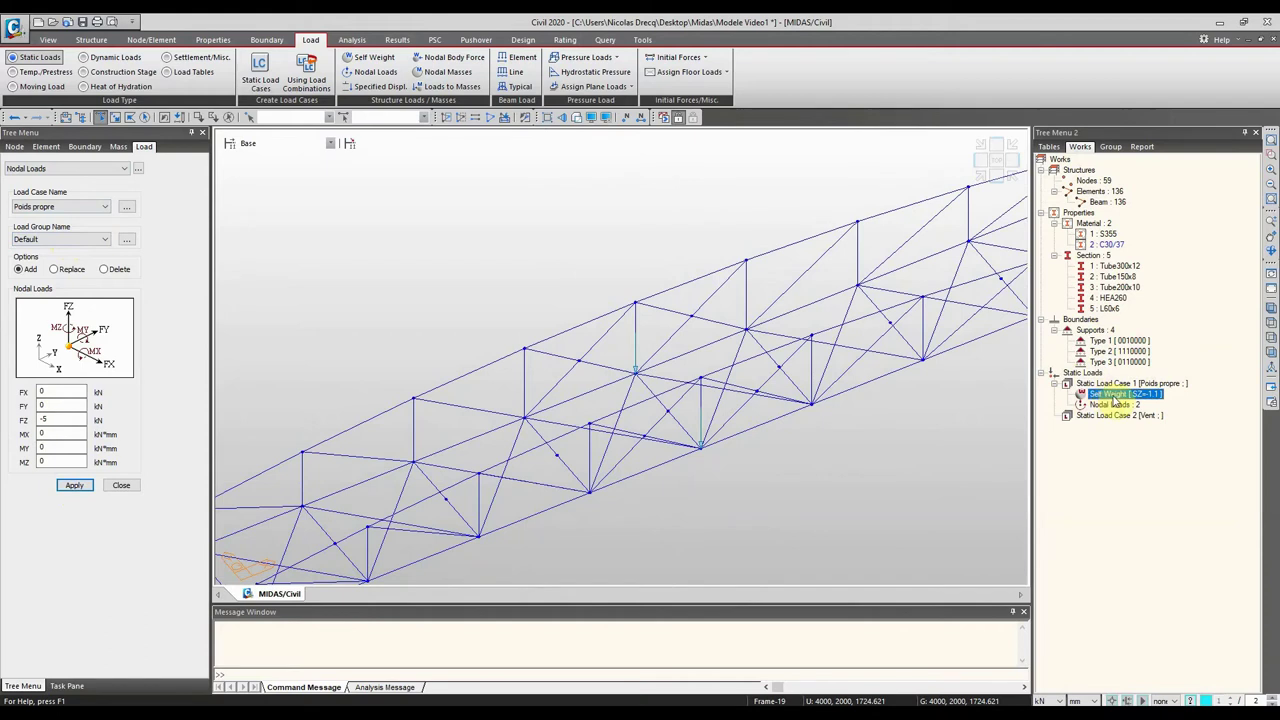
click(1112, 405)
right_click(1112, 406)
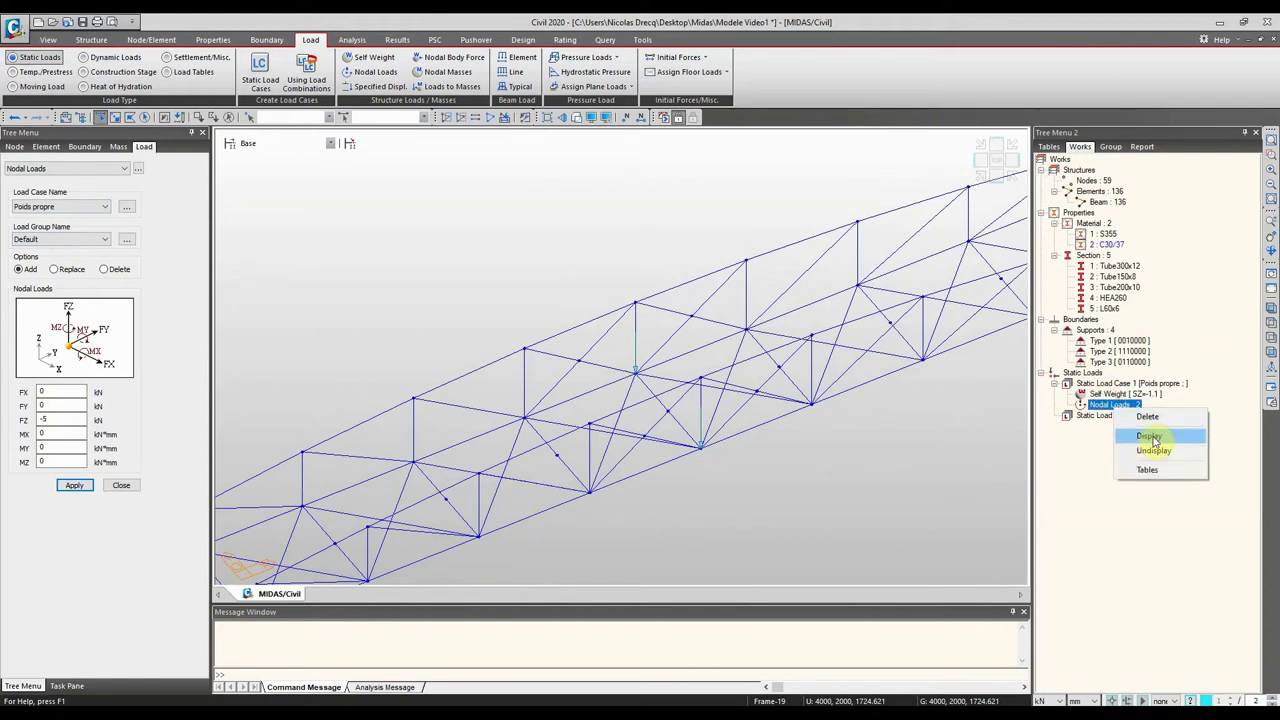
click(1145, 436)
ctrl+middle_drag(805, 344, 751, 314)
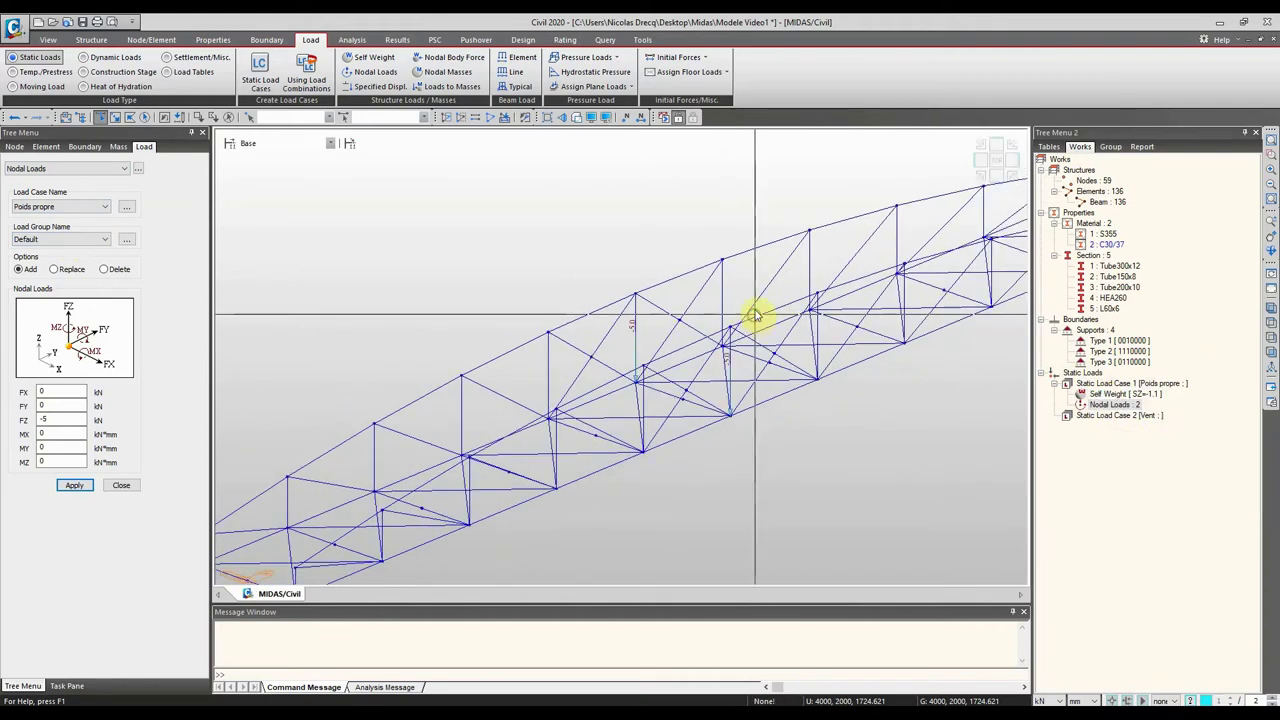
ctrl+middle_drag(507, 234, 480, 251)
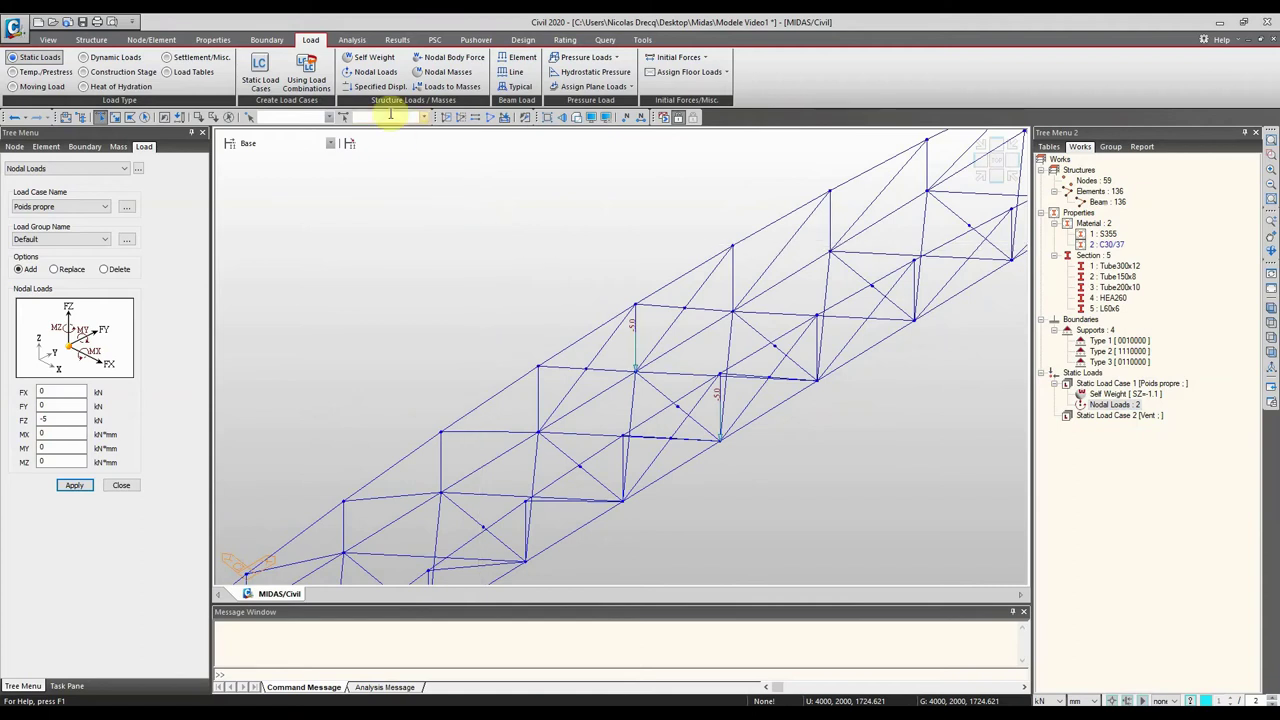
Step: Define a uniform element beam load of 0.6 in the Global Y direction for Poids propre, with all Tube300x12 members selected
click(520, 57)
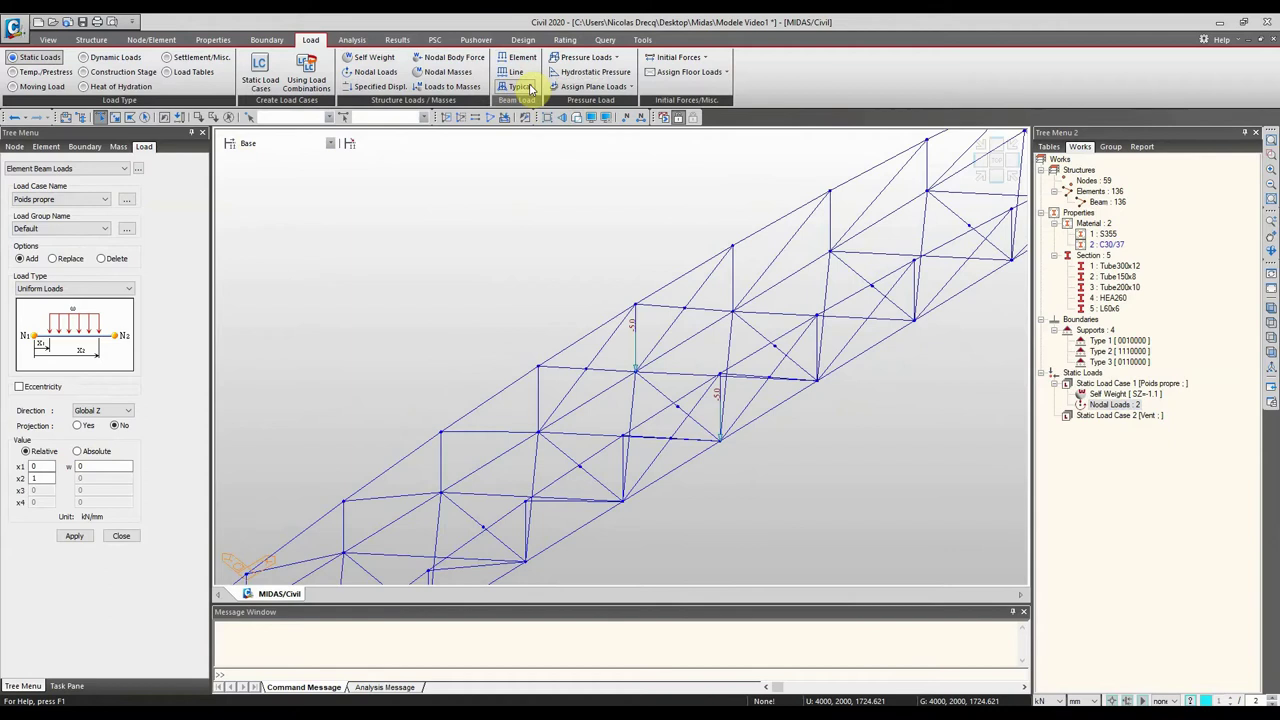
ctrl+middle_drag(489, 240, 505, 207)
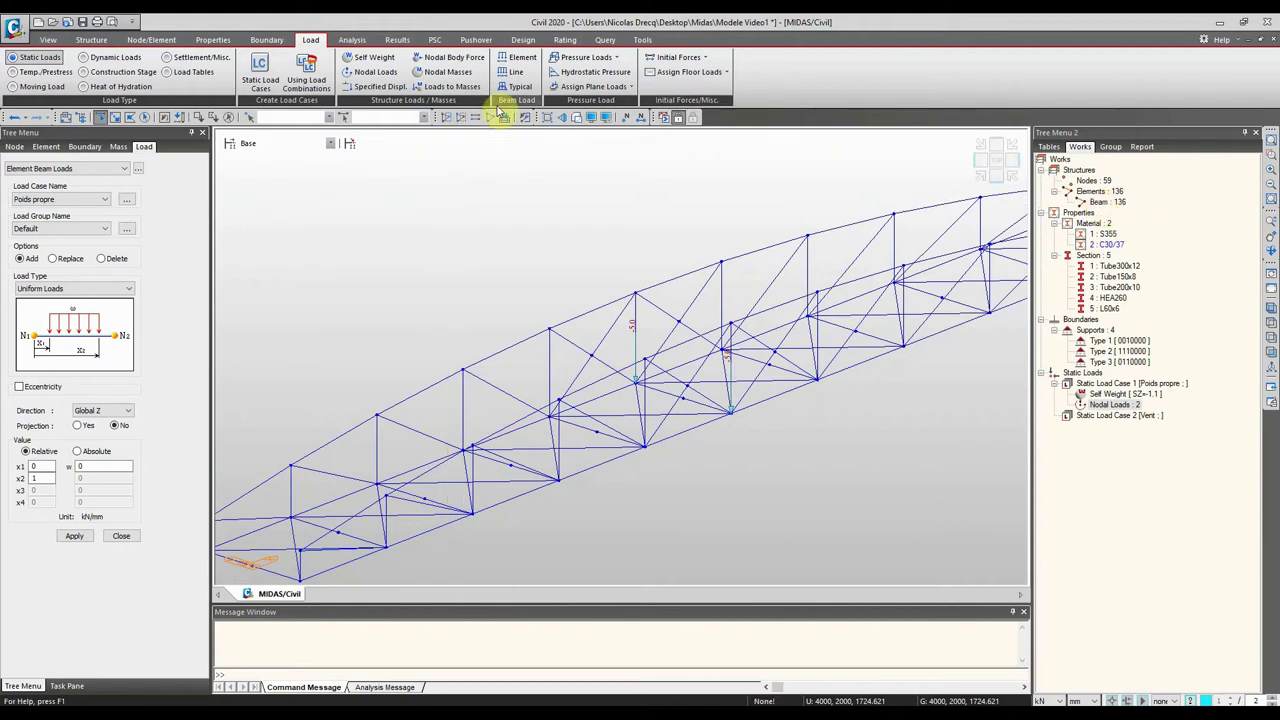
double_click(1116, 266)
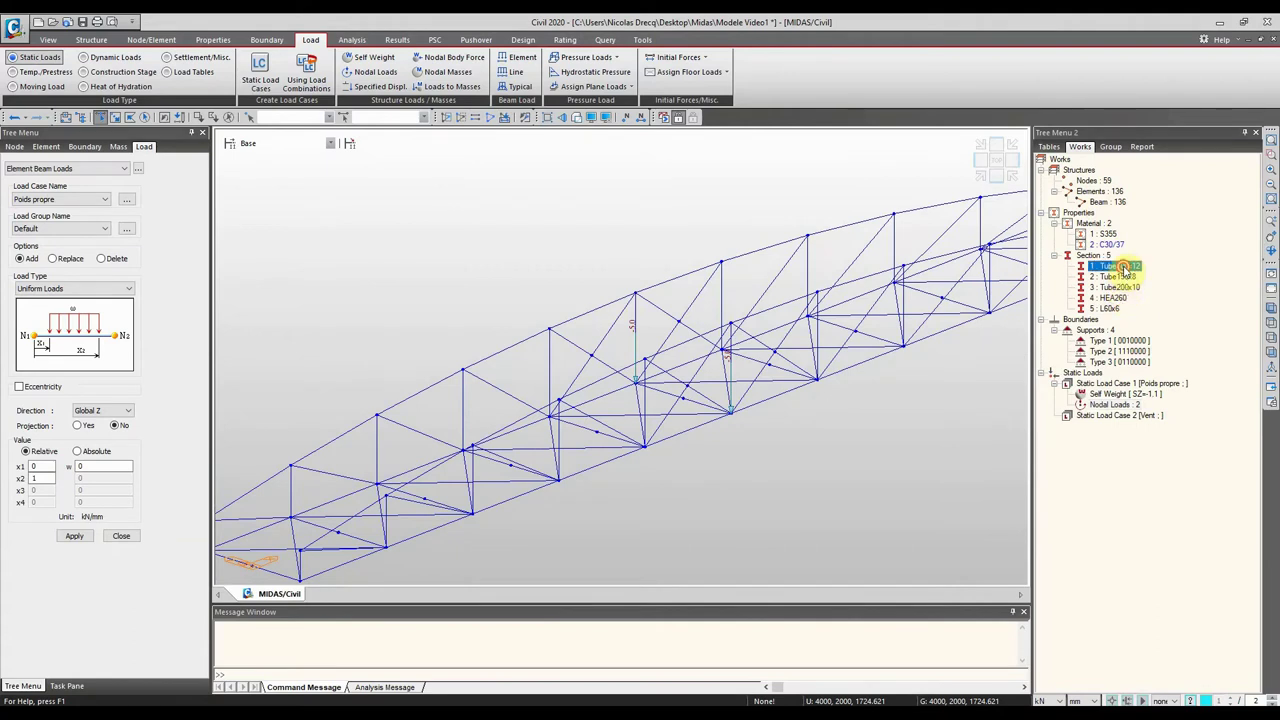
scroll(890, 268, down, 3)
ctrl+middle_drag(791, 251, 403, 294)
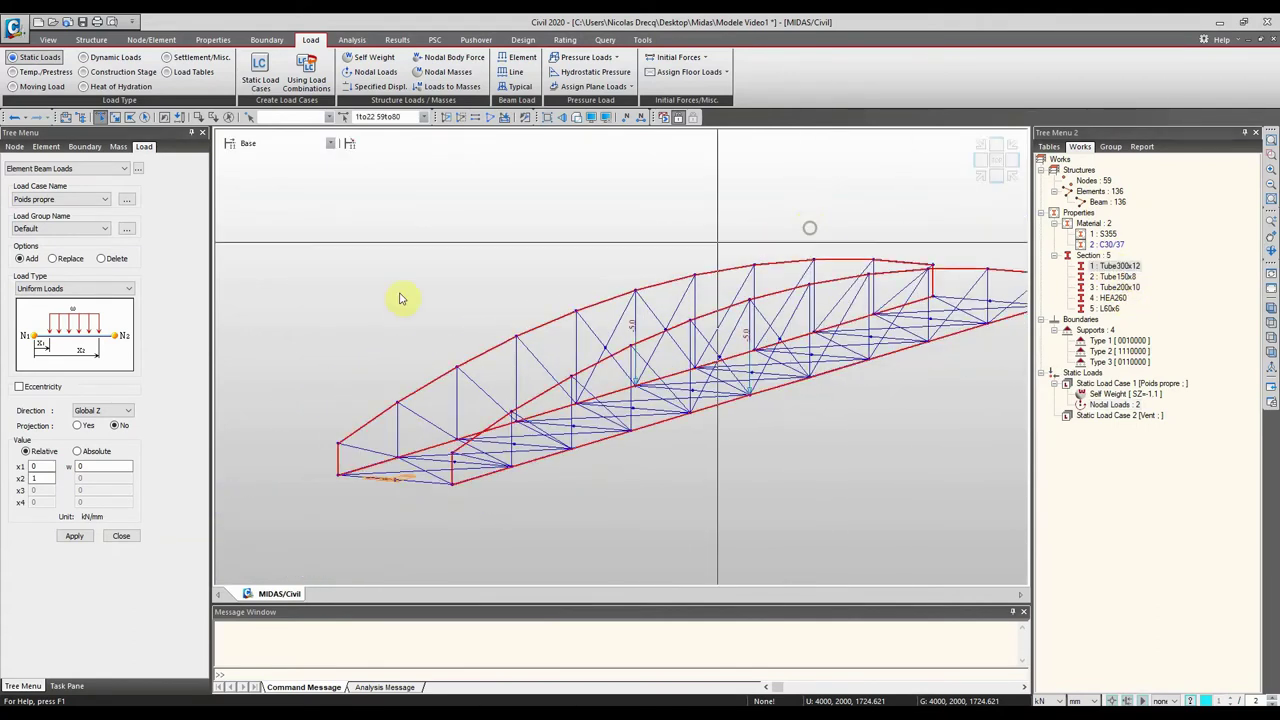
click(92, 411)
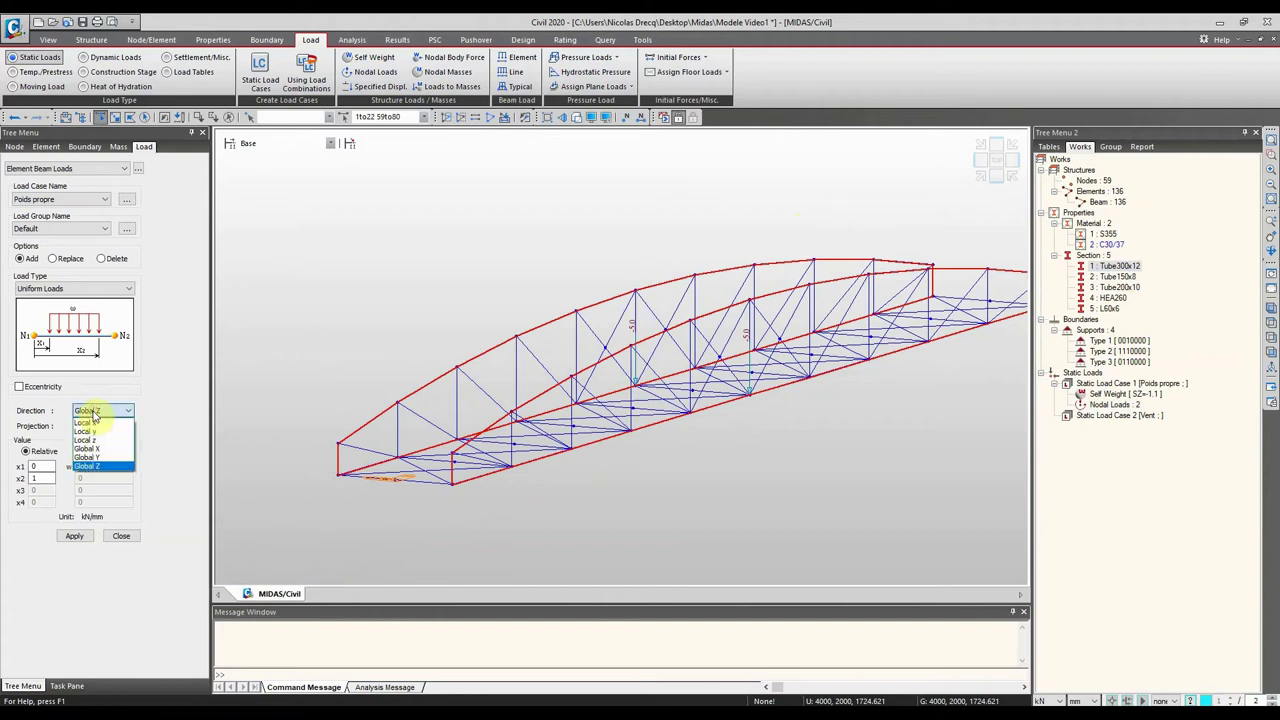
click(88, 457)
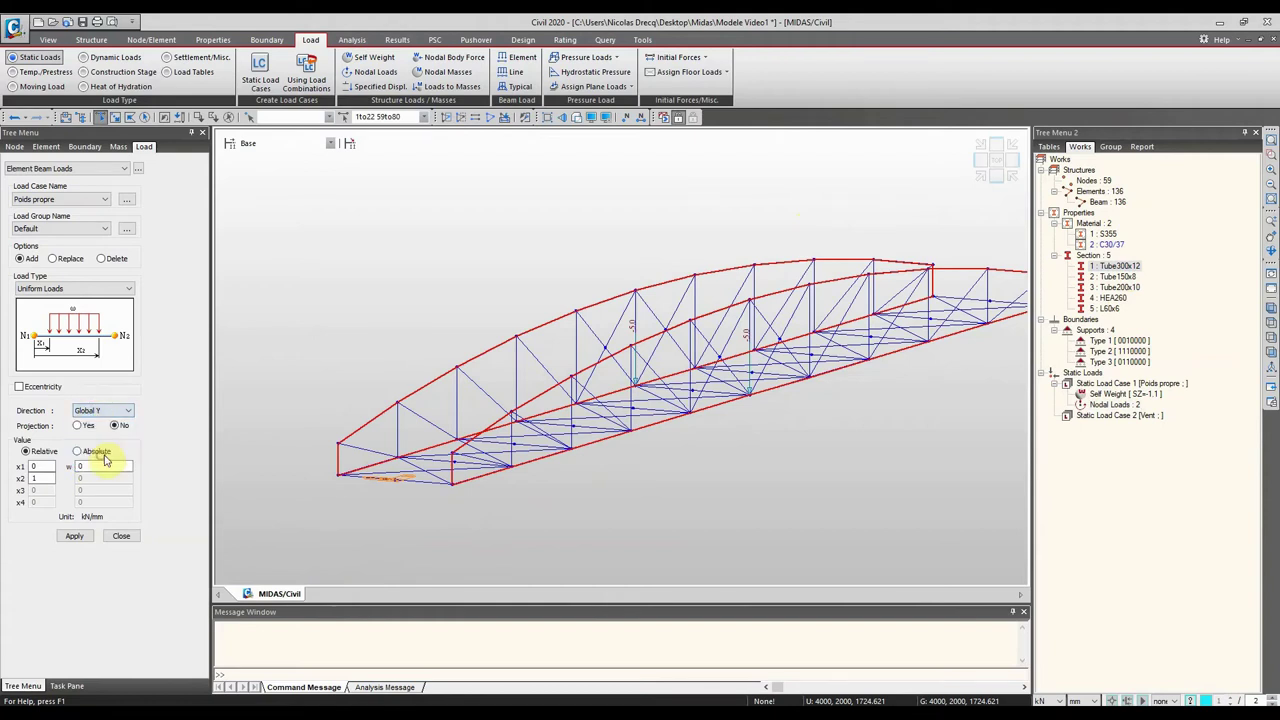
drag(96, 466, 71, 469)
text(0.6)
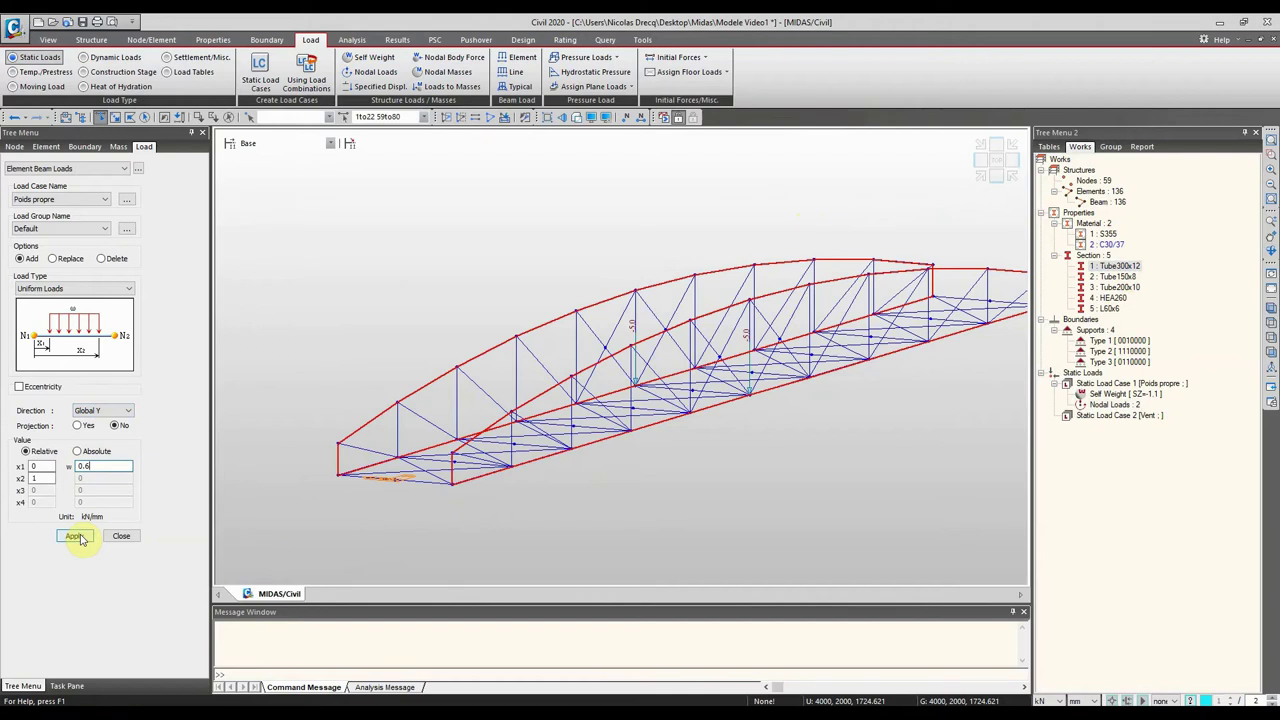
Step: Try applying the 0.6 kN/mm uniform load to the Tube300x12 members, and undo it
click(75, 536)
ctrl+middle_drag(386, 263, 617, 405)
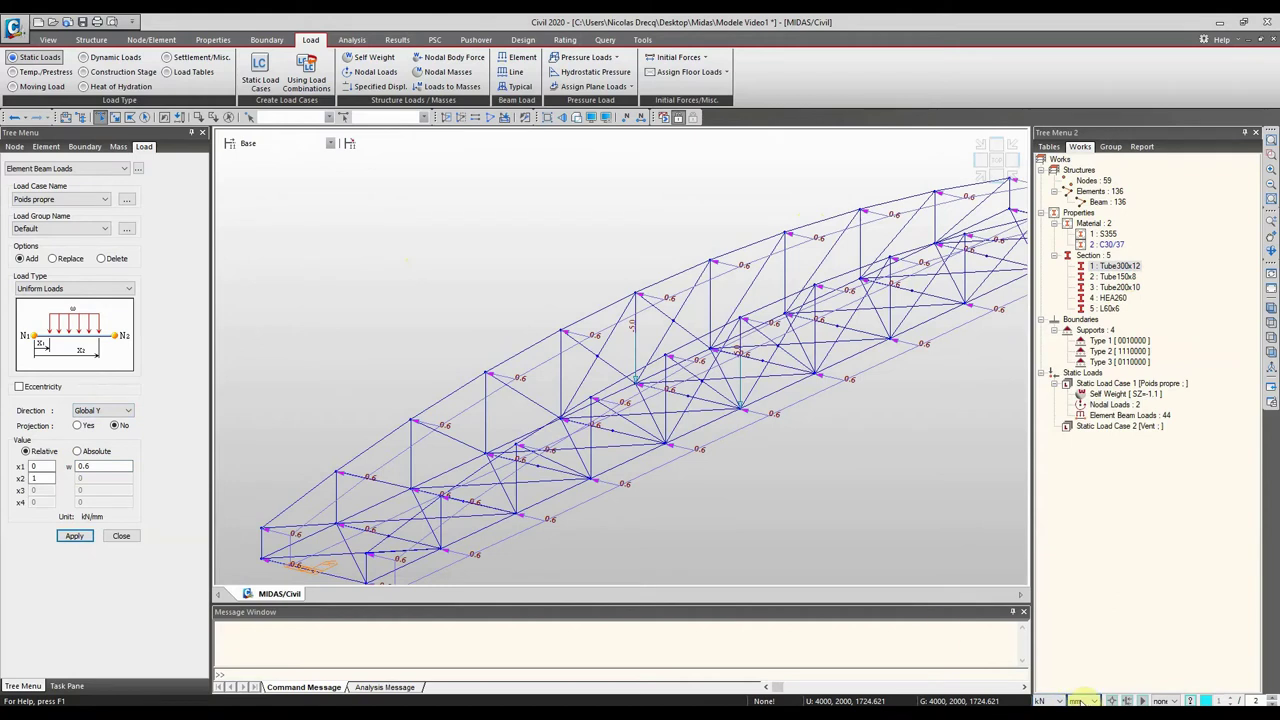
click(15, 121)
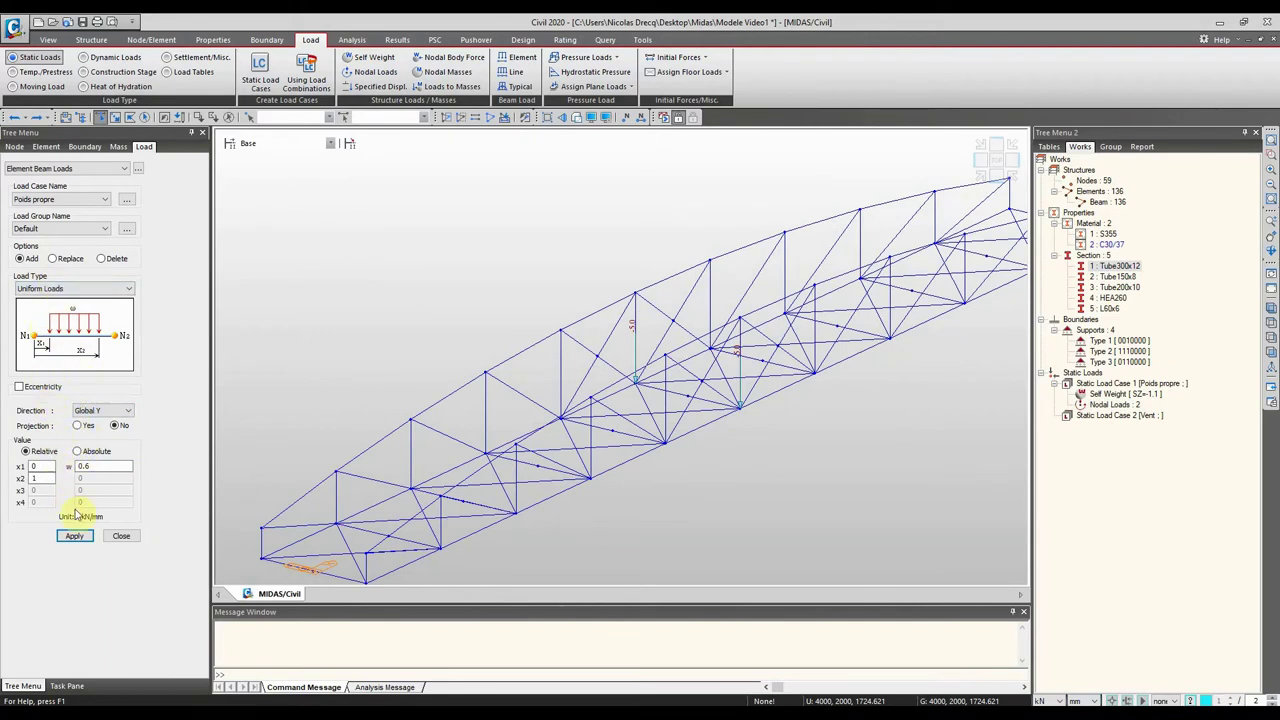
Step: Switch the length unit to m and apply the 0.6 kN/m uniform Global Y load to all Tube300x12 members
click(1077, 700)
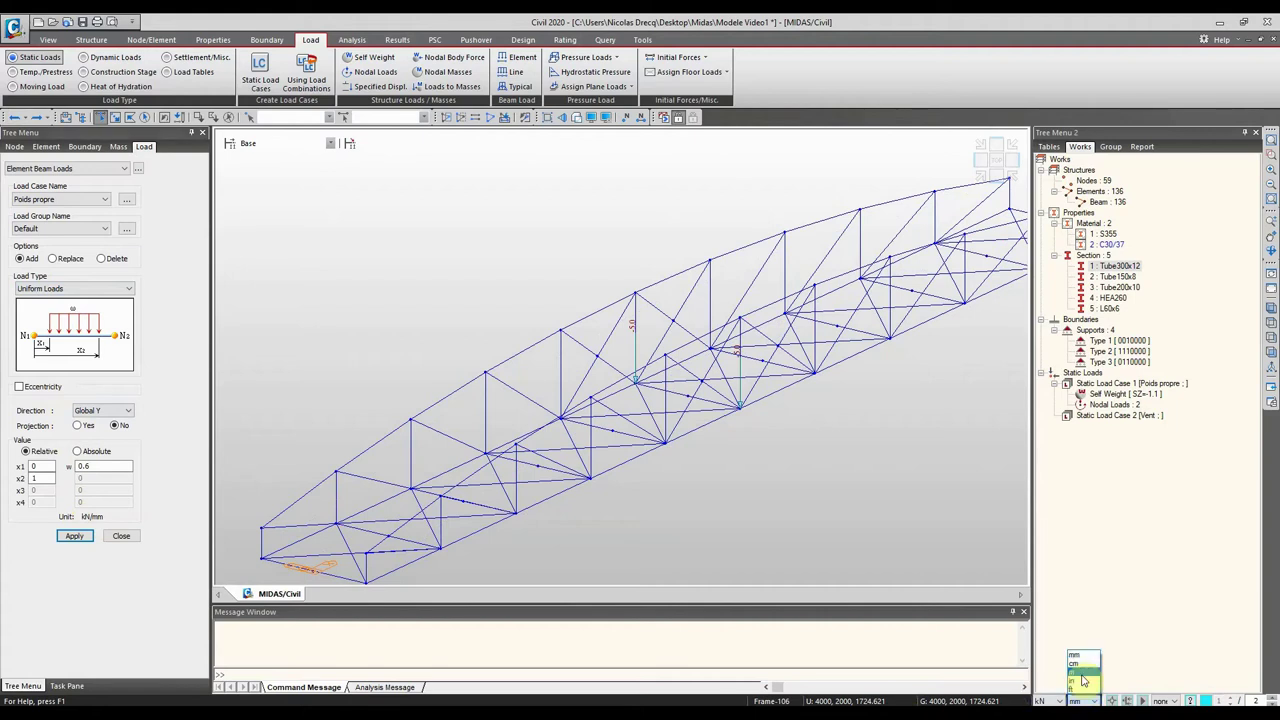
click(1080, 673)
click(96, 465)
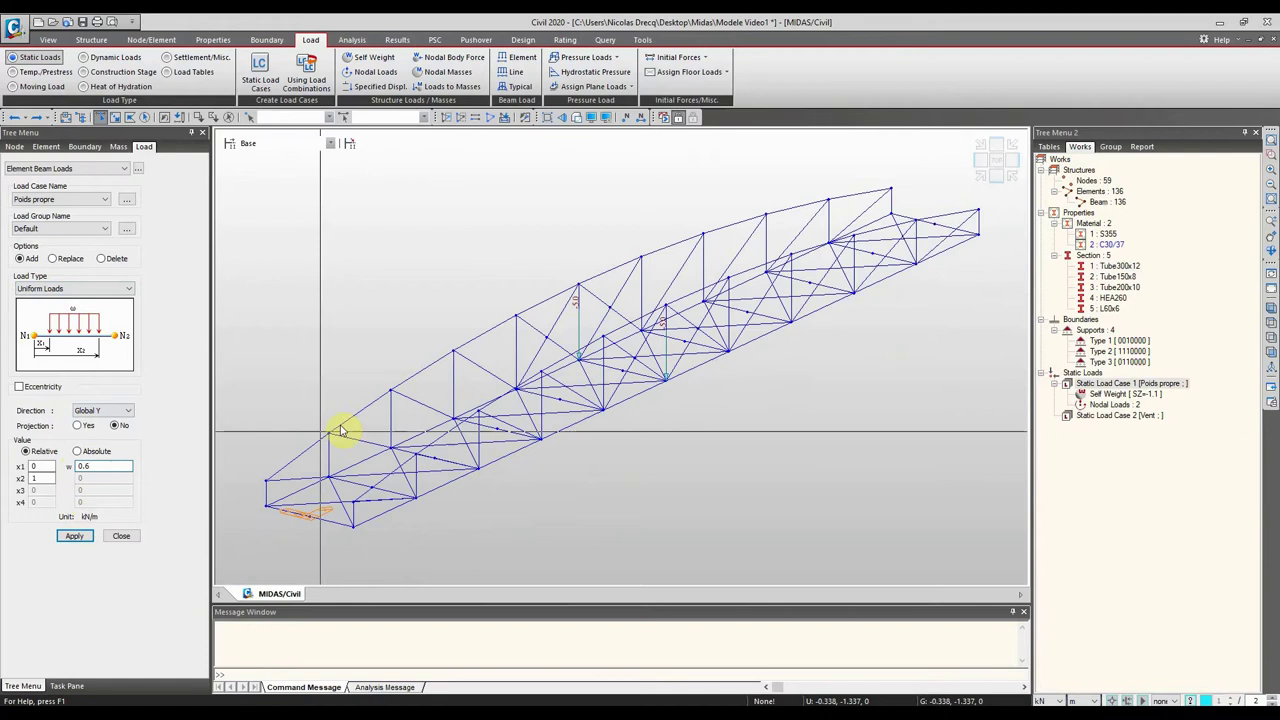
double_click(1127, 271)
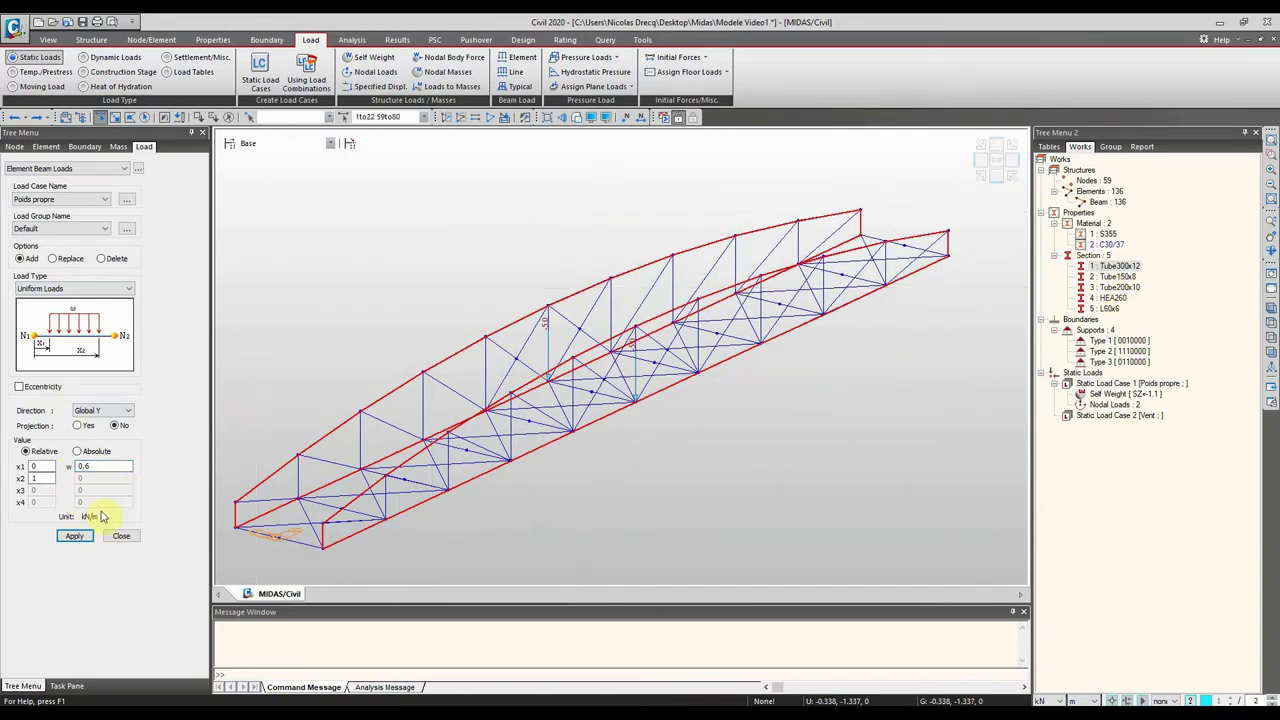
click(74, 536)
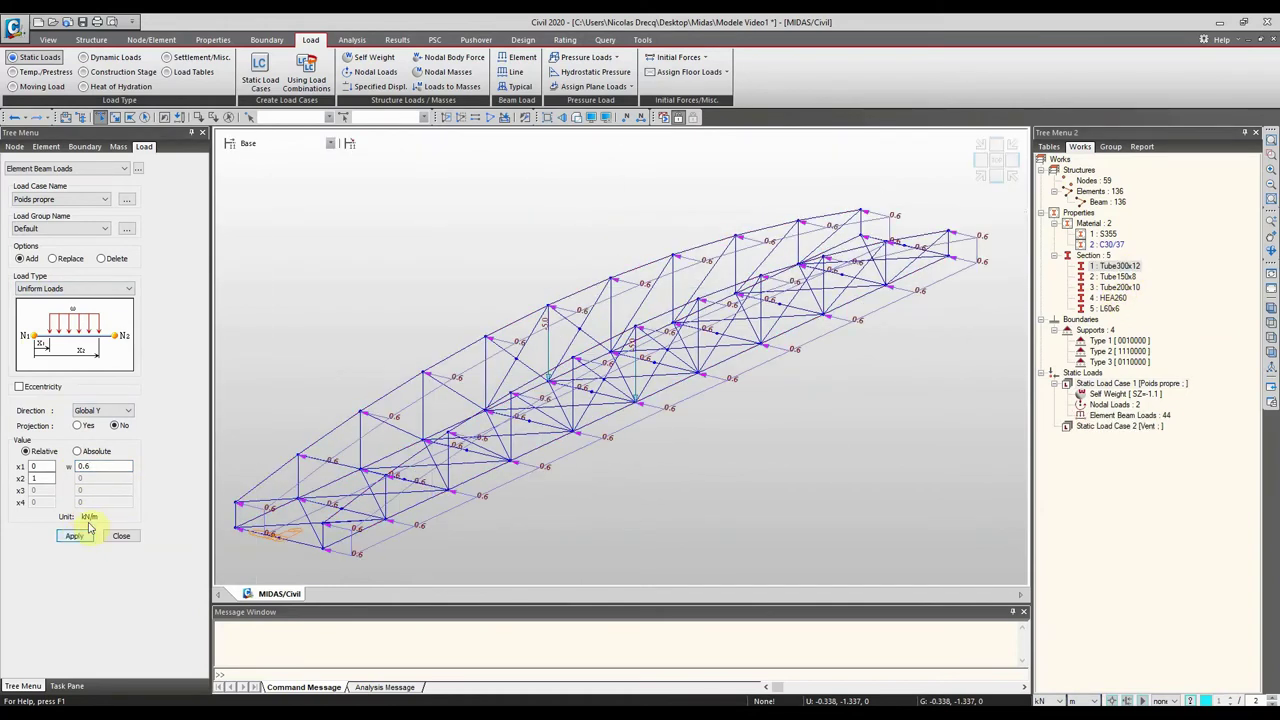
Step: Apply a uniform 0.3 kN/m beam load in Global Y to all Tube150x8 and Tube200x10 members, and close the beam load settings
double_click(1118, 278)
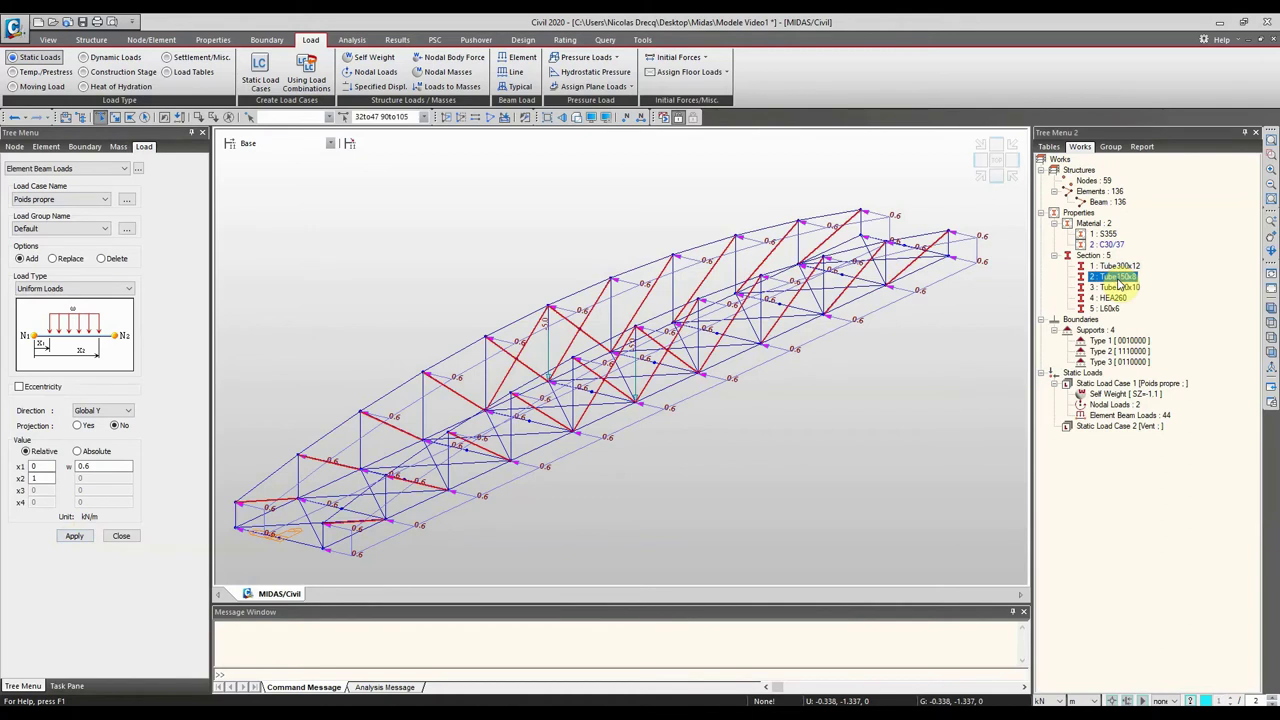
click(1121, 288)
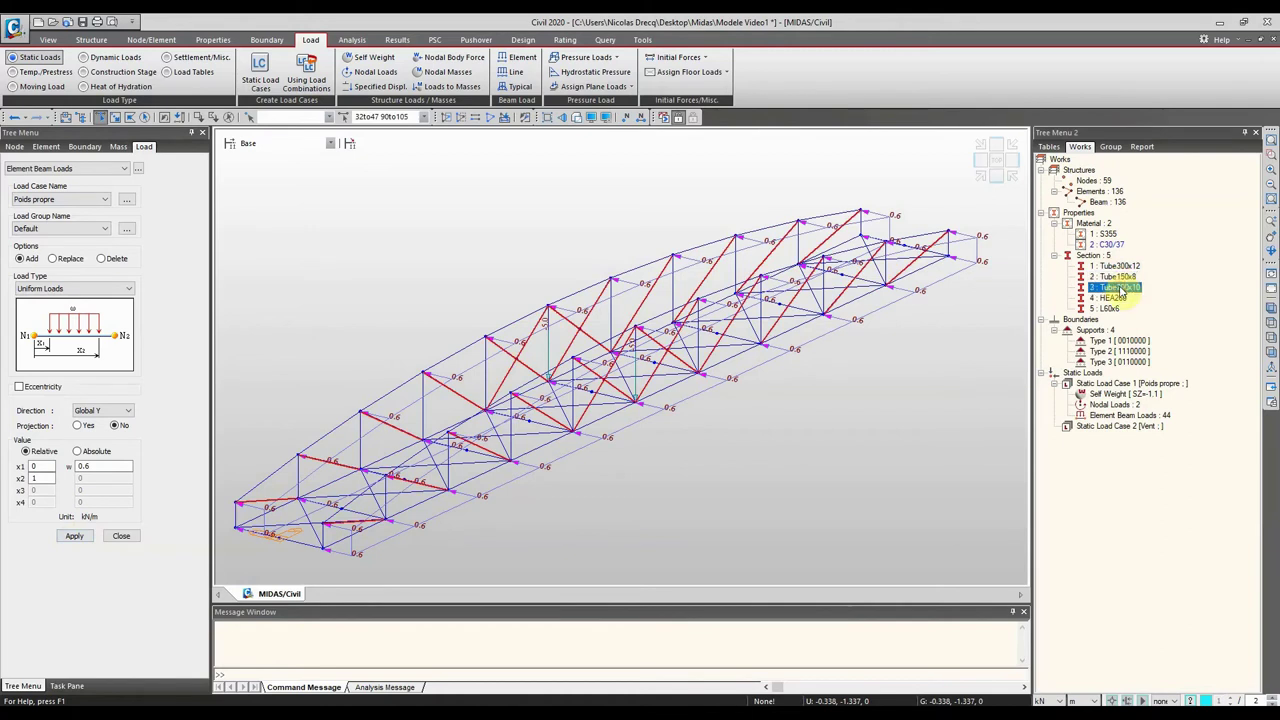
right_click(1121, 288)
click(1120, 277)
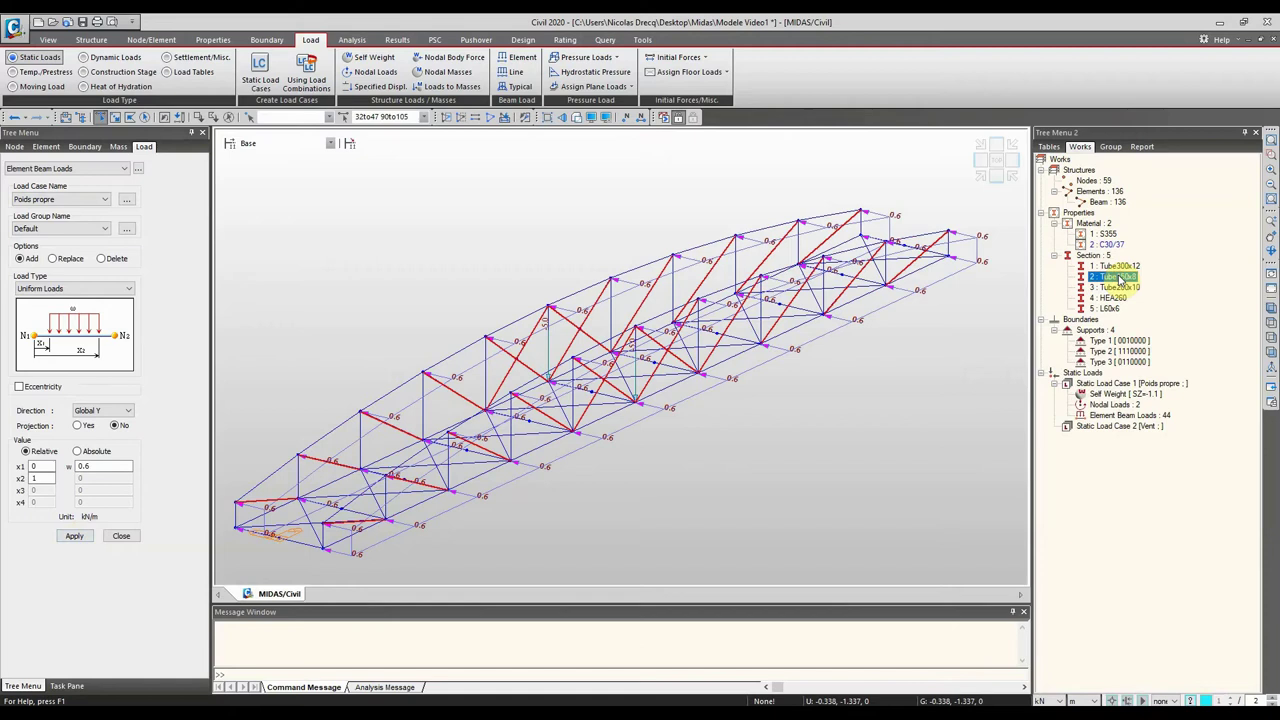
click(1121, 288)
right_click(1121, 288)
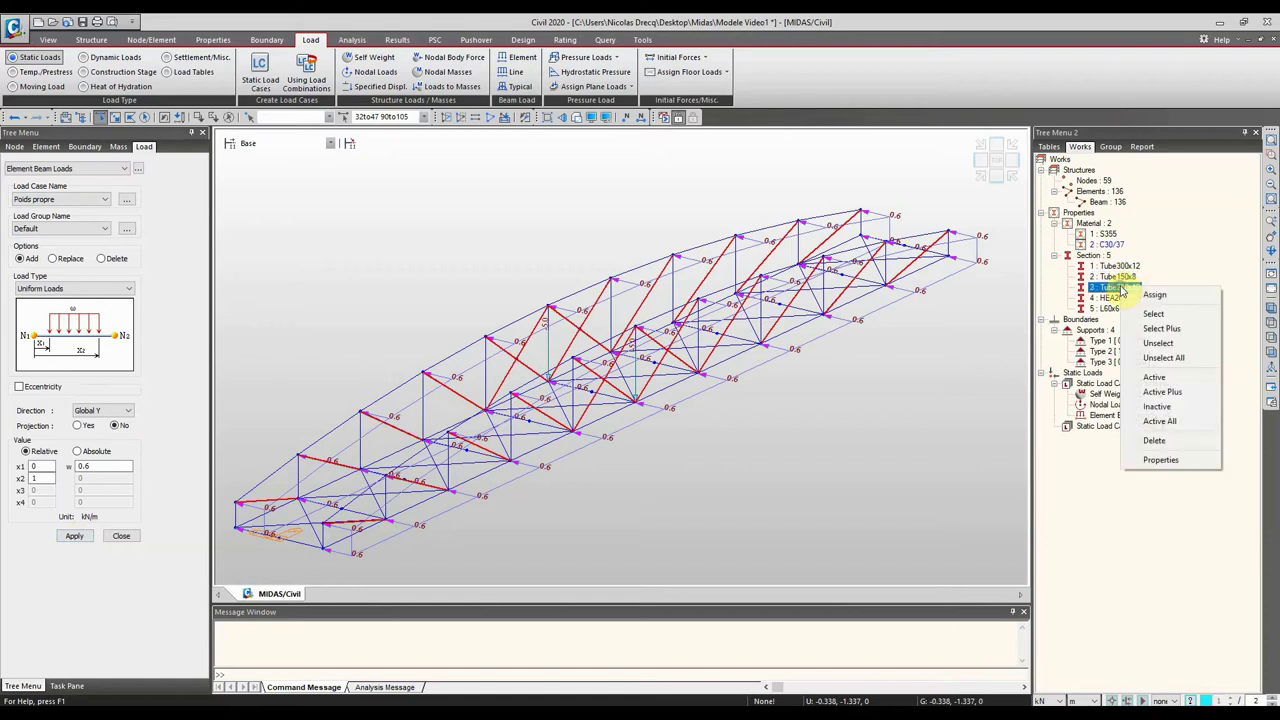
click(1162, 328)
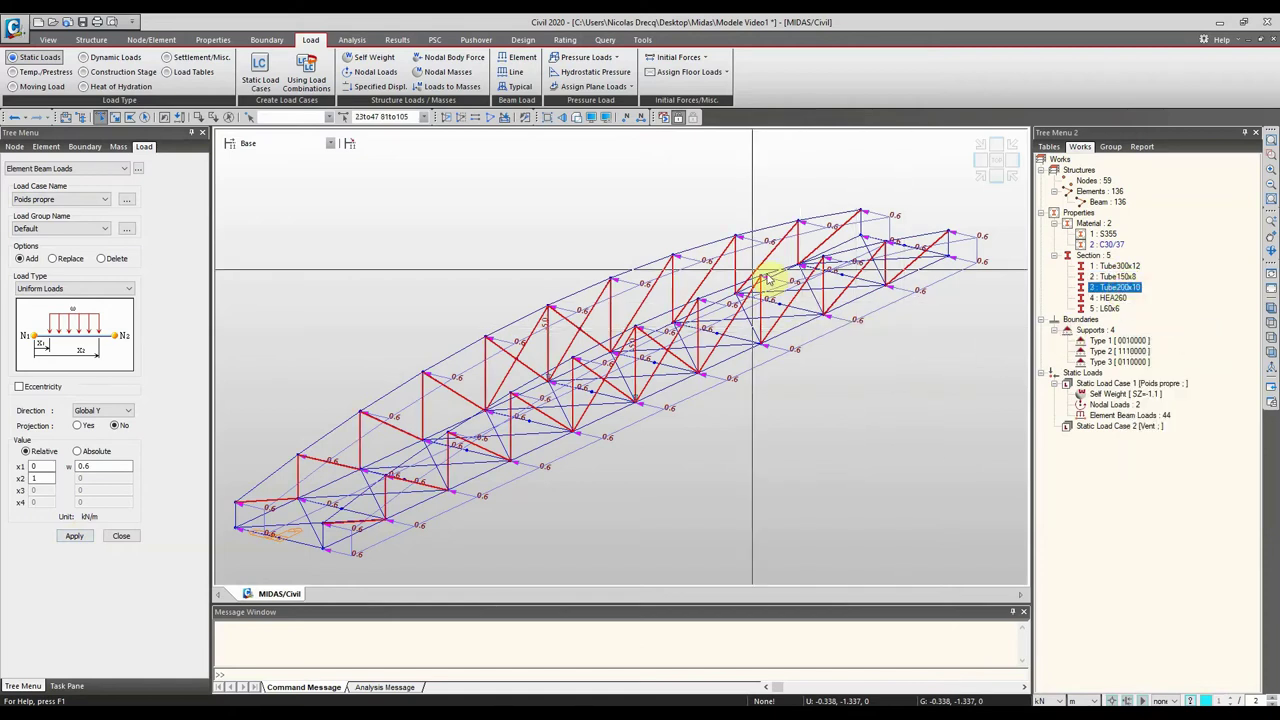
double_click(88, 467)
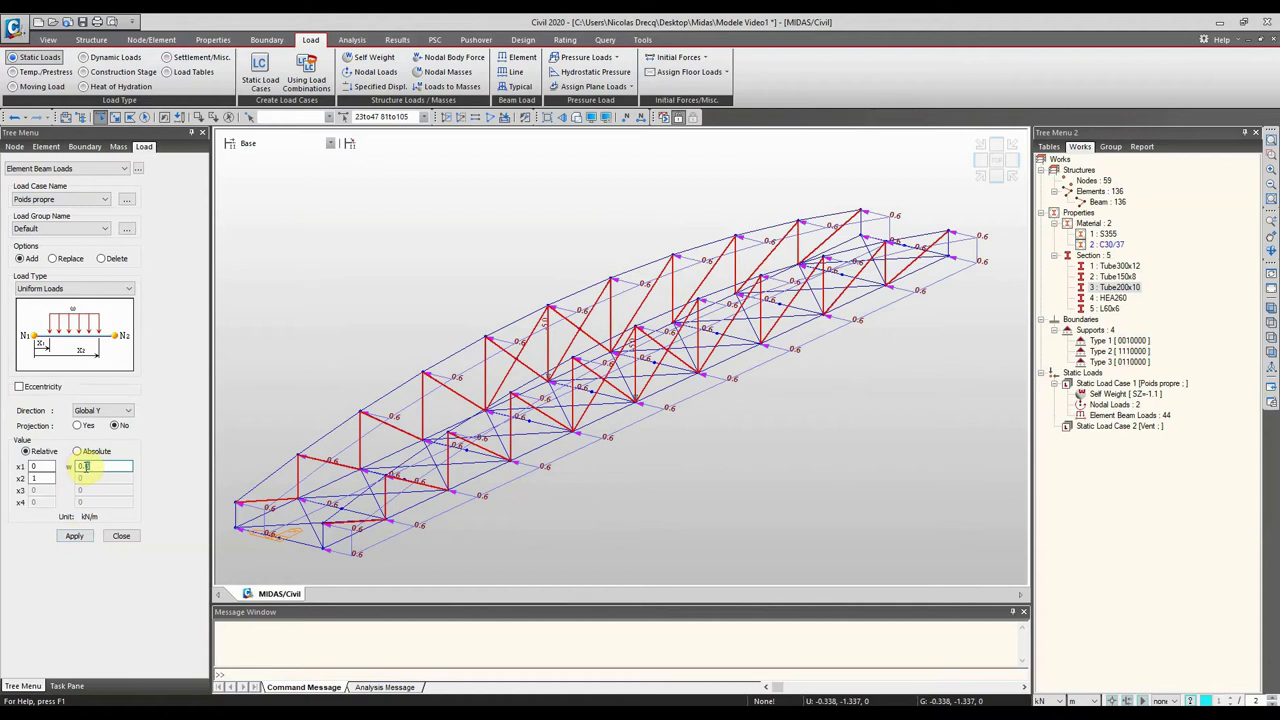
click(75, 537)
ctrl+middle_drag(429, 314, 486, 277)
scroll(437, 263, down, 3)
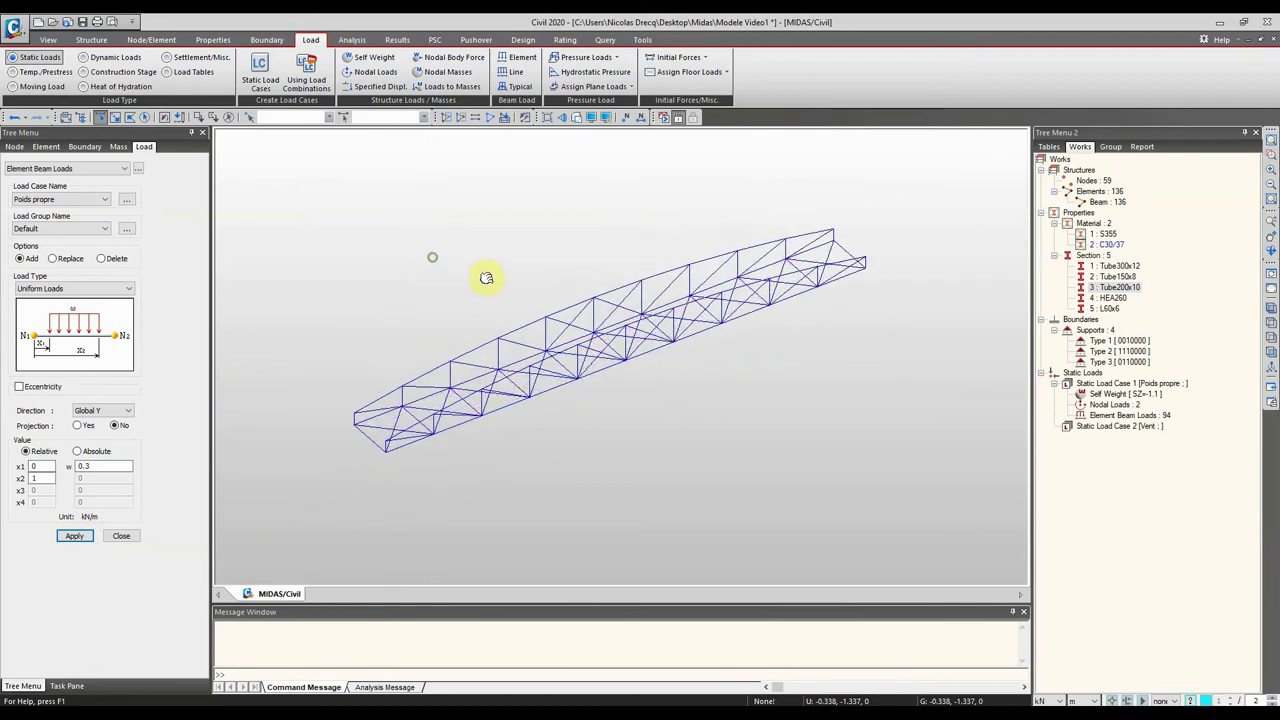
click(121, 536)
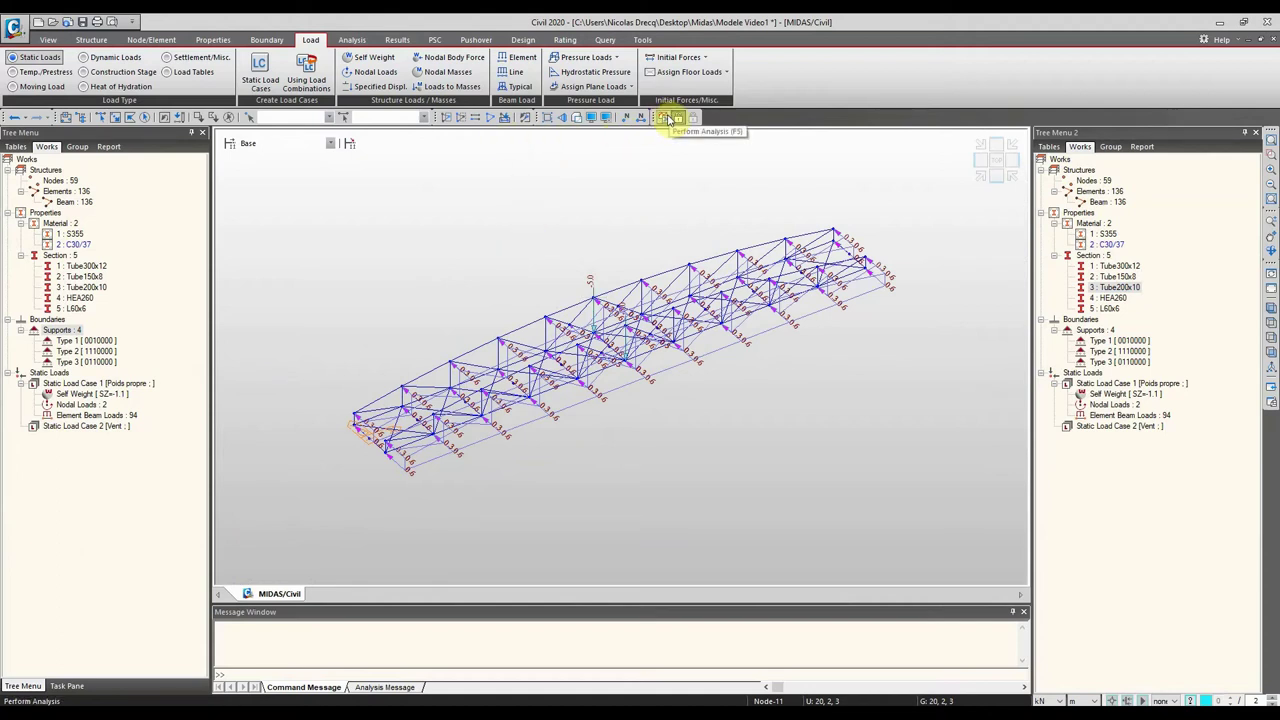
Step: Run the structural analysis of the footbridge model and check the analysis messages
click(350, 40)
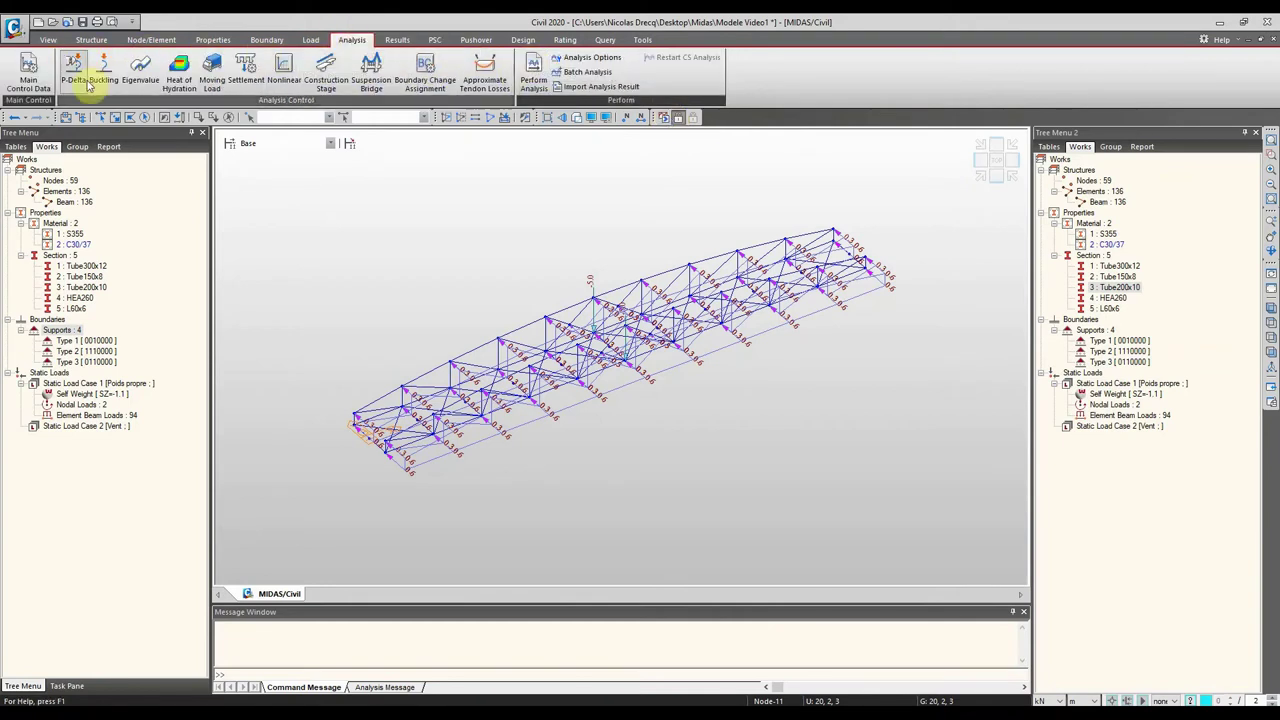
click(665, 118)
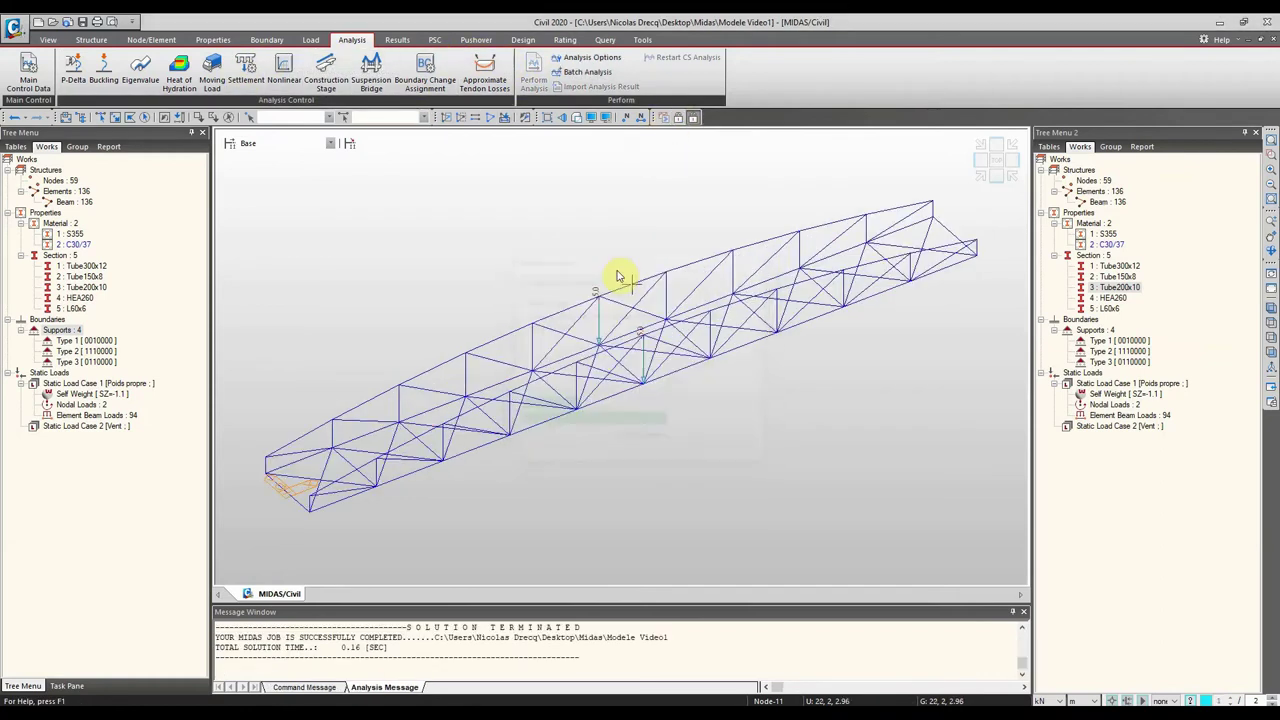
scroll(462, 647, up, 5)
scroll(462, 647, down, 5)
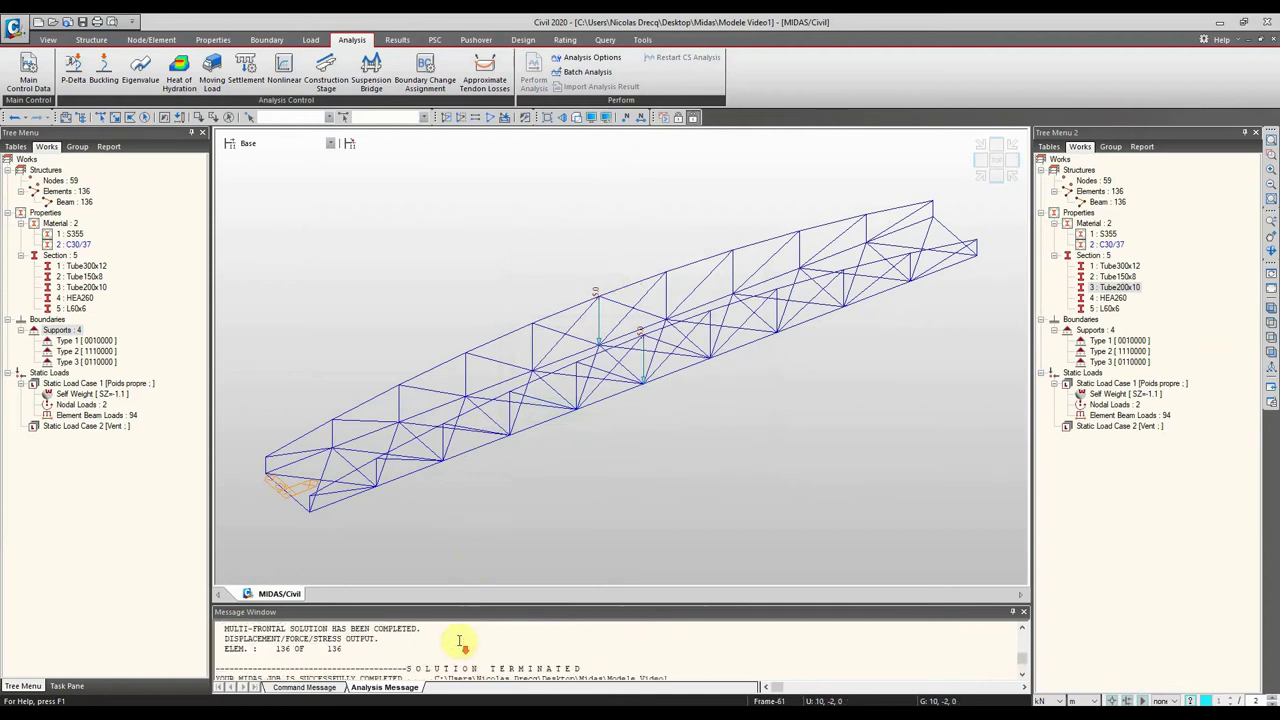
click(400, 40)
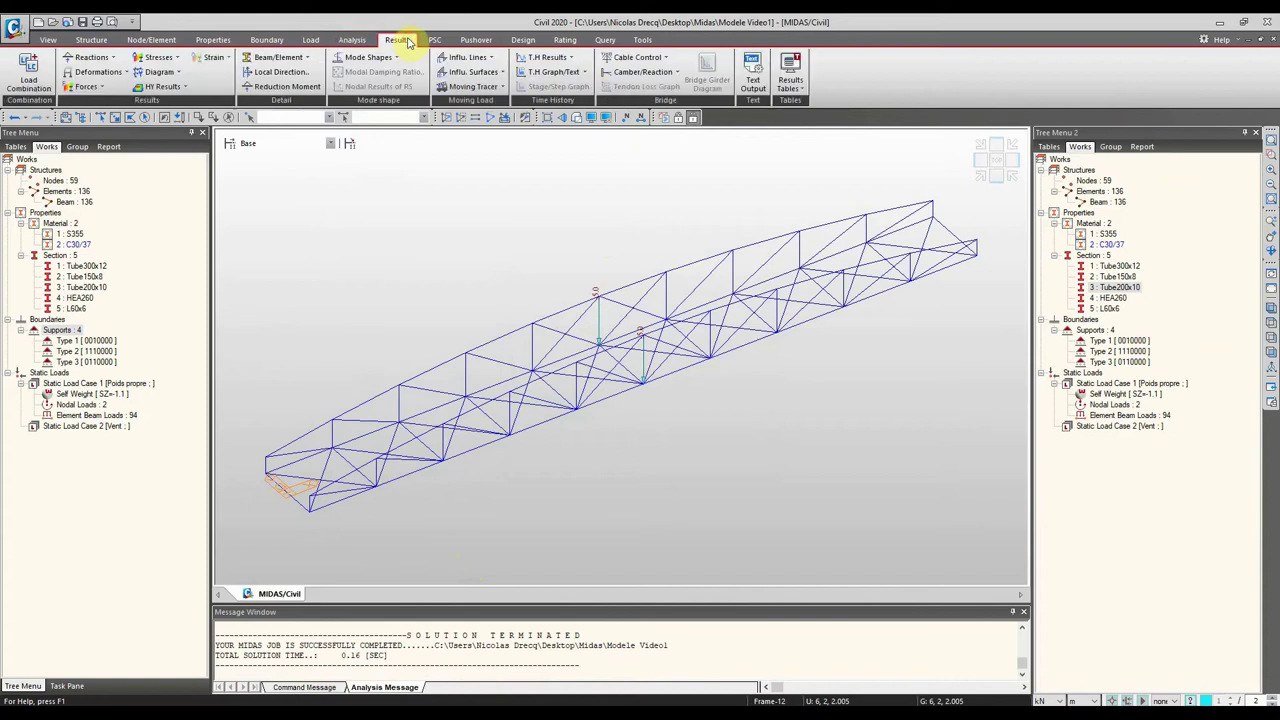
click(311, 40)
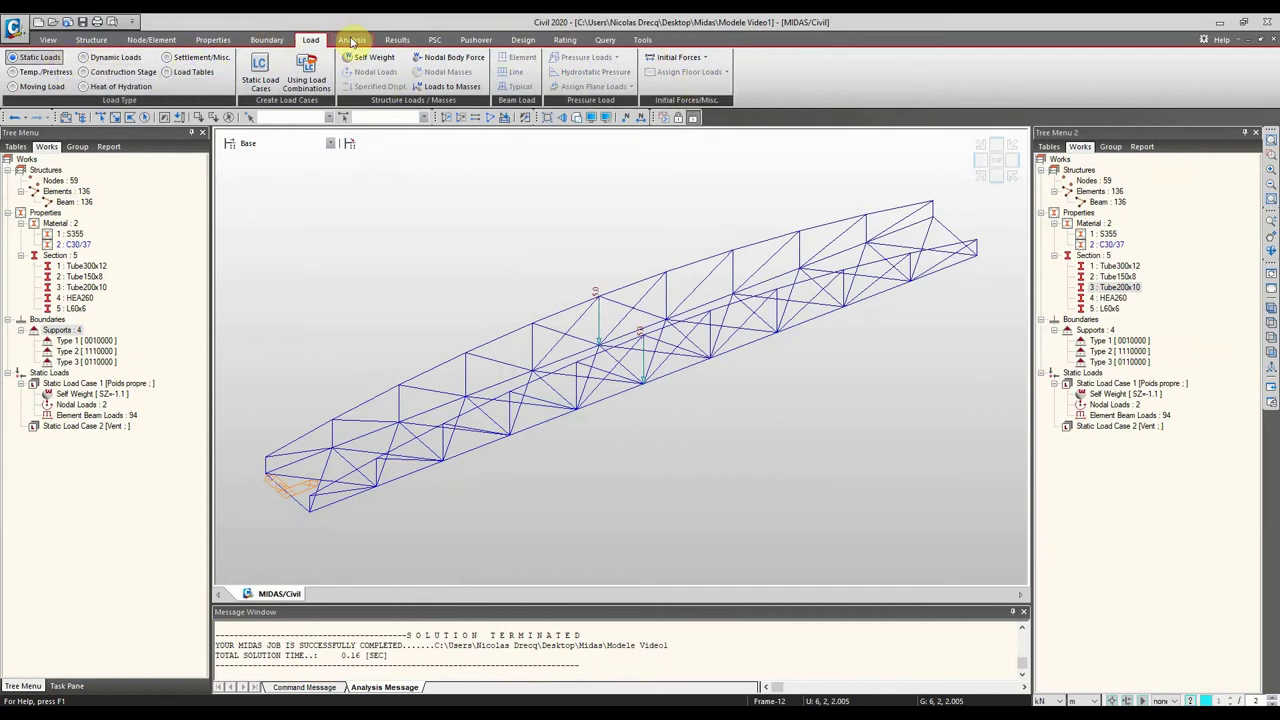
click(351, 40)
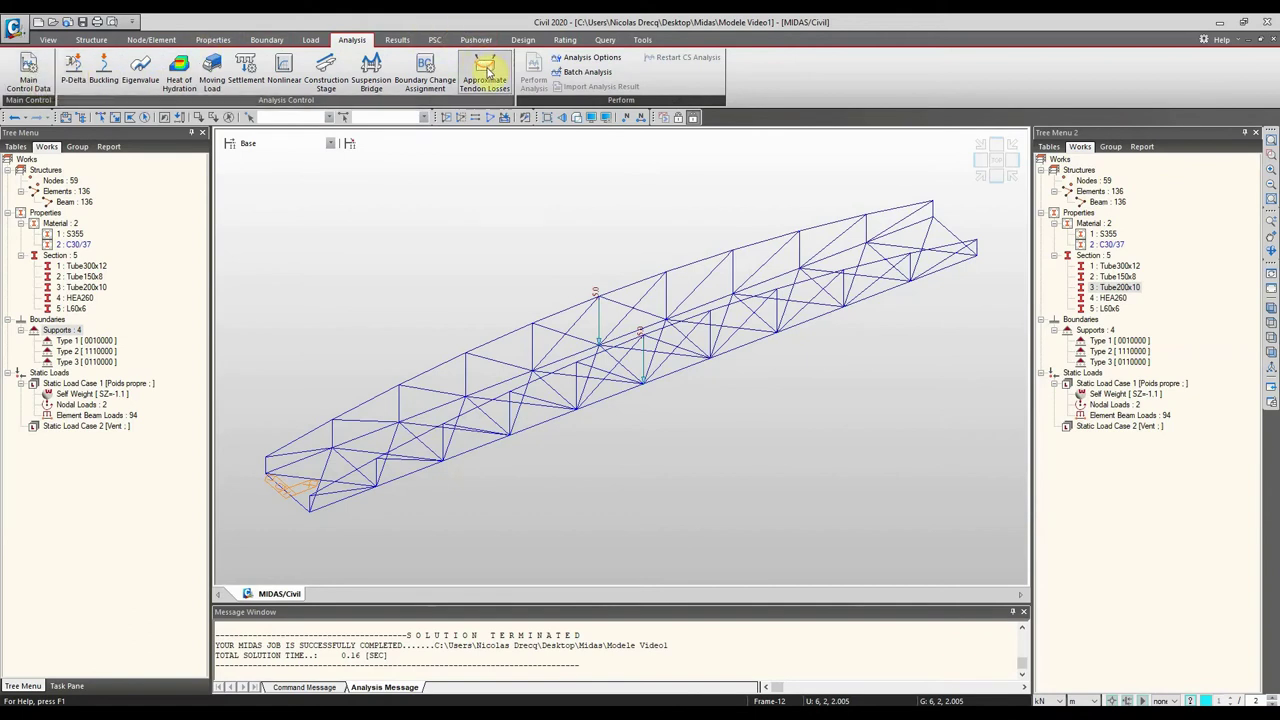
click(395, 40)
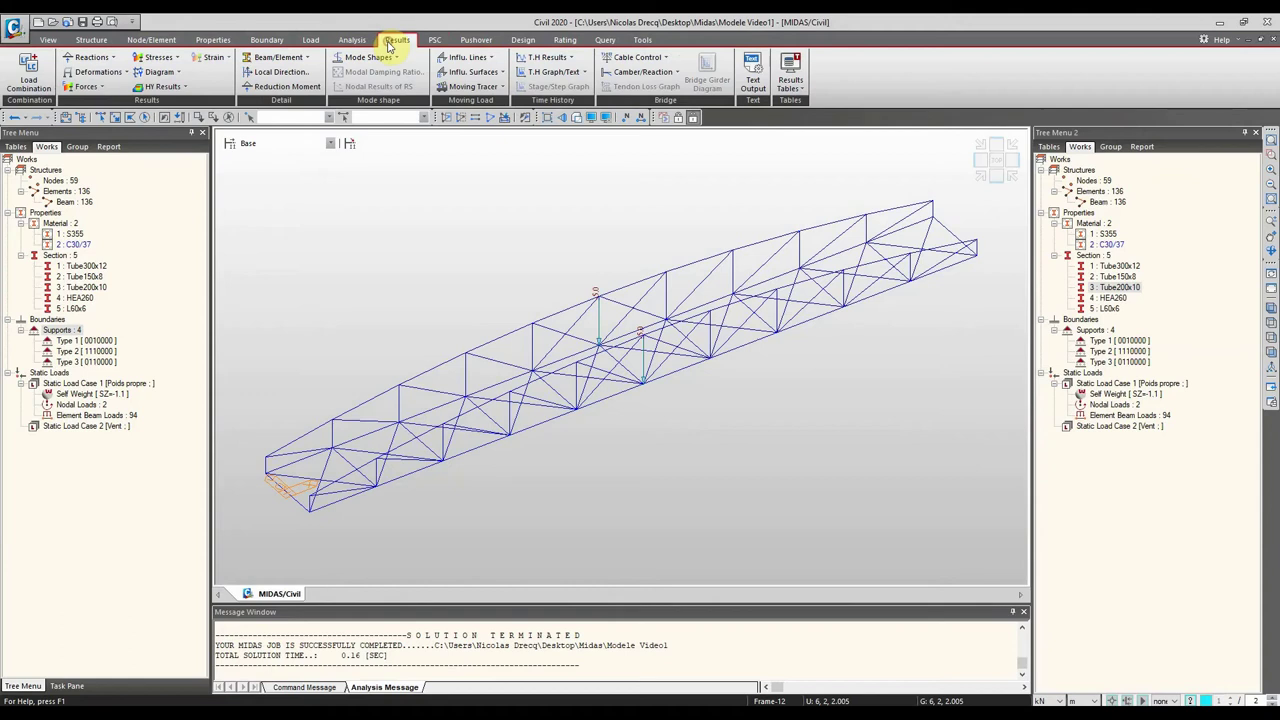
click(126, 72)
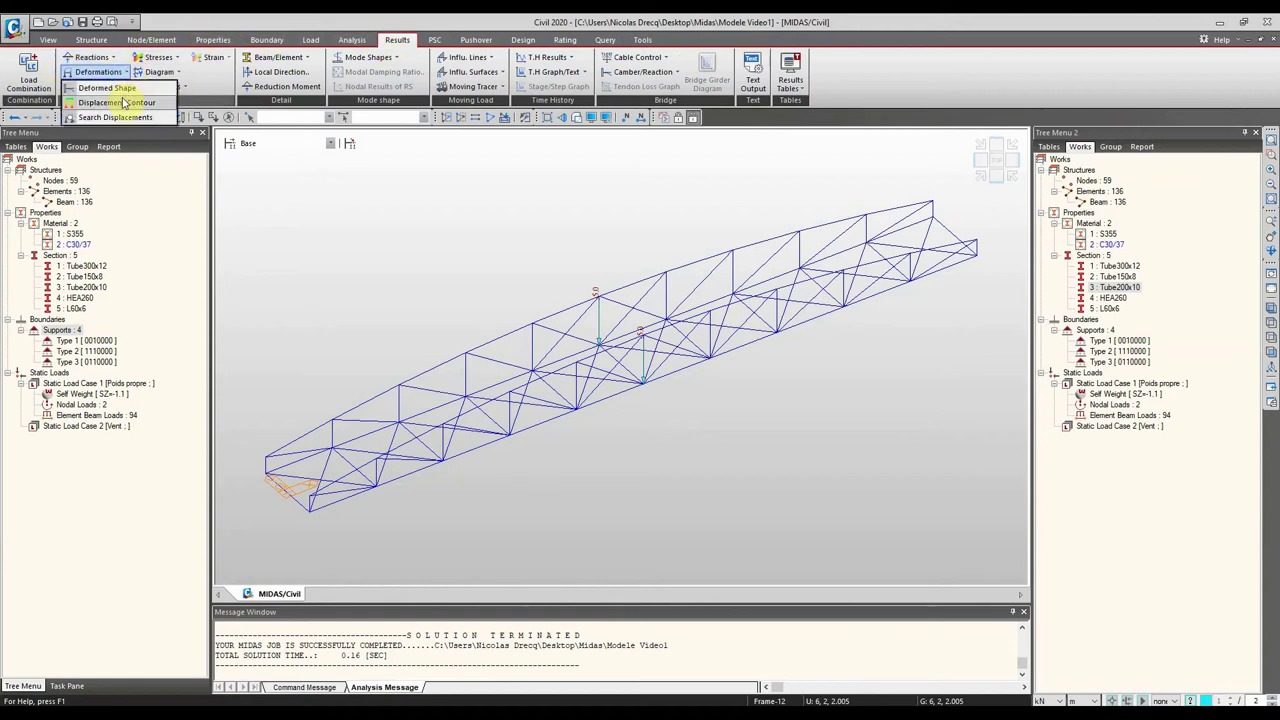
click(95, 72)
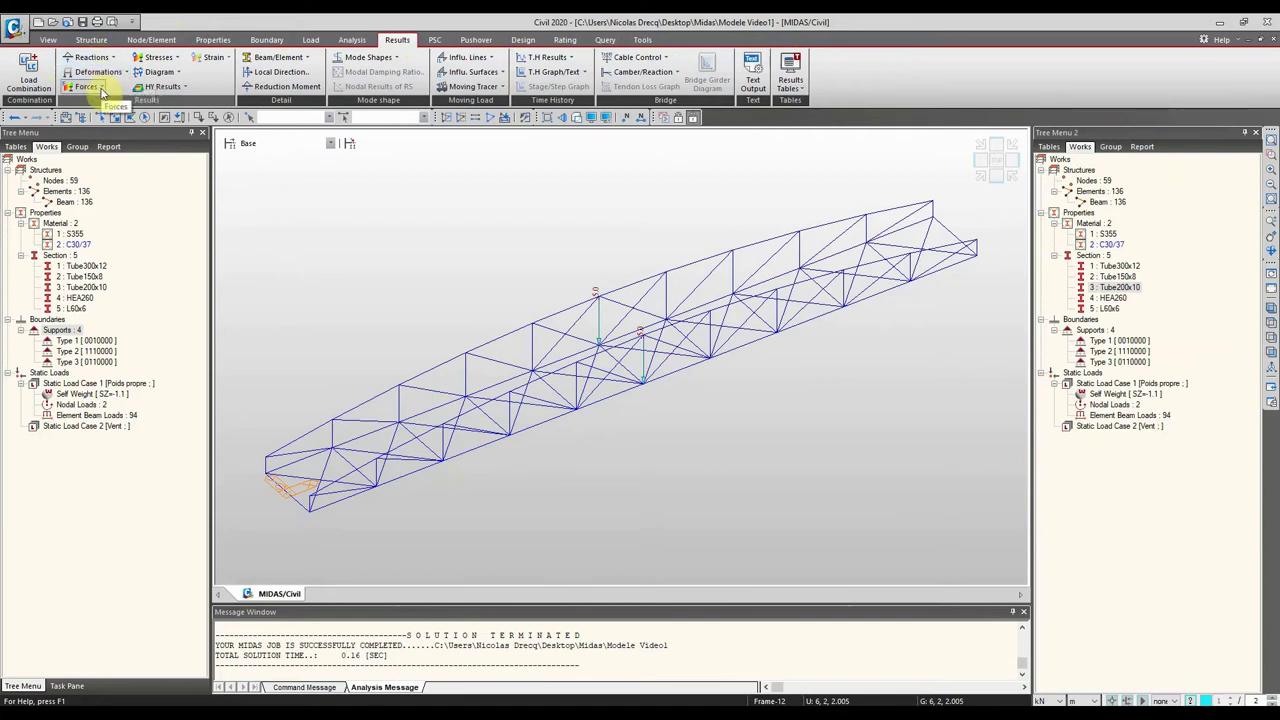
click(101, 88)
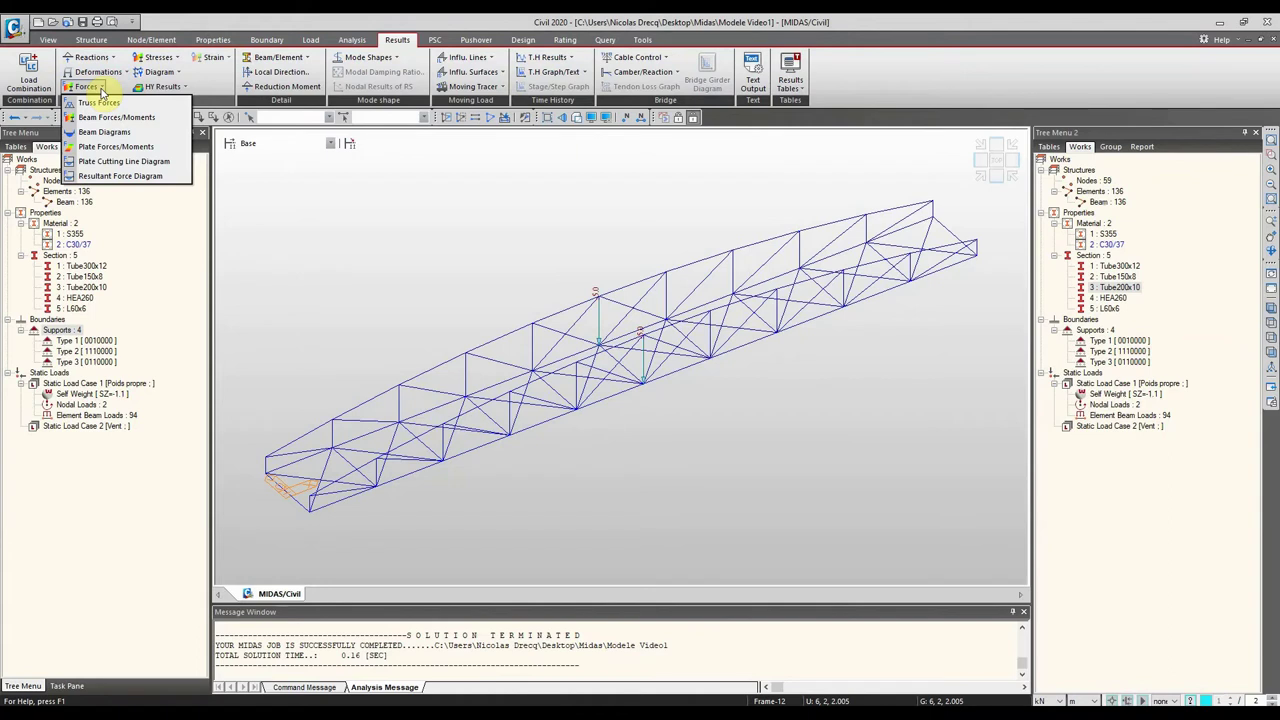
click(160, 57)
click(172, 57)
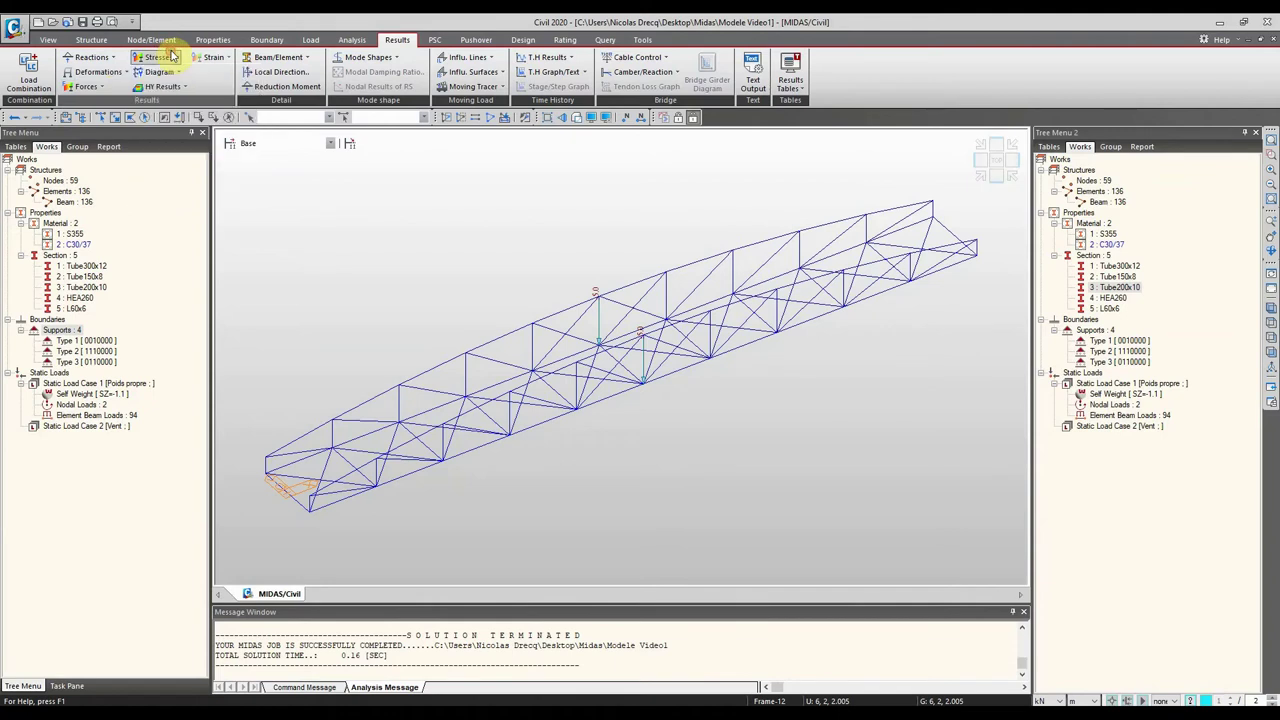
click(174, 57)
click(172, 58)
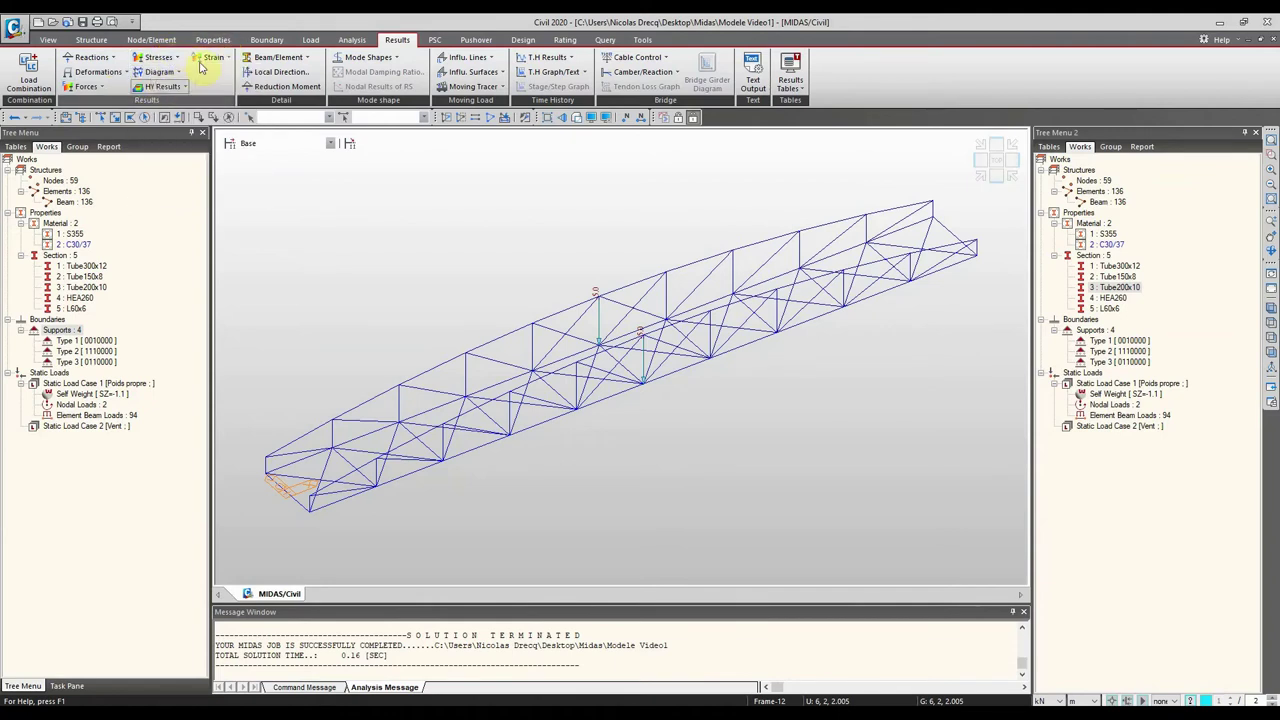
click(381, 58)
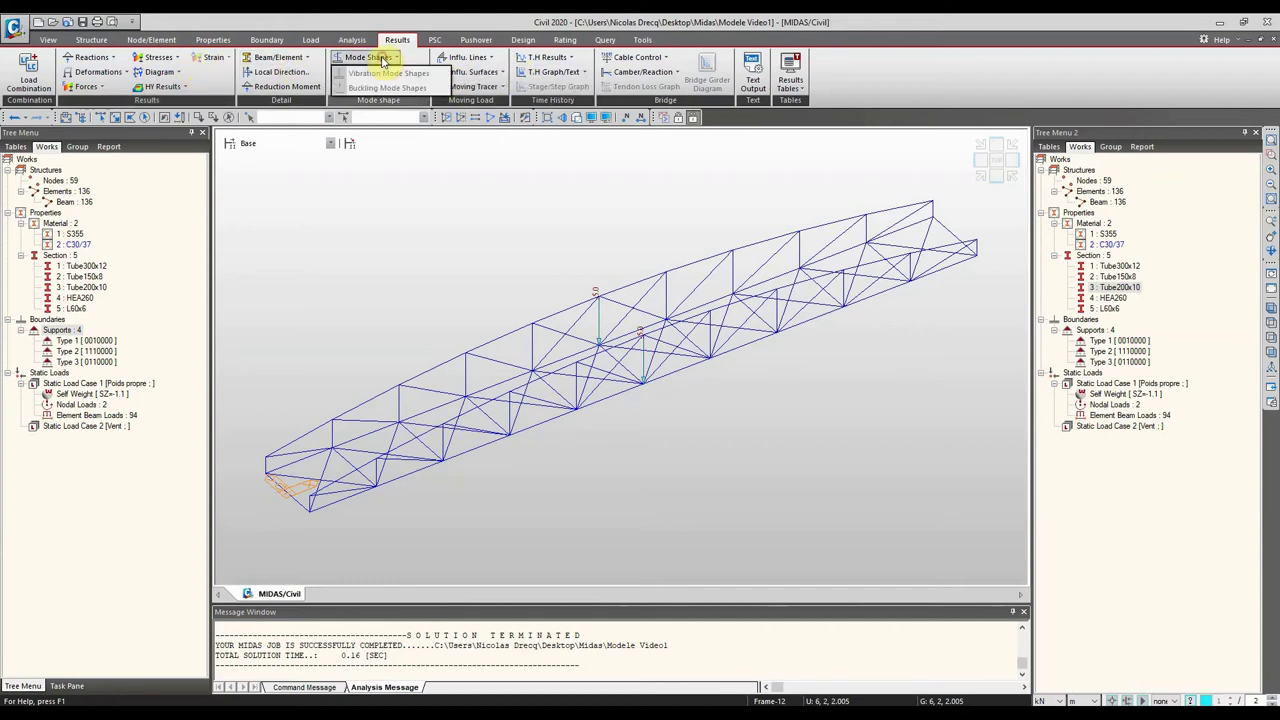
click(791, 84)
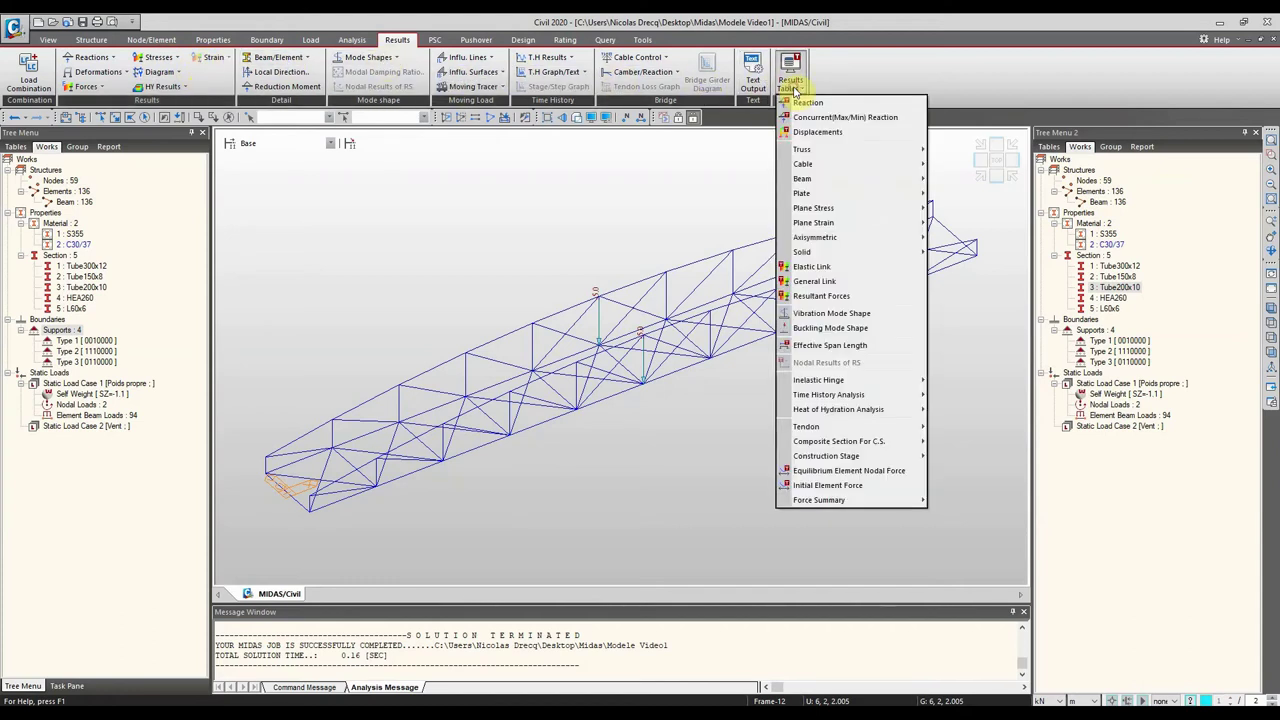
click(876, 22)
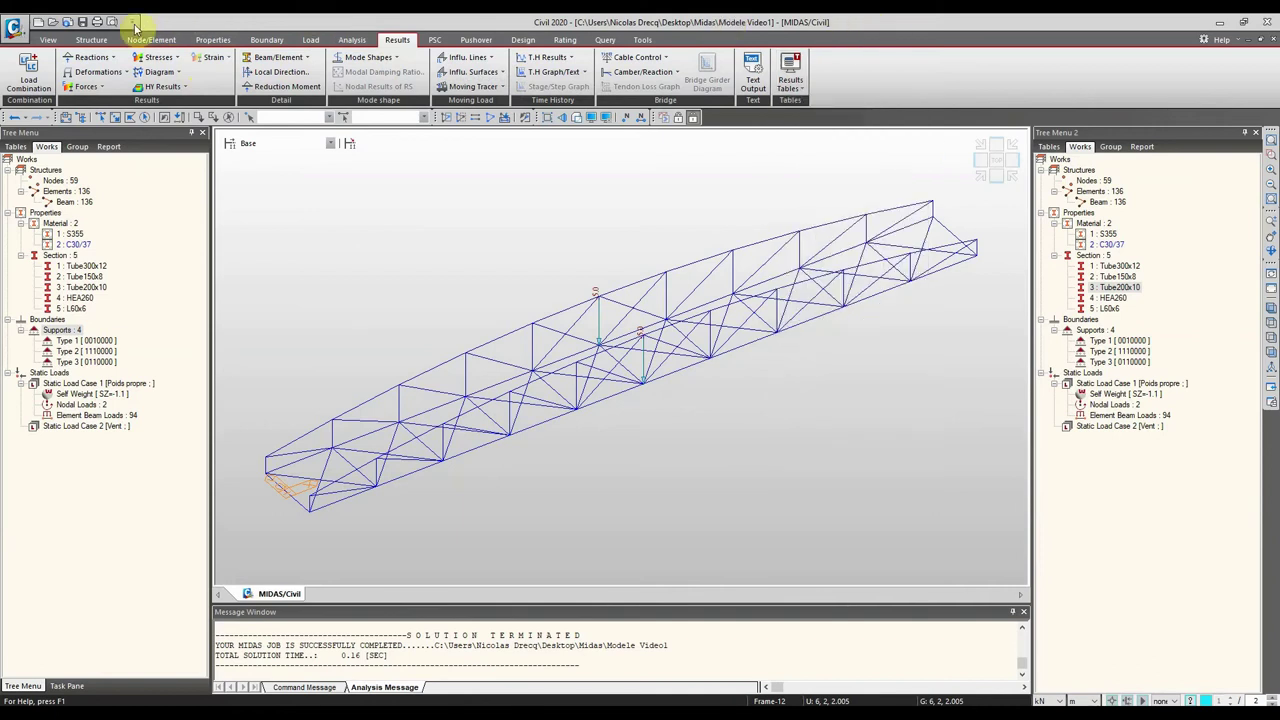
Step: Plot the resultant DXYZ displacement contour for Poids propre on the deformed shape, with the legend shown
click(122, 73)
click(120, 102)
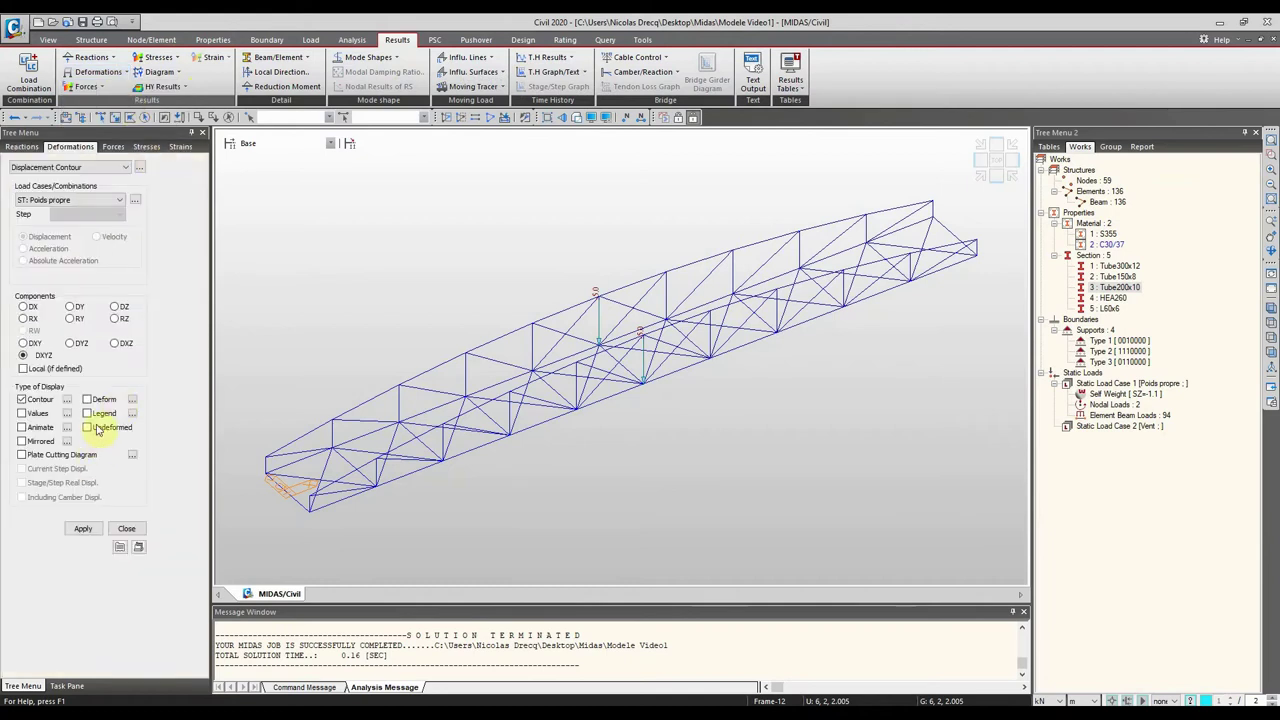
click(125, 74)
click(116, 102)
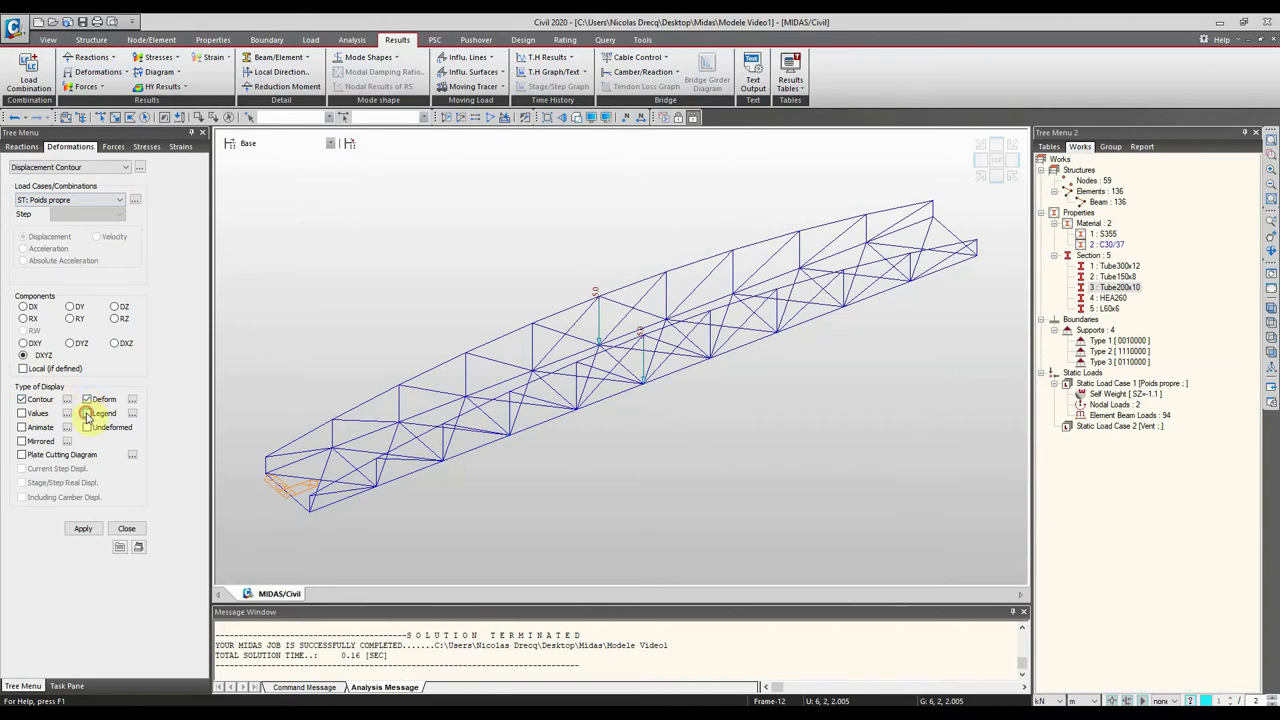
click(76, 529)
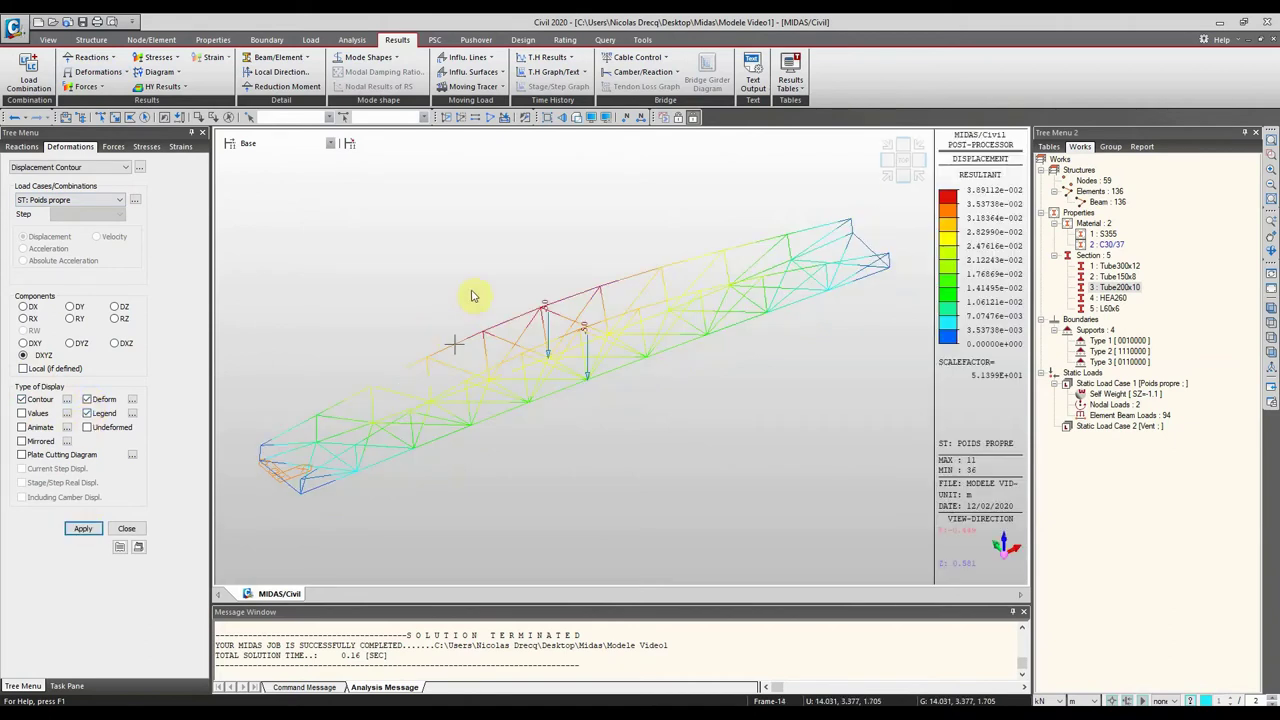
Step: Show the members with their solid cross-sections and switch the length unit of the results to mm
click(576, 118)
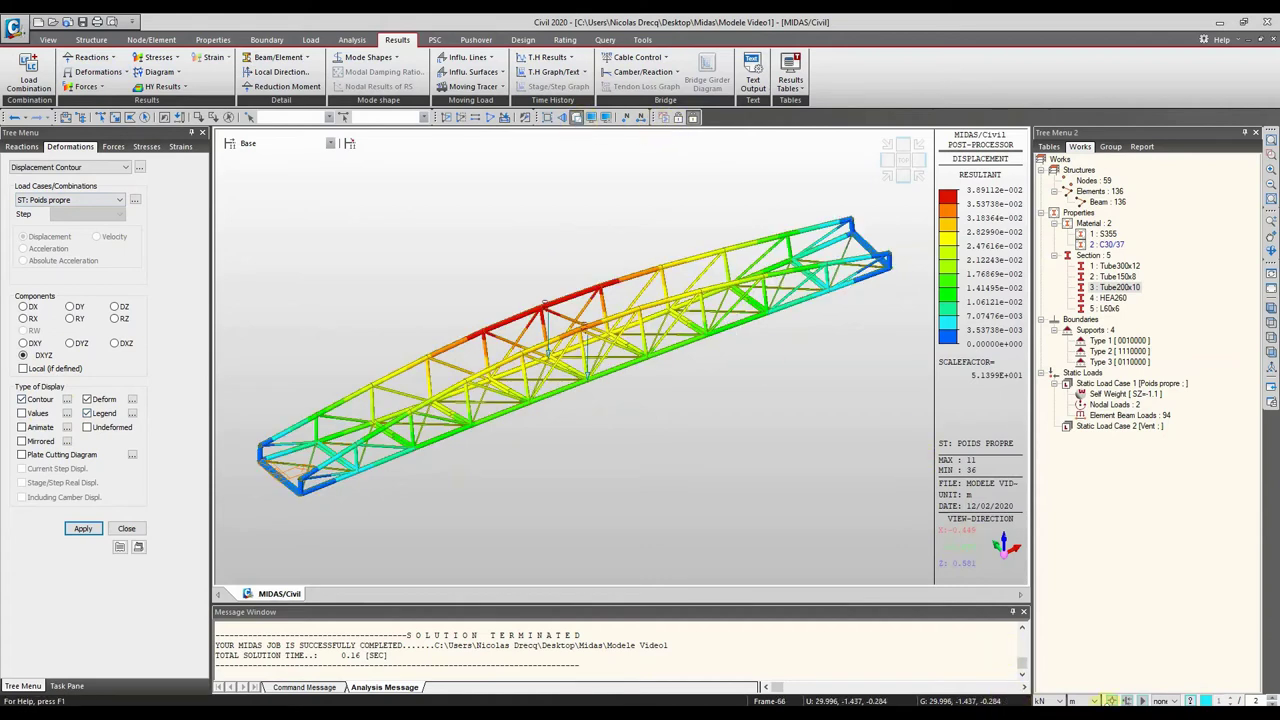
click(1077, 700)
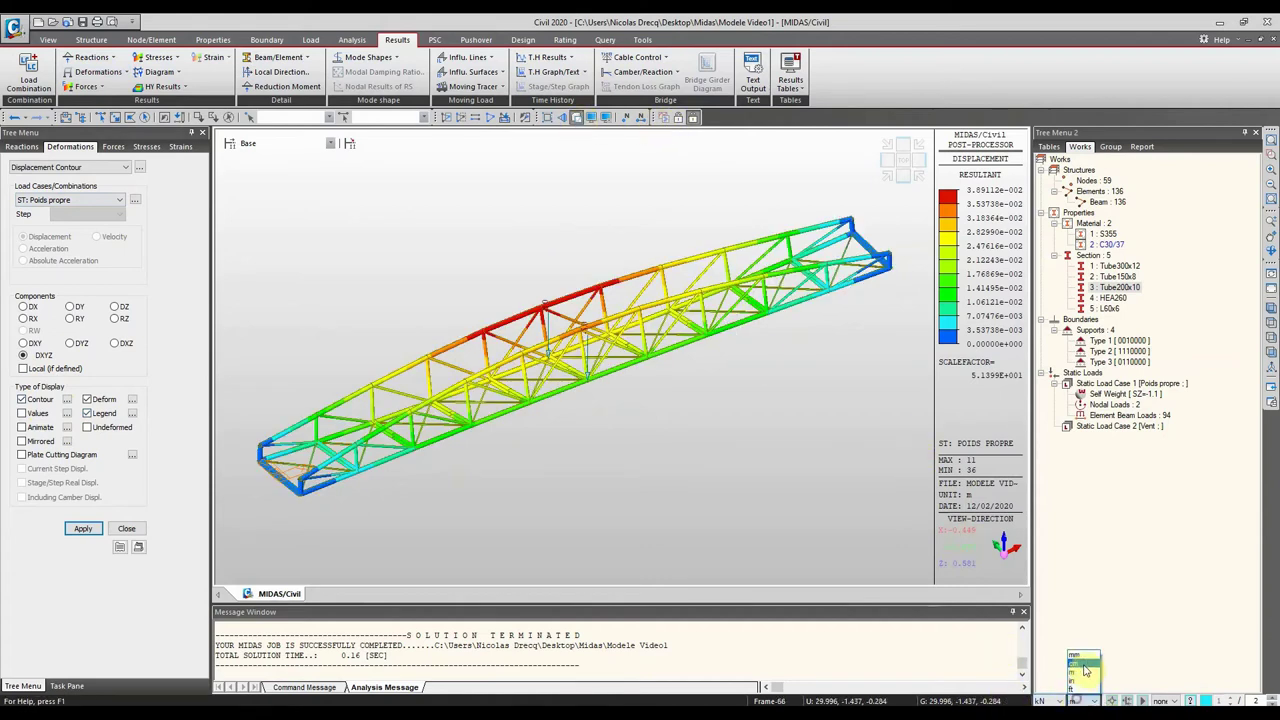
click(1080, 655)
middle_drag(575, 300, 566, 266)
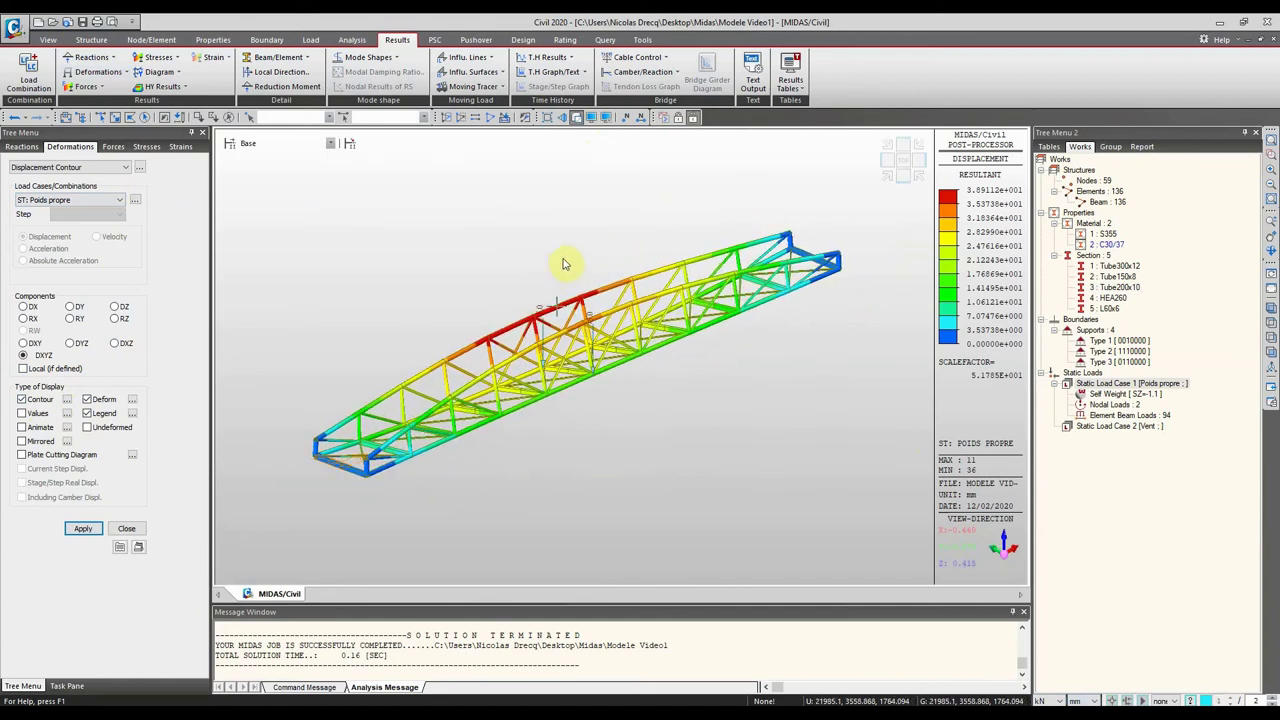
Step: Open the table of the element beam loads assigned to the Poids propre load case
click(1125, 415)
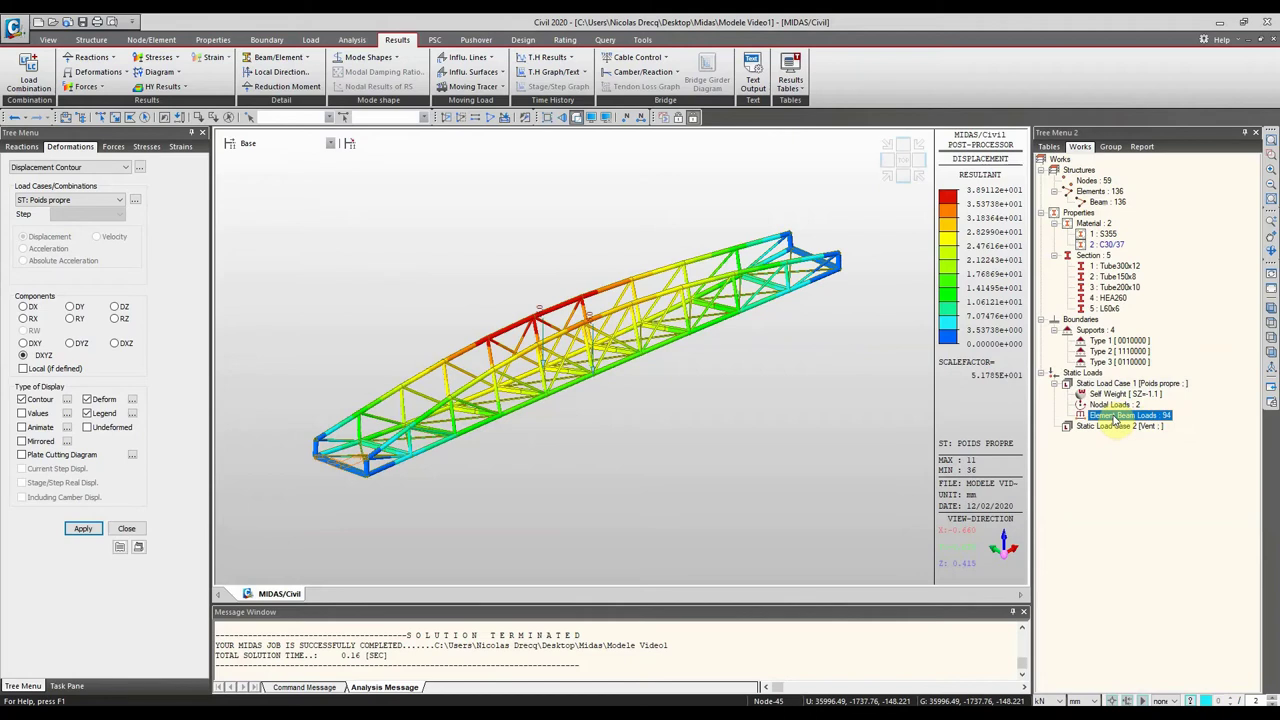
middle_drag(540, 330, 720, 310)
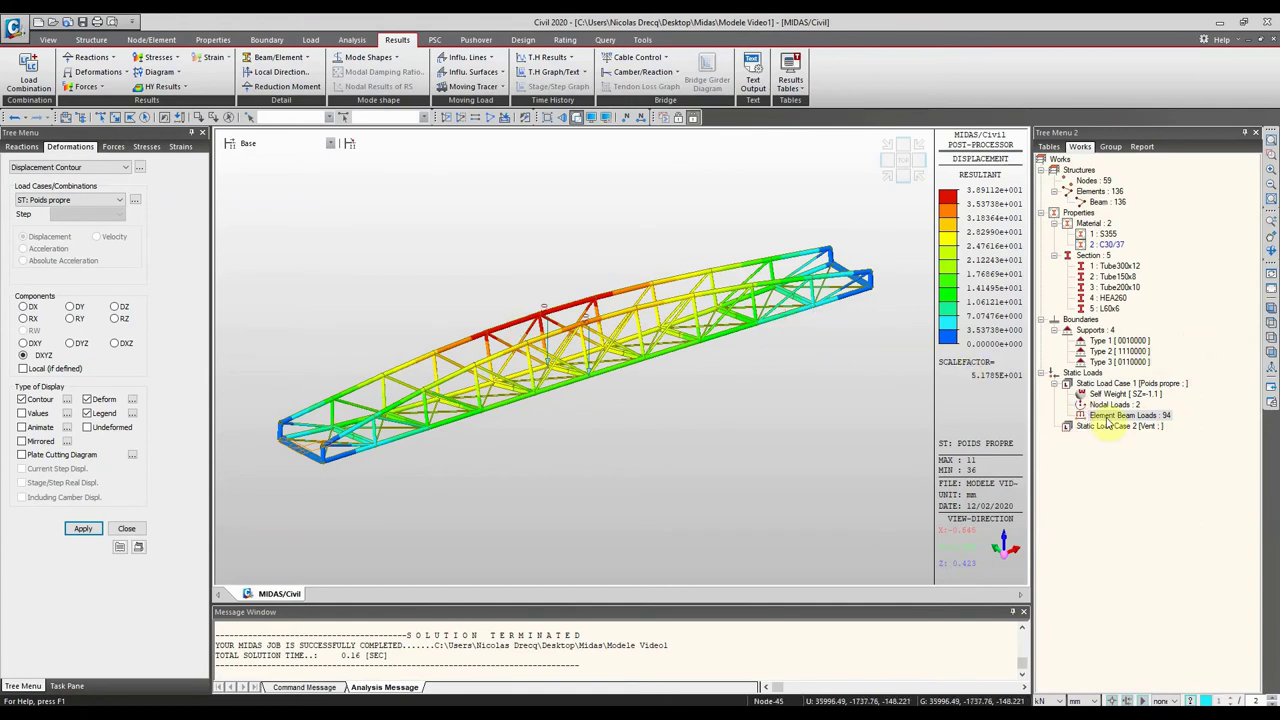
right_click(1122, 418)
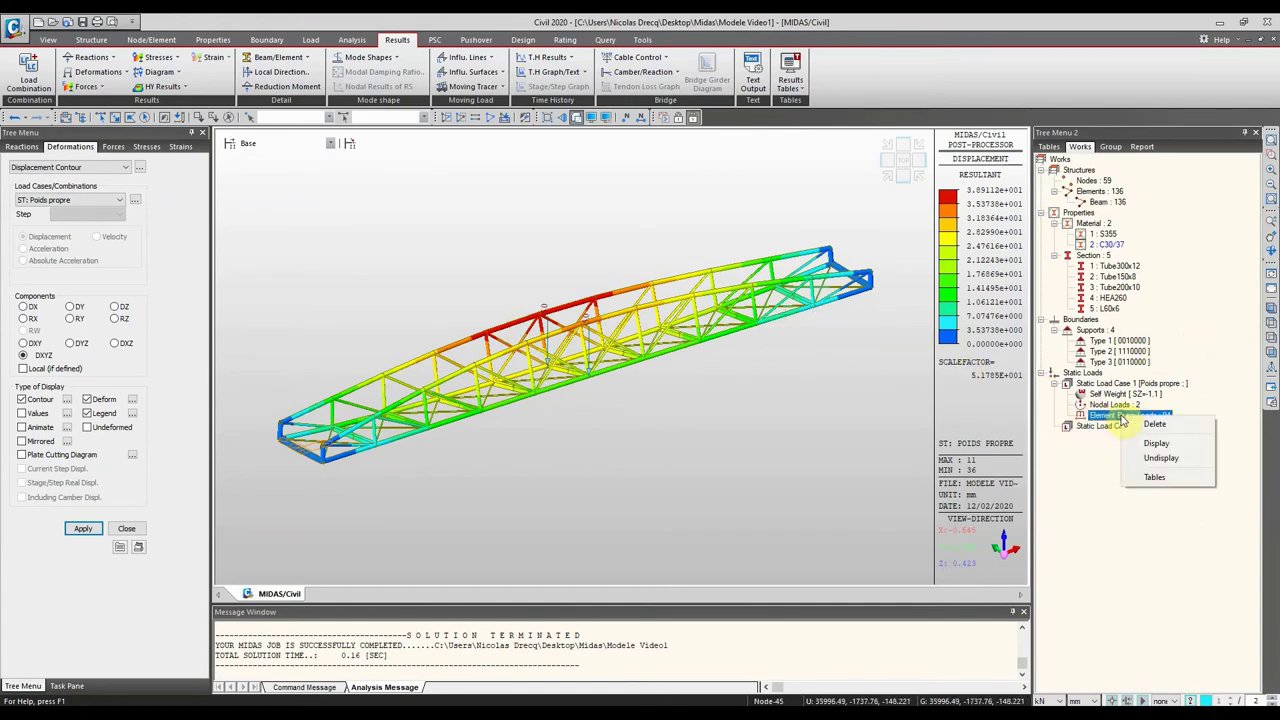
click(1155, 478)
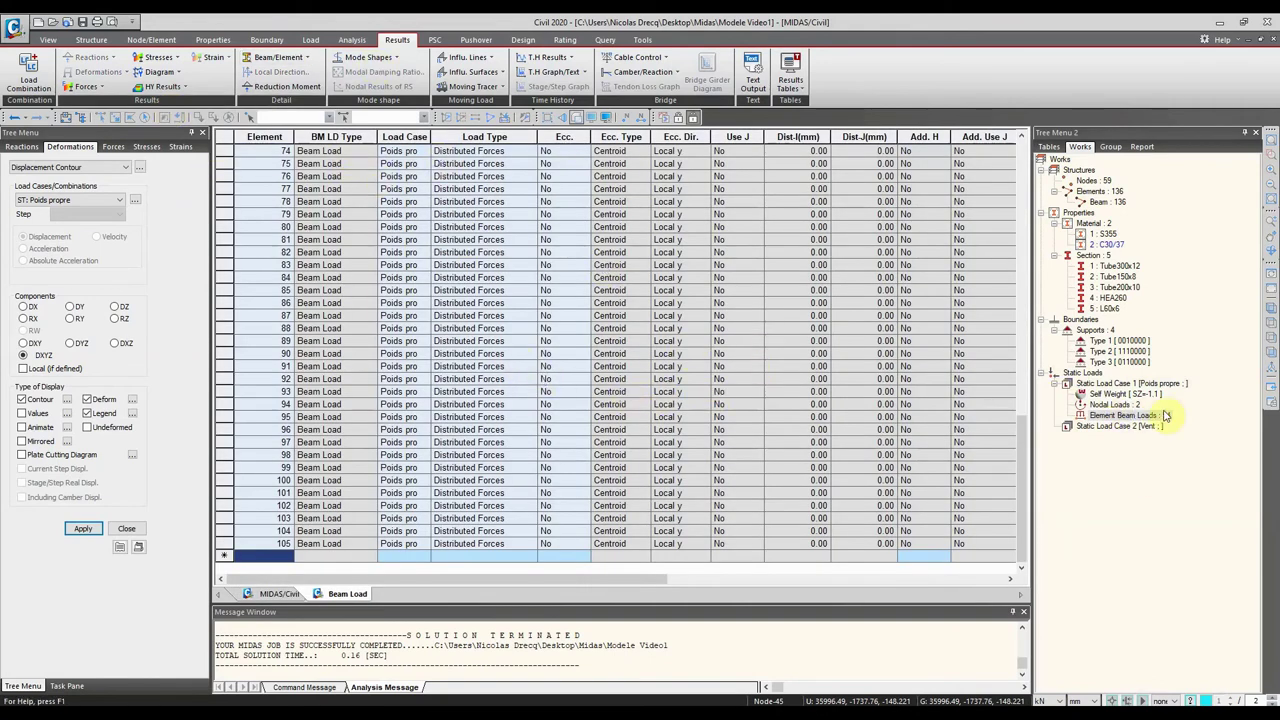
click(1274, 41)
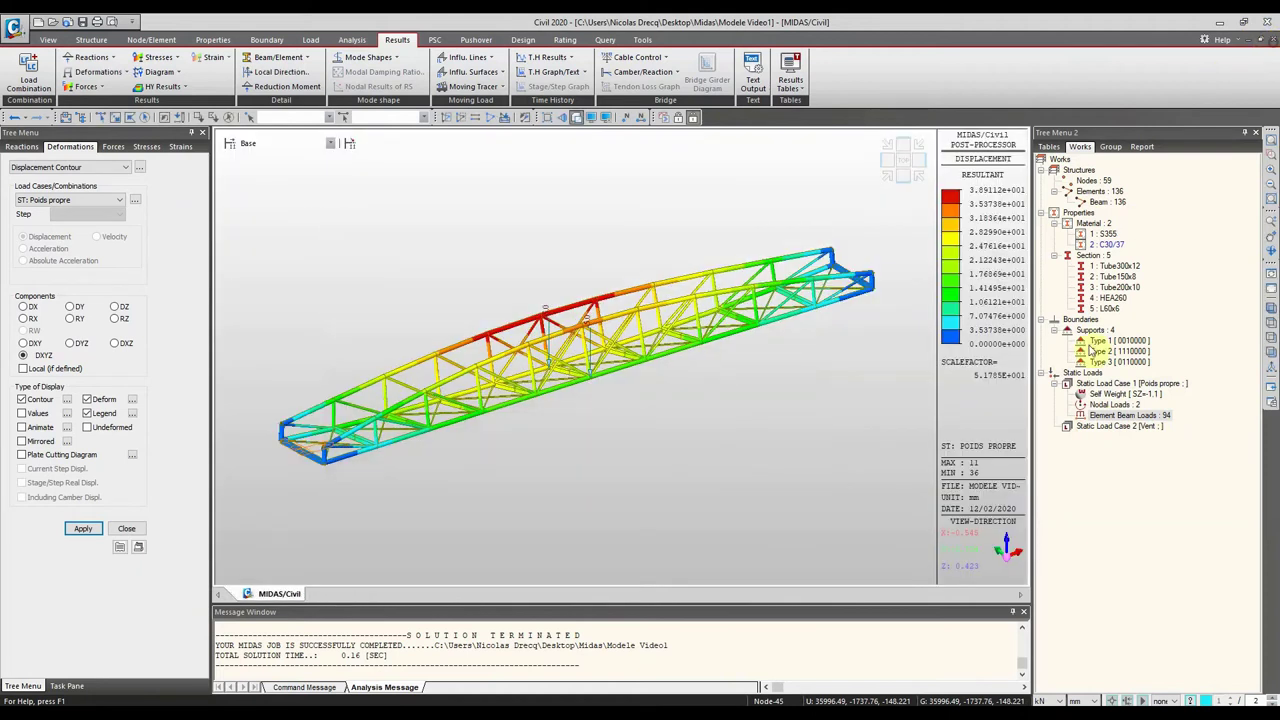
right_click(1120, 416)
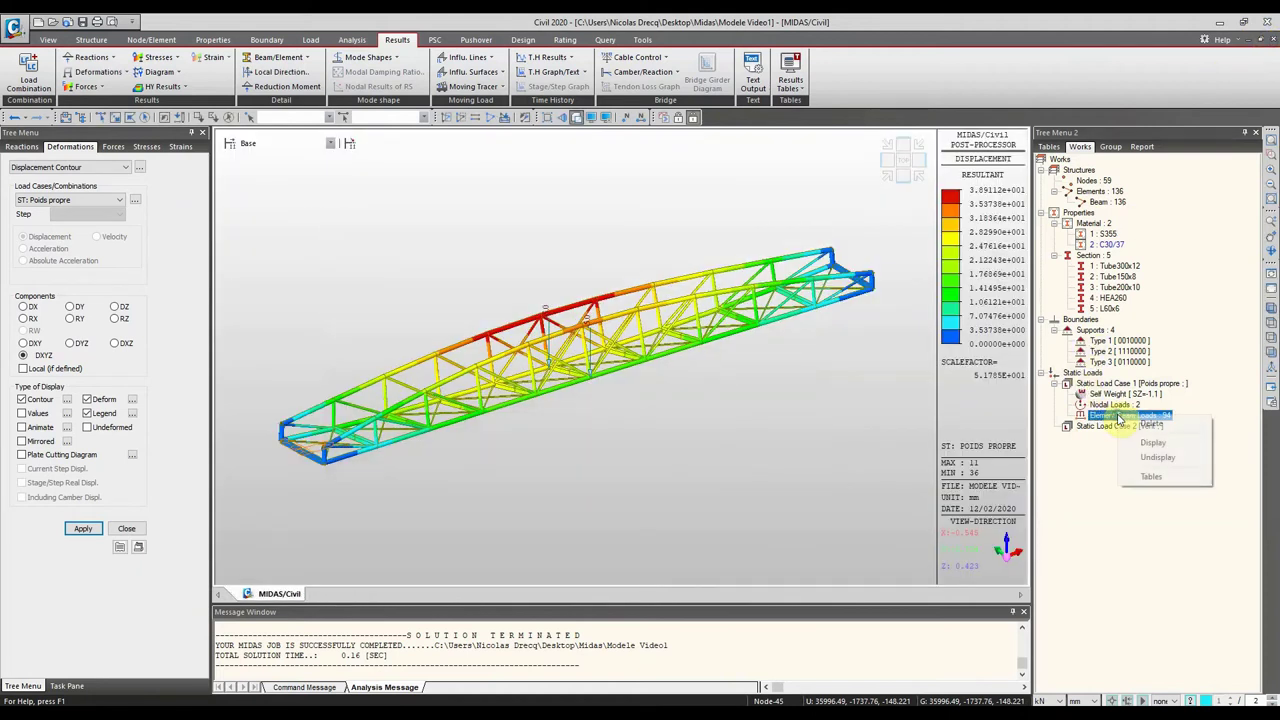
click(1151, 476)
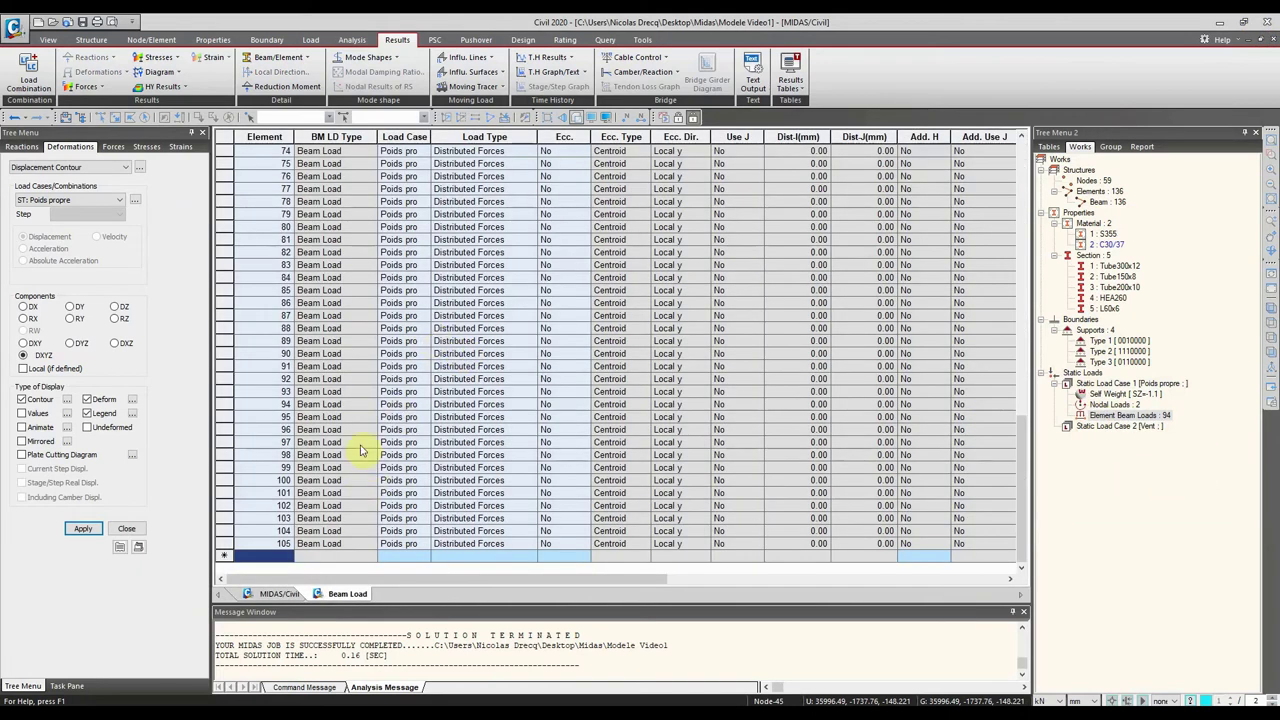
Step: Reassign the beam load of element 1 to the Vent load case in the beam load table
scroll(445, 235, up, 18)
scroll(481, 233, up, 6)
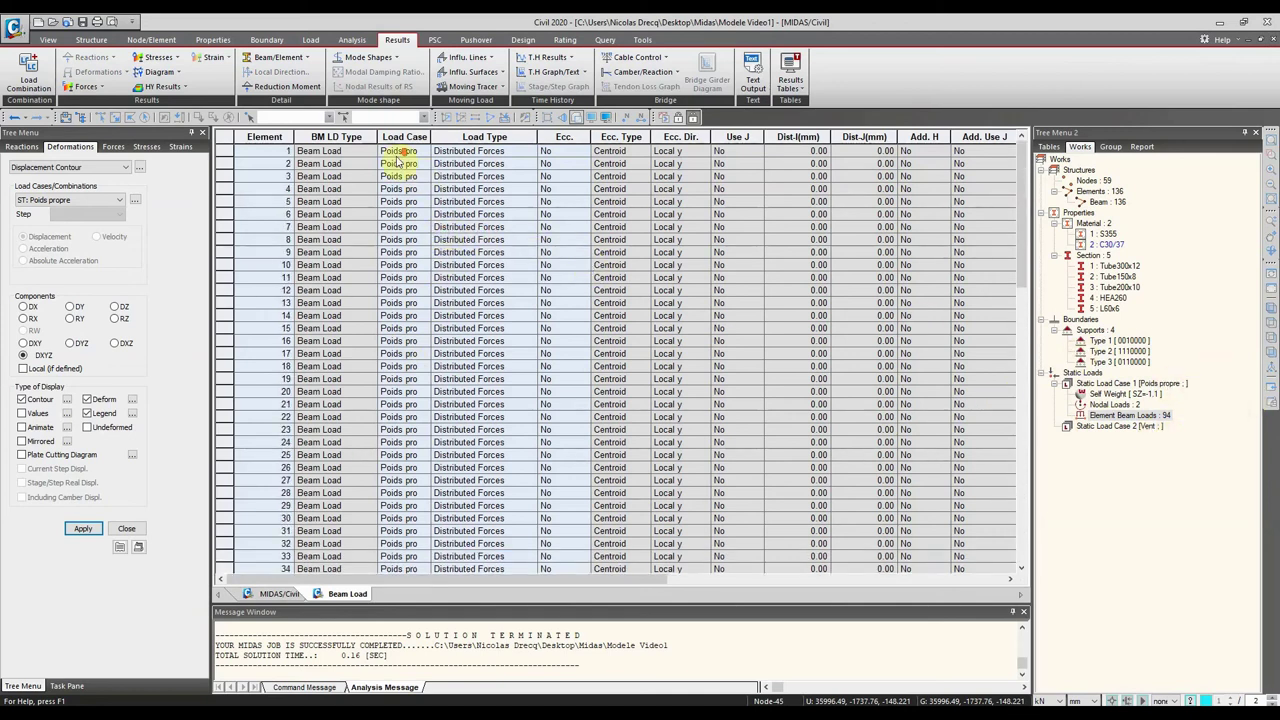
scroll(409, 300, down, 20)
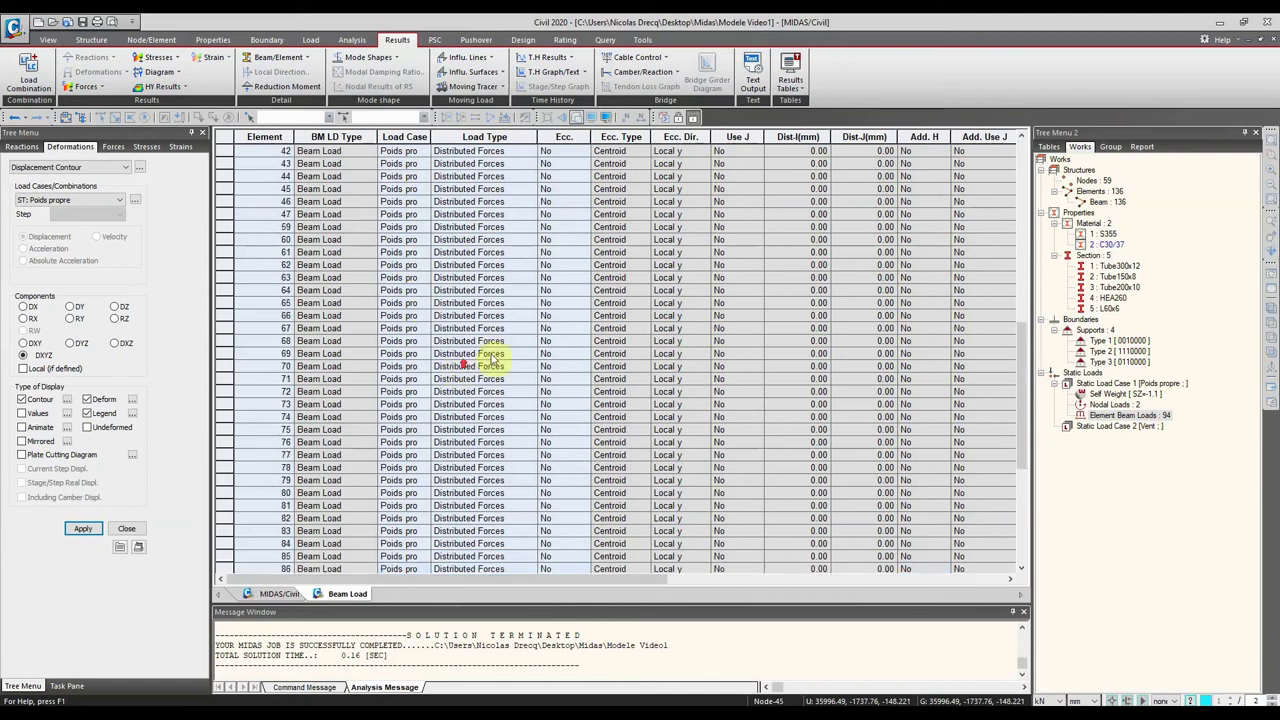
scroll(491, 330, up, 20)
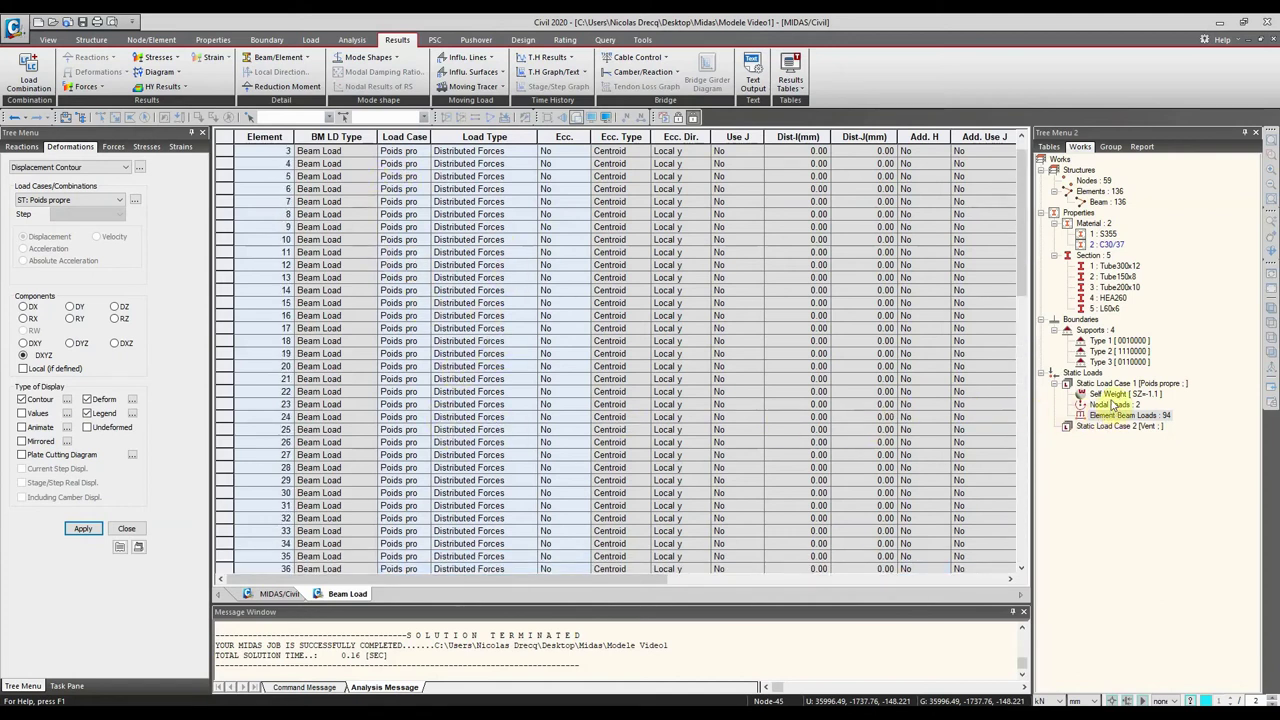
scroll(400, 158, up, 1)
click(400, 150)
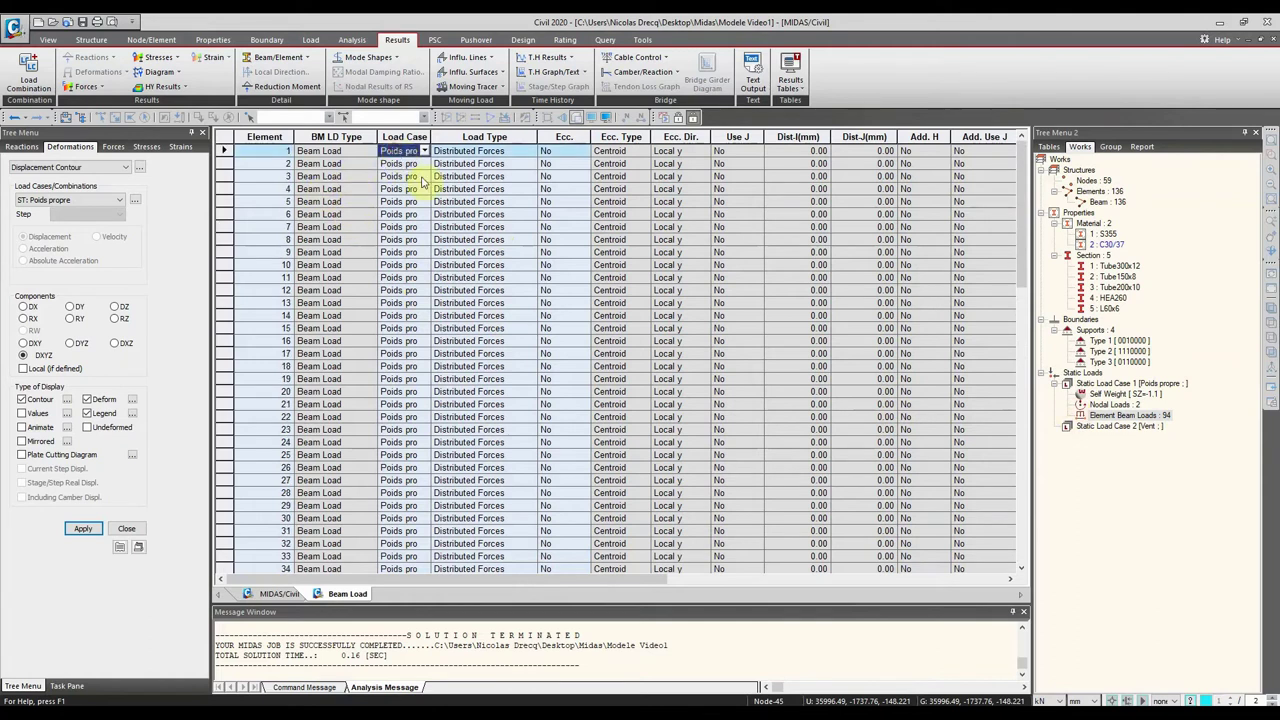
click(425, 150)
click(406, 175)
click(638, 394)
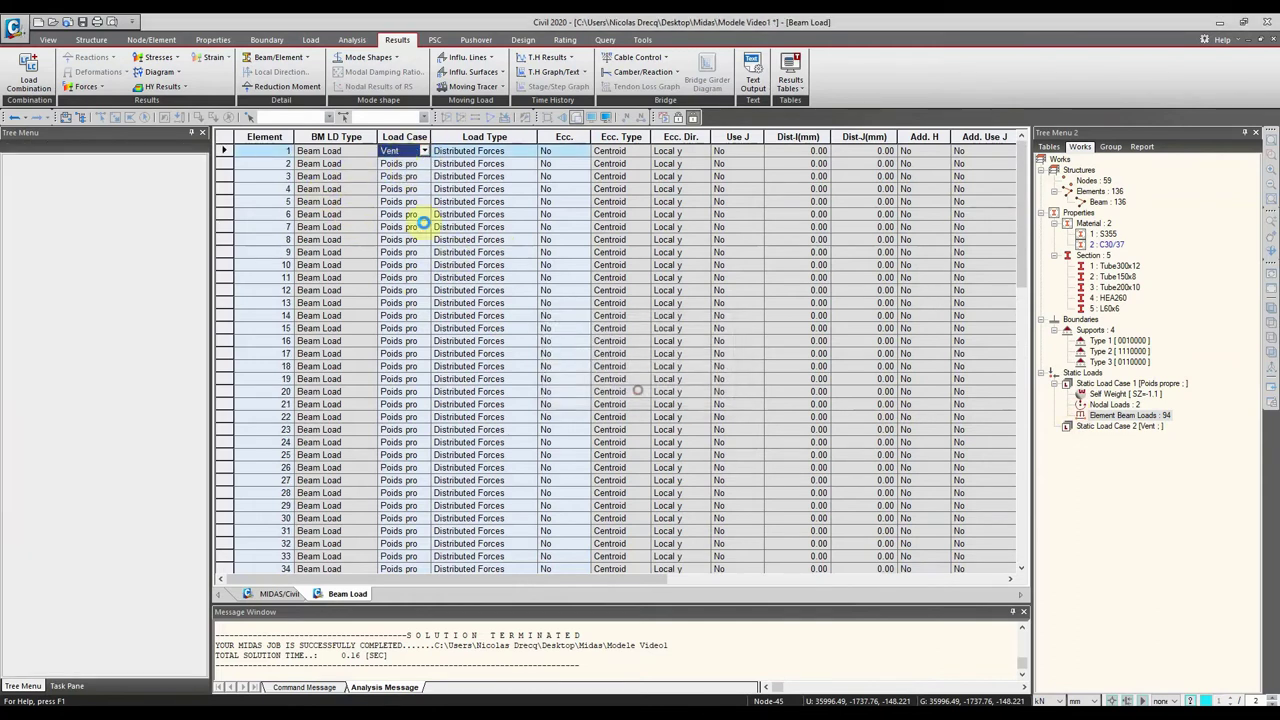
Step: Reassign the beam loads of all remaining listed elements, 2 to 105, to the Vent load case and close the beam load table
click(392, 152)
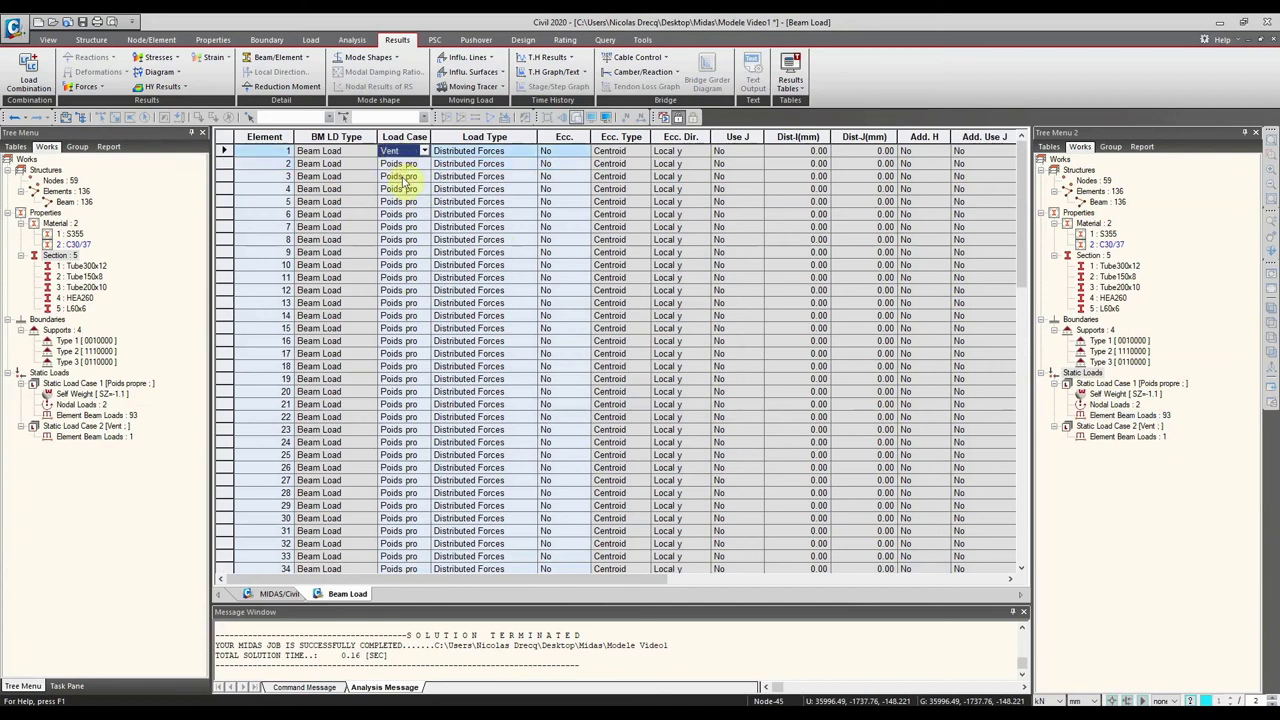
key(Down)
key(v)
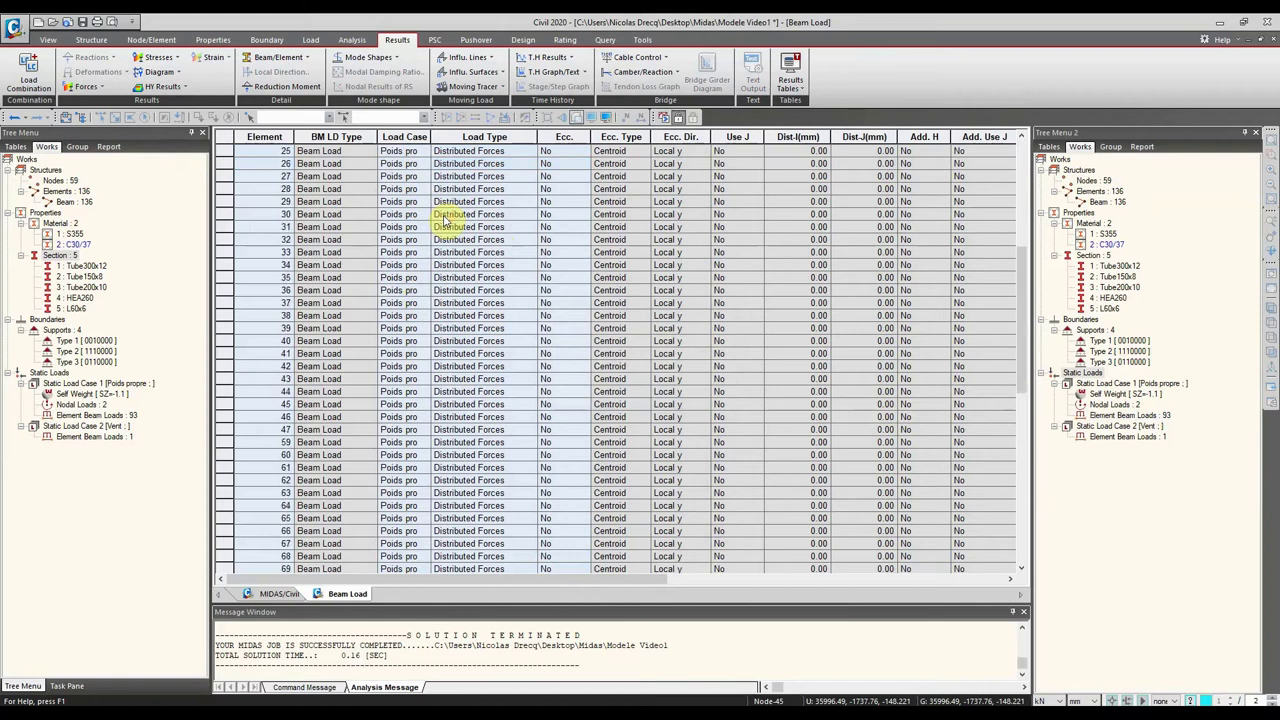
key(Down)
key(v)
key(Down)
key(v)
key(Down)
key(v)
key(Down)
key(v)
key(Down)
key(v)
key(Down)
key(v)
key(Down)
key(v)
key(Down)
key(v)
key(Down)
key(v)
key(Down)
key(v)
key(Down)
key(v)
key(Down)
key(v)
key(Down)
key(v)
key(Down)
key(v)
key(Down)
key(v)
key(Down)
key(v)
key(Down)
key(v)
key(Down)
key(v)
key(Down)
key(v)
key(Down)
key(v)
key(Down)
key(v)
key(Down)
key(v)
key(Down)
key(v)
key(Down)
key(v)
key(Down)
key(v)
key(Down)
key(v)
key(Down)
key(v)
key(Down)
key(v)
key(Down)
key(v)
key(Down)
key(v)
key(Down)
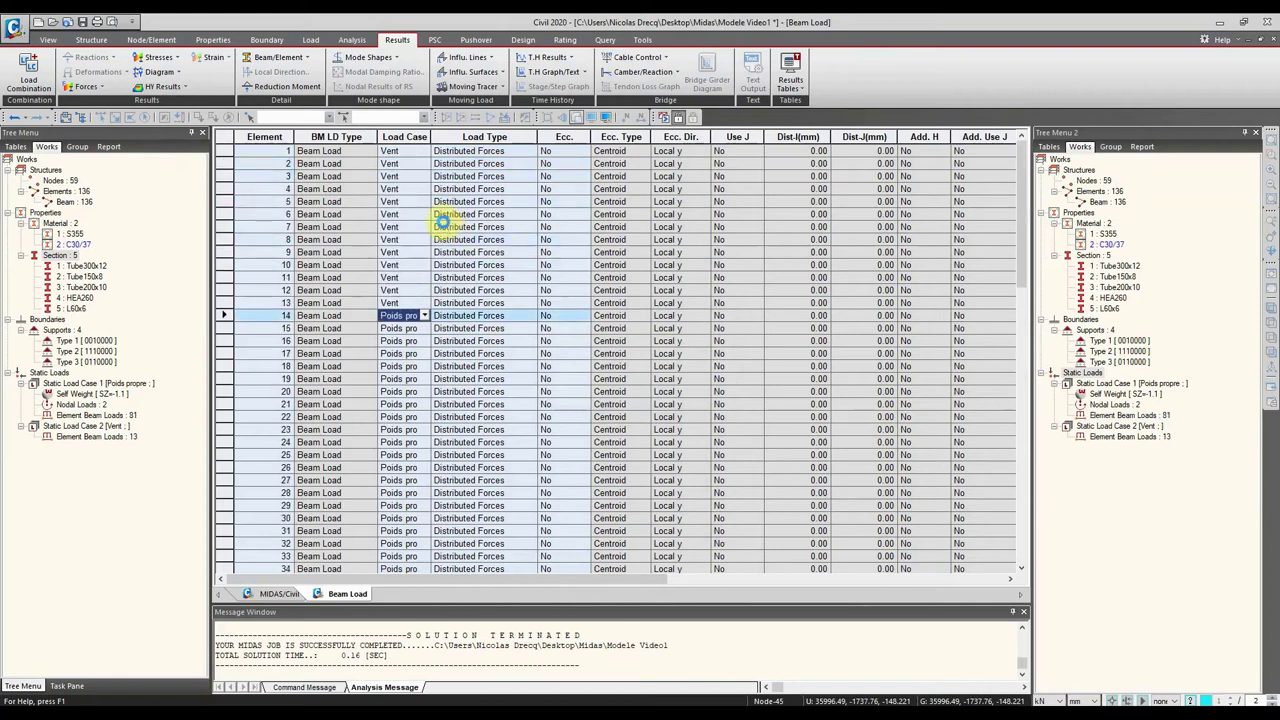
scroll(440, 230, down, 15)
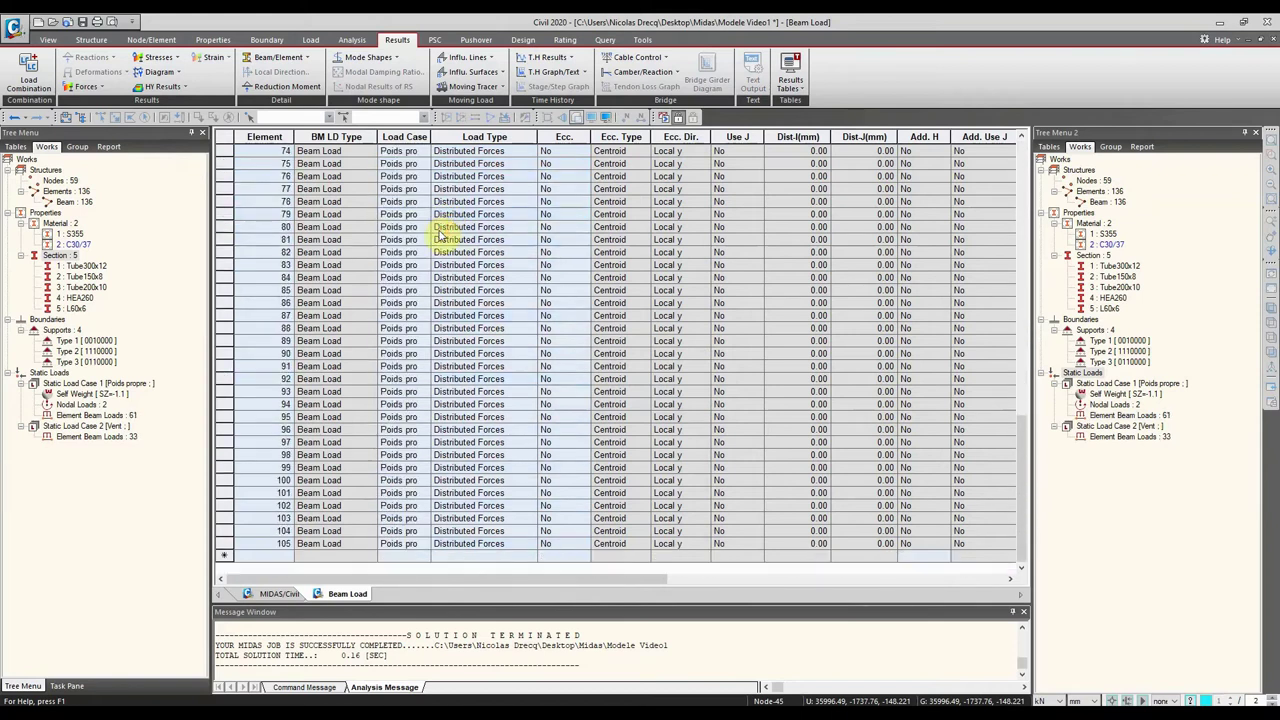
key(v)
key(Down)
key(v)
key(Down)
key(v)
key(Down)
key(v)
key(Down)
key(v)
key(Down)
key(v)
key(Down)
key(v)
key(Down)
key(v)
key(Down)
key(v)
key(Down)
key(v)
key(Down)
key(v)
key(Down)
key(v)
key(Down)
key(v)
key(Down)
key(v)
key(Down)
key(v)
key(Down)
key(v)
key(Down)
key(v)
key(Down)
key(v)
key(Down)
key(v)
key(Down)
key(v)
key(Down)
key(v)
key(Down)
key(v)
key(Down)
key(v)
key(Down)
key(v)
key(Down)
key(v)
key(Down)
key(v)
key(Down)
key(v)
key(Down)
key(v)
key(Down)
key(v)
key(Down)
key(v)
key(Down)
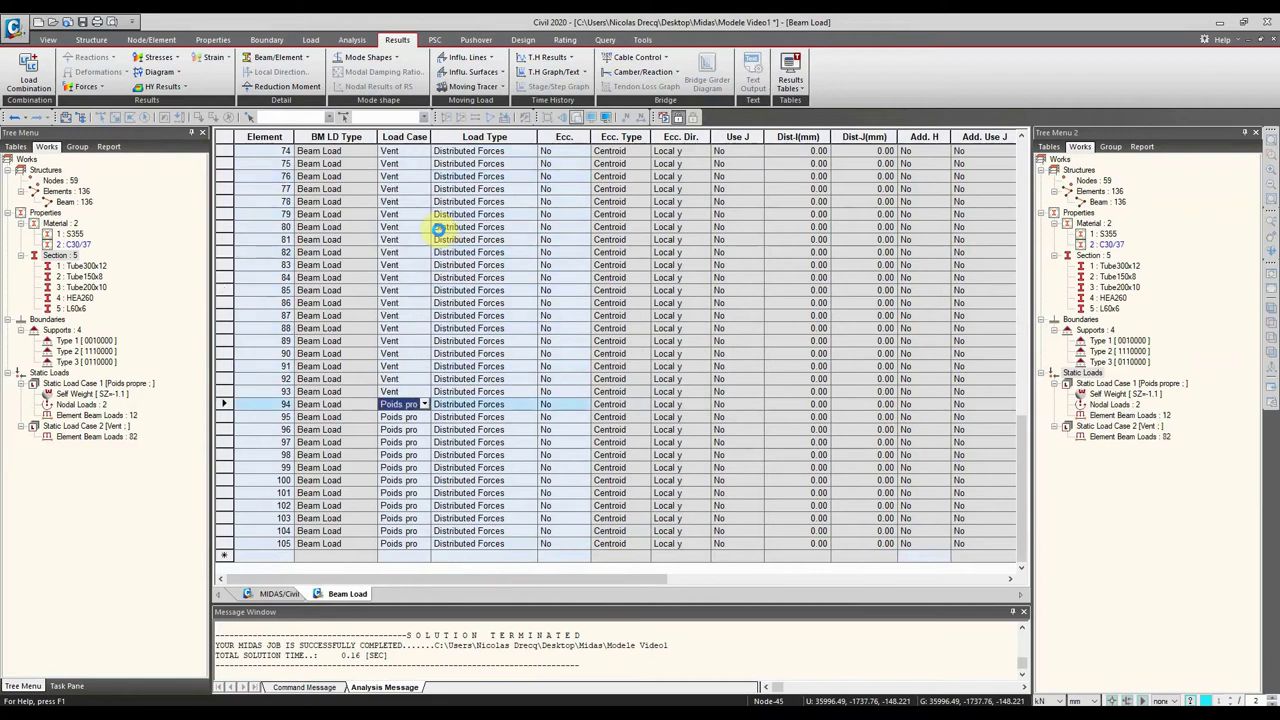
key(v)
key(Down)
key(v)
key(Down)
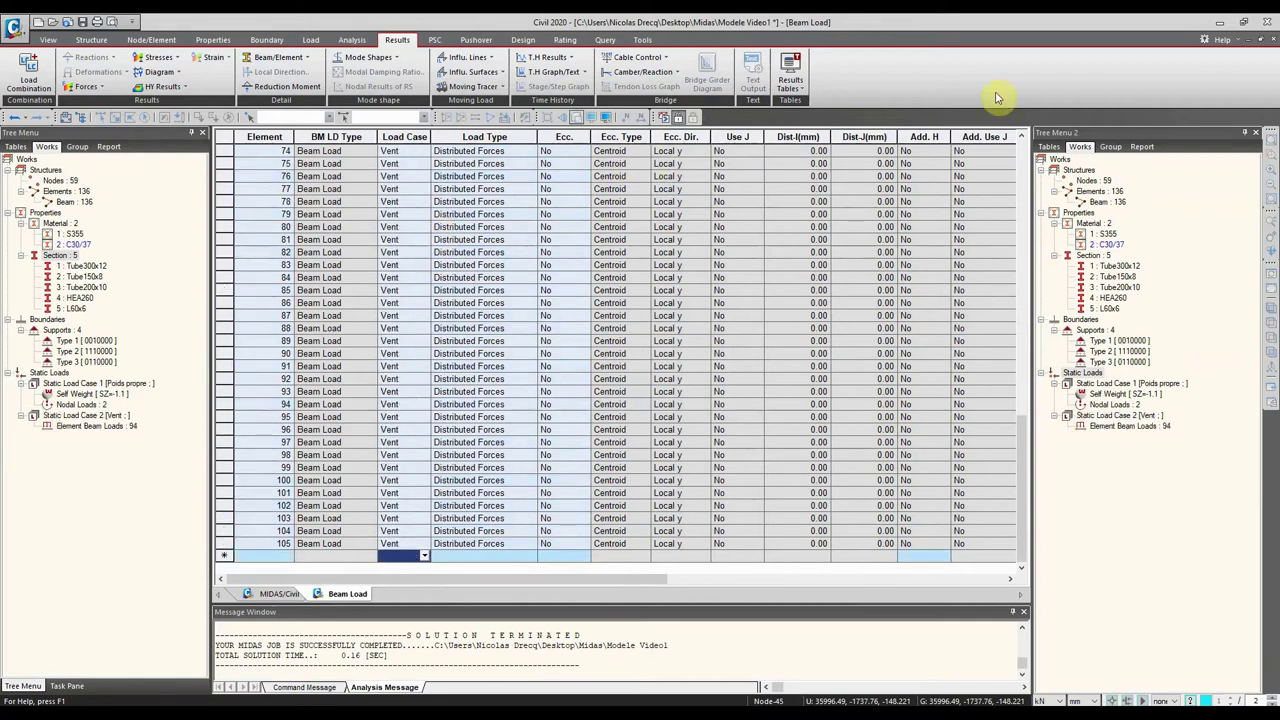
click(1262, 37)
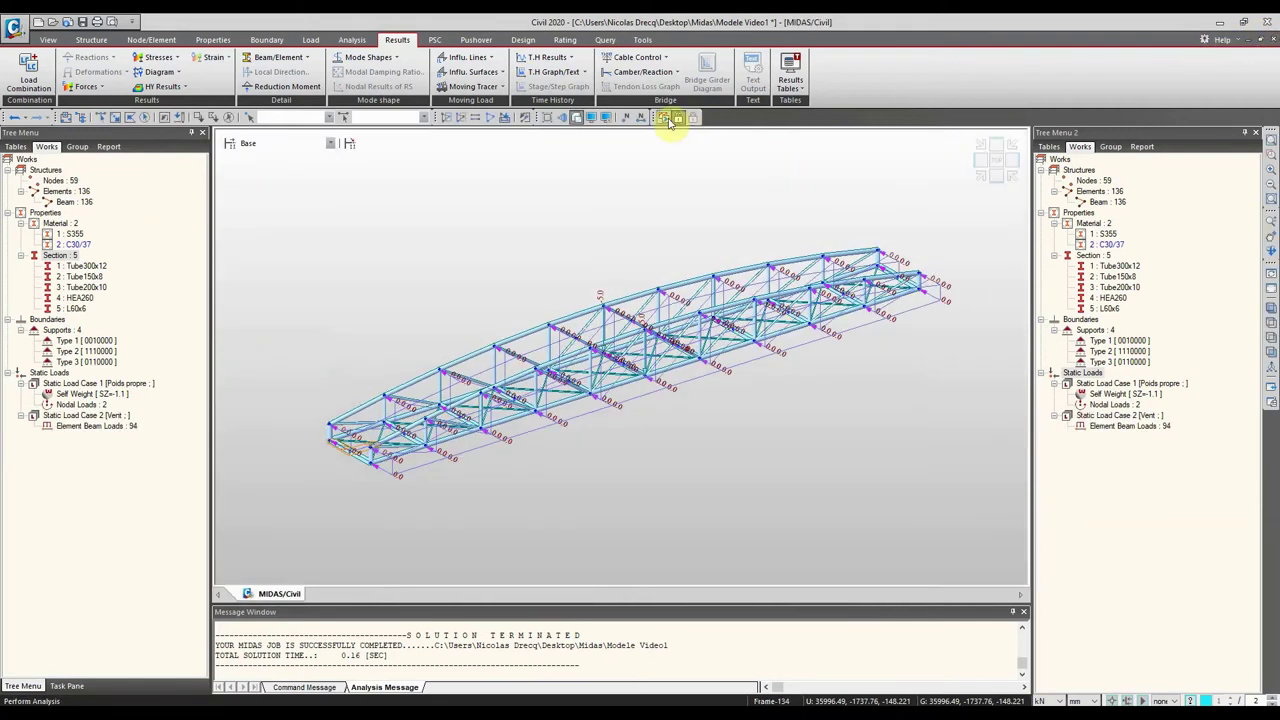
Step: Rerun the analysis and plot the resultant DXYZ displacement contour for Poids propre on the deformed shape
click(666, 118)
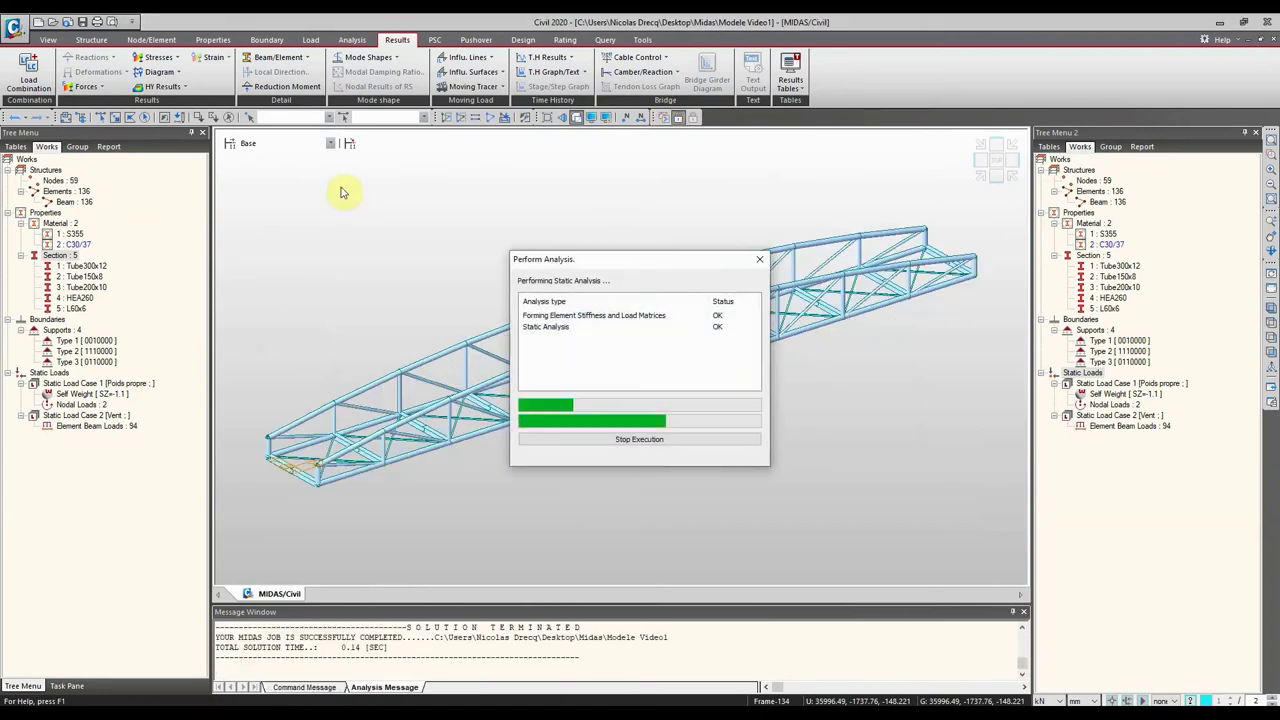
click(100, 72)
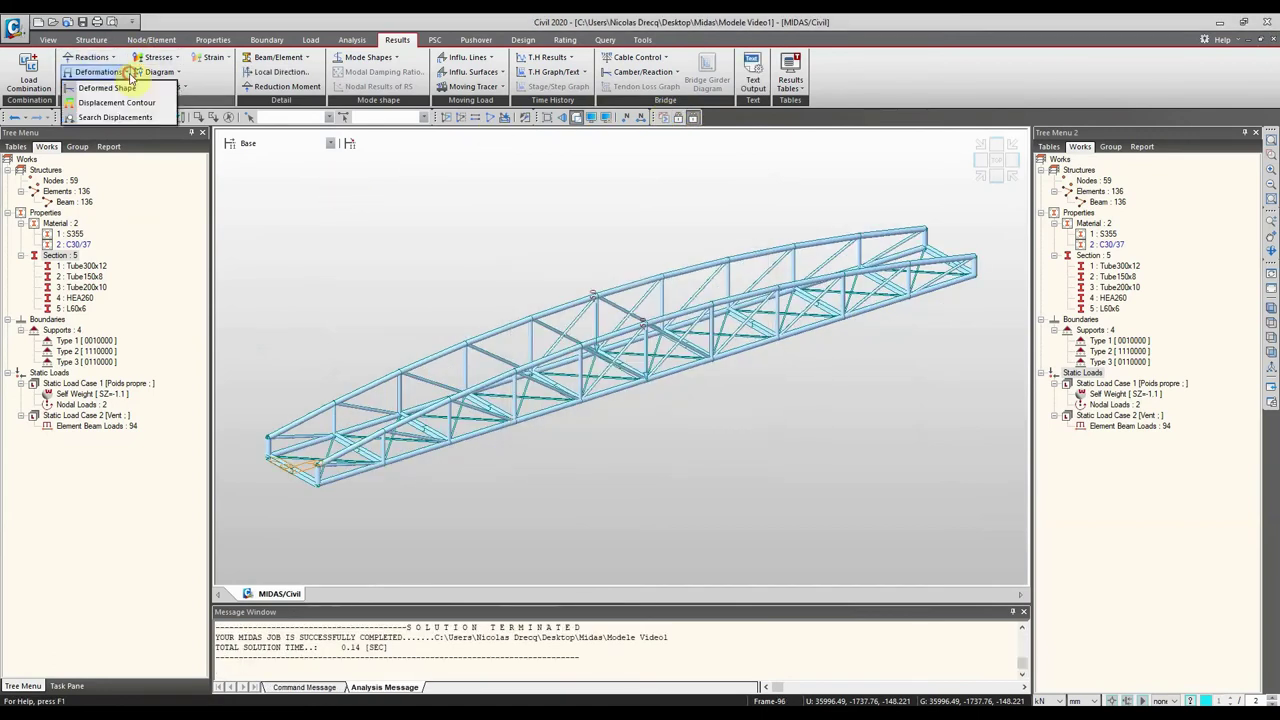
click(116, 103)
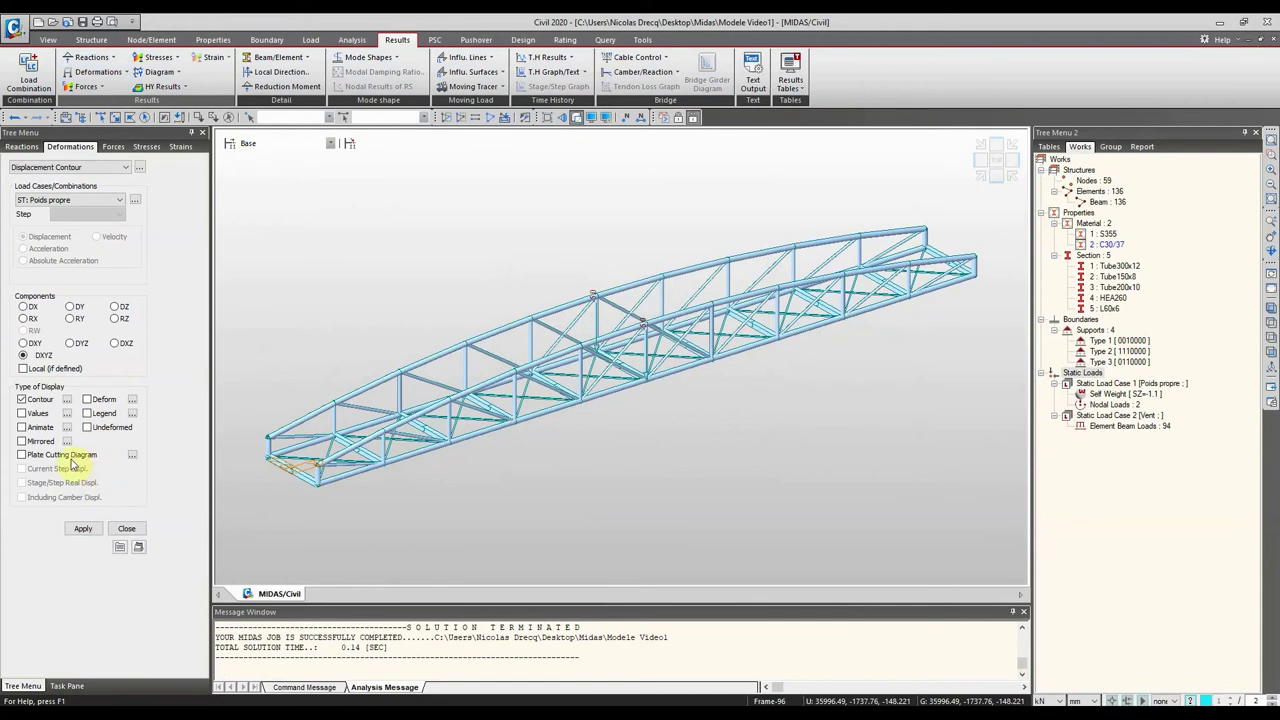
click(83, 527)
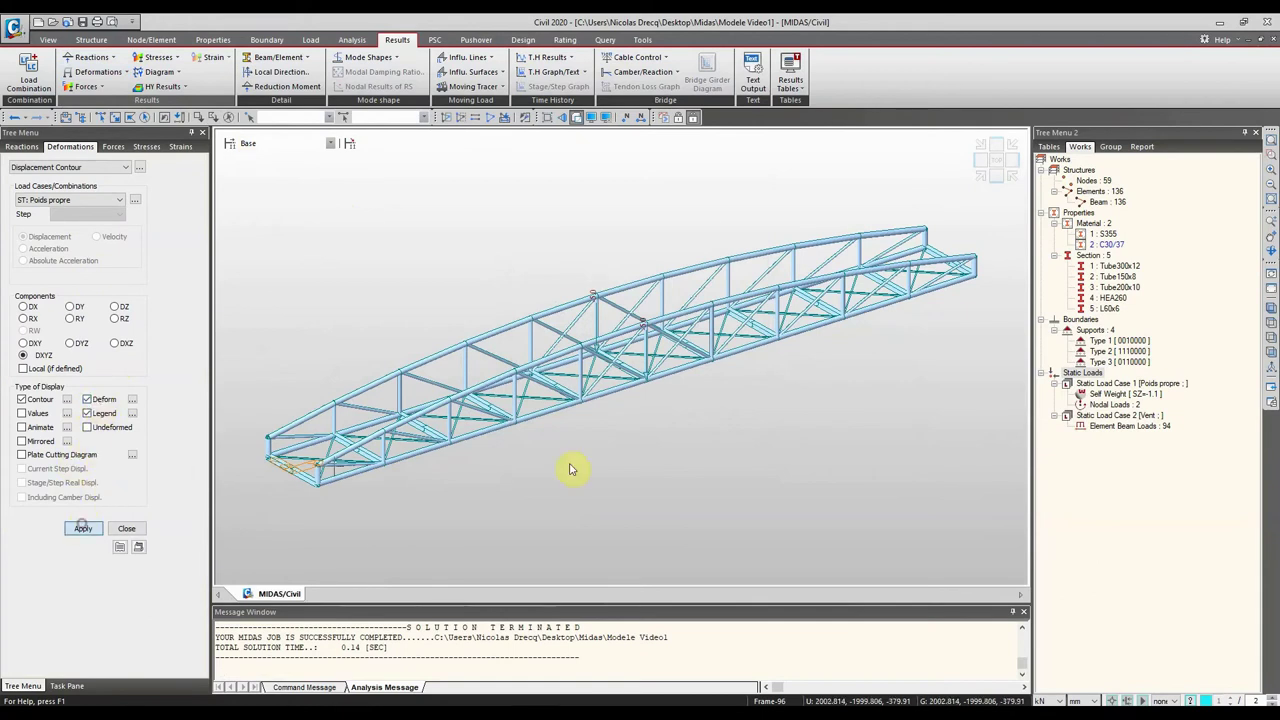
mouse_move(557, 306)
middle_down()
mouse_move(623, 277)
mouse_move(540, 289)
mouse_move(571, 294)
mouse_move(568, 310)
middle_up()
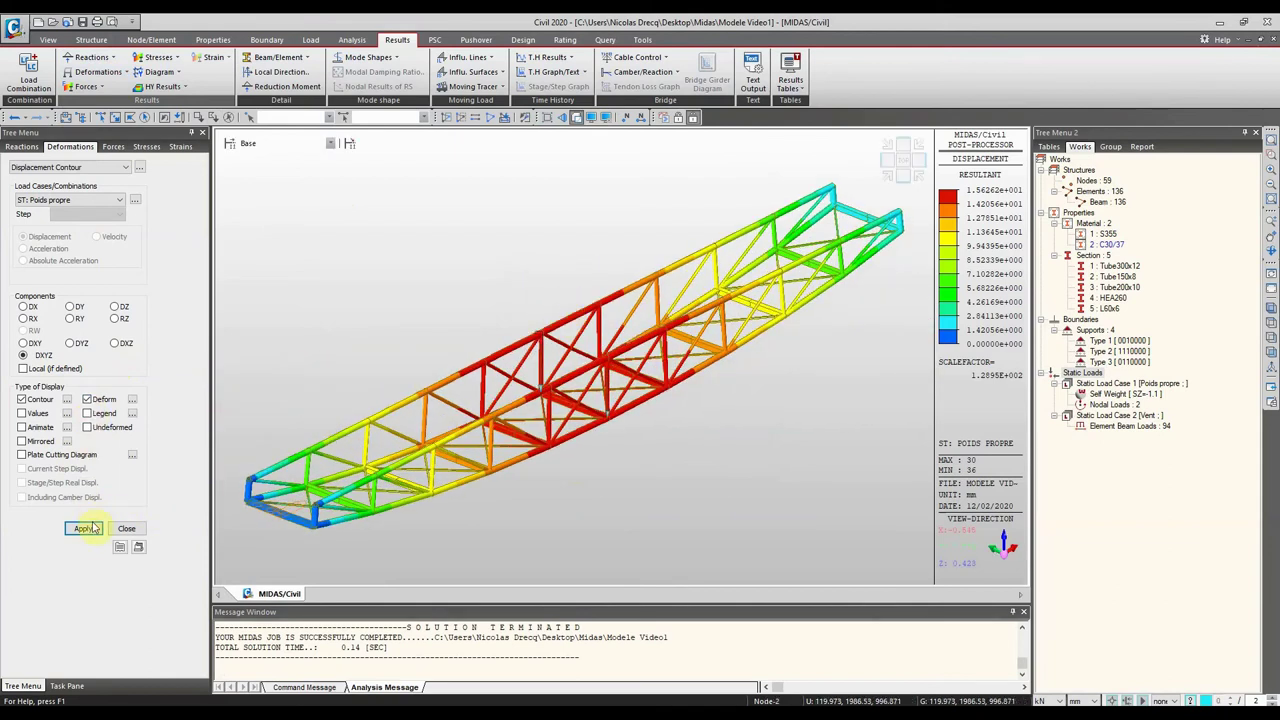
Step: Replot the Poids propre displacement contour on the undeformed geometry with the legend shown
click(87, 528)
middle_drag(449, 366, 522, 319)
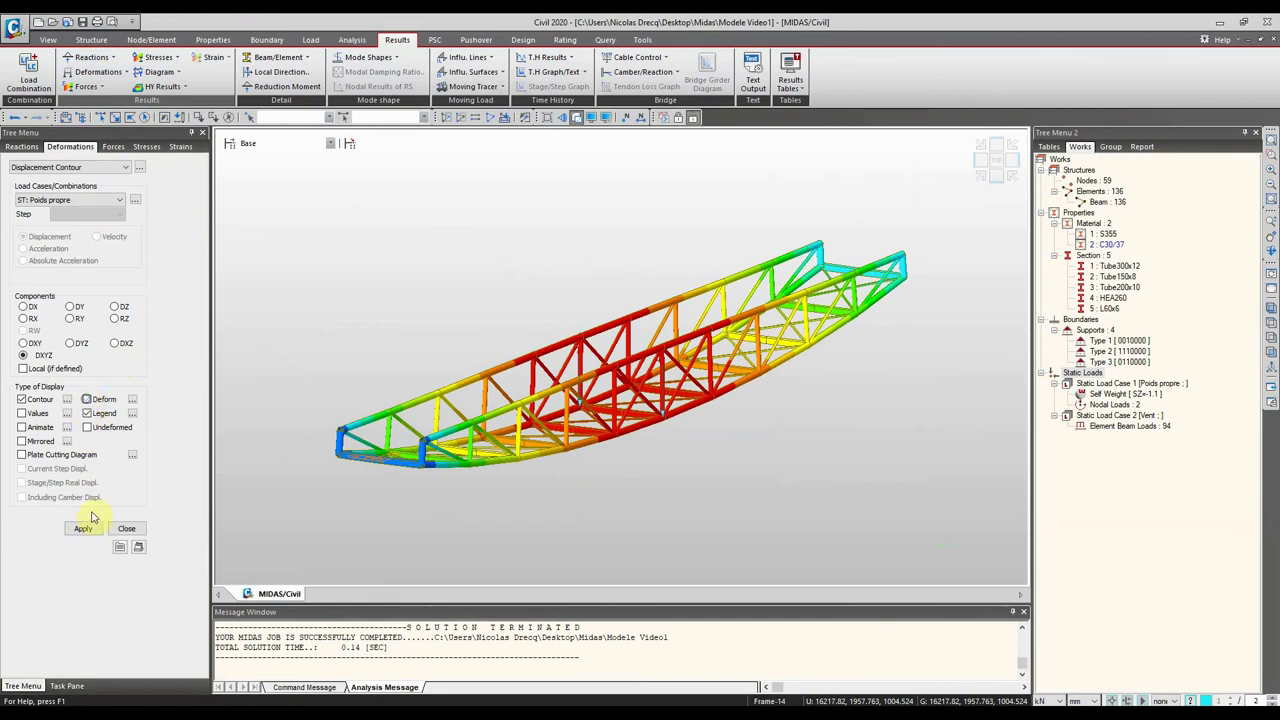
middle_drag(370, 340, 538, 250)
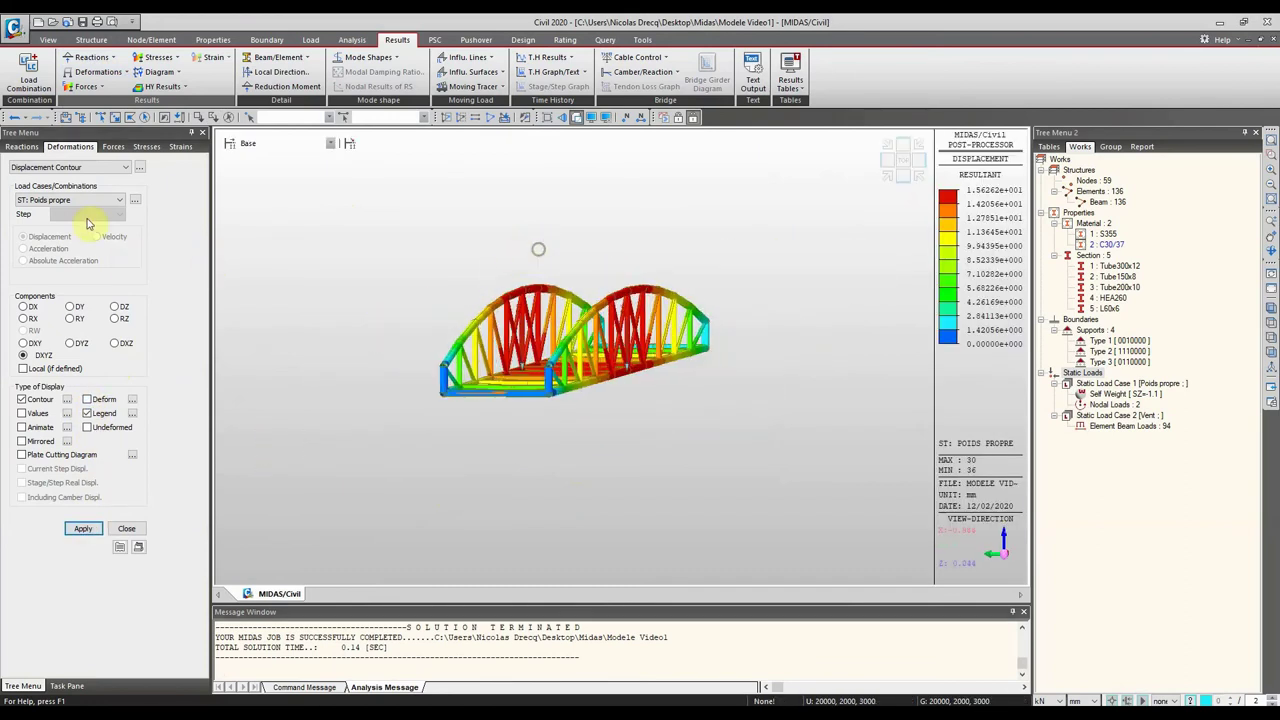
Step: Plot the resultant DXYZ displacement contour for the Vent load case and turn on its deformed shape
click(74, 204)
click(57, 217)
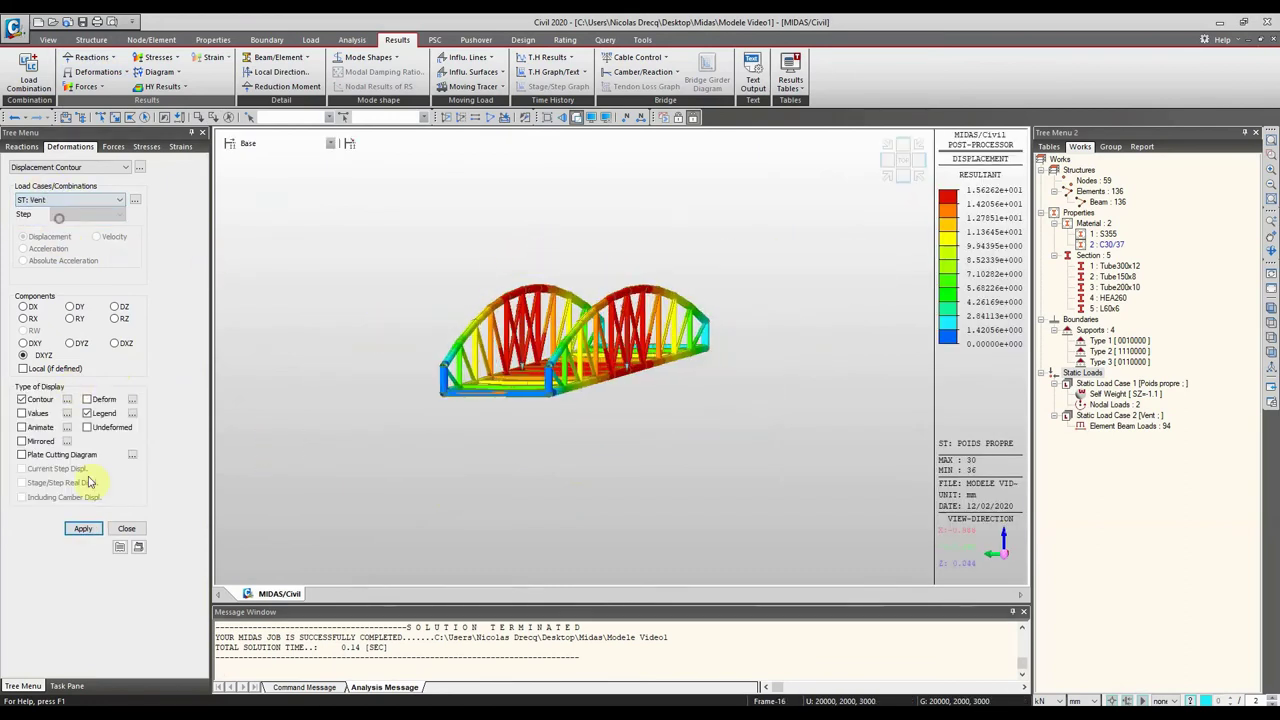
click(93, 533)
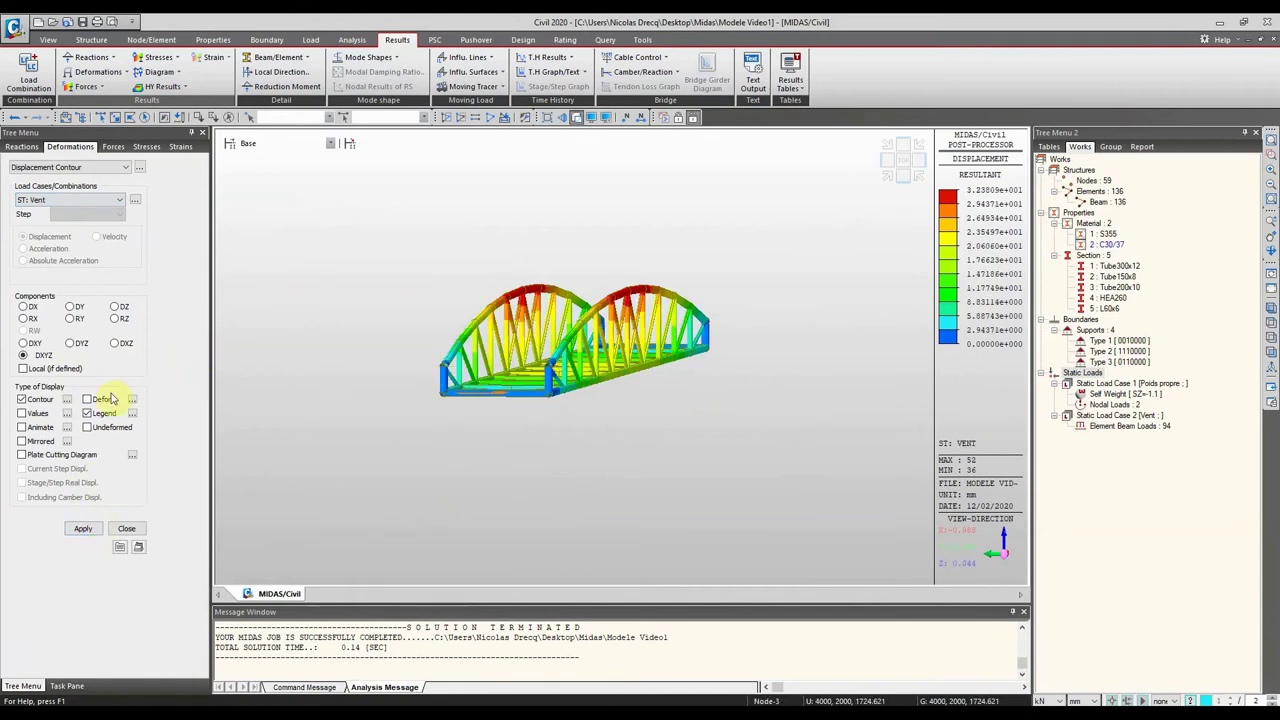
middle_drag(680, 295, 702, 266)
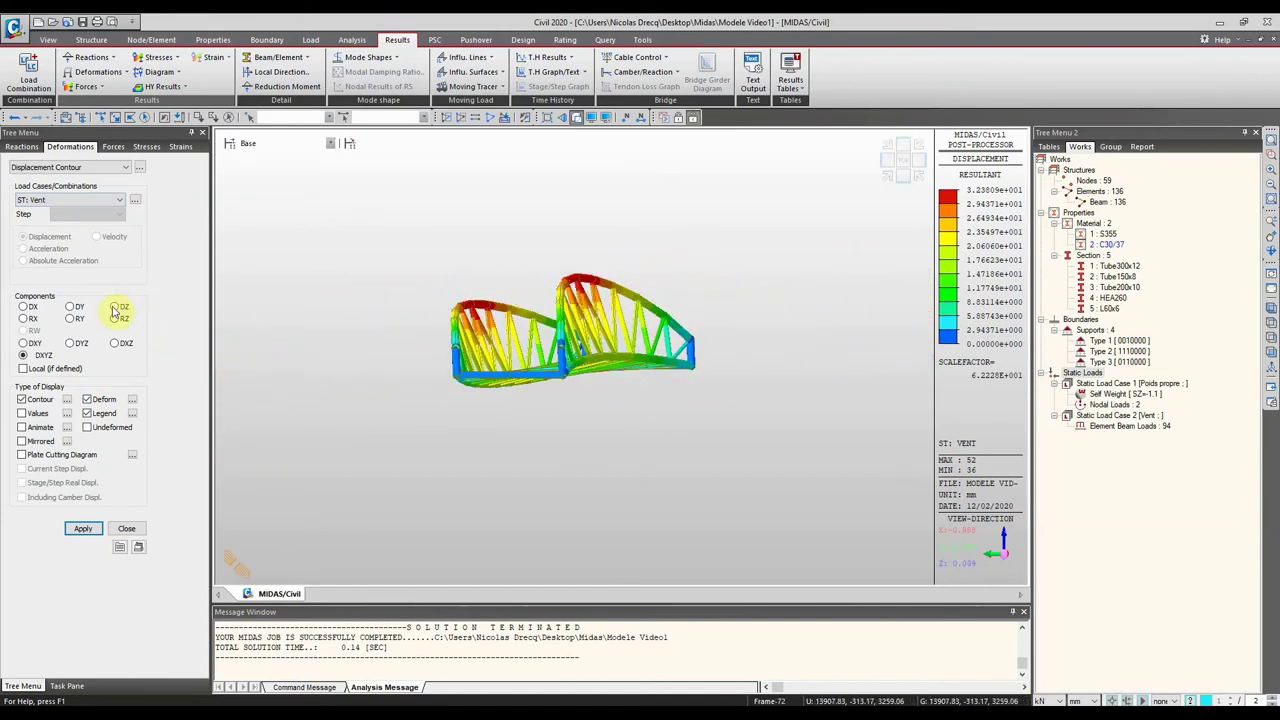
Step: Plot only the DY displacement component for Vent and examine the lateral deformation along the footbridge trusses
click(82, 530)
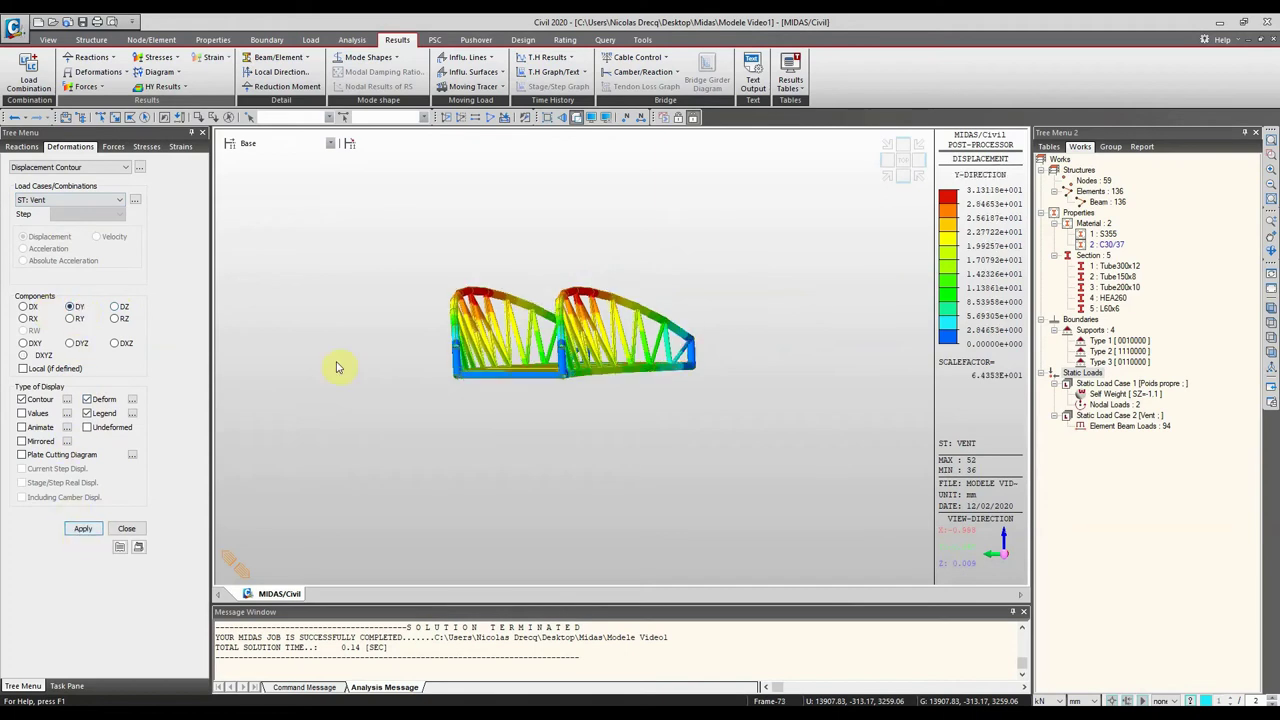
middle_drag(468, 340, 520, 300)
scroll(438, 381, up, 5)
scroll(457, 371, down, 5)
scroll(474, 348, up, 5)
middle_drag(560, 223, 529, 237)
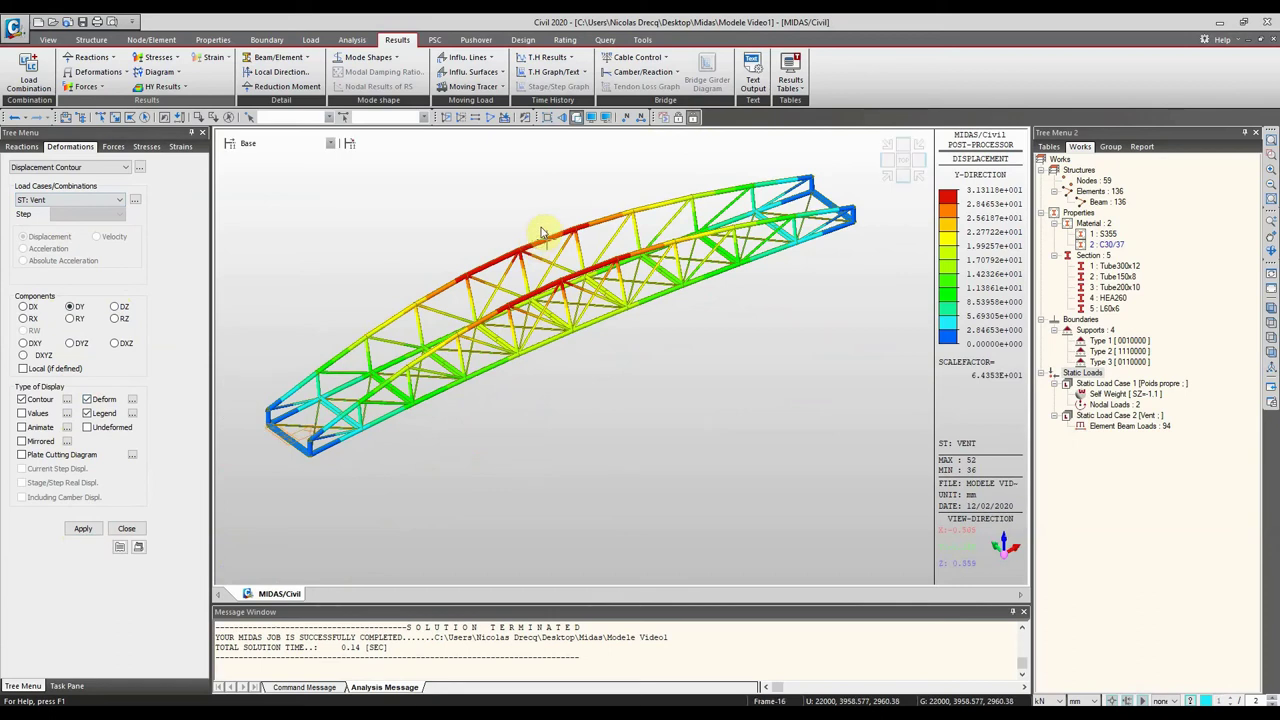
mouse_move(541, 232)
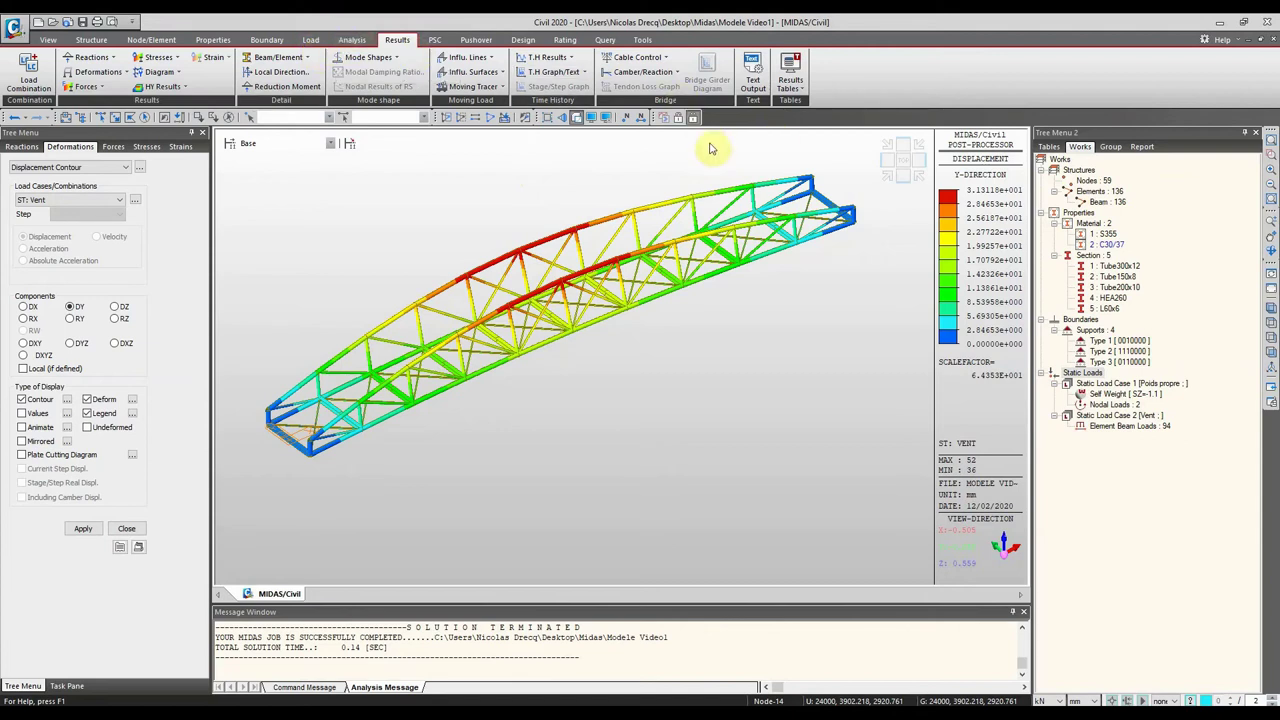
Step: Return to preprocessing mode and define a buckling analysis with 5 modes, limited to positive load factors only
click(679, 117)
middle_drag(609, 309, 560, 240)
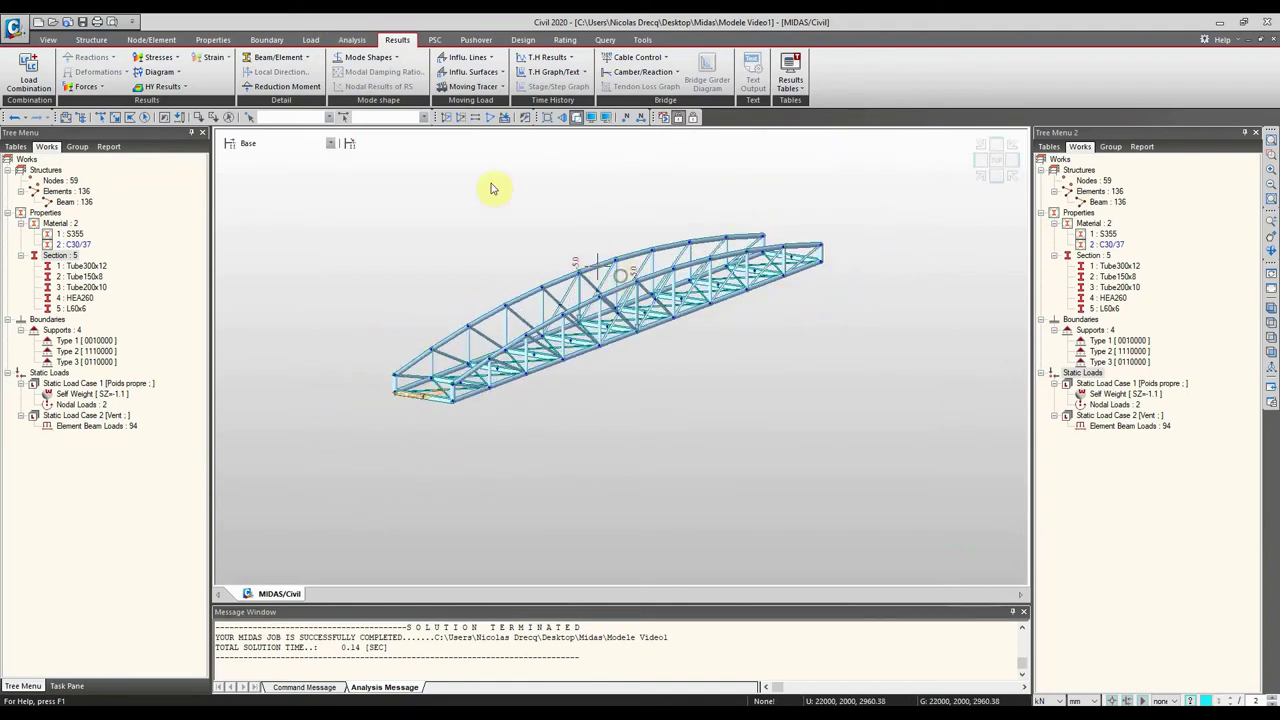
click(373, 58)
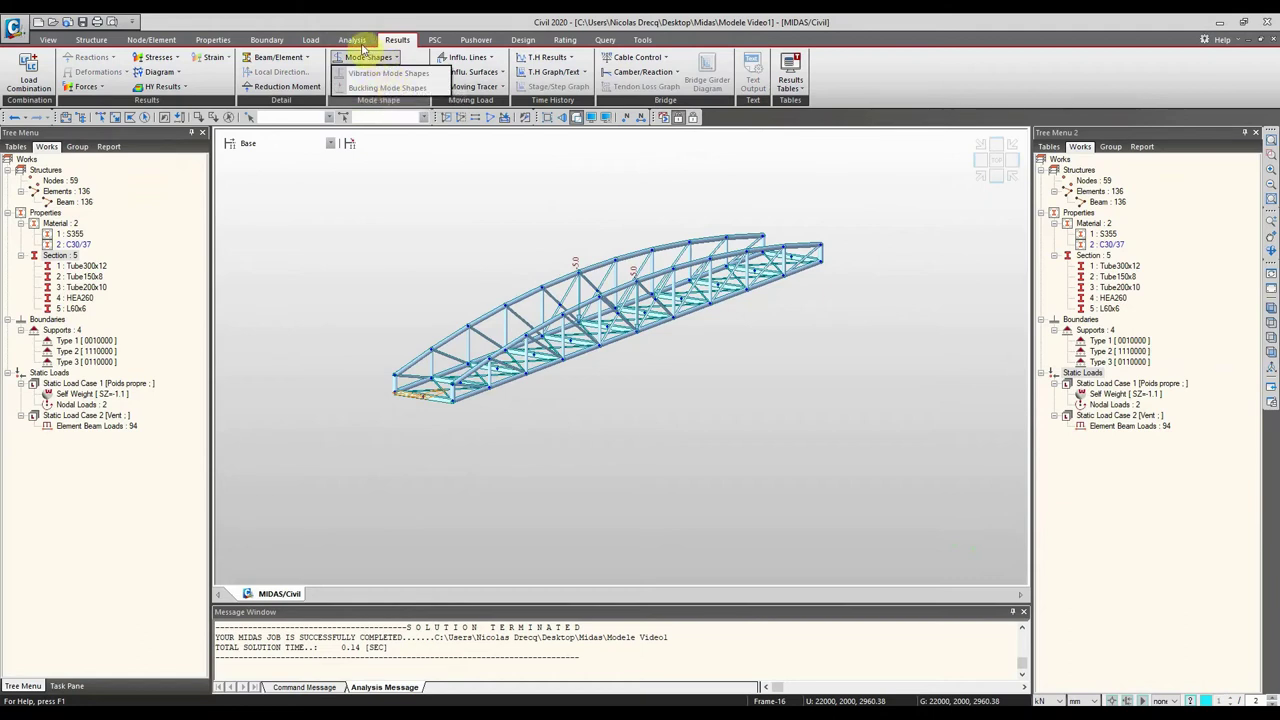
click(356, 43)
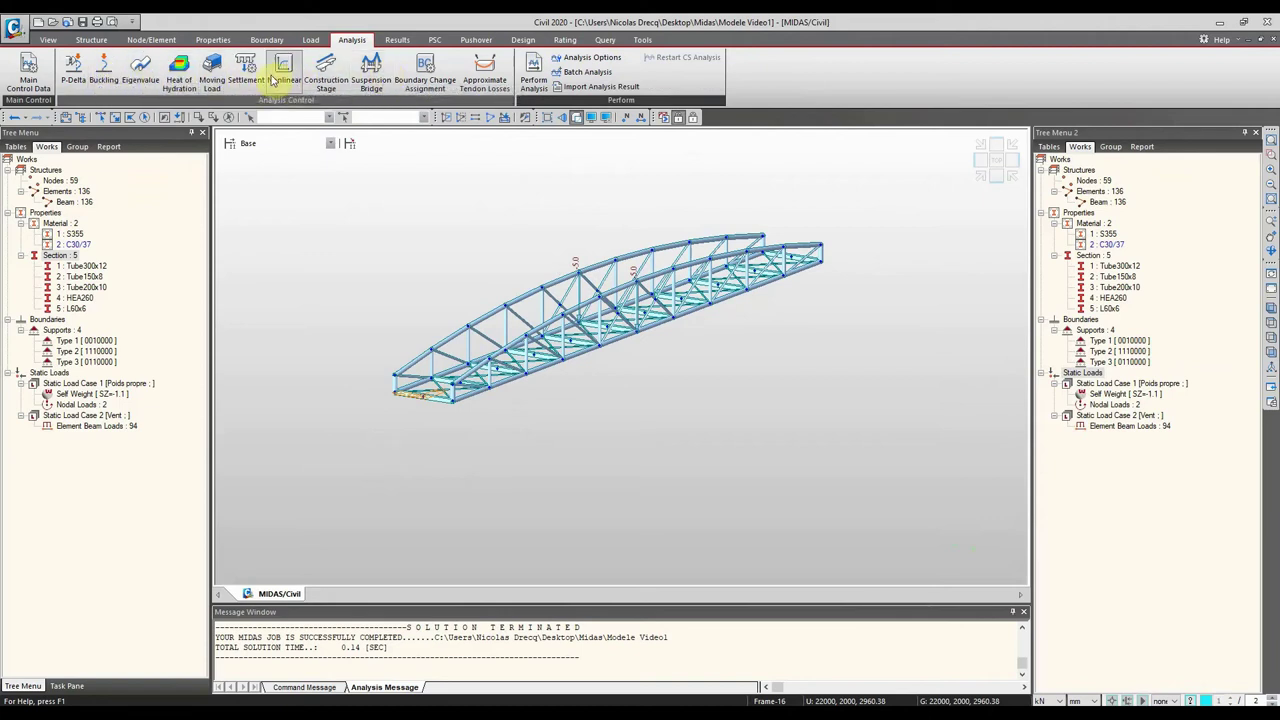
click(104, 70)
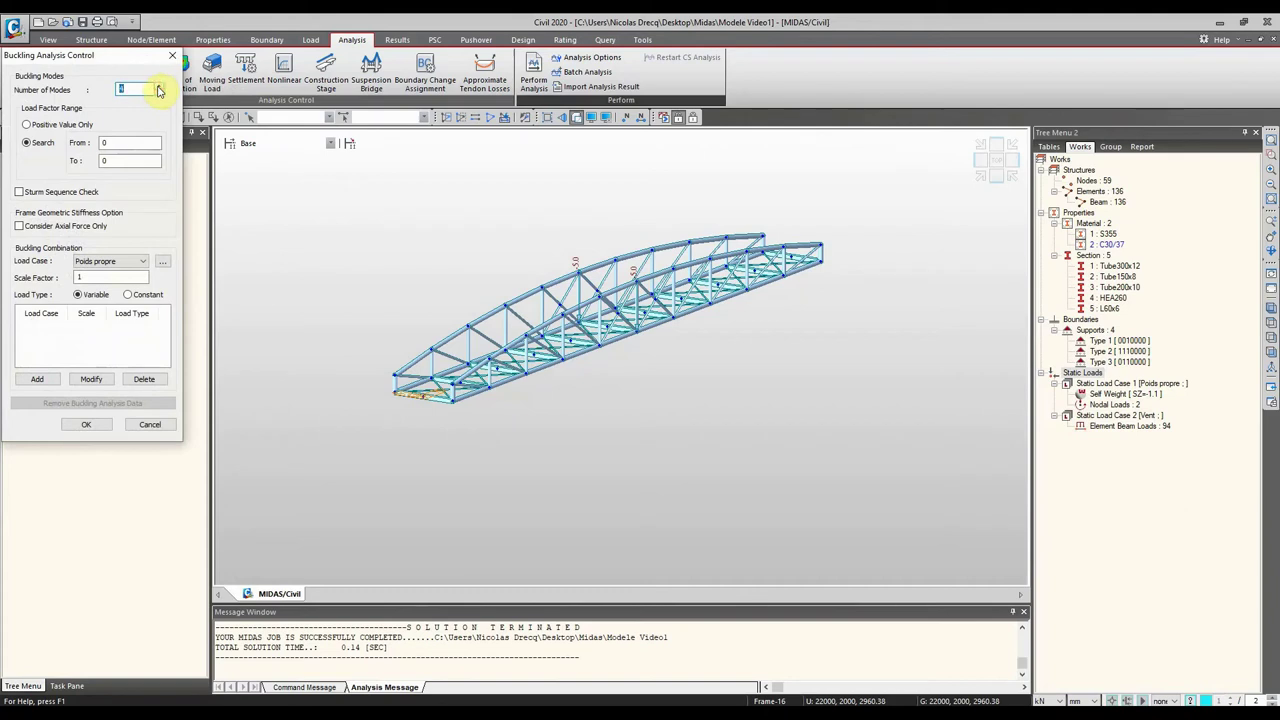
drag(120, 62, 264, 95)
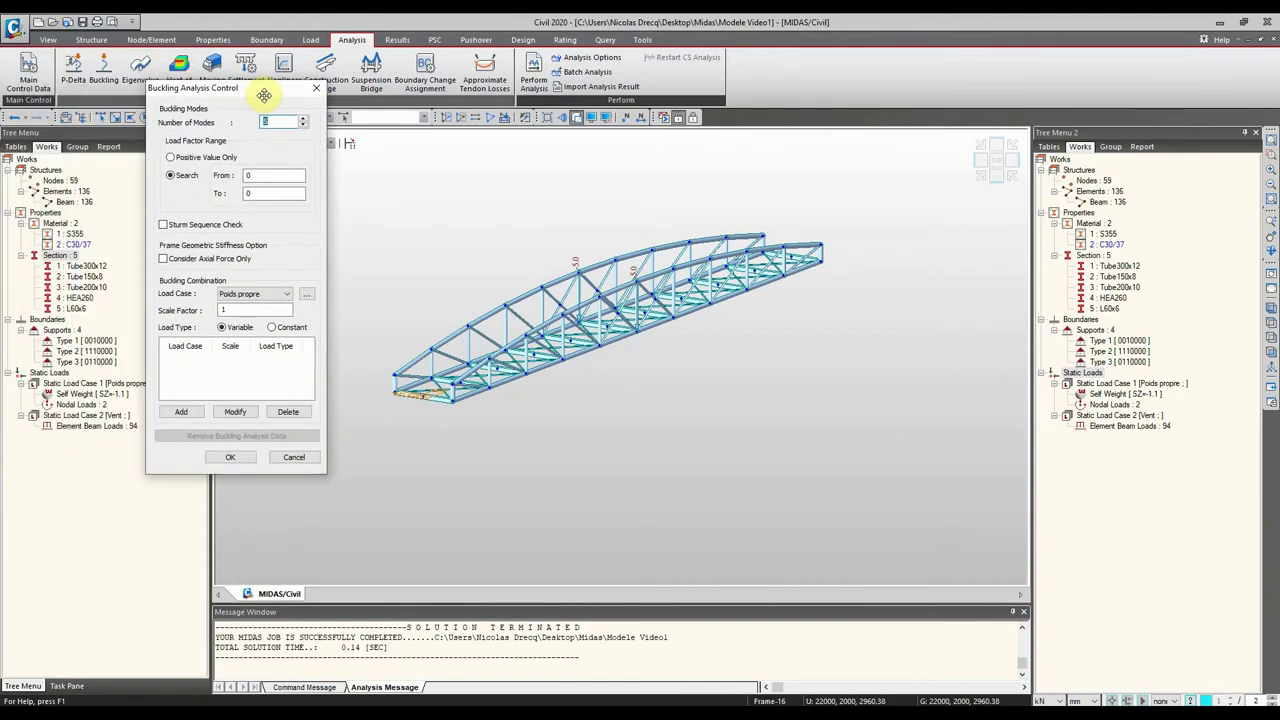
click(221, 160)
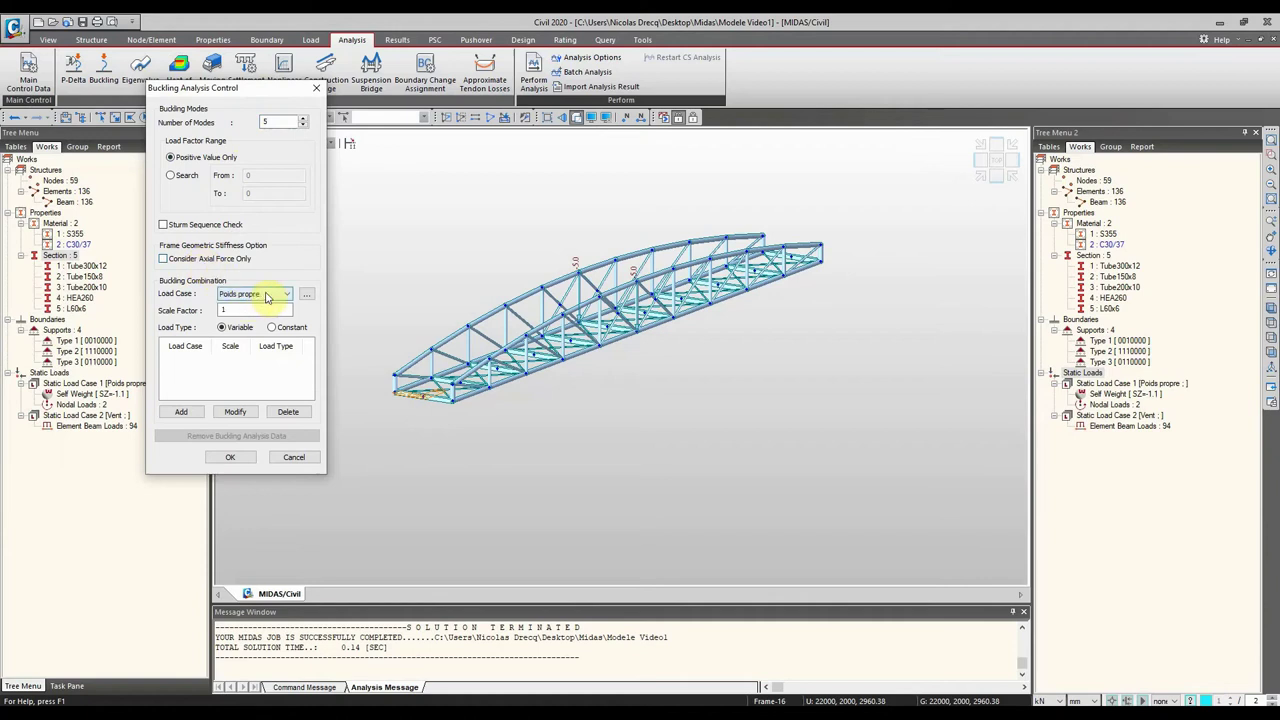
Step: Add Poids propre to the buckling combination as a variable load with scale factor 1, accept deleting the old results and run the analysis
click(268, 295)
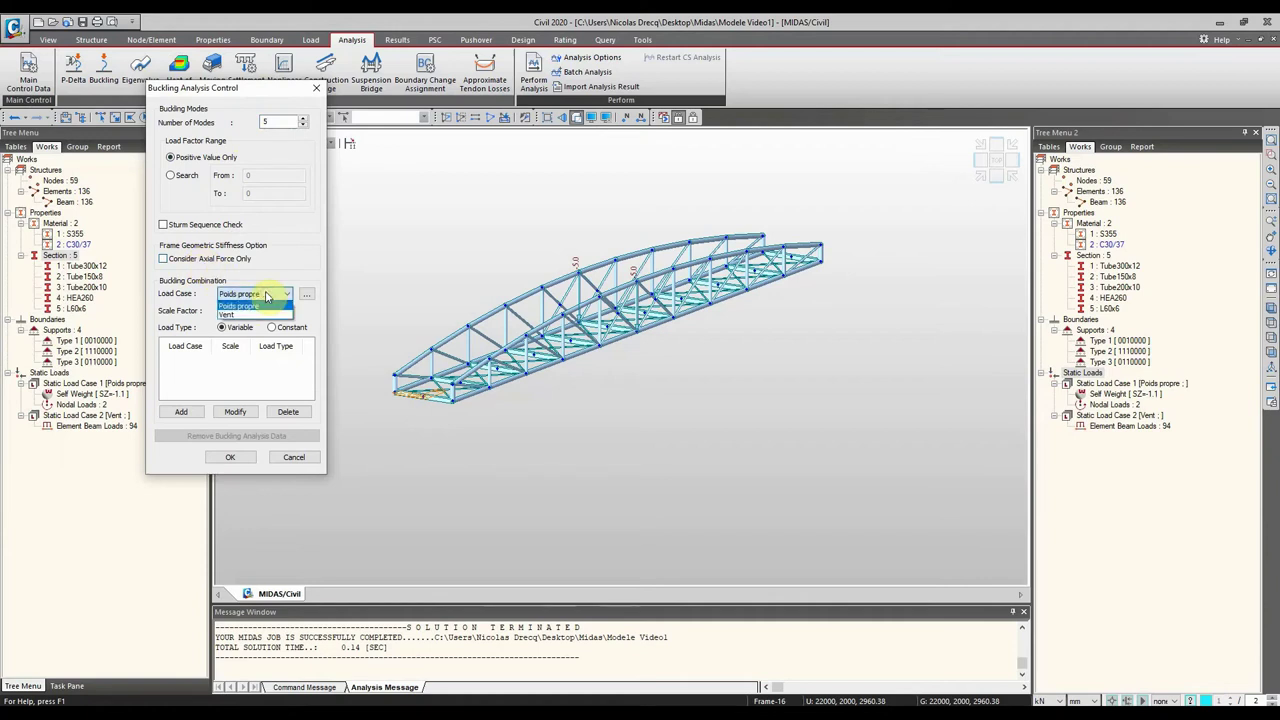
click(243, 303)
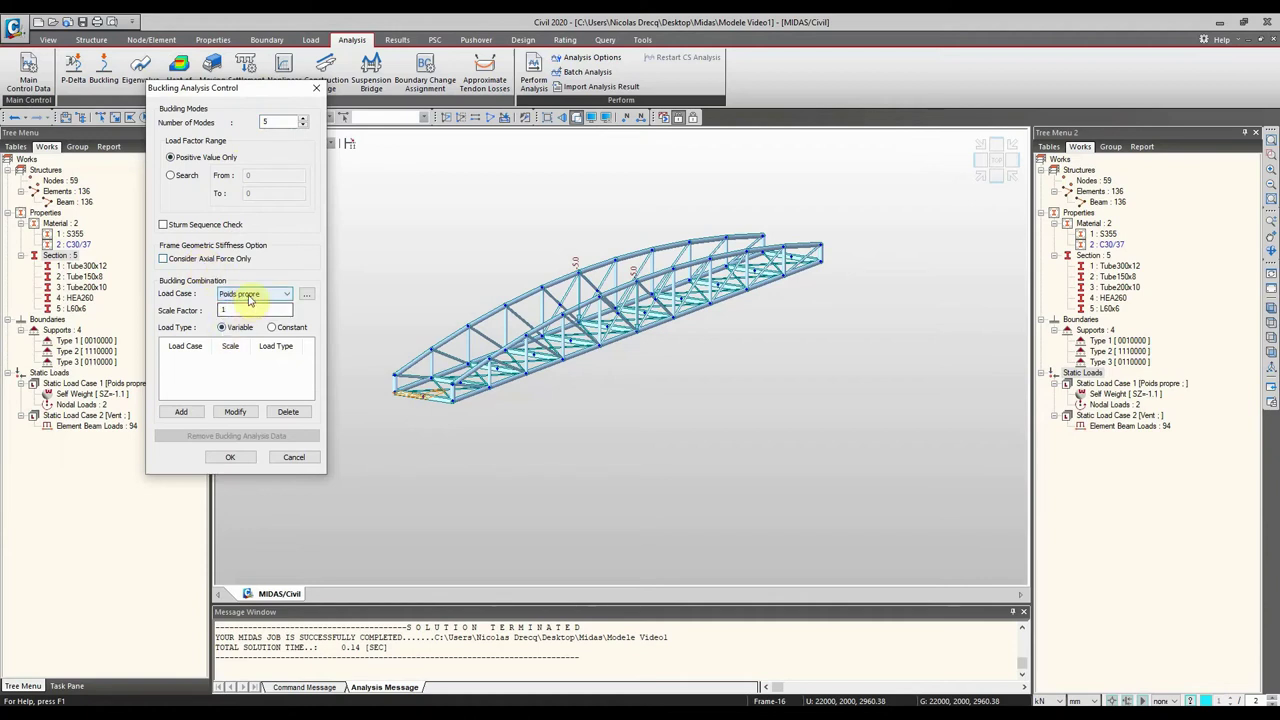
click(183, 409)
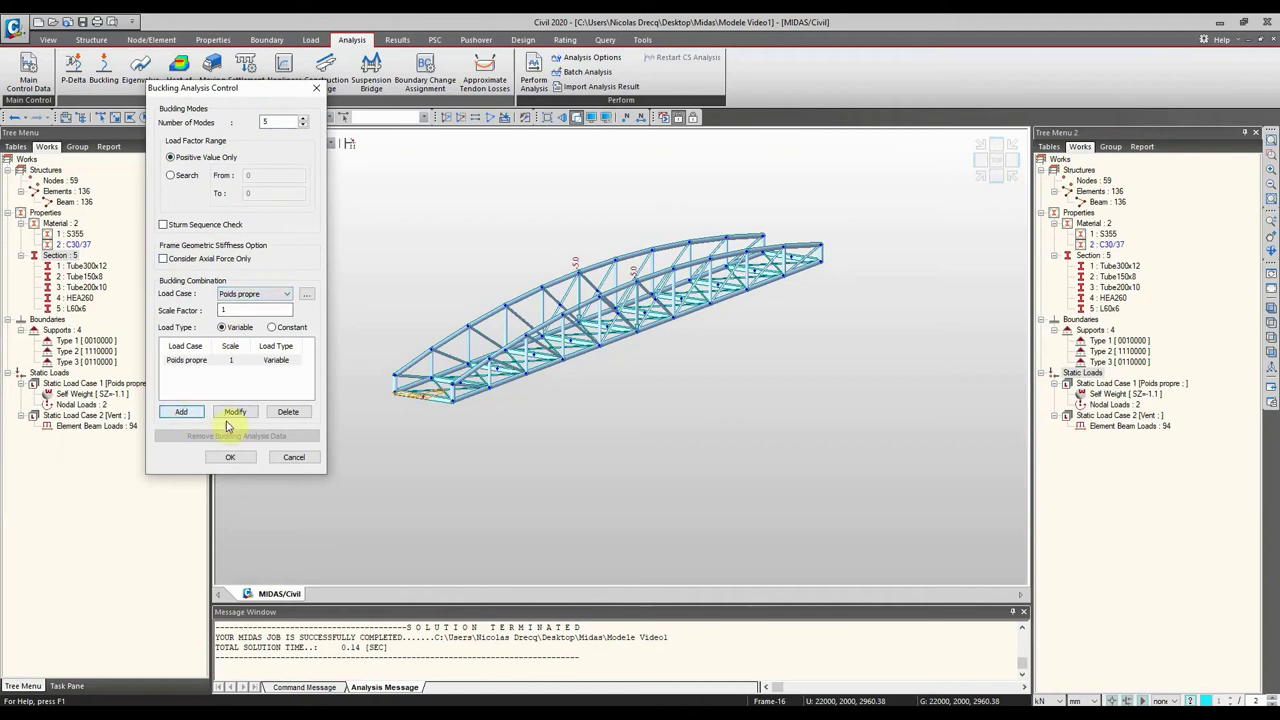
click(238, 457)
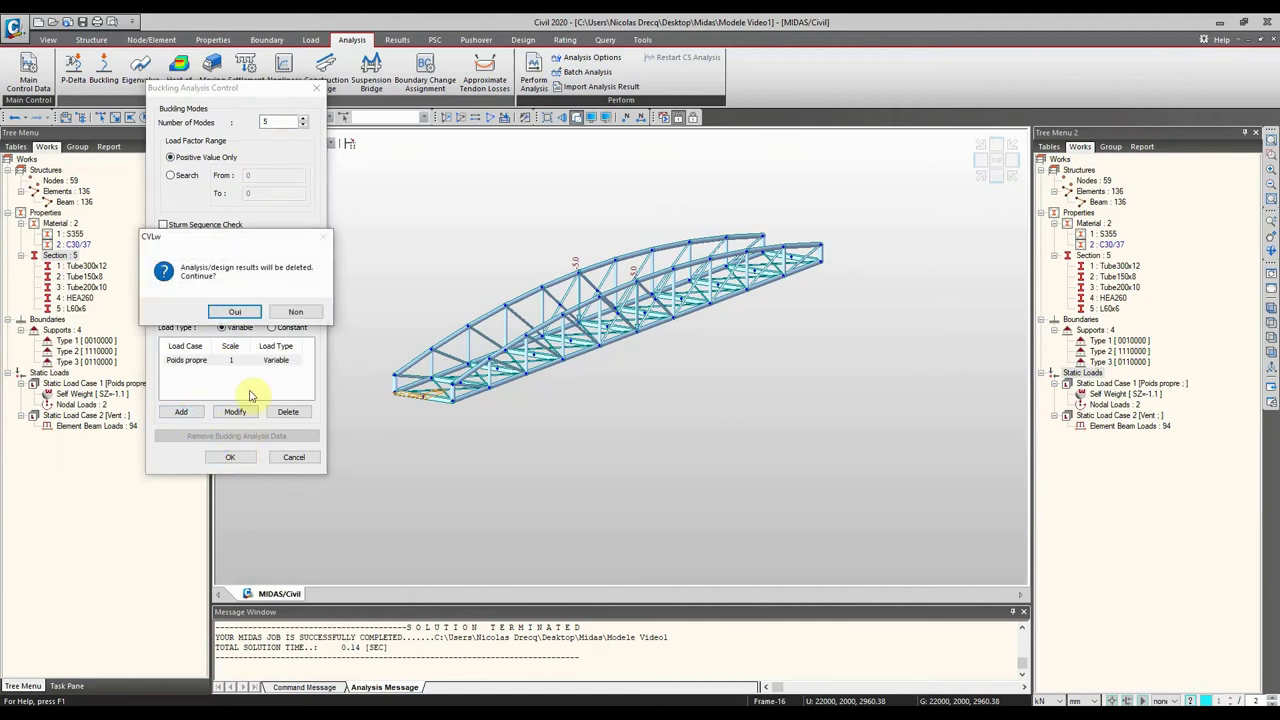
click(236, 312)
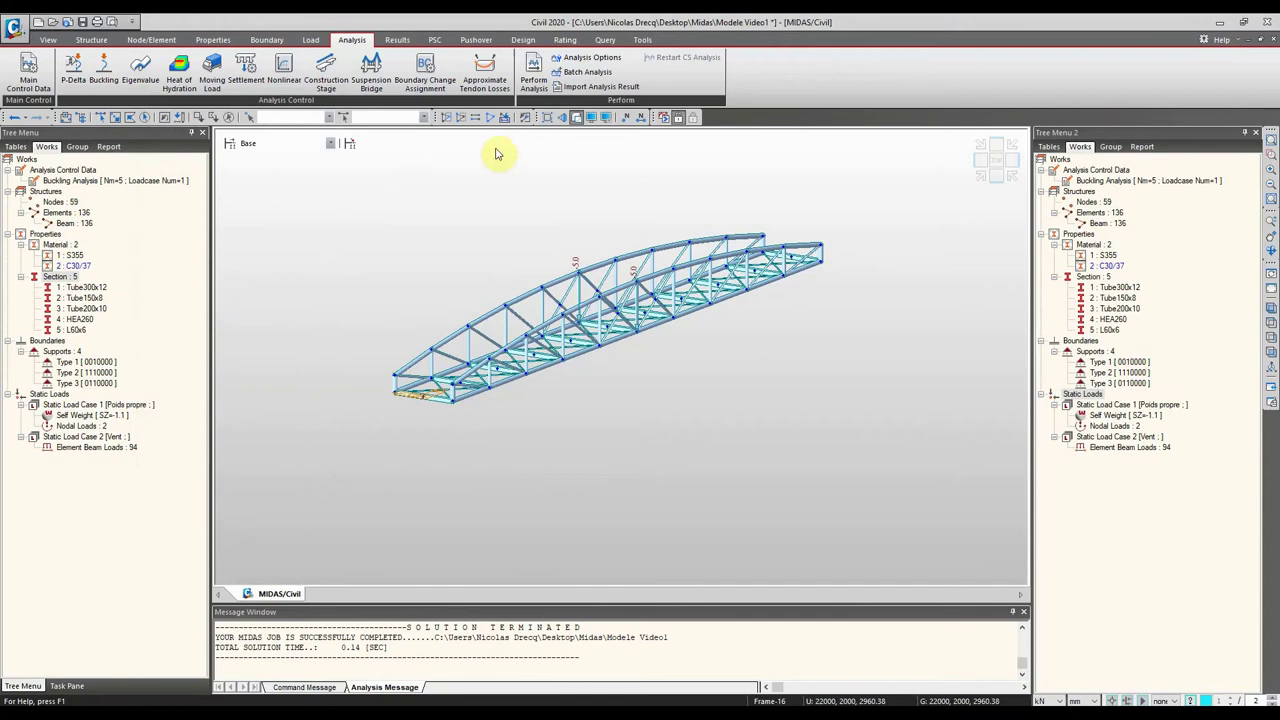
click(665, 118)
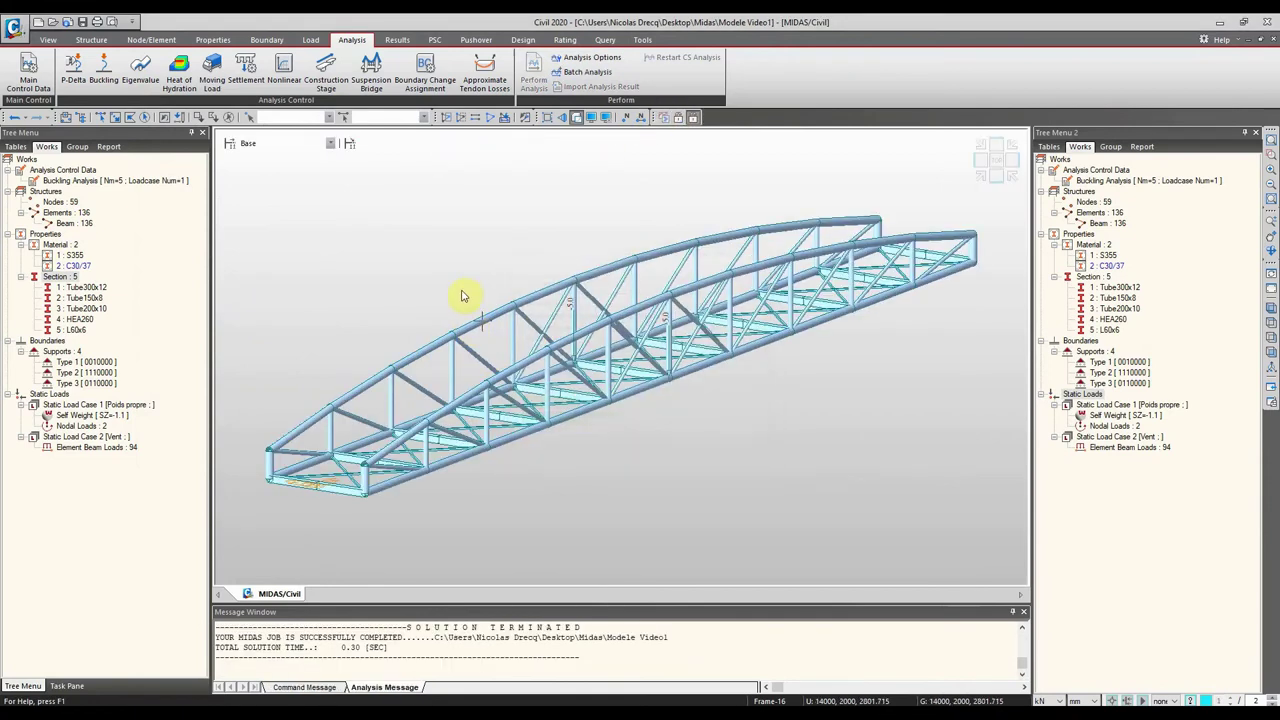
Step: Plot the Mode 1 buckling shape in Md-XYZ with contour and legend, and examine the upper chords from the end and side
click(392, 39)
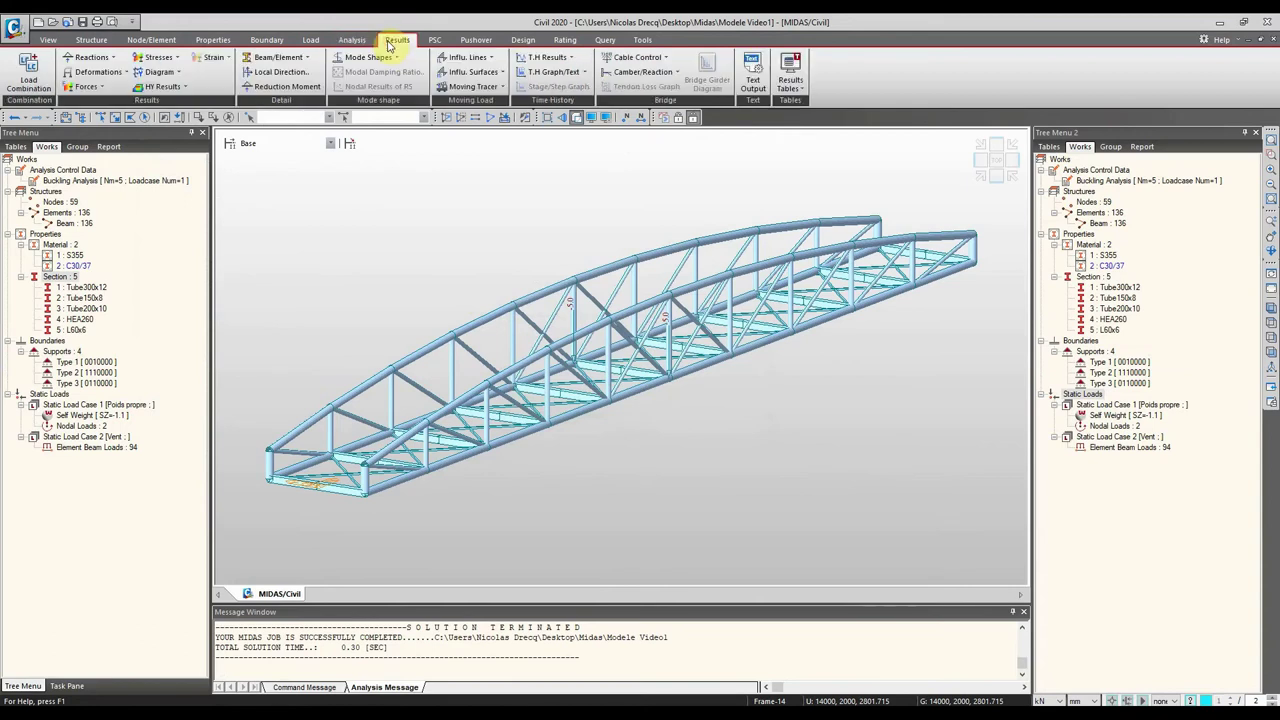
click(380, 58)
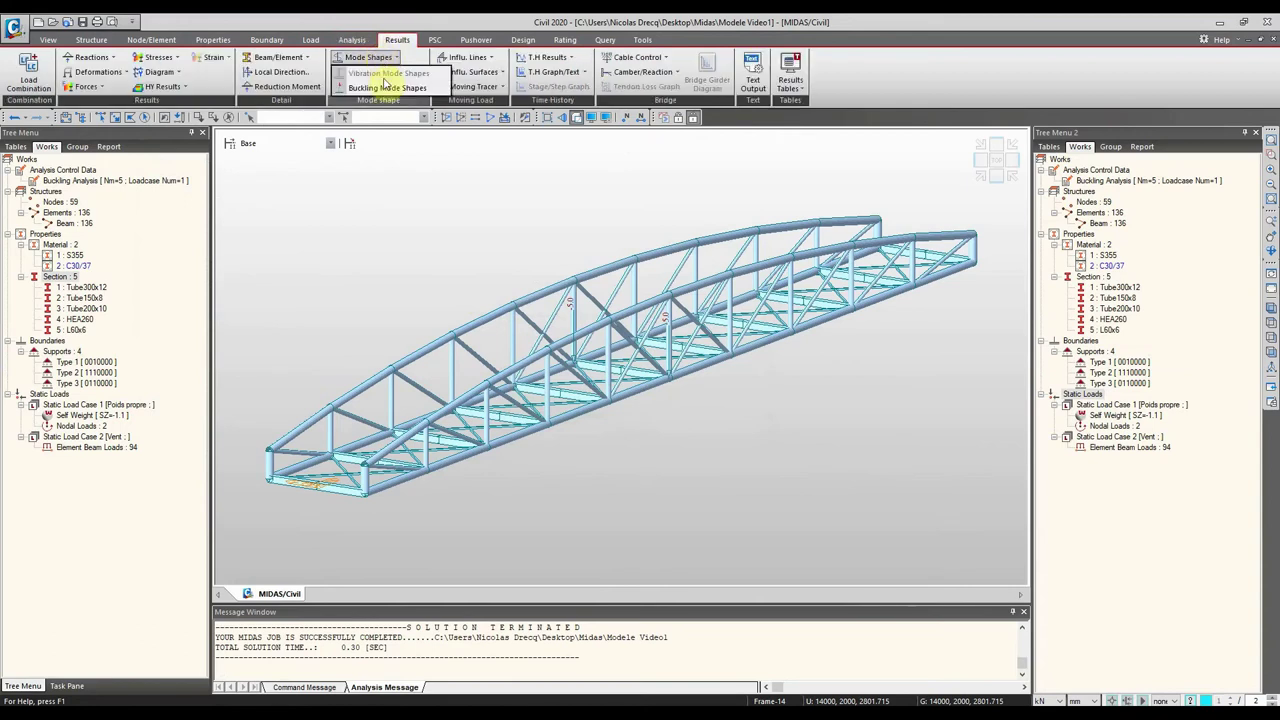
click(386, 87)
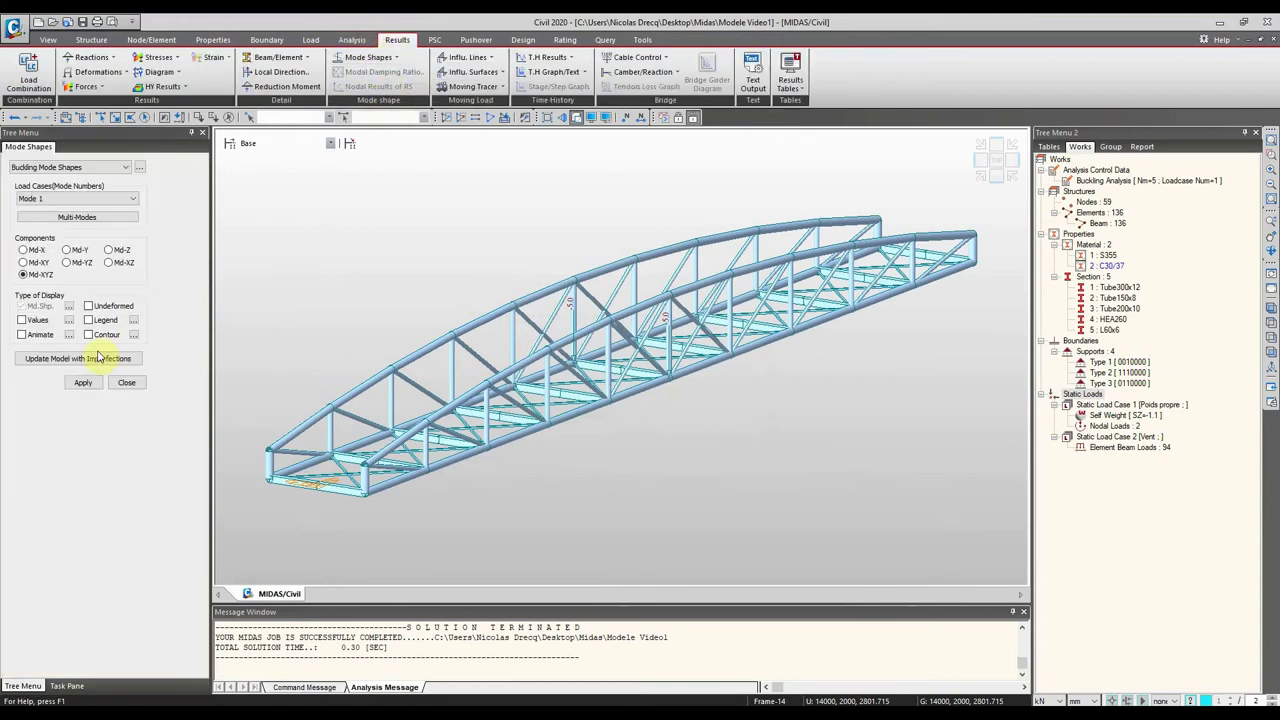
click(85, 381)
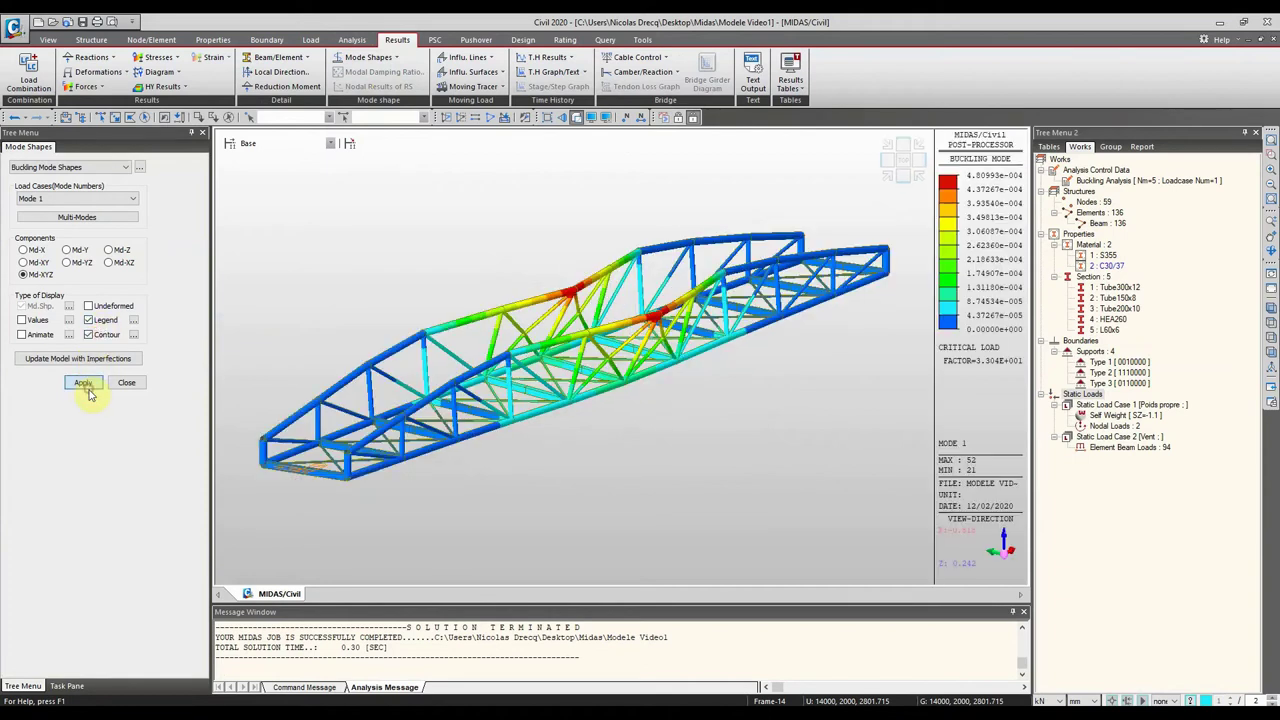
mouse_move(446, 259)
ctrl+middle_down()
mouse_move(489, 251)
mouse_move(500, 217)
mouse_move(502, 248)
mouse_move(529, 266)
mouse_move(583, 243)
mouse_move(429, 263)
mouse_move(443, 251)
mouse_move(337, 243)
mouse_move(434, 257)
ctrl+middle_up()
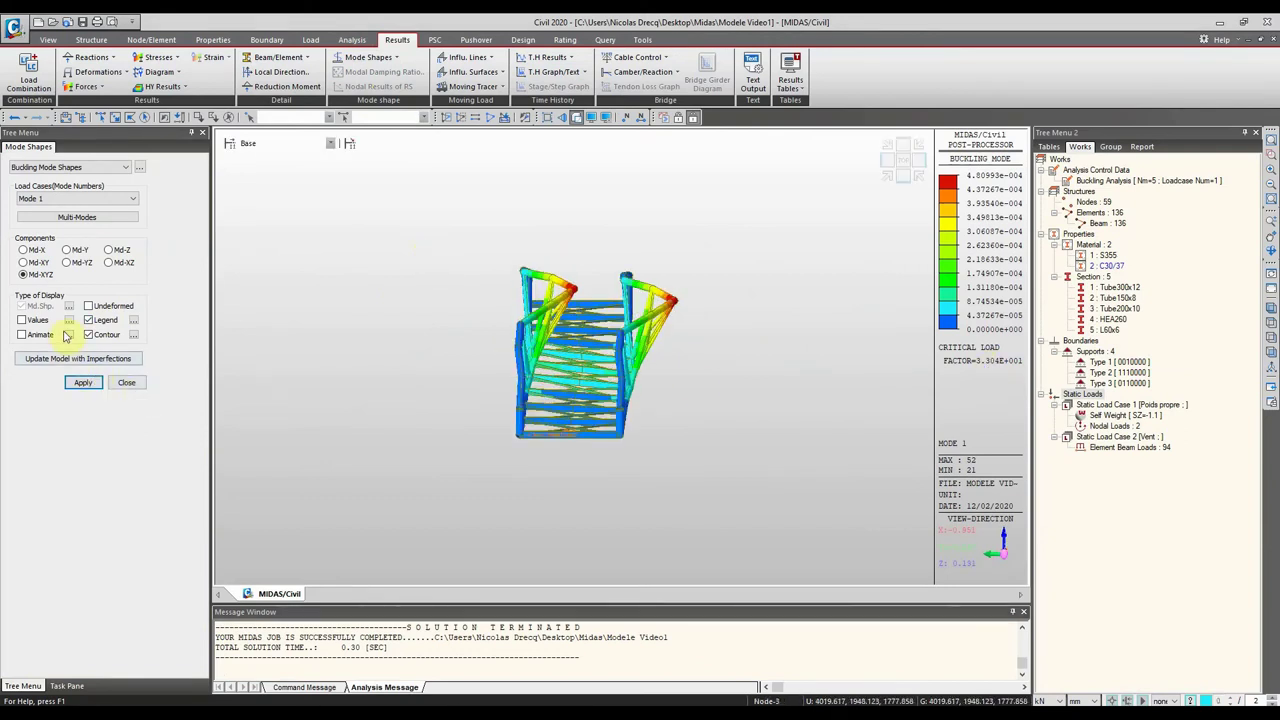
ctrl+middle_drag(538, 305, 424, 301)
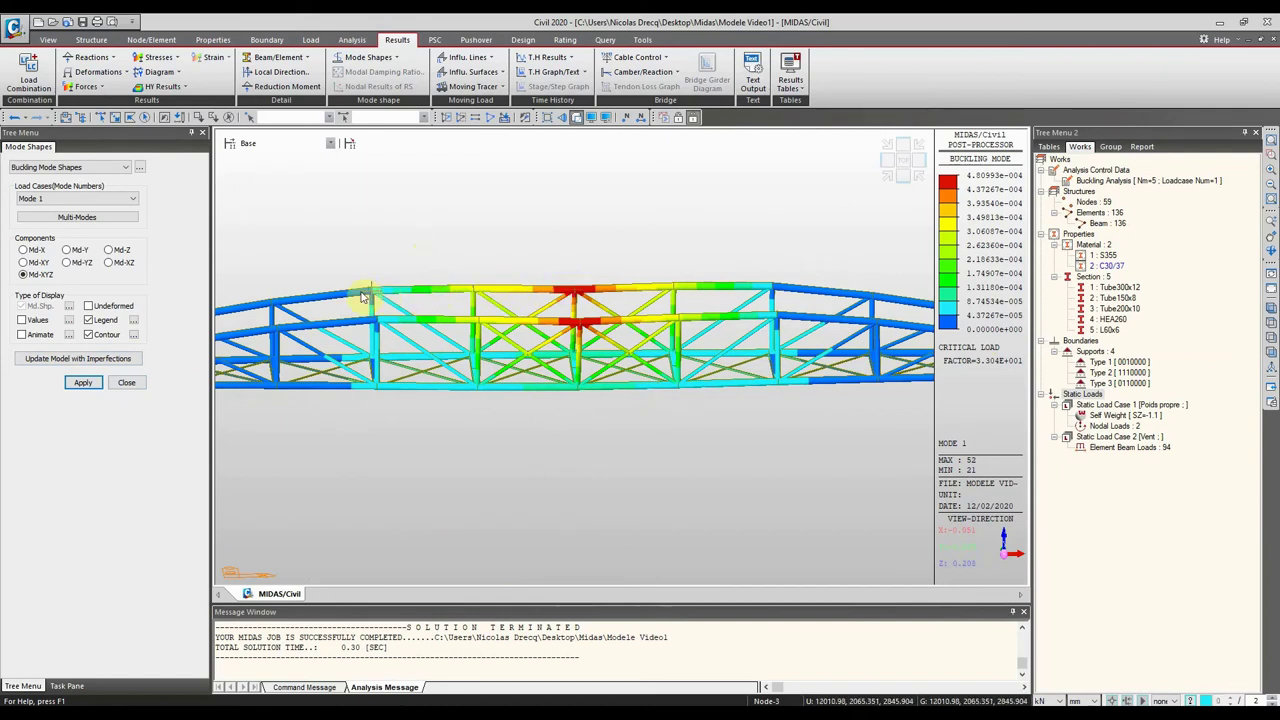
Step: Return to preprocessing mode and divide all Tube300x12, Tube150x8 and Tube200x10 elements into 4 equal parts
click(679, 117)
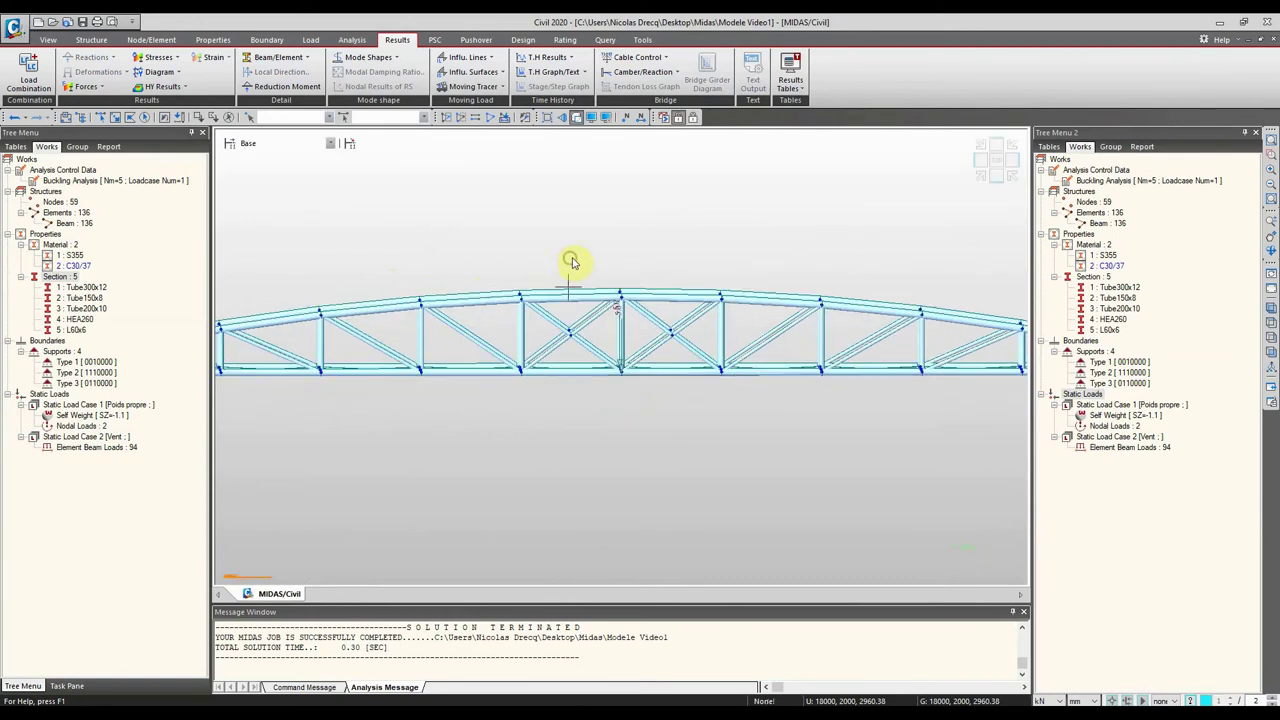
click(1118, 287)
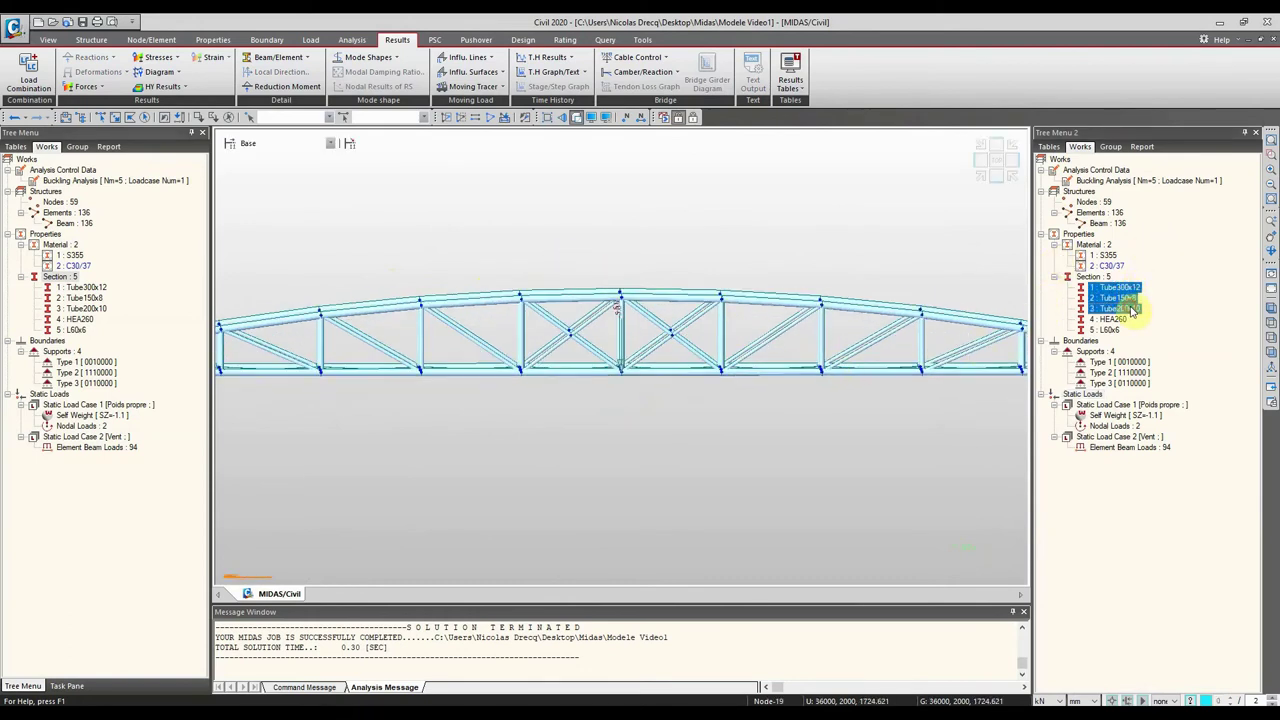
right_click(1132, 310)
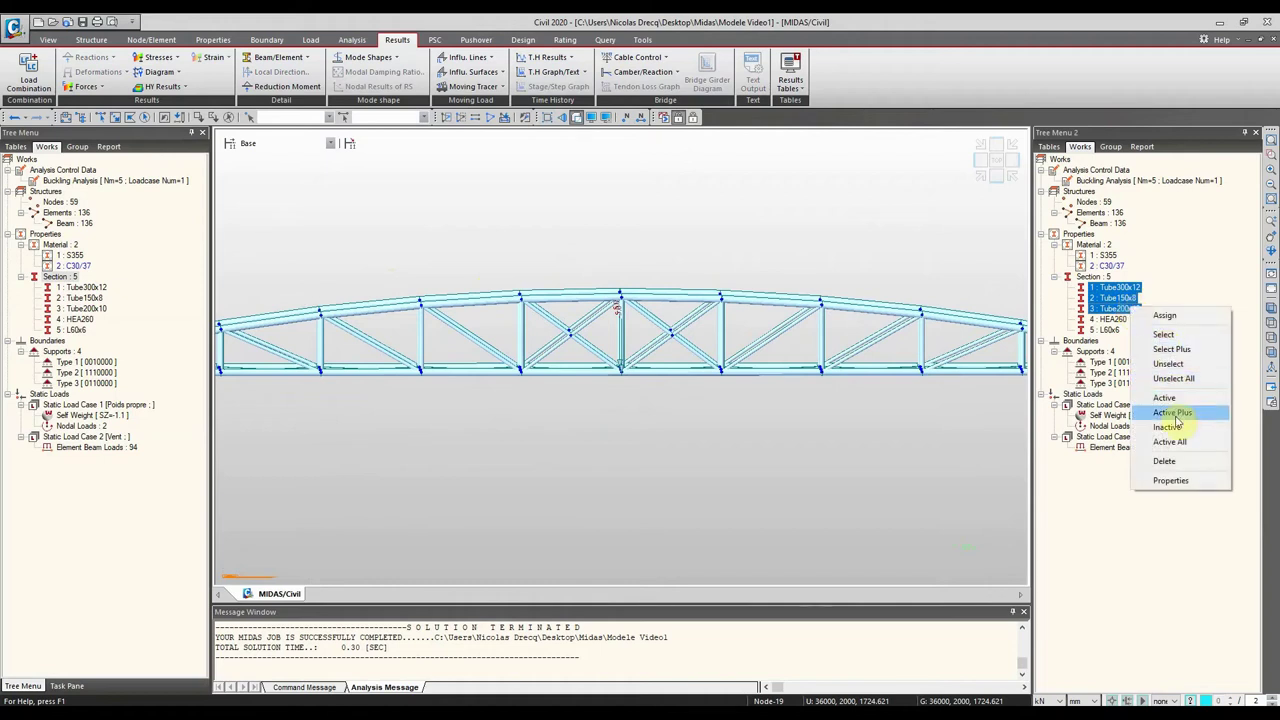
click(1164, 334)
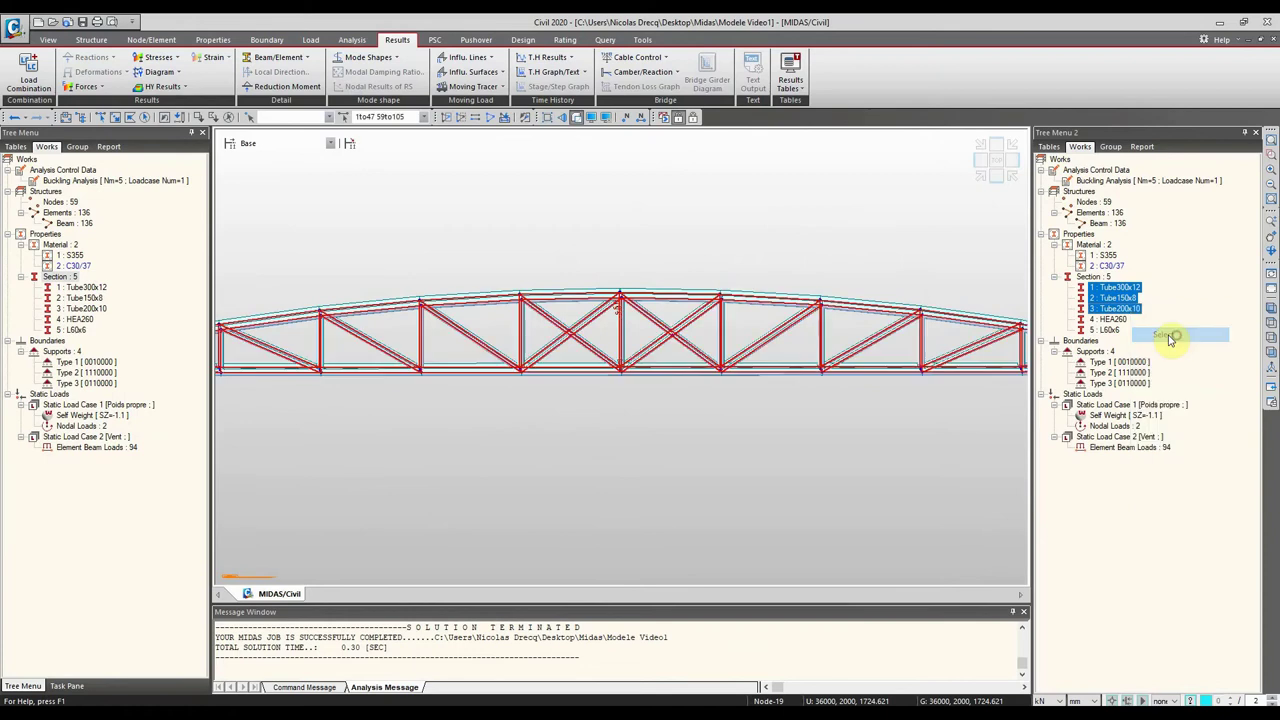
middle_drag(704, 281, 760, 267)
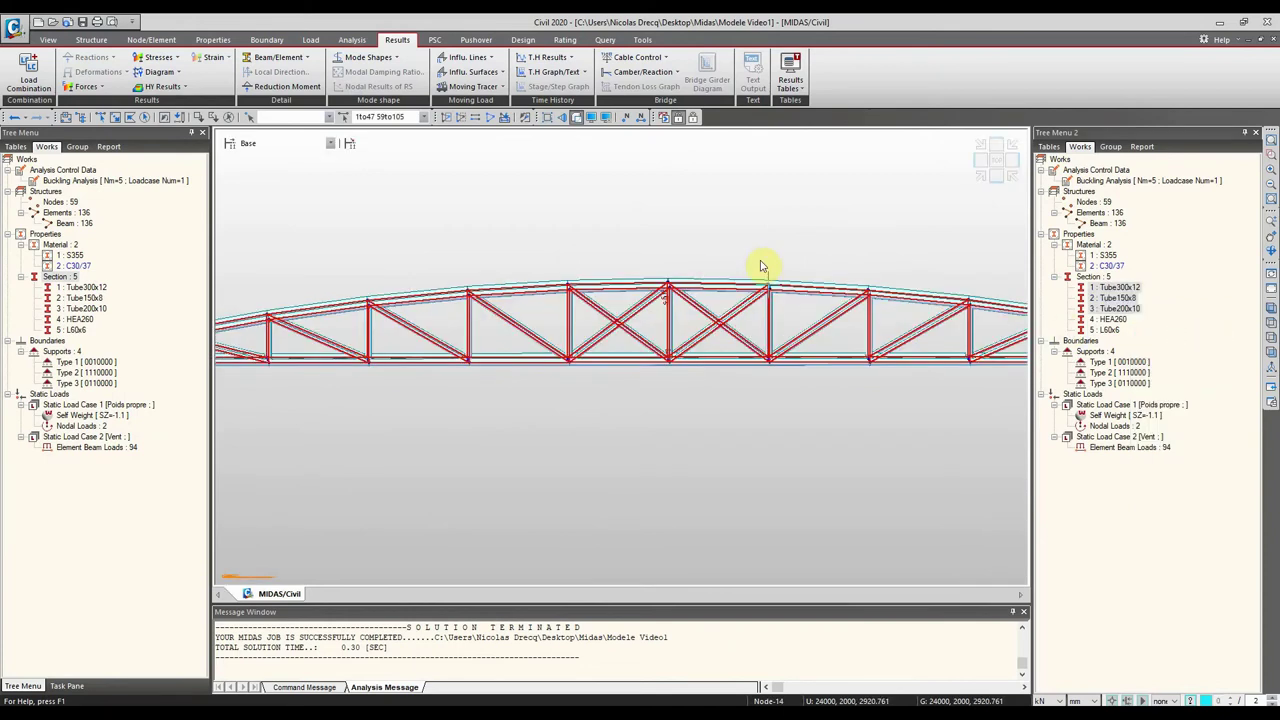
middle_drag(594, 286, 766, 256)
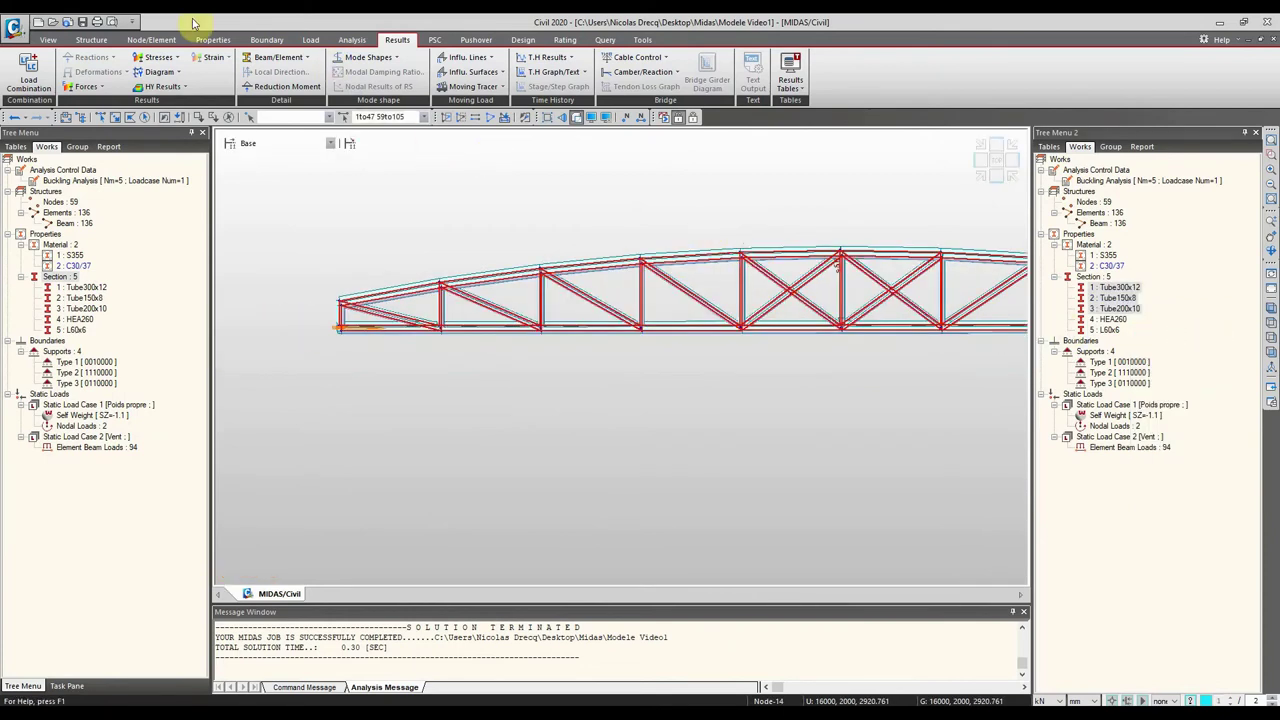
click(163, 40)
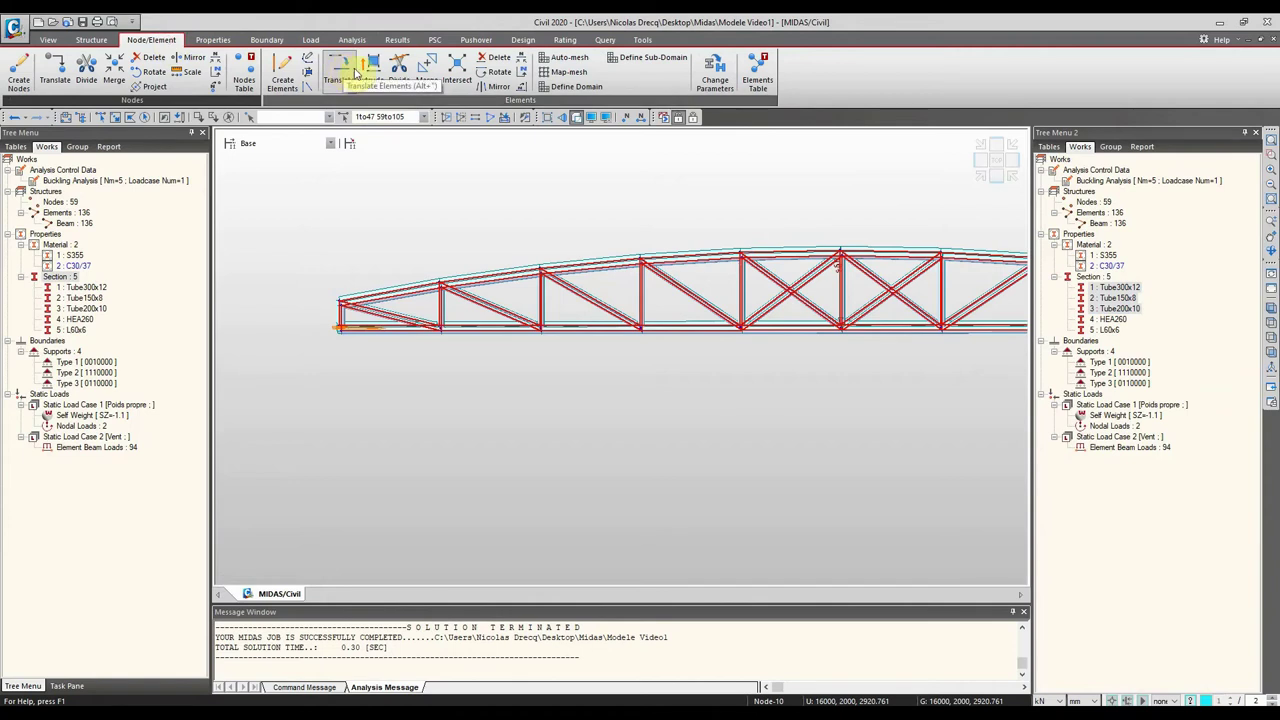
click(400, 76)
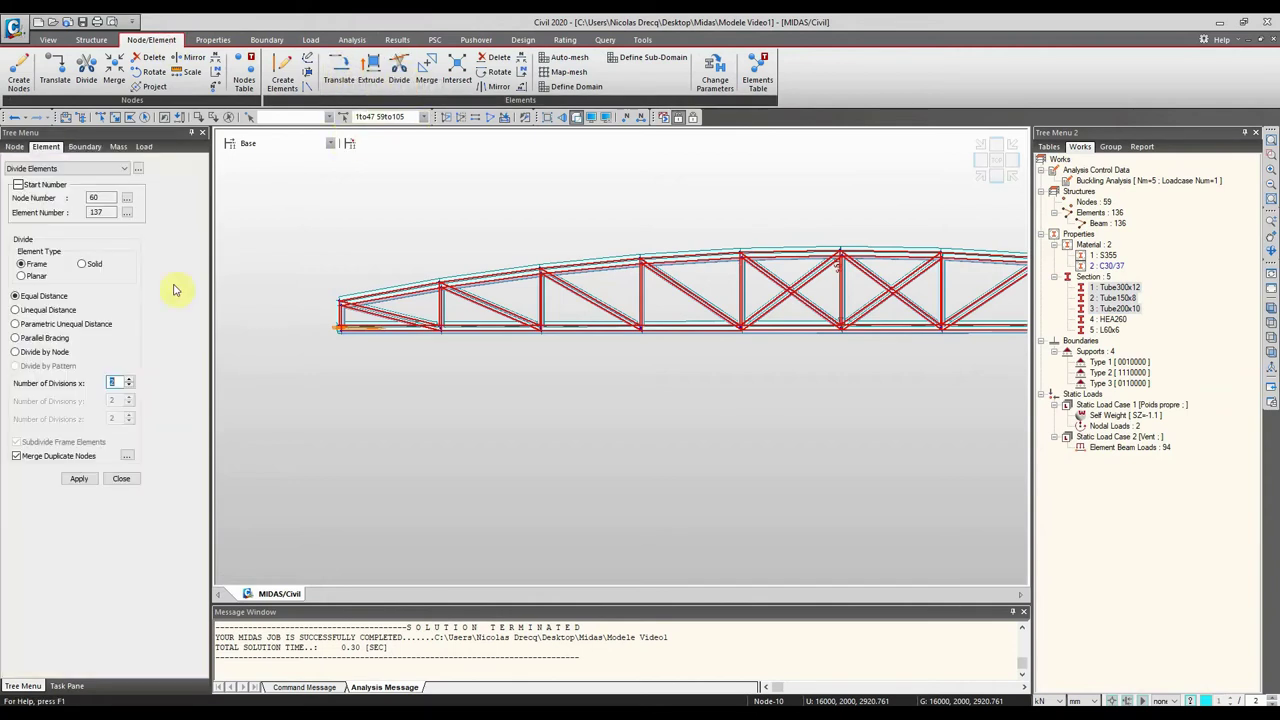
click(79, 479)
click(639, 394)
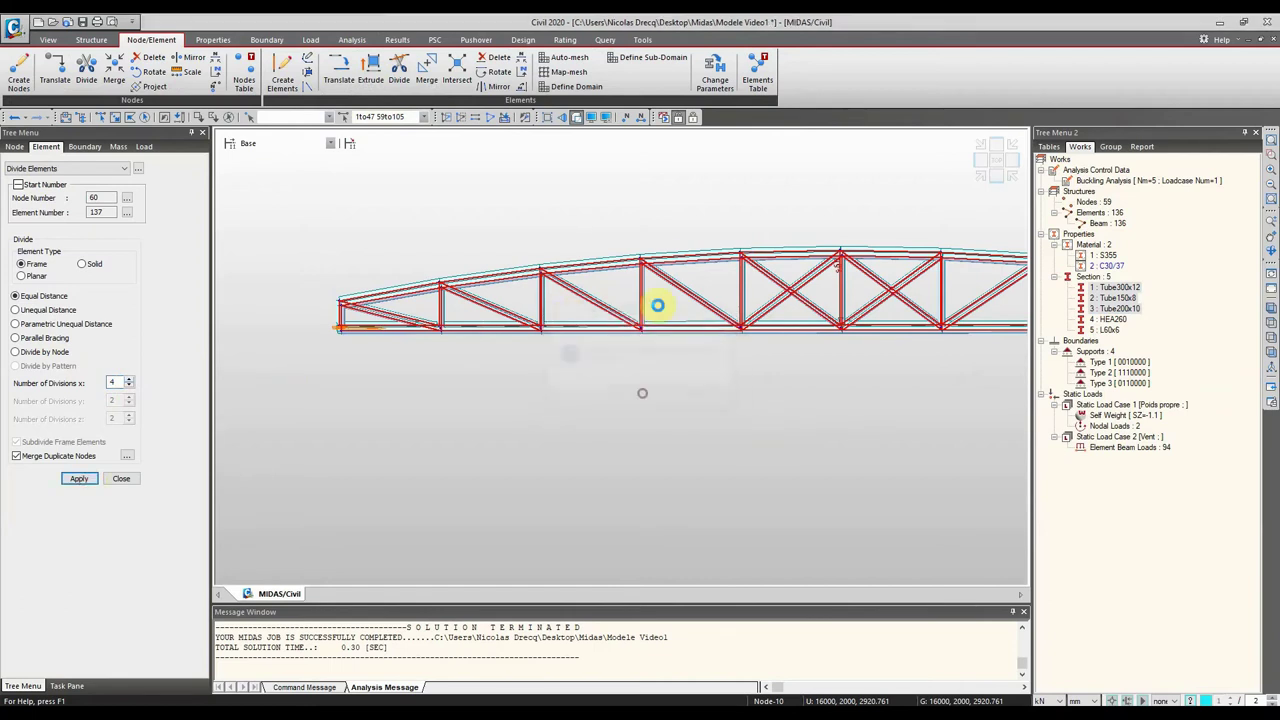
Step: Rerun the analysis on the refined mesh and plot the Mode 1 buckling shape, examining it from several angles
mouse_move(677, 249)
ctrl+middle_down()
mouse_move(703, 260)
mouse_move(780, 203)
mouse_move(560, 214)
mouse_move(609, 217)
mouse_move(608, 232)
ctrl+middle_up()
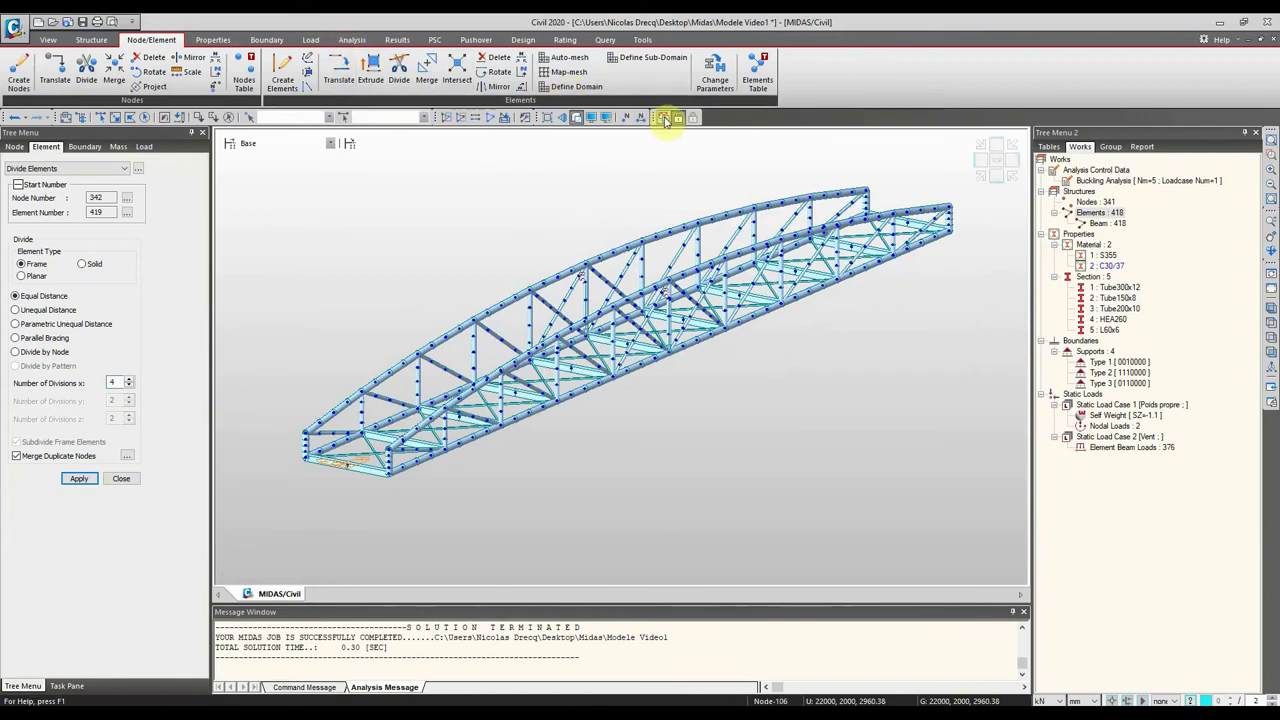
click(661, 118)
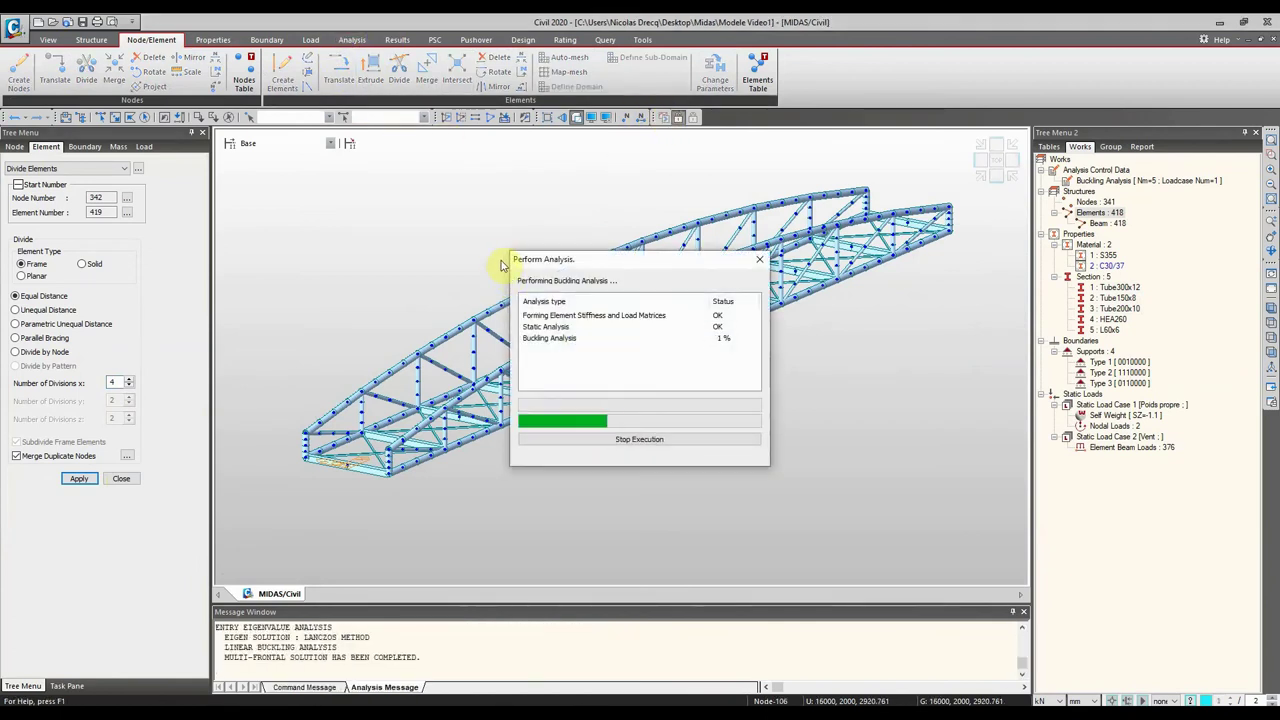
ctrl+middle_drag(571, 214, 572, 220)
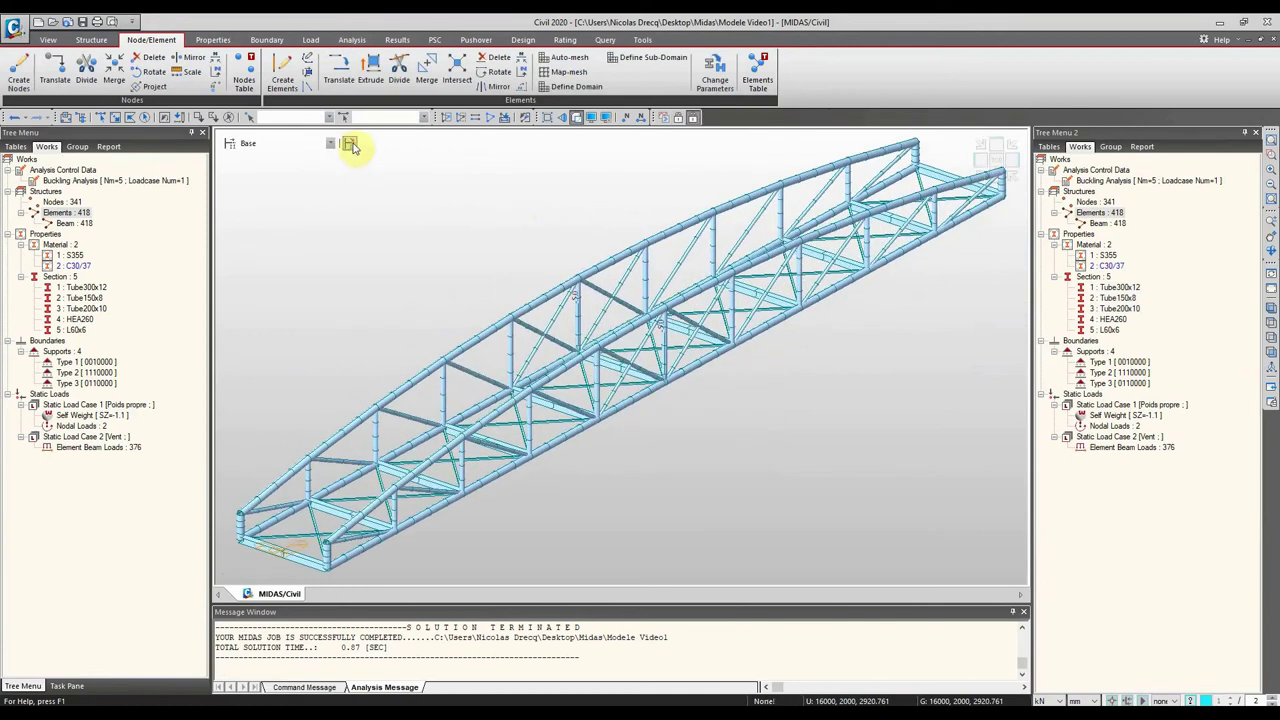
click(352, 40)
click(398, 40)
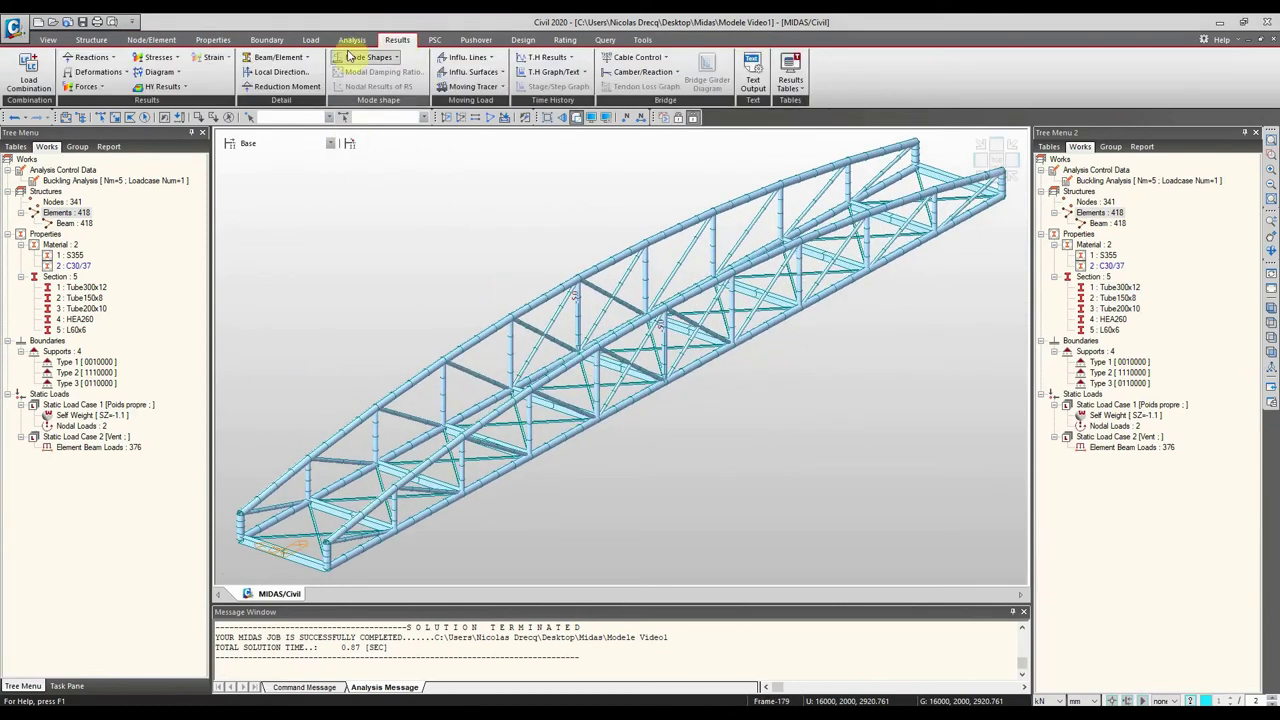
click(366, 108)
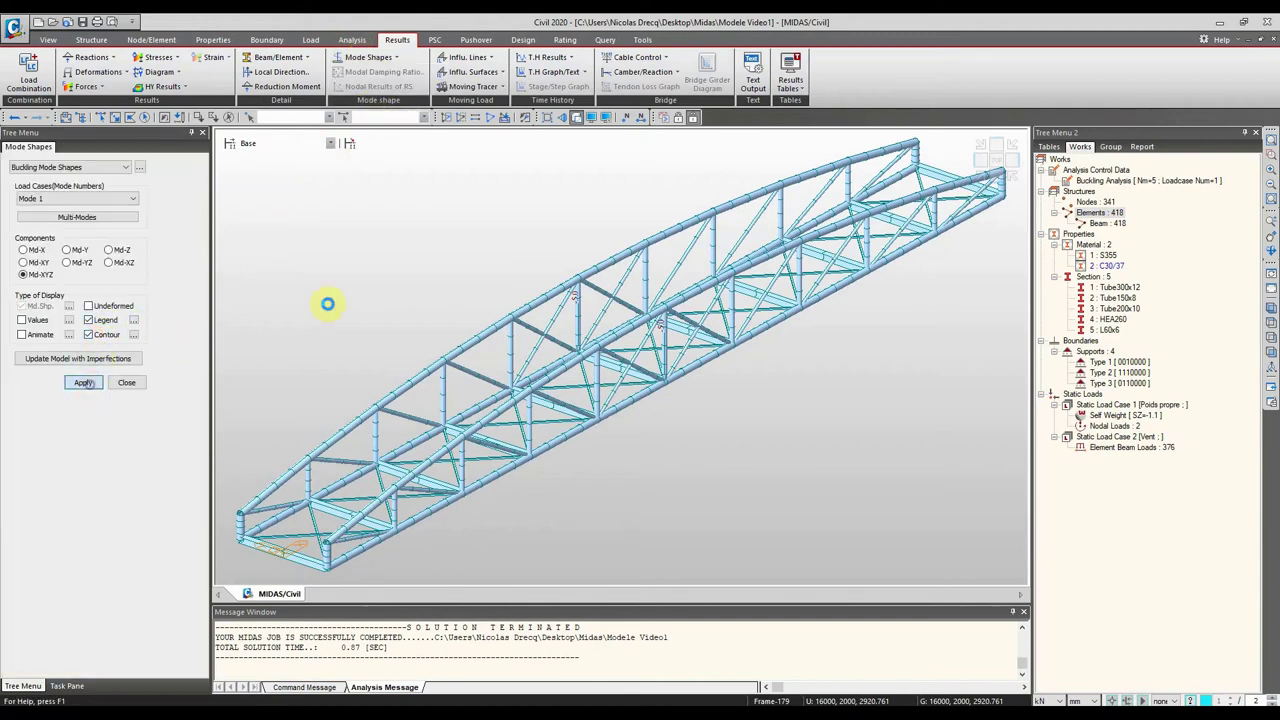
ctrl+middle_drag(551, 288, 588, 272)
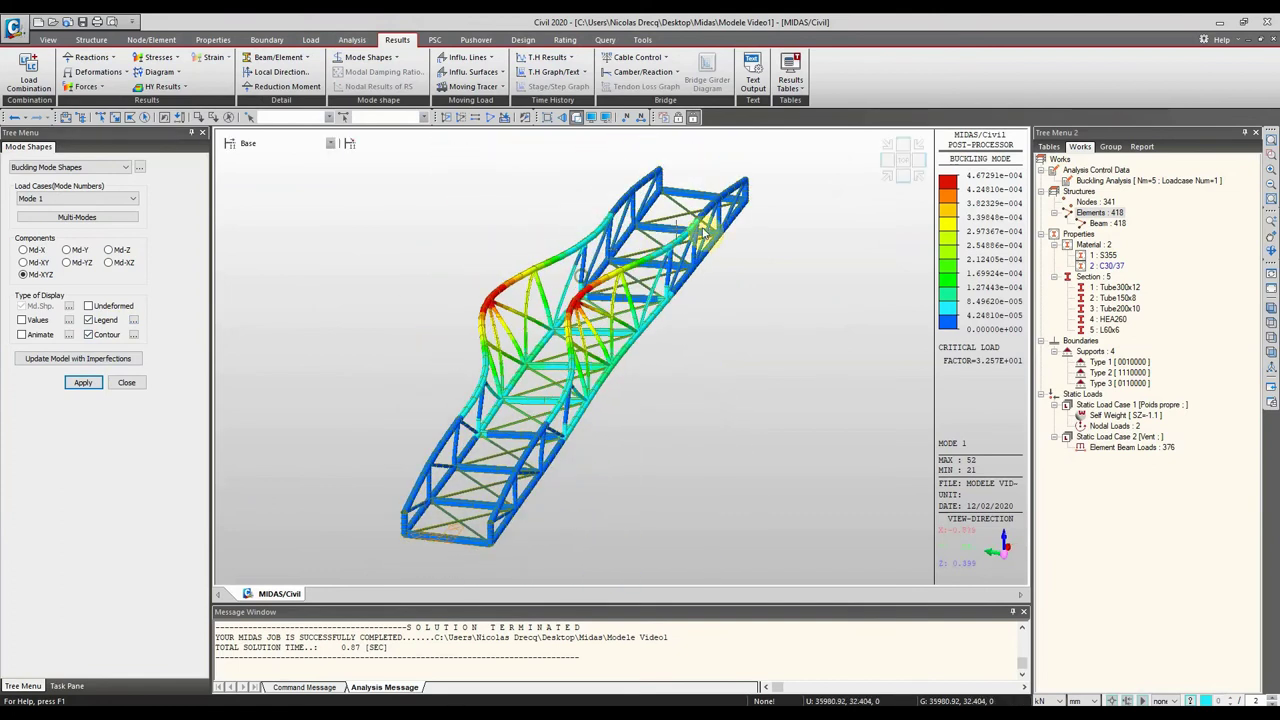
ctrl+middle_drag(523, 274, 534, 243)
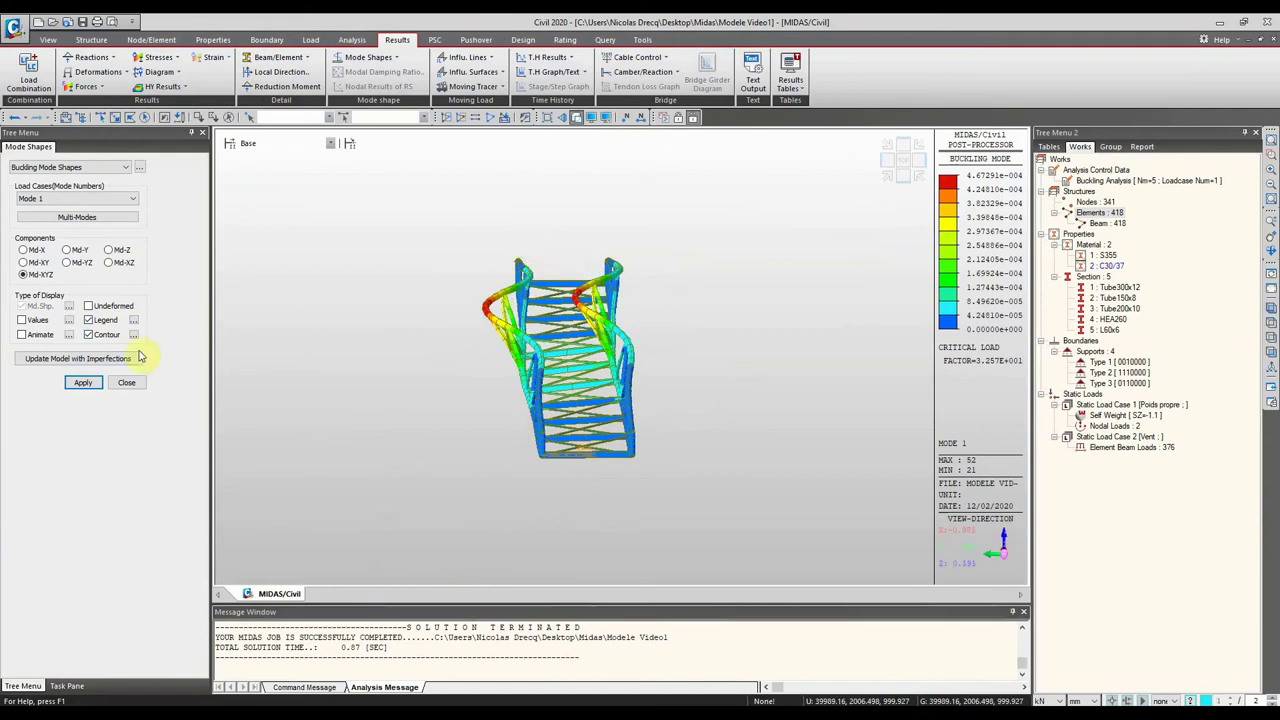
Step: Plot the Mode 2 buckling shape and examine the deformed upper chords
click(101, 202)
click(95, 217)
click(90, 382)
middle_drag(423, 269, 560, 300)
Step: Plot the Mode 4 buckling shape and examine the upper chords along the footbridge
click(122, 201)
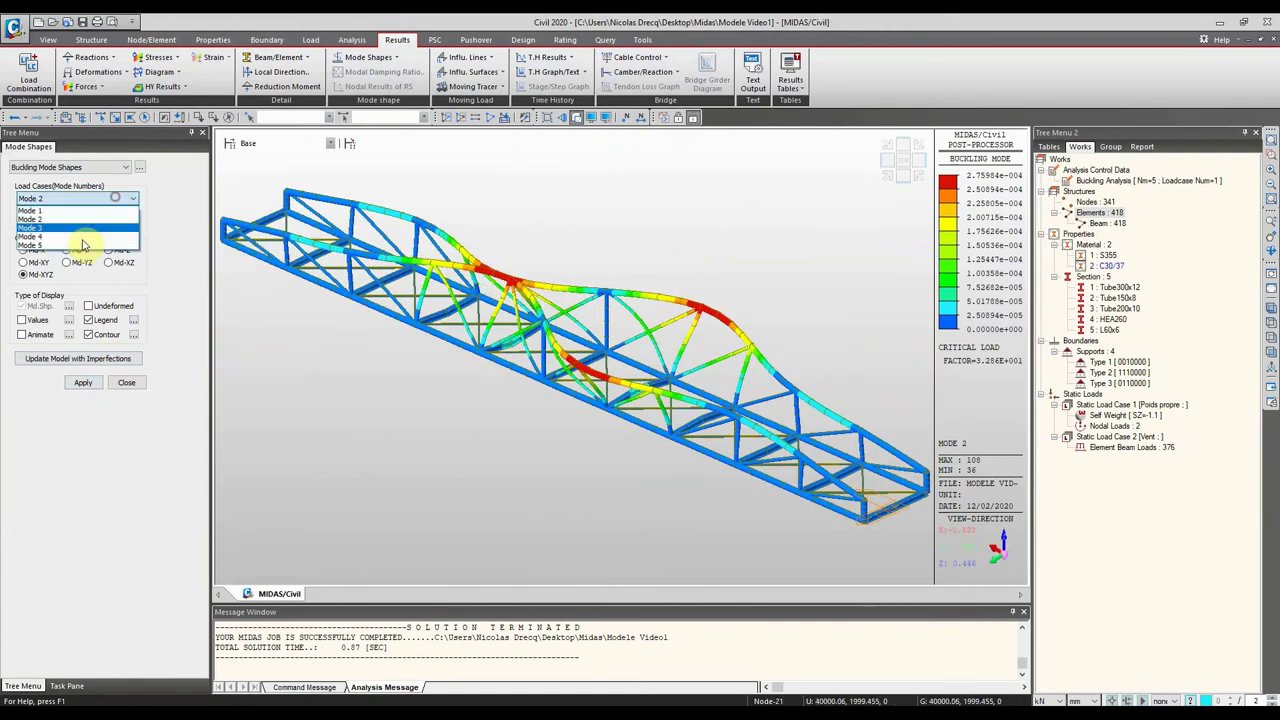
click(84, 237)
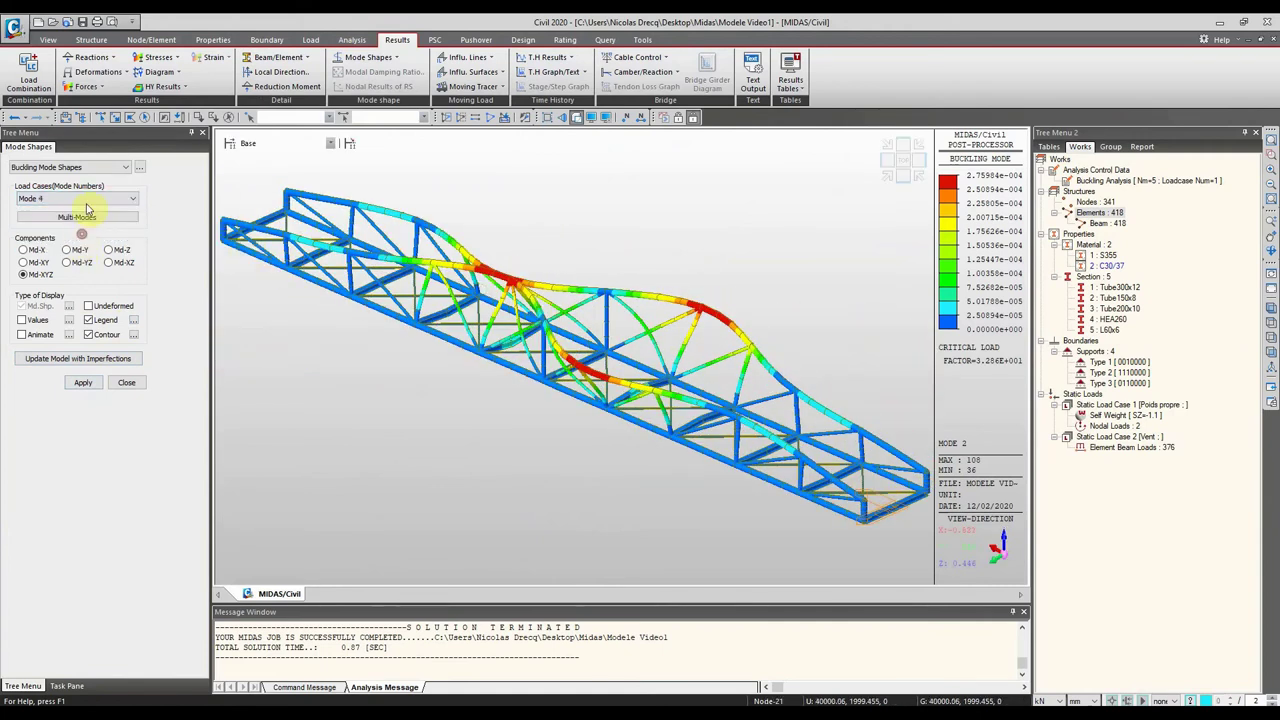
click(84, 383)
middle_drag(430, 300, 420, 263)
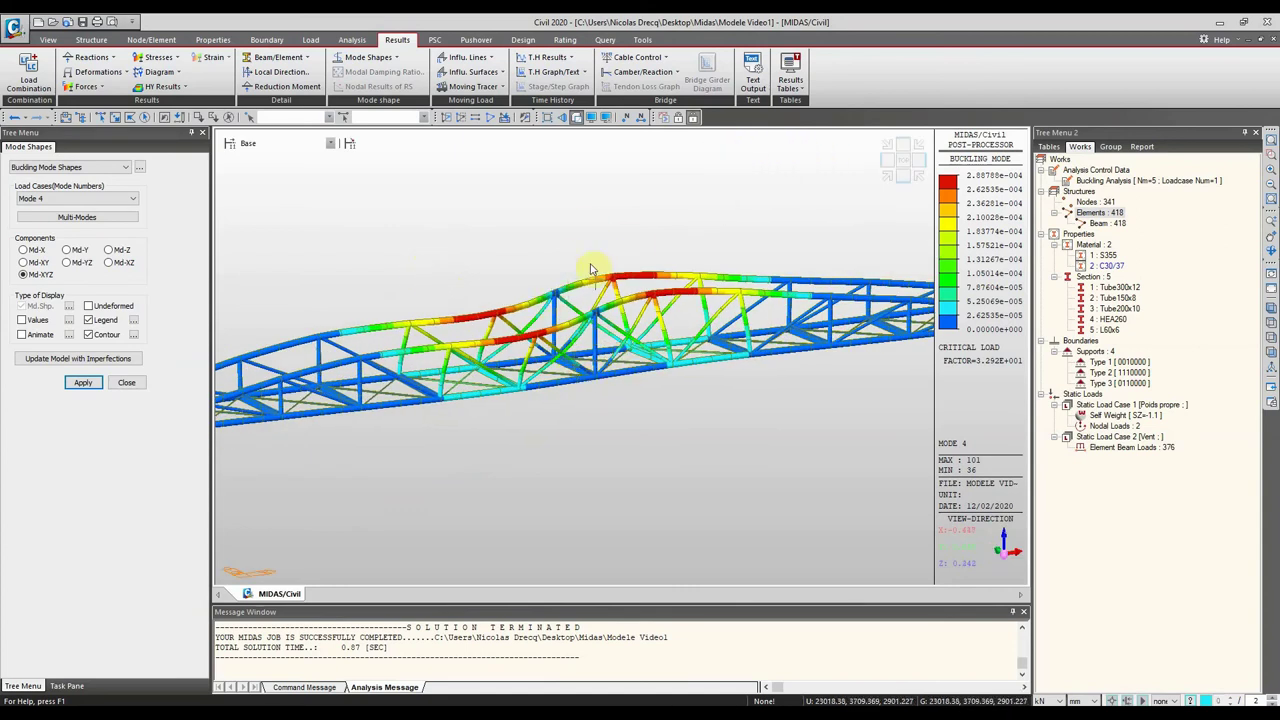
Step: Return to preprocessing mode and hide the node markers on the footbridge model
click(678, 119)
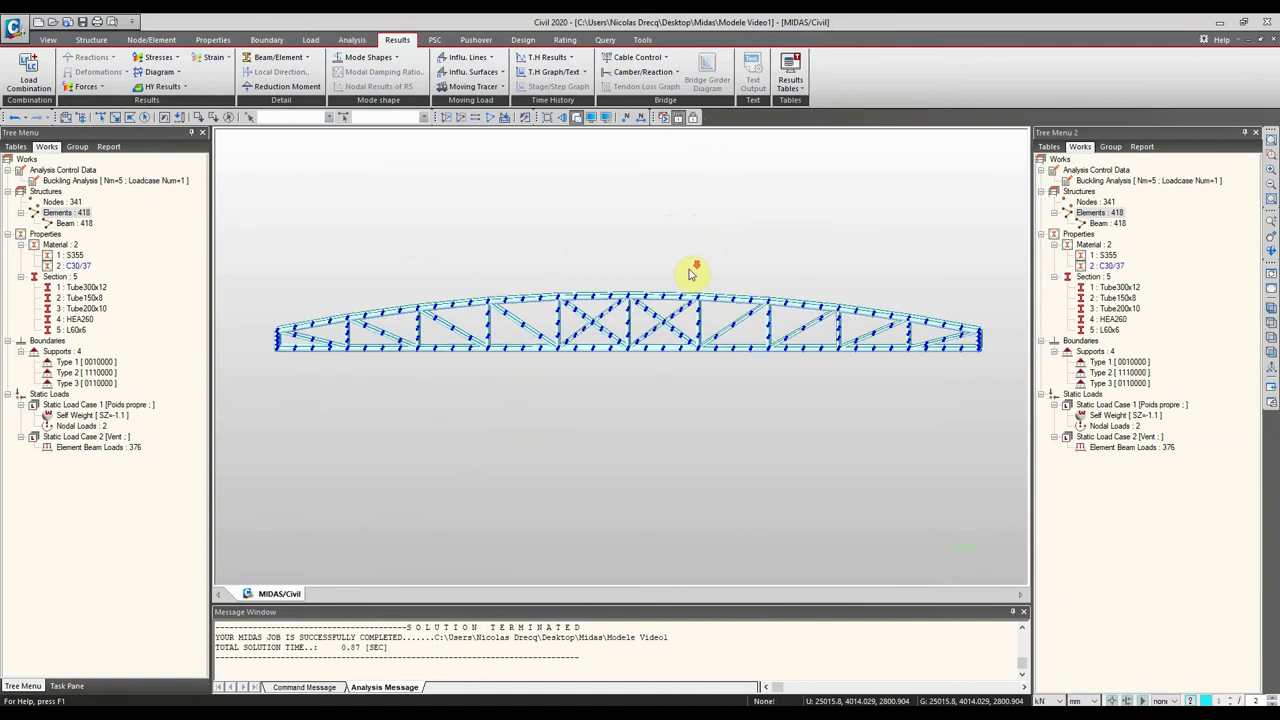
middle_drag(691, 320, 663, 337)
scroll(663, 334, up, 5)
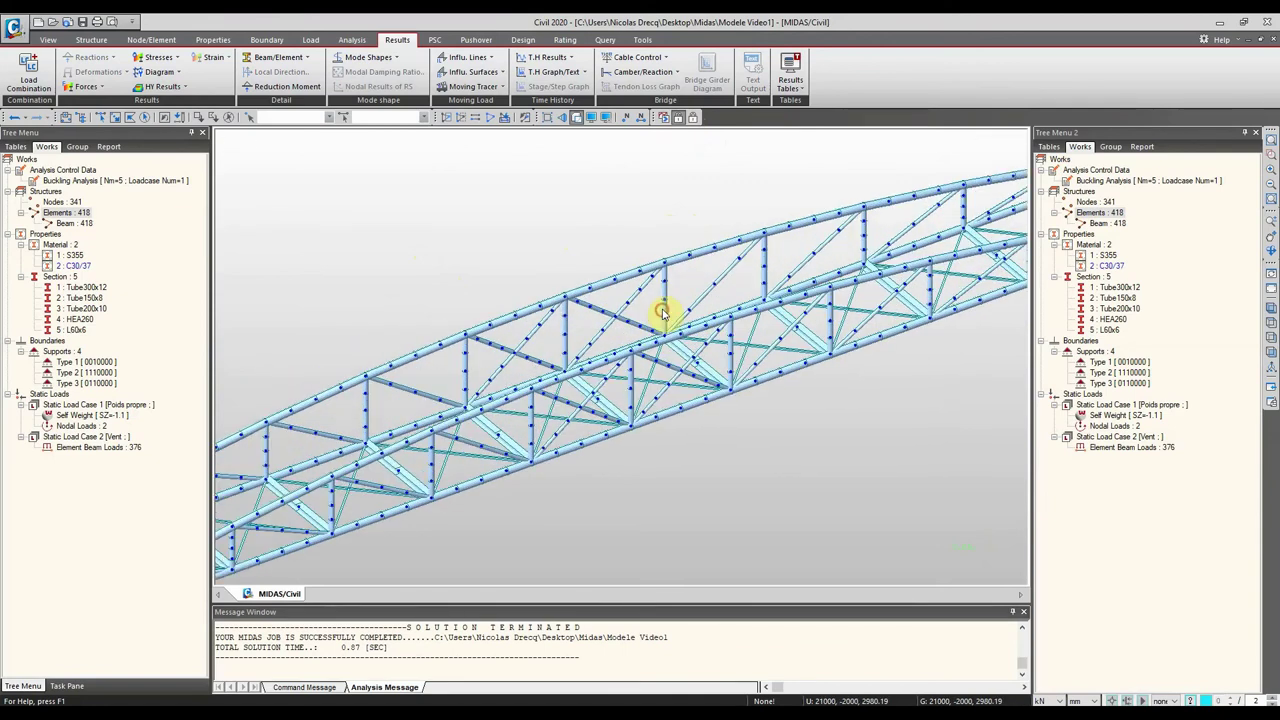
mouse_move(666, 292)
middle_down()
mouse_move(671, 283)
mouse_move(651, 283)
mouse_move(676, 284)
middle_up()
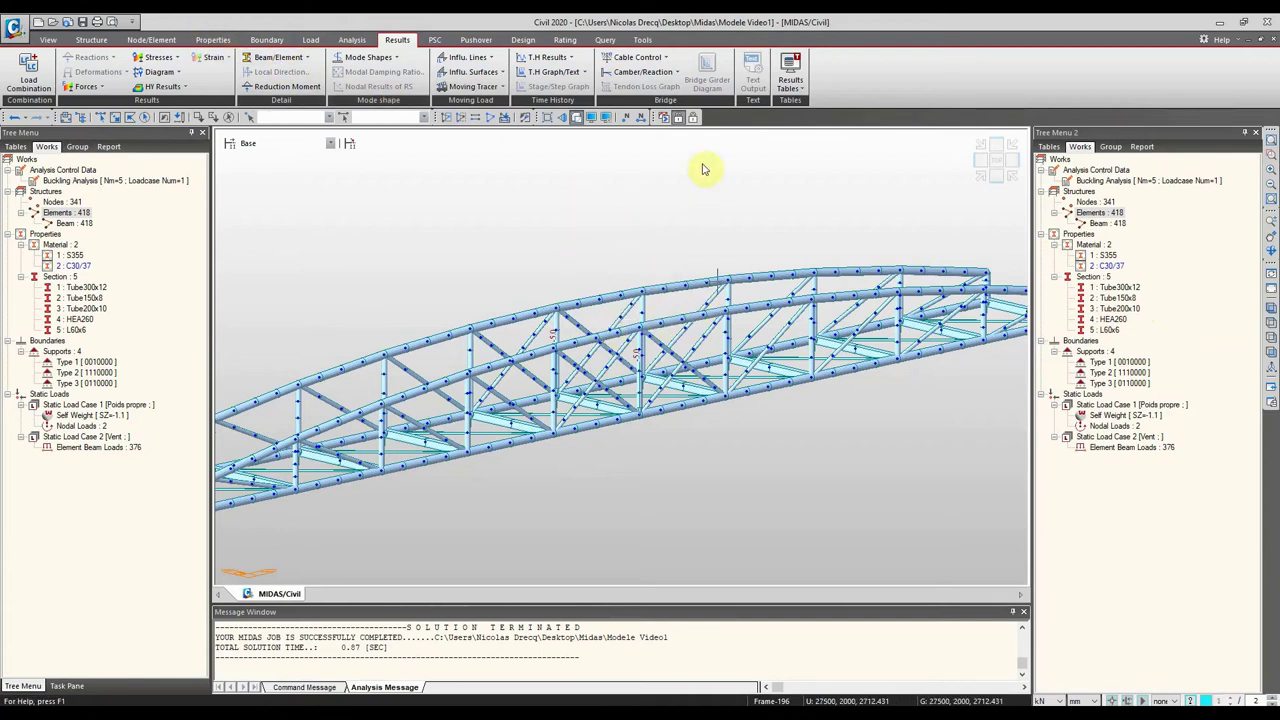
click(591, 119)
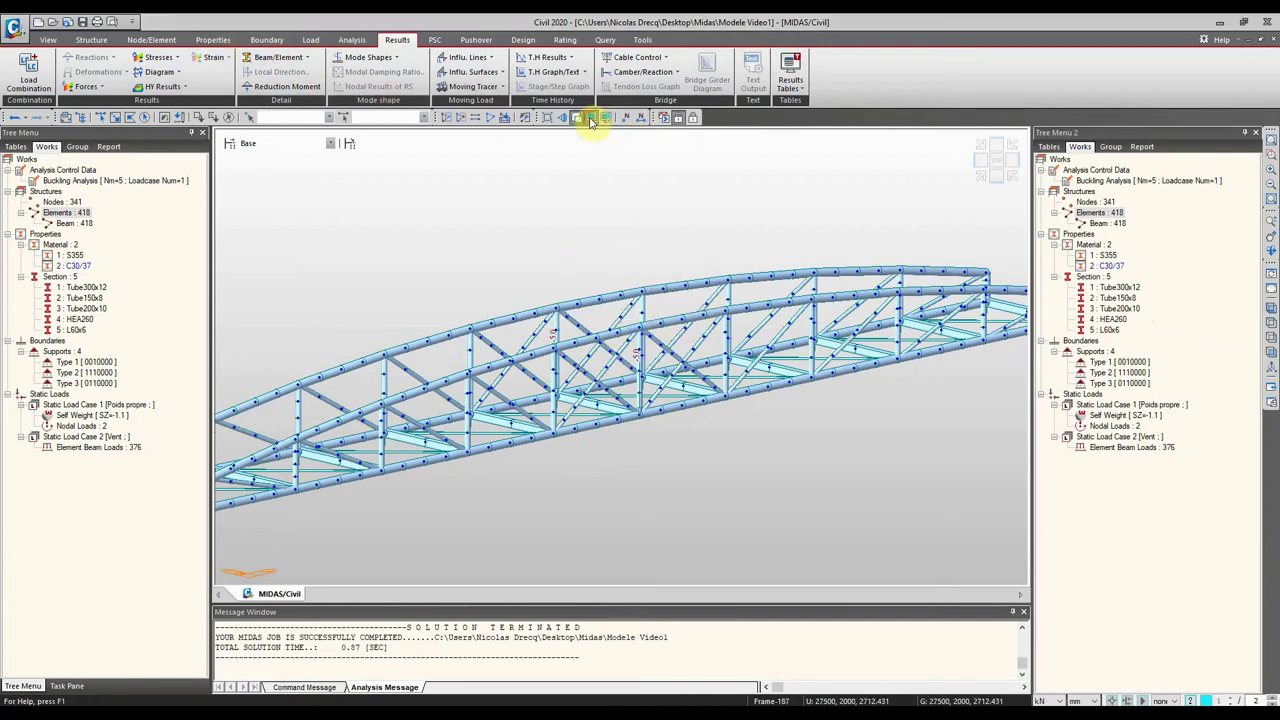
drag(571, 200, 599, 173)
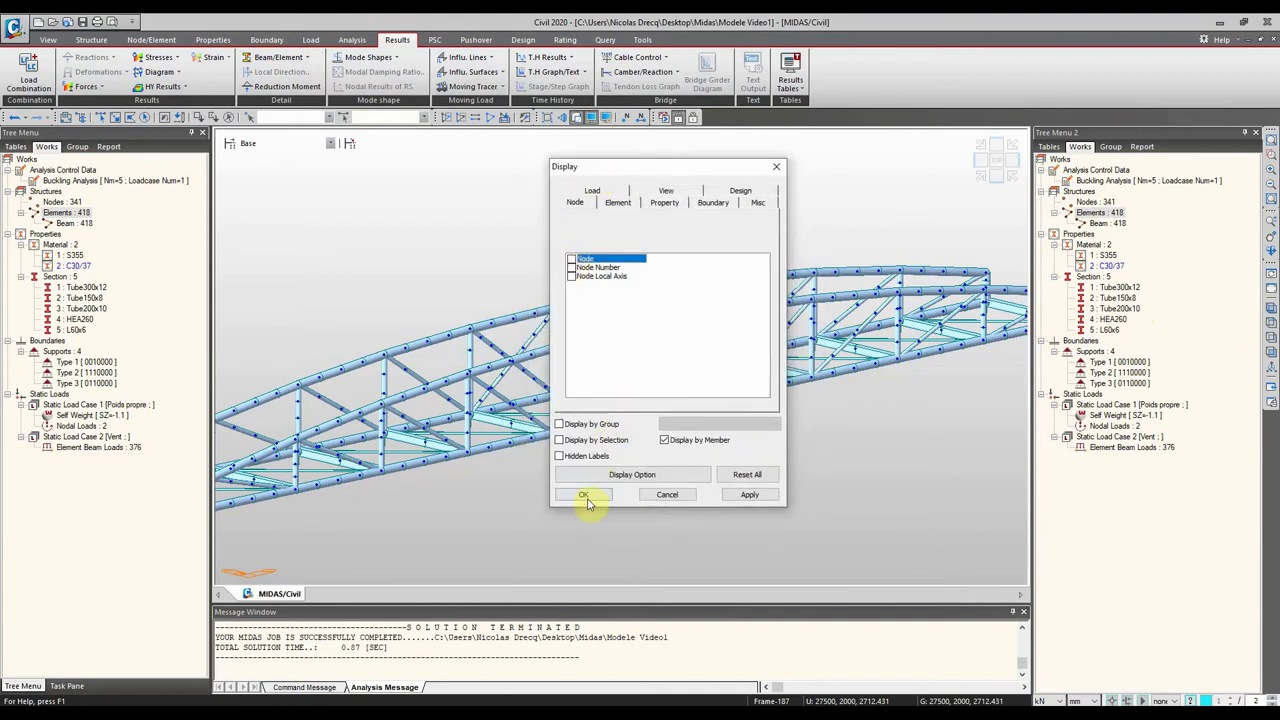
click(584, 495)
mouse_move(594, 343)
ctrl+middle_down()
mouse_move(600, 320)
mouse_move(563, 306)
mouse_move(585, 321)
ctrl+middle_up()
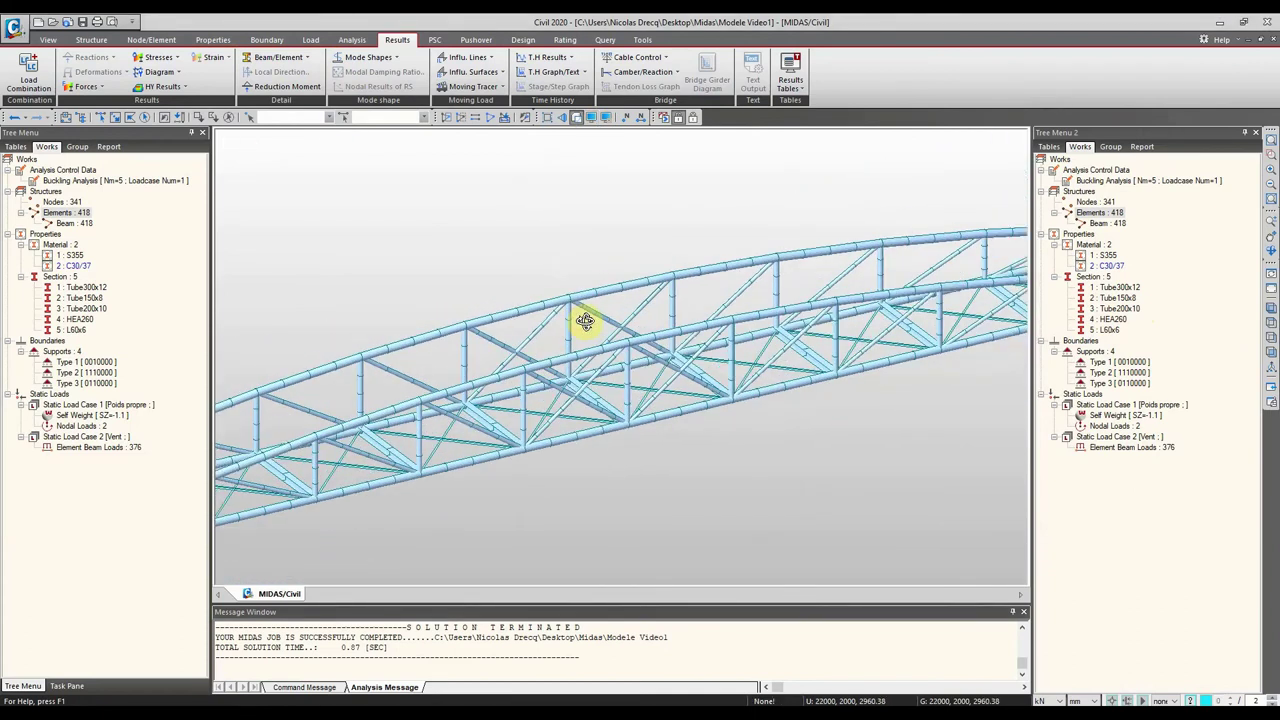
Step: Create an S355 Tube200x10 beam between upper-chord nodes 10 and 51, accepting deletion of the analysis results
click(184, 39)
click(272, 70)
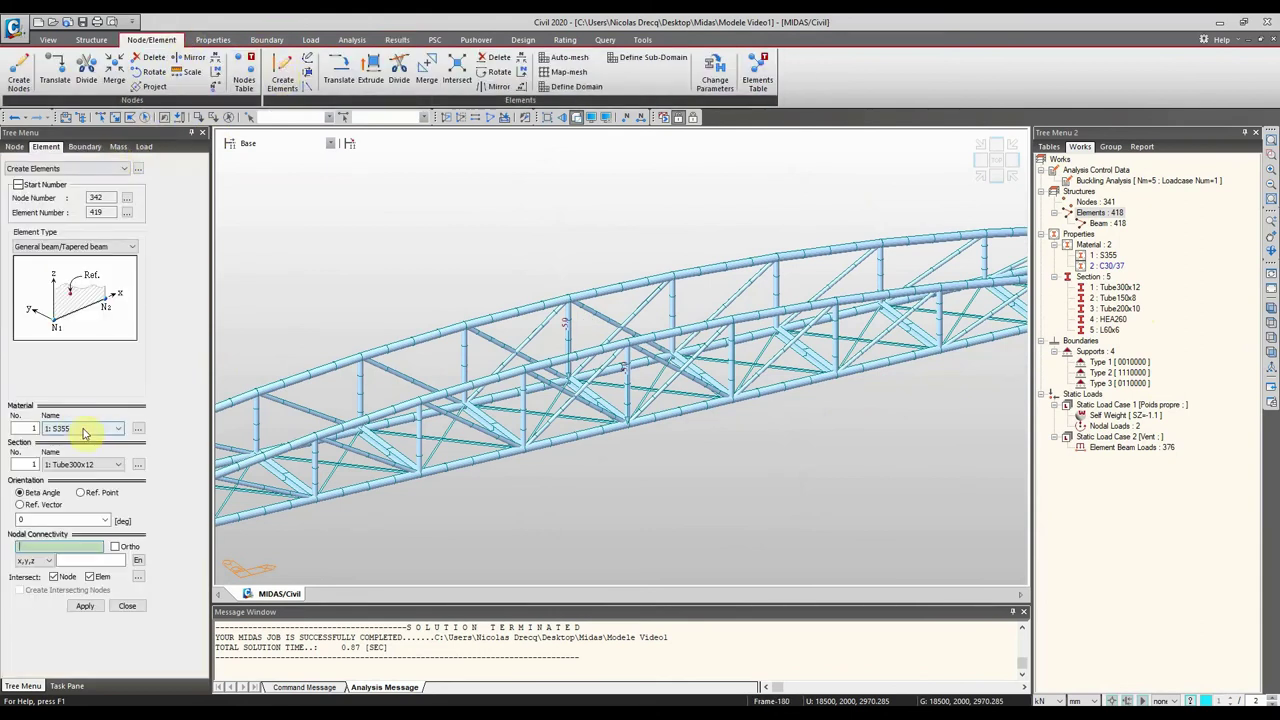
click(90, 465)
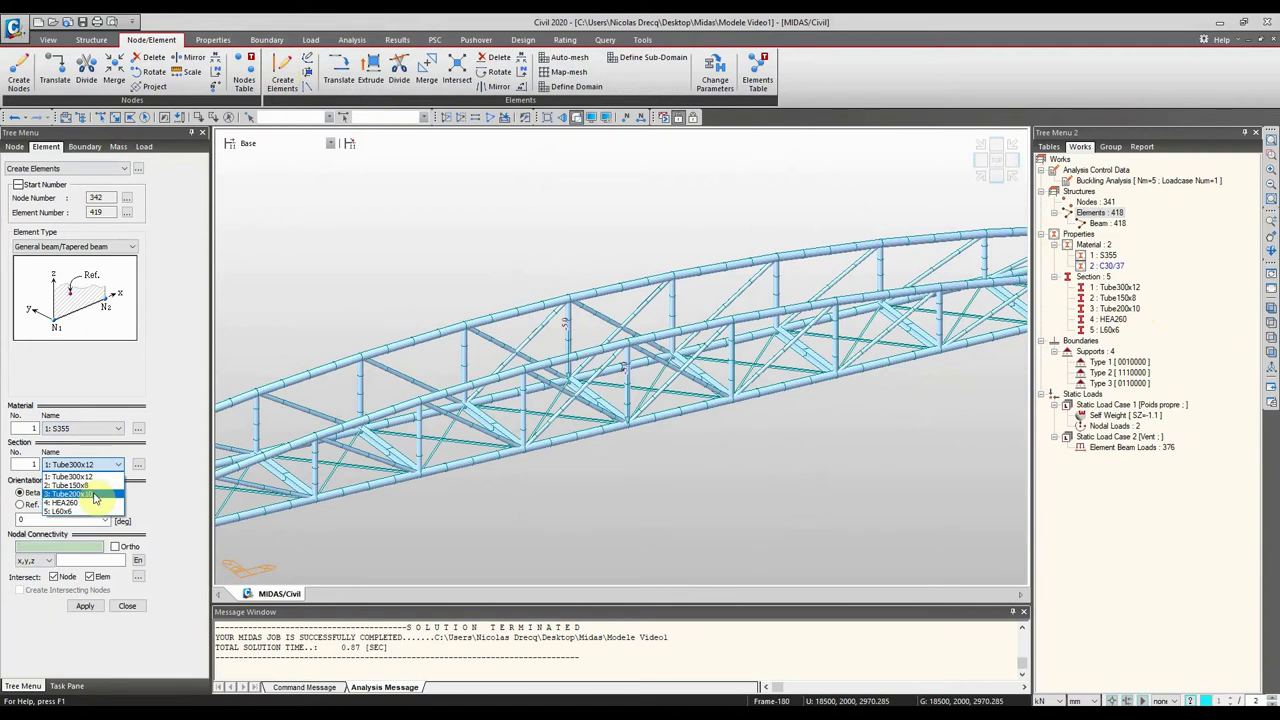
click(80, 494)
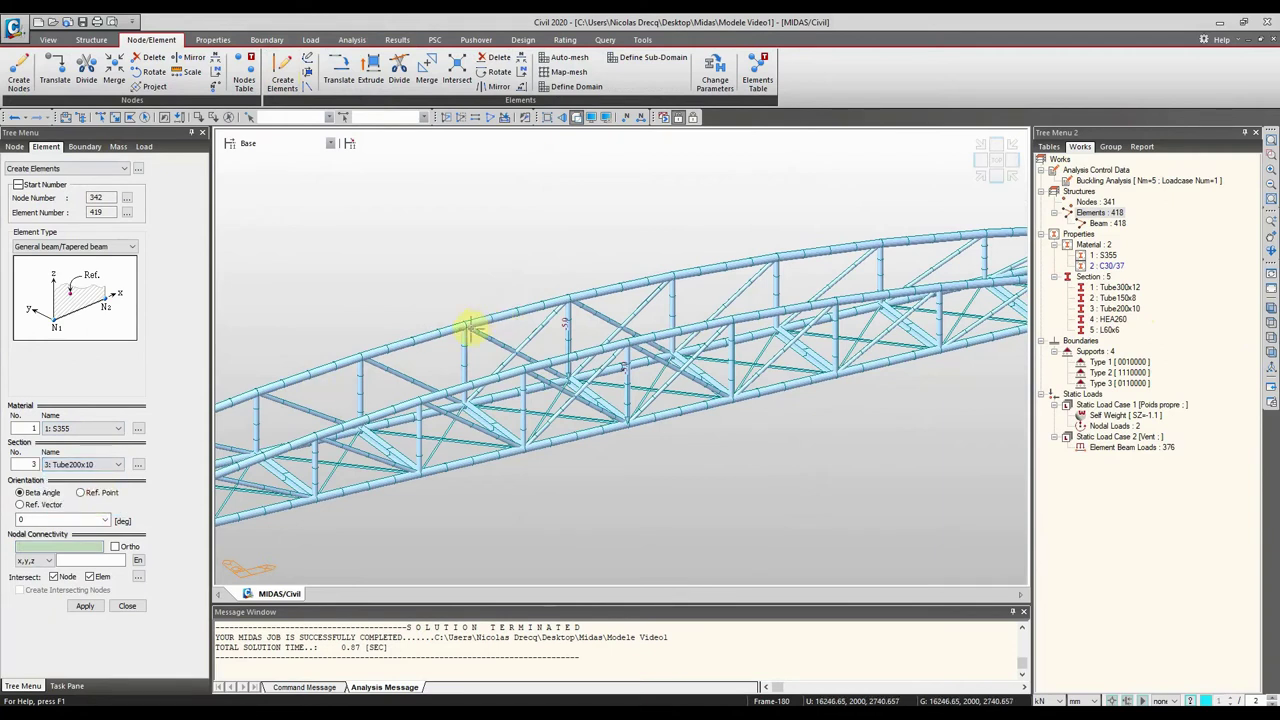
click(465, 325)
click(521, 369)
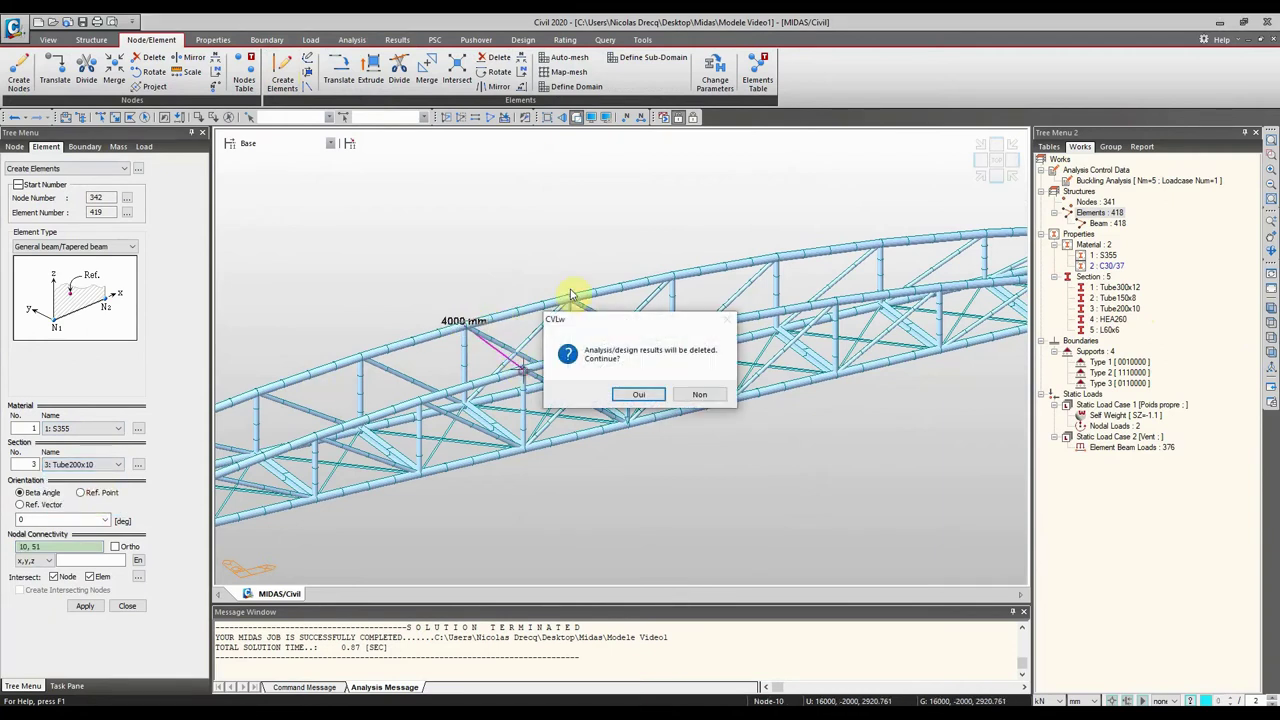
click(626, 396)
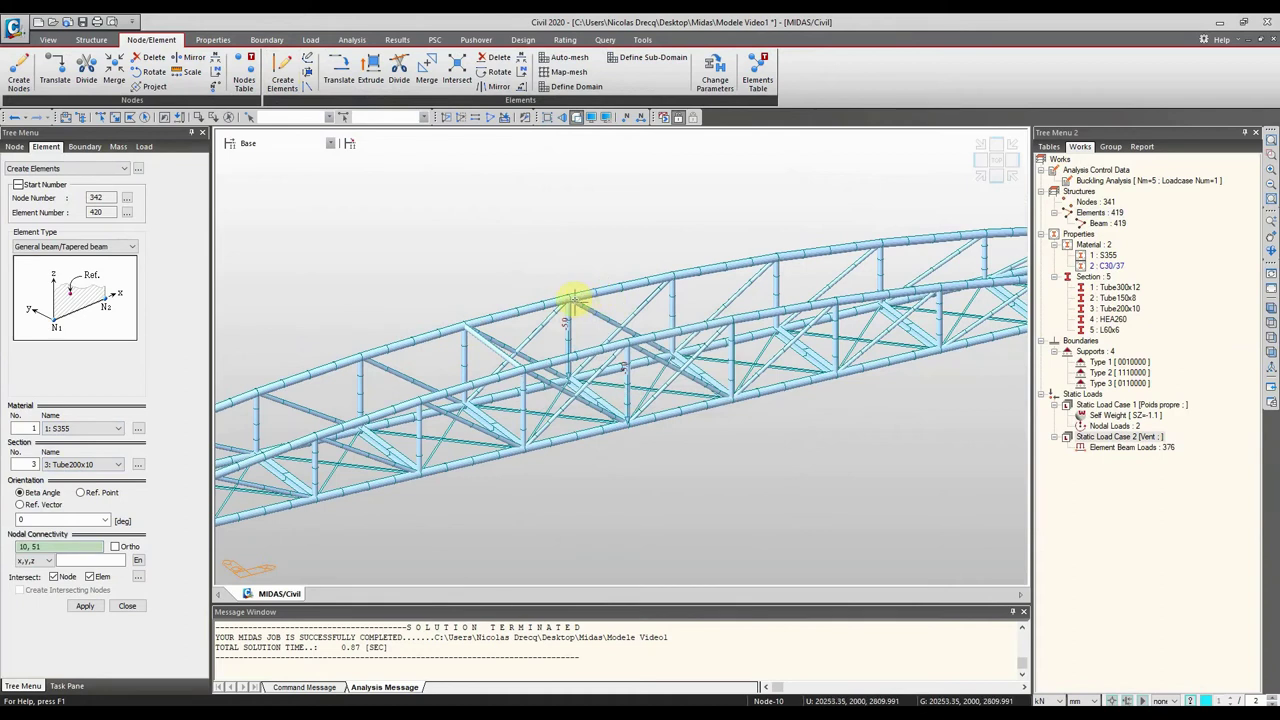
Step: Add four more Tube200x10 cross beams between the upper chords at the neighbouring central panel nodes
click(567, 295)
click(628, 342)
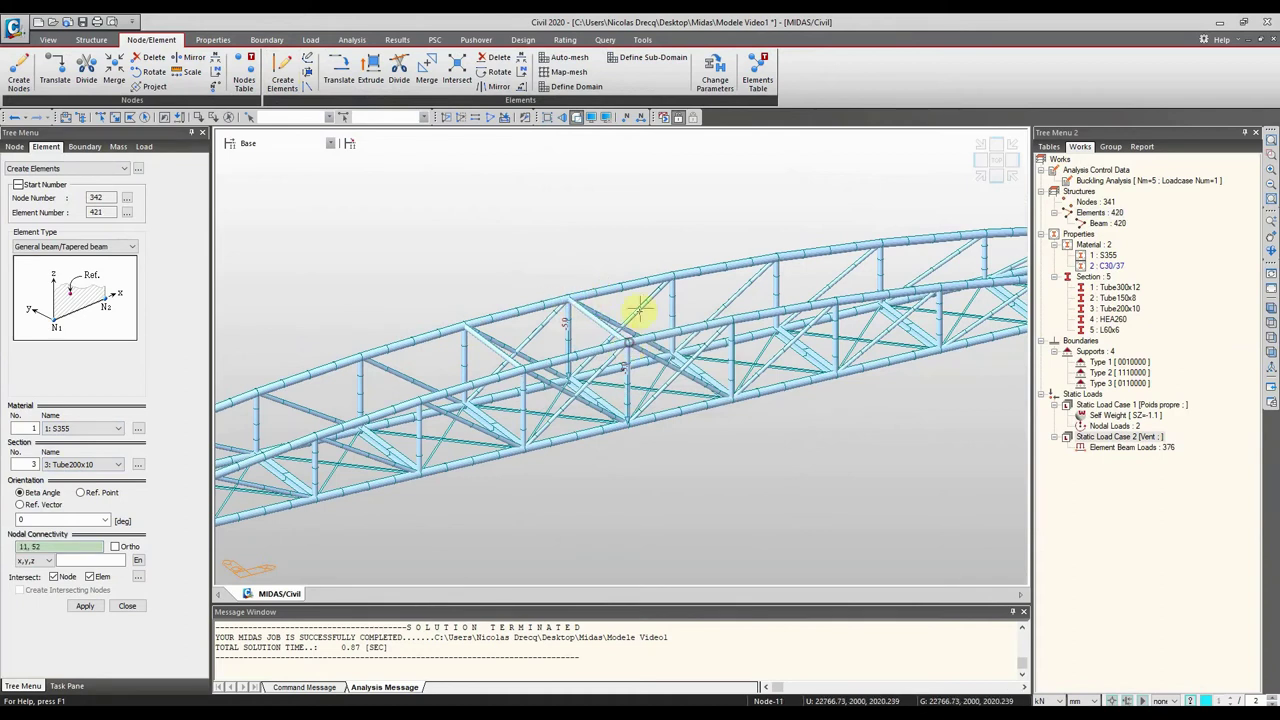
click(730, 318)
click(777, 258)
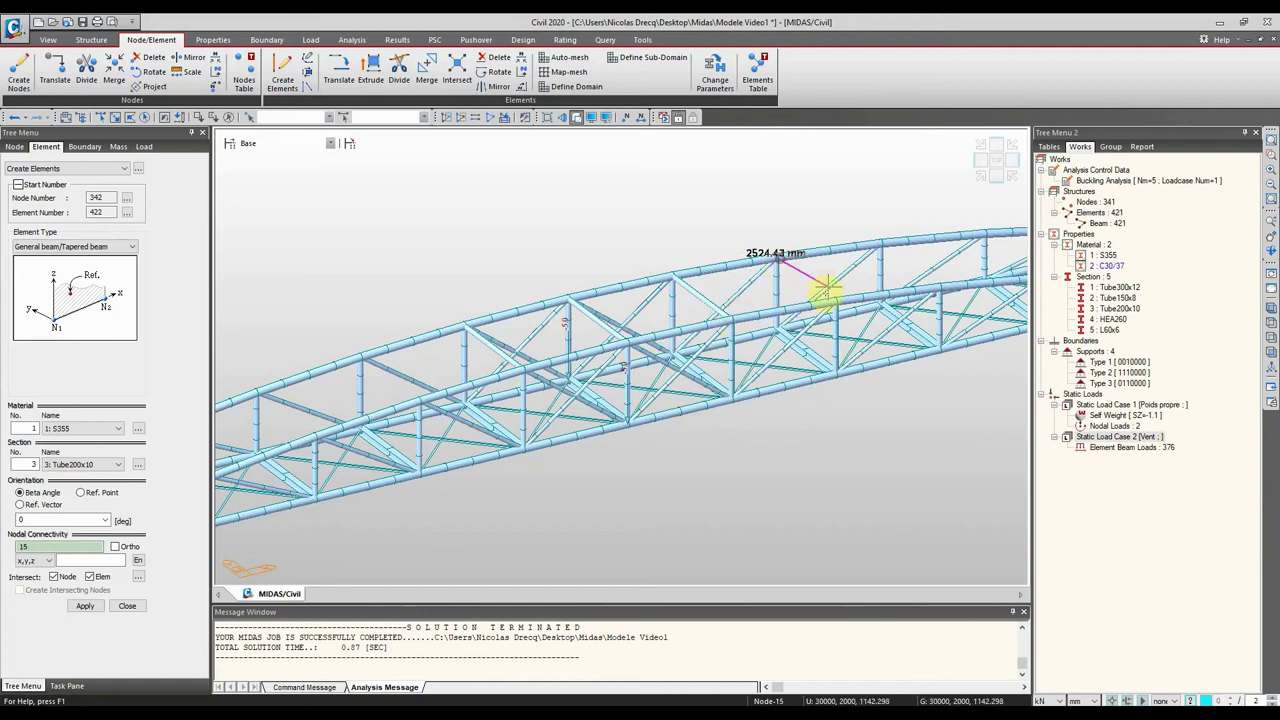
click(830, 302)
click(357, 355)
click(420, 400)
Step: Brace the first two bays between the new upper cross beams with crossed L60x6 diagonals
click(112, 465)
click(95, 509)
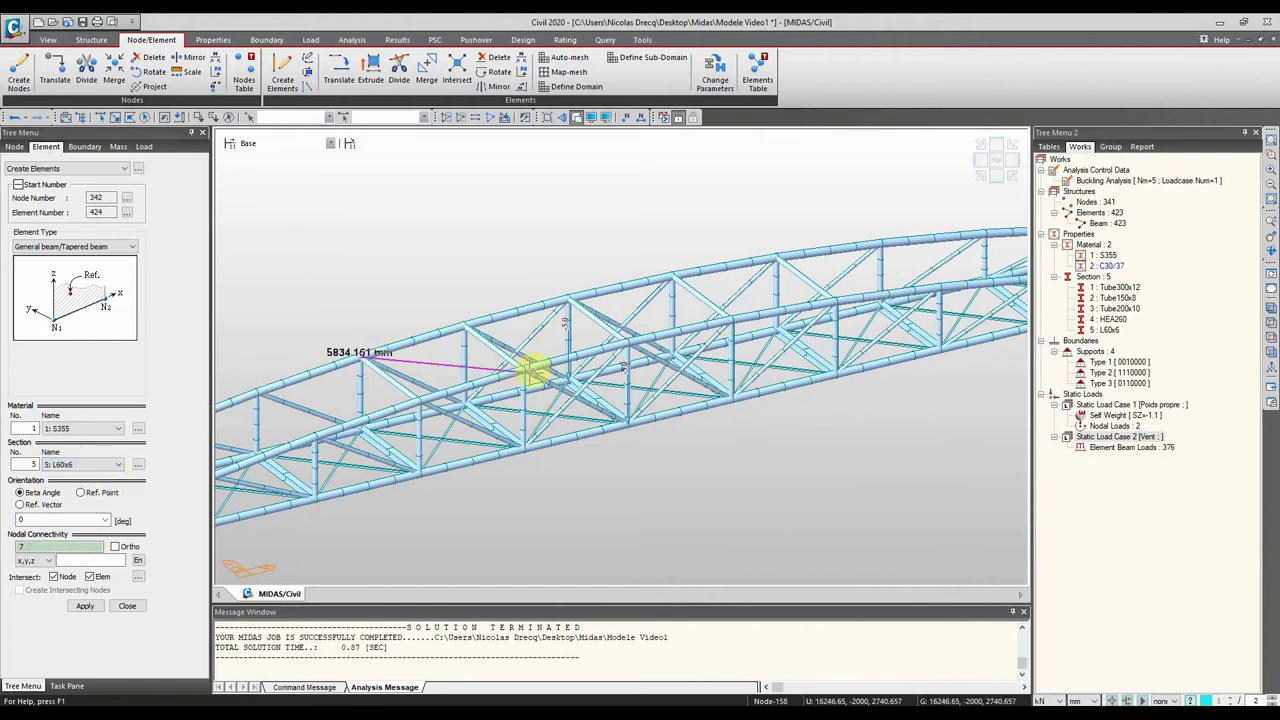
click(522, 370)
click(420, 400)
click(465, 322)
click(463, 322)
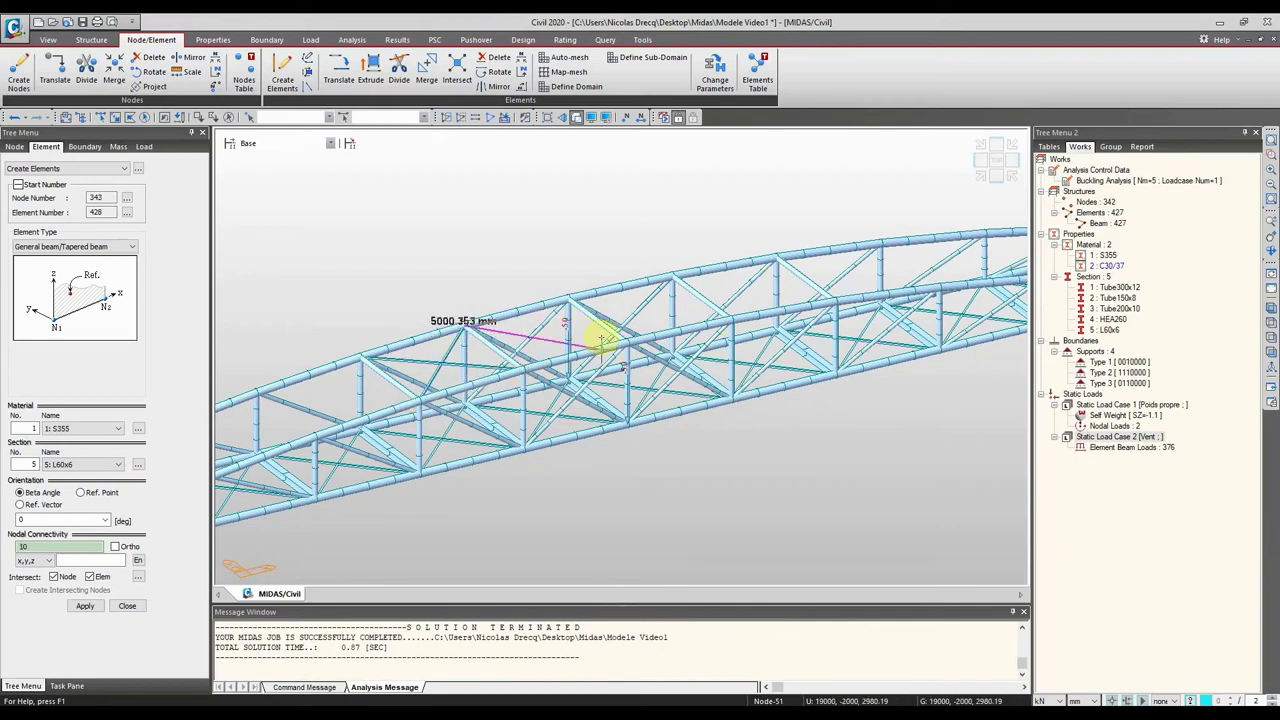
click(623, 341)
click(524, 367)
click(566, 293)
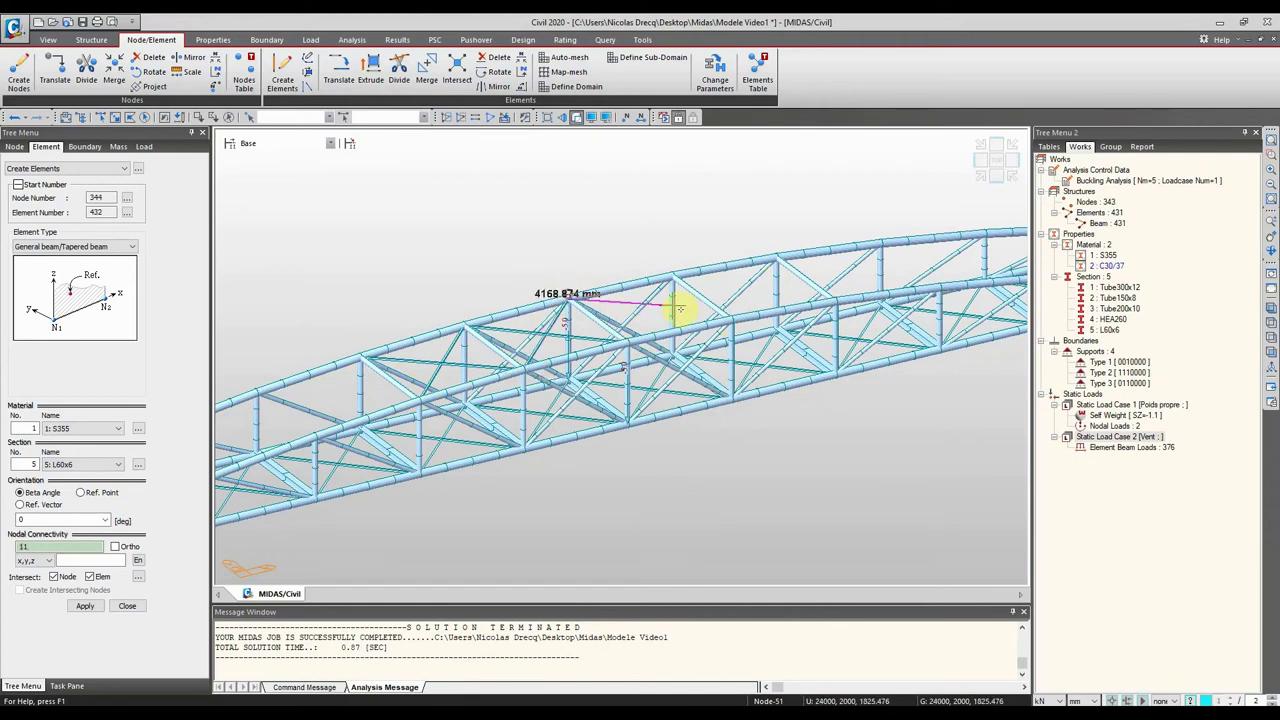
Step: Add crossed L60x6 diagonals in the remaining two bays between the upper cross beams
click(731, 317)
click(627, 343)
click(675, 272)
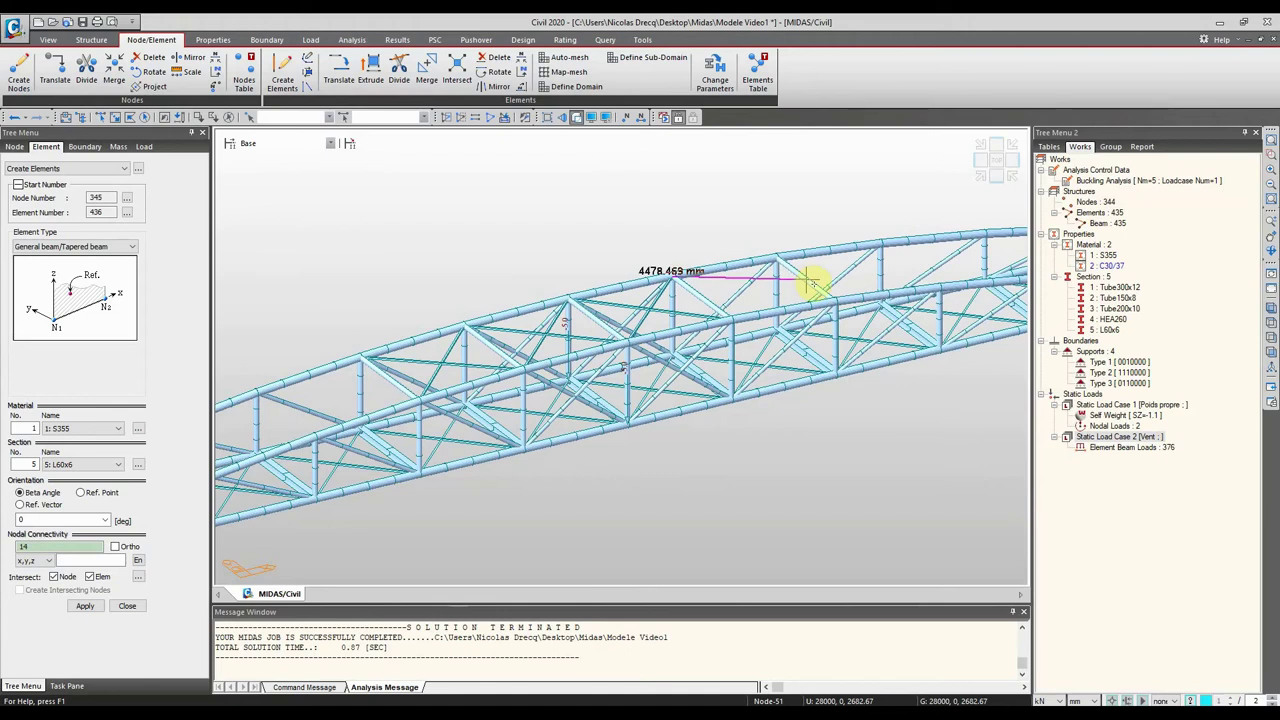
click(833, 297)
click(731, 319)
Step: Rerun the analysis and plot the Mode 4 buckling shape with legend and contour, examining the upper bracing
scroll(680, 206, down, 3)
ctrl+middle_drag(680, 206, 677, 146)
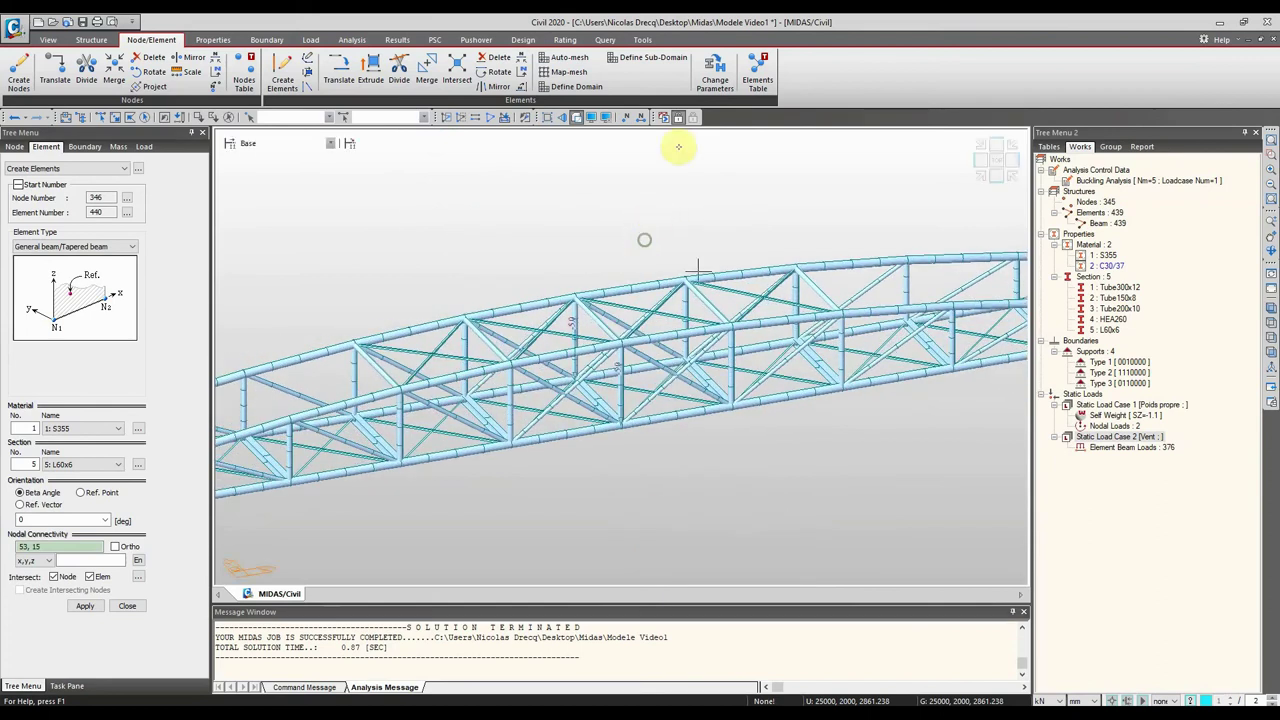
click(661, 119)
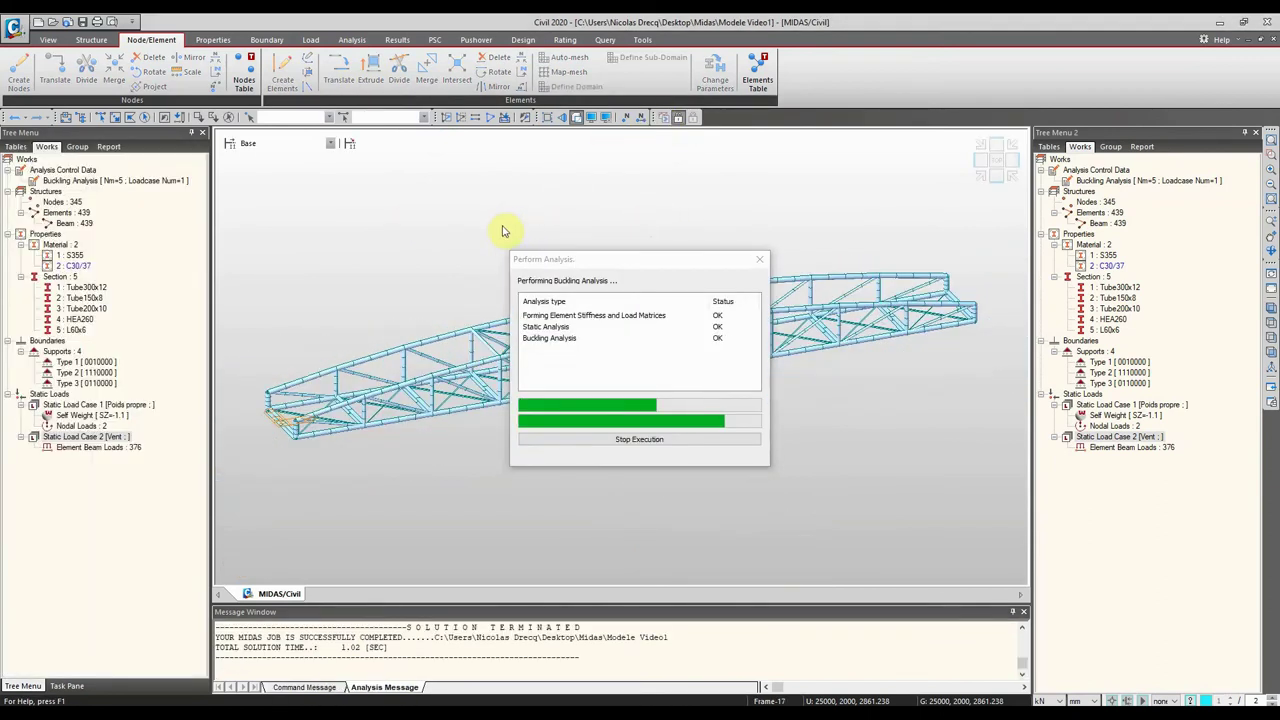
click(397, 40)
click(360, 60)
click(375, 85)
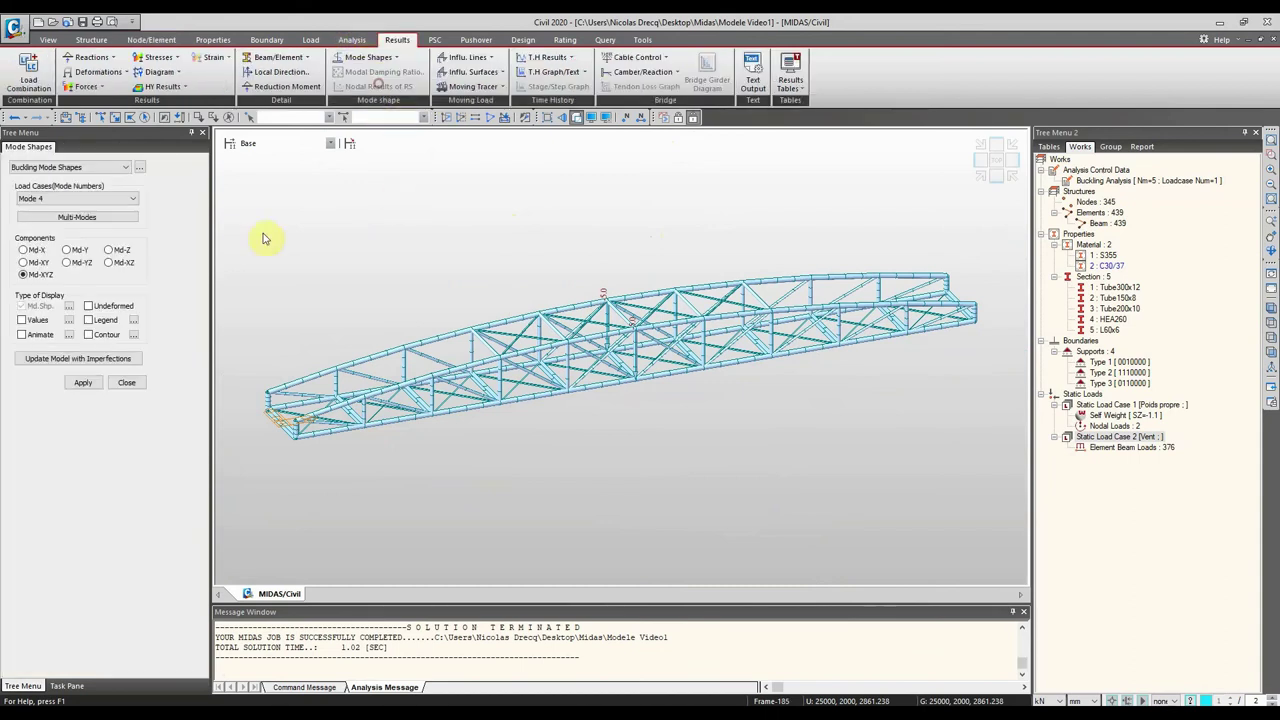
click(82, 382)
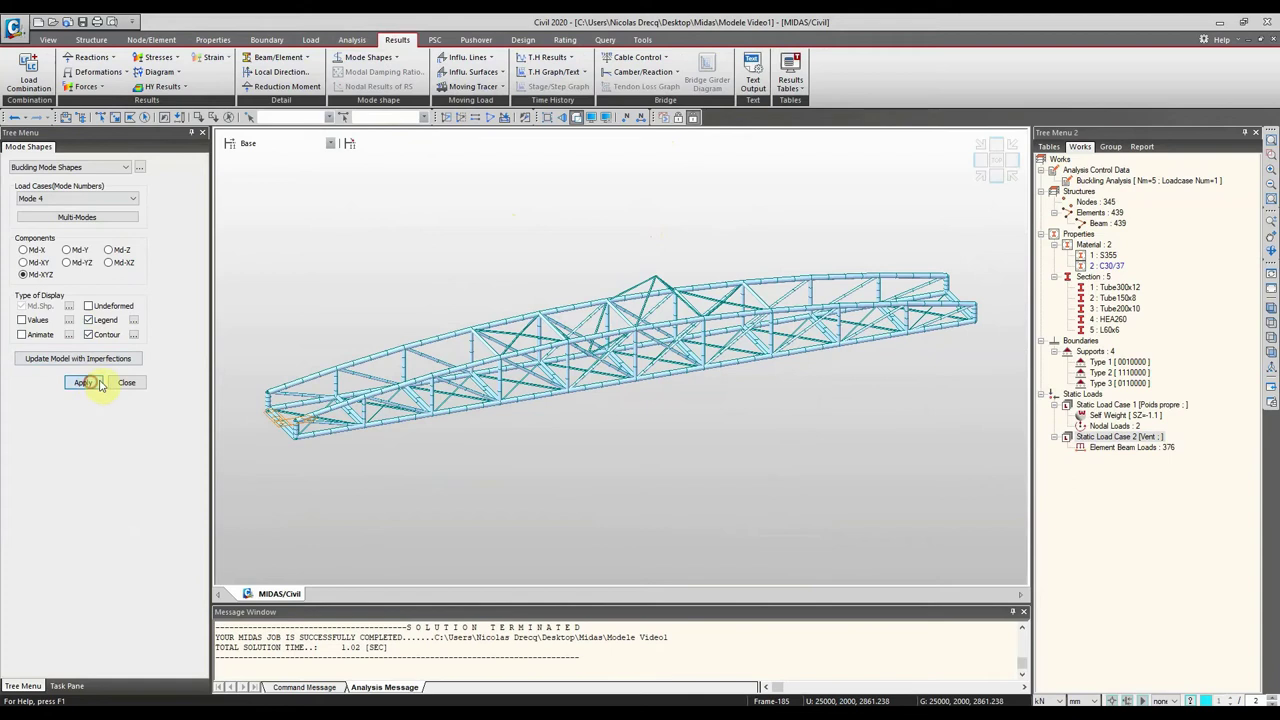
click(100, 384)
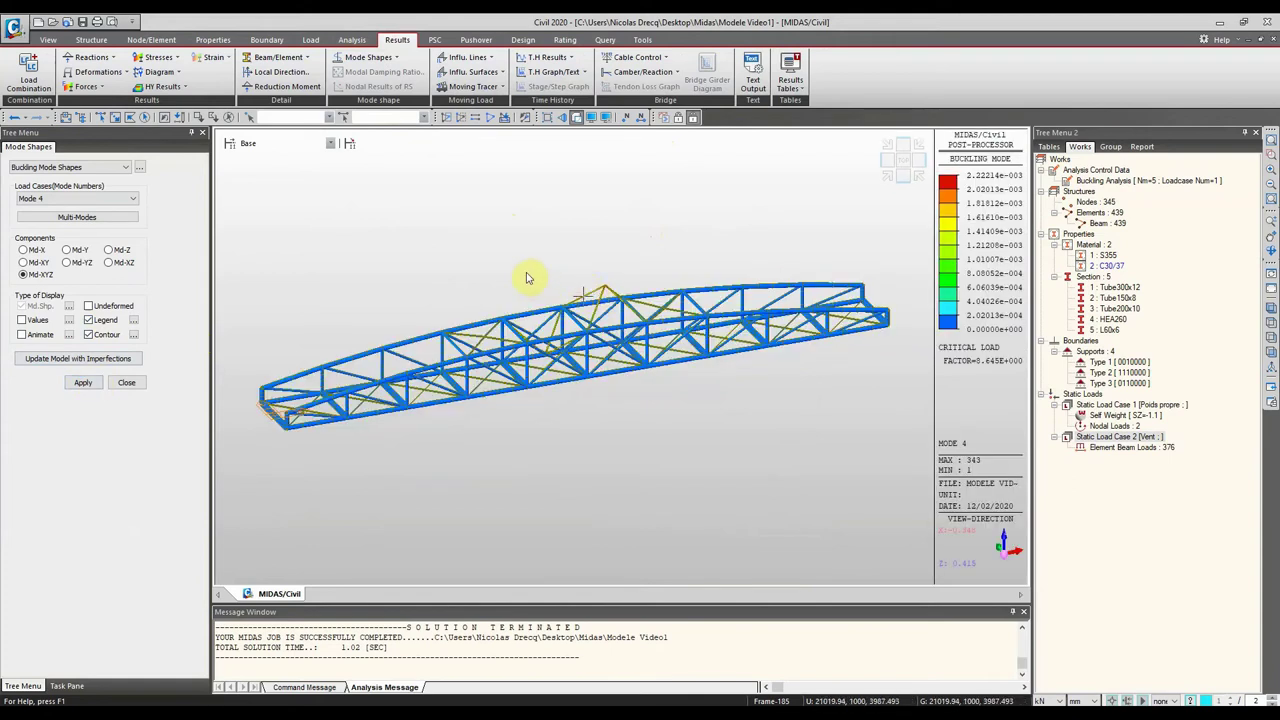
mouse_move(520, 273)
ctrl+middle_down()
mouse_move(523, 300)
mouse_move(523, 245)
mouse_move(530, 290)
mouse_move(540, 226)
mouse_move(538, 290)
mouse_move(499, 286)
mouse_move(560, 272)
mouse_move(537, 289)
mouse_move(555, 224)
mouse_move(529, 277)
ctrl+middle_up()
scroll(548, 320, up, 5)
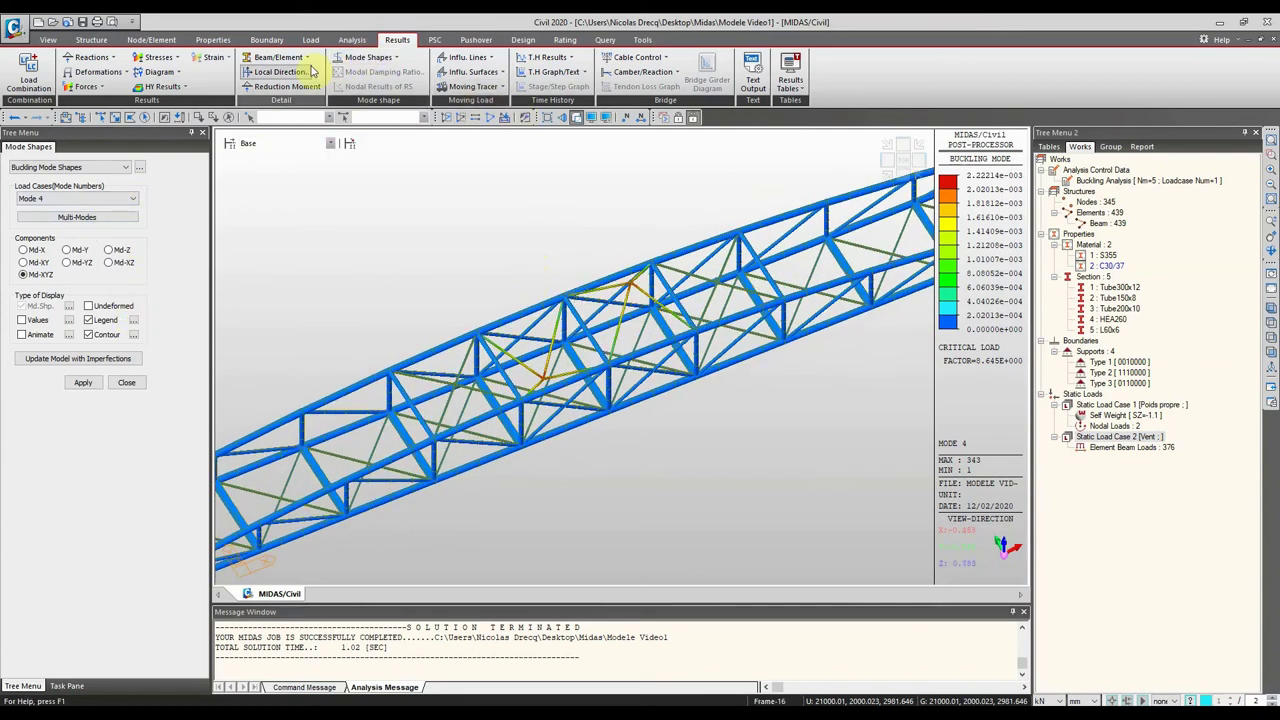
Step: Set the number of buckling modes to 30 for the Poids propre load case and rerun the analysis
click(366, 60)
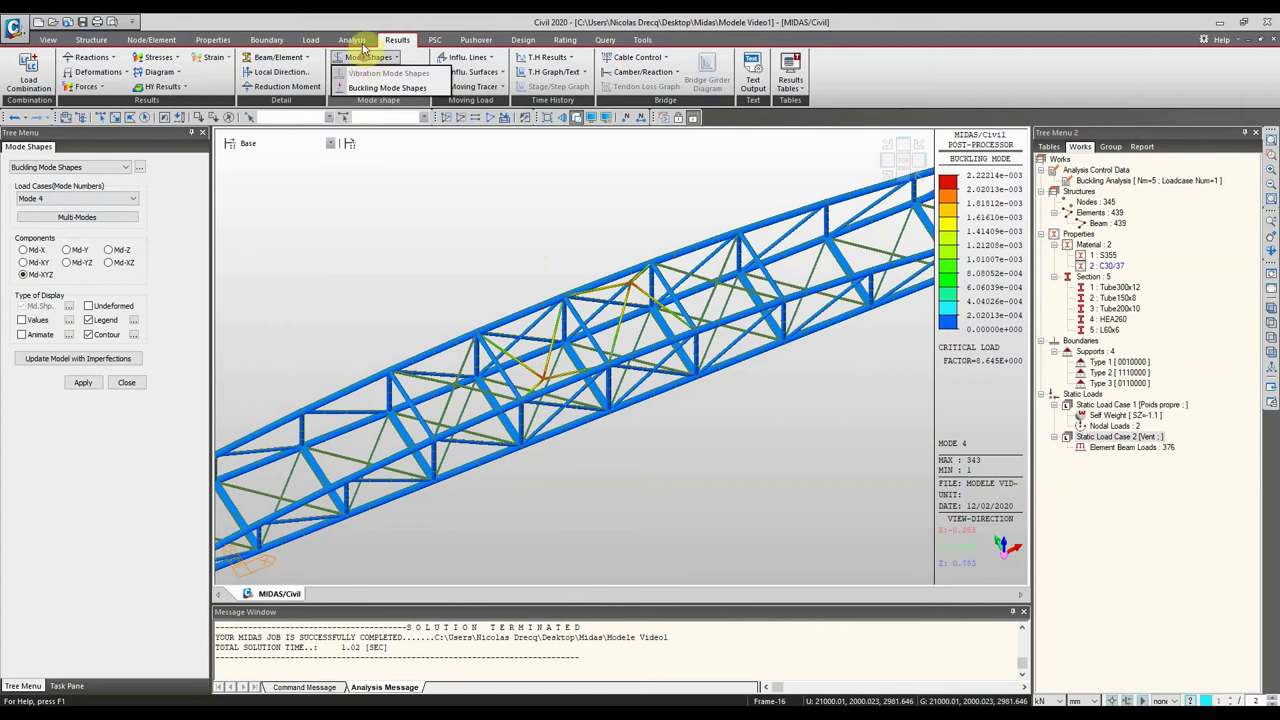
click(358, 42)
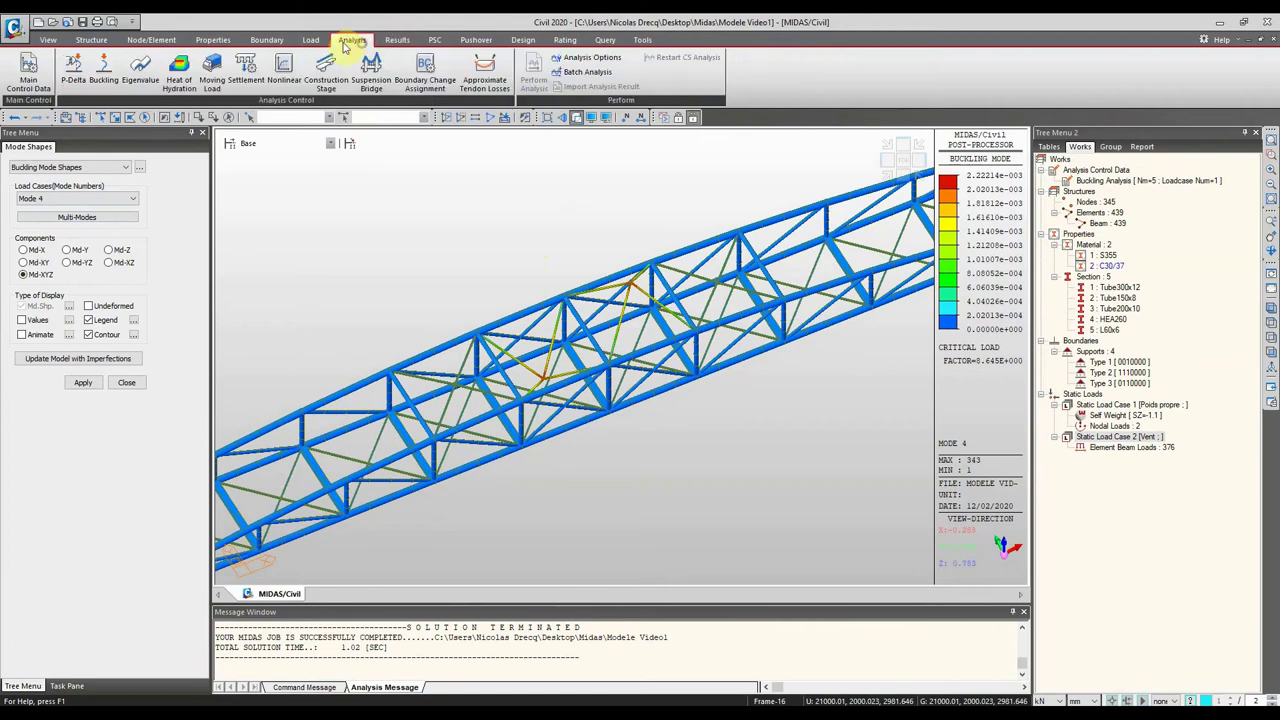
click(104, 75)
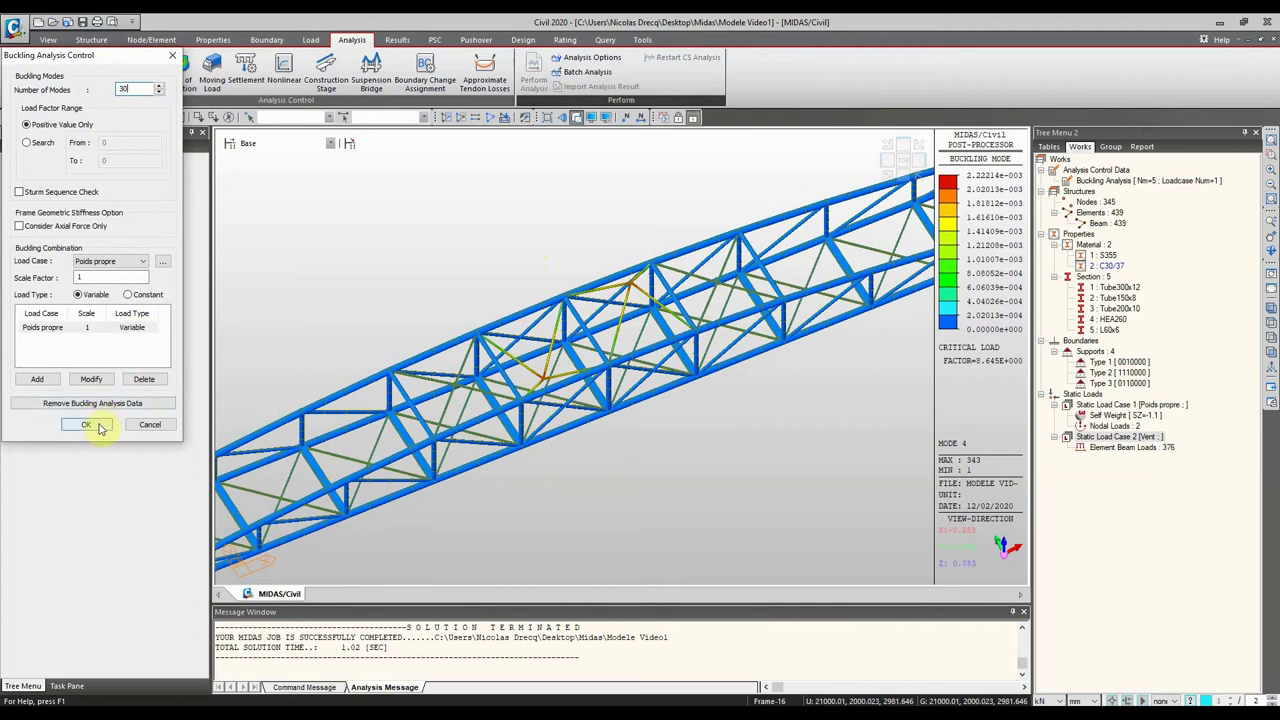
click(89, 425)
click(97, 279)
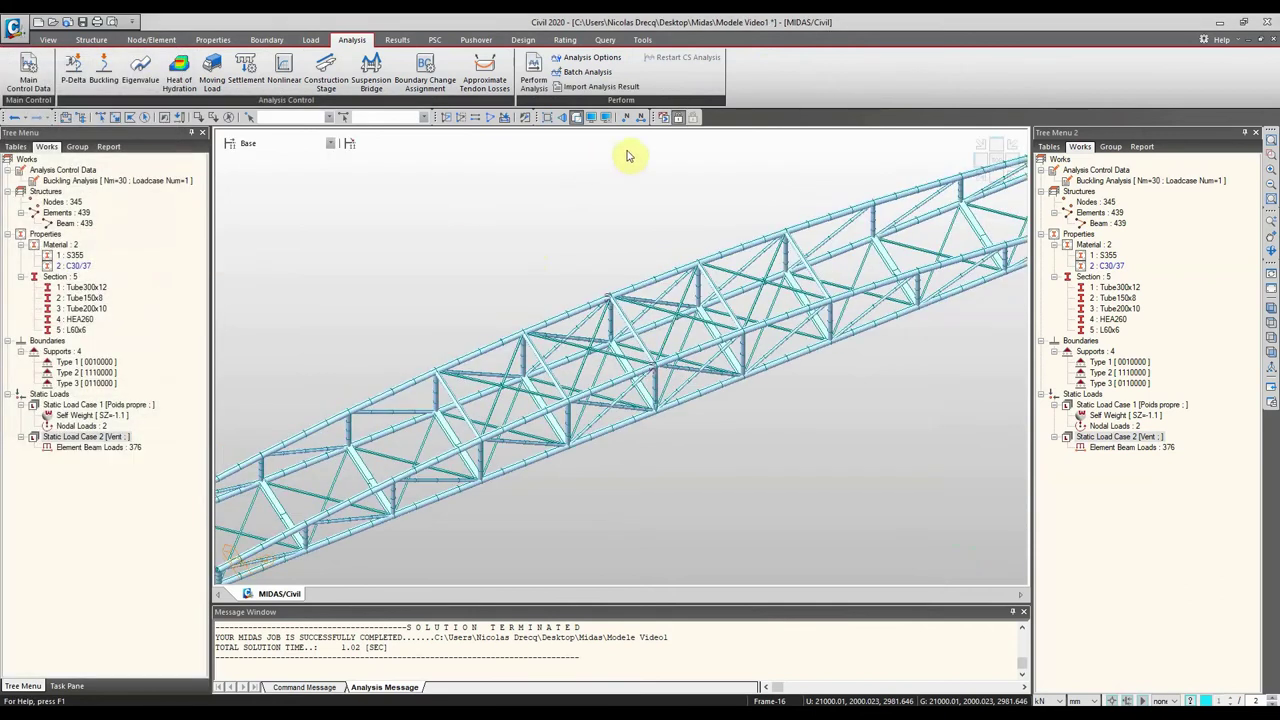
click(655, 118)
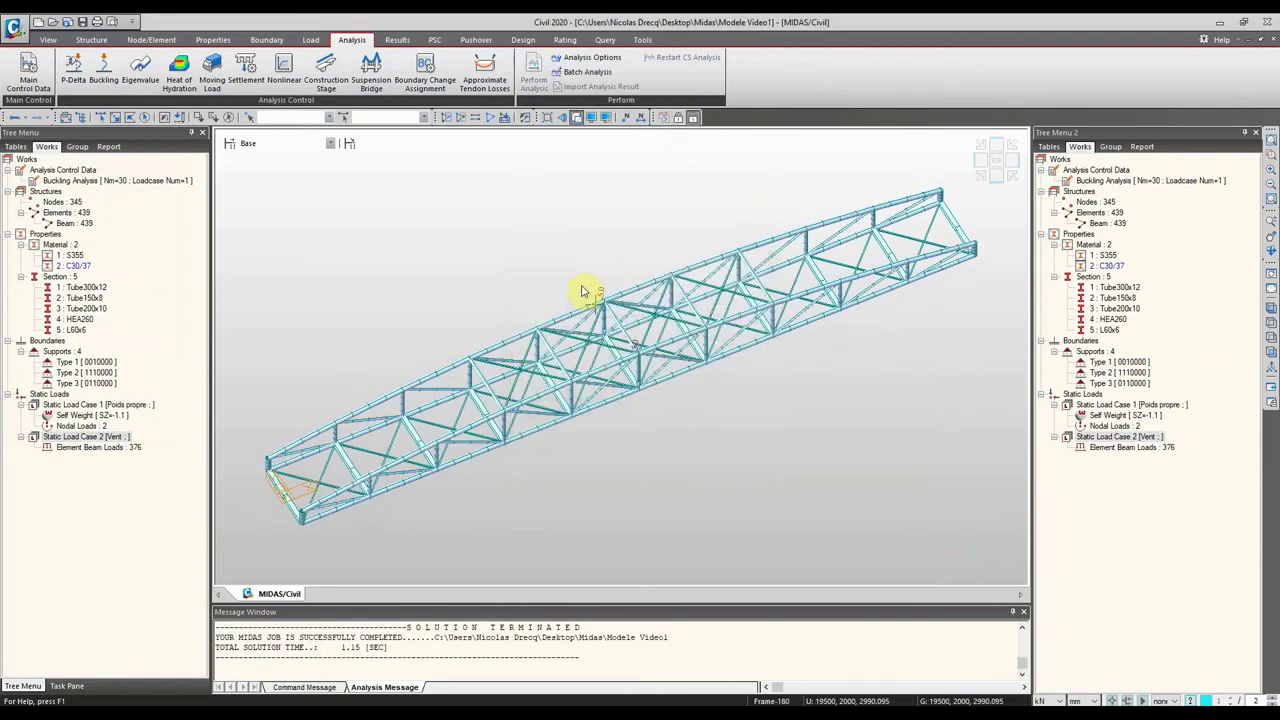
Step: Plot the Mode 1 buckling shape of the braced footbridge
middle_drag(543, 320, 526, 272)
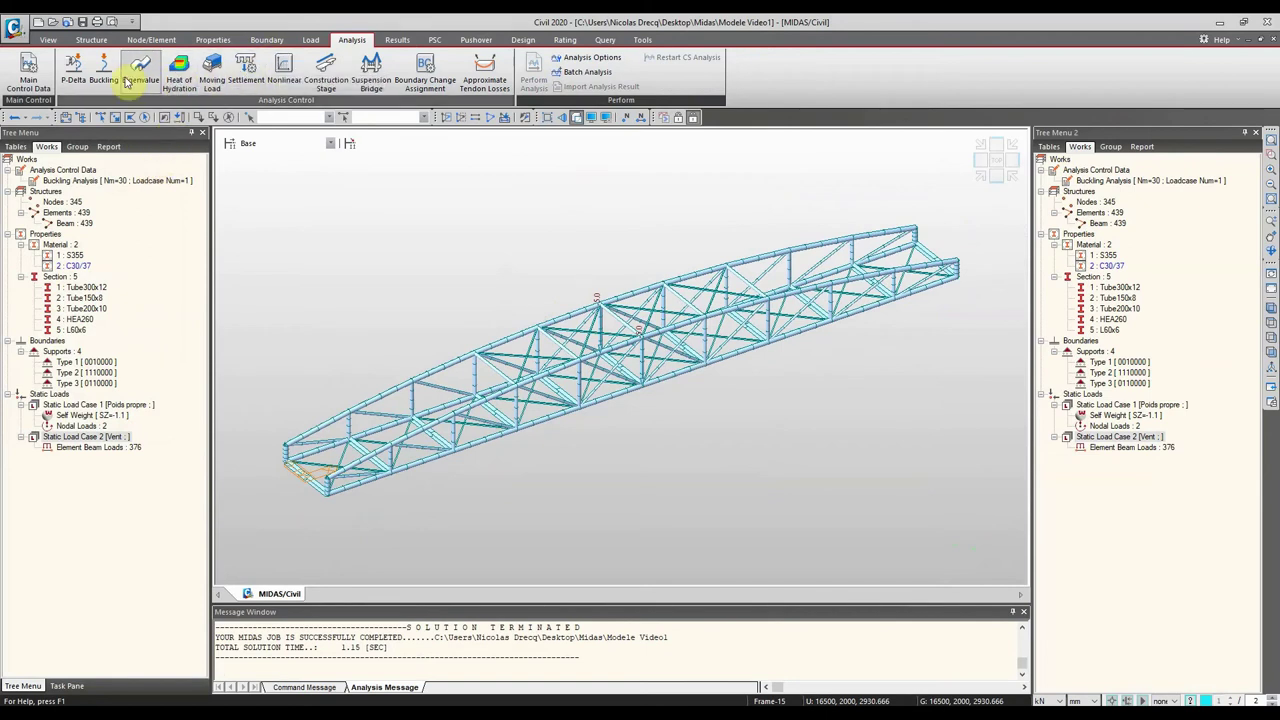
click(397, 40)
click(388, 57)
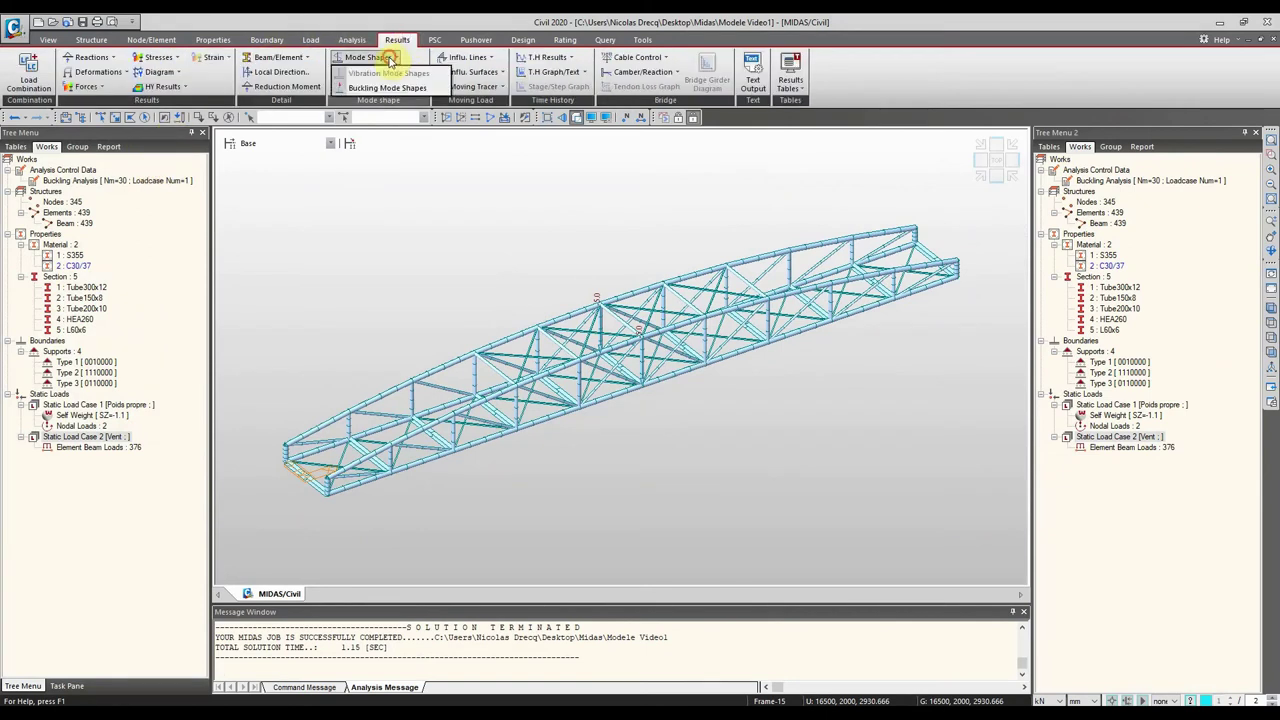
click(386, 88)
click(105, 200)
click(72, 210)
click(83, 384)
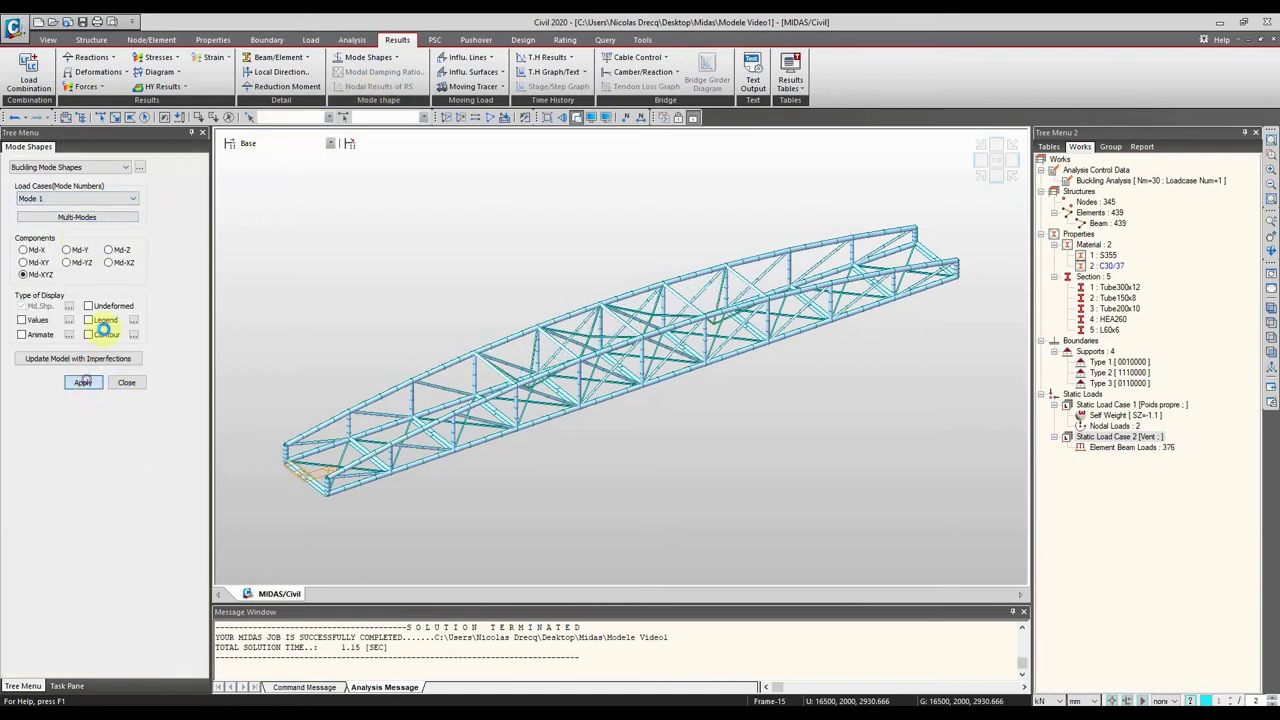
Step: Plot the Mode 10 buckling shape with legend and contour and examine the deformed chords
click(113, 198)
click(183, 199)
click(115, 199)
click(115, 199)
click(85, 289)
click(84, 381)
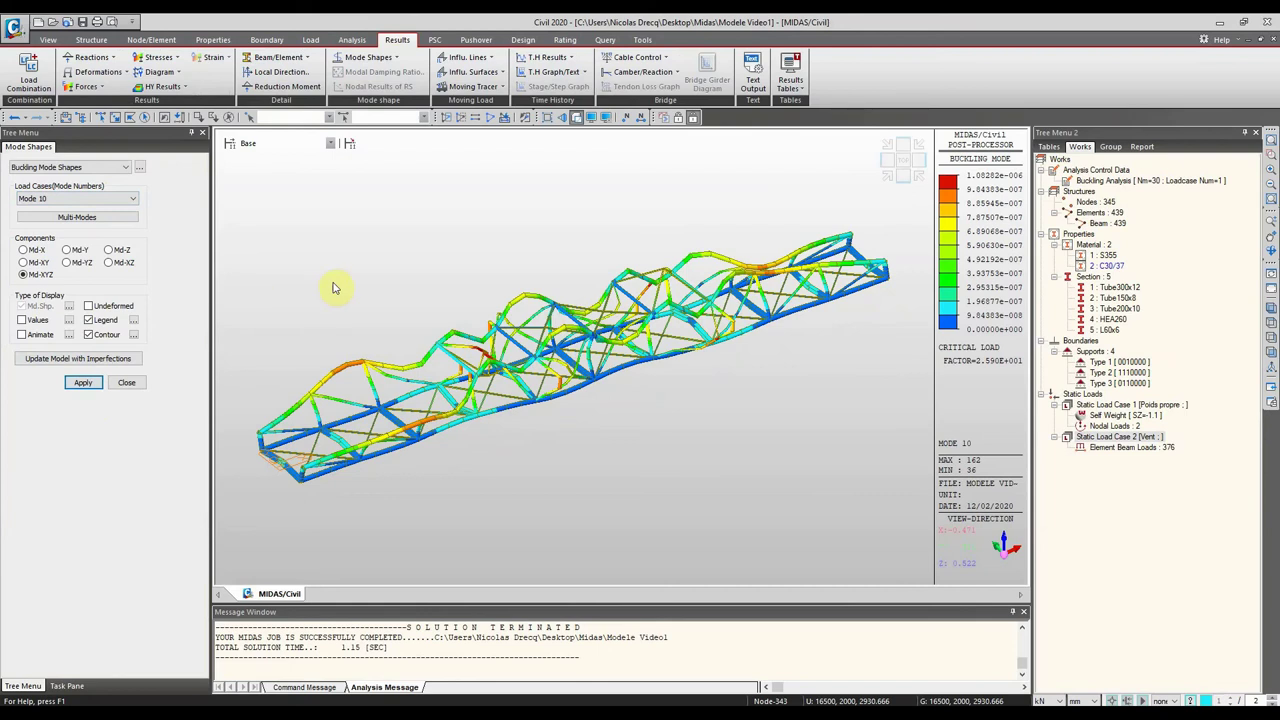
ctrl+middle_drag(584, 314, 521, 292)
Step: Plot the Mode 5 buckling shape and examine the footbridge from the side and from above
click(107, 200)
click(96, 248)
mouse_move(485, 320)
ctrl+middle_down()
mouse_move(543, 306)
mouse_move(440, 320)
mouse_move(518, 303)
mouse_move(487, 375)
mouse_move(447, 326)
mouse_move(469, 307)
ctrl+middle_up()
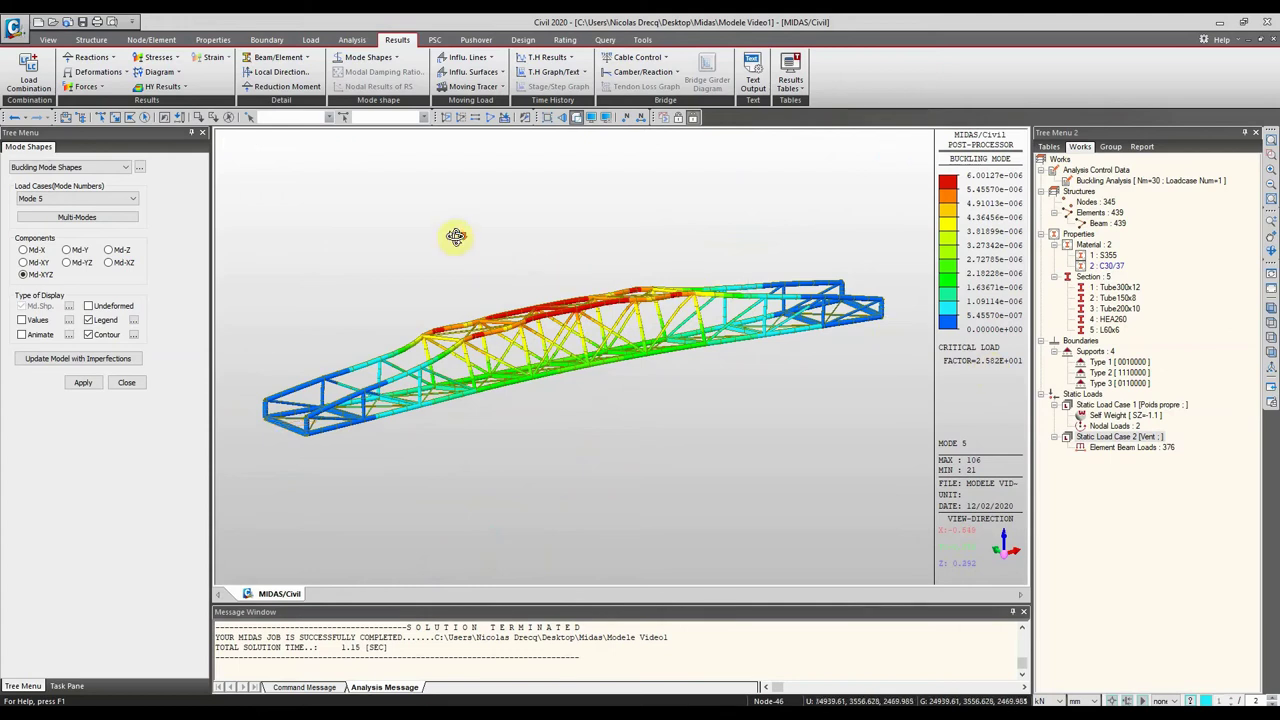
ctrl+middle_drag(451, 234, 438, 342)
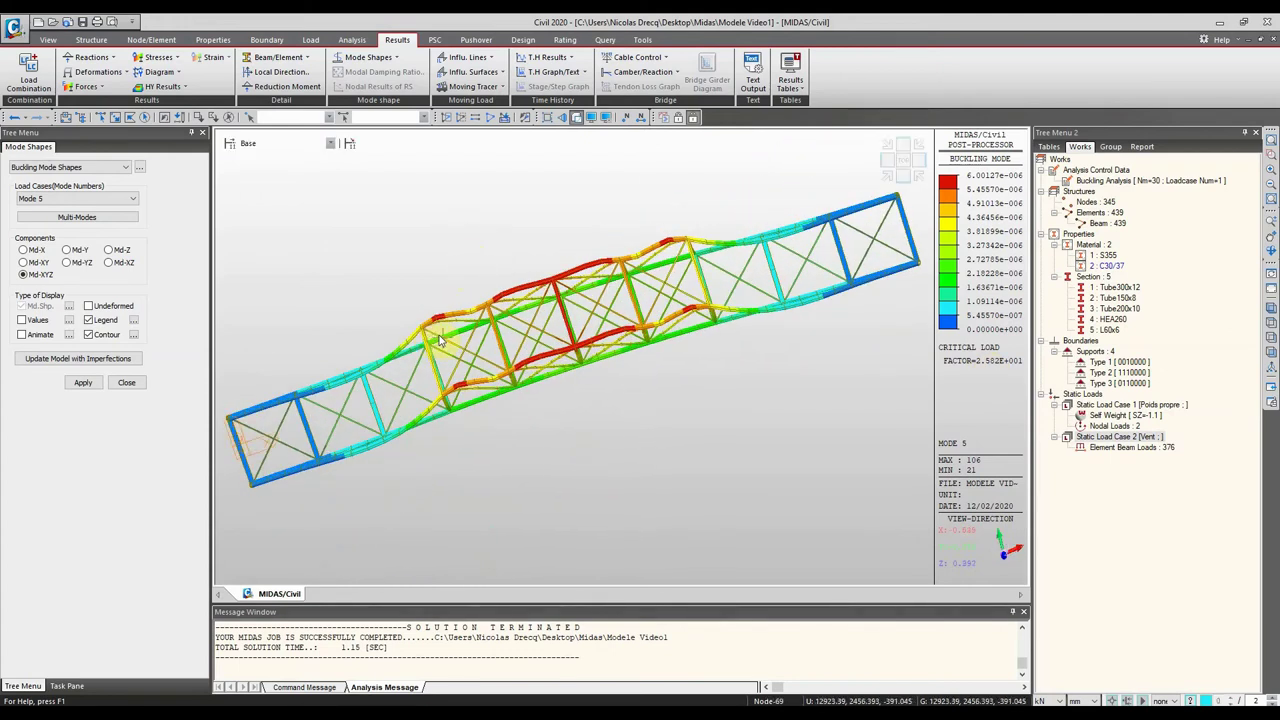
ctrl+middle_drag(730, 332, 765, 135)
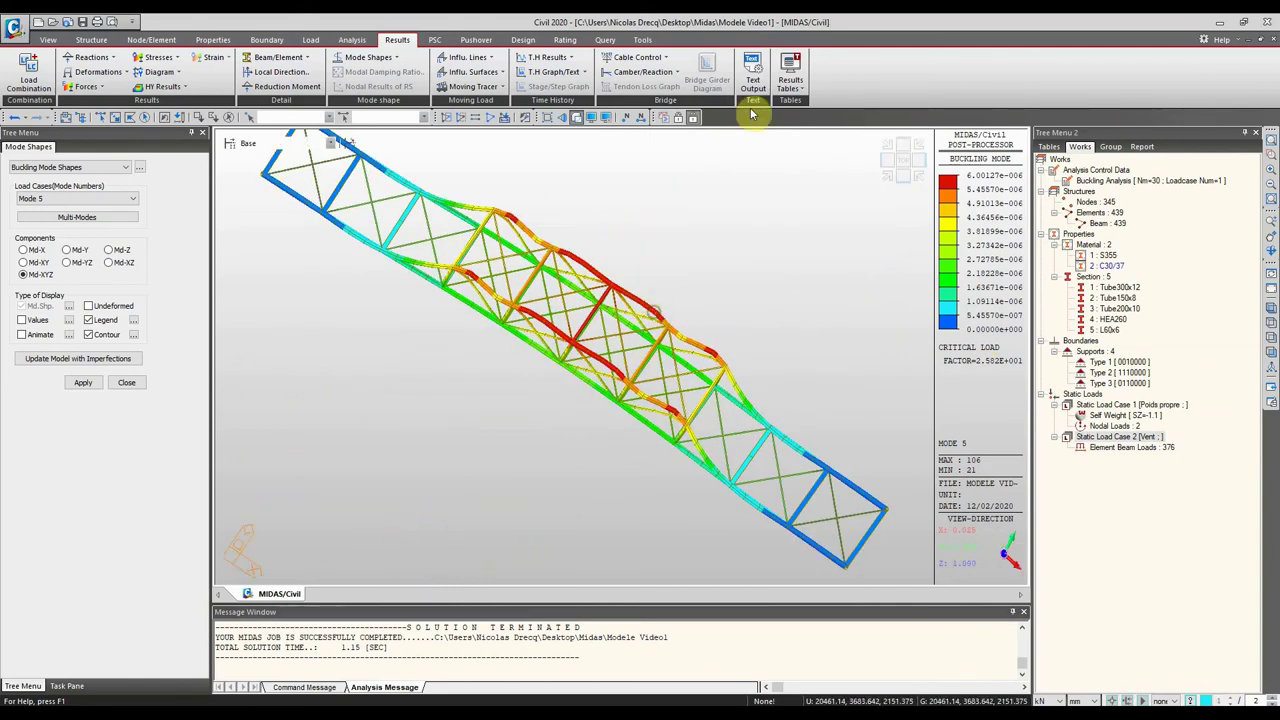
Step: Return the footbridge model from the buckling results to preprocessing mode
click(677, 119)
ctrl+middle_drag(577, 251, 682, 168)
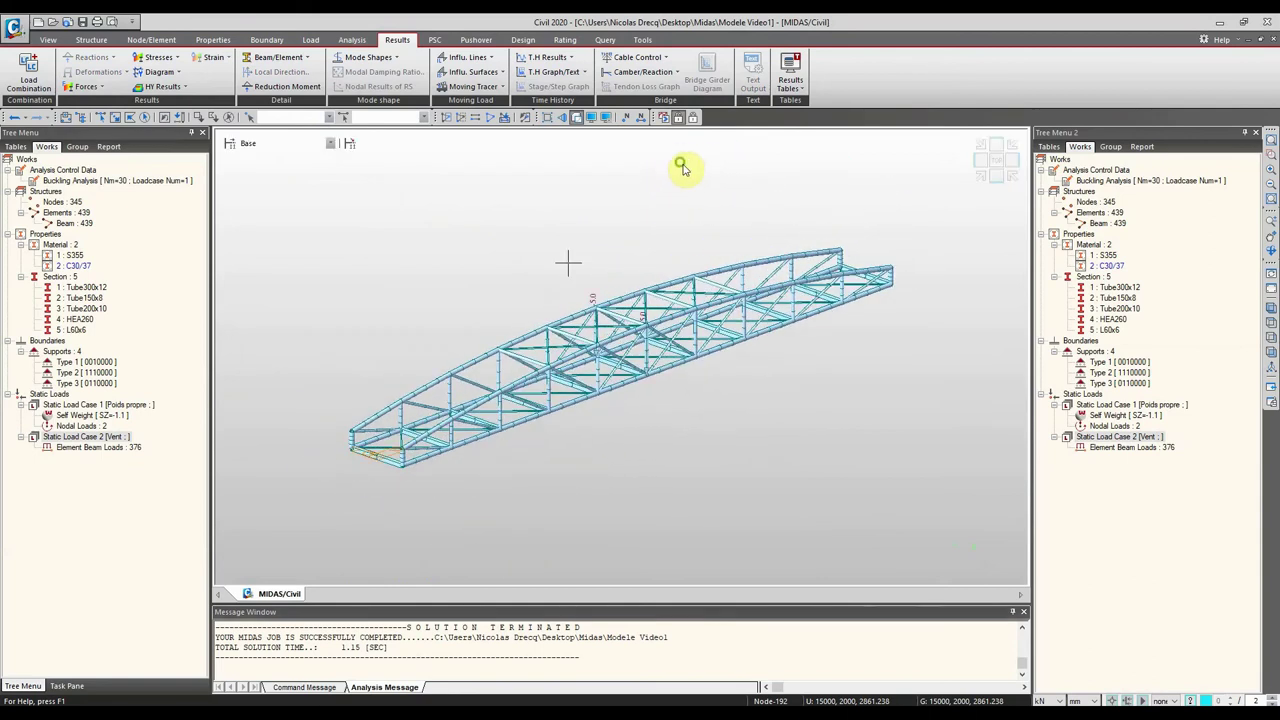
ctrl+middle_drag(368, 358, 580, 537)
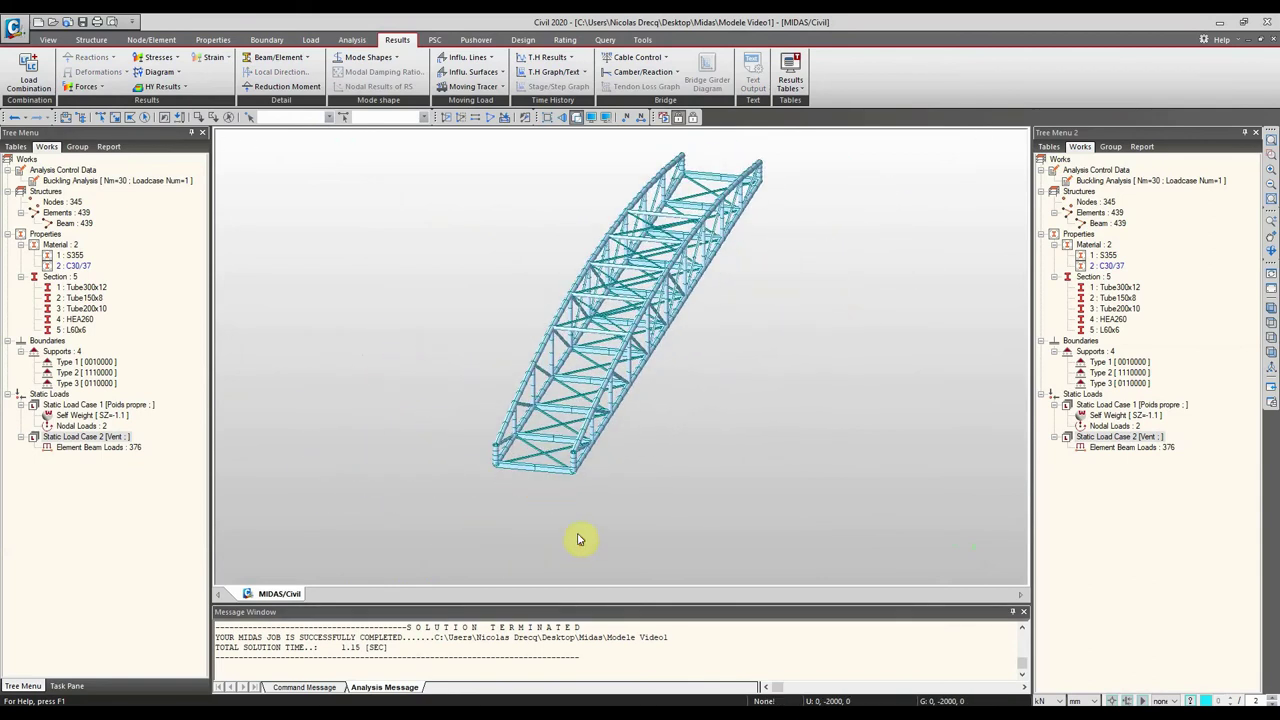
scroll(595, 403, up, 3)
ctrl+middle_drag(595, 403, 498, 508)
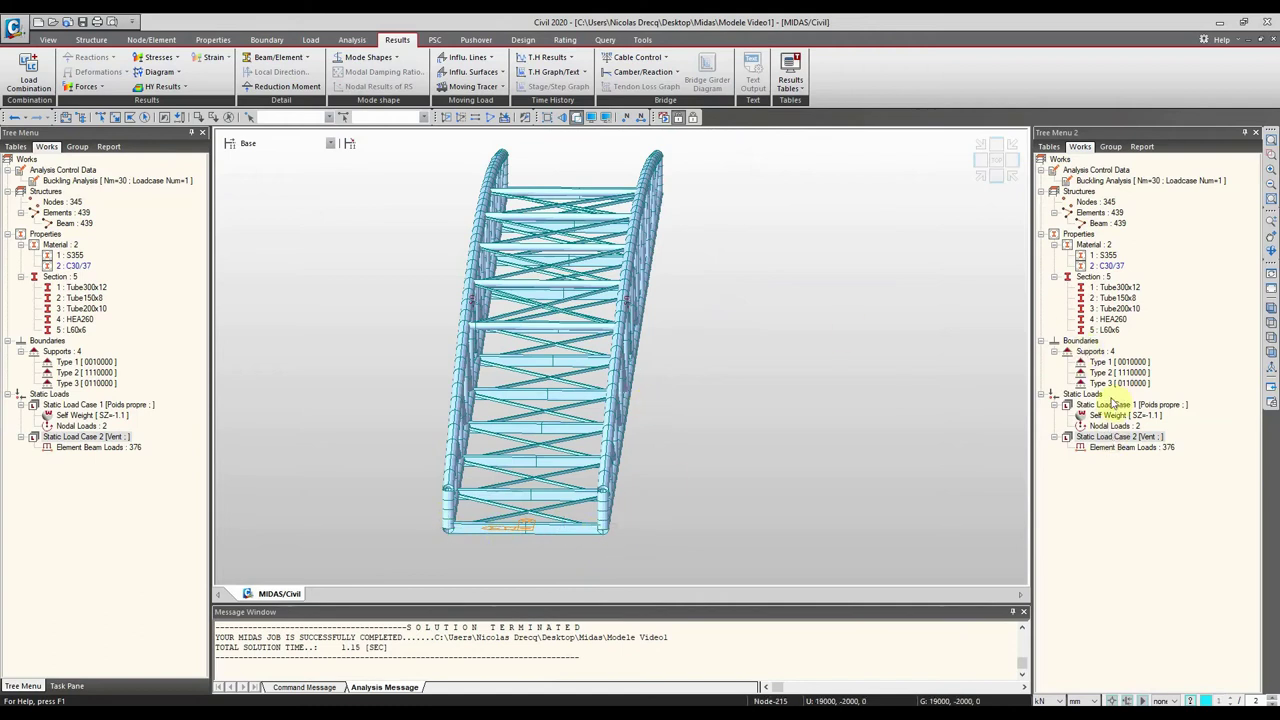
Step: Divide all HEA260 floor beam elements into 4 equal-distance parts, merging duplicate nodes
click(1114, 320)
ctrl+middle_drag(831, 340, 806, 334)
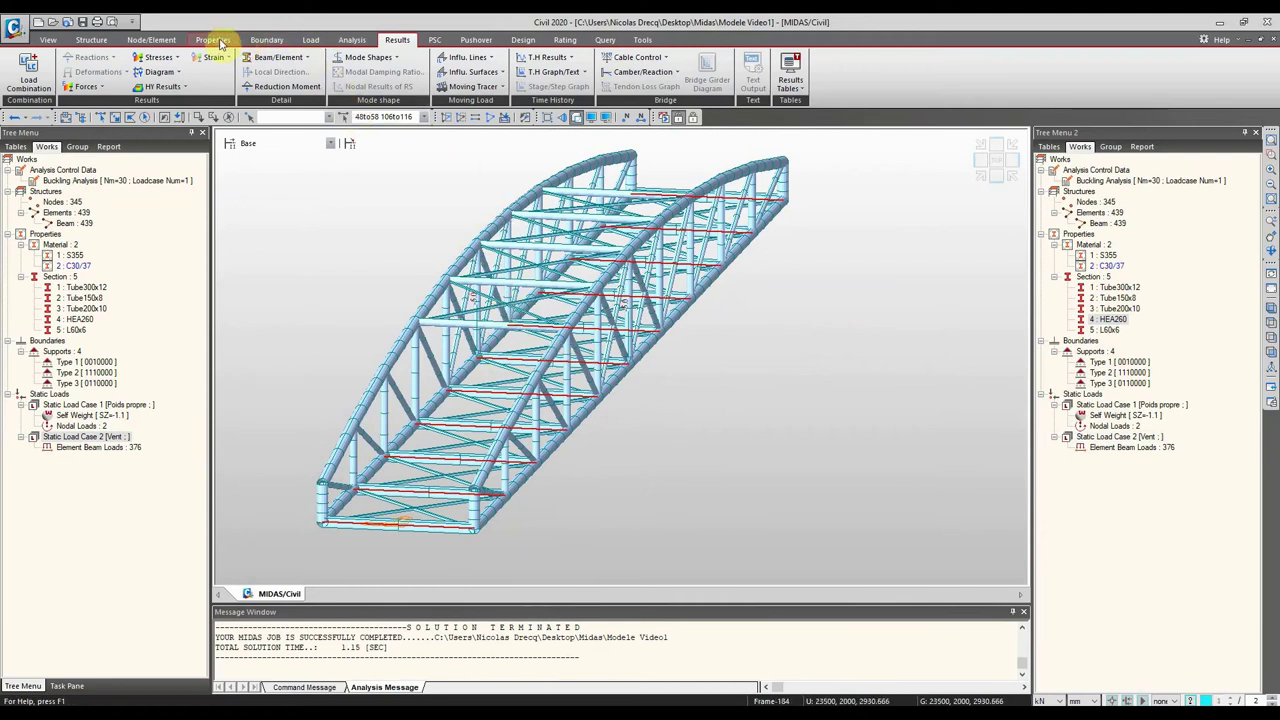
click(160, 40)
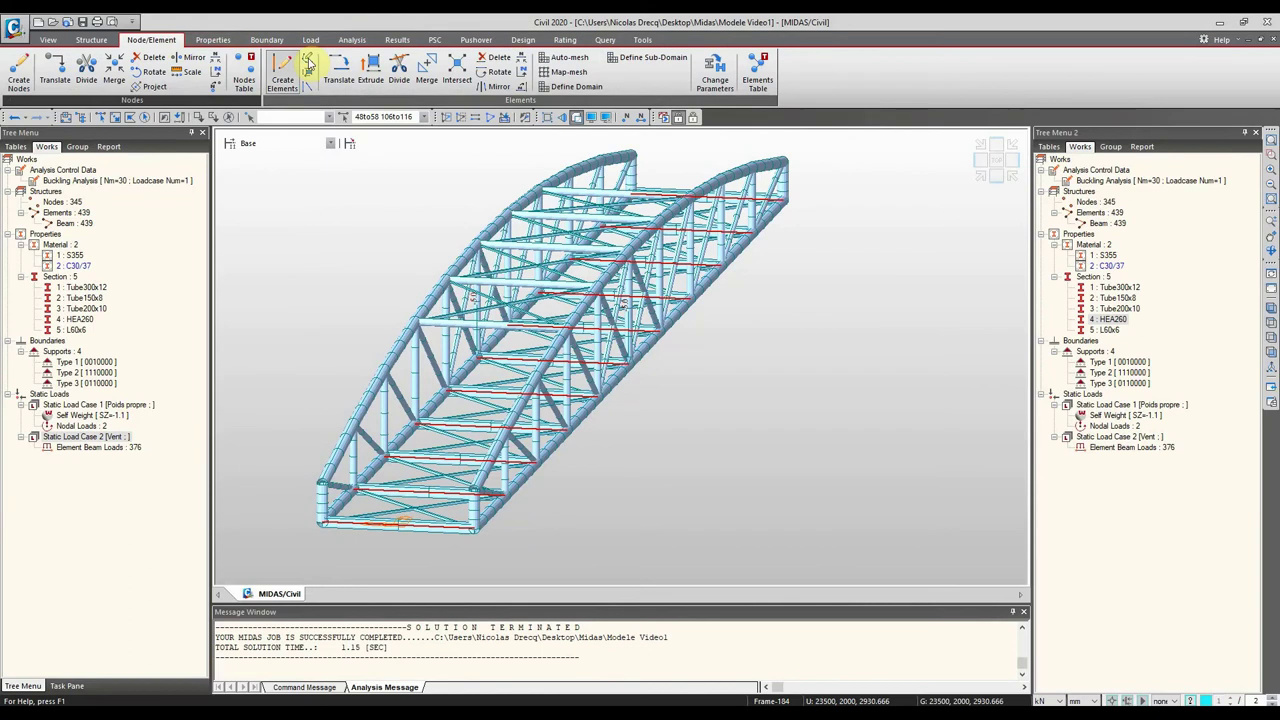
click(399, 72)
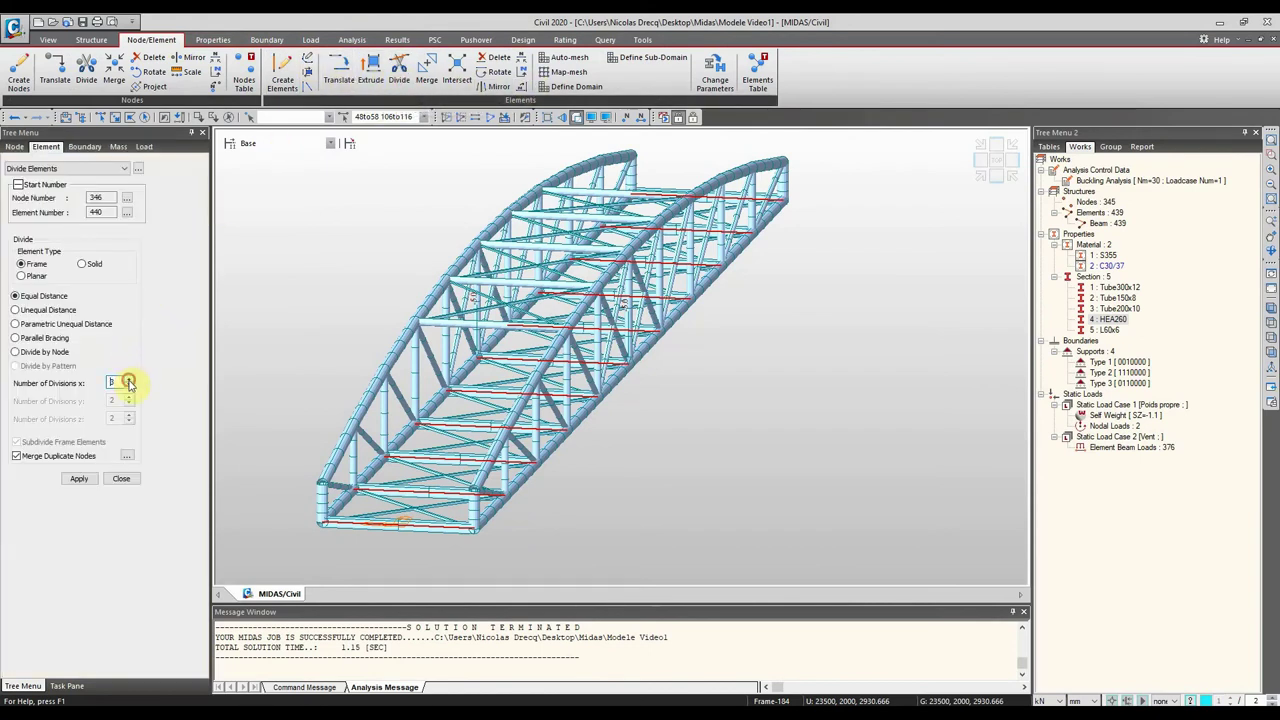
text(4)
click(80, 478)
click(634, 393)
Step: Examine the divided floor beams and the lower bracing from the end and along the footbridge
scroll(337, 518, up, 5)
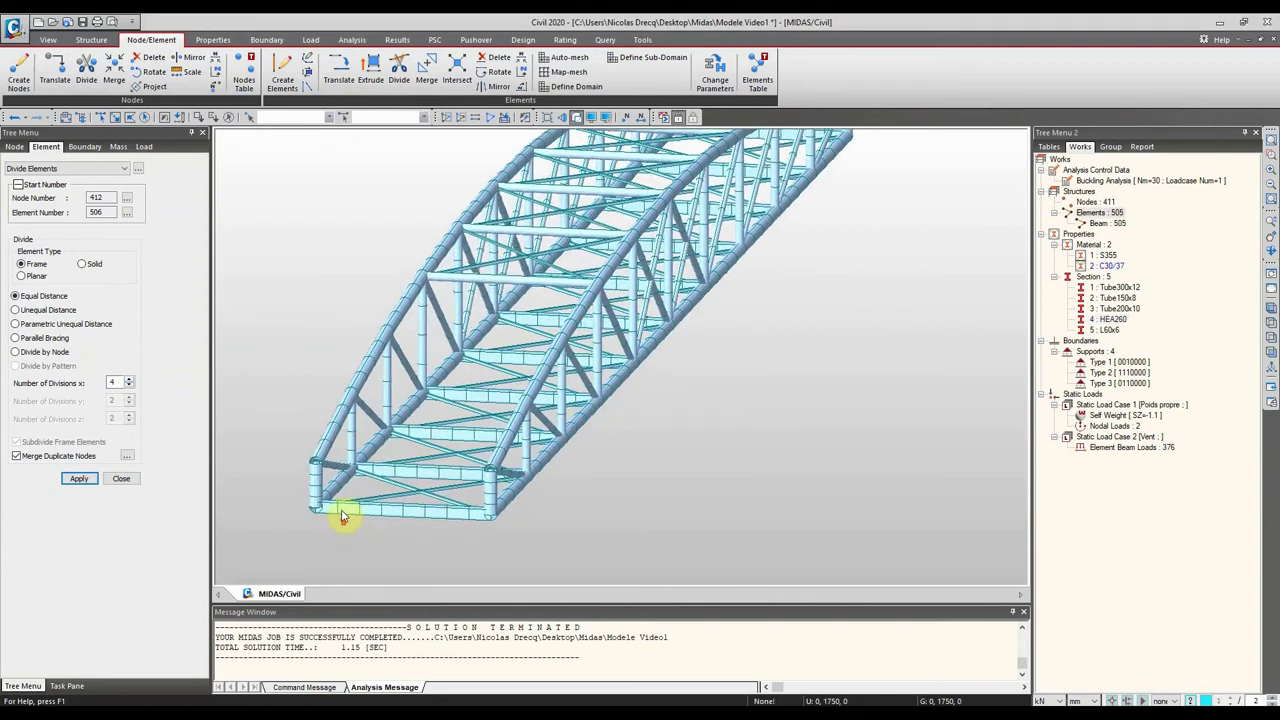
scroll(337, 474, up, 2)
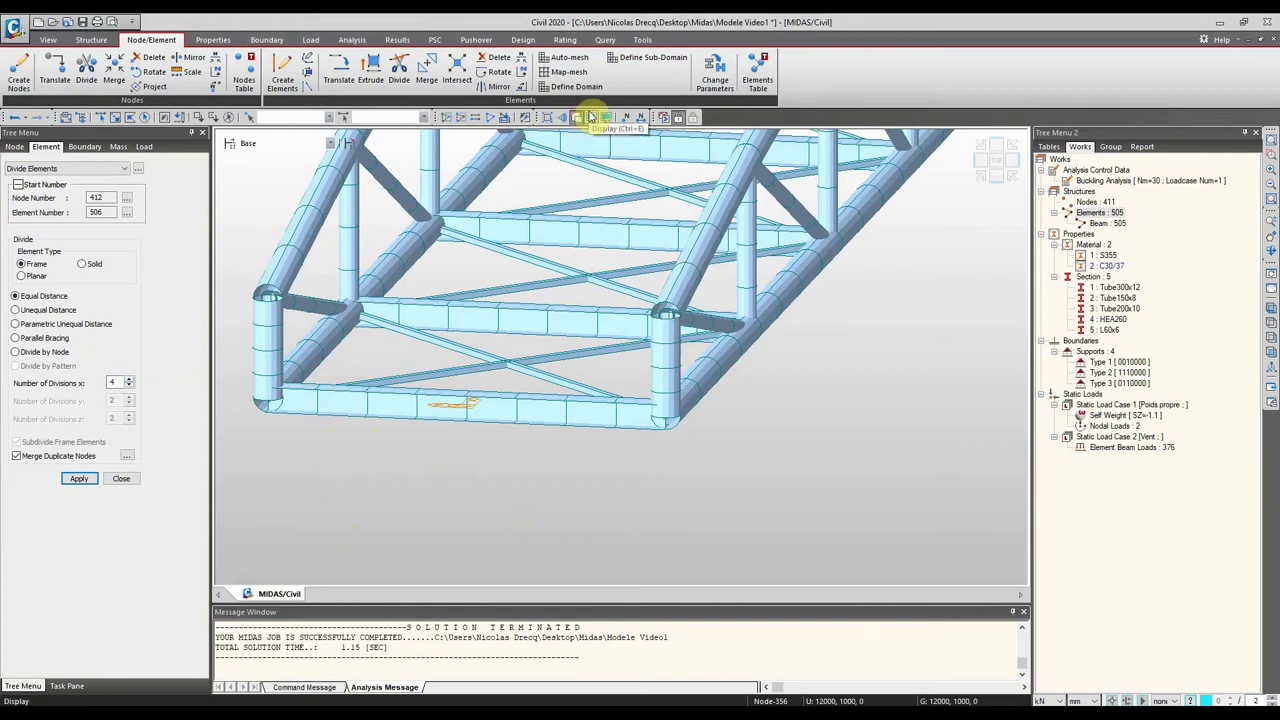
click(592, 117)
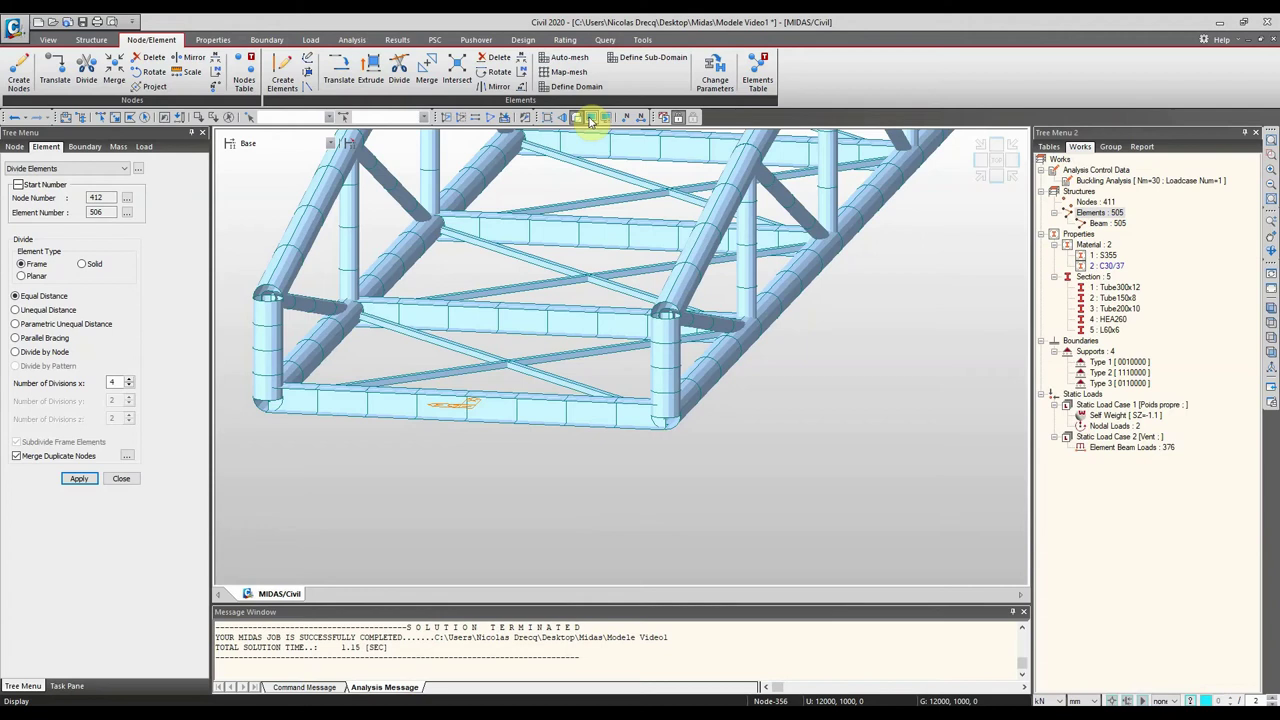
click(594, 118)
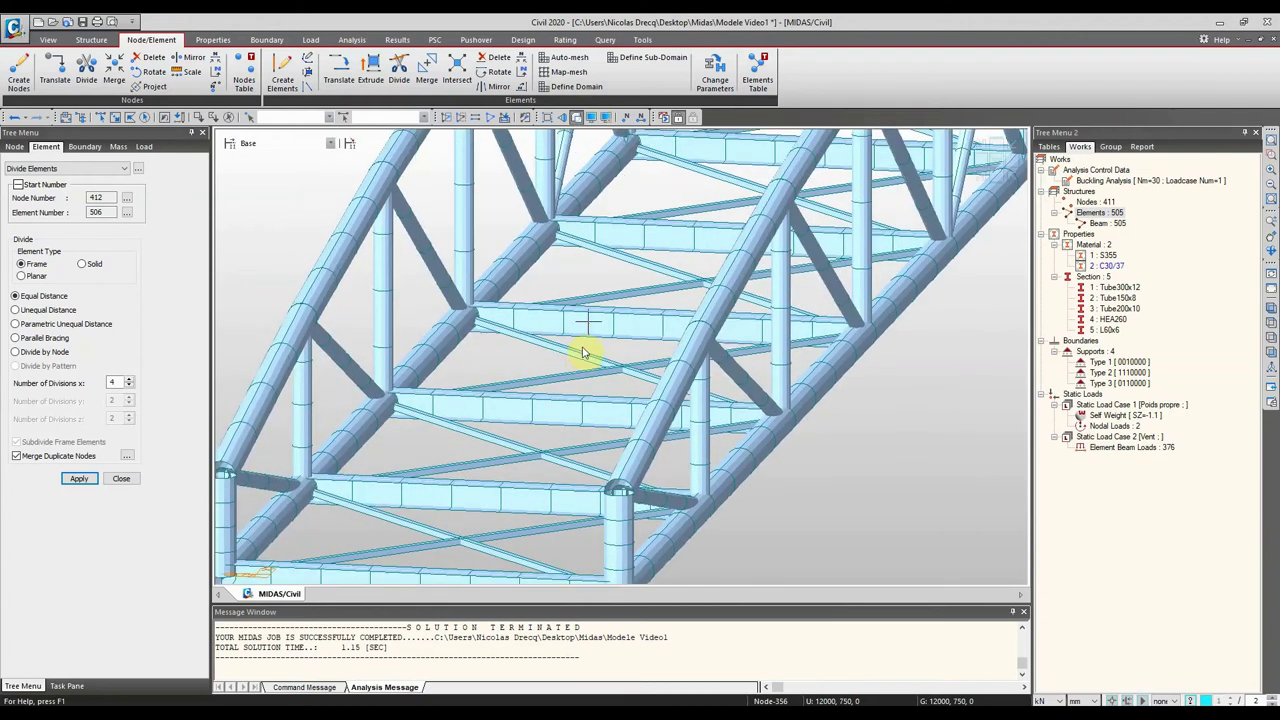
ctrl+middle_drag(597, 318, 612, 293)
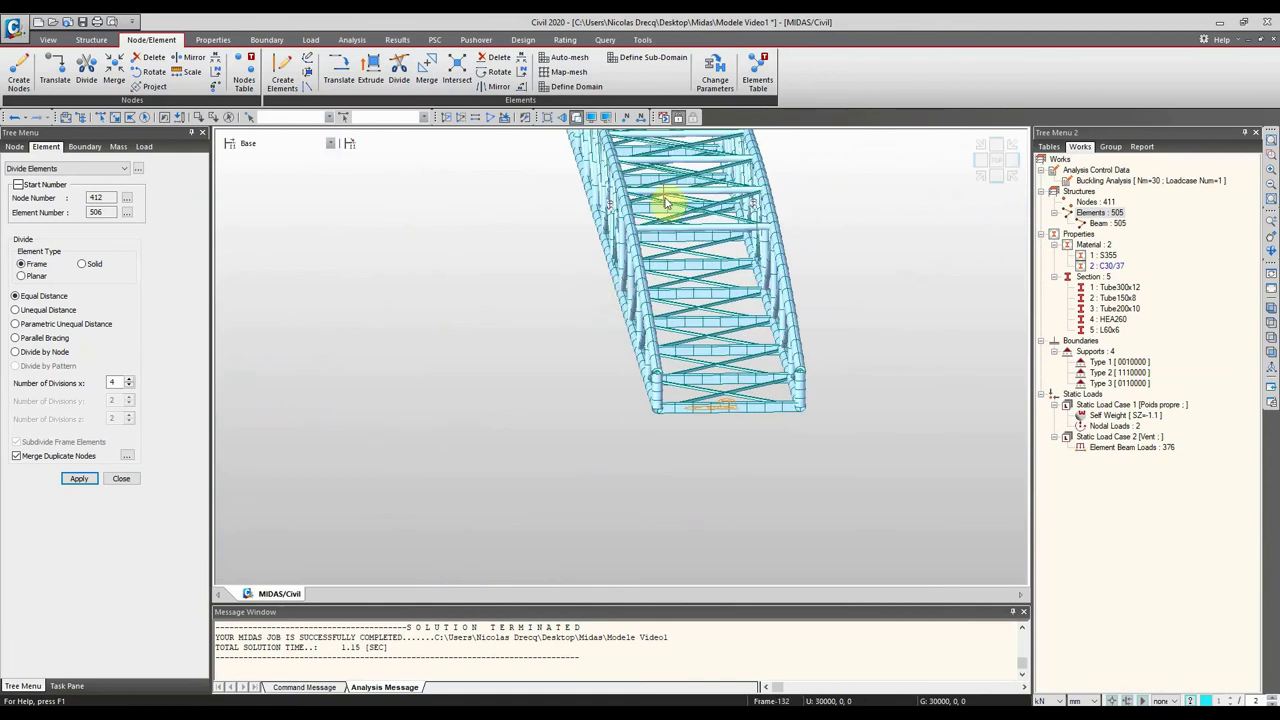
mouse_move(665, 203)
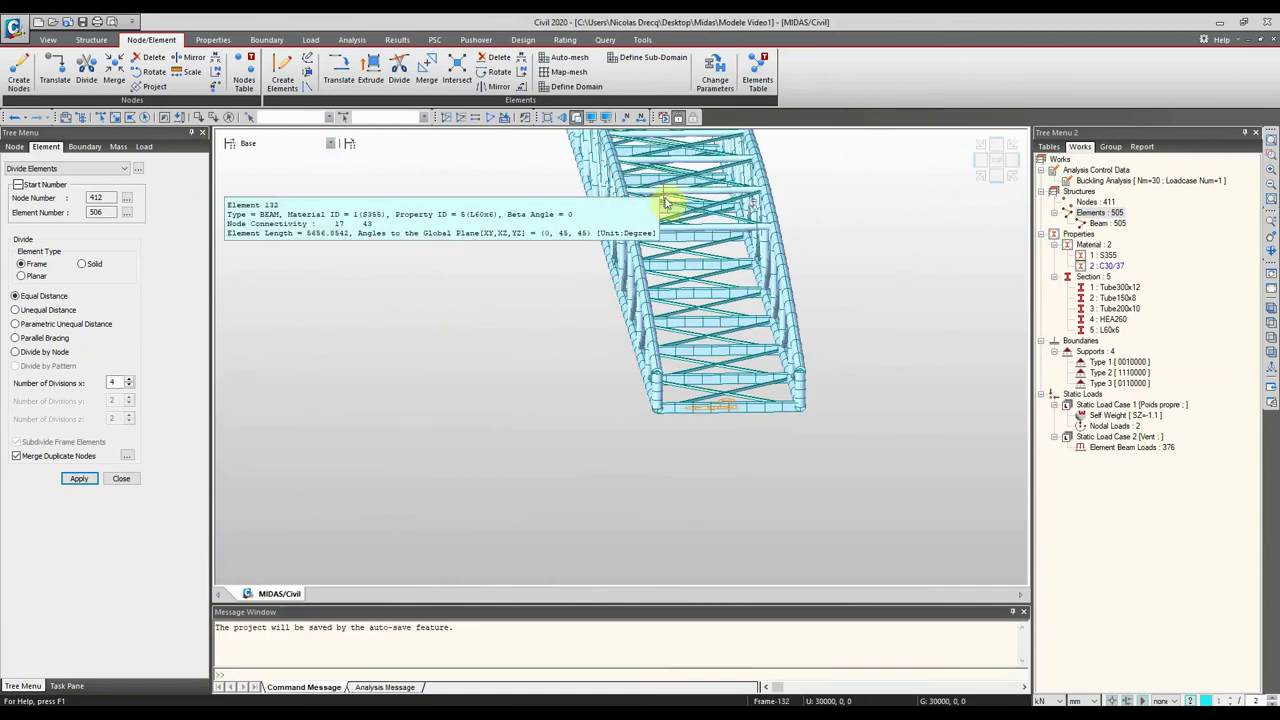
ctrl+middle_drag(712, 292, 666, 381)
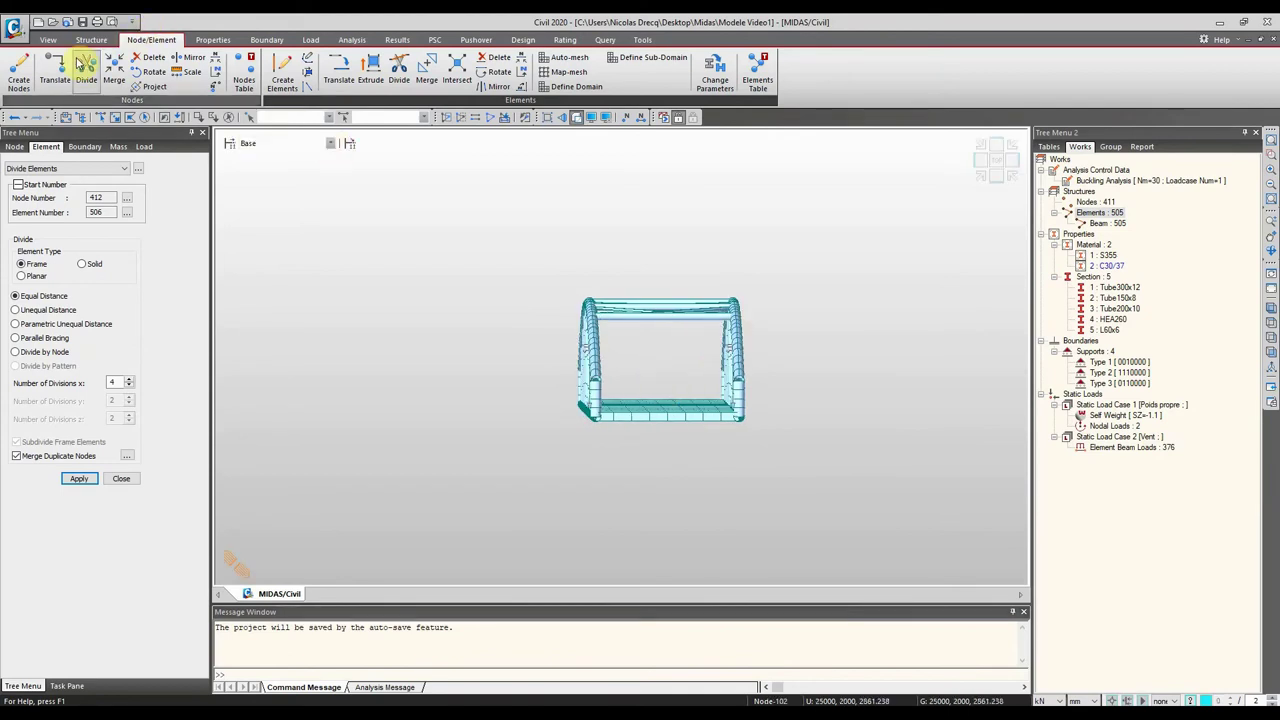
Step: Import only the SteelBras material from Palee SOUS TIRANTSPT9.mcb, keeping its ID, and review its material data
click(210, 40)
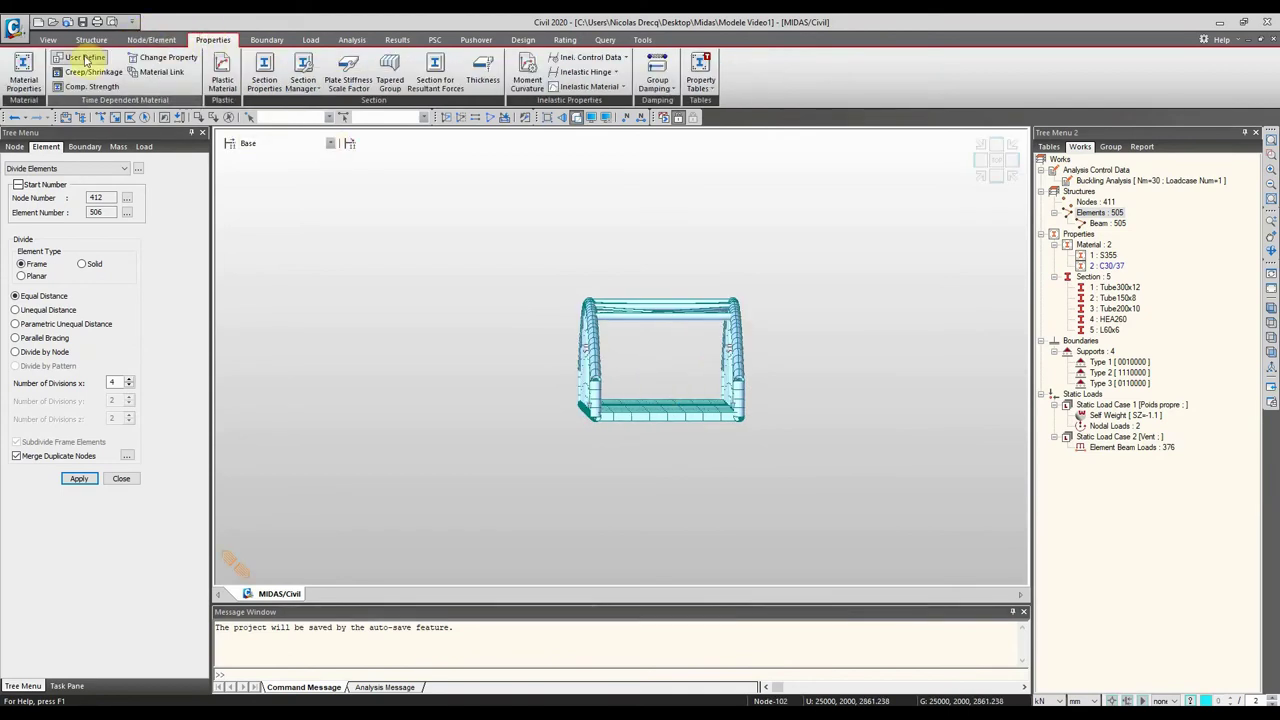
click(32, 73)
drag(113, 22, 146, 161)
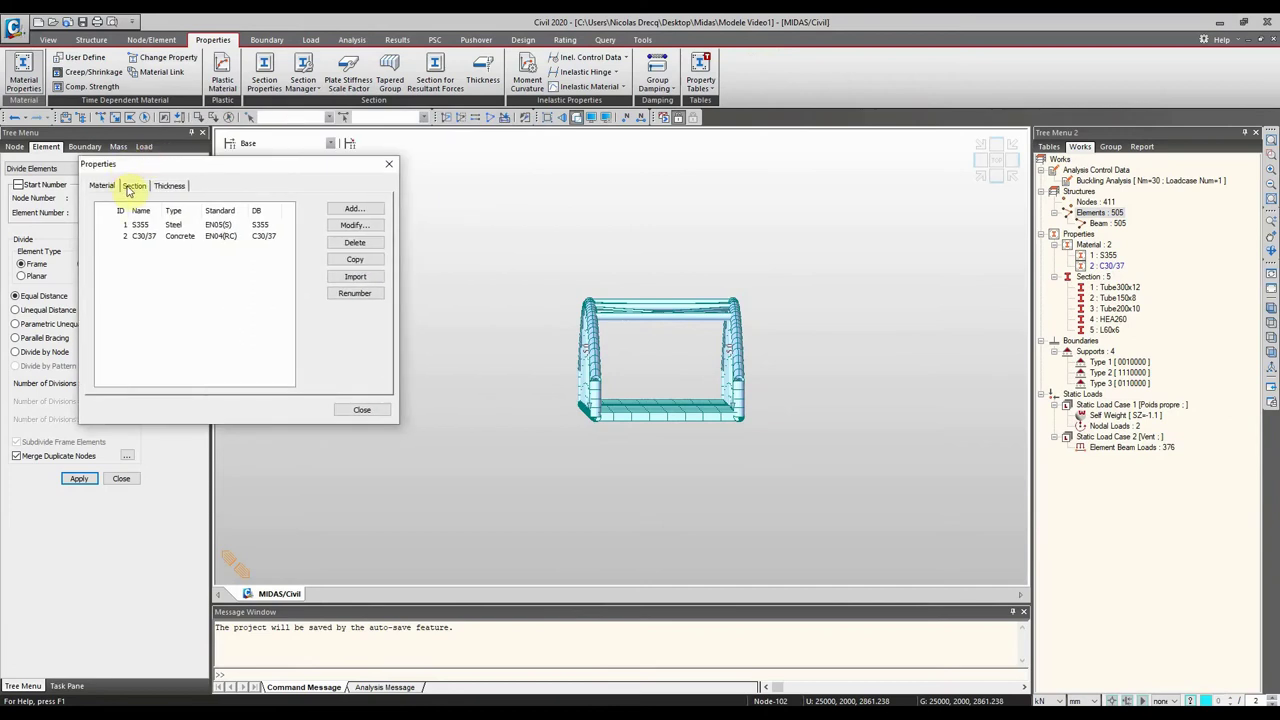
click(357, 277)
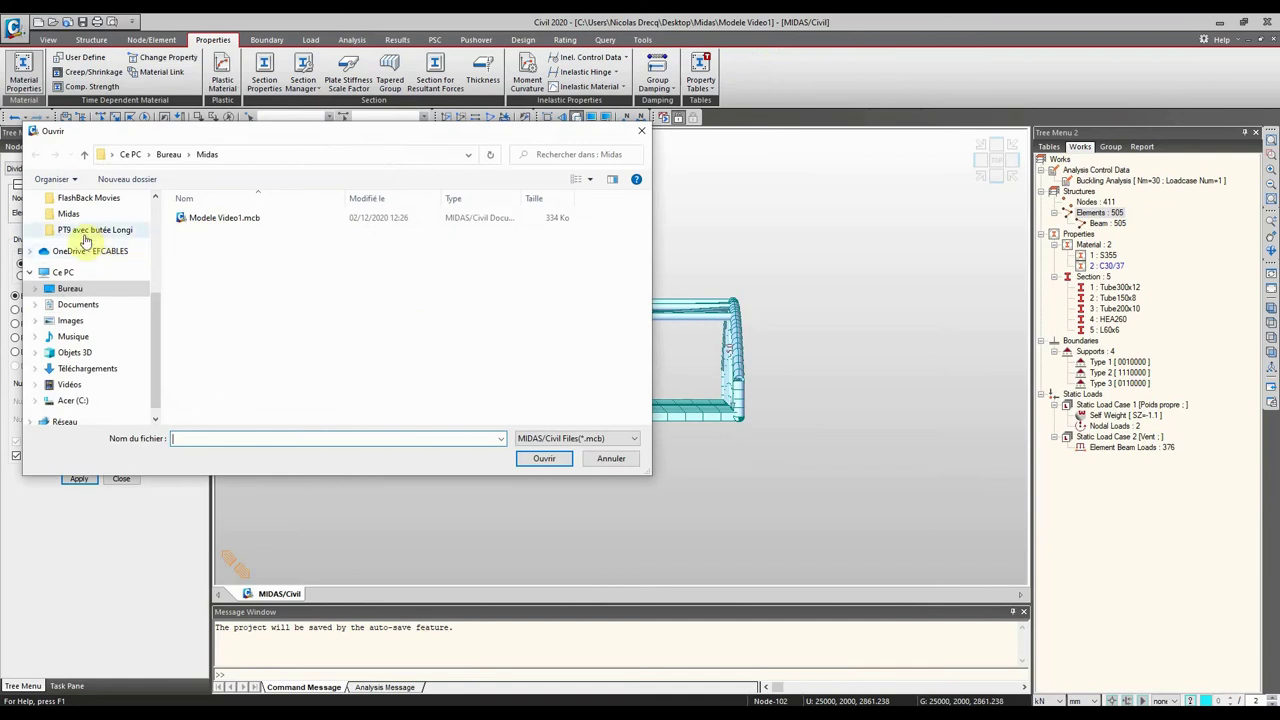
scroll(86, 240, up, 4)
click(78, 198)
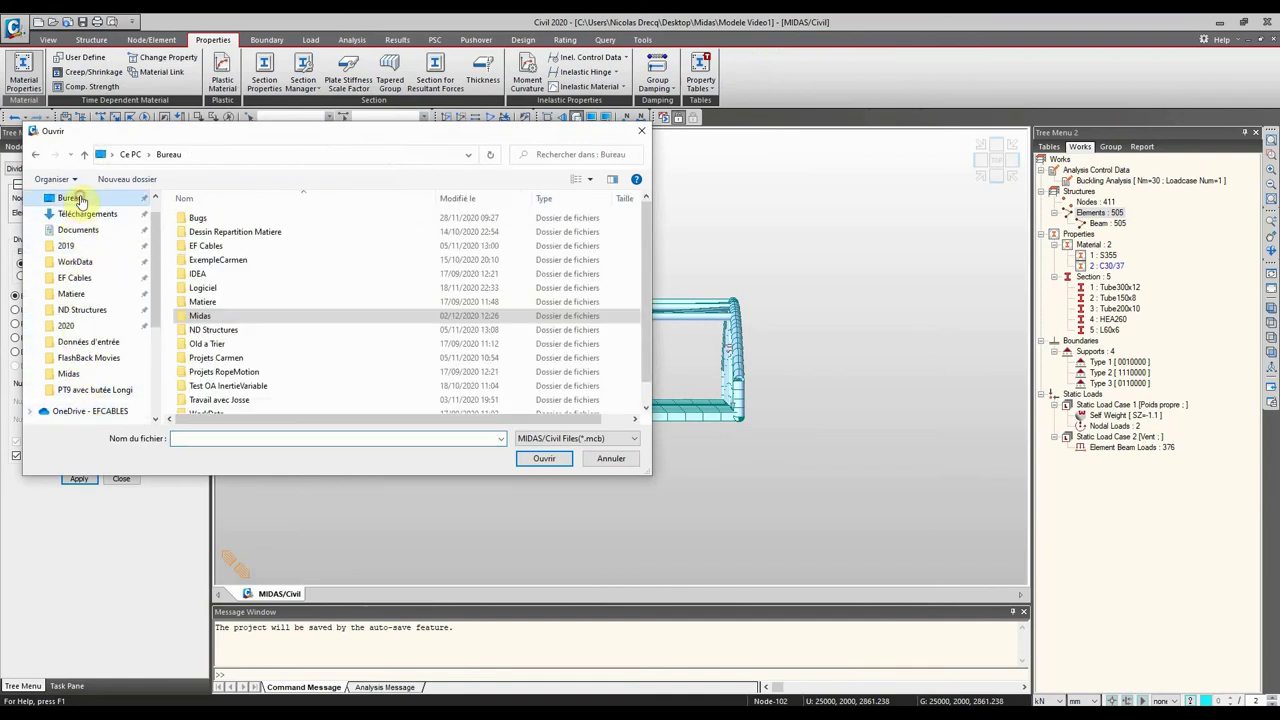
scroll(306, 288, down, 1)
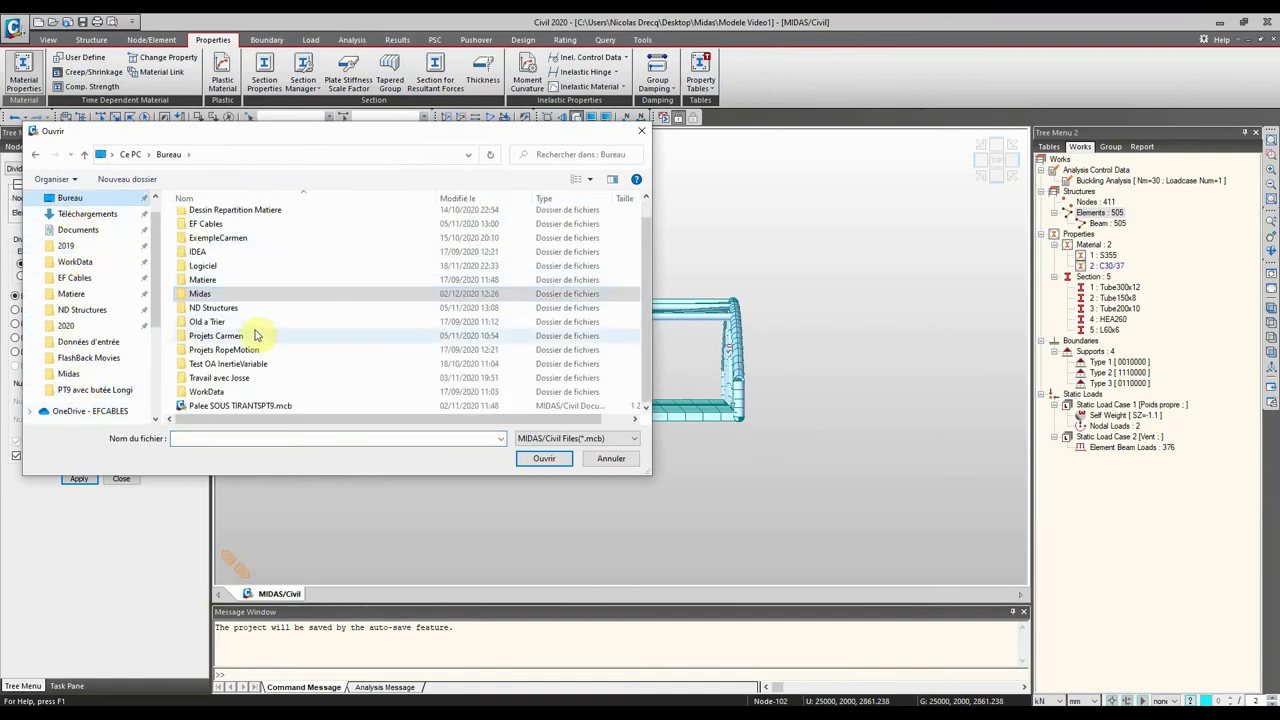
click(268, 408)
click(543, 458)
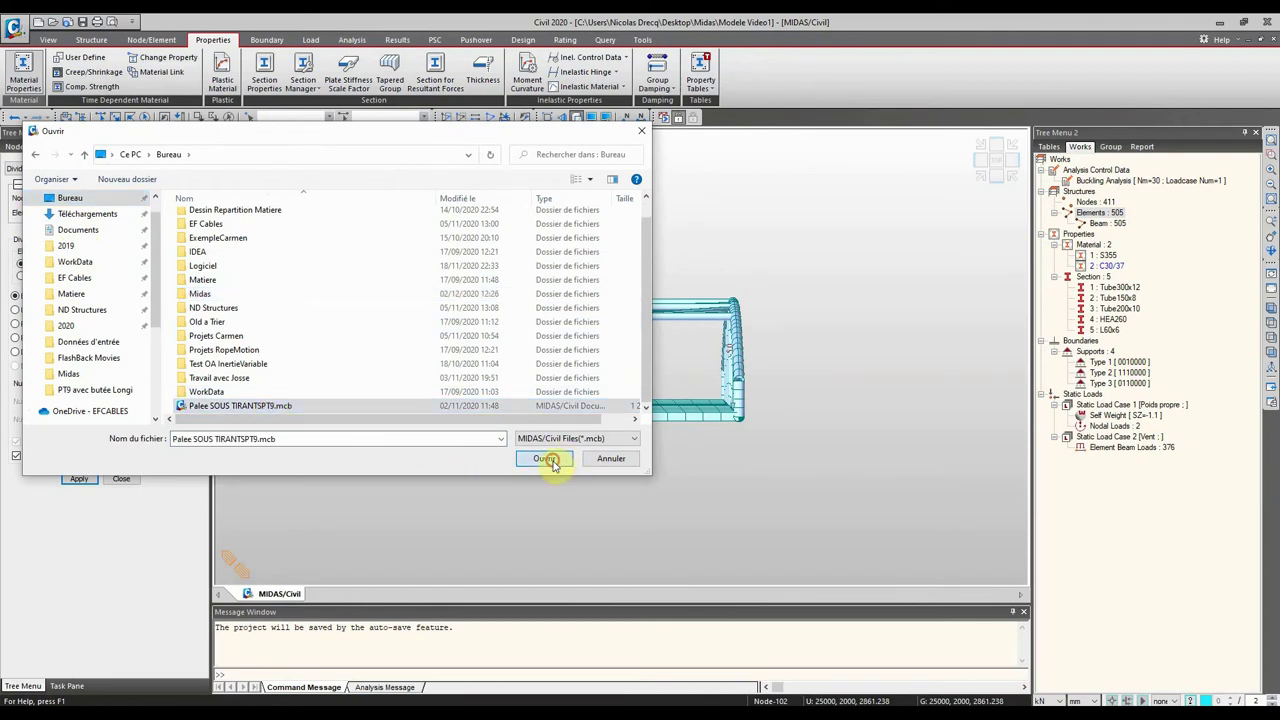
click(558, 204)
click(520, 246)
click(530, 406)
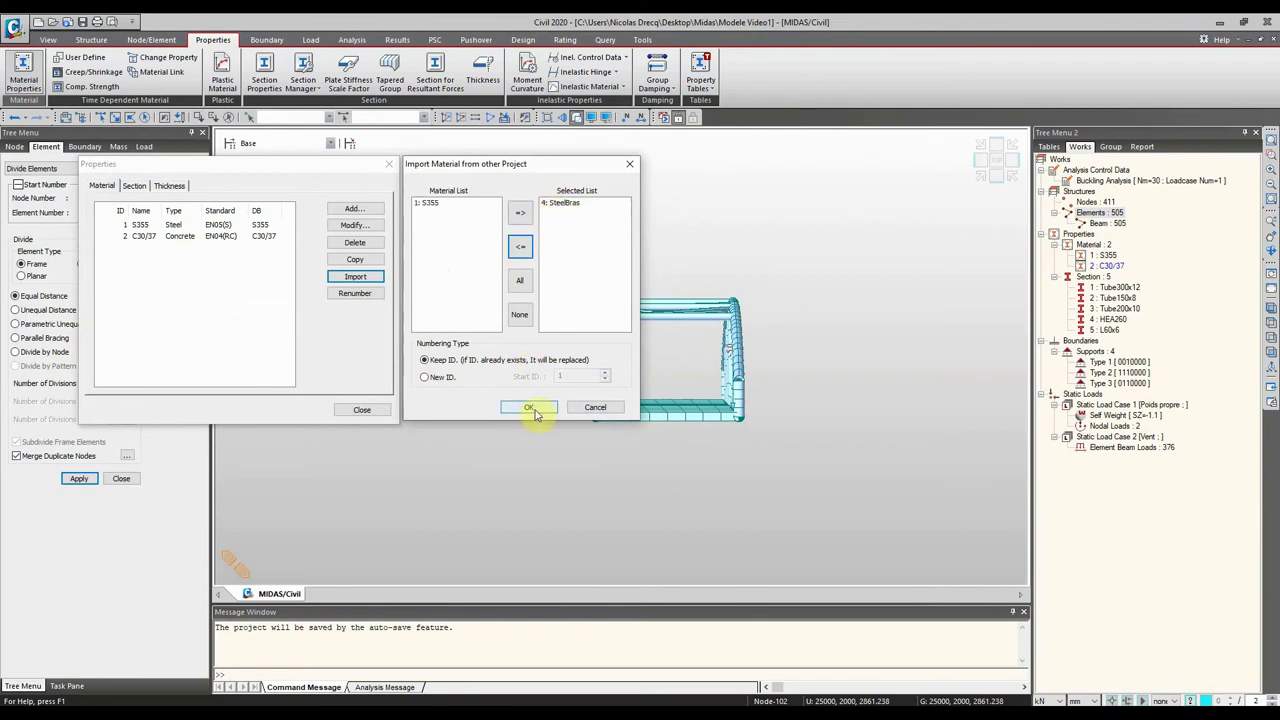
double_click(146, 257)
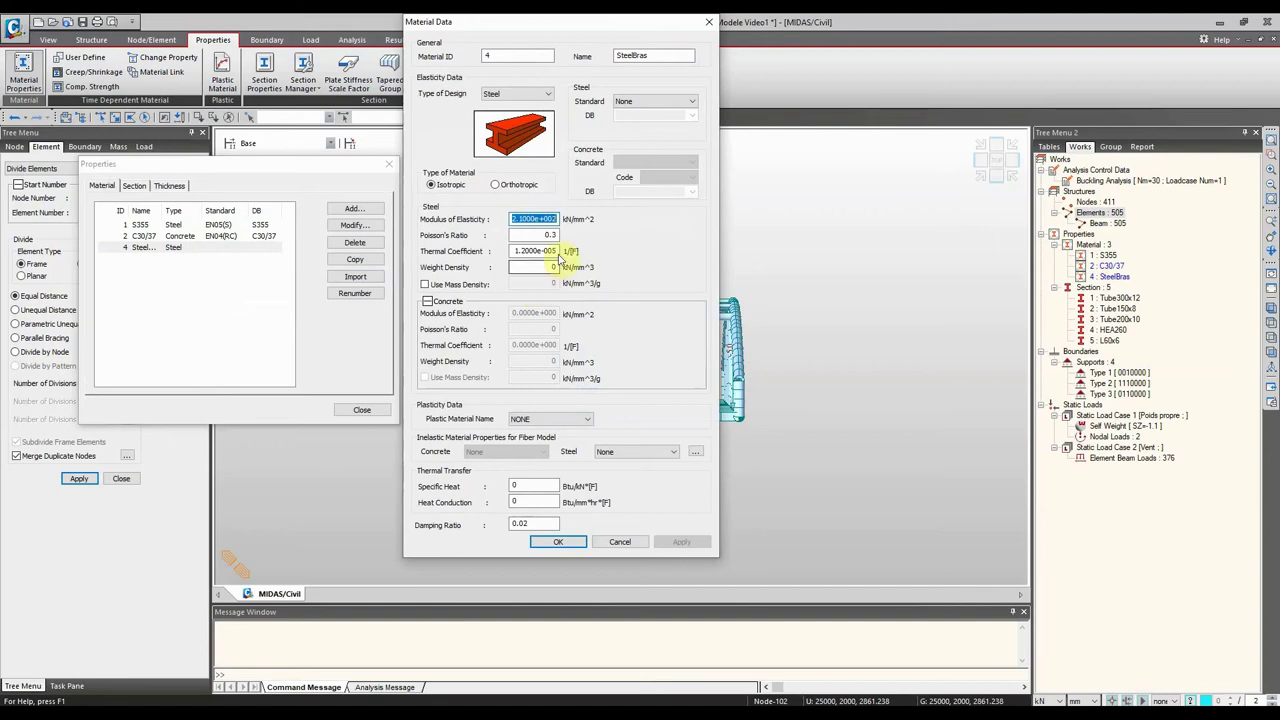
click(709, 21)
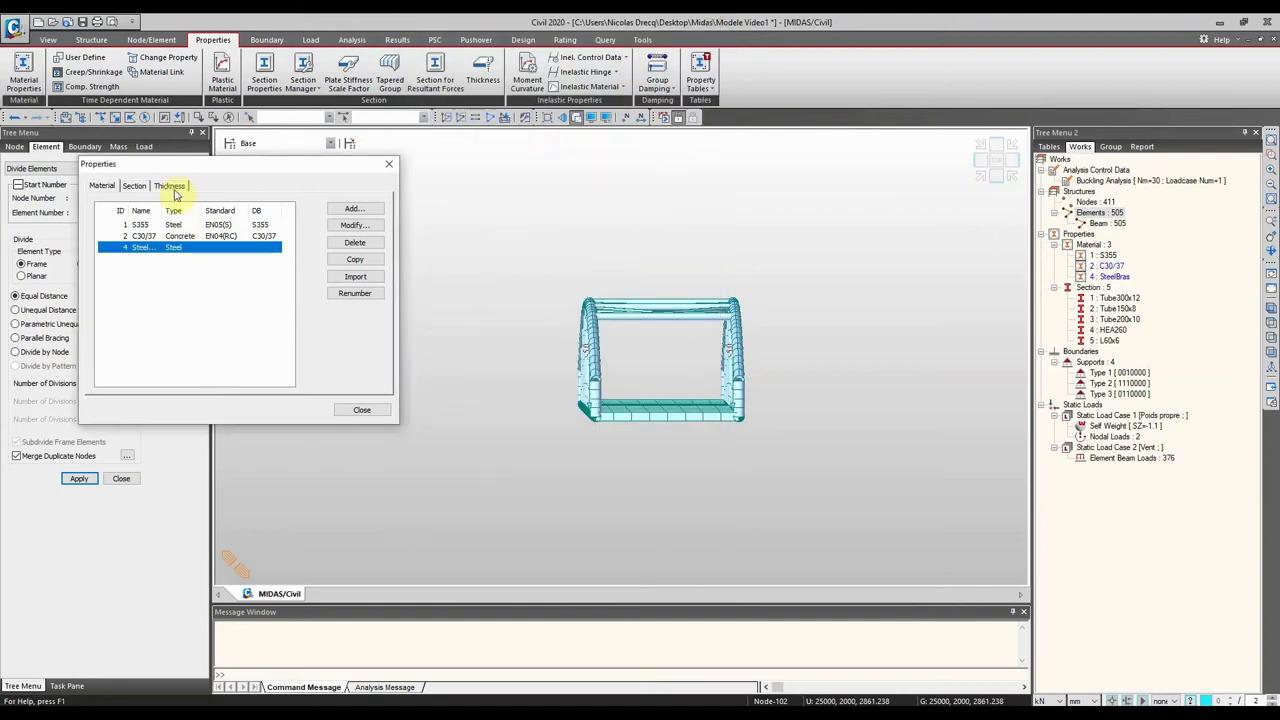
Step: Import only the BrasRigide section from Palee SOUS TIRANTSPT9.mcb, leaving out L60x6 and keeping its ID
click(135, 186)
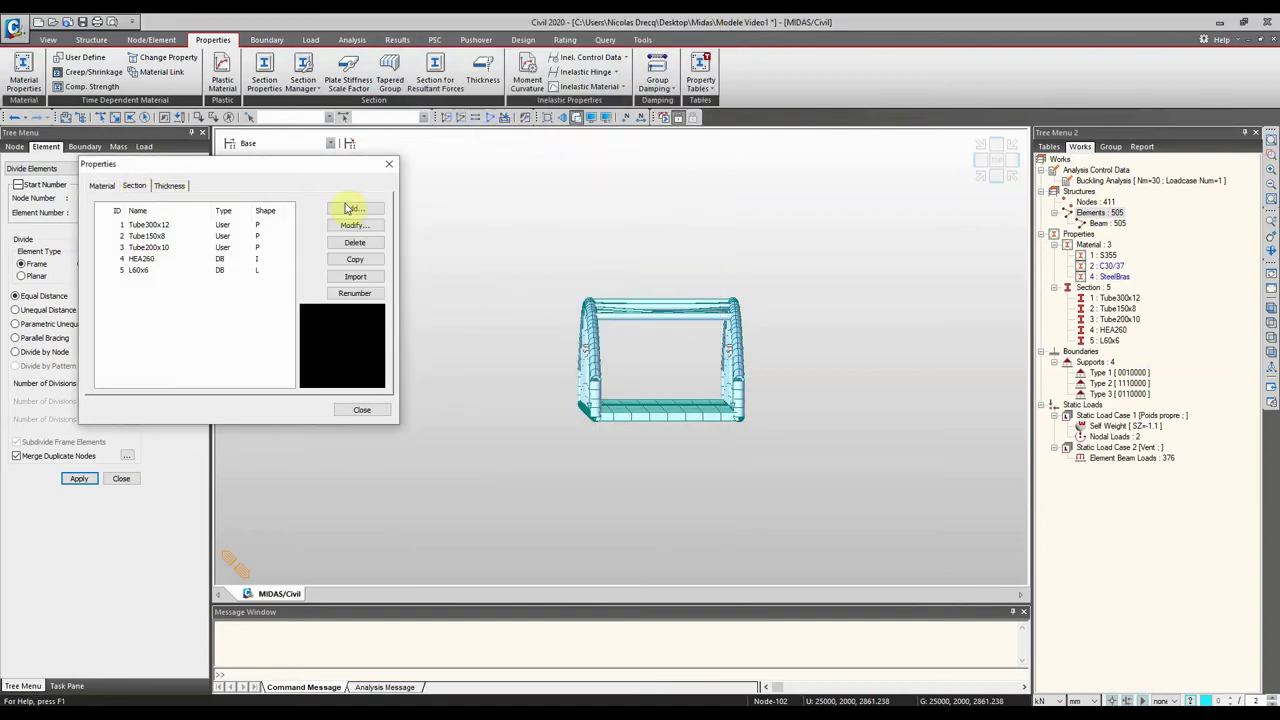
click(357, 276)
scroll(195, 322, down, 1)
click(250, 405)
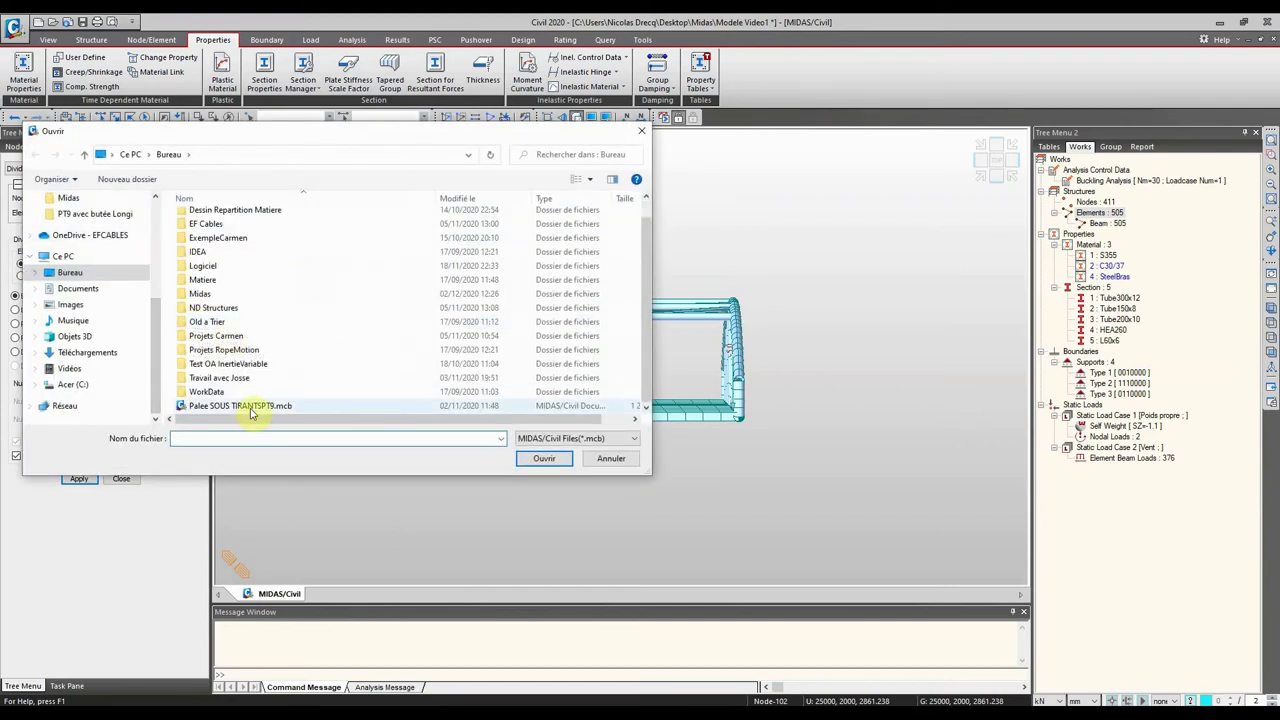
click(544, 459)
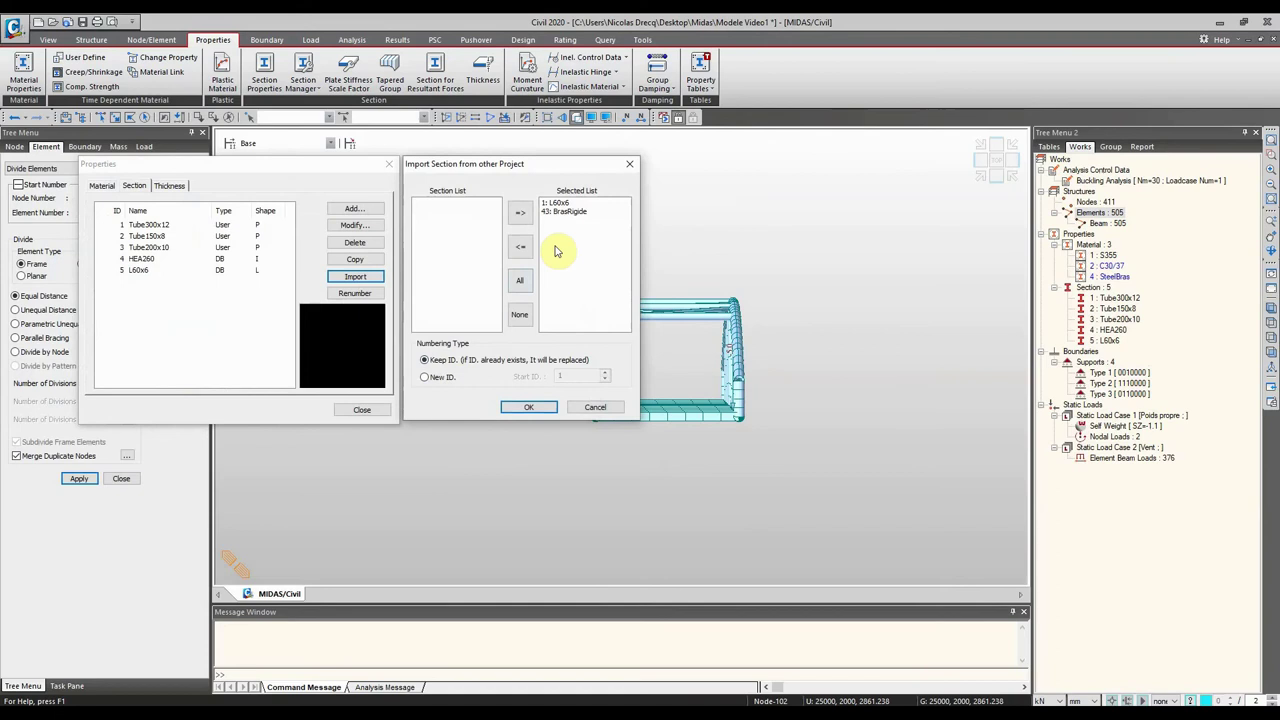
click(558, 204)
click(520, 247)
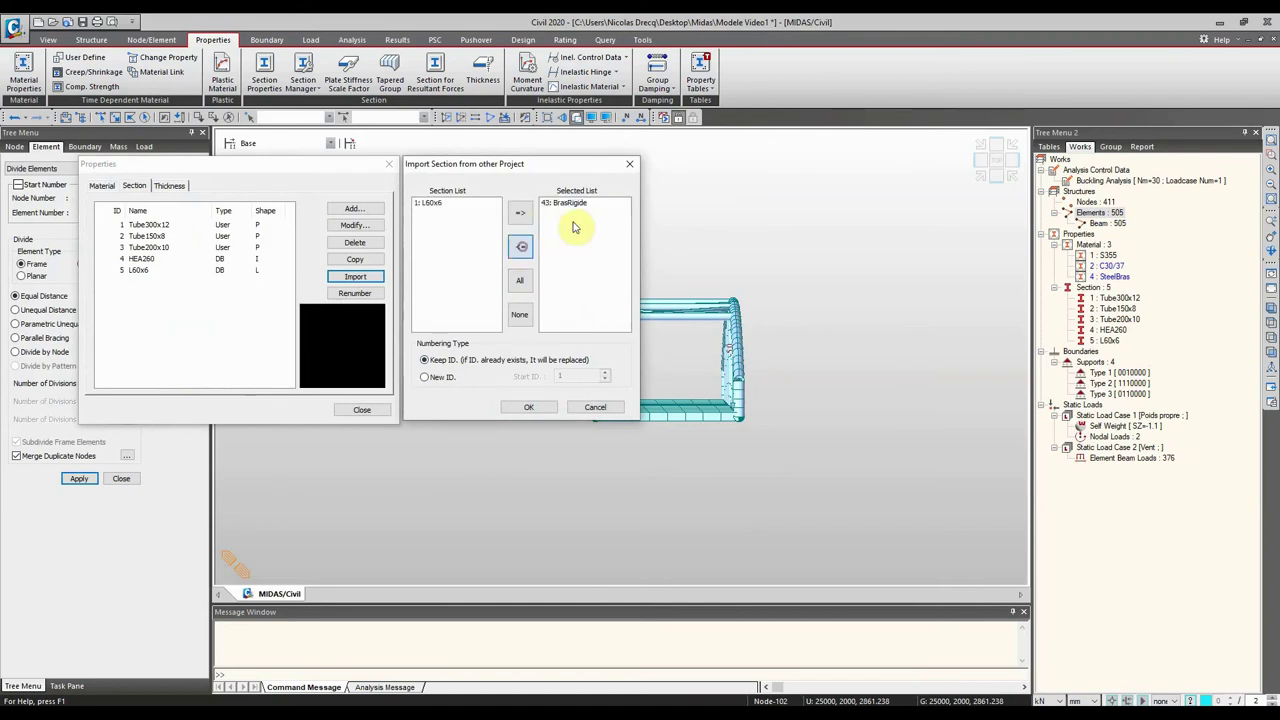
click(543, 408)
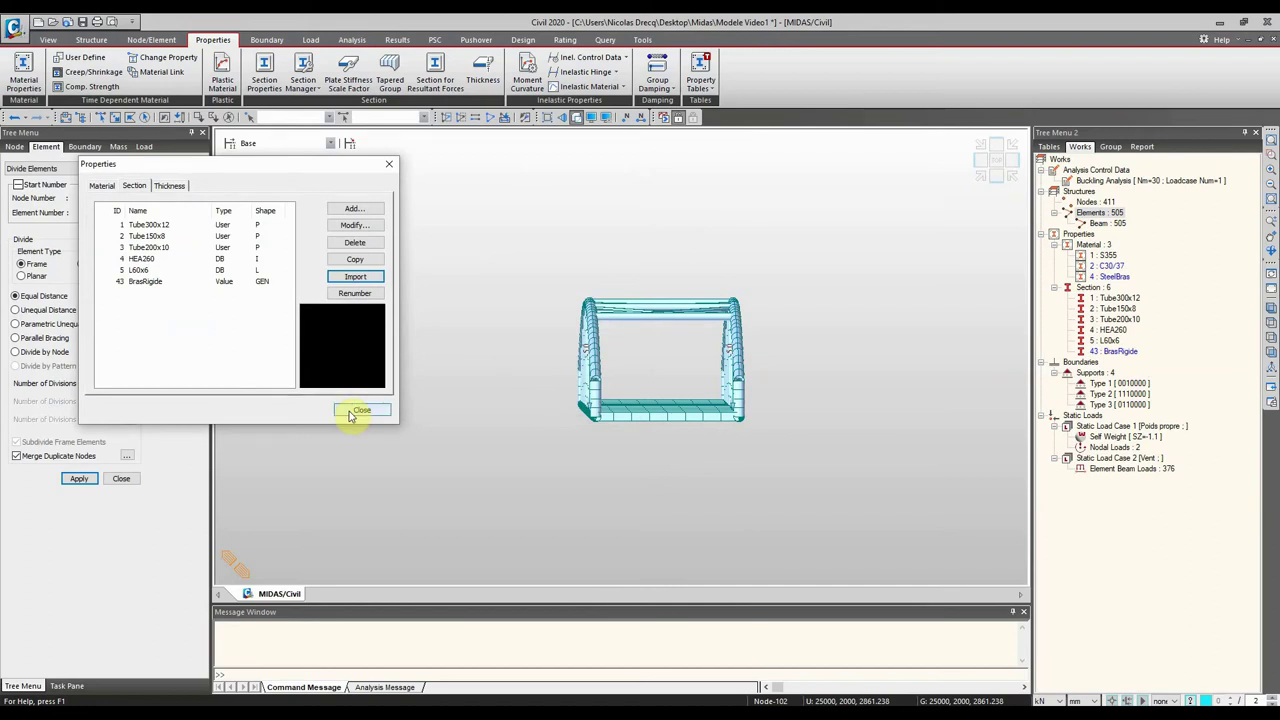
Step: Add a plate thickness of 150 mm for both in-plane and out-of-plane behaviour
click(169, 187)
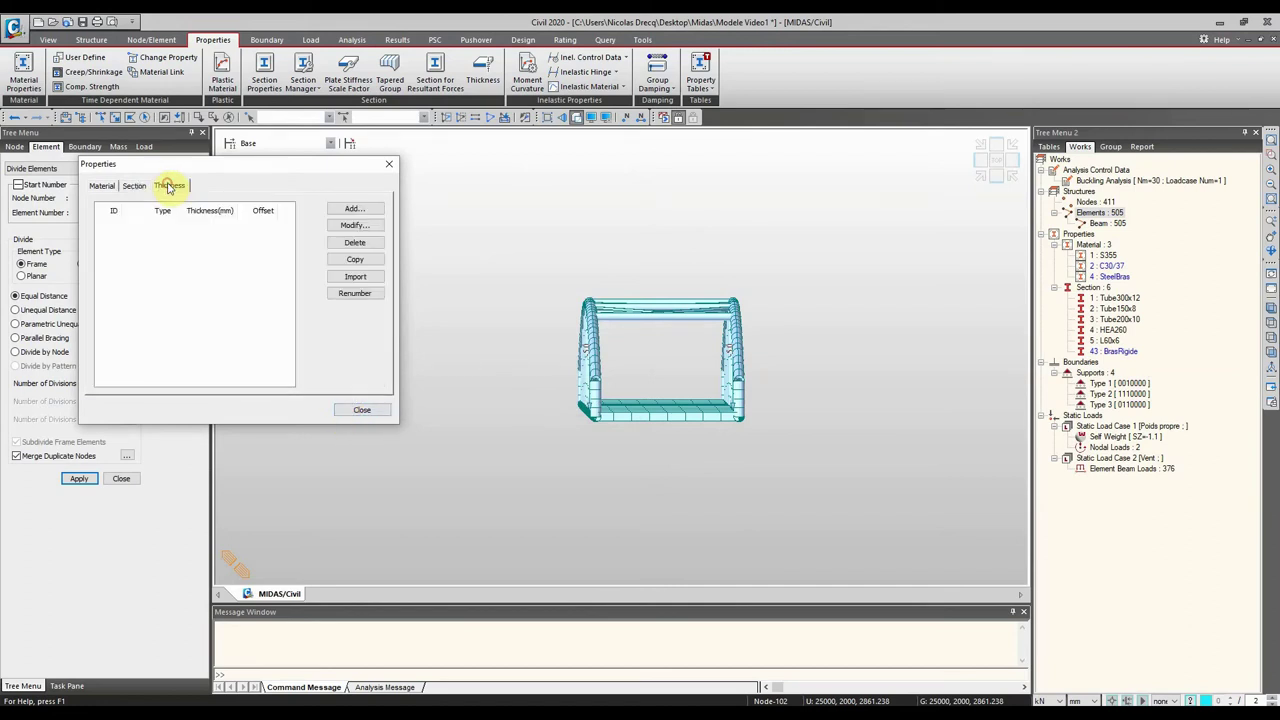
click(355, 208)
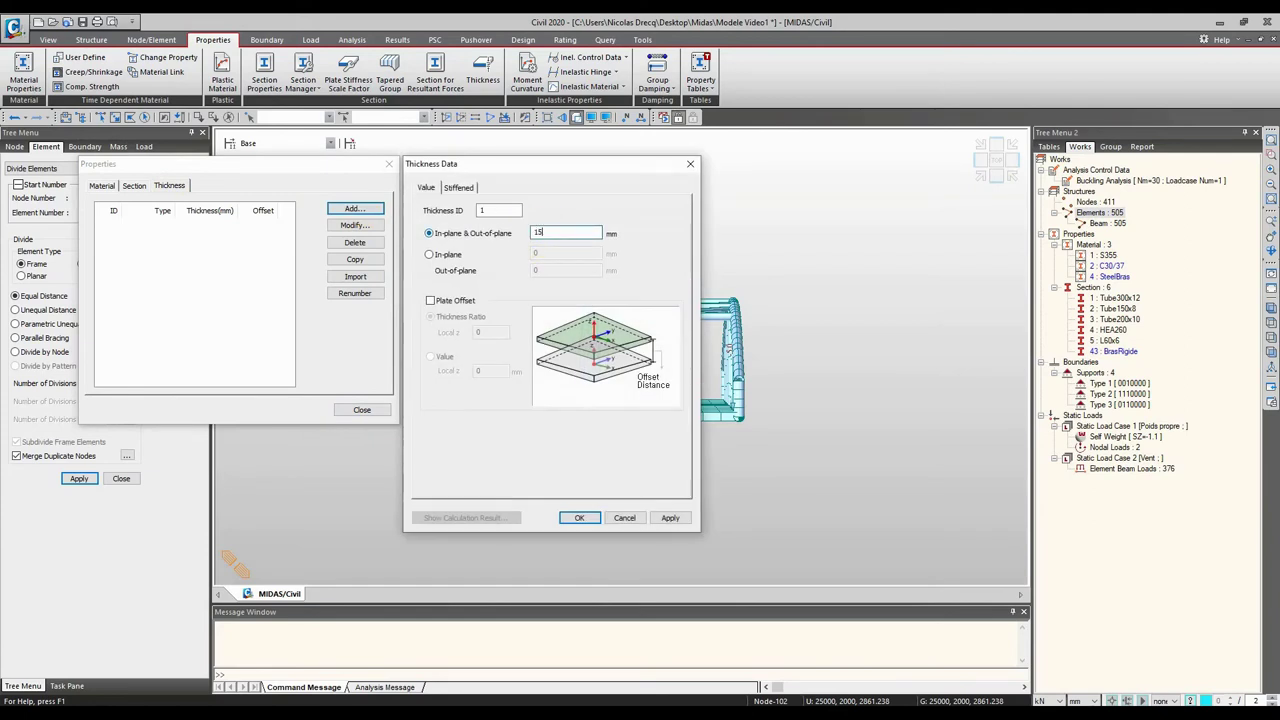
click(582, 518)
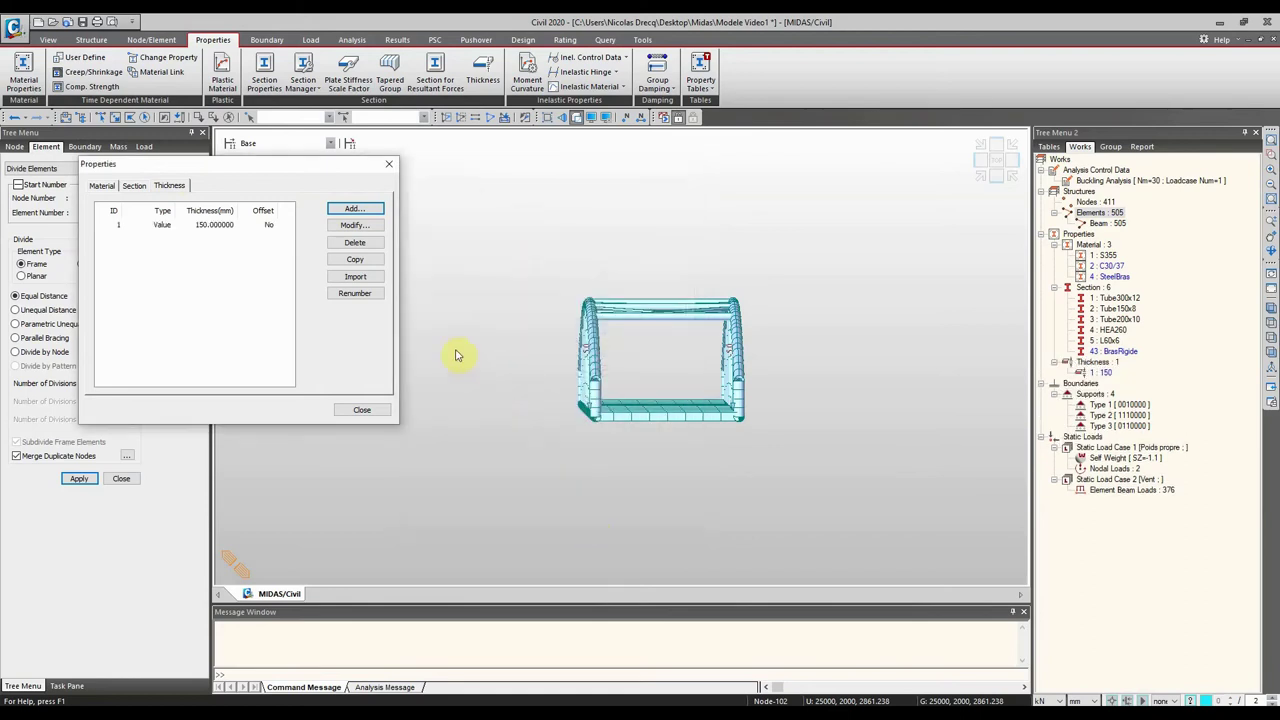
click(355, 410)
Step: Copy the seven intermediate nodes of the end floor beam once by 0,0,205 mm
scroll(625, 420, up, 6)
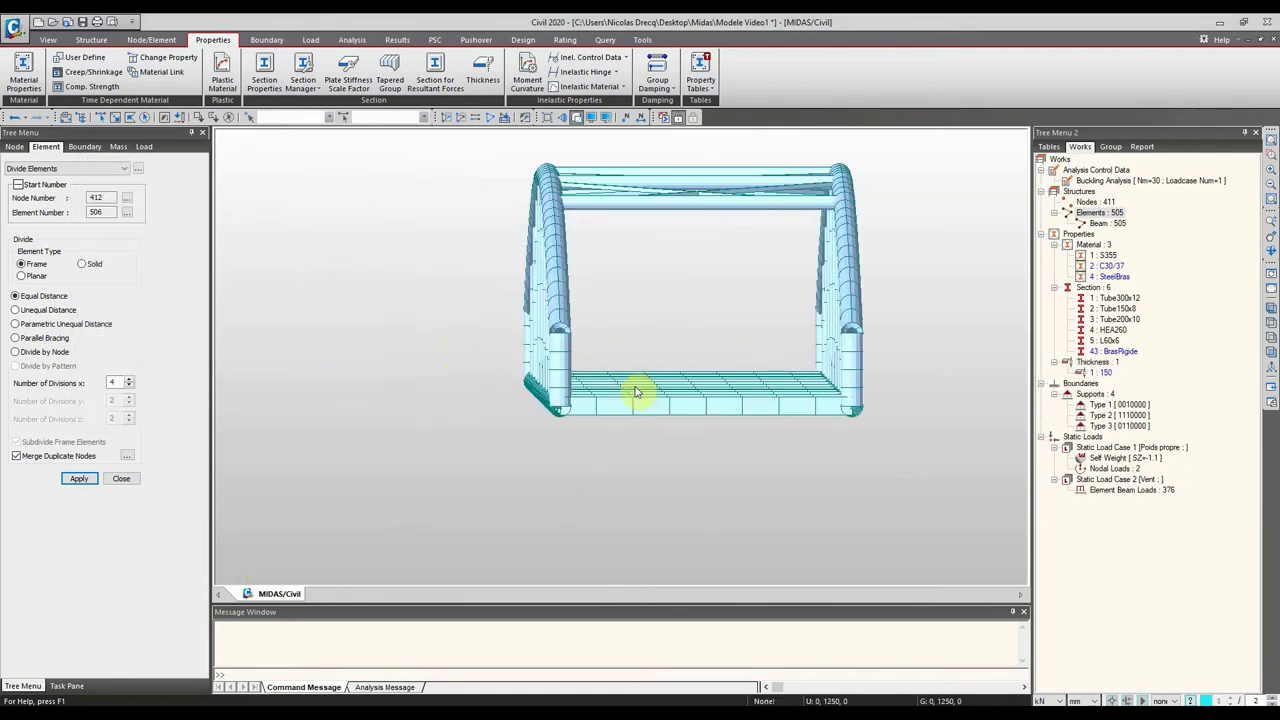
ctrl+middle_drag(632, 392, 470, 205)
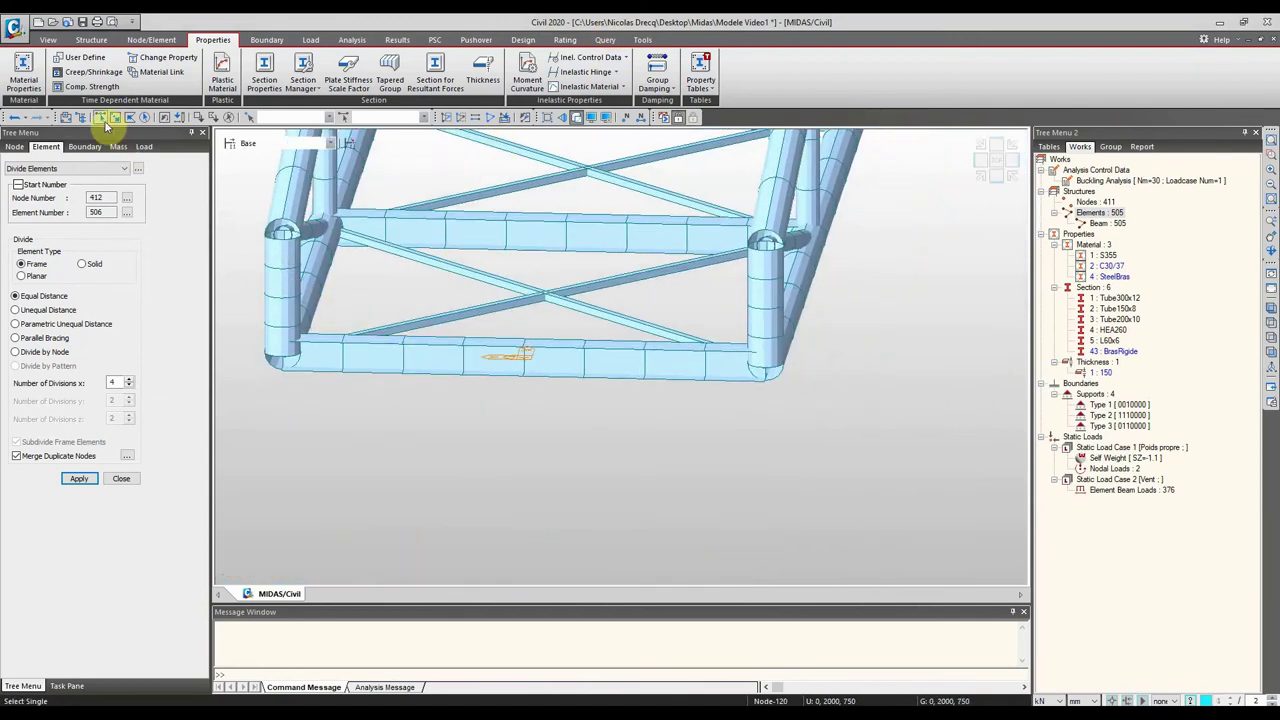
click(115, 118)
drag(335, 342, 706, 418)
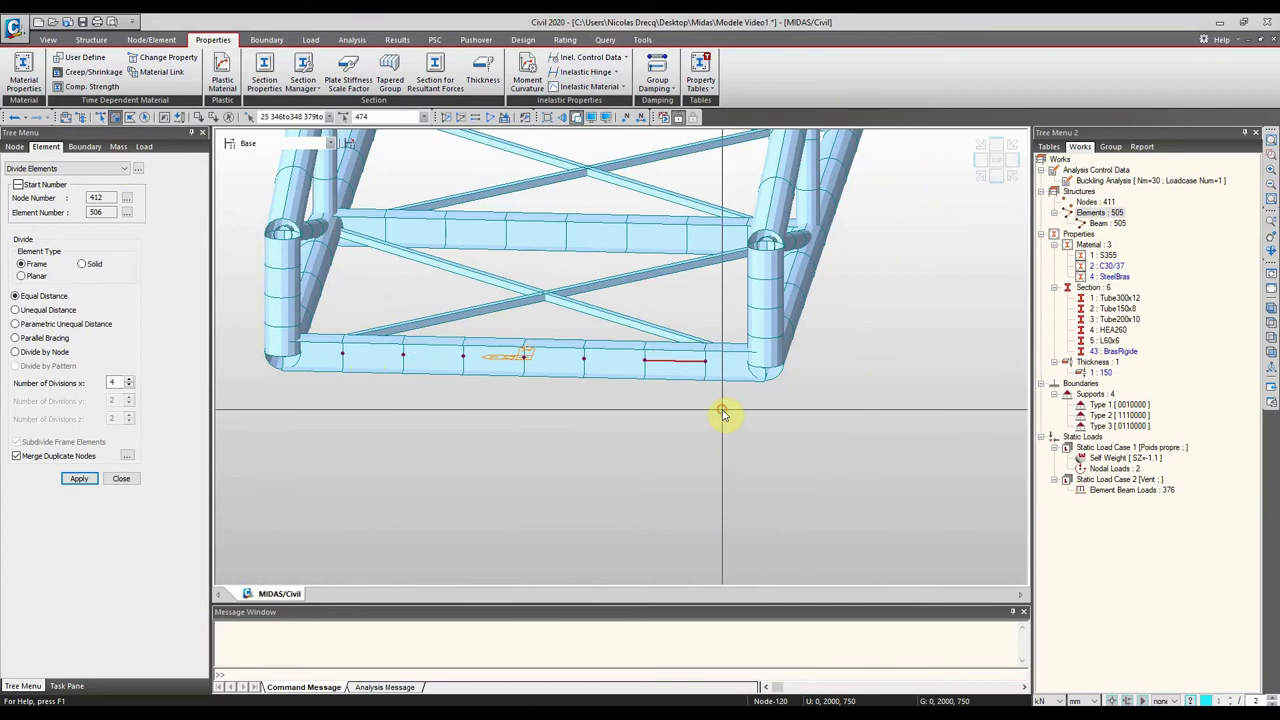
click(150, 40)
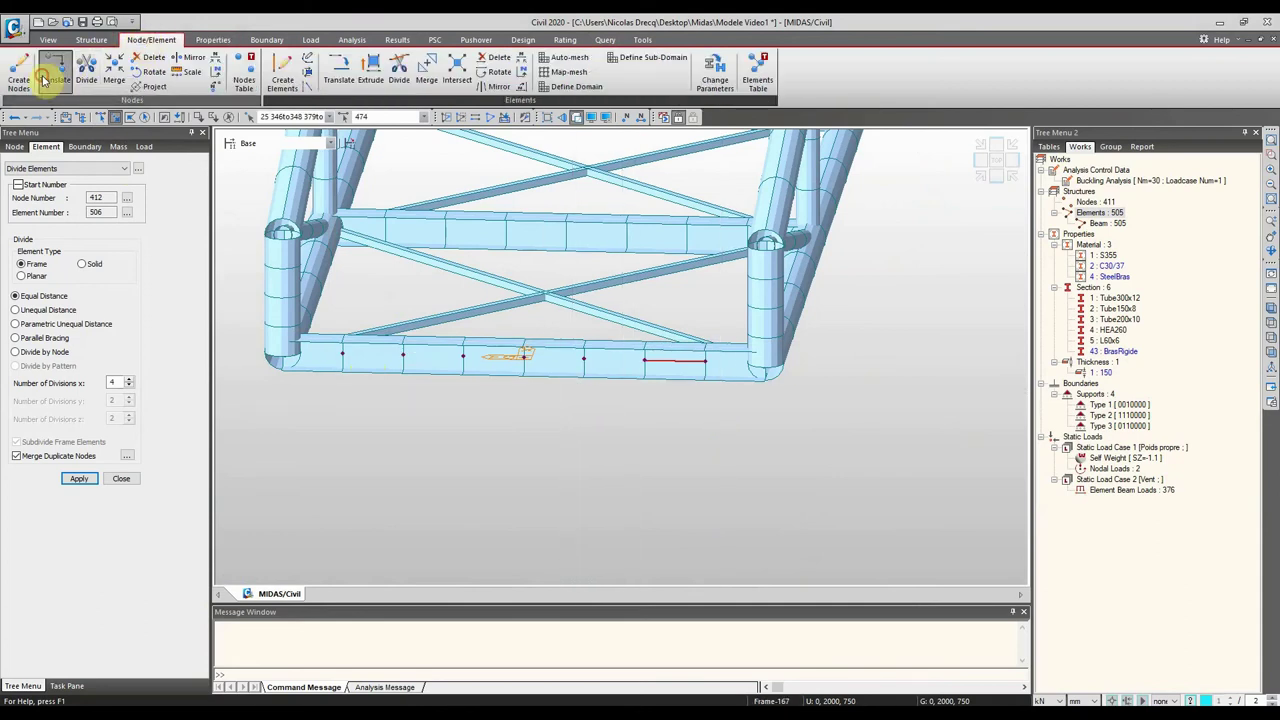
click(55, 72)
text(0, 250, 0)
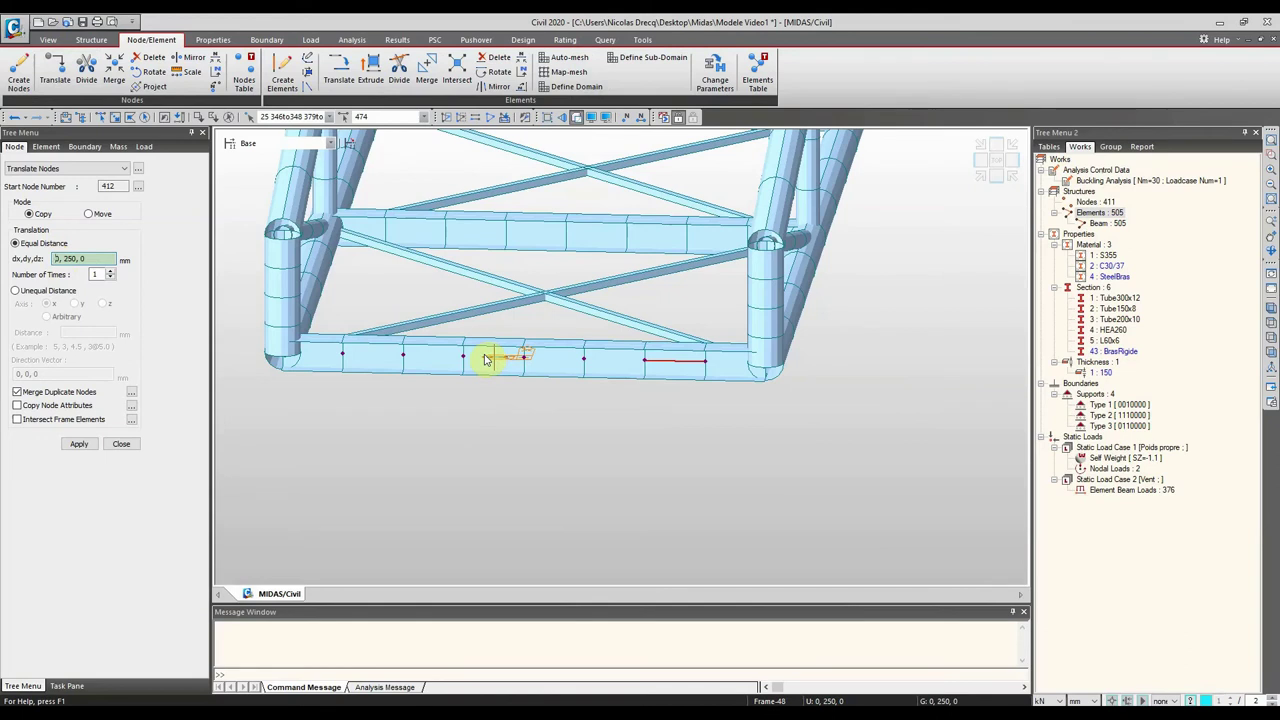
click(403, 354)
triple_click(96, 258)
text(05)
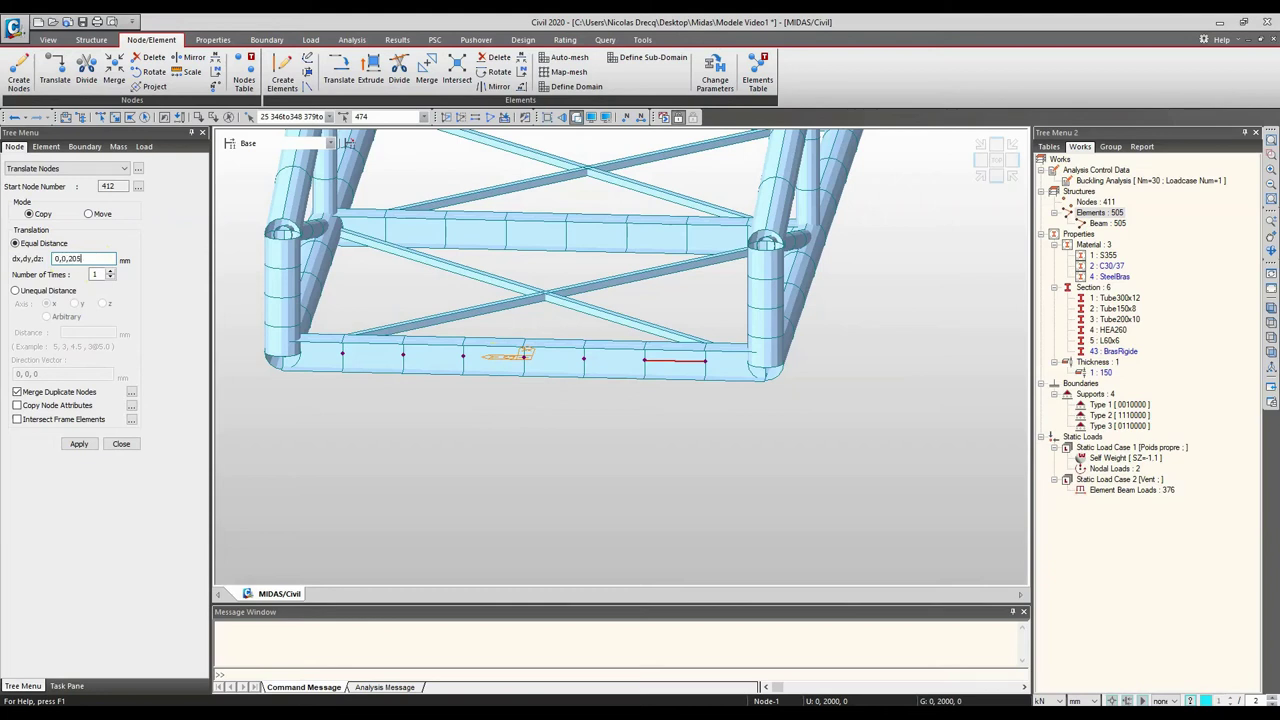
click(80, 444)
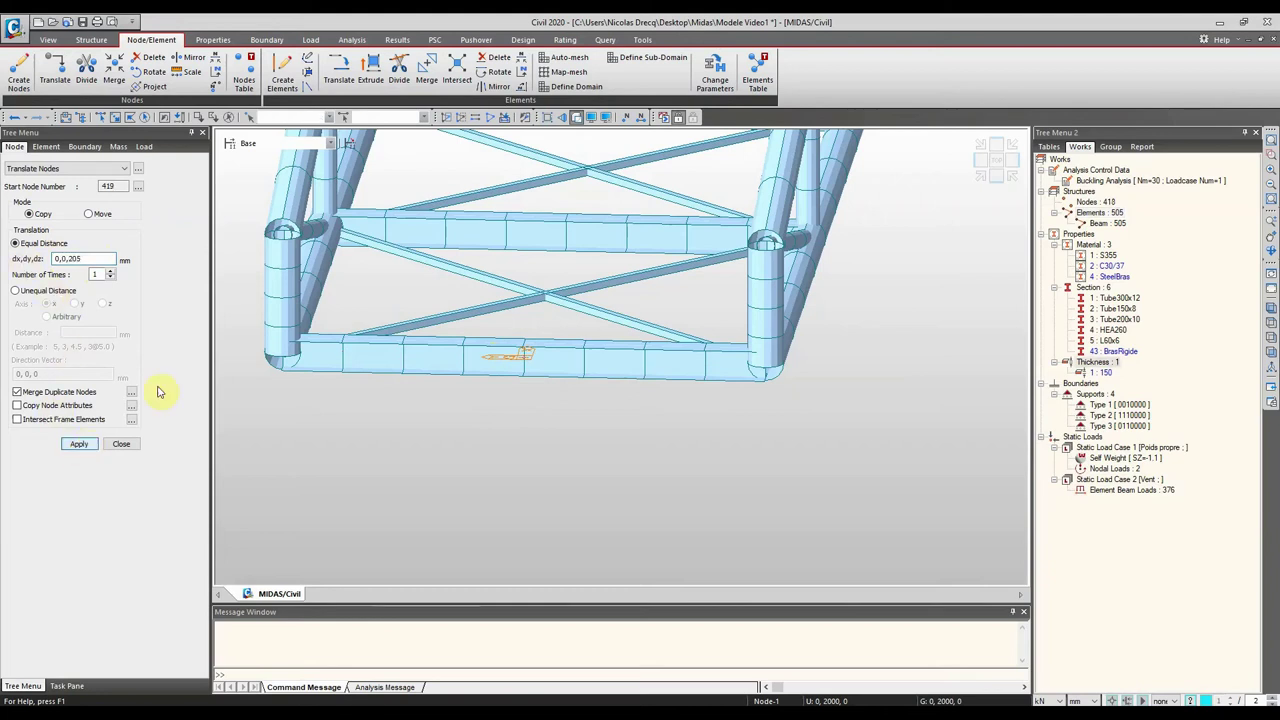
Step: Turn on the display of nodes in the model view
click(590, 118)
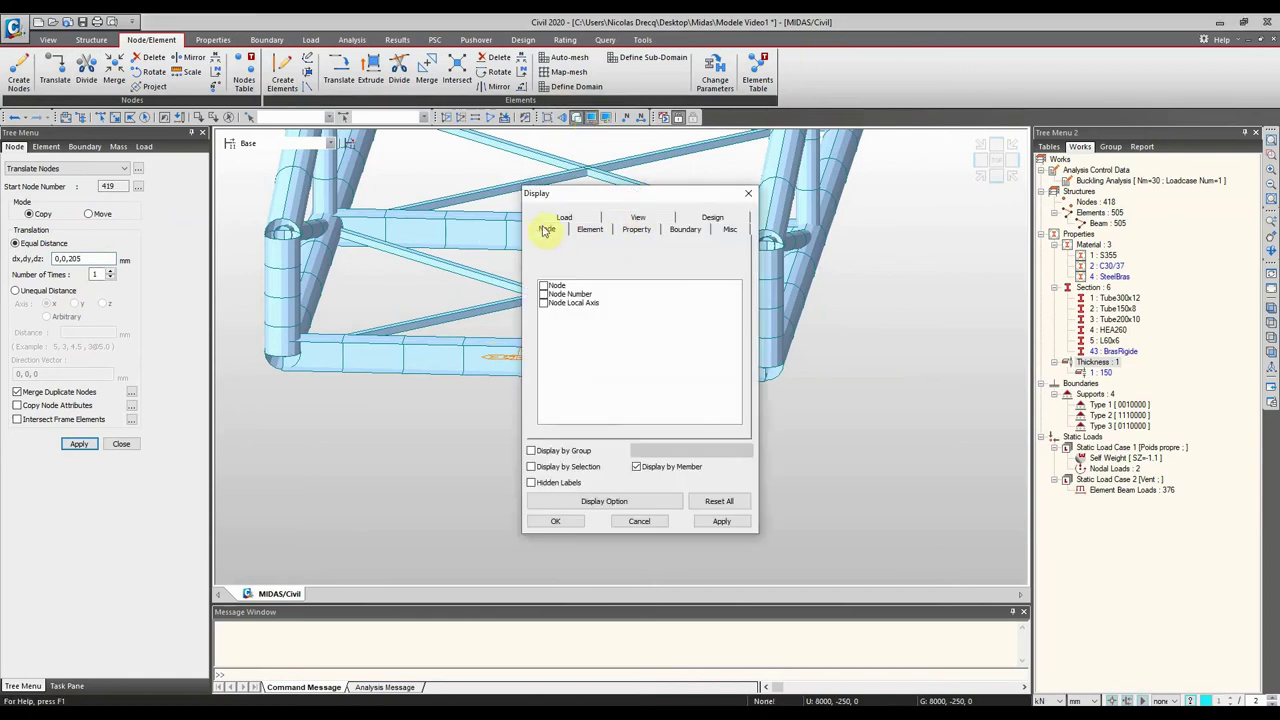
click(543, 293)
click(543, 286)
click(556, 521)
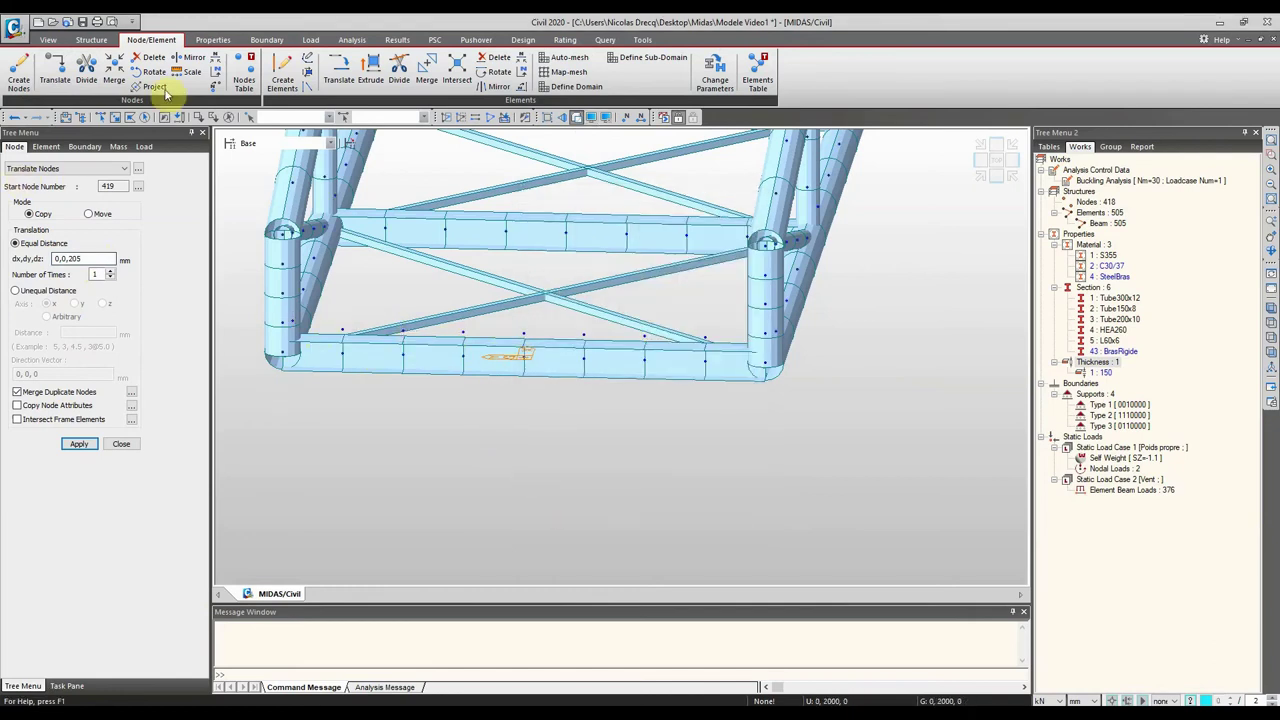
Step: Create a SteelBras beam element with section BrasRigide between the end floor beam's first intermediate node and the node above it
click(283, 78)
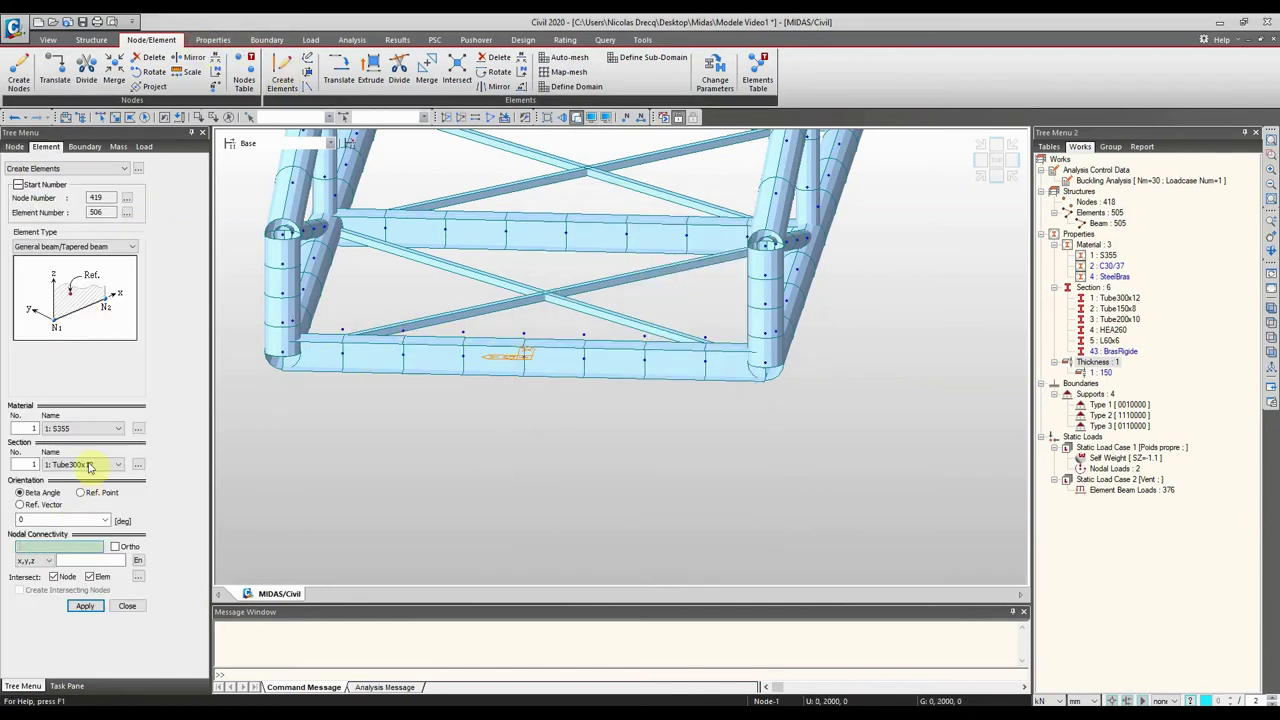
click(88, 429)
click(88, 429)
click(88, 429)
click(89, 457)
click(90, 464)
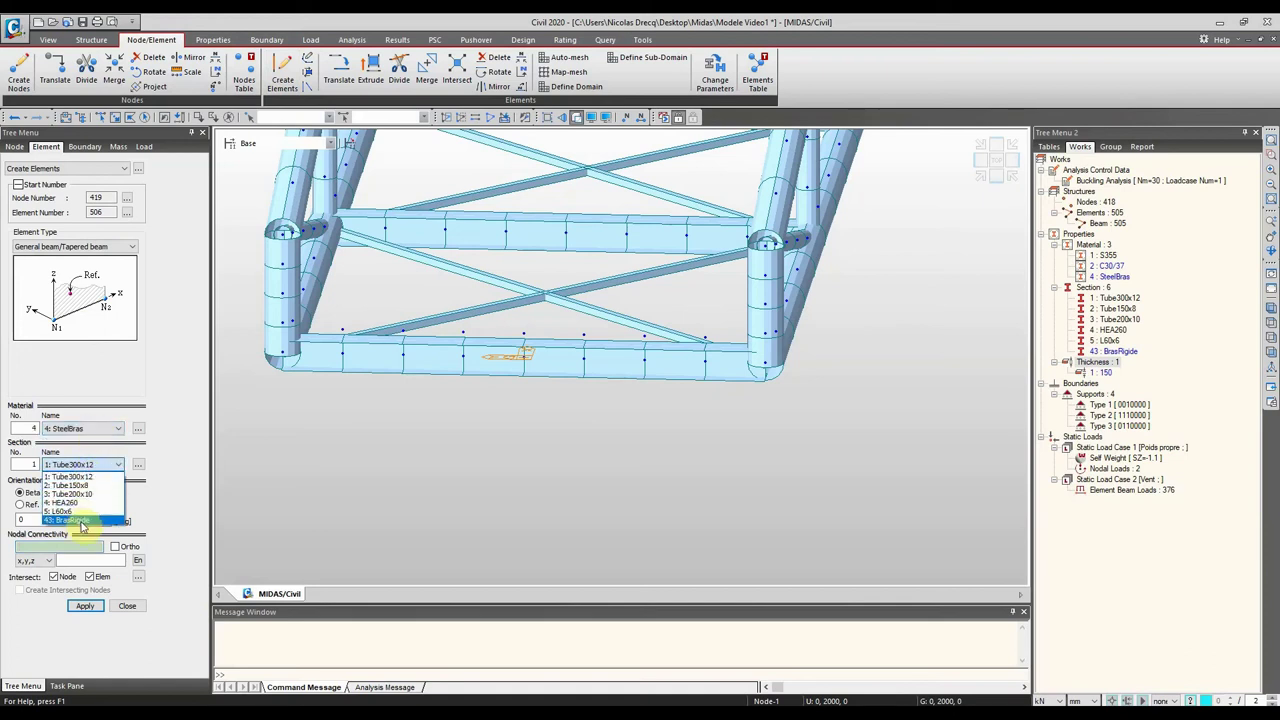
click(83, 521)
click(343, 352)
click(343, 332)
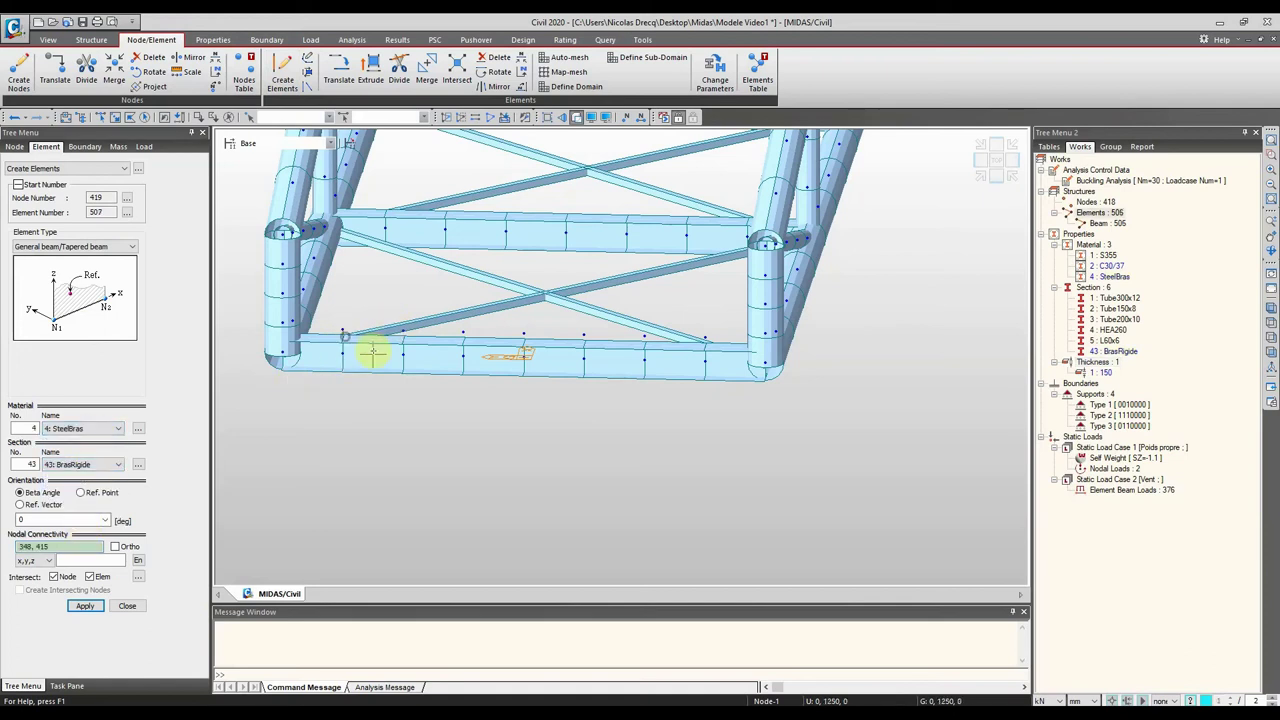
Step: Create the same rigid arm at the six remaining intermediate nodes of the end floor beam
click(403, 332)
click(463, 333)
click(523, 334)
click(583, 343)
click(644, 343)
click(705, 343)
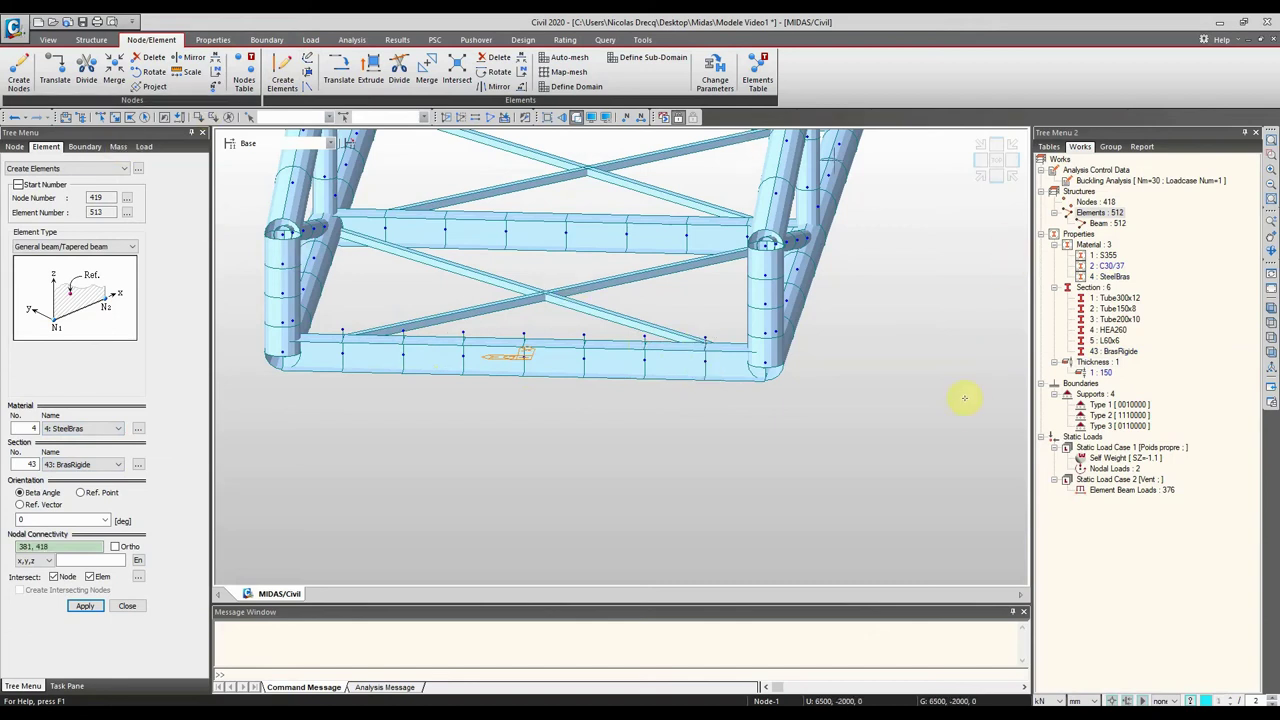
Step: Copy all BrasRigide elements 10 times at 4000, 0, 0 mm spacing along the footbridge
click(1133, 352)
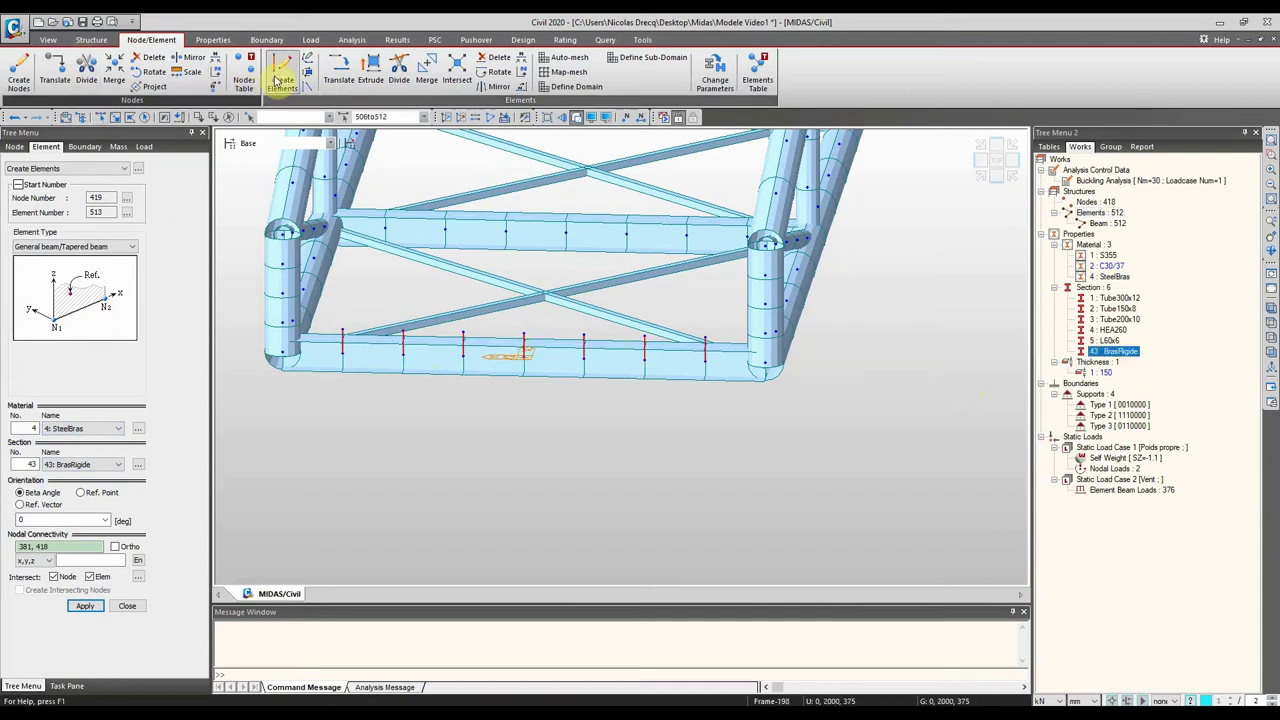
click(336, 72)
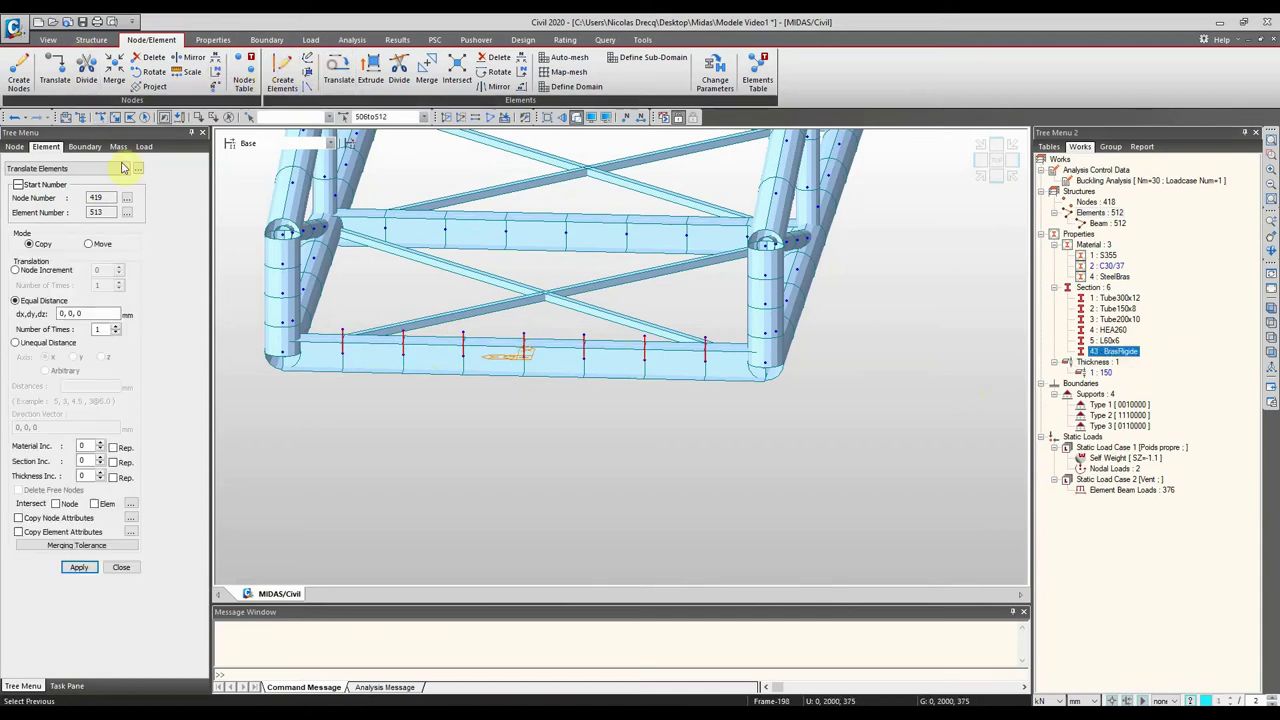
click(63, 313)
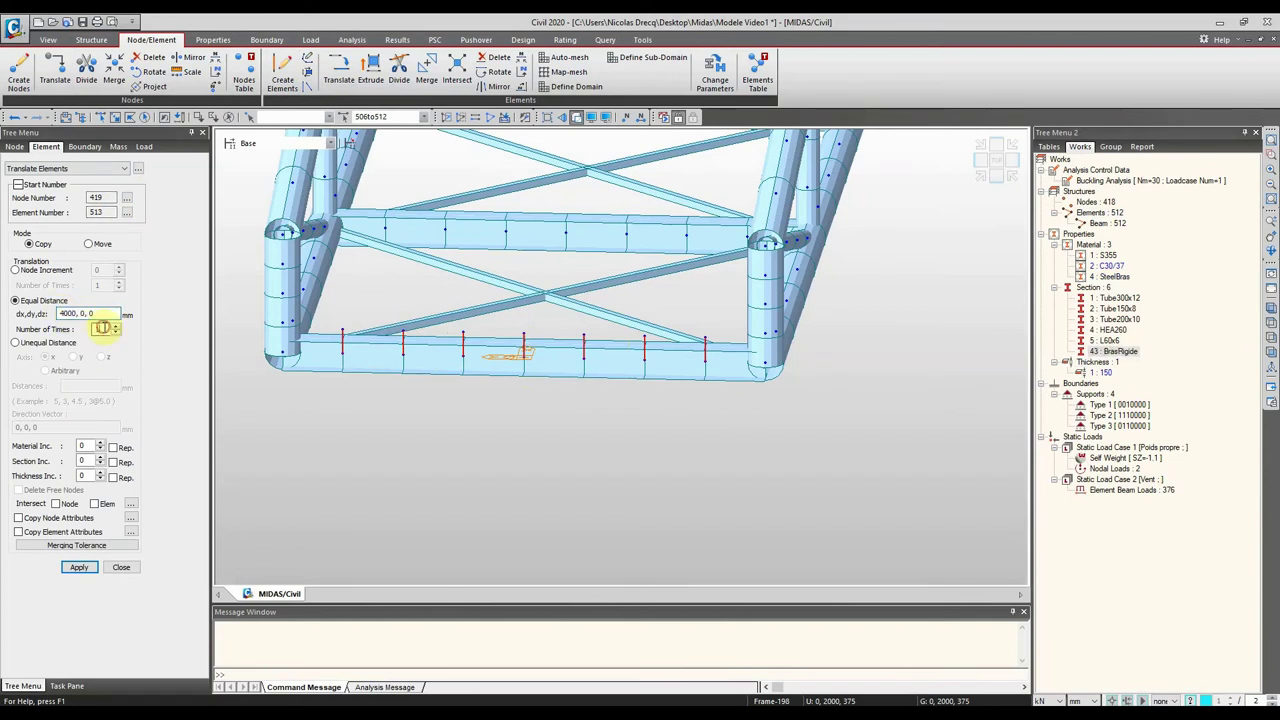
click(76, 568)
scroll(580, 400, down, 5)
ctrl+middle_drag(543, 451, 501, 444)
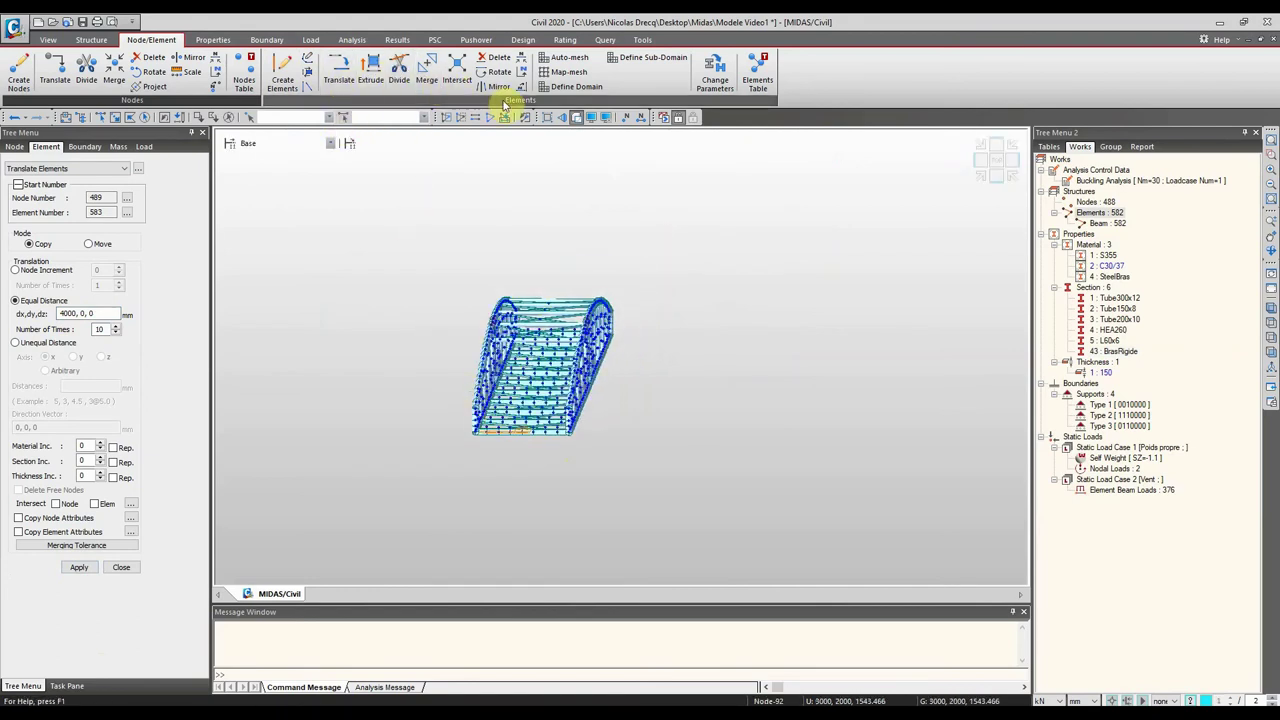
Step: Set up a planar auto-mesh by nodes with quadrilateral plates, 500 mm mesh size, material C30/37 and the 150 mm thickness
click(565, 60)
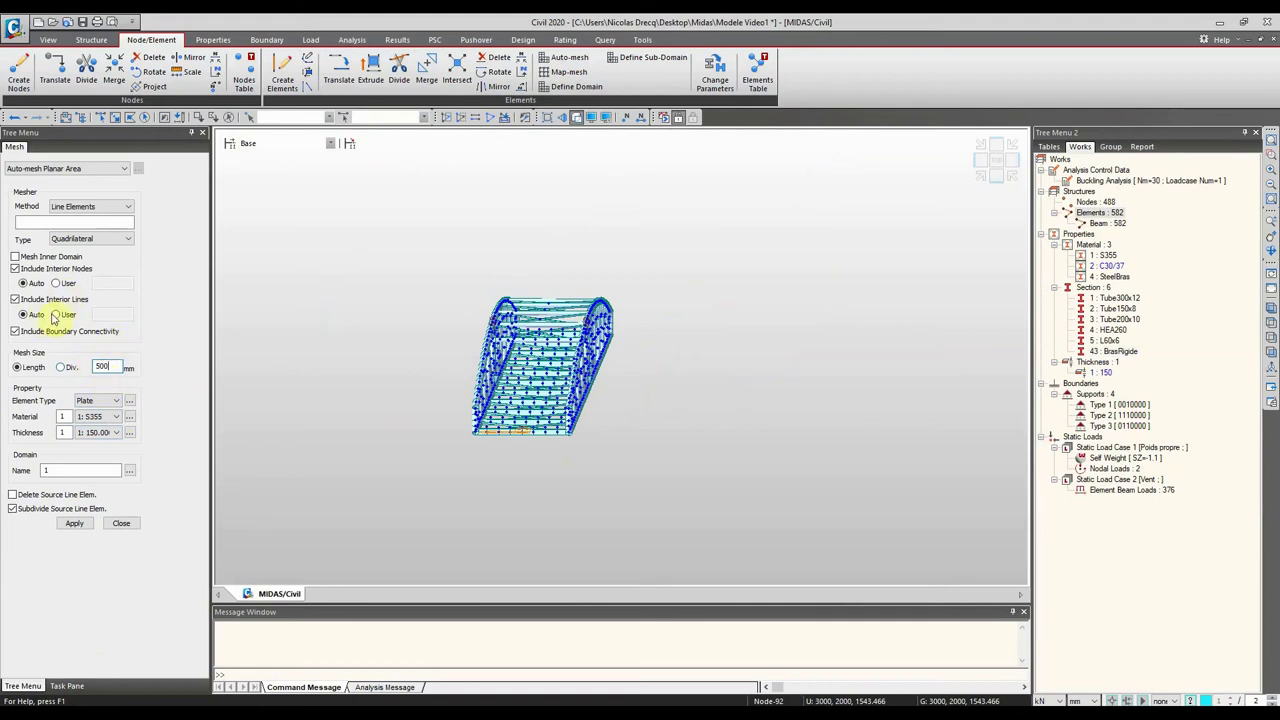
click(100, 207)
click(100, 220)
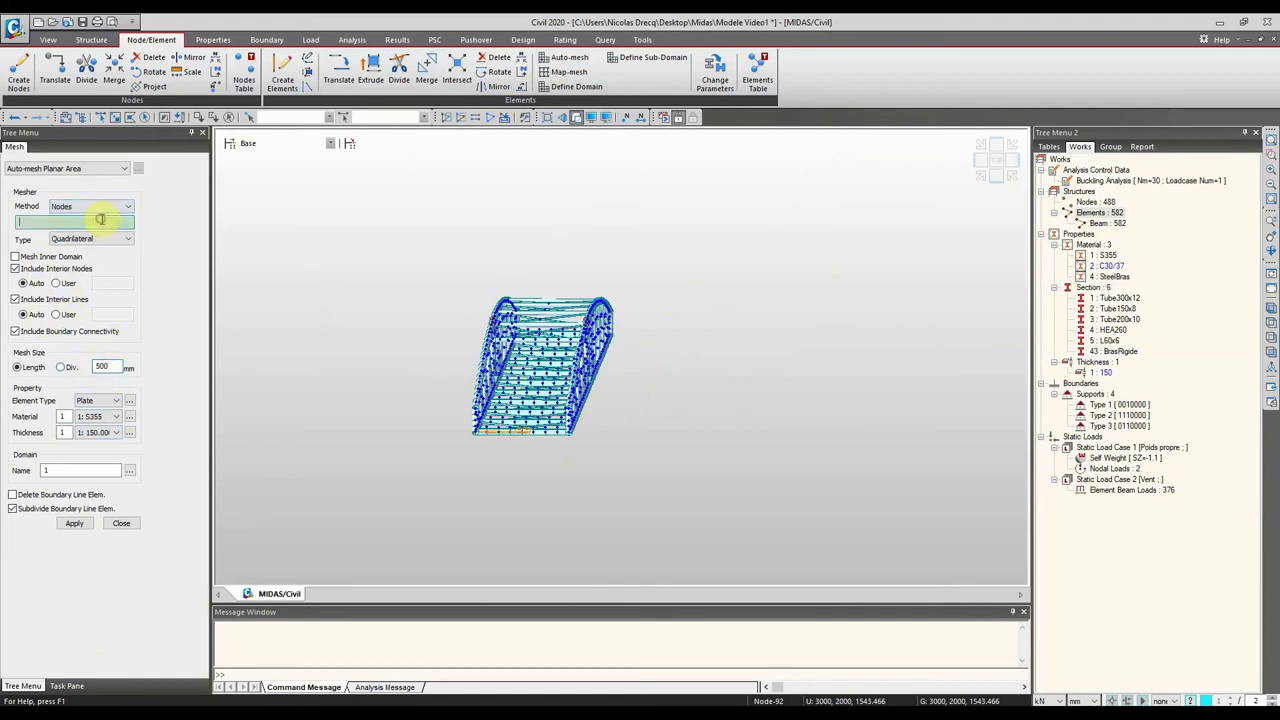
click(100, 418)
click(104, 437)
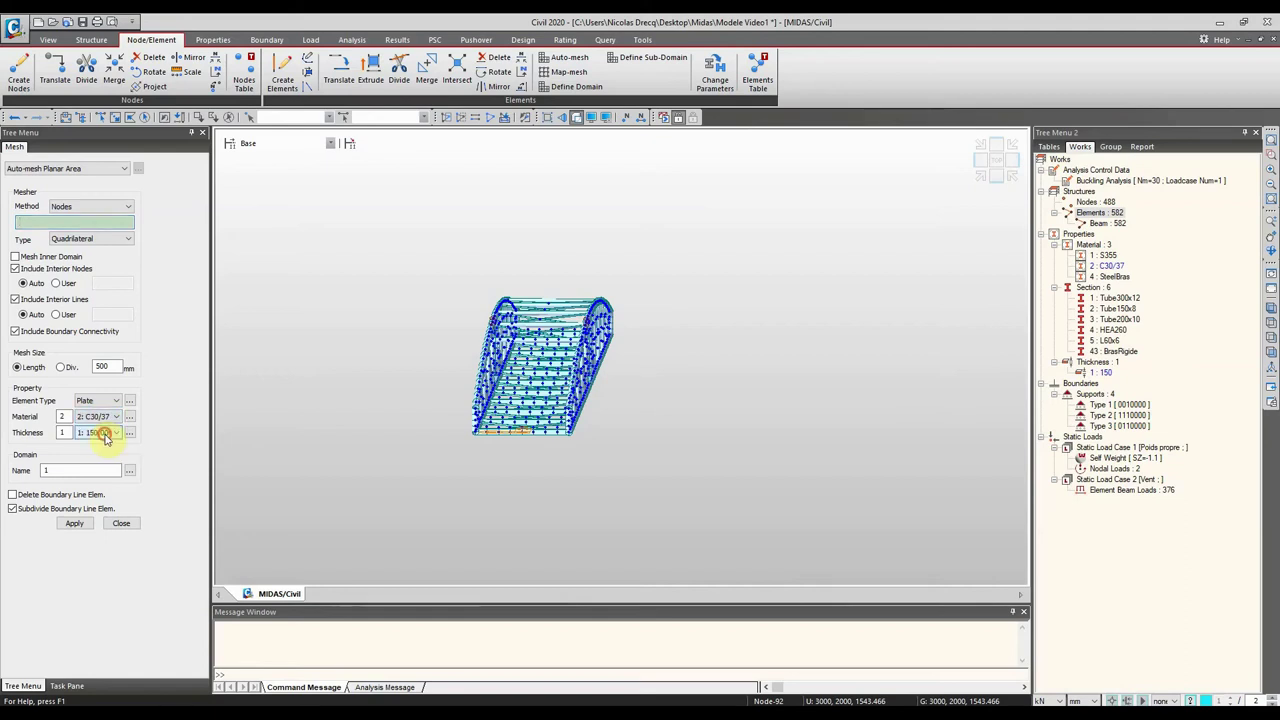
Step: Mesh the deck slab between the four top nodes of the outermost rigid arms at both ends of the footbridge
ctrl+middle_drag(447, 462, 469, 355)
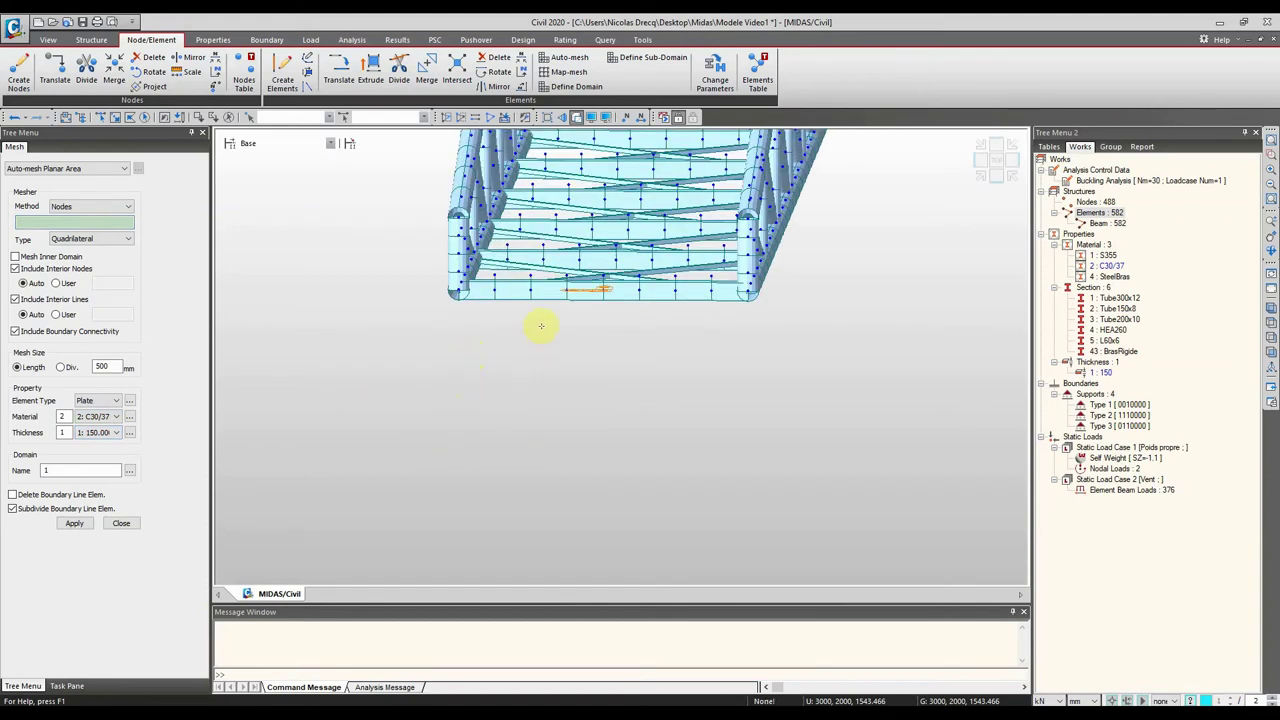
click(495, 274)
click(694, 277)
ctrl+middle_drag(634, 363, 311, 207)
click(848, 395)
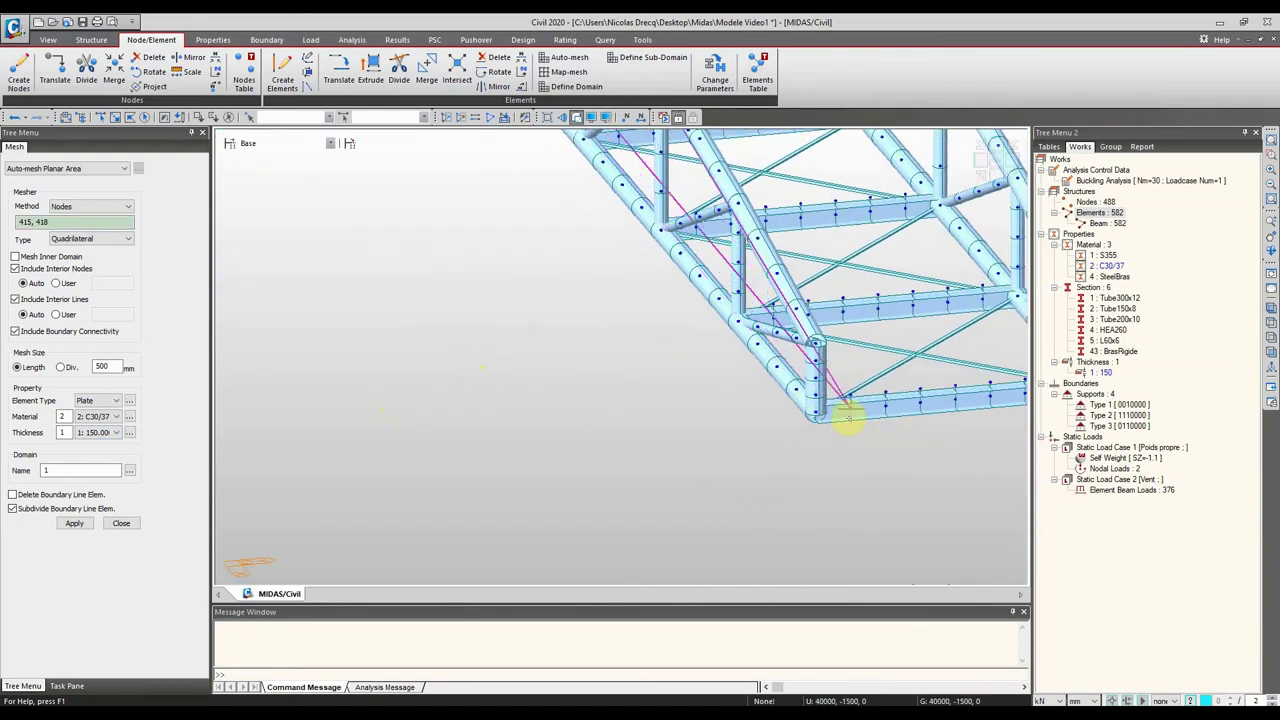
middle_drag(852, 396, 571, 423)
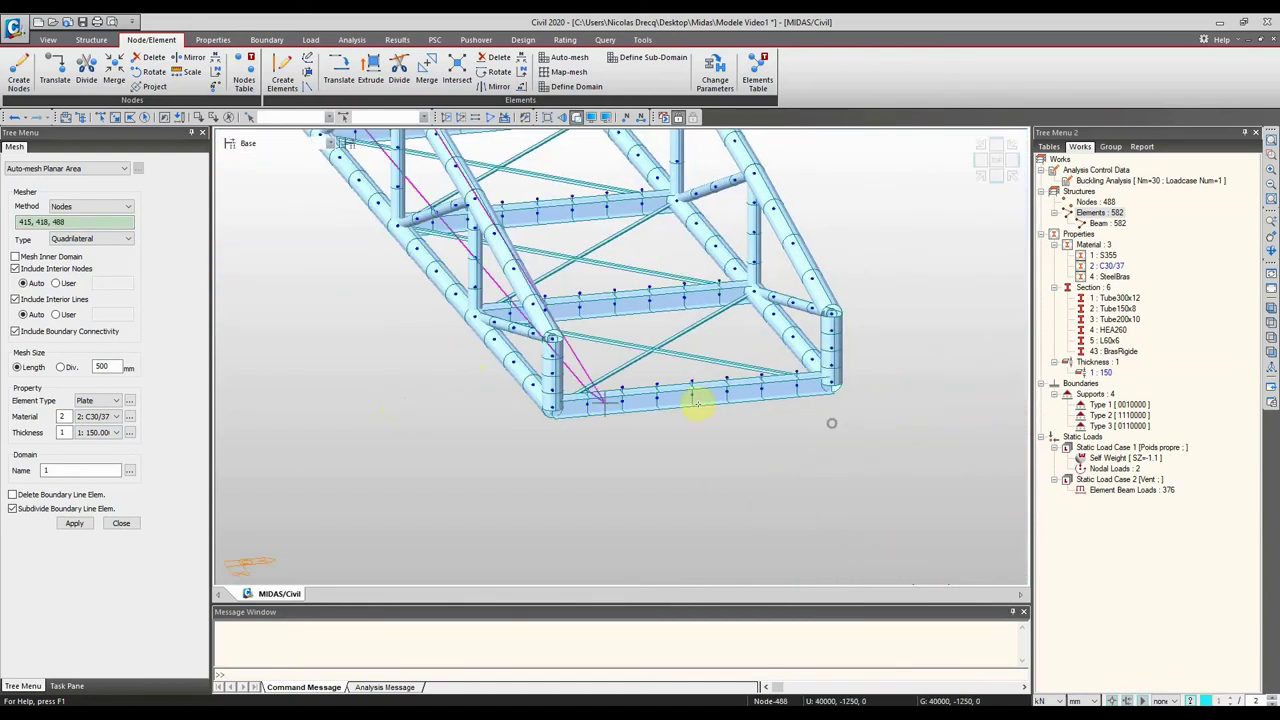
click(797, 368)
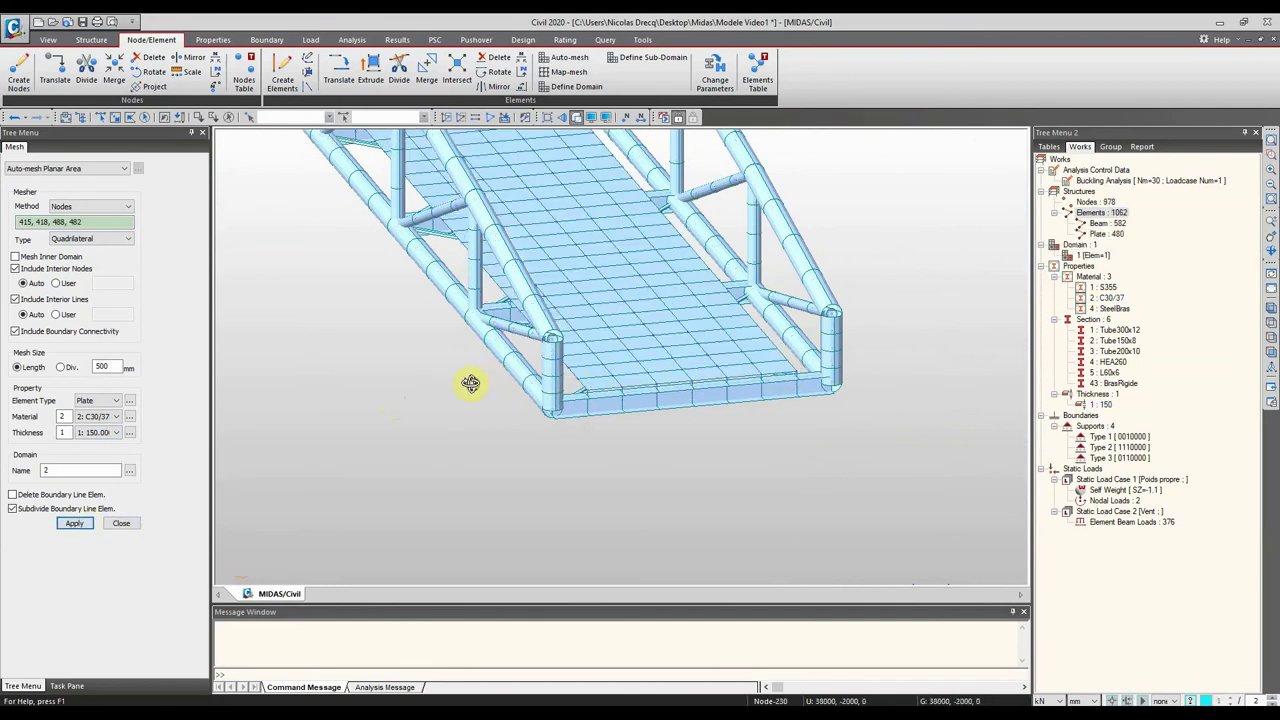
Step: Turn on frame and plane thickness in the hidden model drawing options and inspect the deck slab
scroll(472, 383, up, 5)
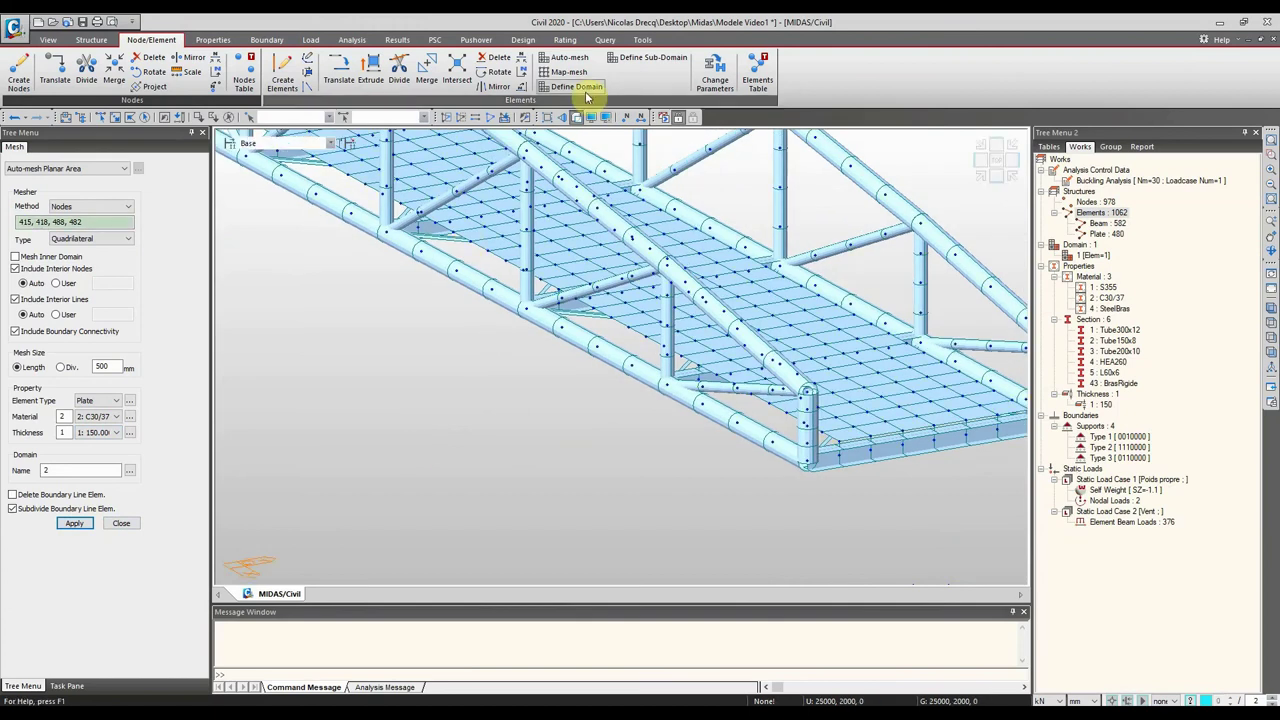
ctrl+middle_drag(651, 337, 590, 160)
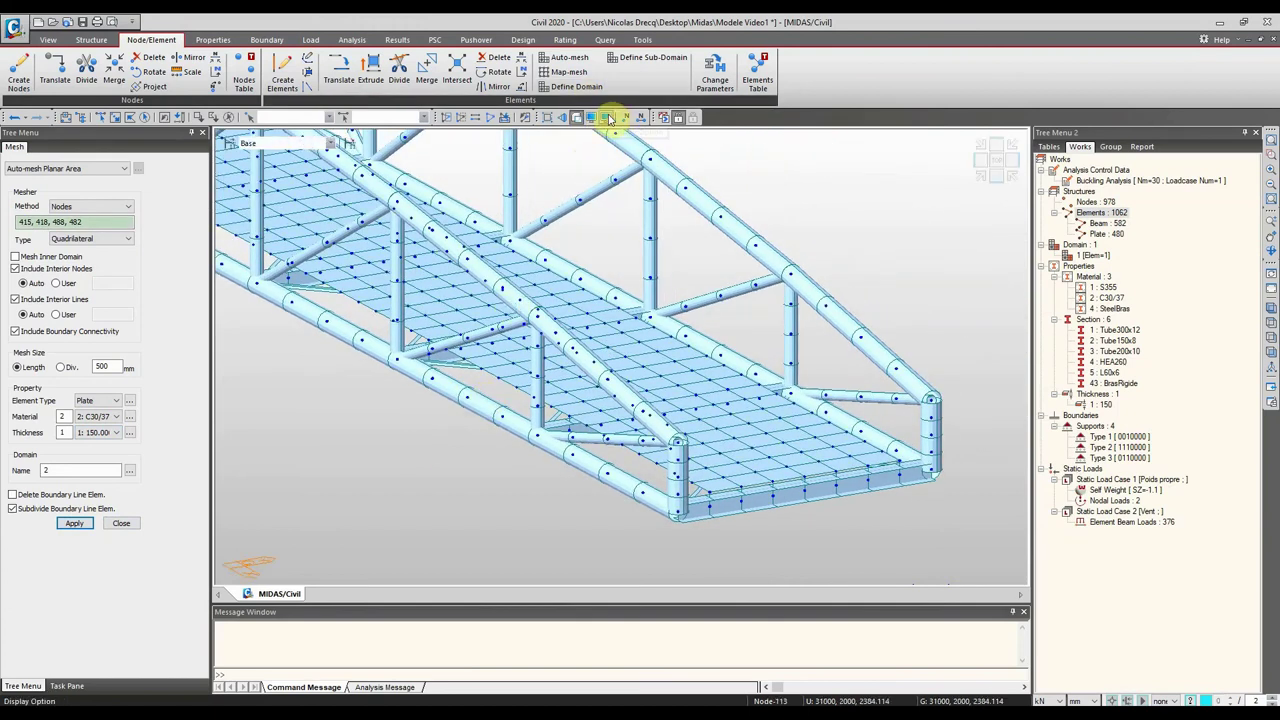
click(610, 118)
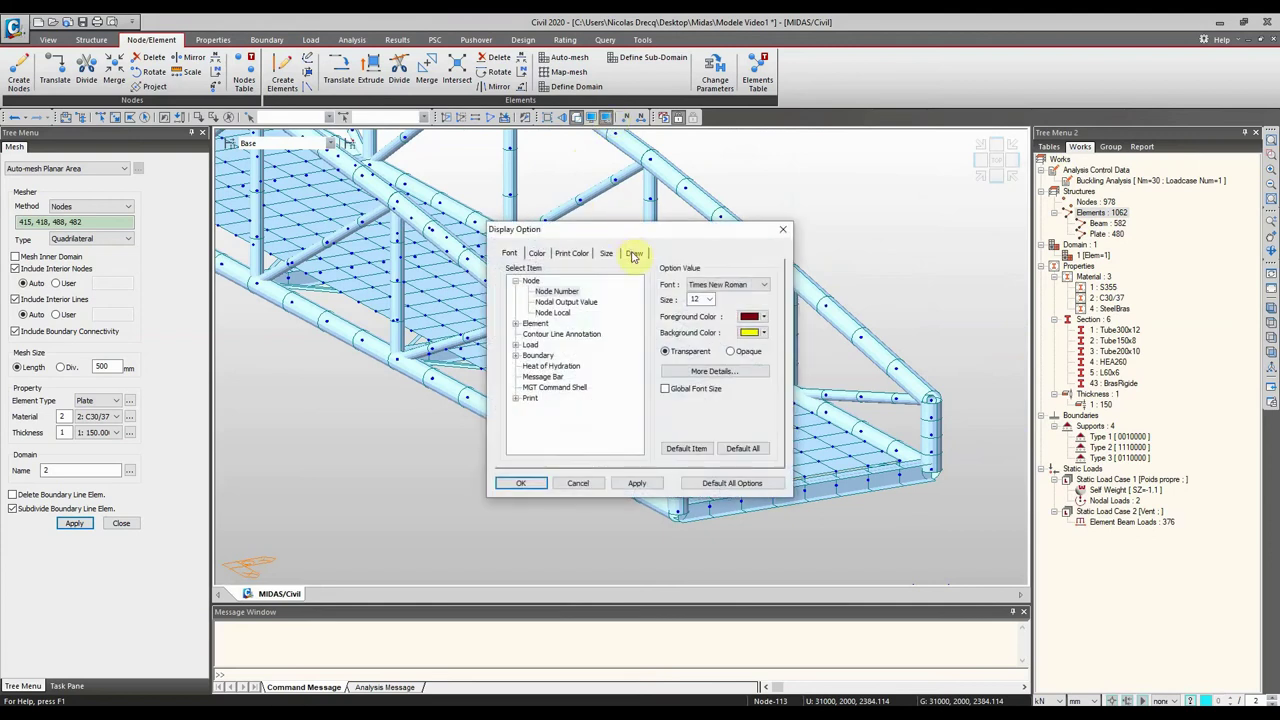
click(633, 253)
click(540, 290)
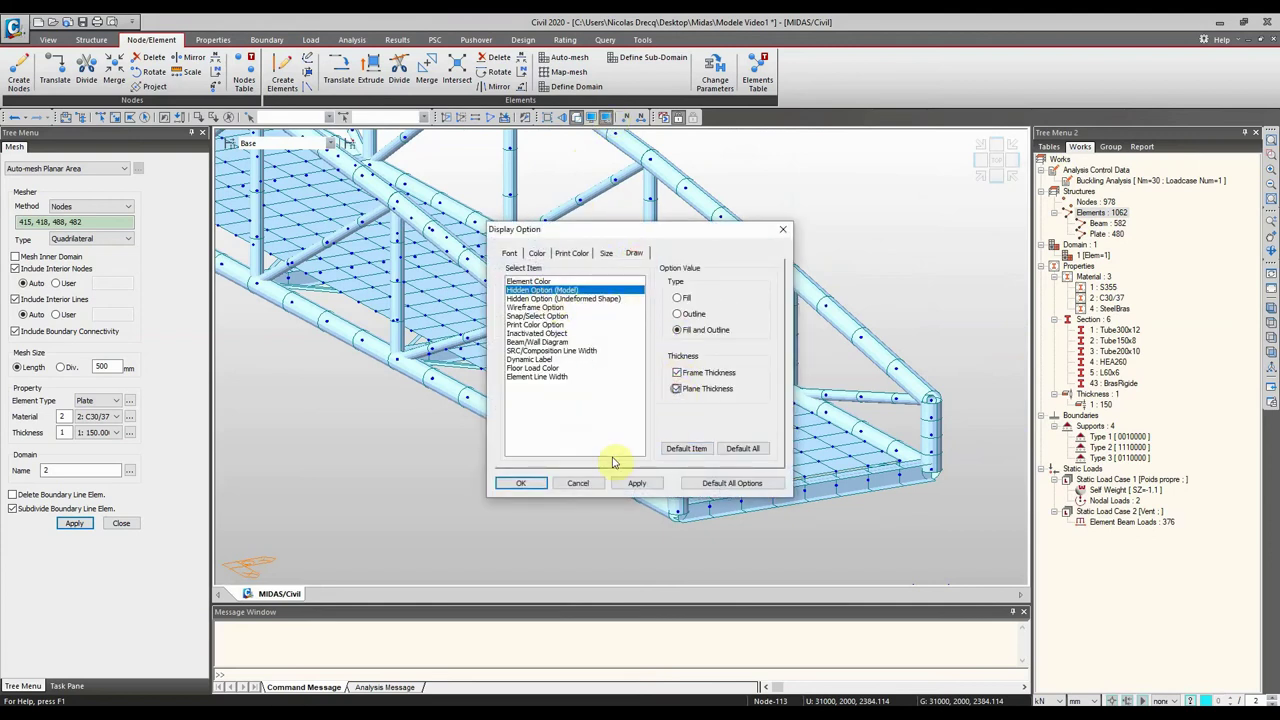
click(521, 483)
middle_drag(666, 380, 612, 233)
Step: Turn frame and plane thickness back off in the hidden model drawing options
click(606, 118)
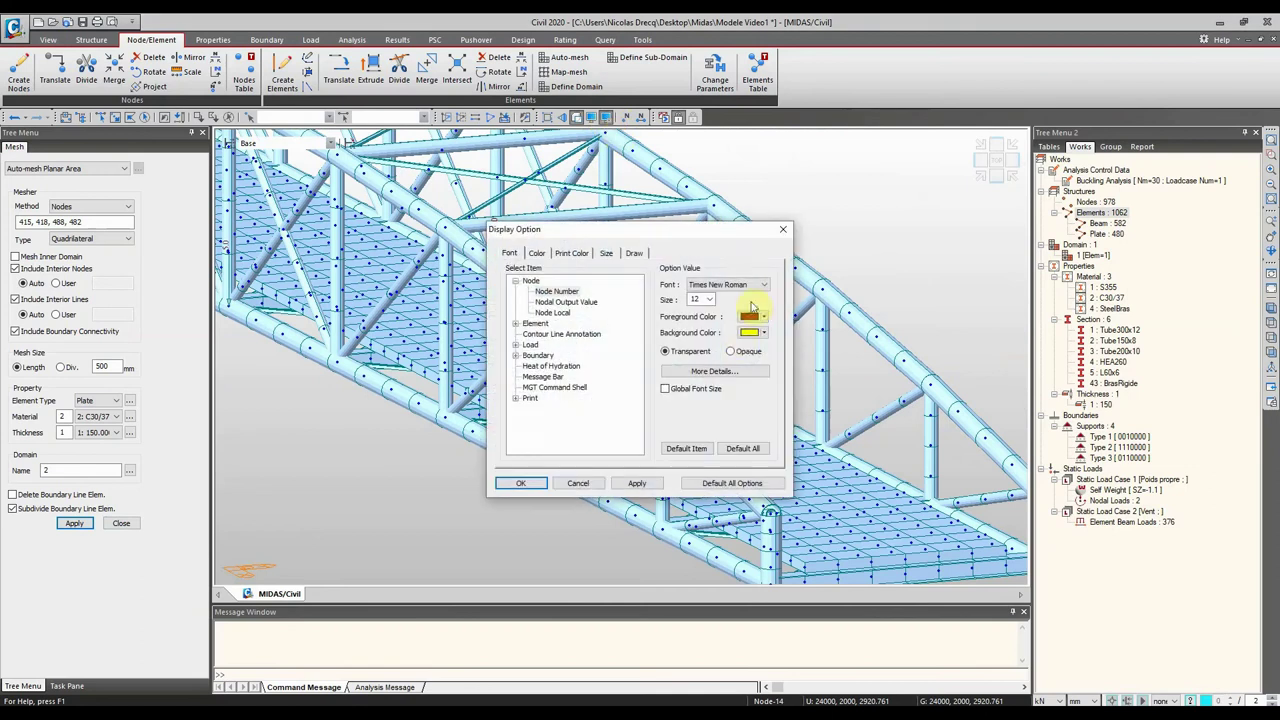
click(635, 251)
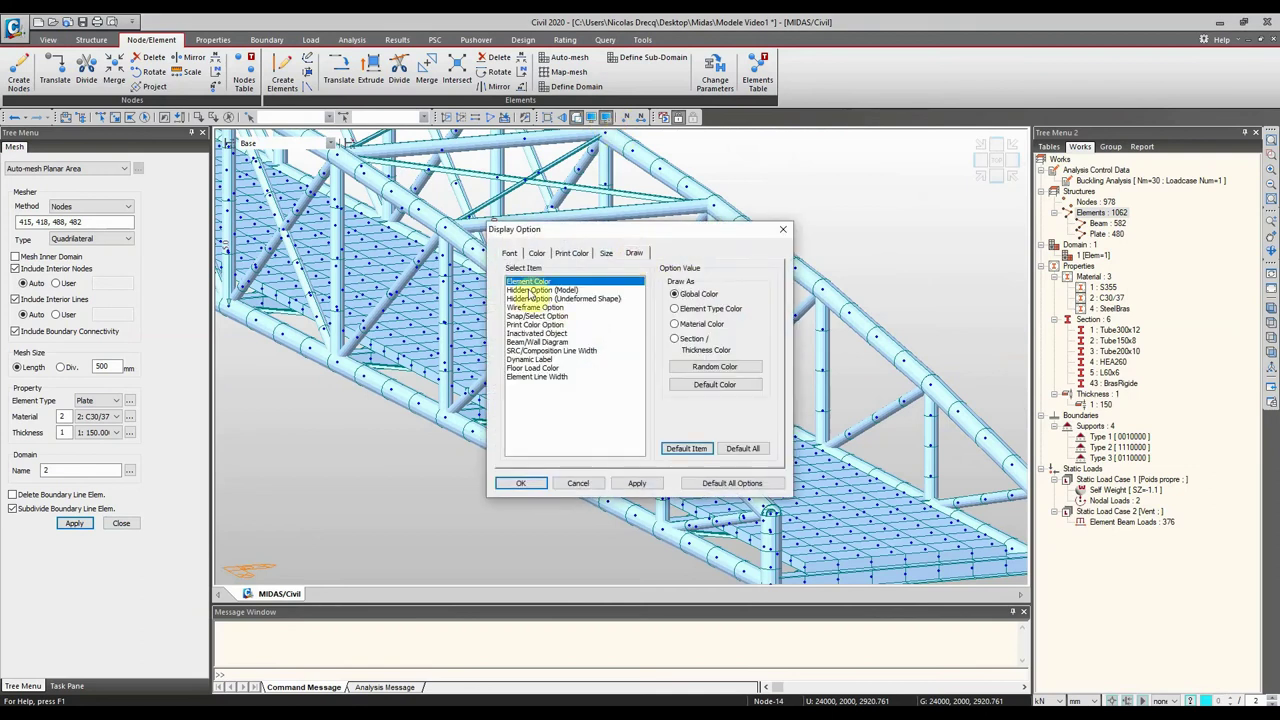
click(535, 290)
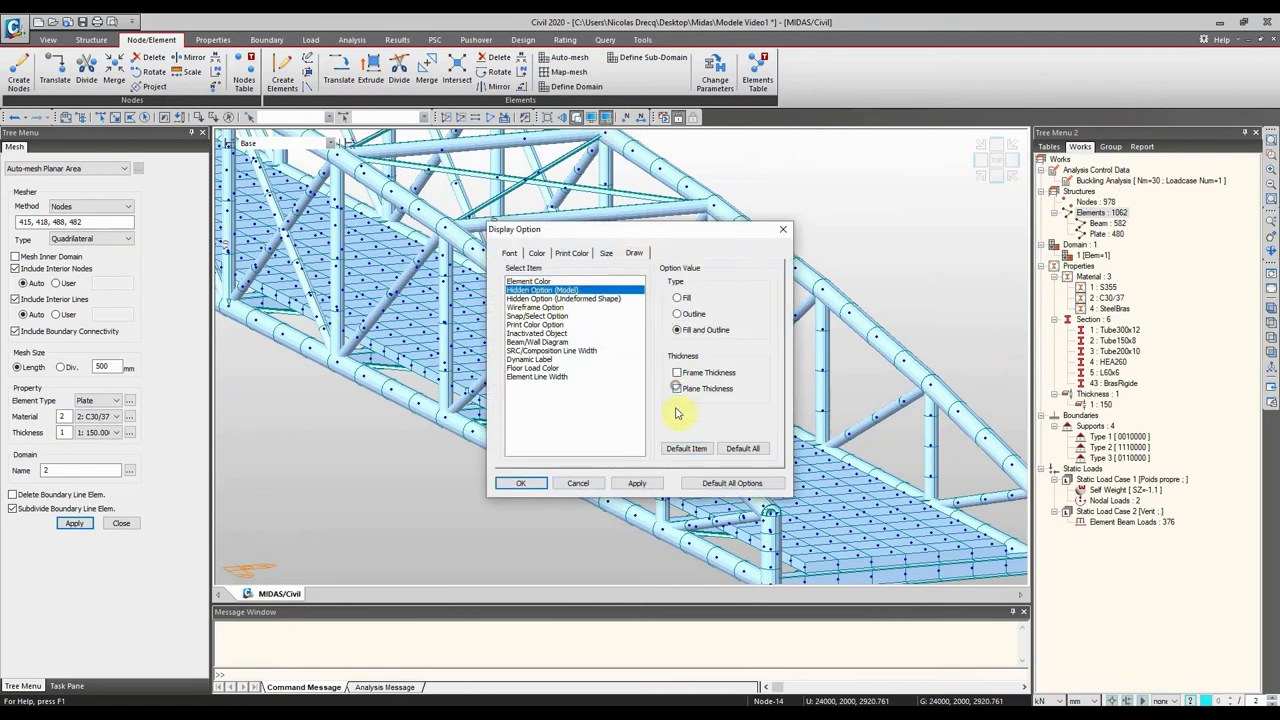
click(564, 480)
Step: Run the static and buckling analysis of the footbridge with its meshed deck
mouse_move(507, 424)
ctrl+middle_down()
mouse_move(520, 423)
mouse_move(480, 409)
mouse_move(505, 421)
mouse_move(494, 420)
ctrl+middle_up()
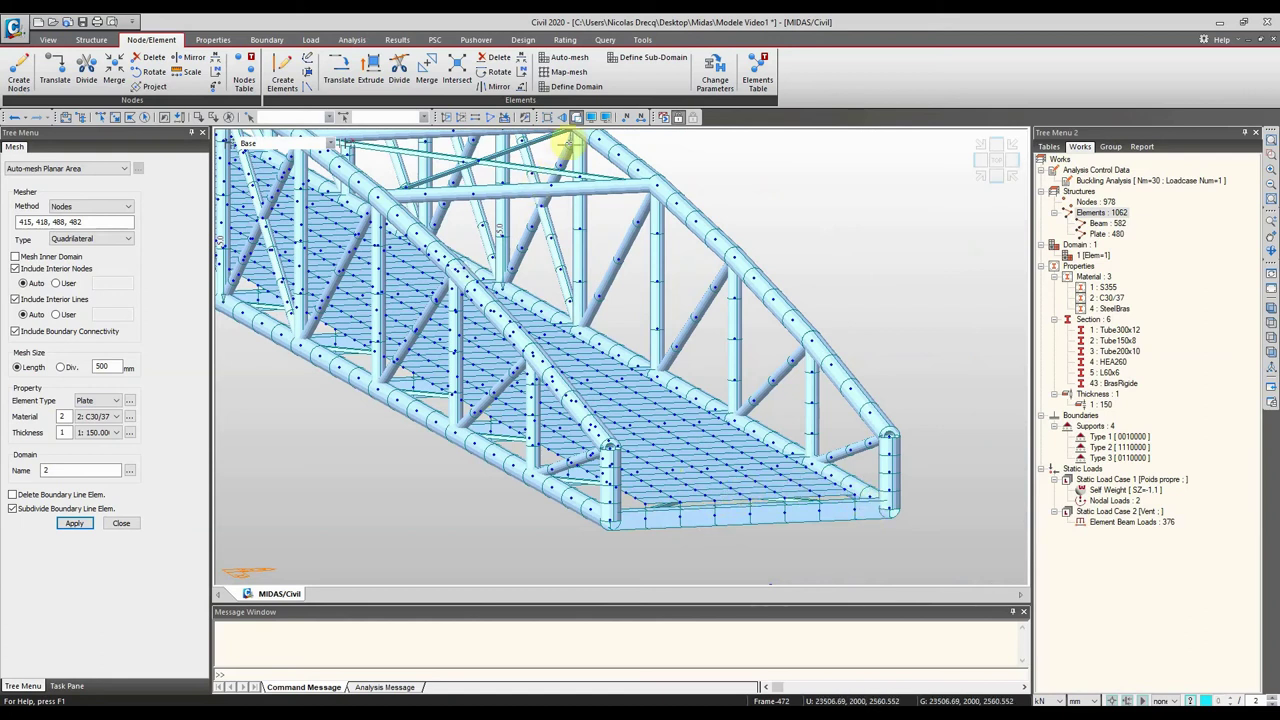
click(663, 118)
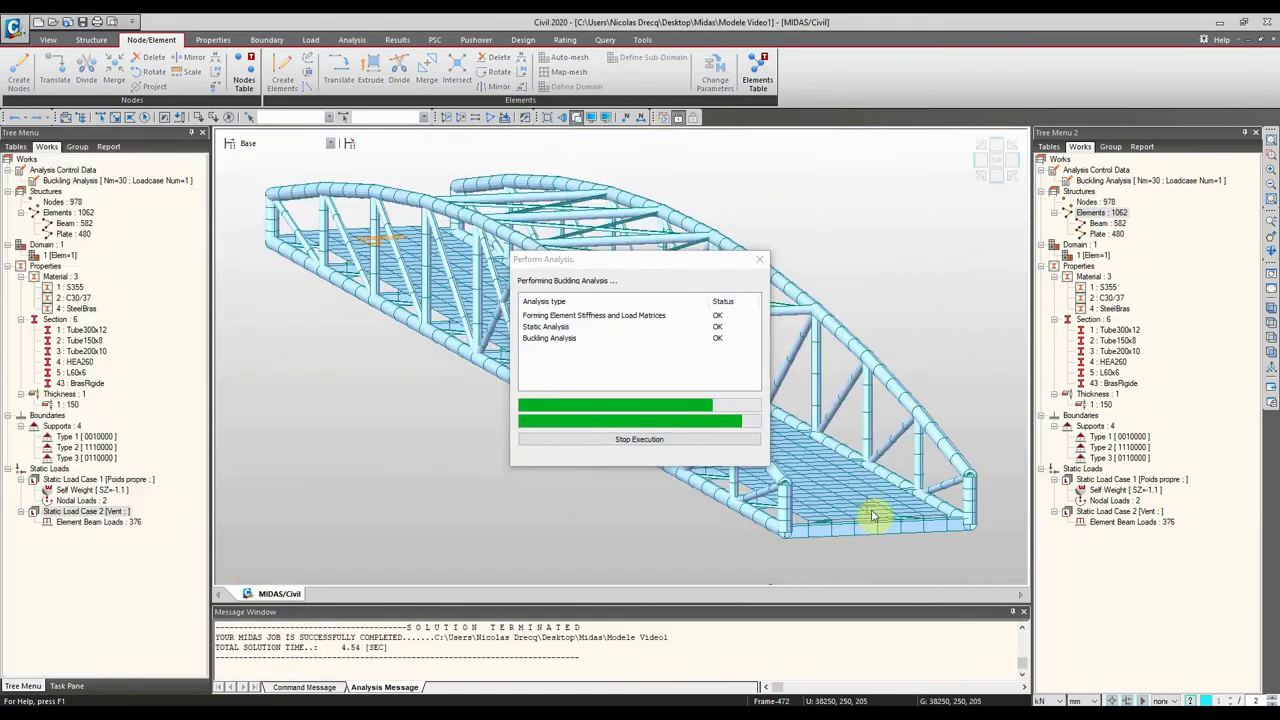
scroll(914, 508, up, 5)
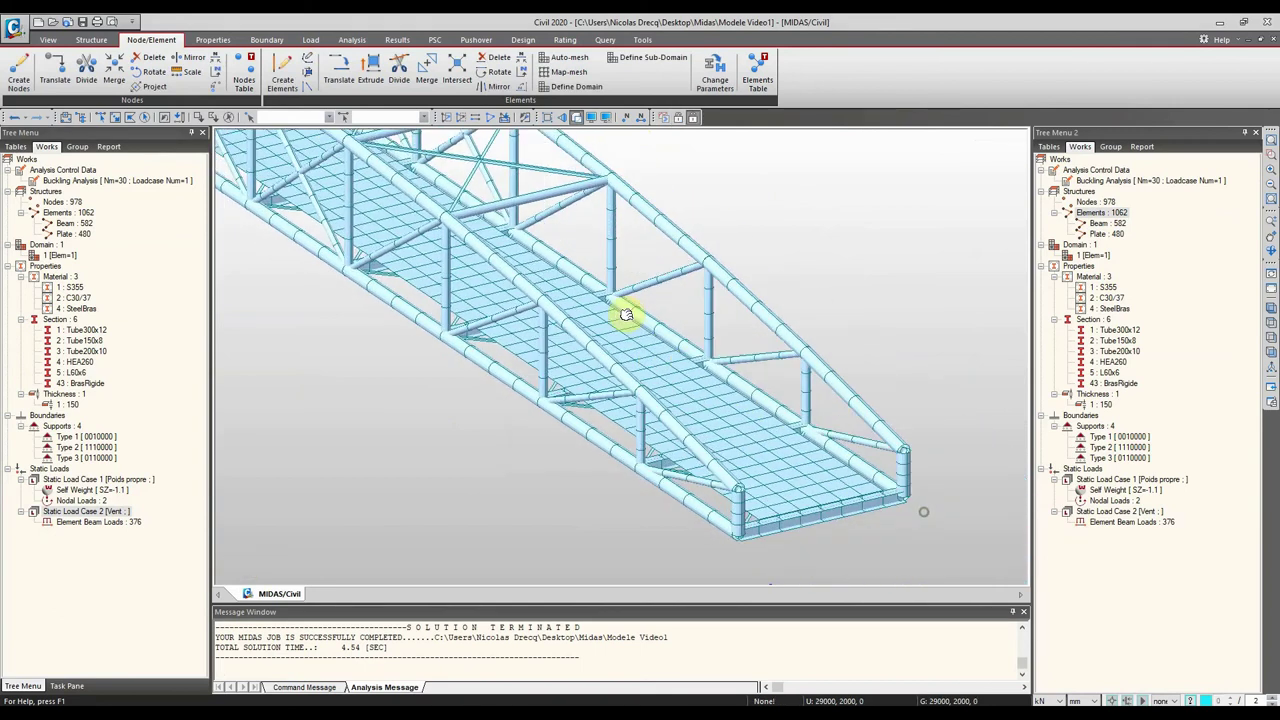
Step: Display the resultant DXYZ displacement contour on the deformed footbridge for the Poids propre load case
click(398, 40)
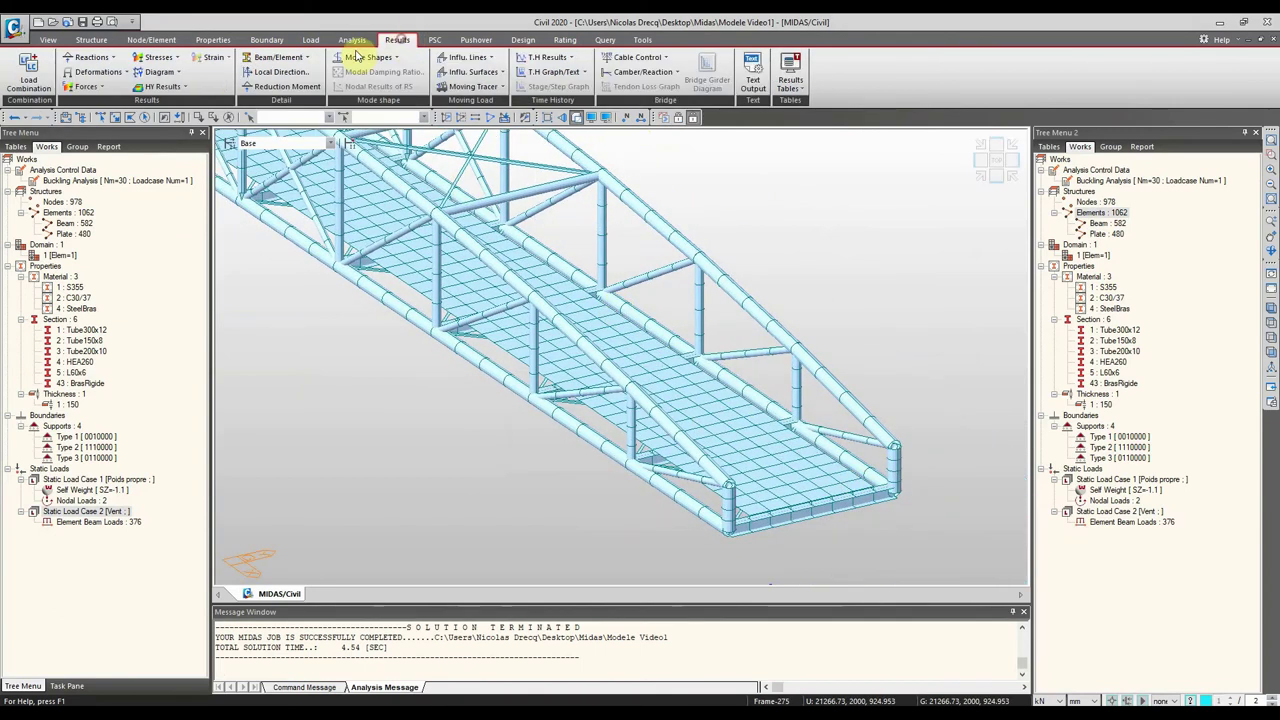
click(108, 72)
click(116, 102)
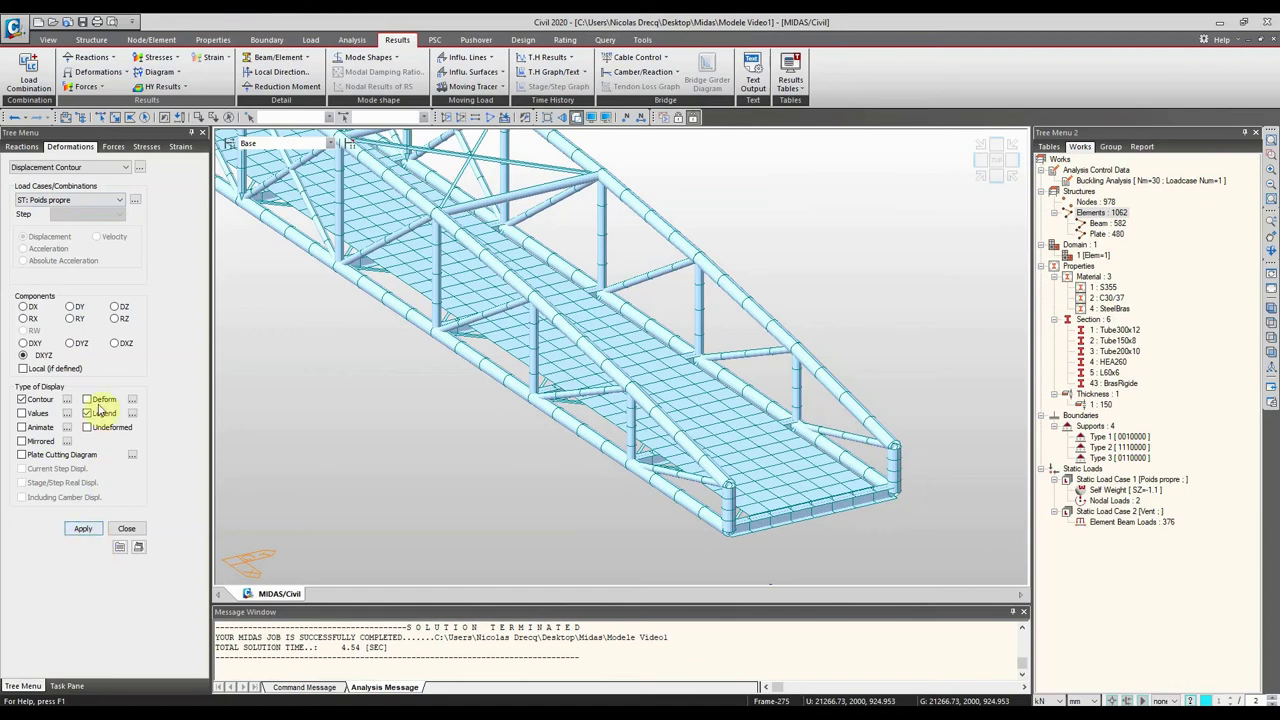
click(84, 528)
mouse_move(633, 430)
ctrl+middle_down()
mouse_move(605, 393)
mouse_move(717, 369)
mouse_move(688, 367)
ctrl+middle_up()
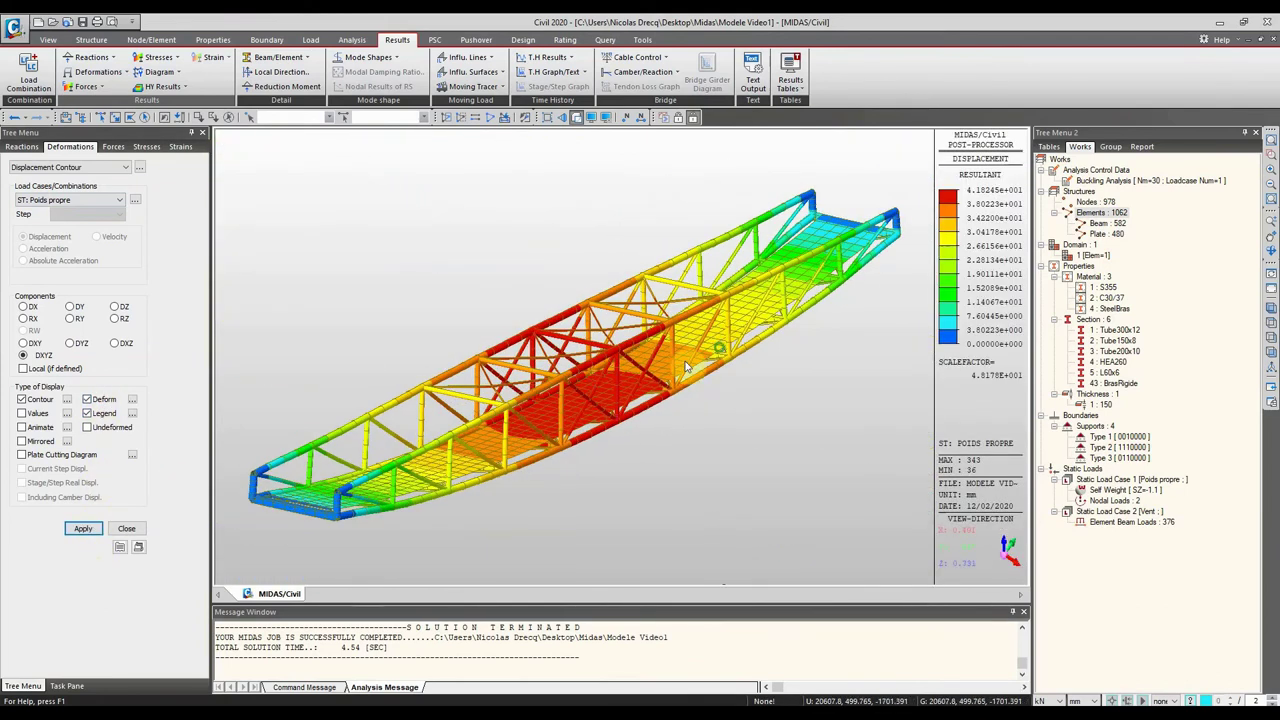
mouse_move(426, 446)
ctrl+middle_down()
mouse_move(465, 475)
mouse_move(531, 349)
mouse_move(489, 436)
mouse_move(445, 429)
ctrl+middle_up()
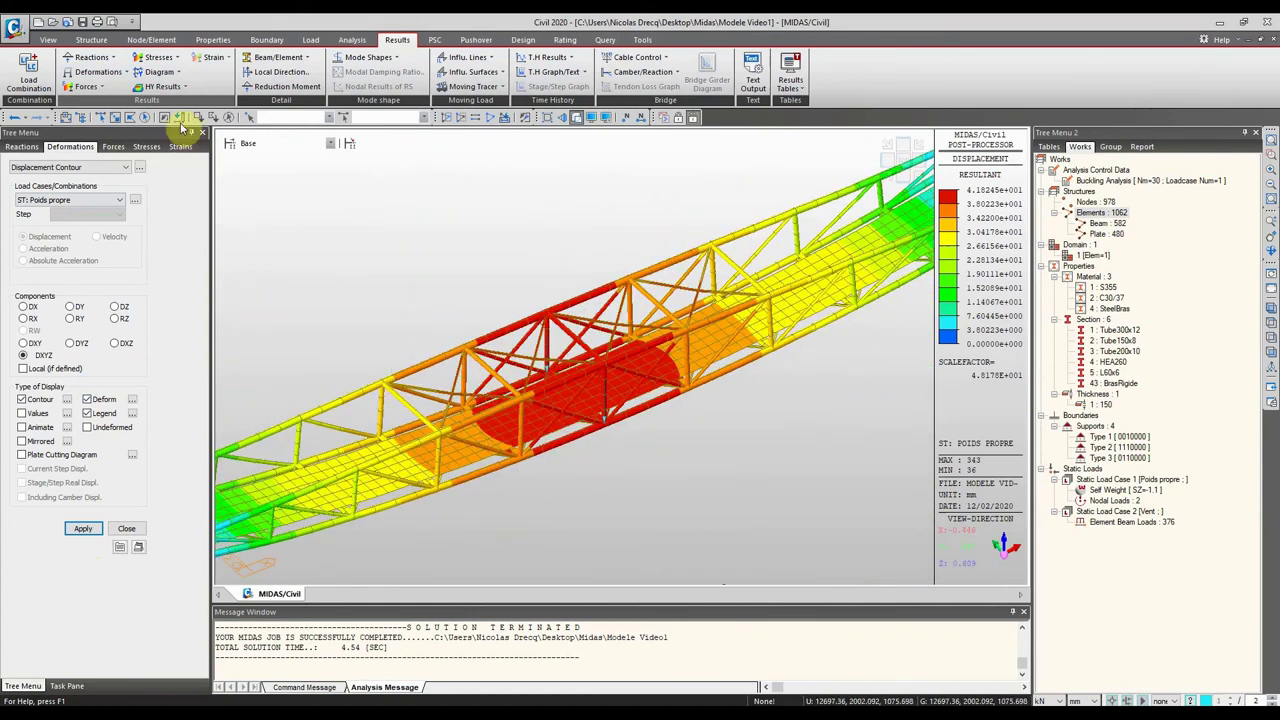
Step: Display the combined beam stresses for Poids propre and examine the floor beams and bracing below the deck
click(176, 57)
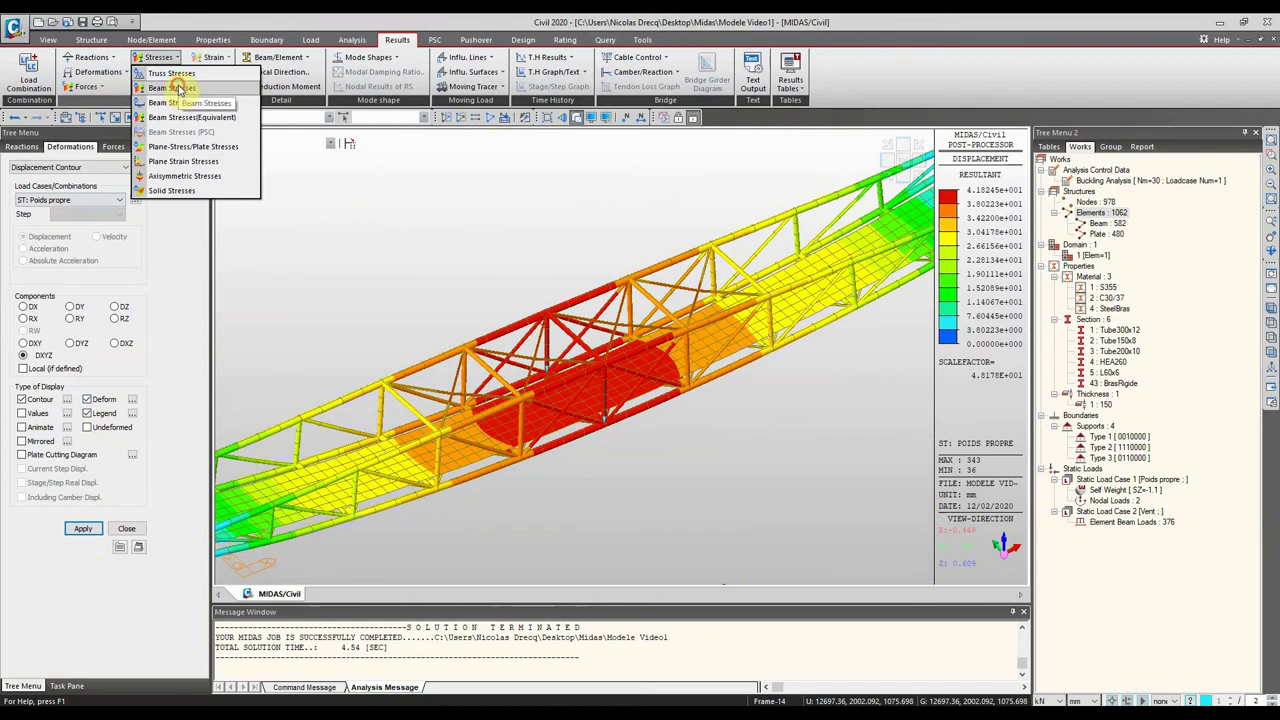
click(178, 90)
ctrl+middle_drag(405, 450, 306, 449)
scroll(306, 449, up, 5)
scroll(331, 375, down, 4)
mouse_move(331, 360)
ctrl+middle_down()
mouse_move(334, 391)
mouse_move(446, 421)
mouse_move(420, 446)
mouse_move(243, 309)
mouse_move(306, 357)
ctrl+middle_up()
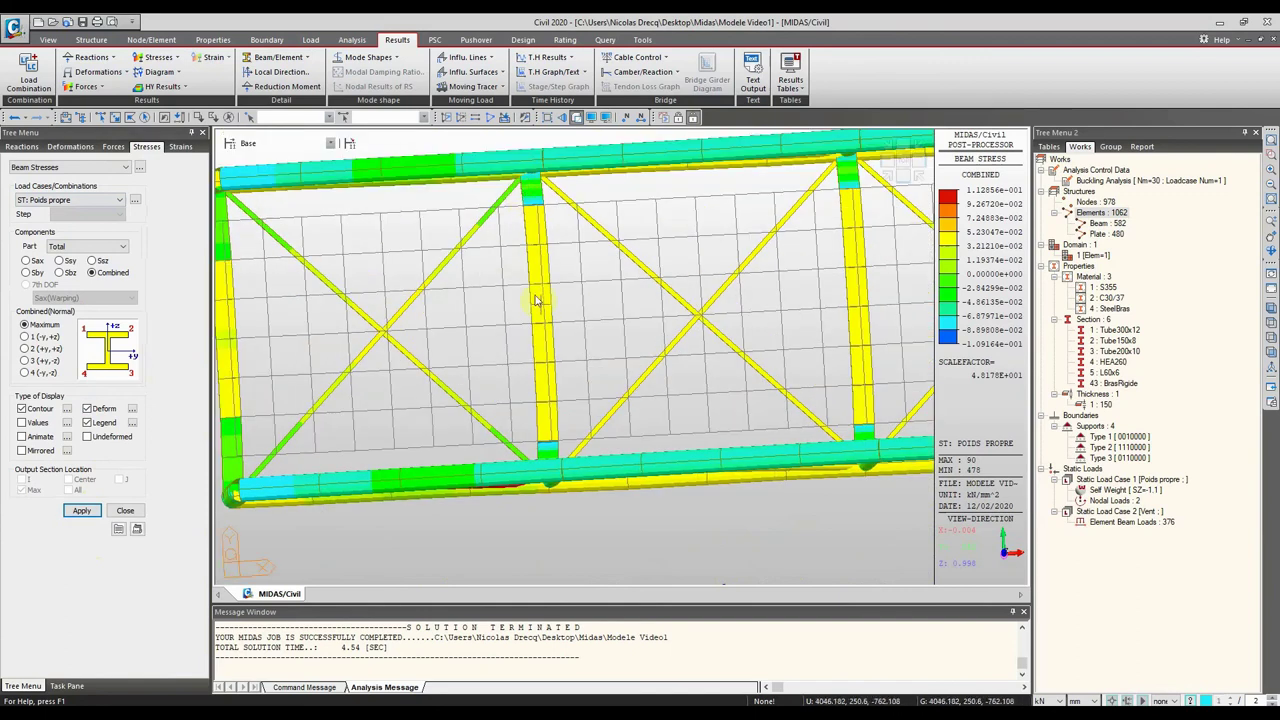
Step: Switch the force unit to N and show maximum stress values on the combined beam stress contour
click(1040, 690)
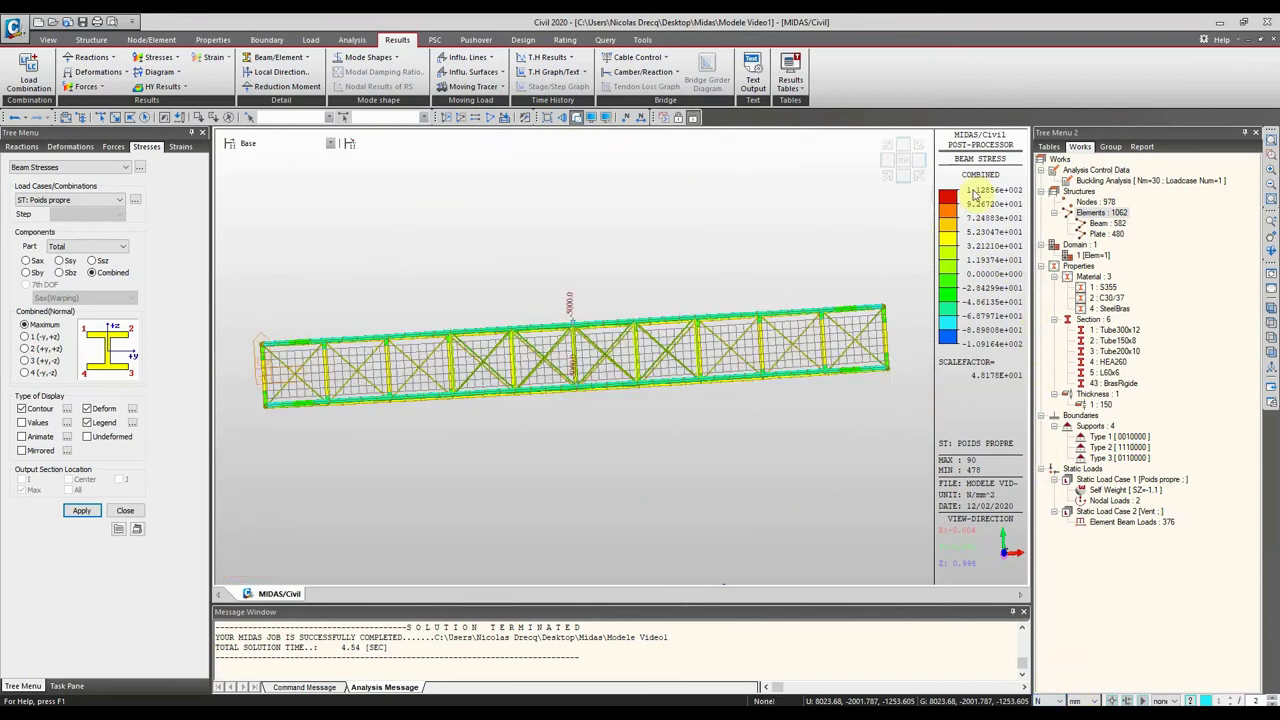
scroll(252, 340, up, 6)
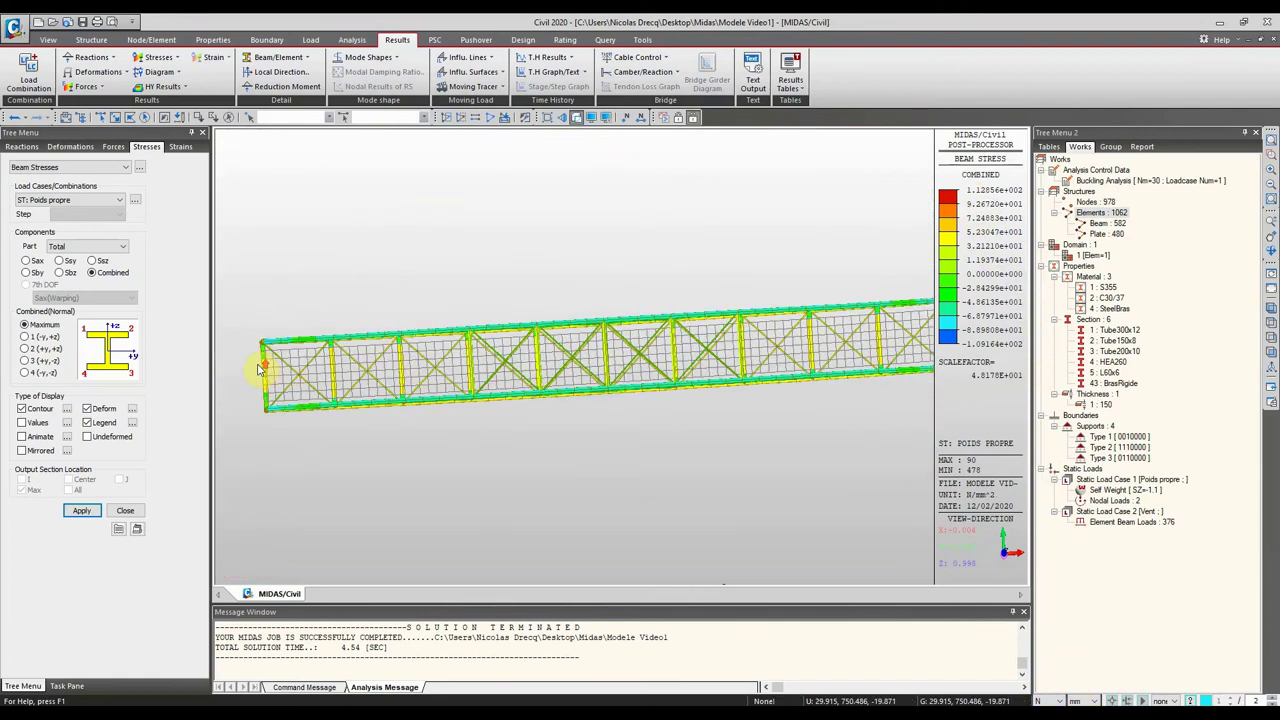
scroll(248, 340, up, 3)
middle_drag(286, 285, 491, 233)
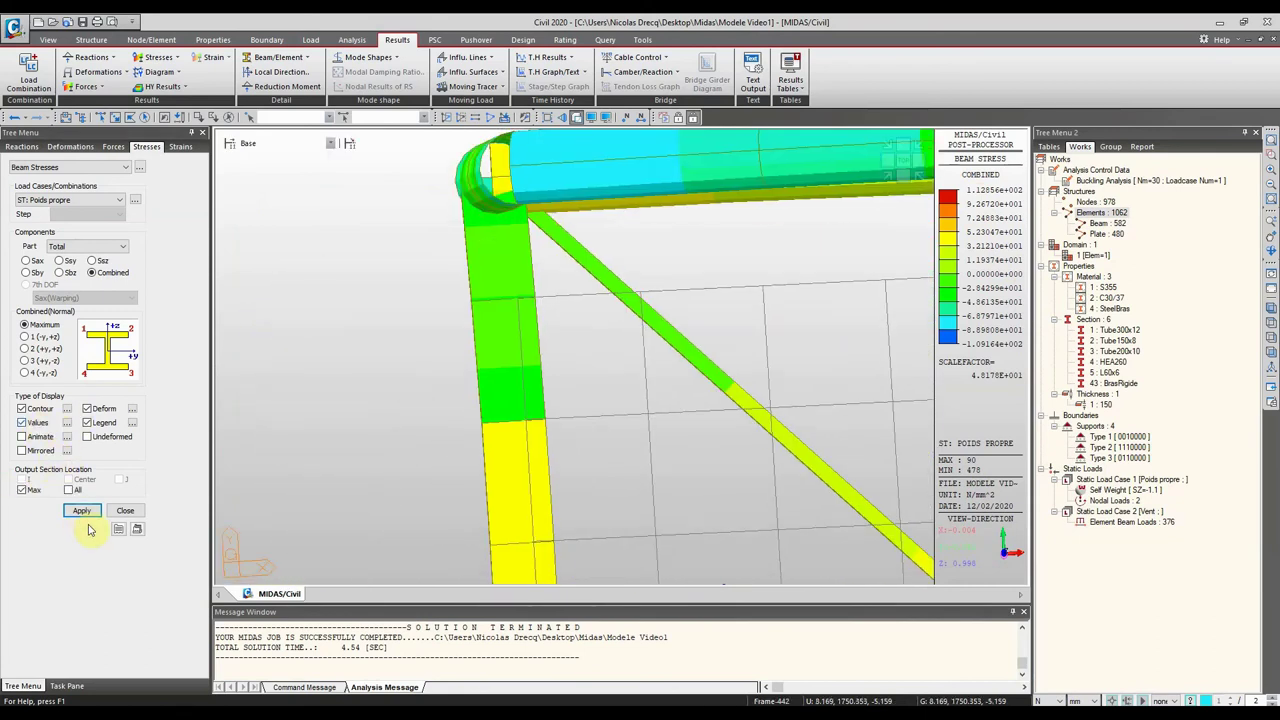
click(82, 511)
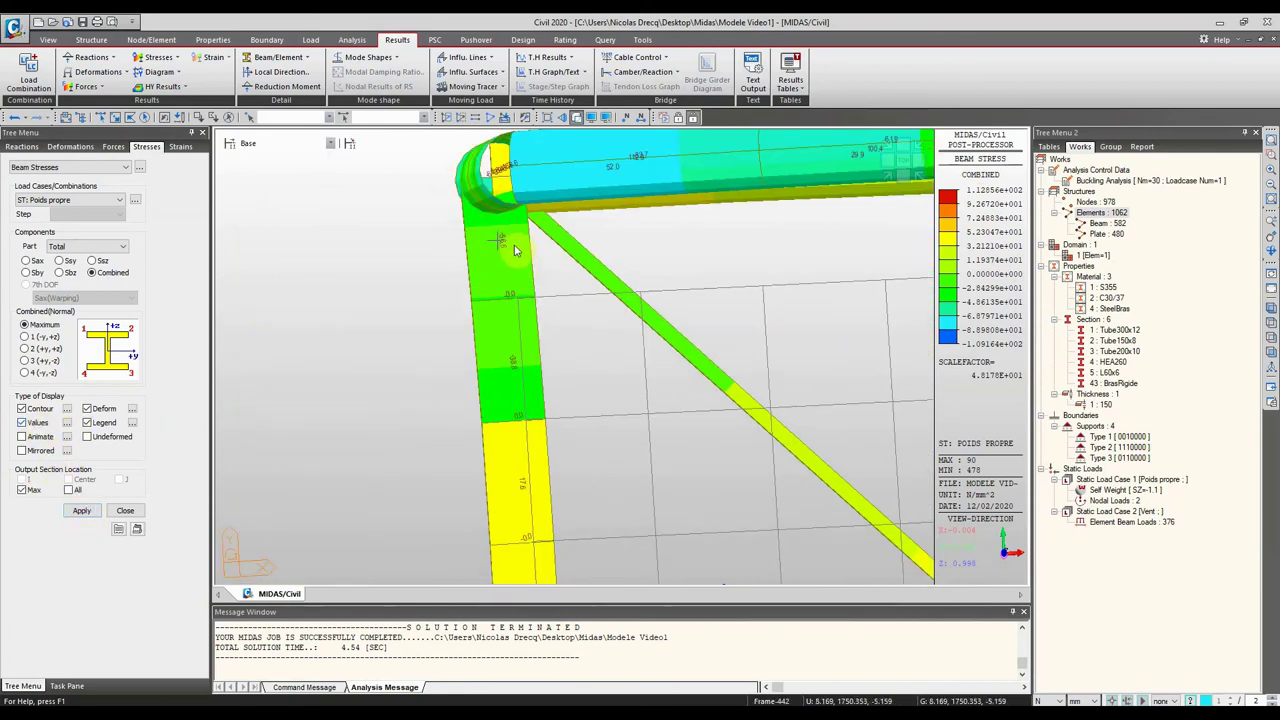
Step: Examine the stress values at the floor beam ends, end diagonals and chords near the footbridge's first panels
ctrl+middle_drag(510, 258, 680, 330)
scroll(446, 330, down, 5)
scroll(675, 365, up, 5)
scroll(675, 365, up, 3)
ctrl+middle_drag(634, 314, 578, 336)
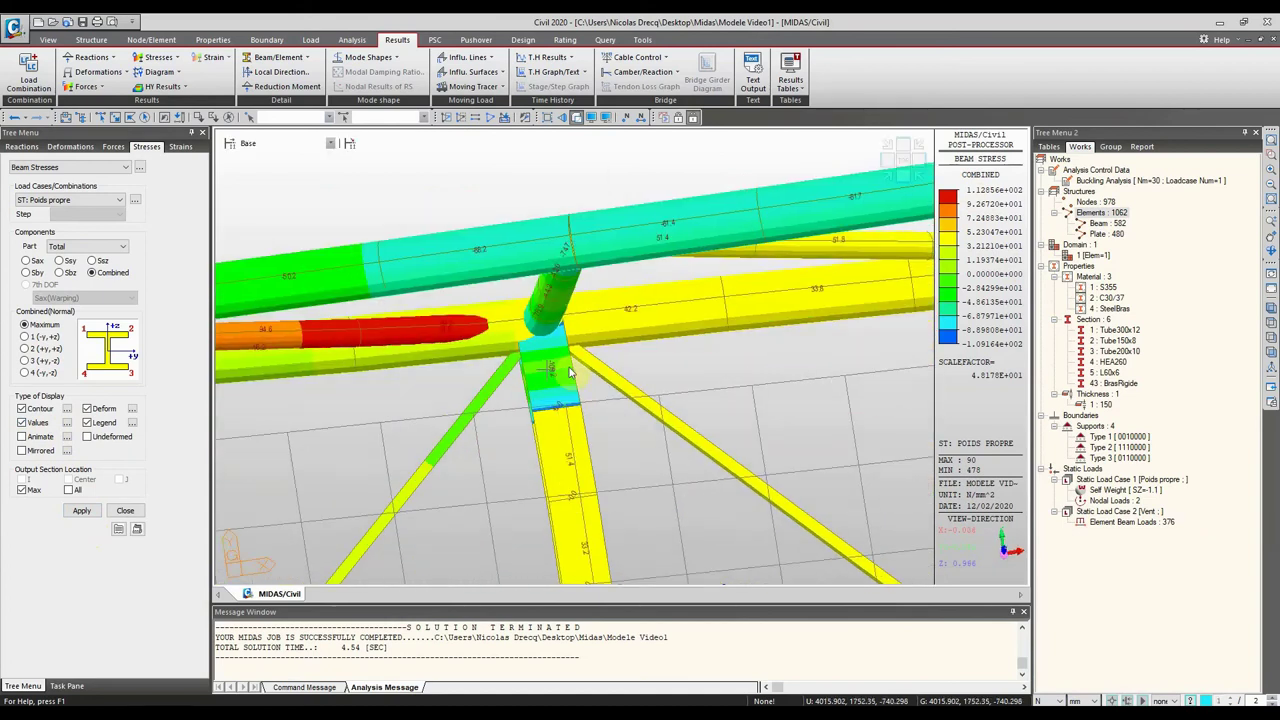
ctrl+middle_drag(527, 366, 600, 260)
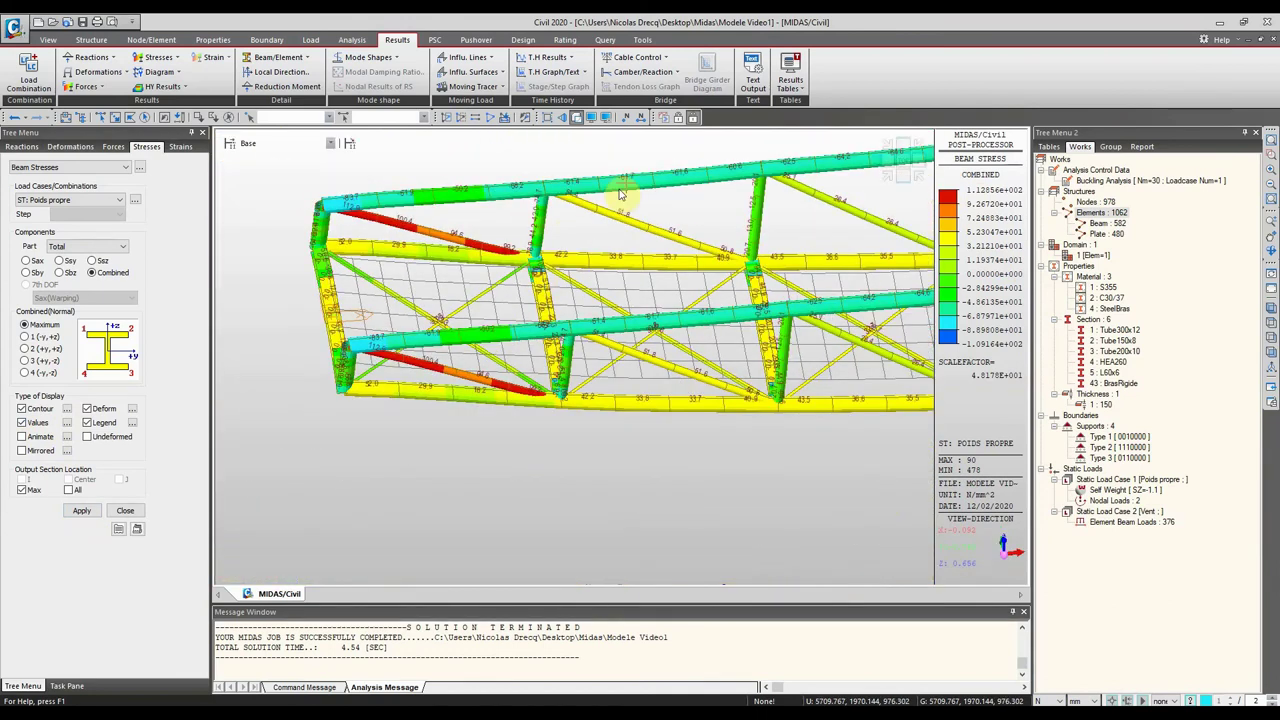
Step: Return to preprocessing mode and locate the BrasRigide elements between the floor beams and deck slab
click(678, 121)
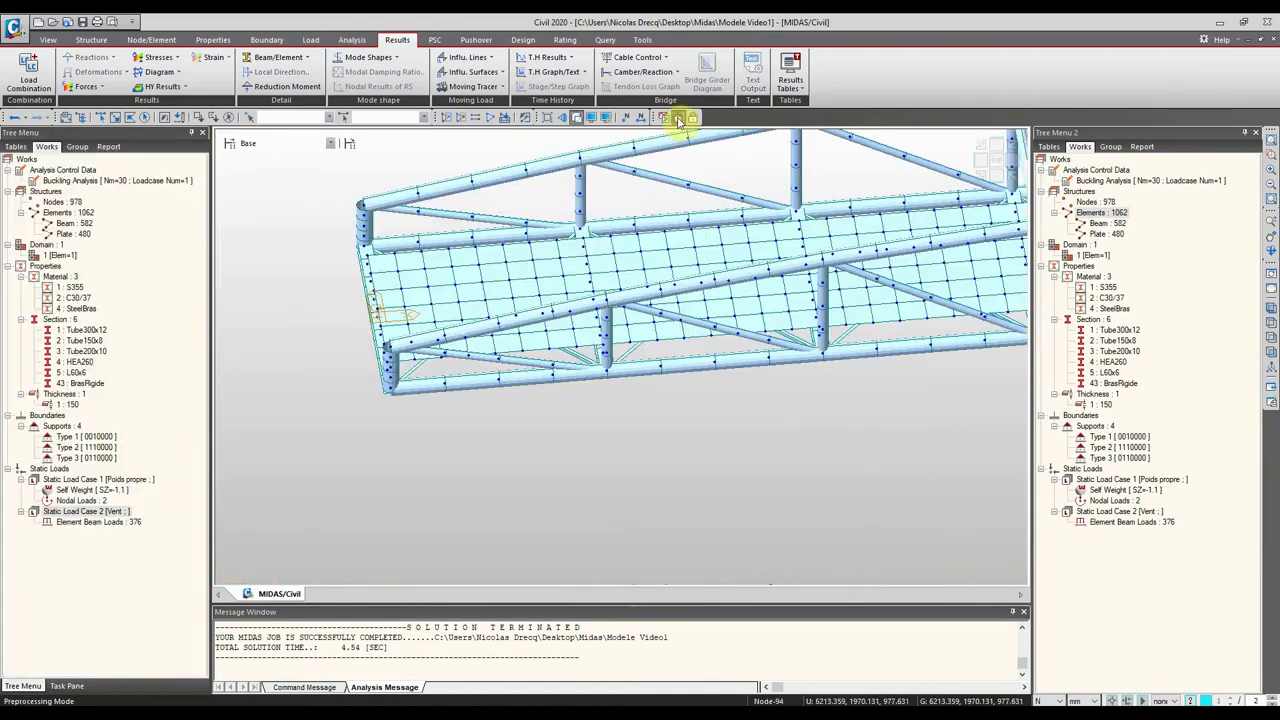
ctrl+middle_drag(672, 178, 614, 280)
ctrl+middle_drag(867, 268, 751, 271)
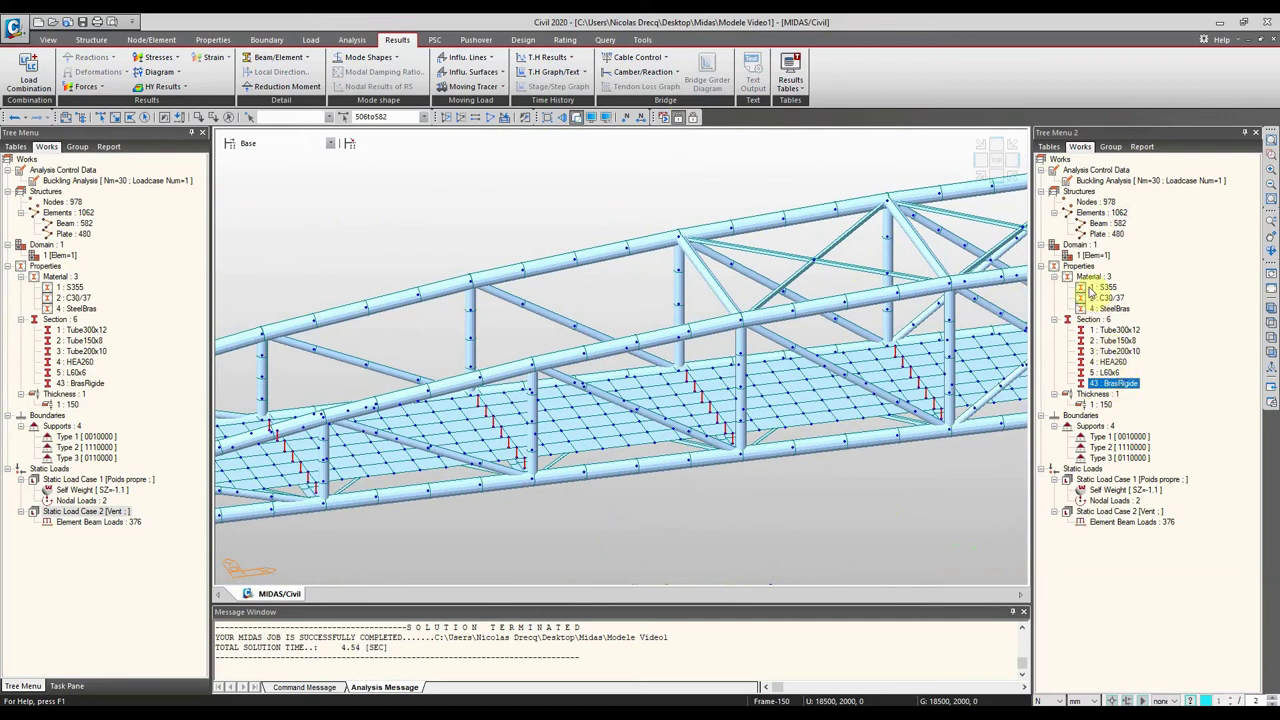
middle_drag(708, 278, 603, 289)
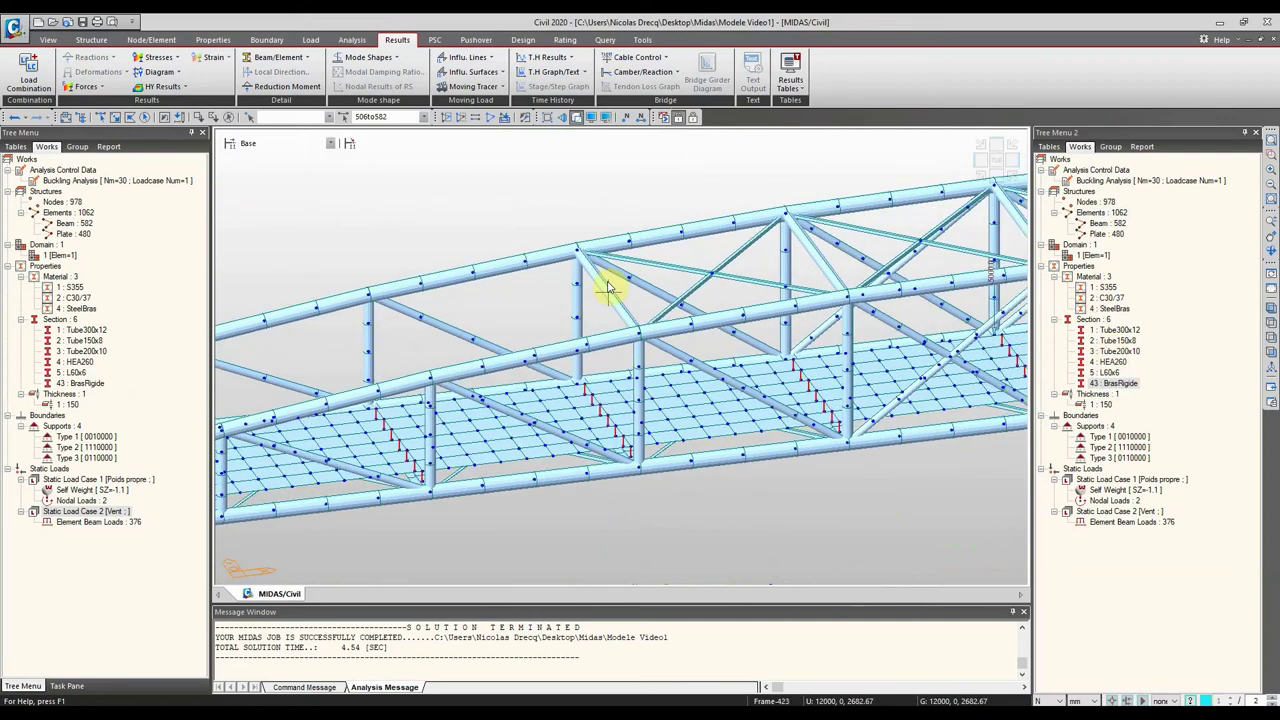
middle_drag(686, 217, 554, 279)
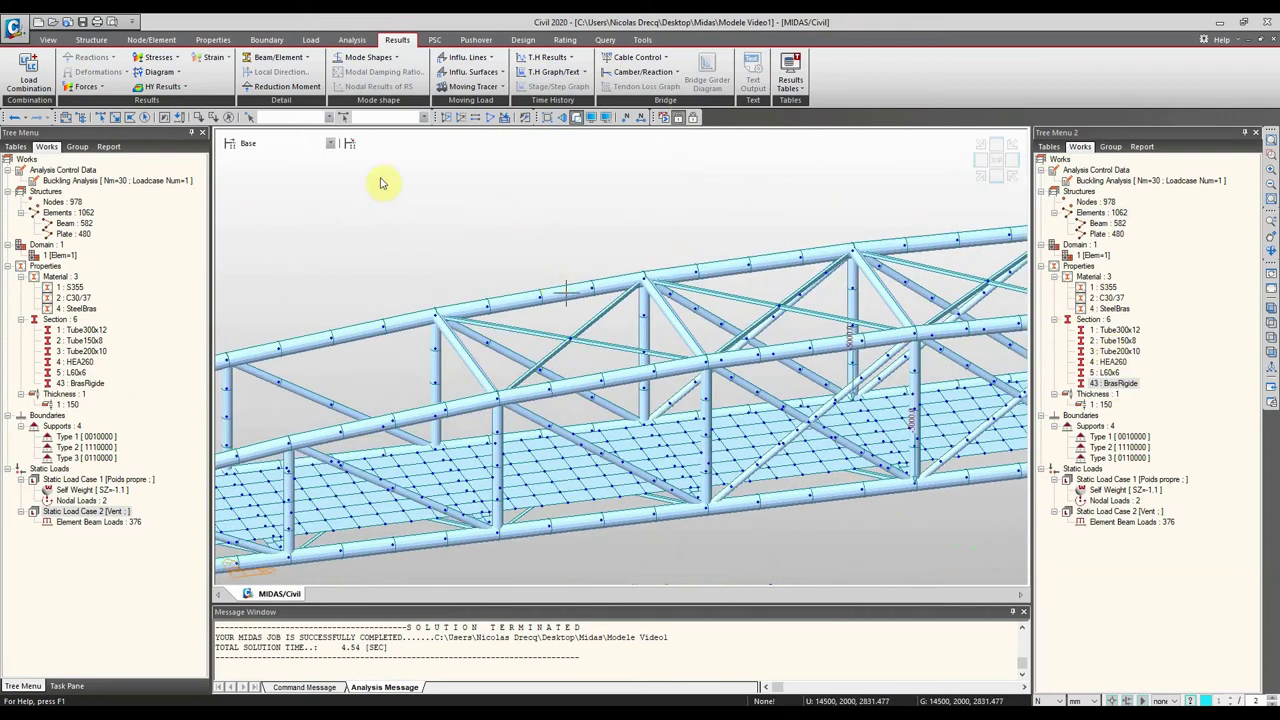
Step: Hide a window-selected group of upper truss members, invert the visibility, and show the whole model again
click(116, 117)
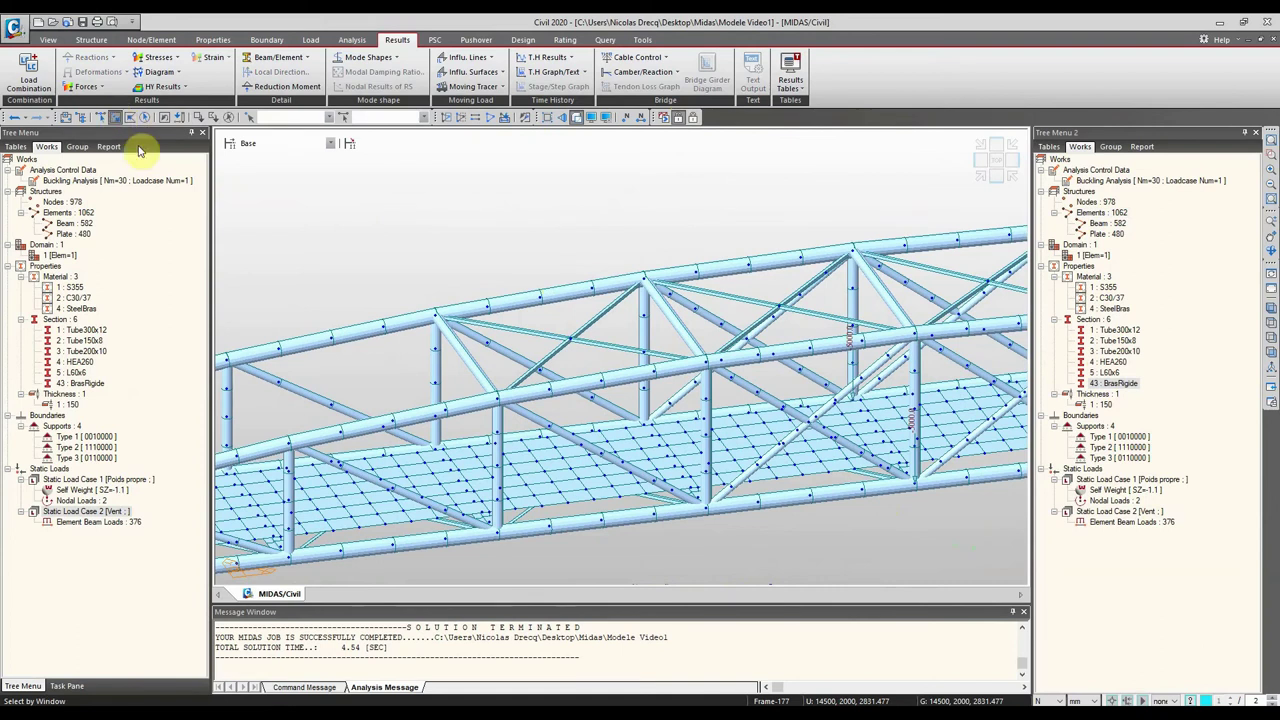
drag(698, 196, 465, 410)
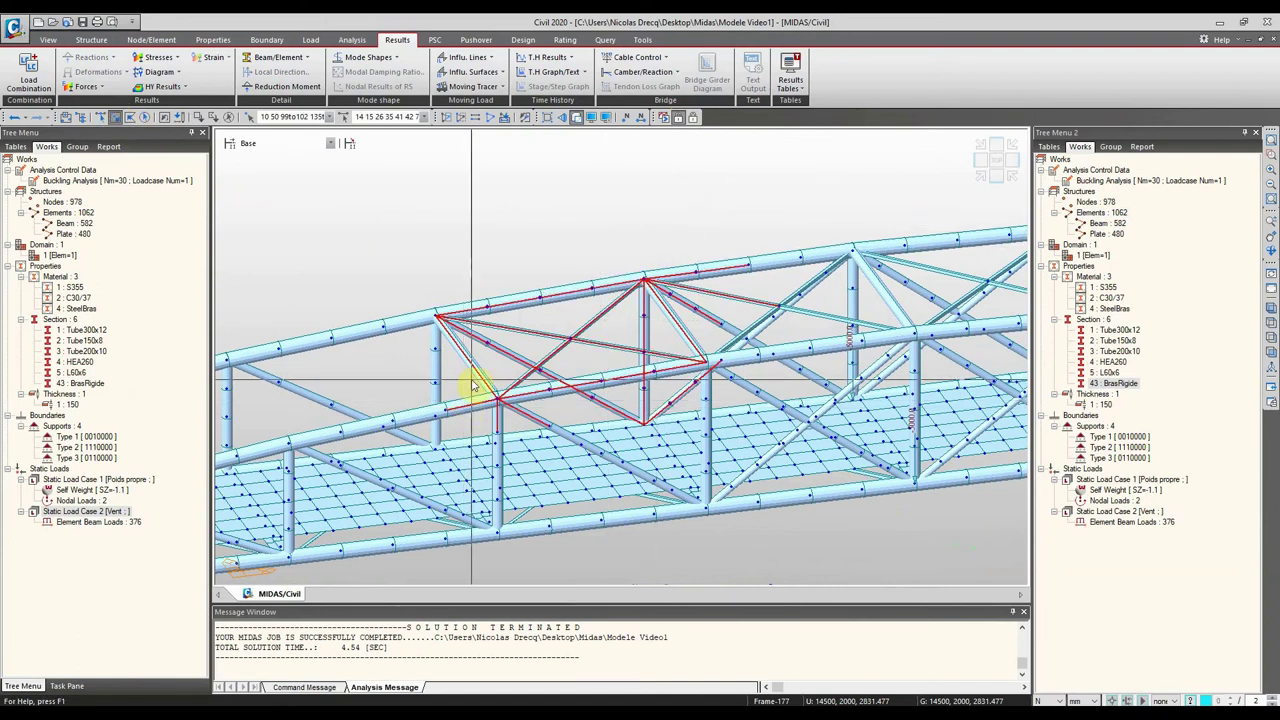
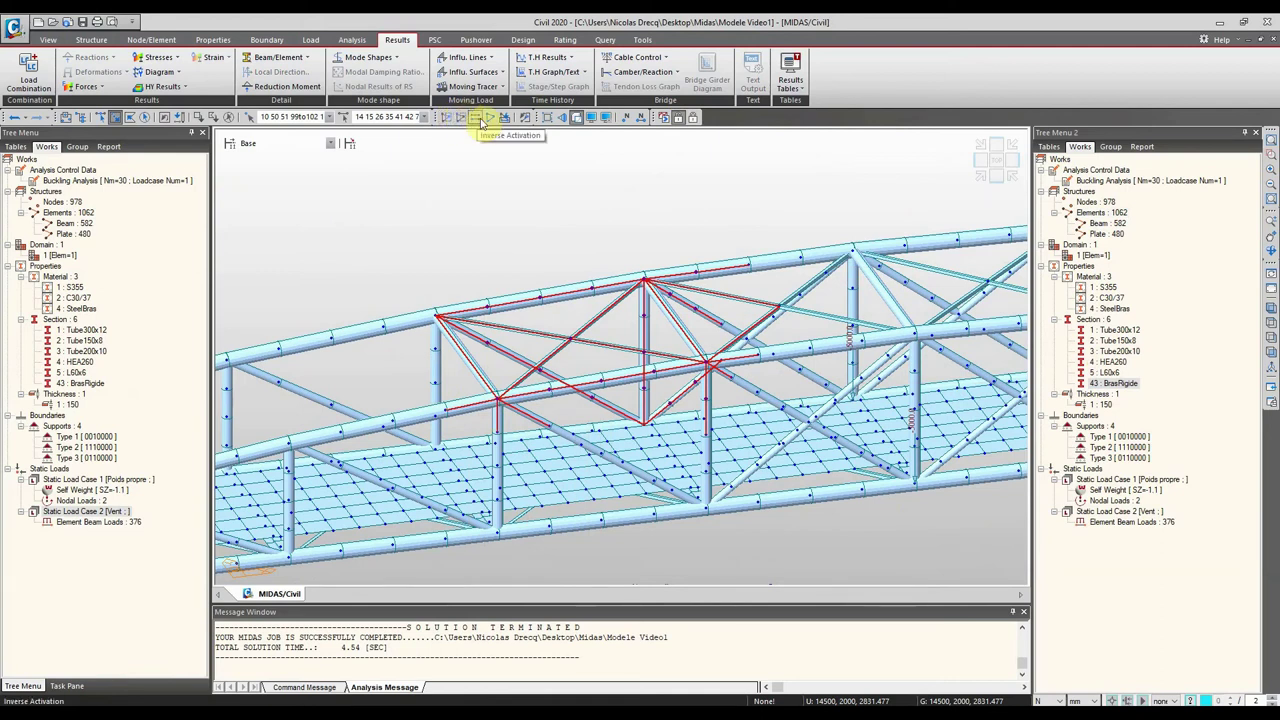
click(461, 118)
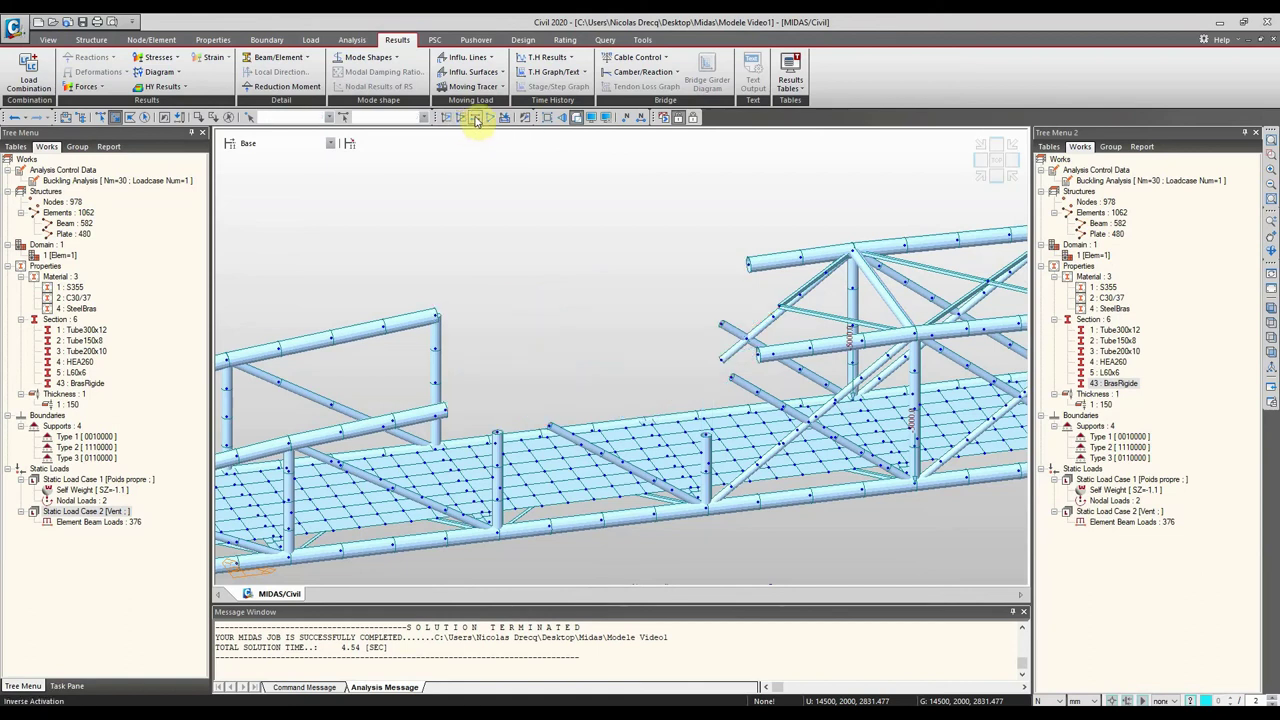
click(479, 118)
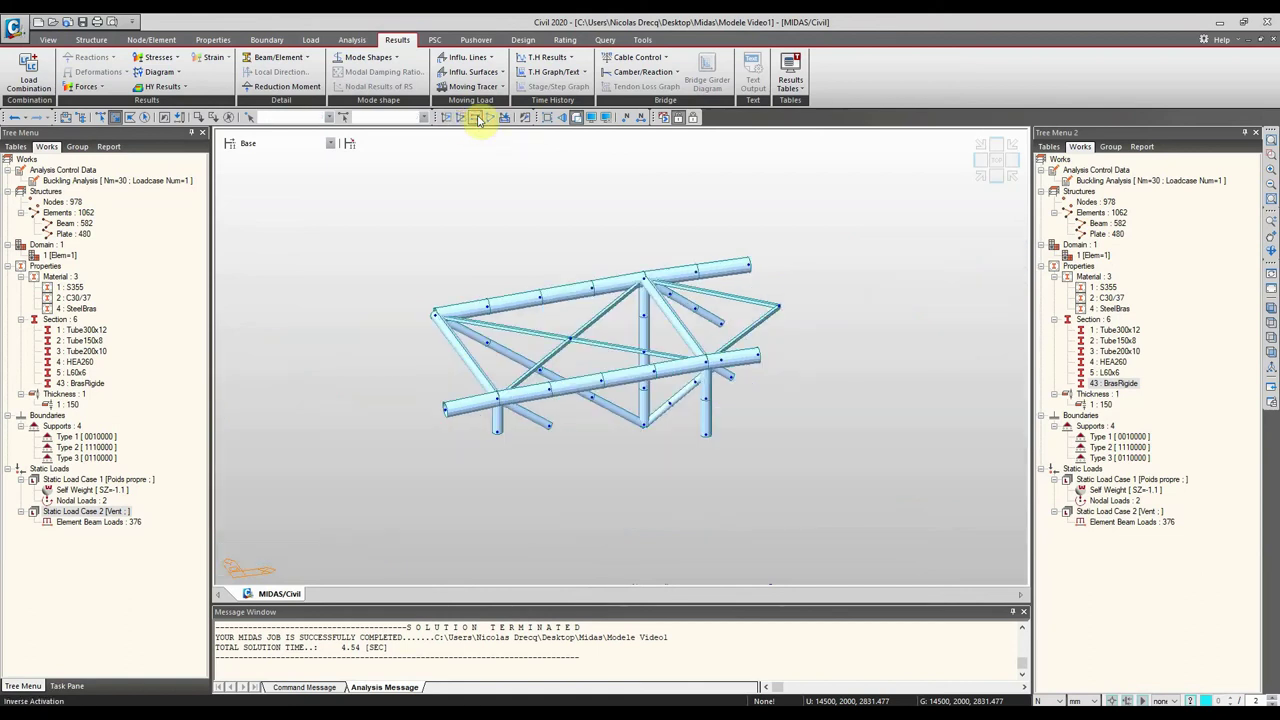
click(489, 119)
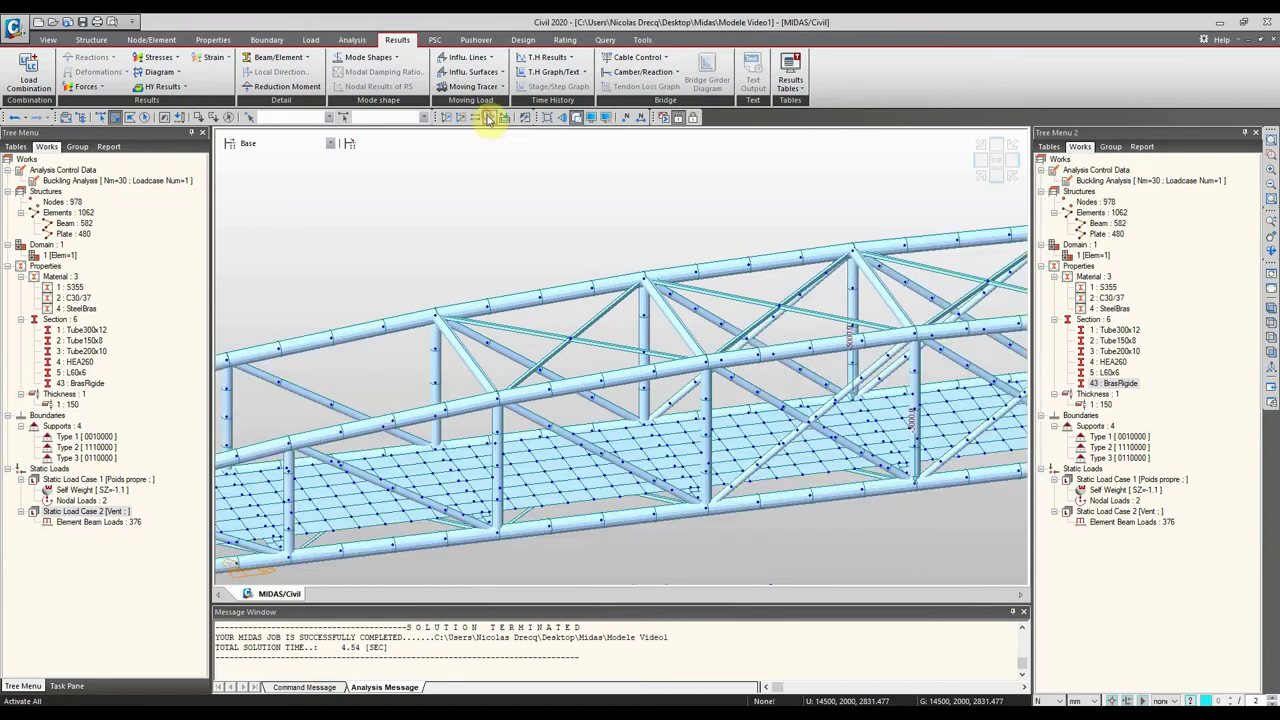
Step: Isolate a window selection of top chord and bracing members, and reactivate the entire model
drag(707, 359, 396, 192)
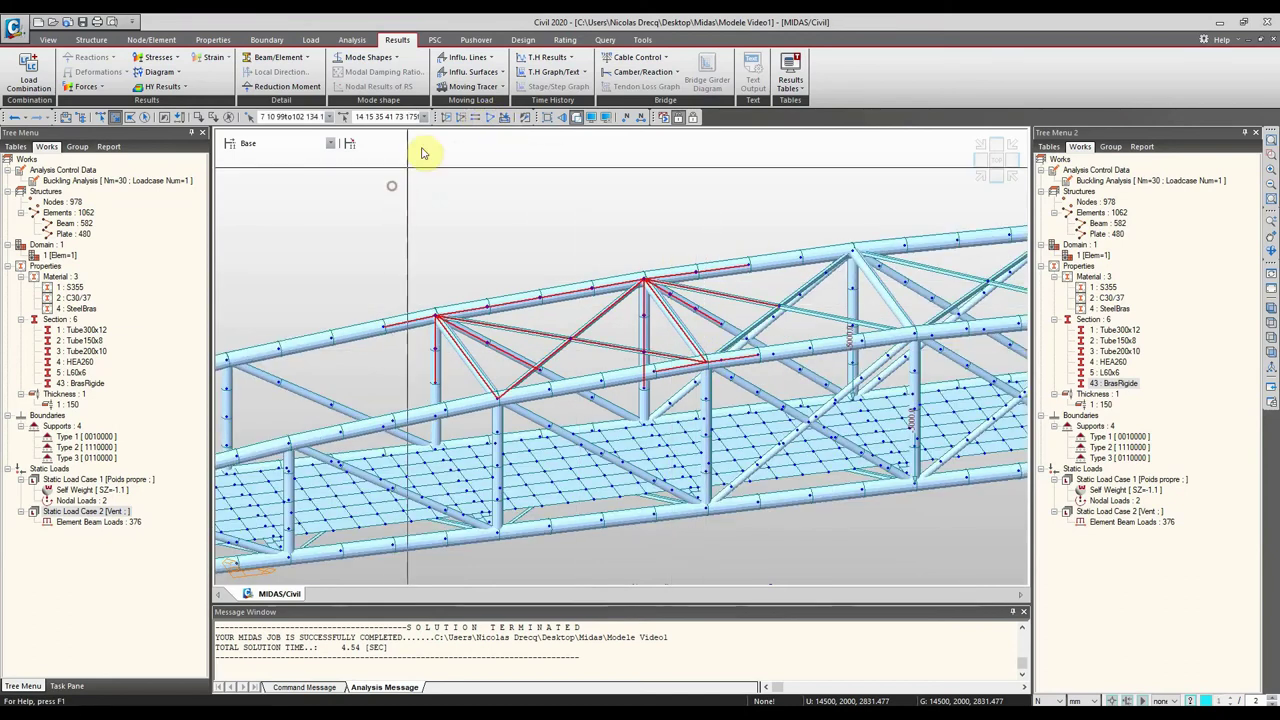
click(445, 117)
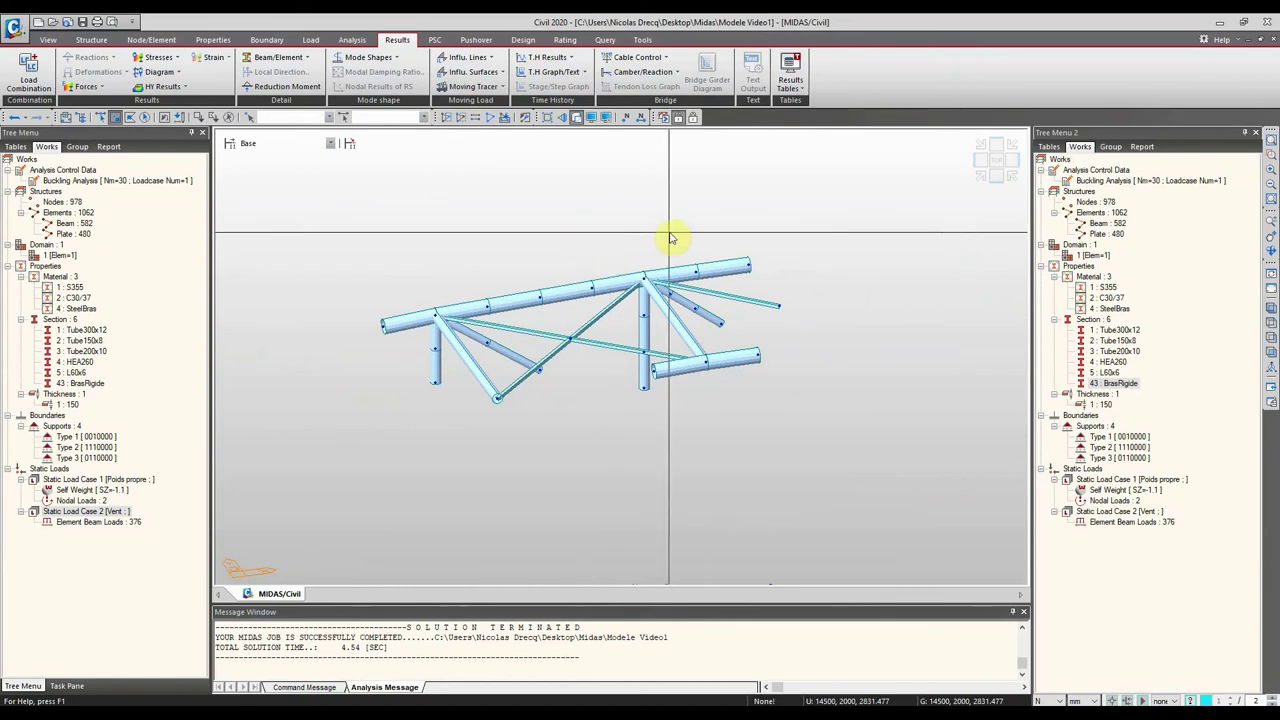
click(492, 118)
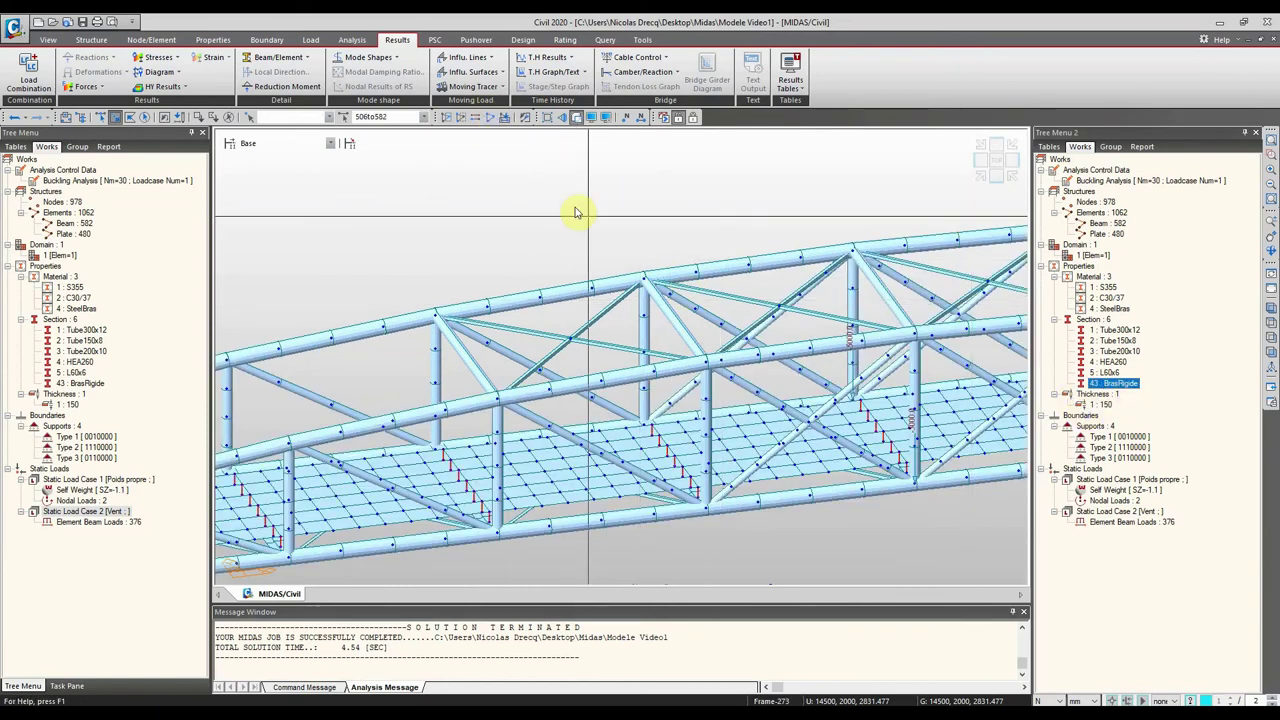
Step: Isolate the BrasRigide elements and select every row of rigid arms except the middle one
click(449, 117)
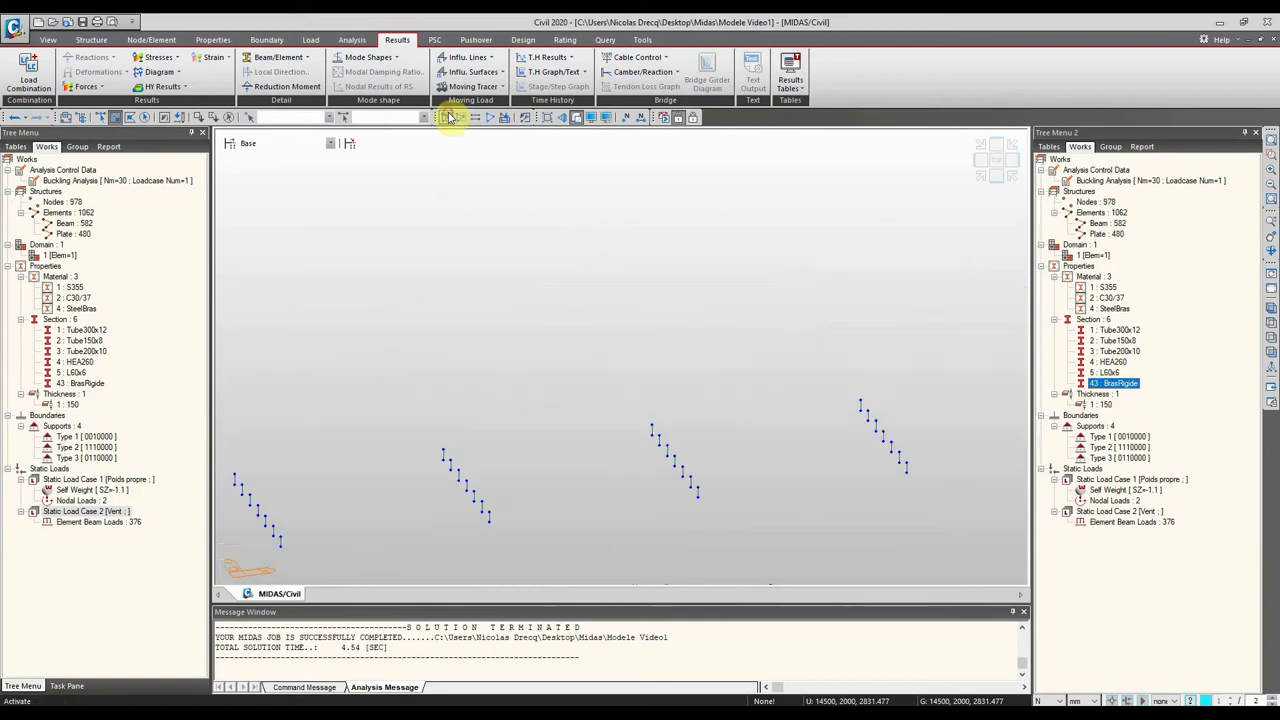
middle_drag(615, 275, 511, 312)
drag(571, 378, 366, 323)
drag(886, 385, 640, 308)
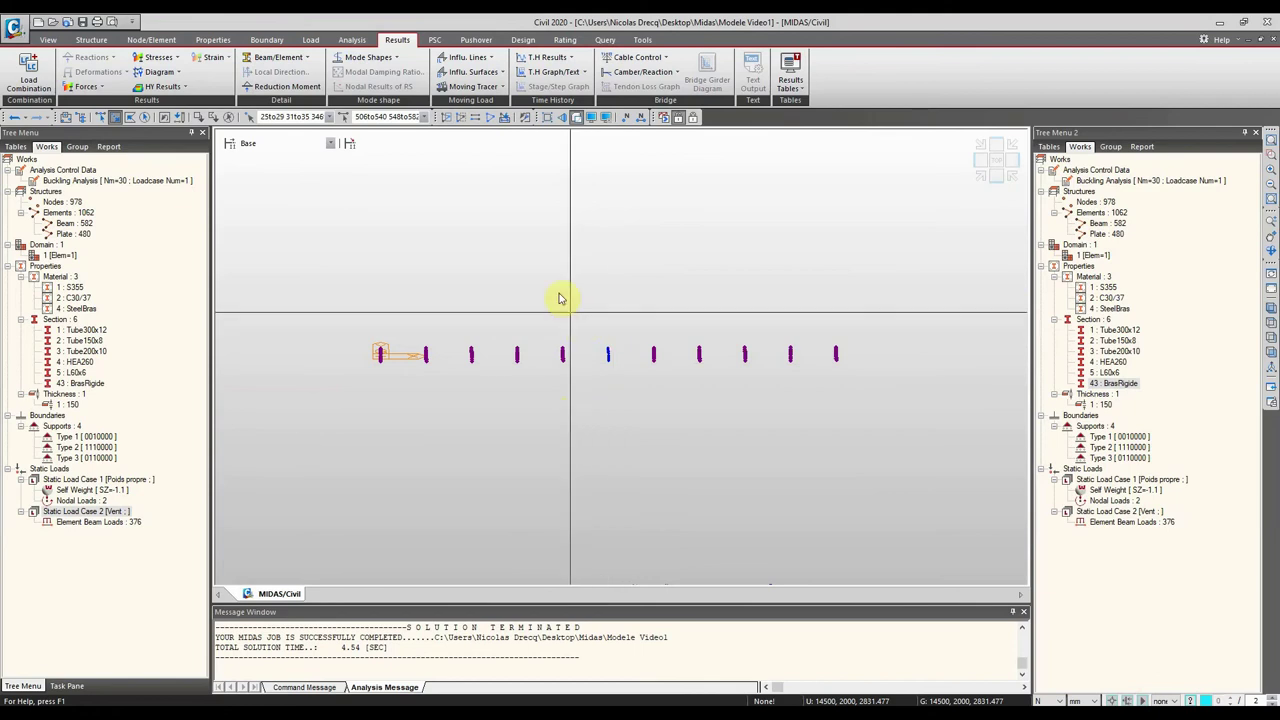
Step: Apply pinned-pinned beam end releases for My and Mz to the selected rigid arms, accepting deletion of the existing results
click(267, 40)
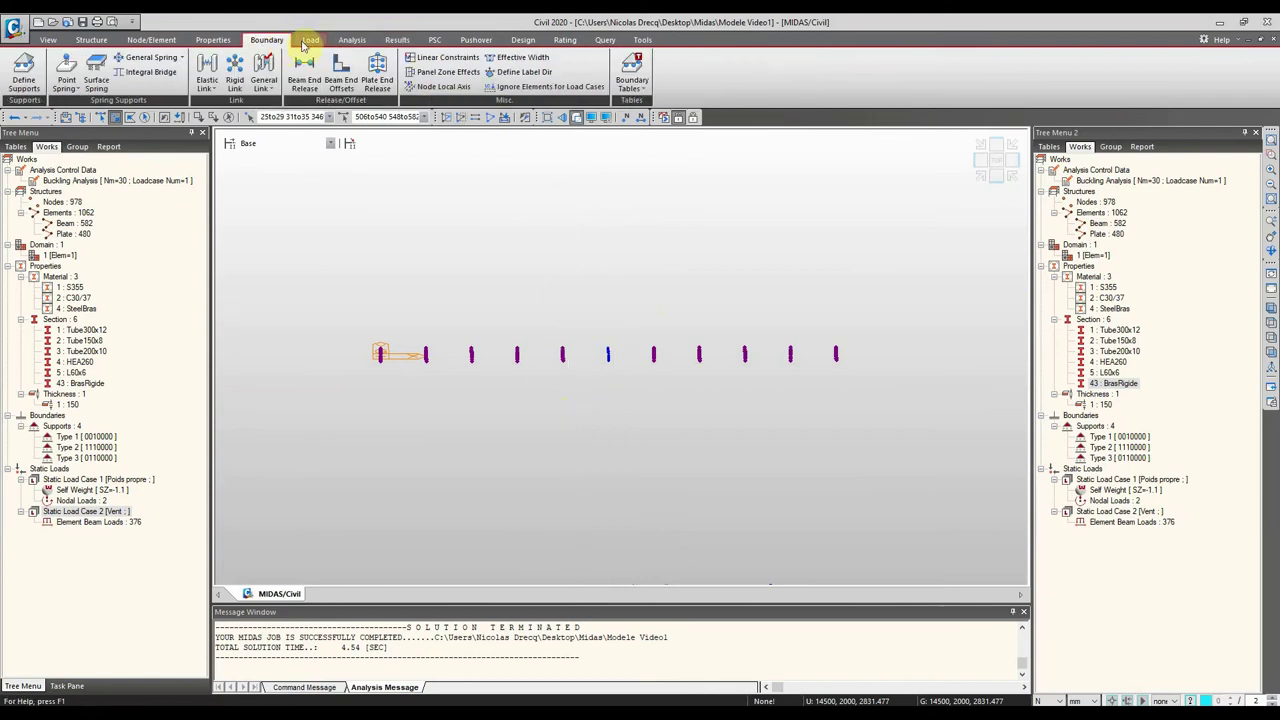
click(306, 73)
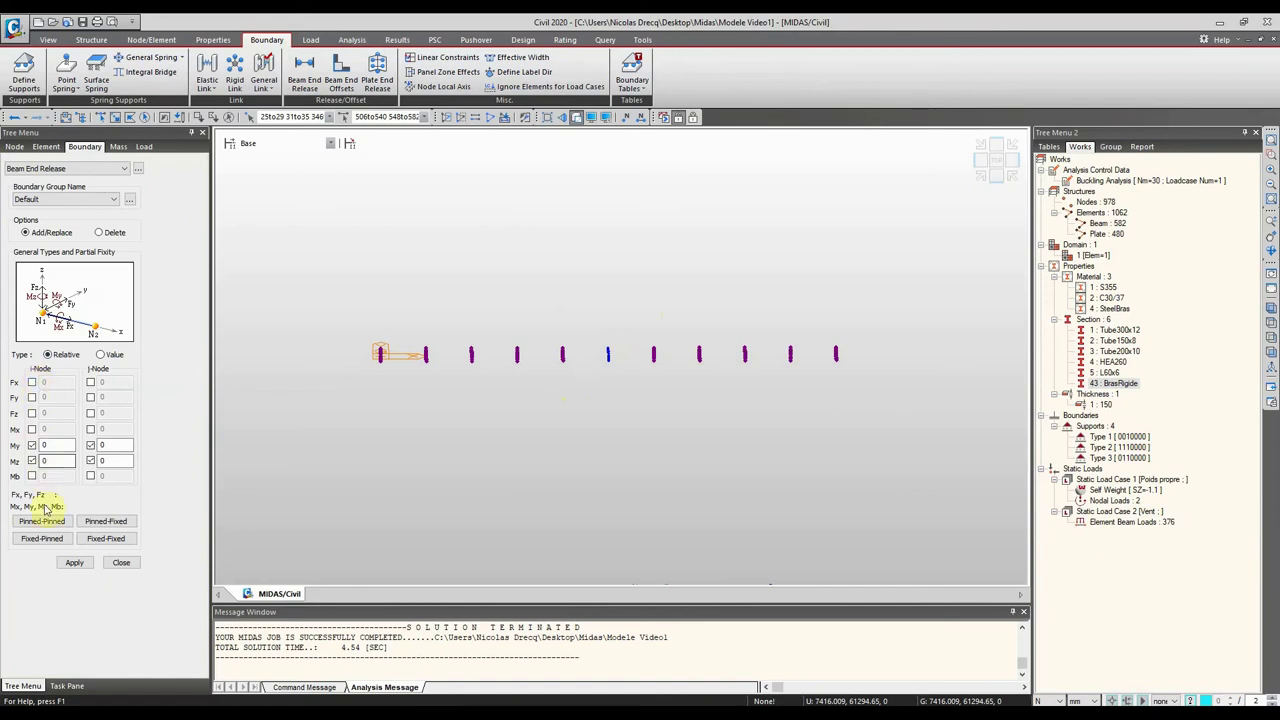
click(93, 521)
click(86, 565)
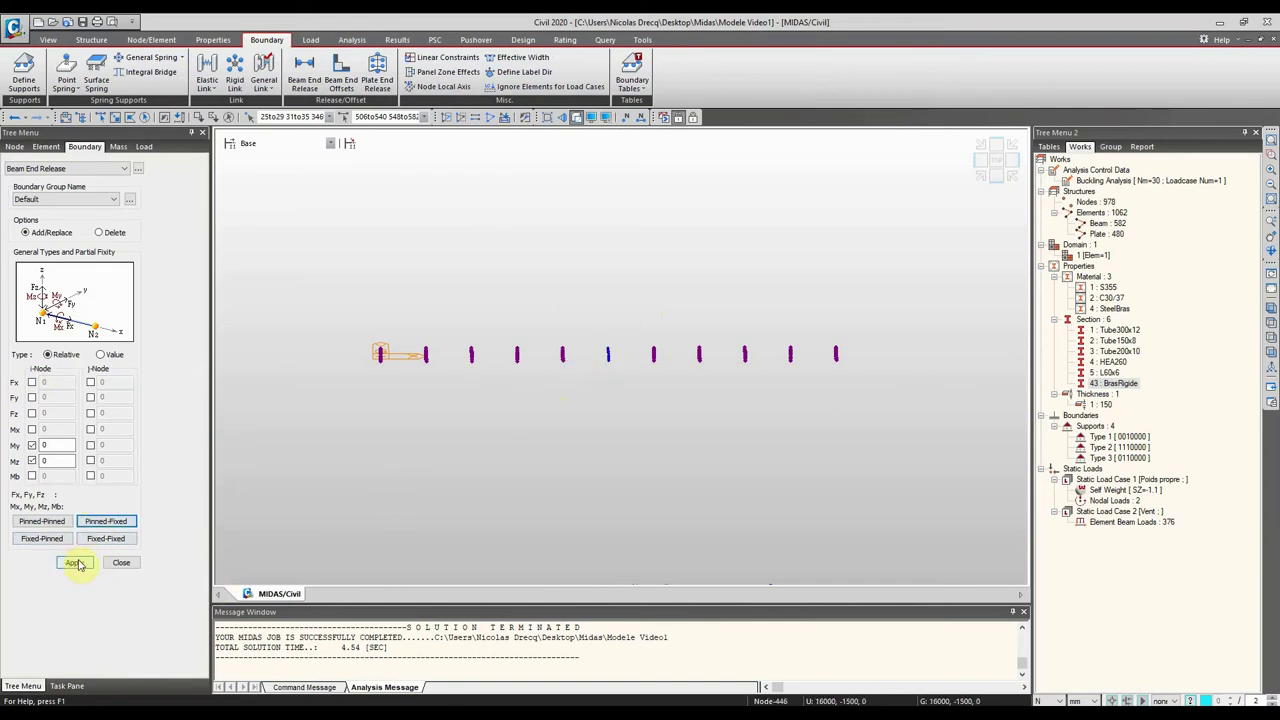
click(59, 527)
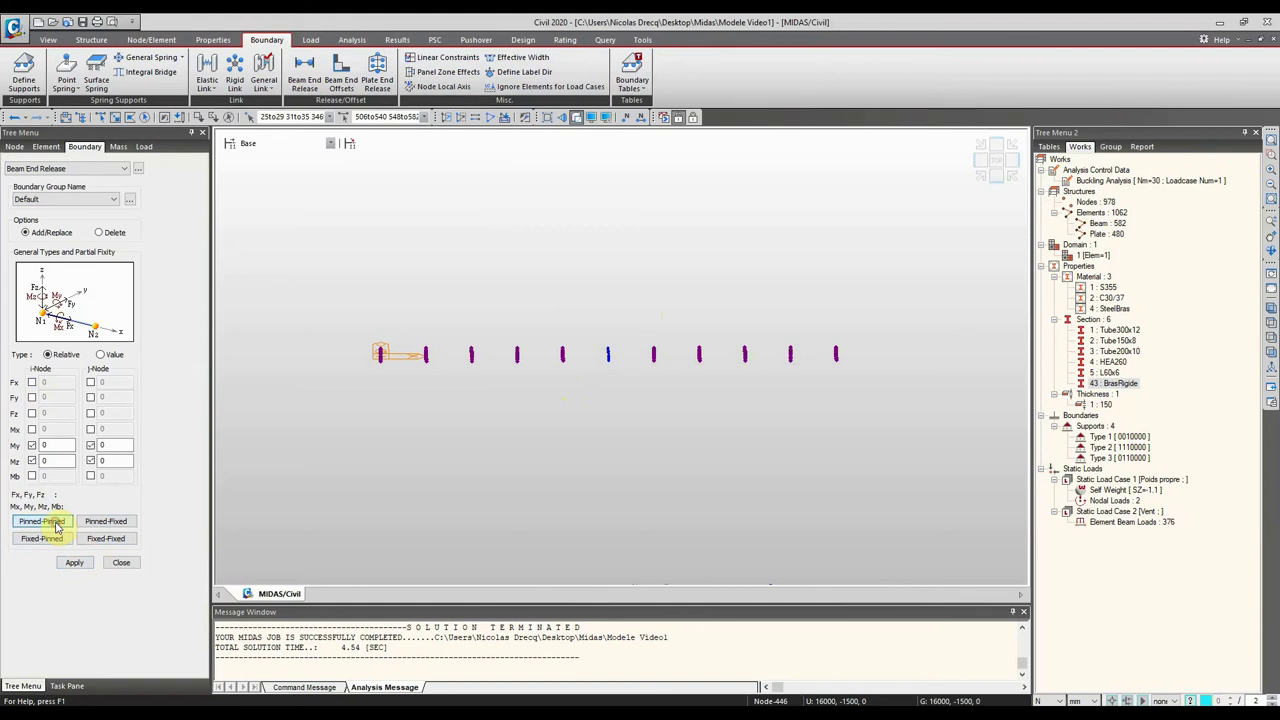
click(76, 566)
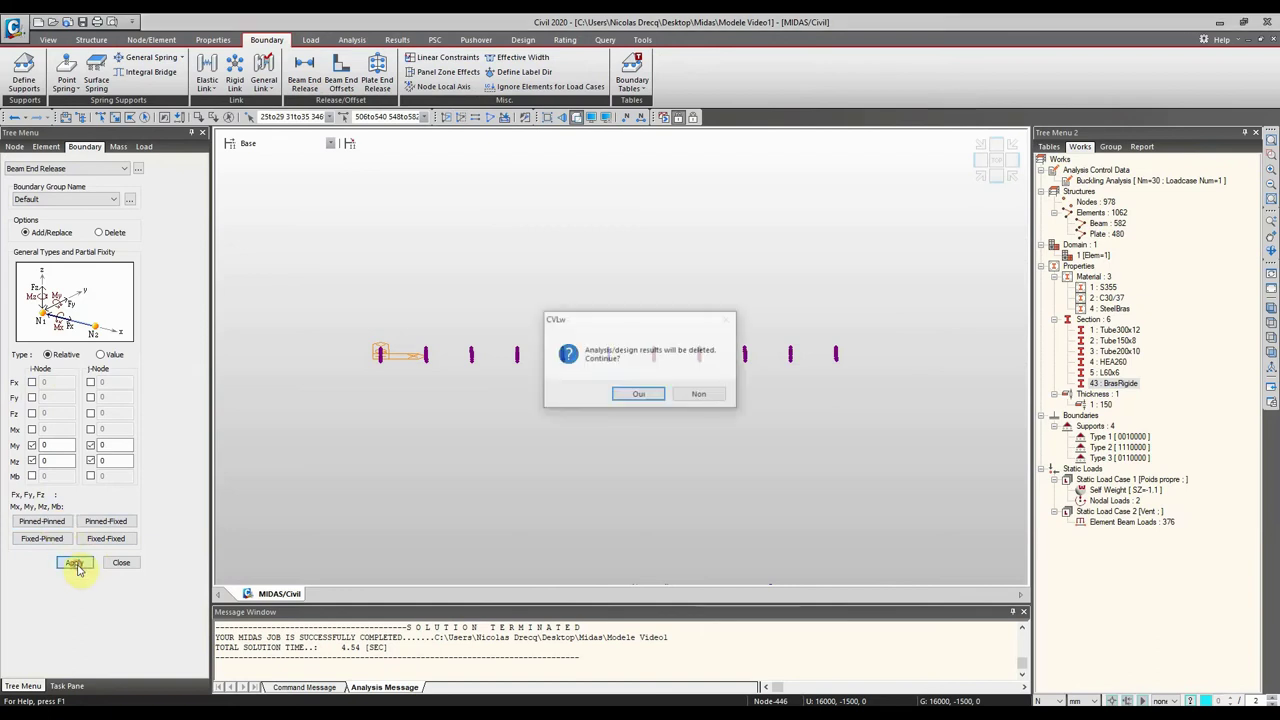
click(640, 395)
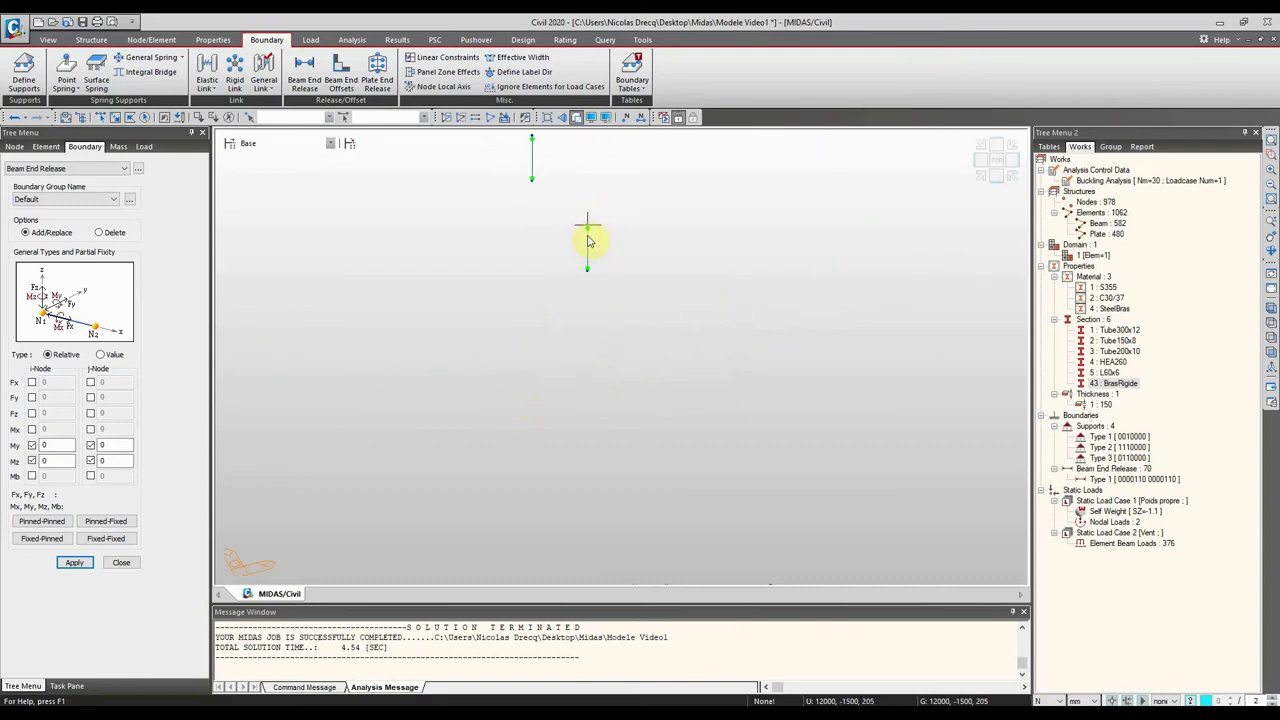
Step: Check the released rigid arms along the footbridge and rerun the analysis
scroll(600, 386, down, 5)
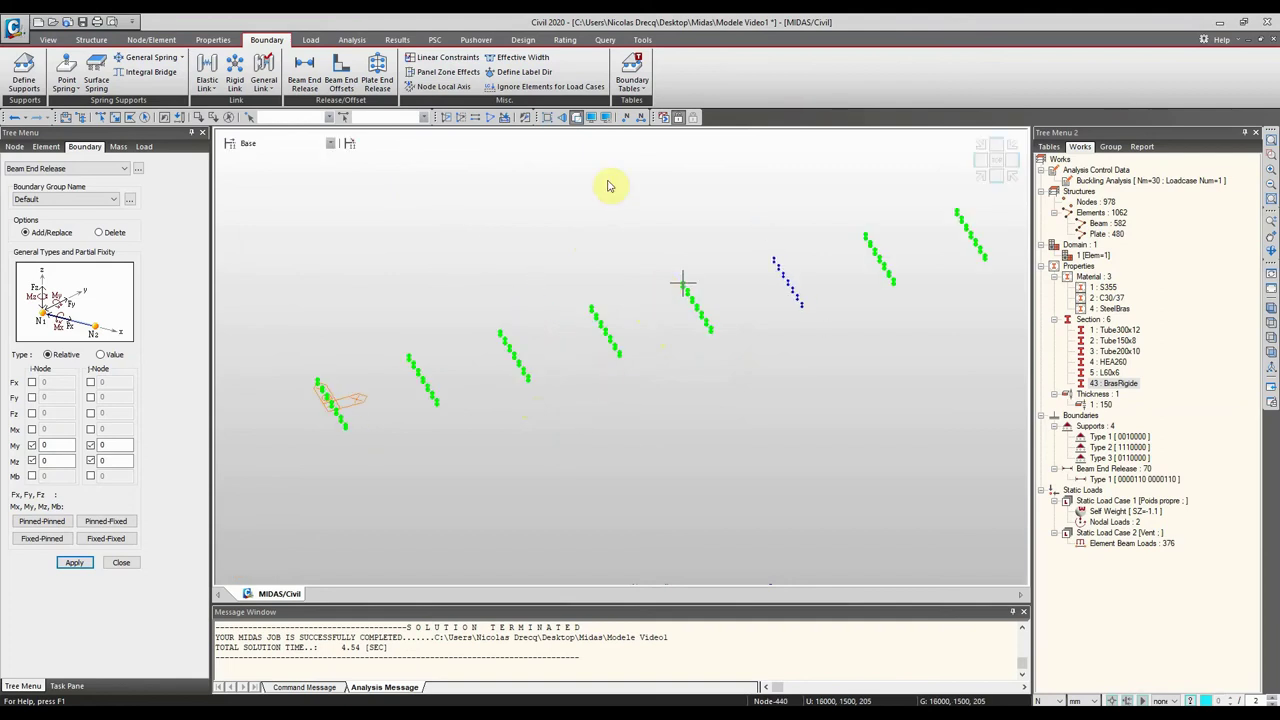
click(668, 119)
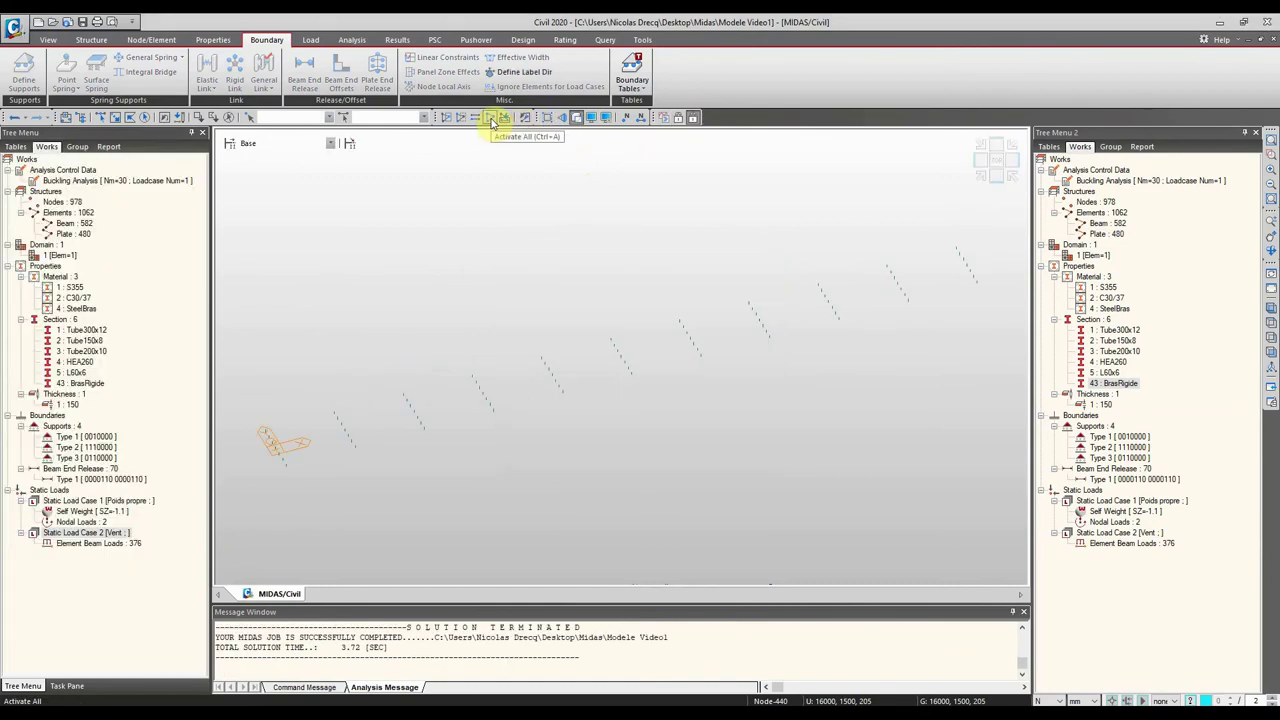
Step: Reactivate the entire model and display the DXYZ displacement contour on the deformed footbridge for the Poids propre load case
click(491, 120)
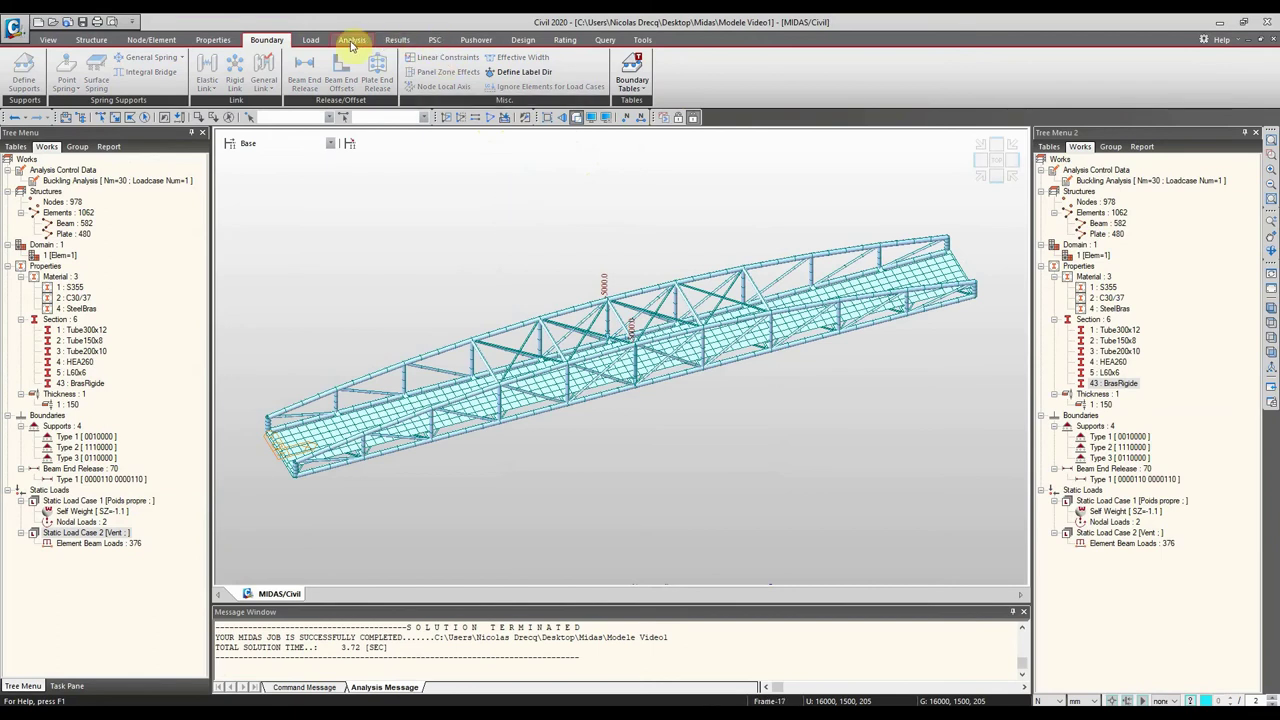
click(397, 40)
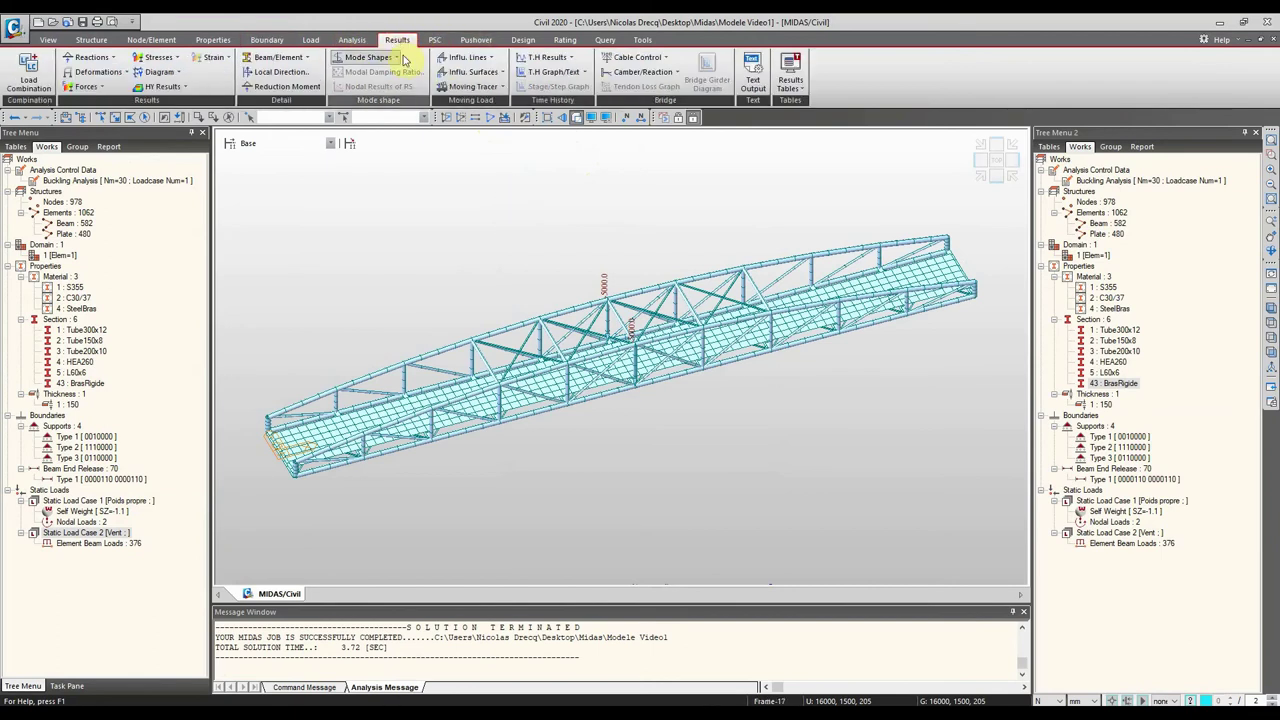
click(118, 72)
click(118, 104)
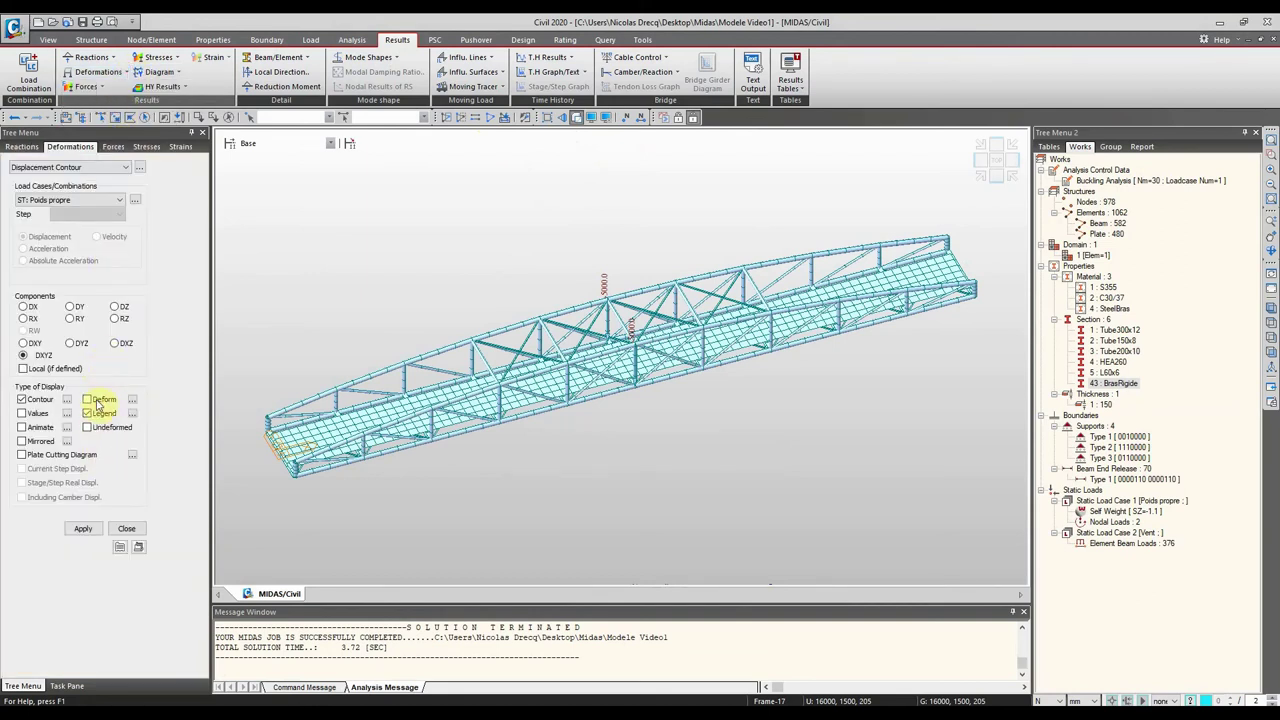
middle_drag(408, 424, 374, 486)
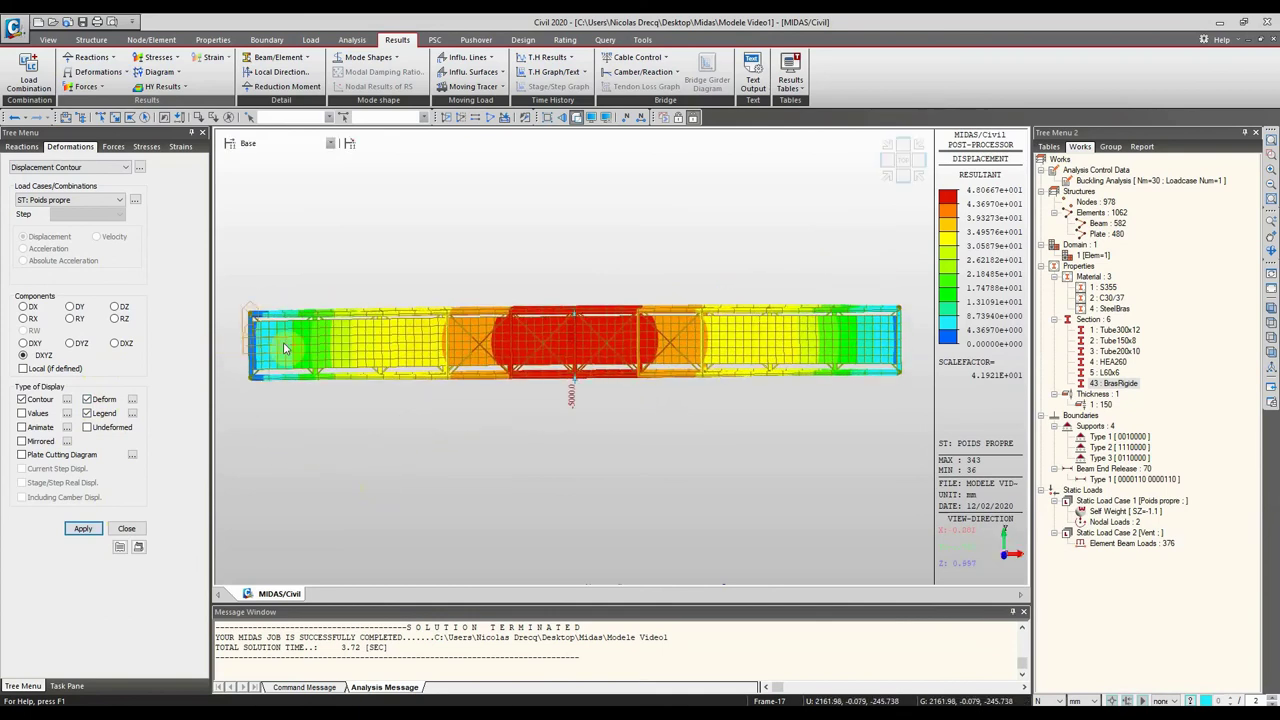
scroll(299, 335, up, 5)
ctrl+middle_drag(338, 330, 429, 263)
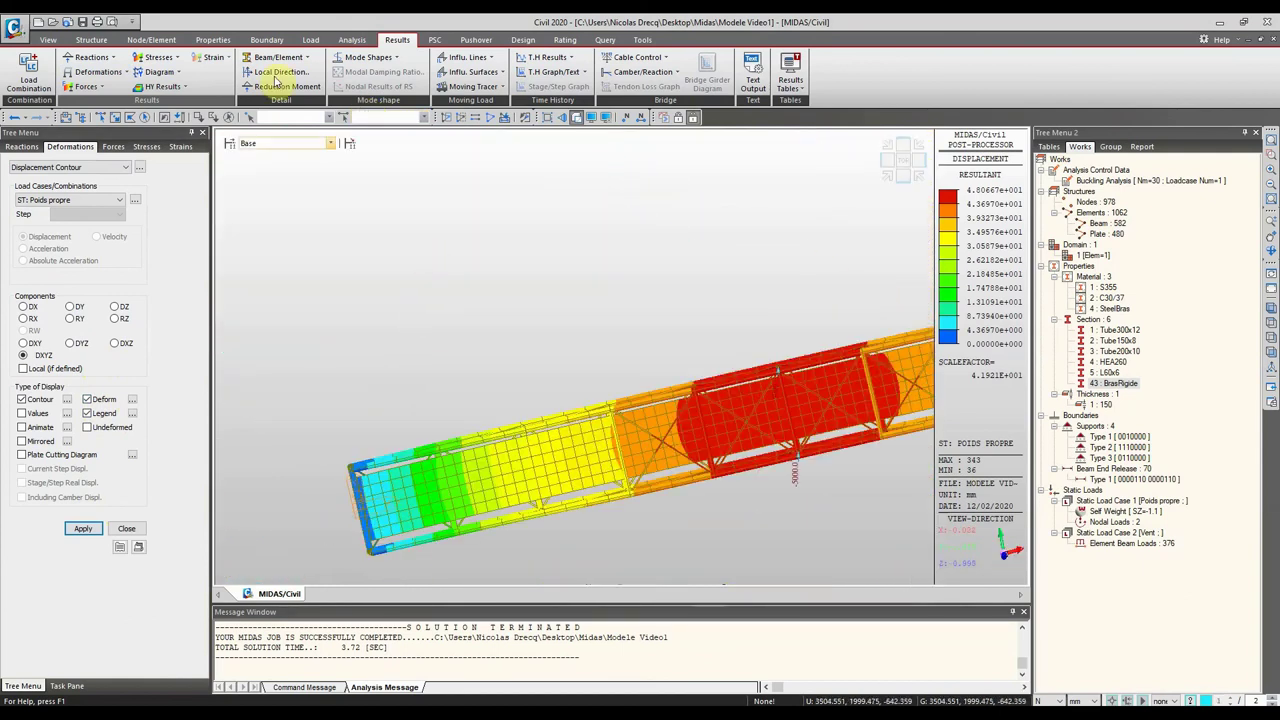
Step: Display the combined maximum beam stresses for Poids propre and examine the deck crossbeams, truss chords and end diagonals
click(180, 57)
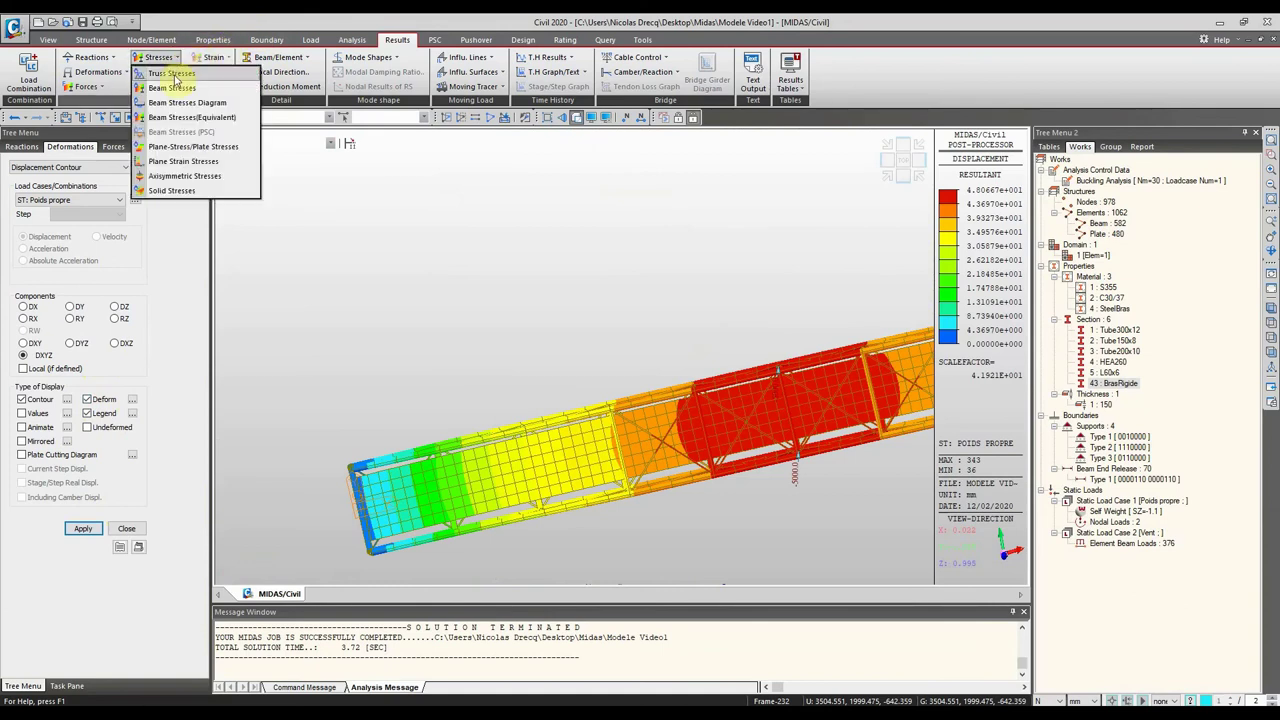
click(178, 89)
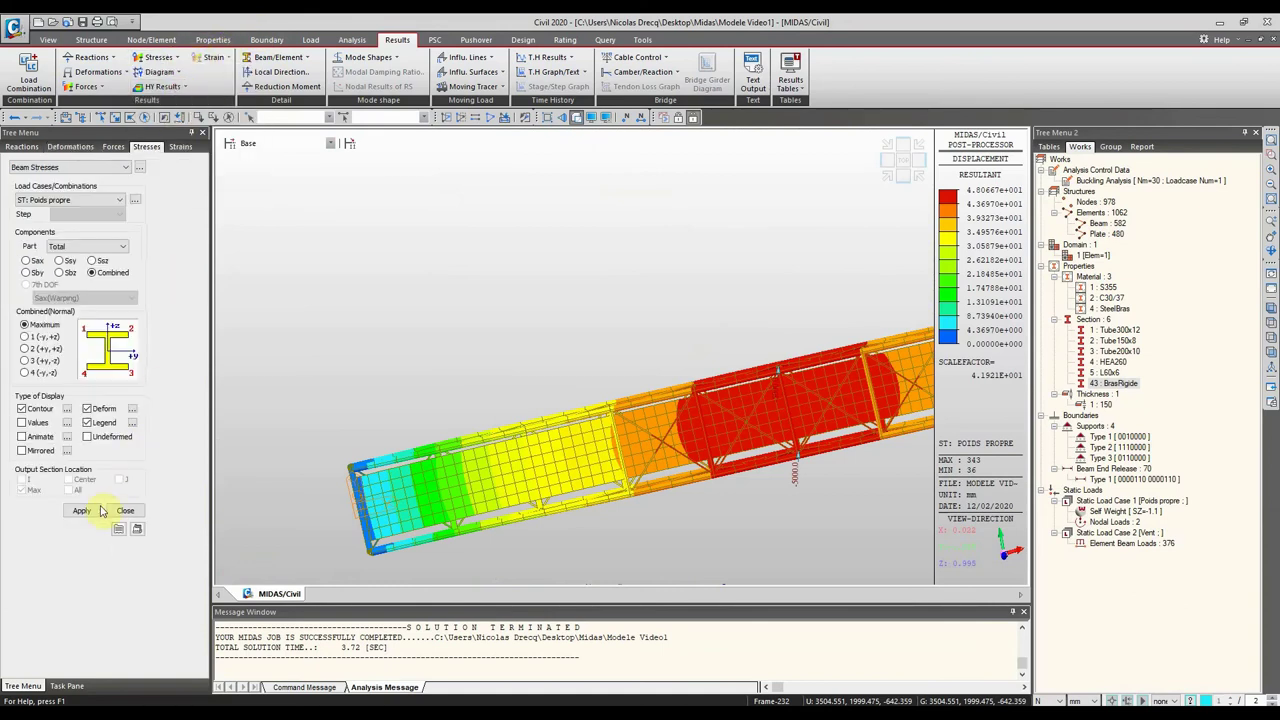
scroll(330, 521, up, 10)
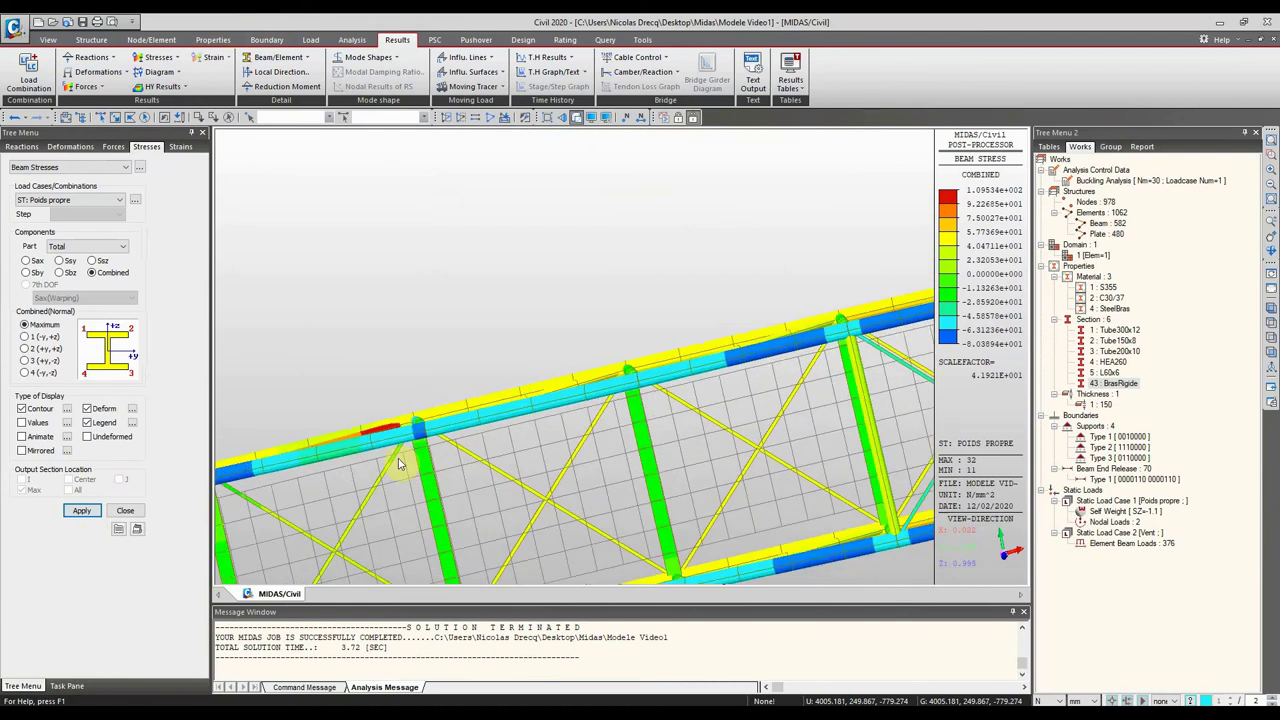
scroll(432, 337, up, 5)
scroll(423, 300, down, 2)
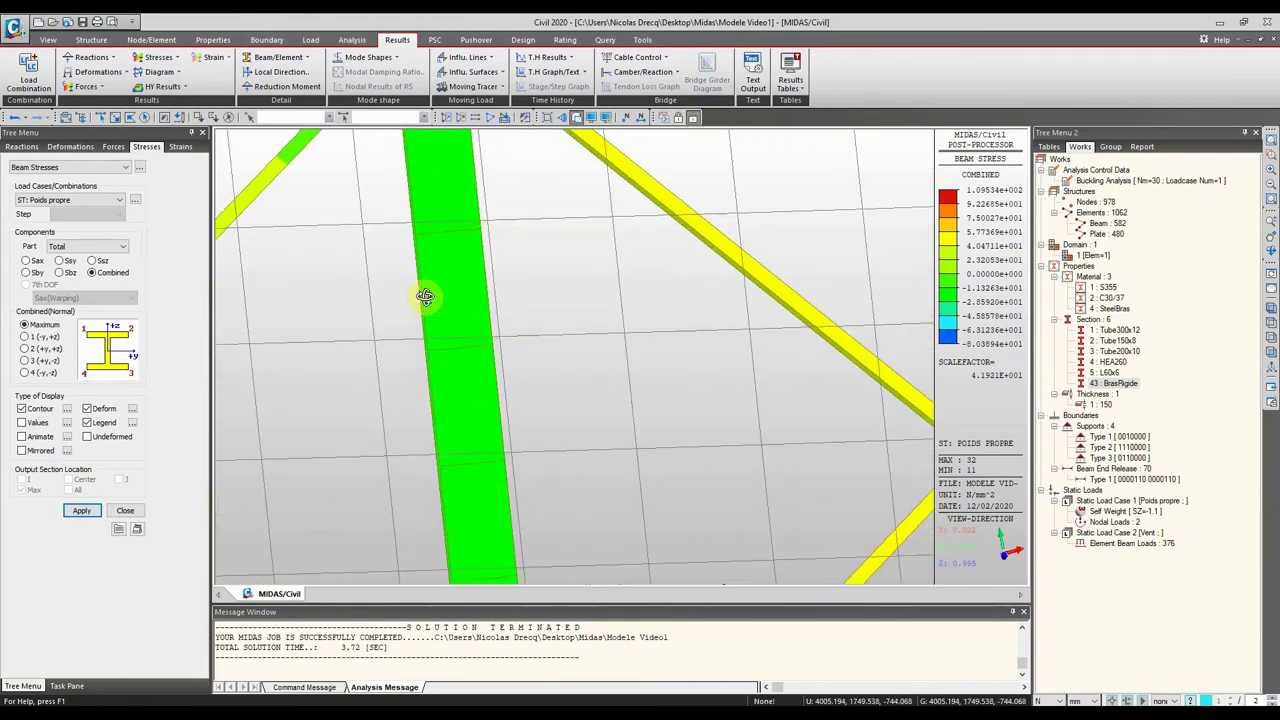
middle_drag(426, 285, 428, 224)
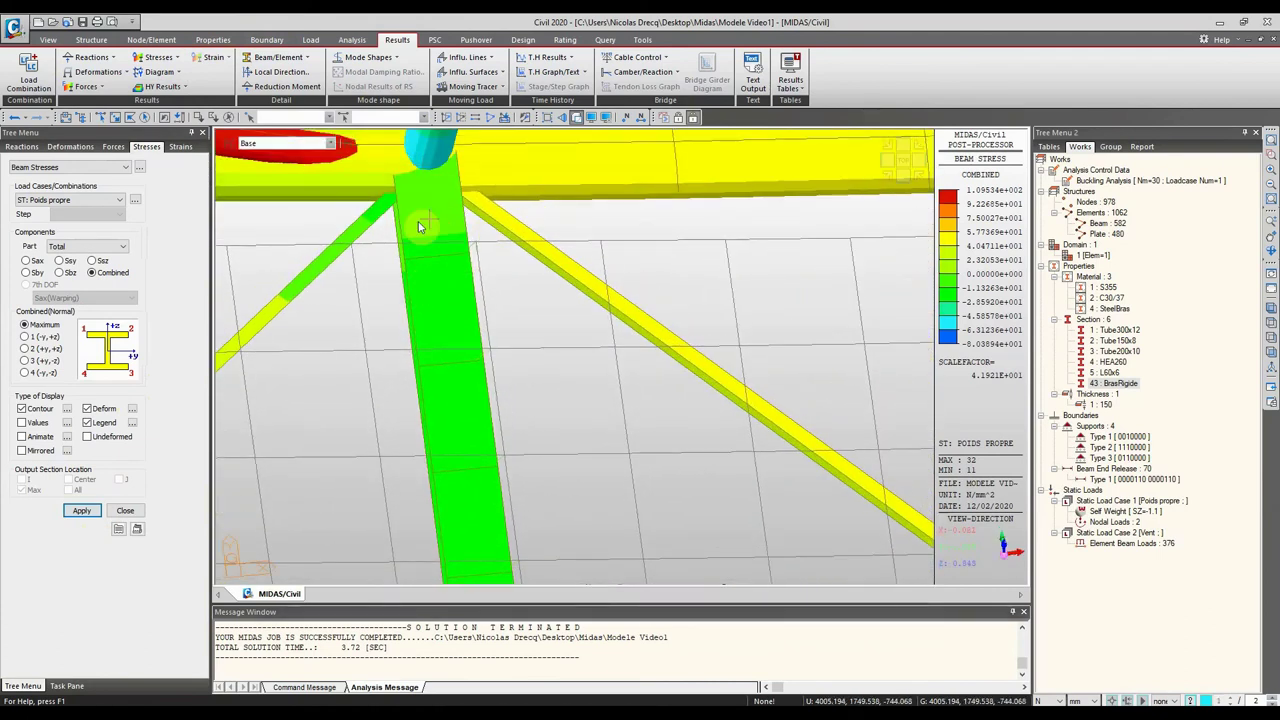
scroll(430, 200, down, 4)
middle_drag(430, 202, 503, 195)
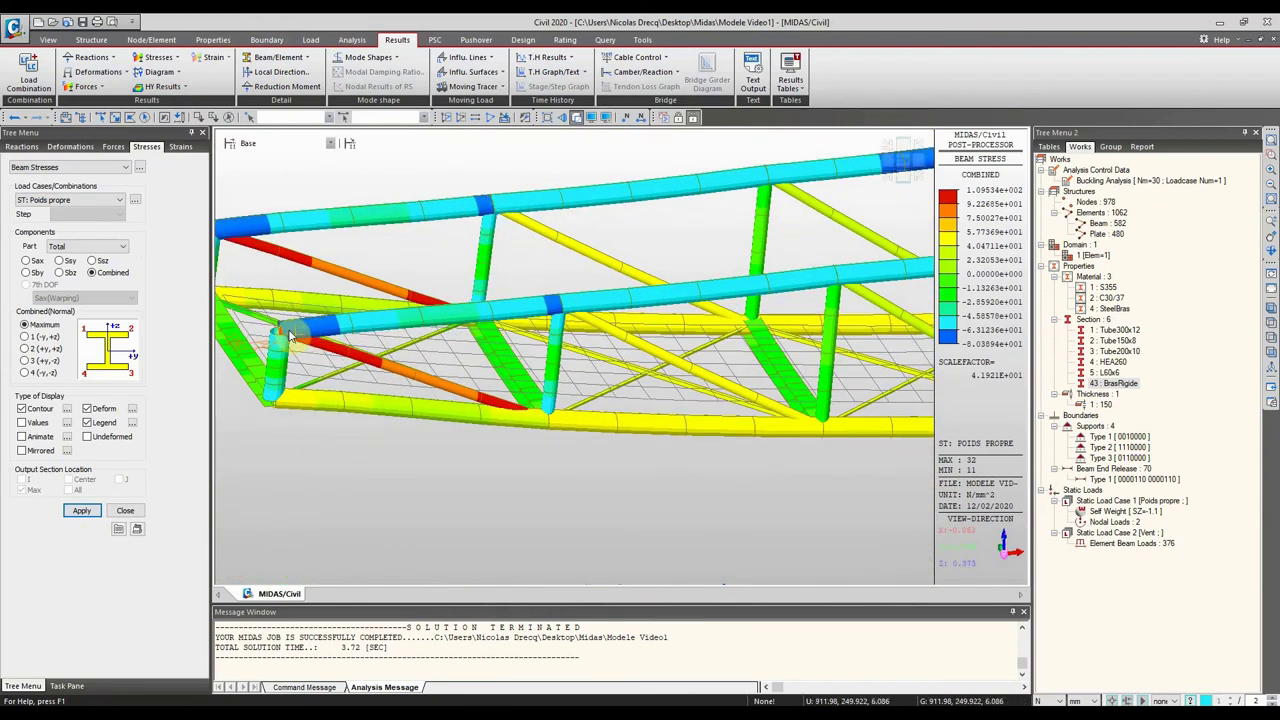
scroll(488, 372, down, 5)
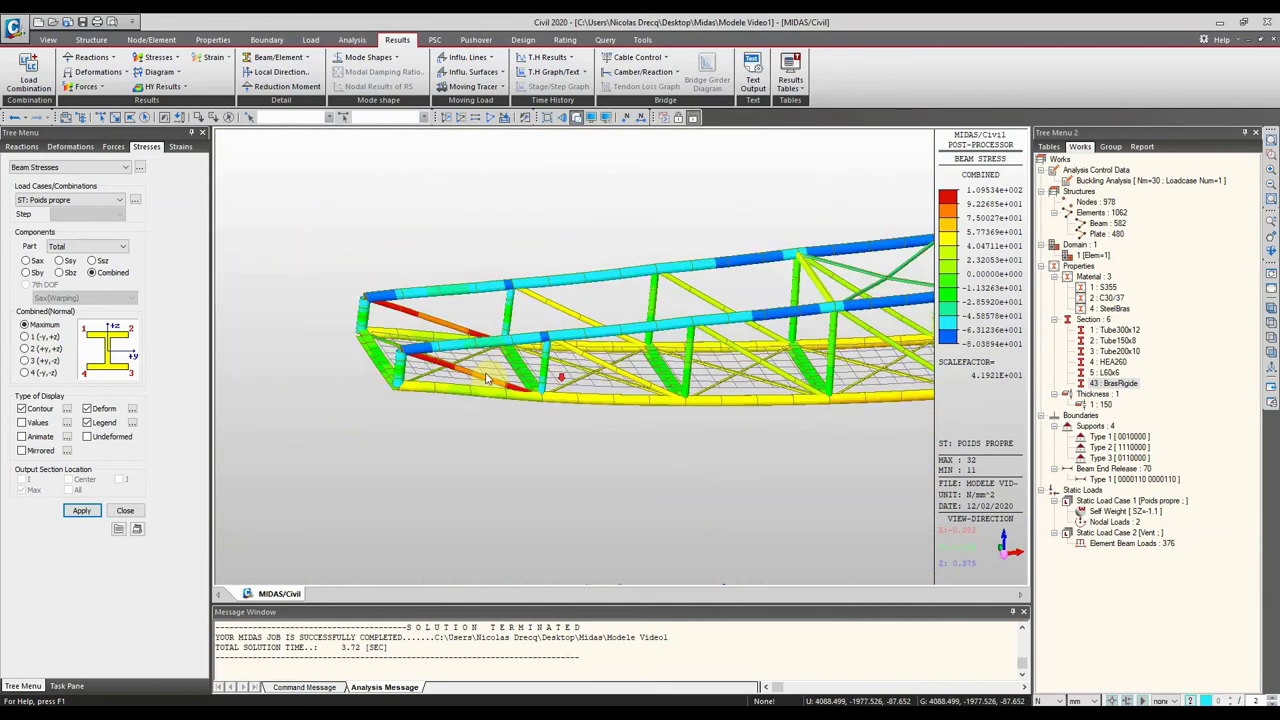
mouse_move(488, 372)
middle_down()
mouse_move(542, 290)
mouse_move(420, 286)
mouse_move(432, 310)
middle_up()
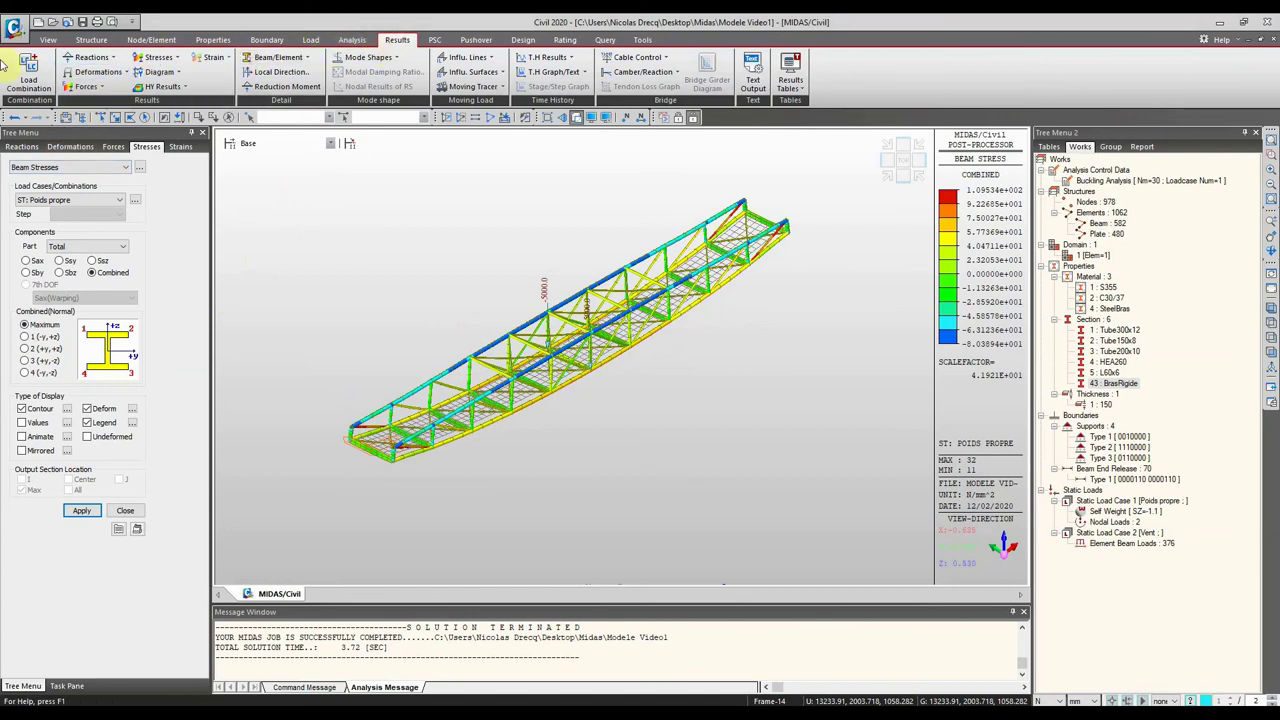
Step: Add an active general load combination of type Add named ELS CARA
click(29, 74)
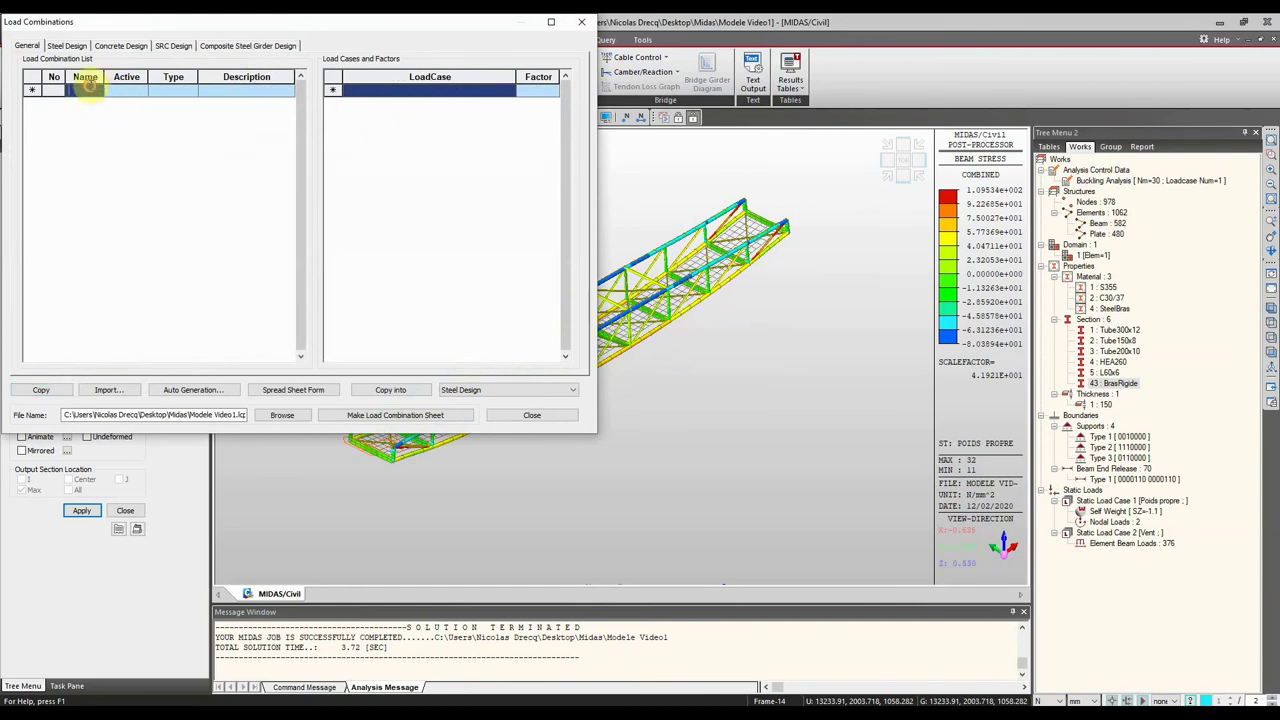
text(ELS)
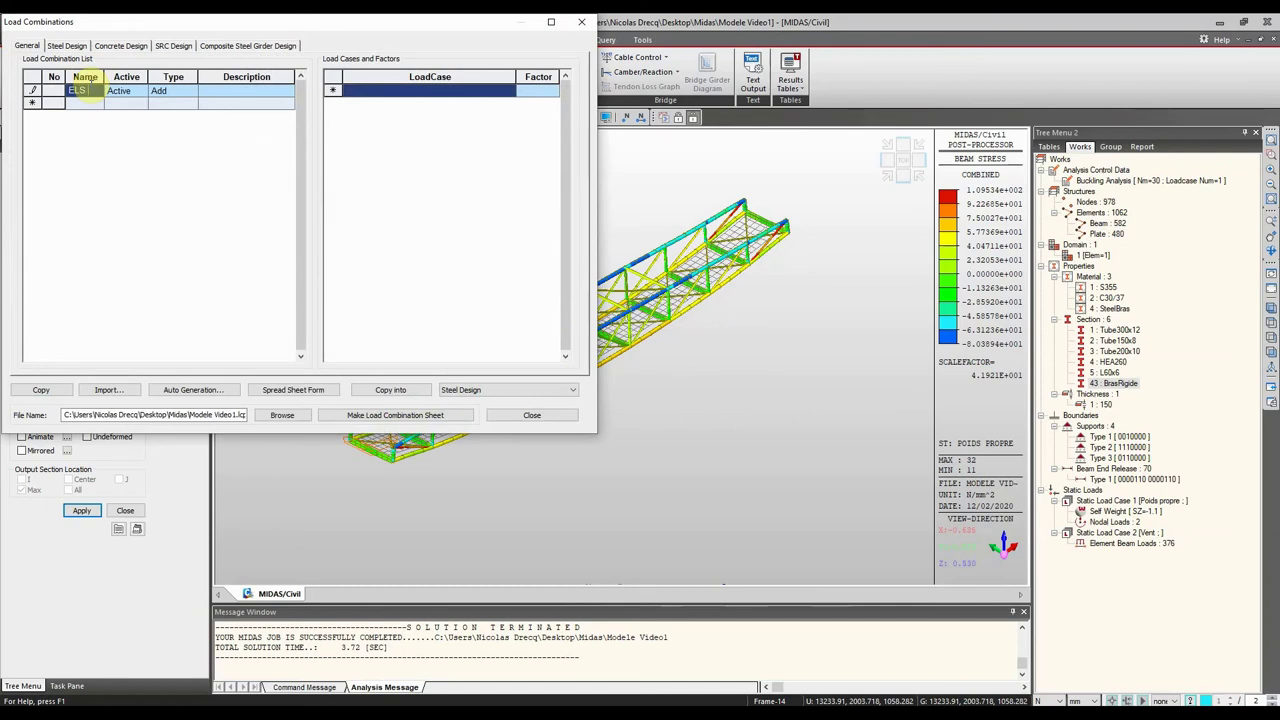
text( CARA)
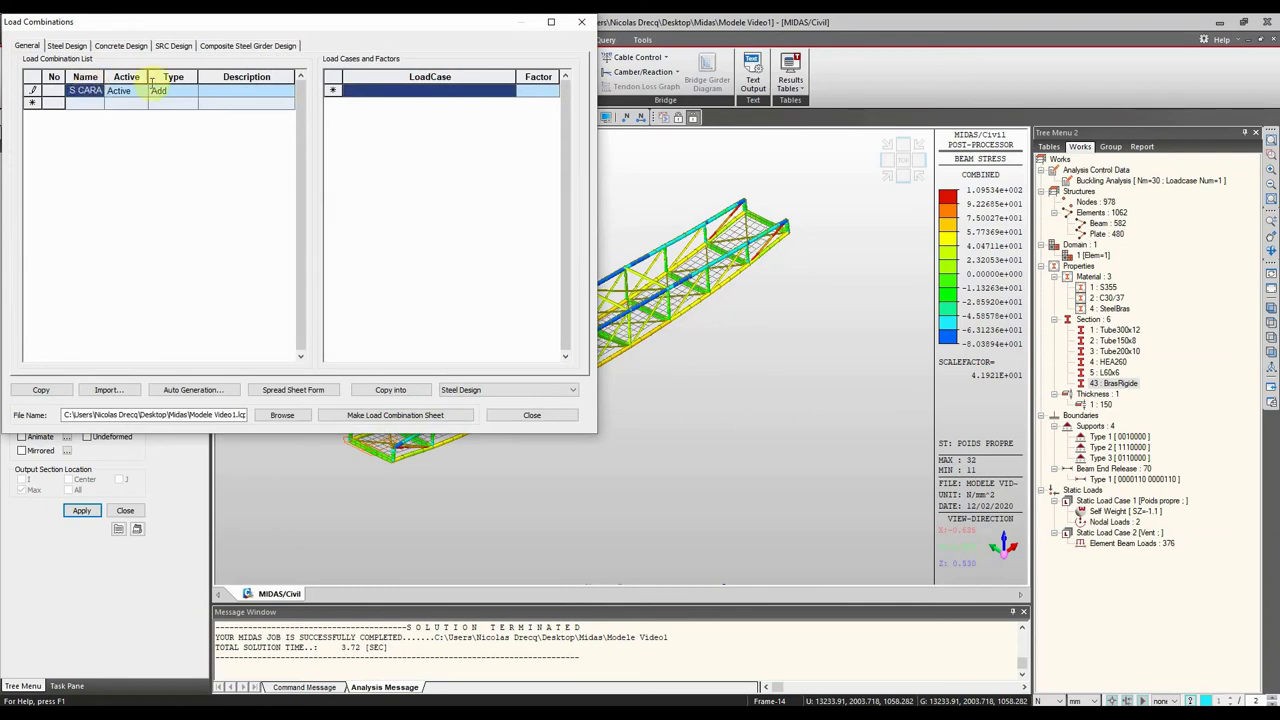